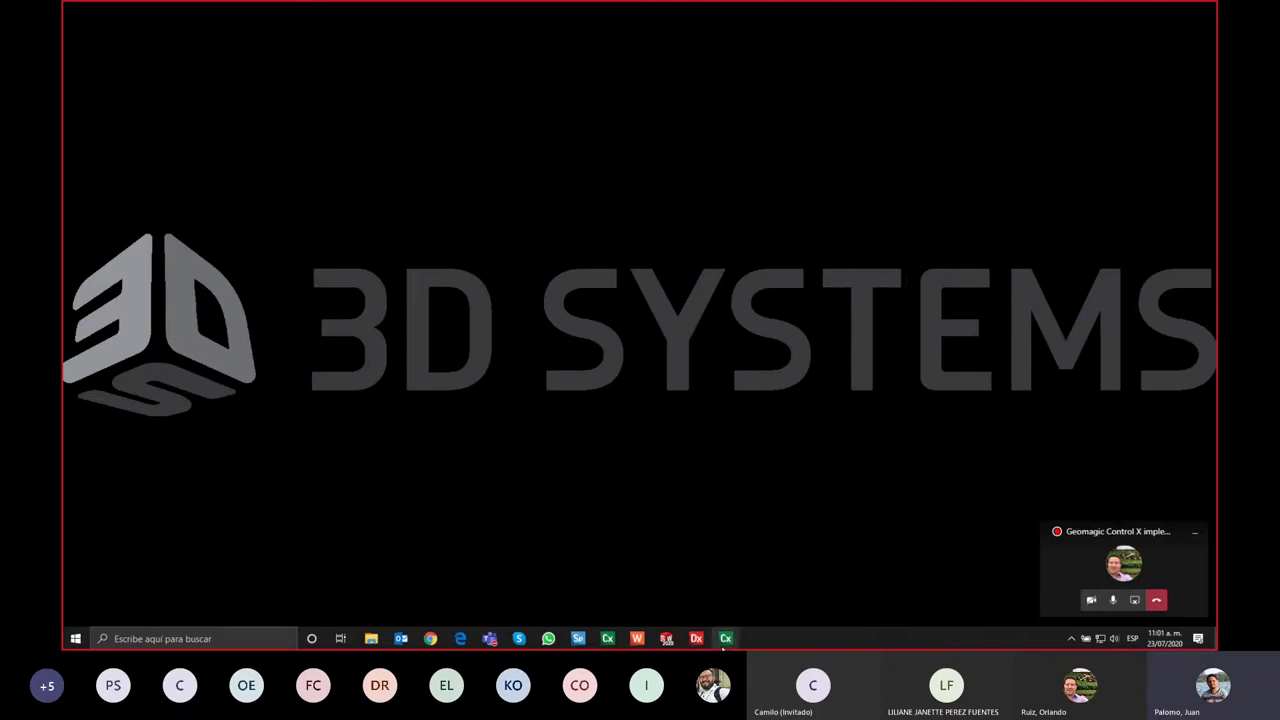
# Step: Bring forward the Control X project window with the dental arch scan under Measured Data
pyautogui.moveTo(726, 638)
pyautogui.click(627, 583)
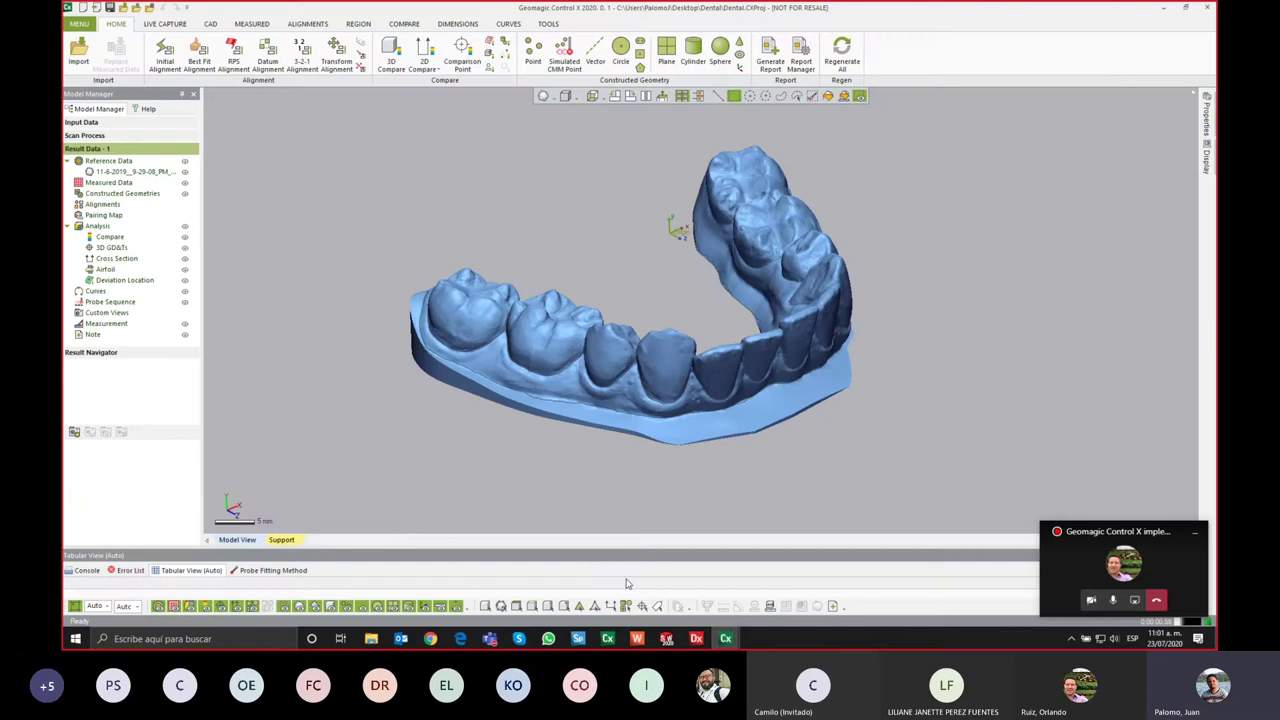
pyautogui.click(843, 592)
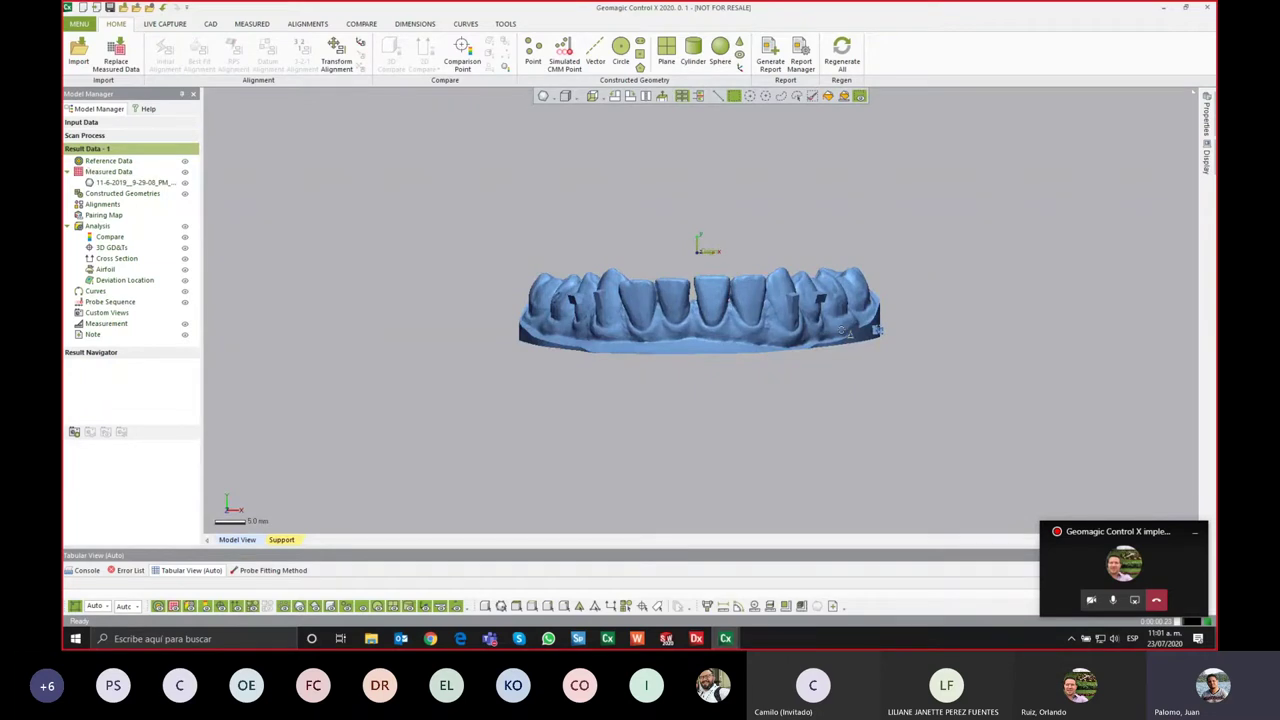
pyautogui.moveTo(668, 363)
pyautogui.mouseDown(button='right')
pyautogui.moveTo(795, 402)
pyautogui.moveTo(866, 474)
pyautogui.mouseUp(button='right')
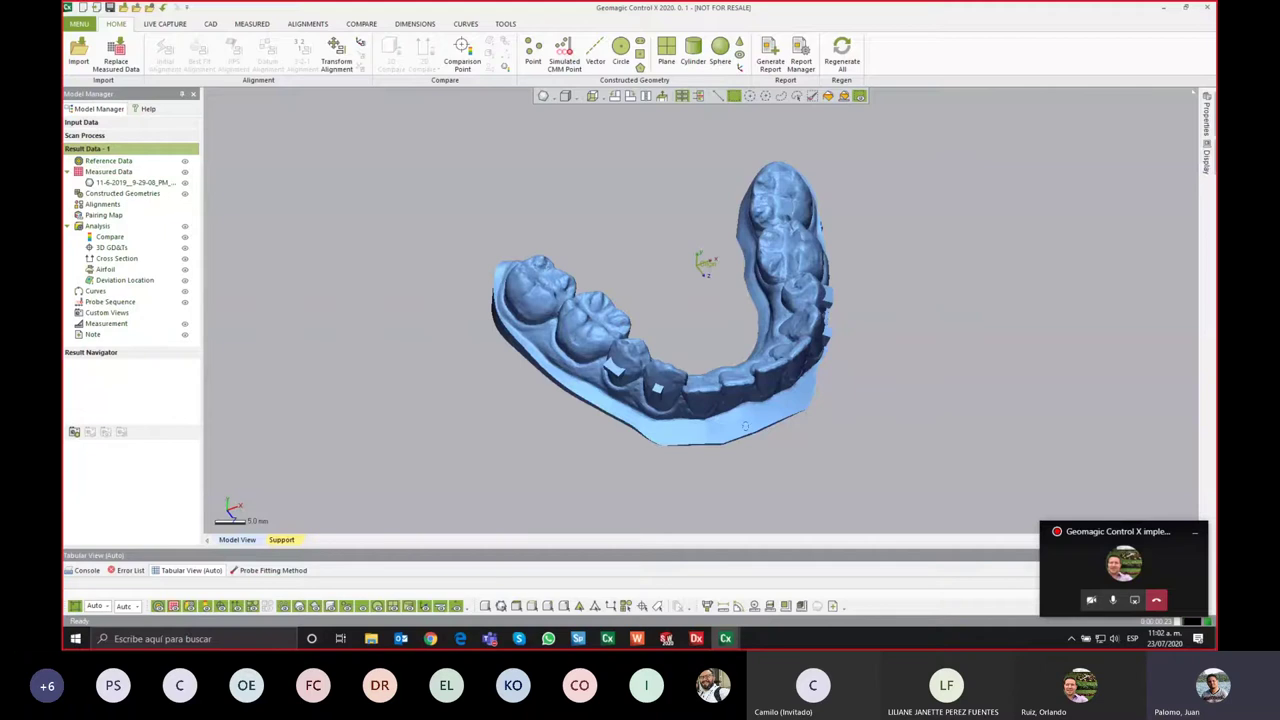
pyautogui.moveTo(773, 469); pyautogui.dragTo(606, 389, button='right')
pyautogui.scroll(2, 606, 389)
pyautogui.scroll(3, 630, 430)
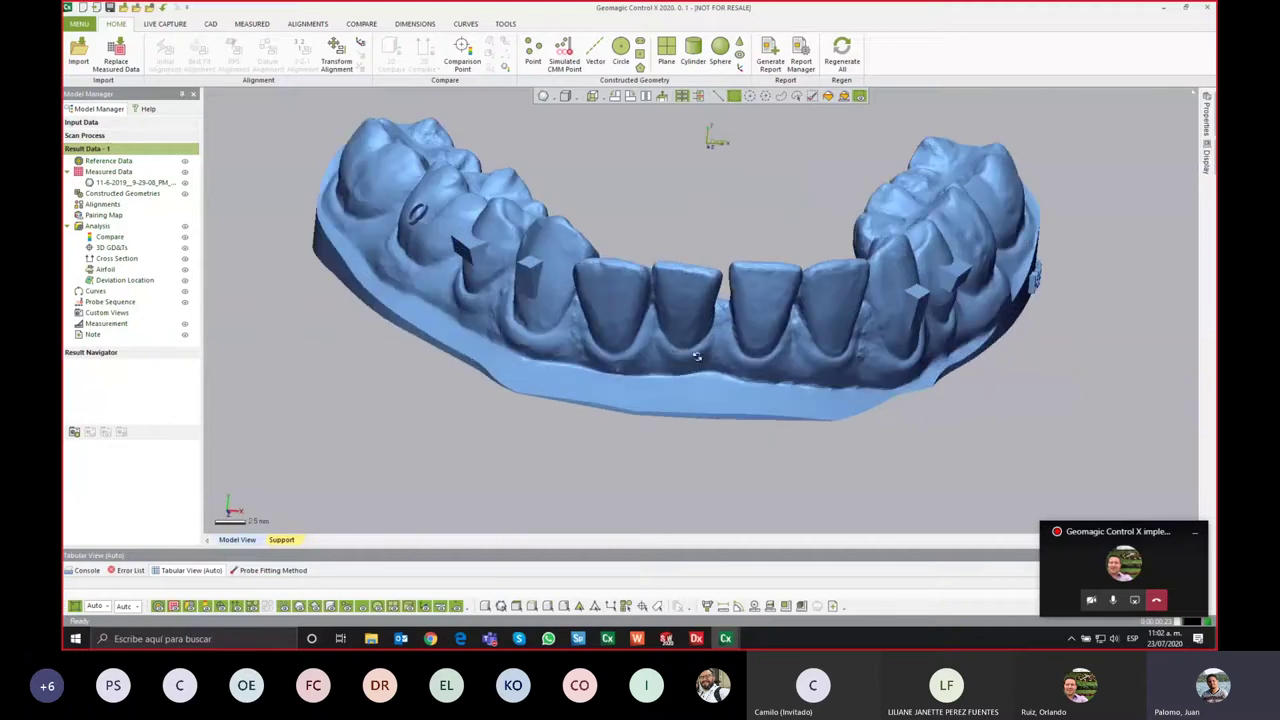
pyautogui.moveTo(659, 484)
pyautogui.mouseDown(button='right')
pyautogui.moveTo(714, 443)
pyautogui.moveTo(716, 353)
pyautogui.mouseUp(button='right')
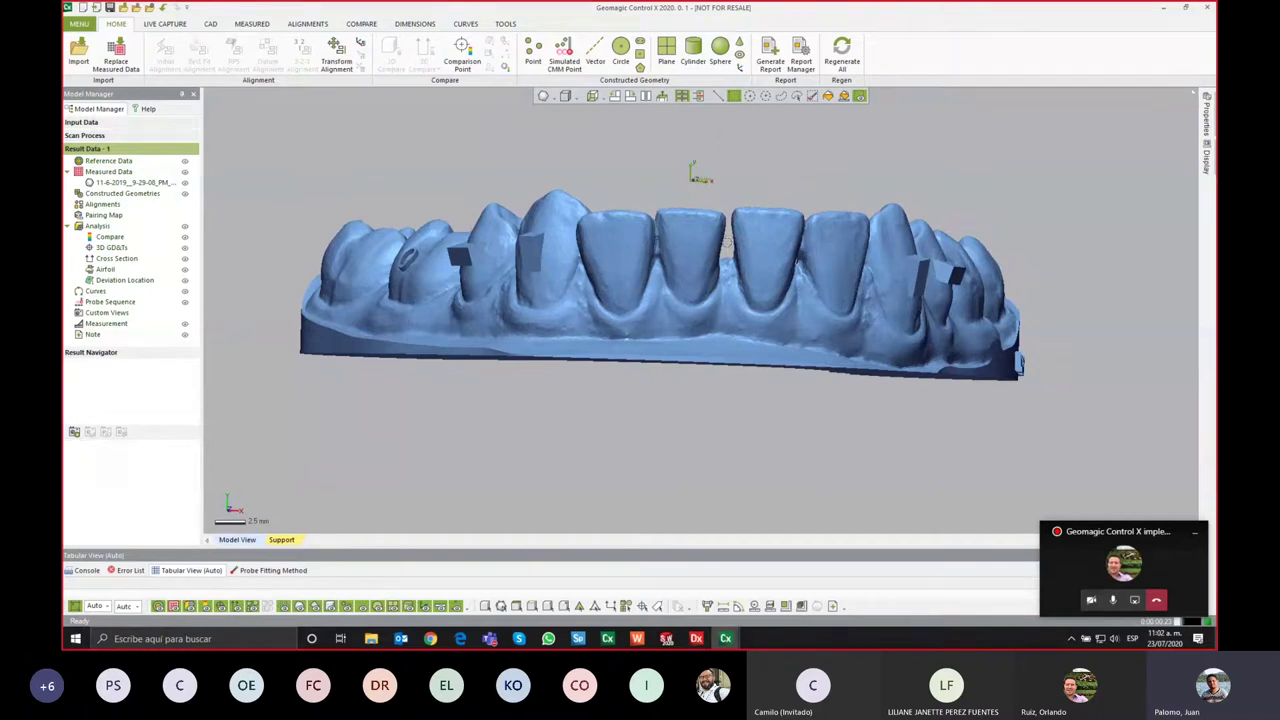
pyautogui.moveTo(728, 240); pyautogui.dragTo(775, 282, button='right')
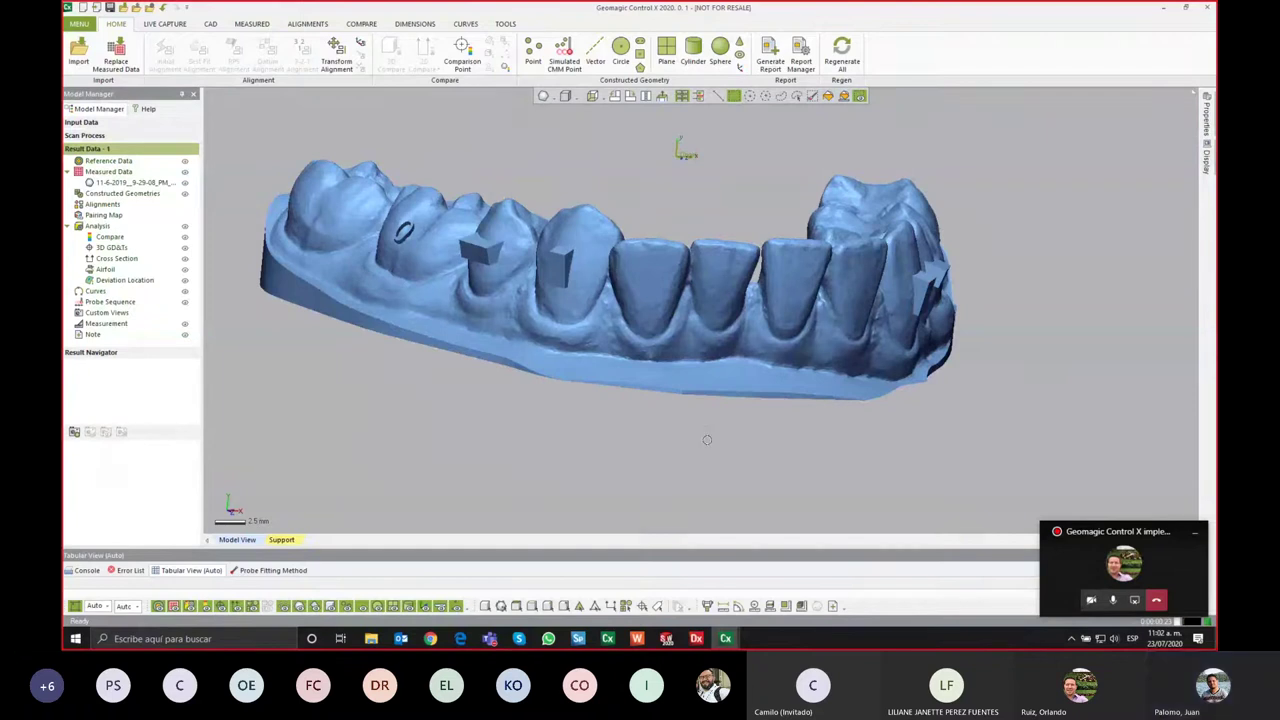
pyautogui.moveTo(706, 429); pyautogui.dragTo(746, 422, button='right')
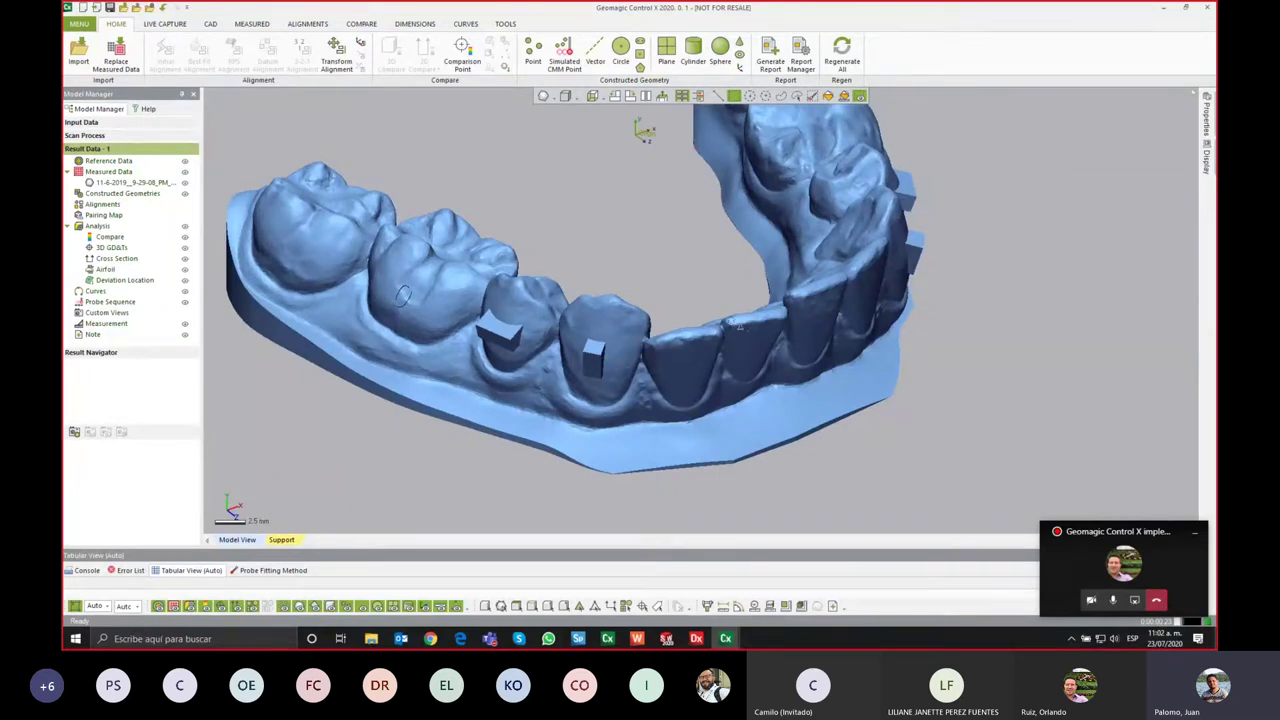
pyautogui.moveTo(748, 337); pyautogui.dragTo(770, 345, button='right')
pyautogui.scroll(-2, 782, 351)
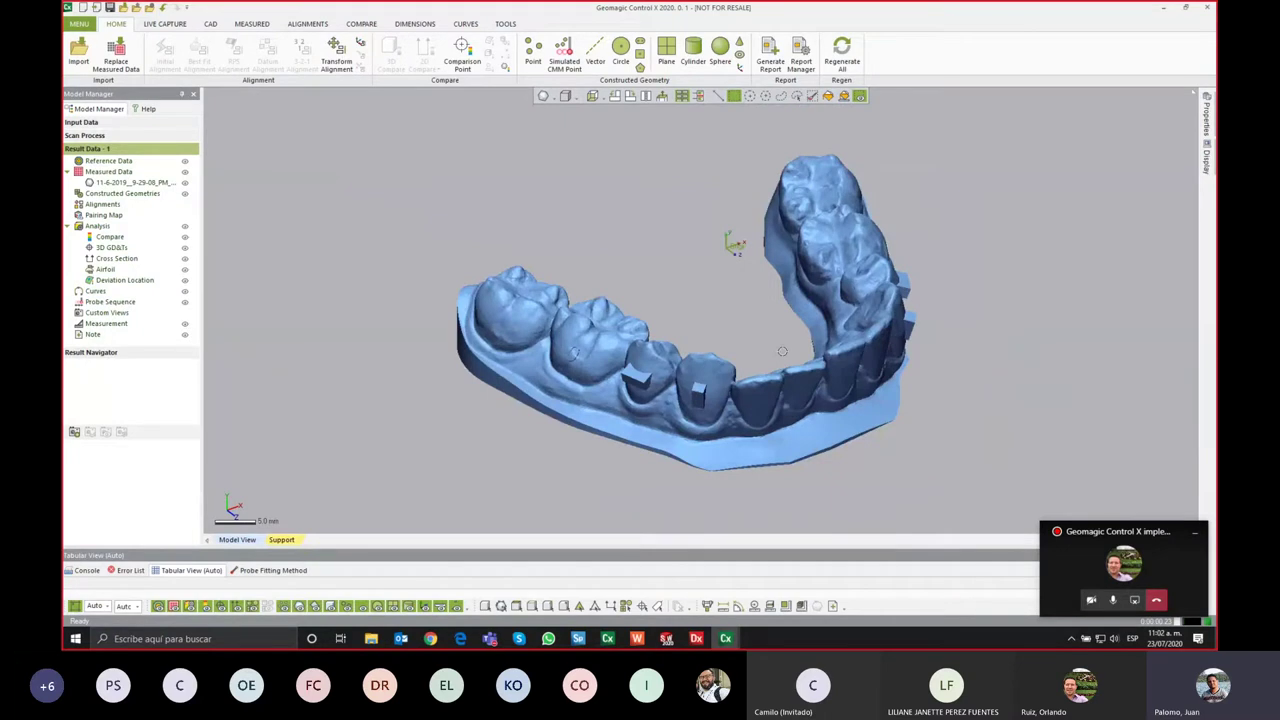
pyautogui.moveTo(675, 338); pyautogui.dragTo(664, 340, button='right')
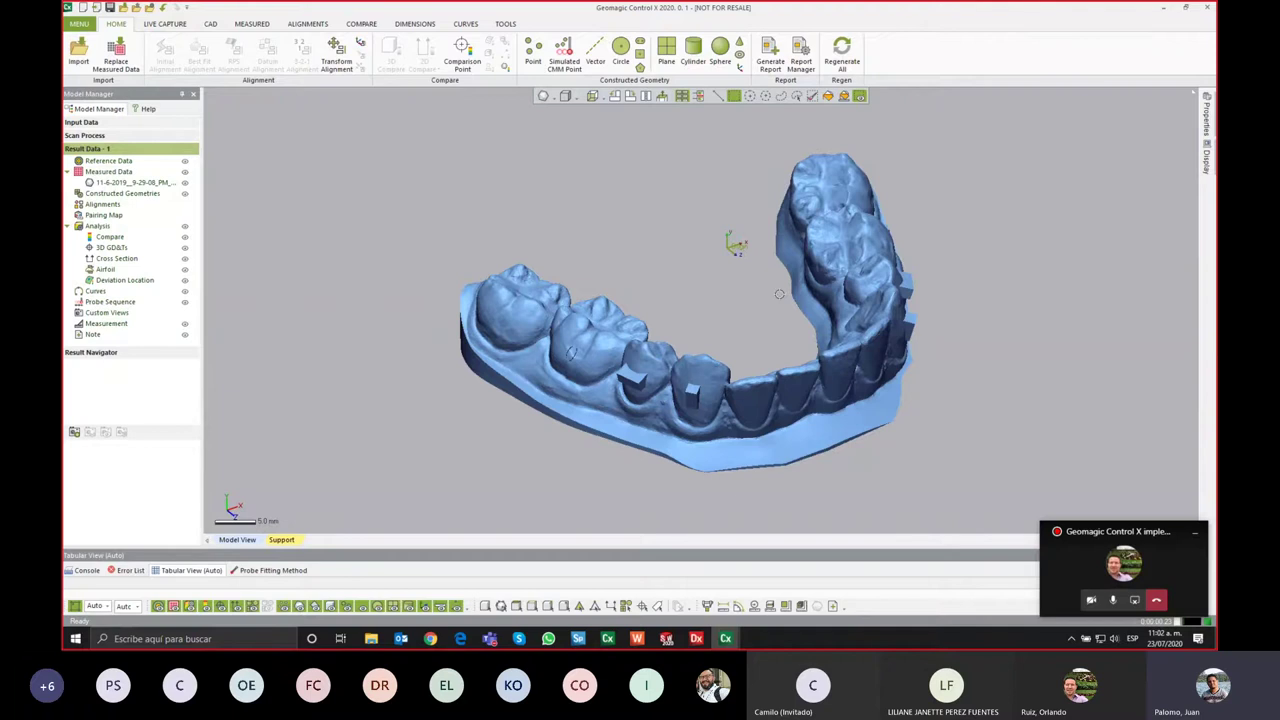
# Step: Show the MEASURED tools and orbit, zoom and pan to examine the molars and premolar attachments
pyautogui.click(252, 24)
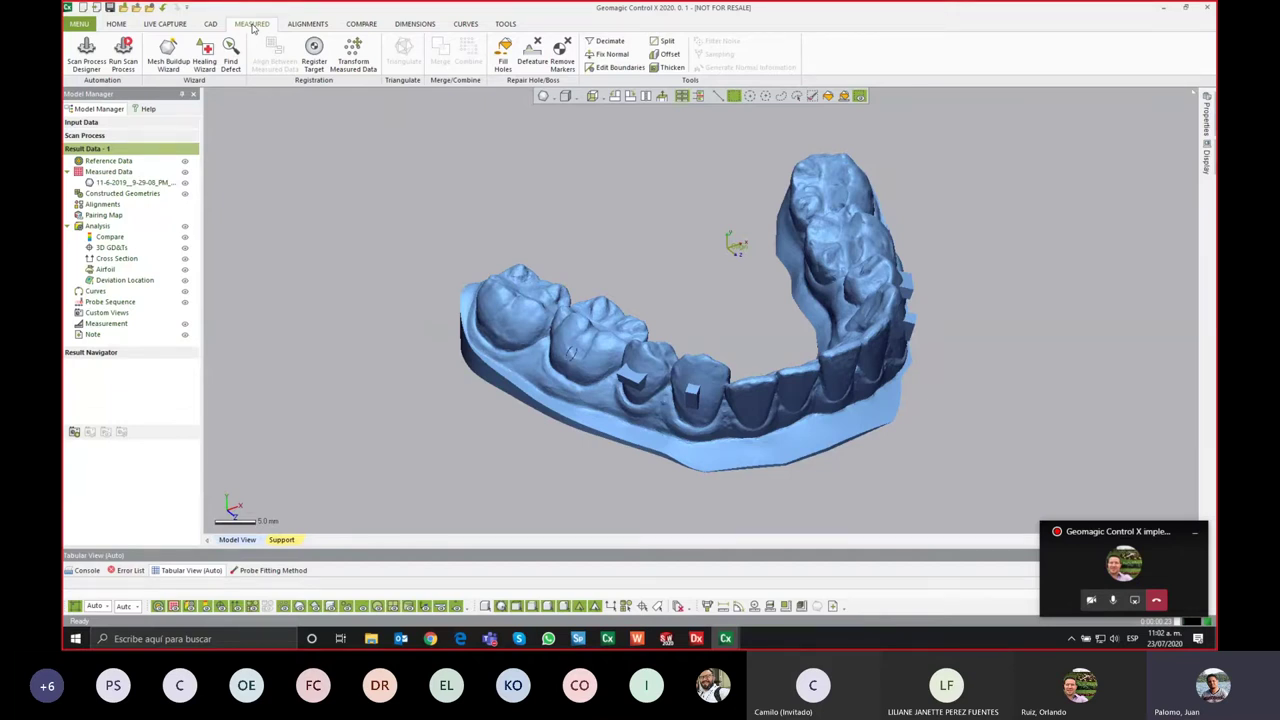
pyautogui.moveTo(648, 373)
pyautogui.mouseDown(button='right')
pyautogui.moveTo(600, 385)
pyautogui.moveTo(556, 367)
pyautogui.moveTo(572, 384)
pyautogui.mouseUp(button='right')
pyautogui.scroll(5, 598, 385)
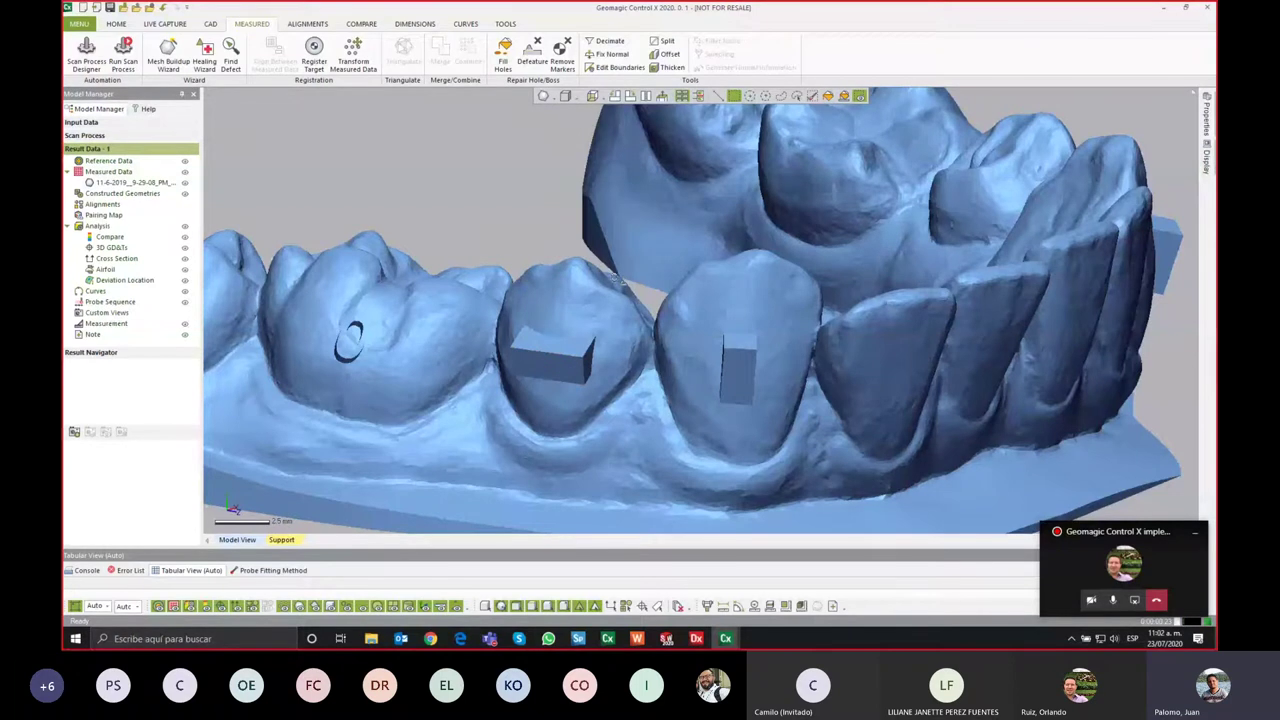
pyautogui.moveTo(494, 248); pyautogui.dragTo(692, 246, button='middle')
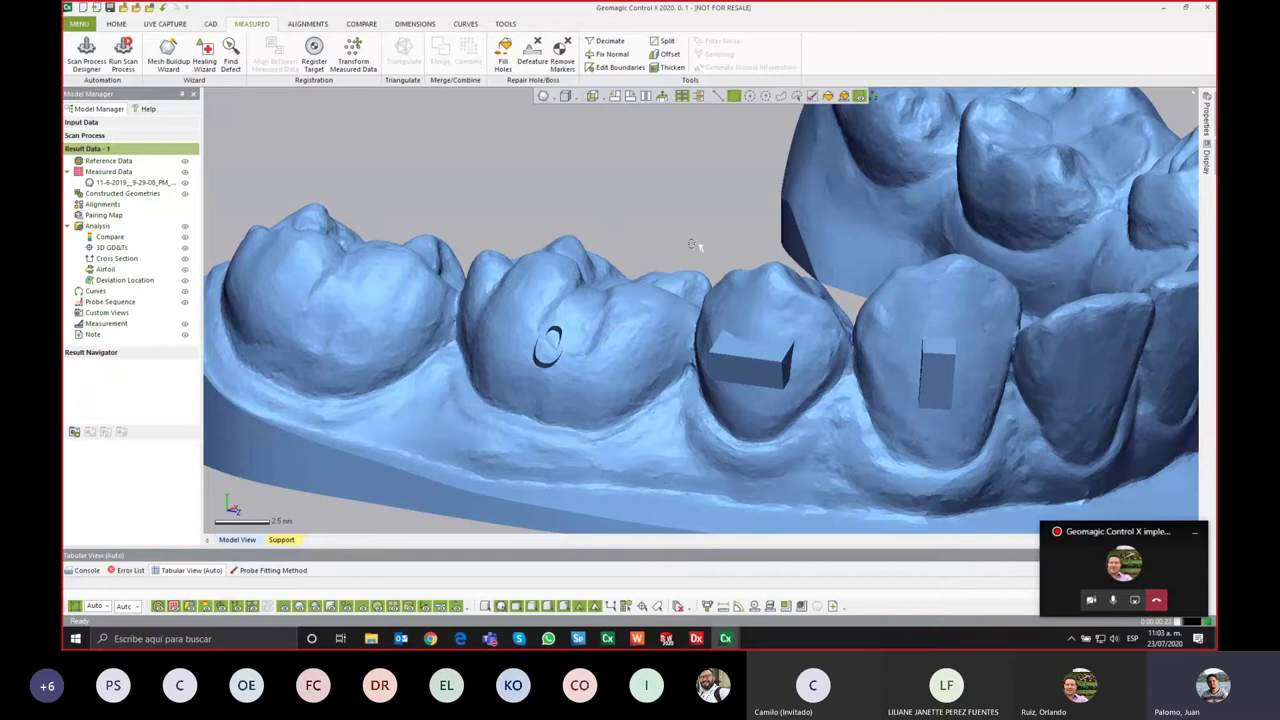
pyautogui.moveTo(692, 246); pyautogui.dragTo(692, 246, button='right')
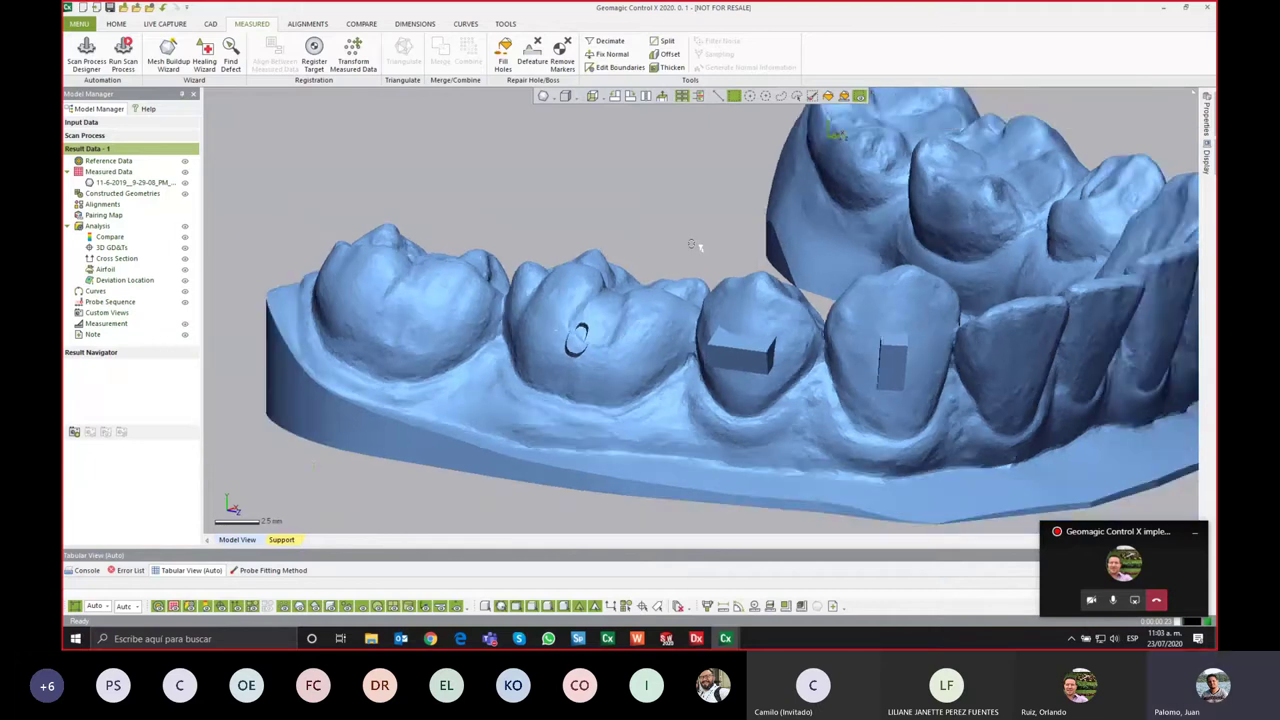
pyautogui.moveTo(601, 304)
pyautogui.mouseDown(button='right')
pyautogui.moveTo(695, 332)
pyautogui.moveTo(563, 256)
pyautogui.mouseUp(button='right')
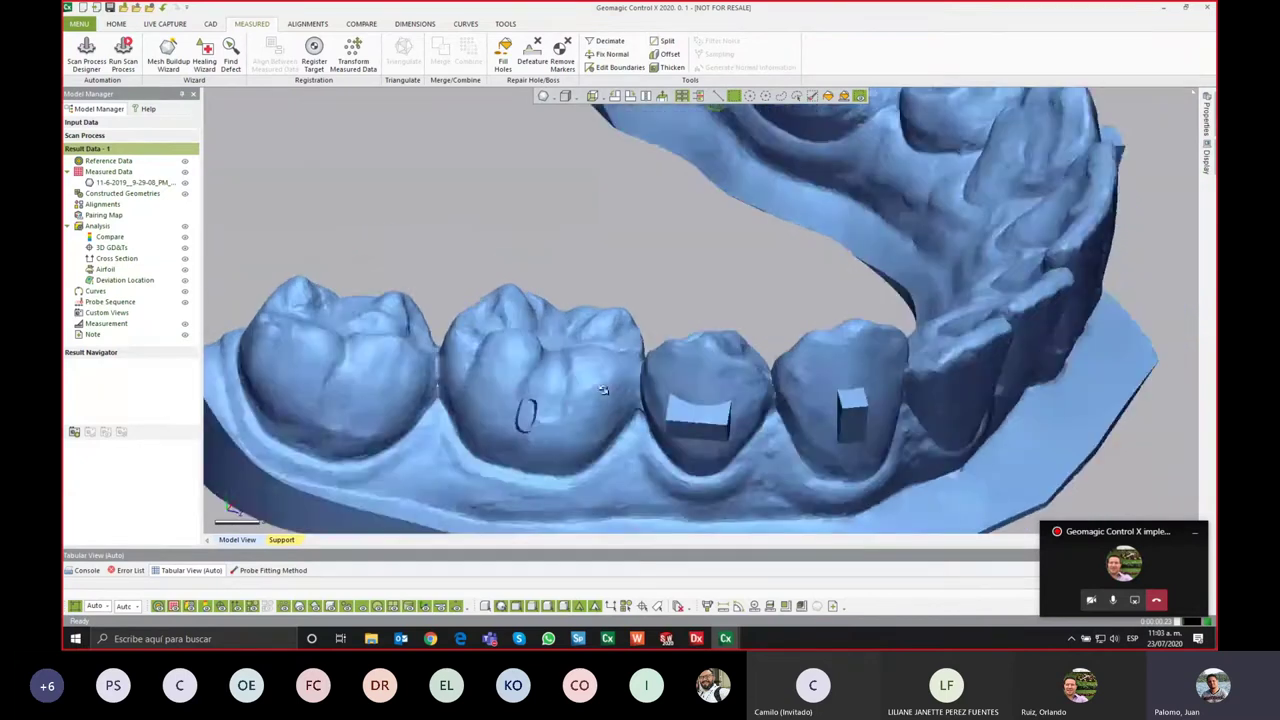
pyautogui.moveTo(572, 343)
pyautogui.mouseDown(button='right')
pyautogui.moveTo(718, 427)
pyautogui.moveTo(551, 460)
pyautogui.mouseUp(button='right')
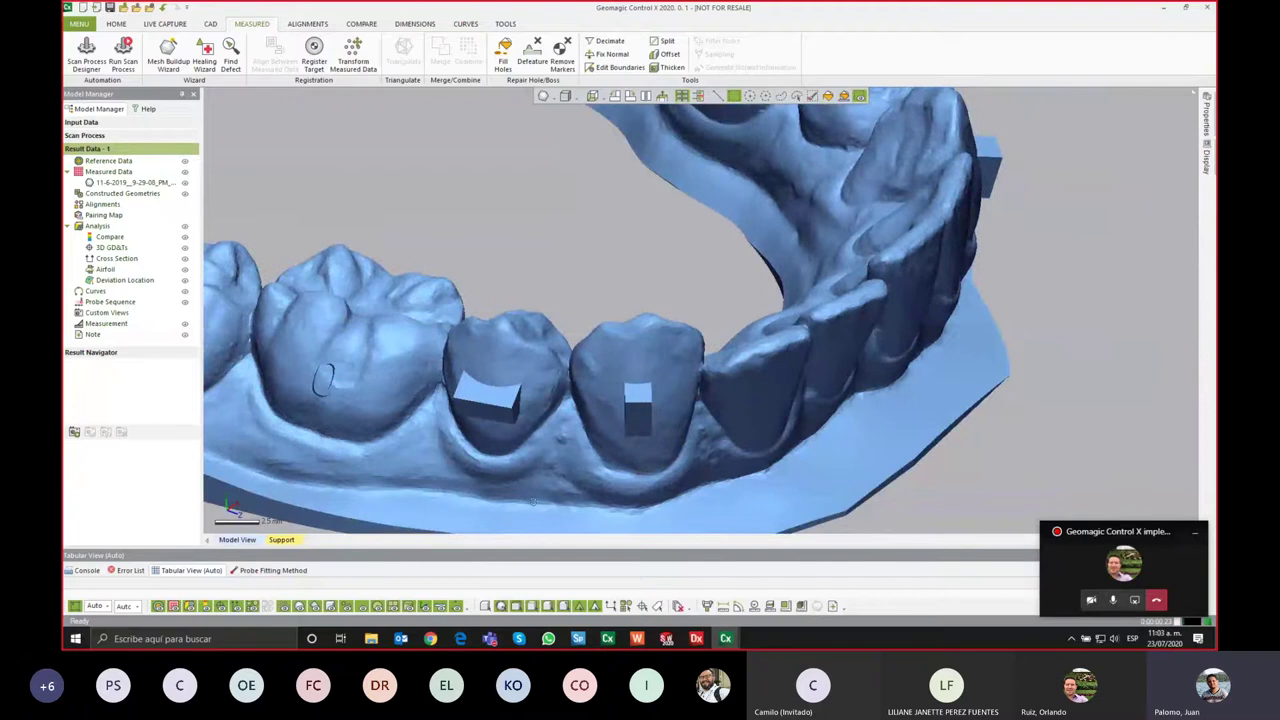
pyautogui.moveTo(533, 502); pyautogui.dragTo(498, 350, button='right')
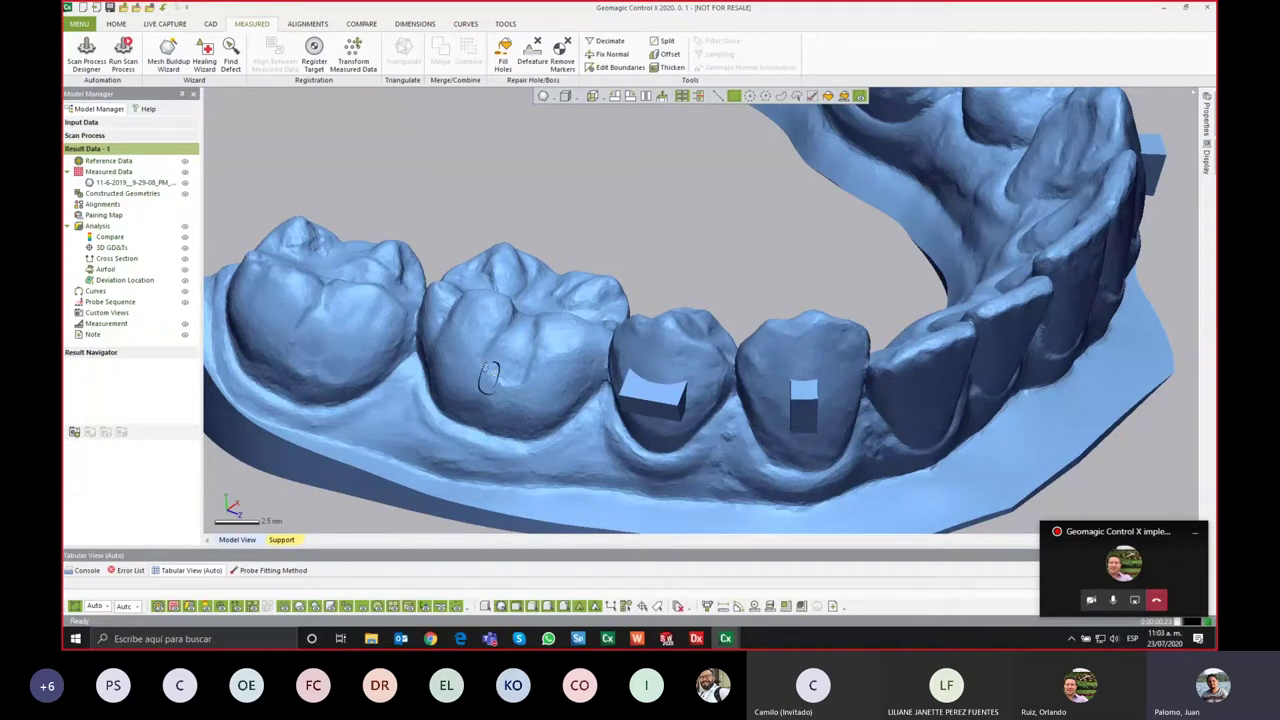
# Step: Smooth away the molar's small oval hole with Defeature using Fill and Curvature
pyautogui.click(538, 68)
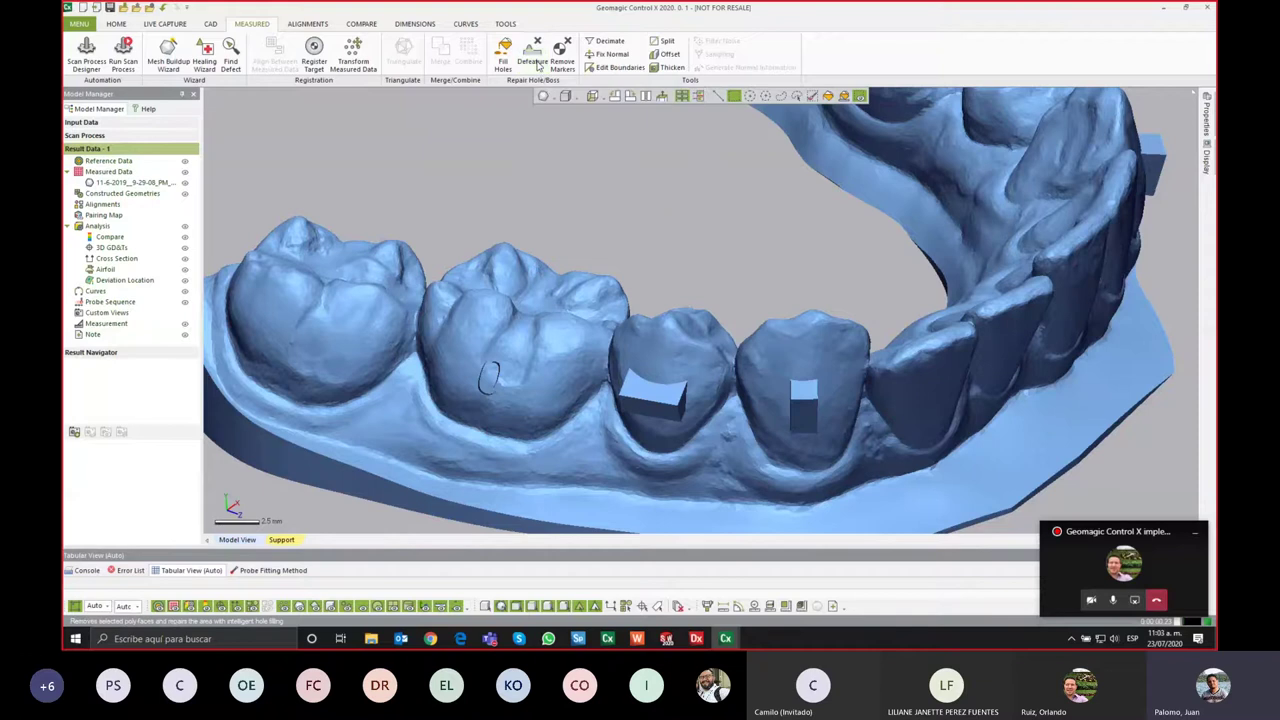
pyautogui.scroll(1, 551, 241)
pyautogui.scroll(2, 606, 310)
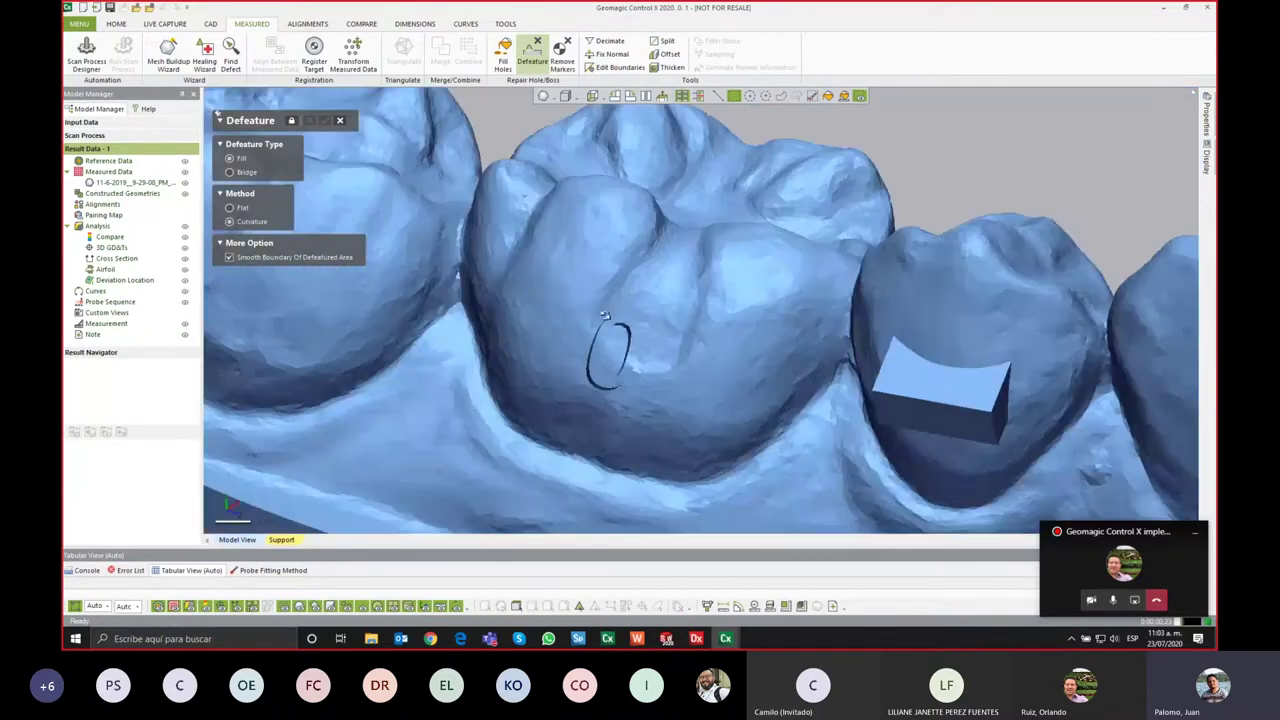
pyautogui.scroll(1, 886, 394)
pyautogui.moveTo(886, 394); pyautogui.dragTo(651, 328, button='middle')
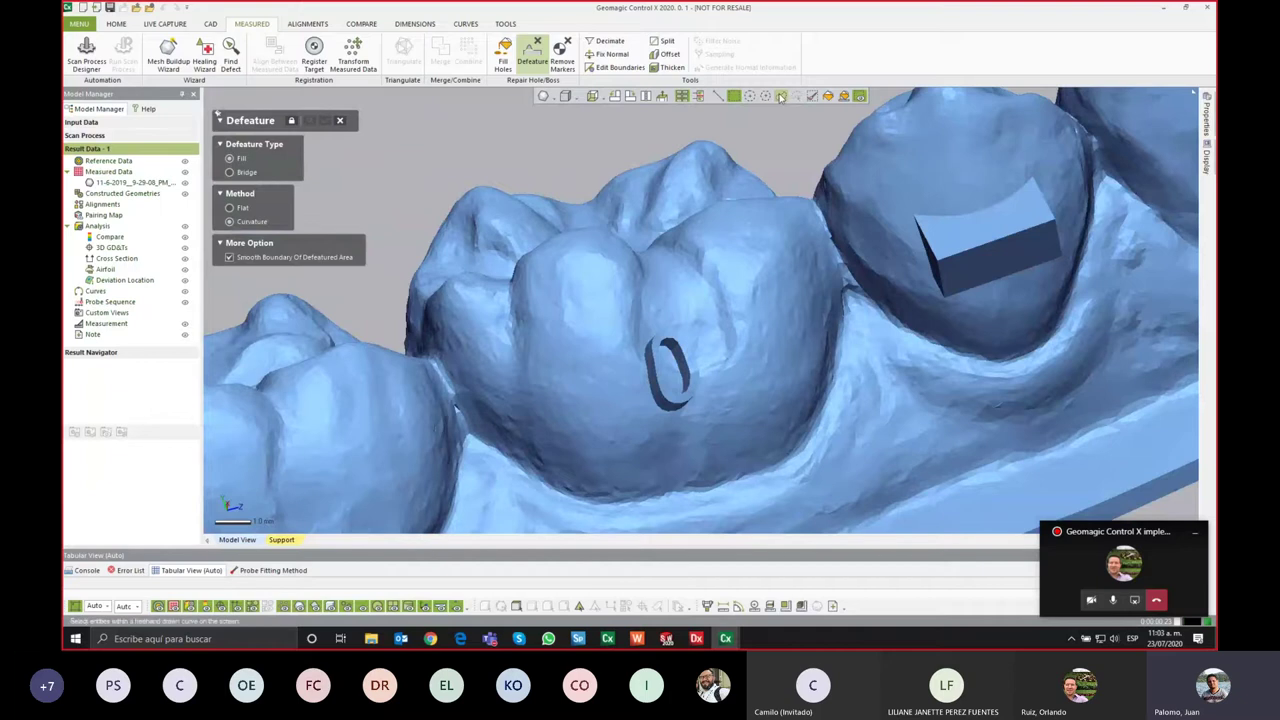
pyautogui.scroll(2, 706, 340)
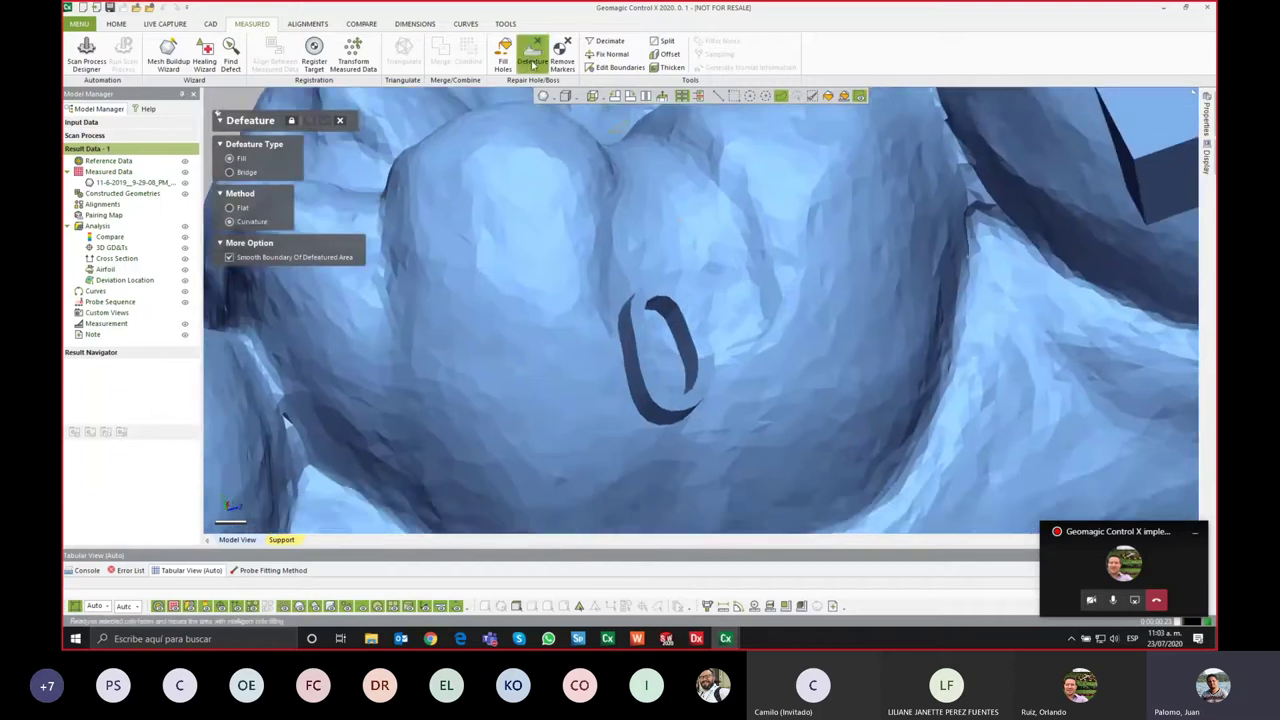
pyautogui.scroll(1, 705, 312)
pyautogui.moveTo(705, 312); pyautogui.dragTo(710, 342, button='right')
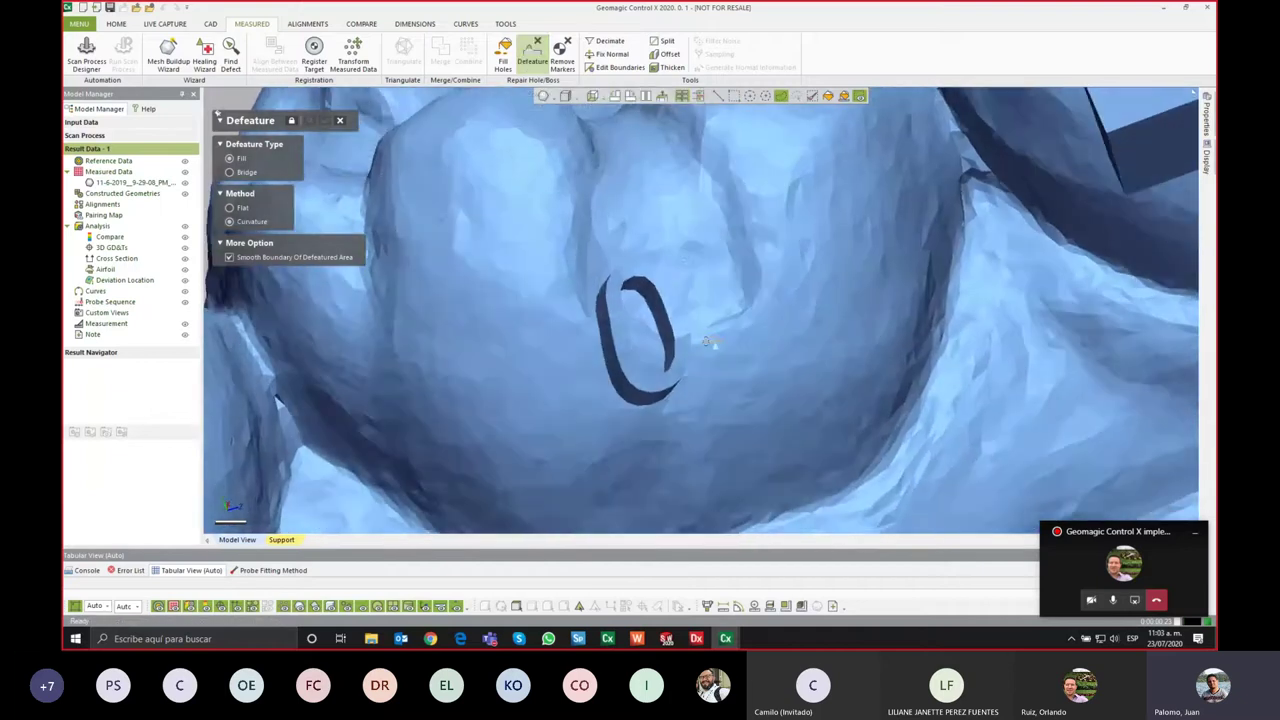
pyautogui.click(665, 420)
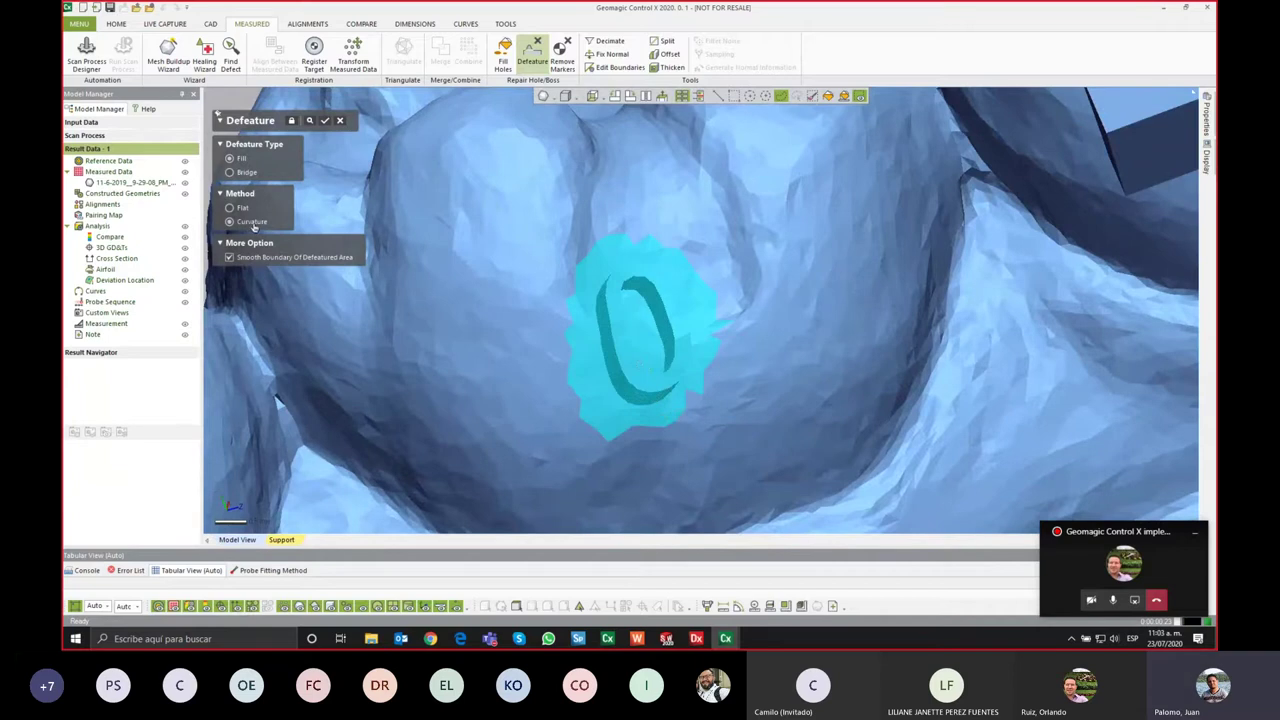
pyautogui.click(324, 121)
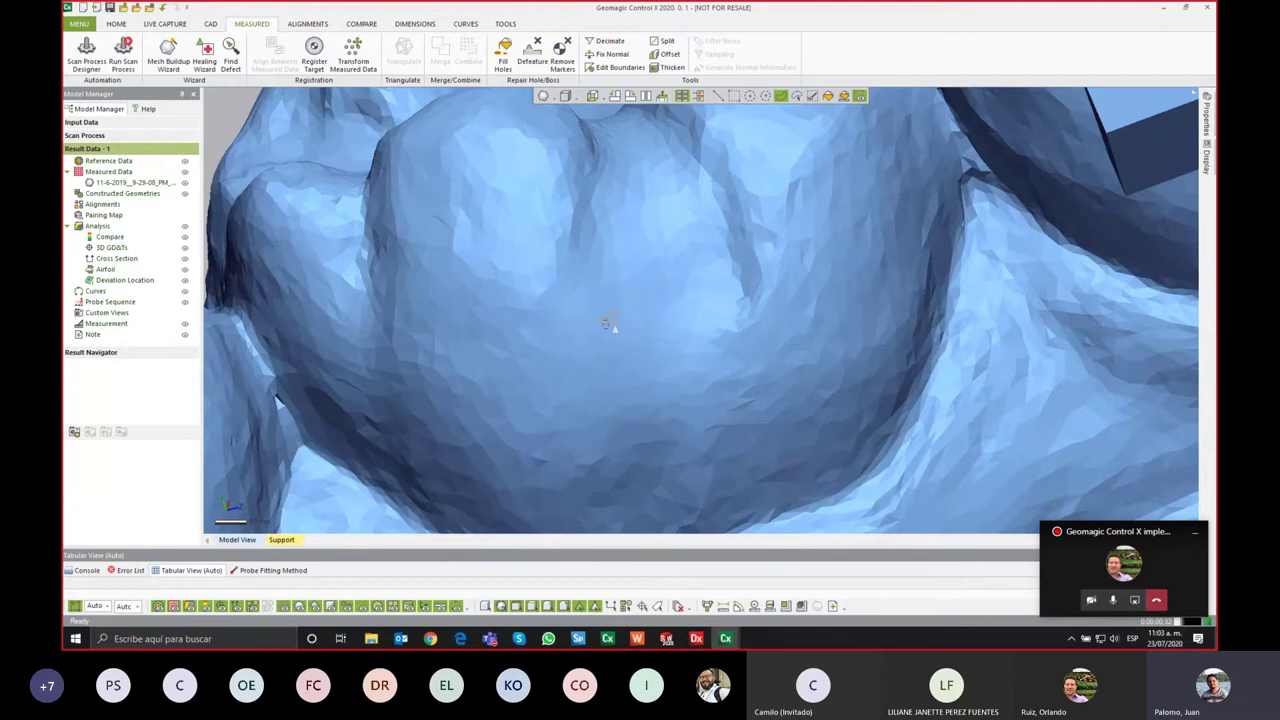
pyautogui.moveTo(608, 323)
pyautogui.mouseDown(button='right')
pyautogui.moveTo(726, 381)
pyautogui.moveTo(873, 370)
pyautogui.moveTo(686, 267)
pyautogui.mouseUp(button='right')
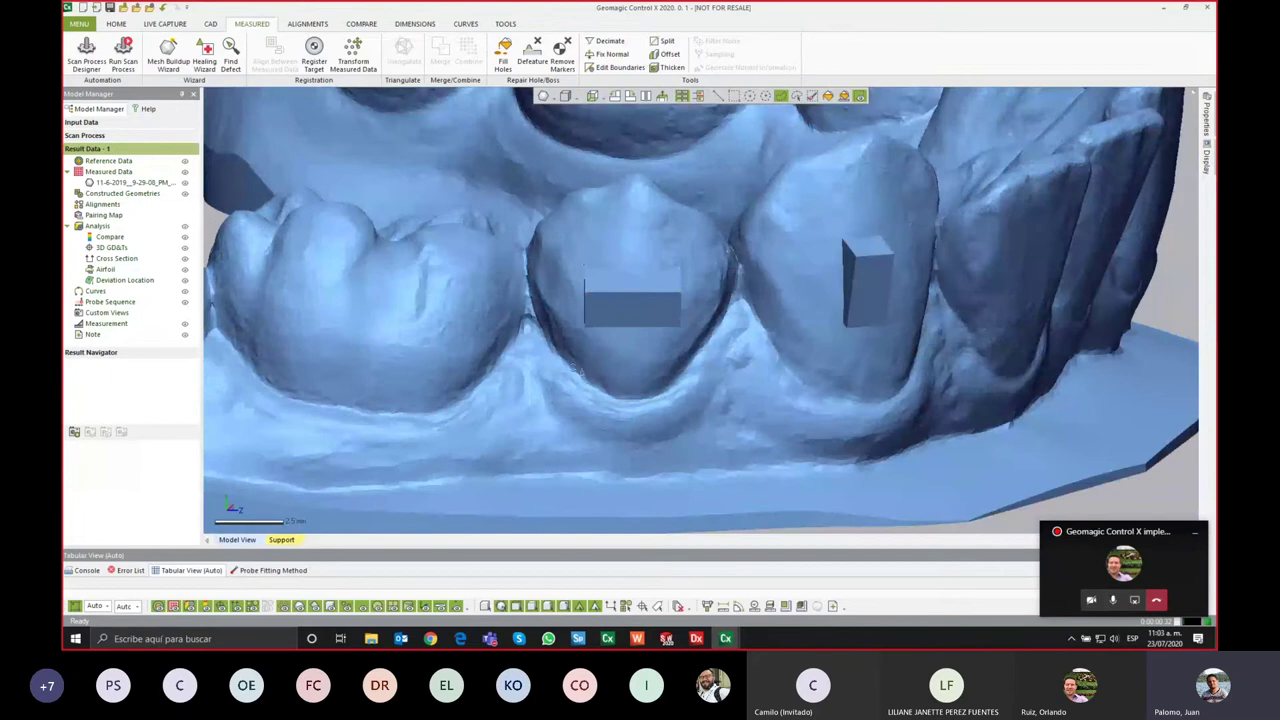
pyautogui.moveTo(576, 371)
pyautogui.mouseDown(button='right')
pyautogui.moveTo(850, 300)
pyautogui.moveTo(678, 328)
pyautogui.moveTo(854, 351)
pyautogui.moveTo(680, 349)
pyautogui.moveTo(750, 268)
pyautogui.mouseUp(button='right')
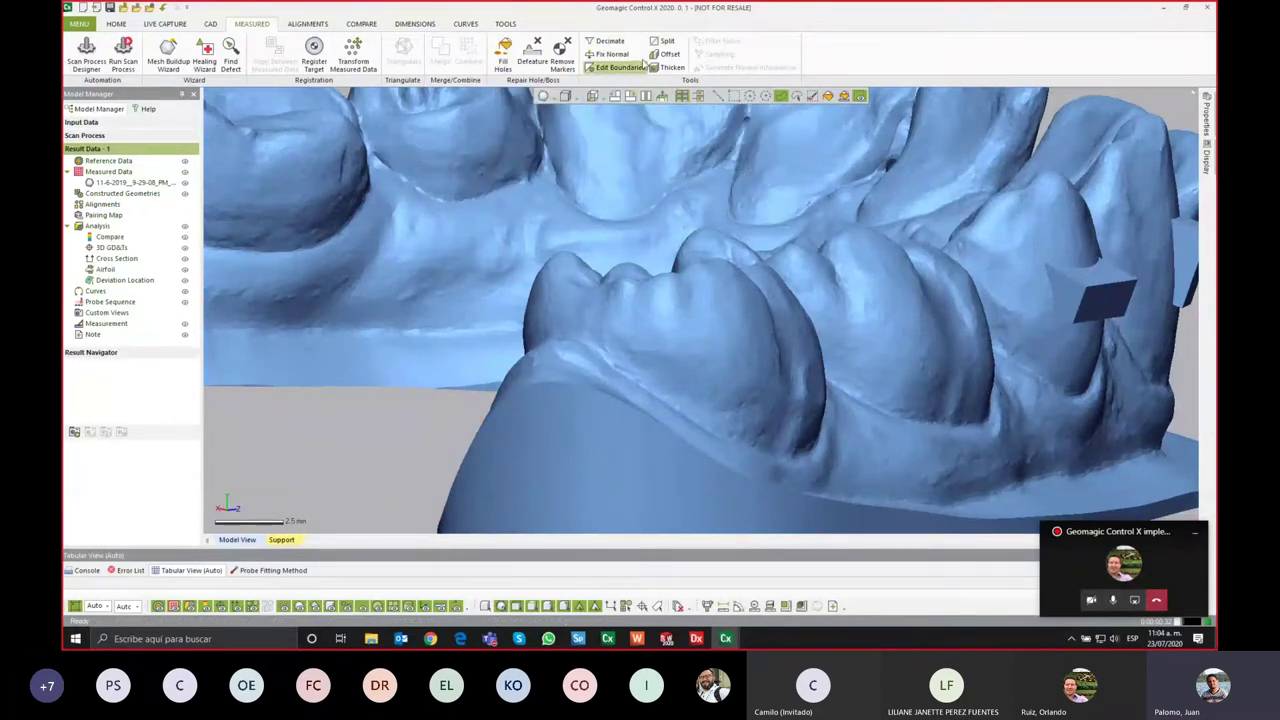
pyautogui.scroll(-5, 742, 279)
pyautogui.moveTo(742, 279); pyautogui.dragTo(648, 333, button='right')
pyautogui.moveTo(922, 372); pyautogui.dragTo(645, 274, button='right')
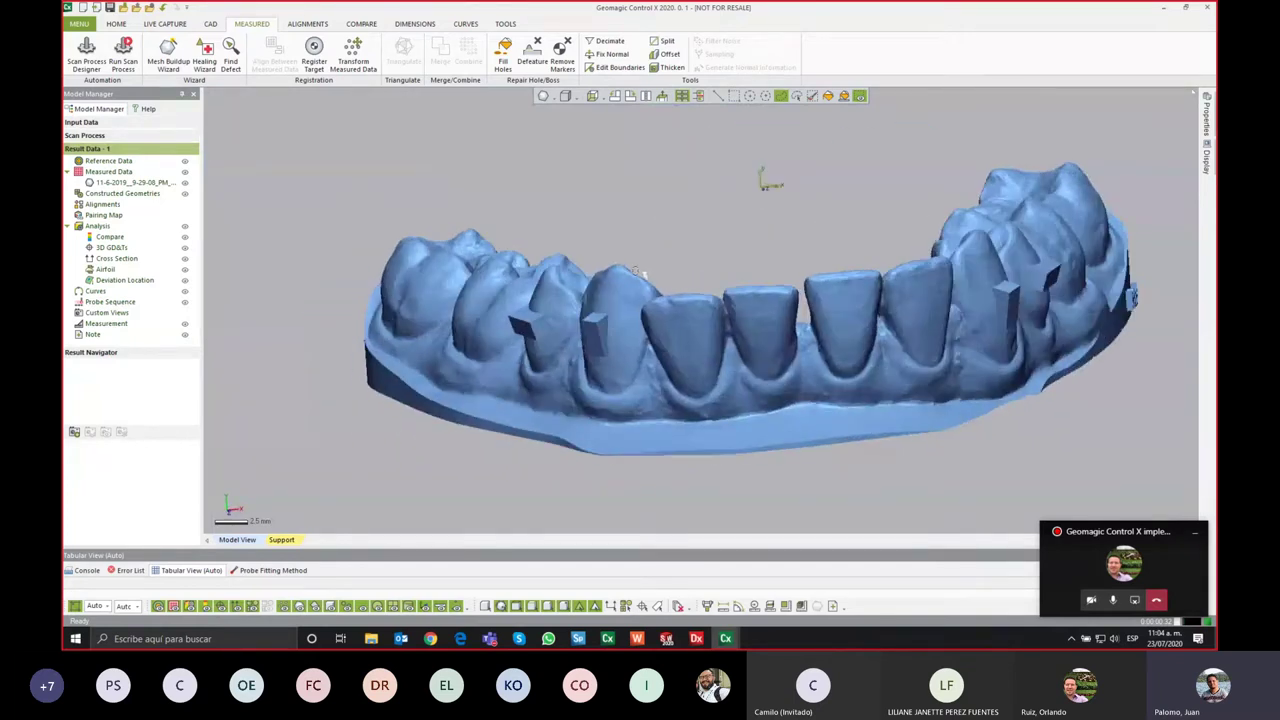
pyautogui.moveTo(659, 243); pyautogui.dragTo(594, 368, button='right')
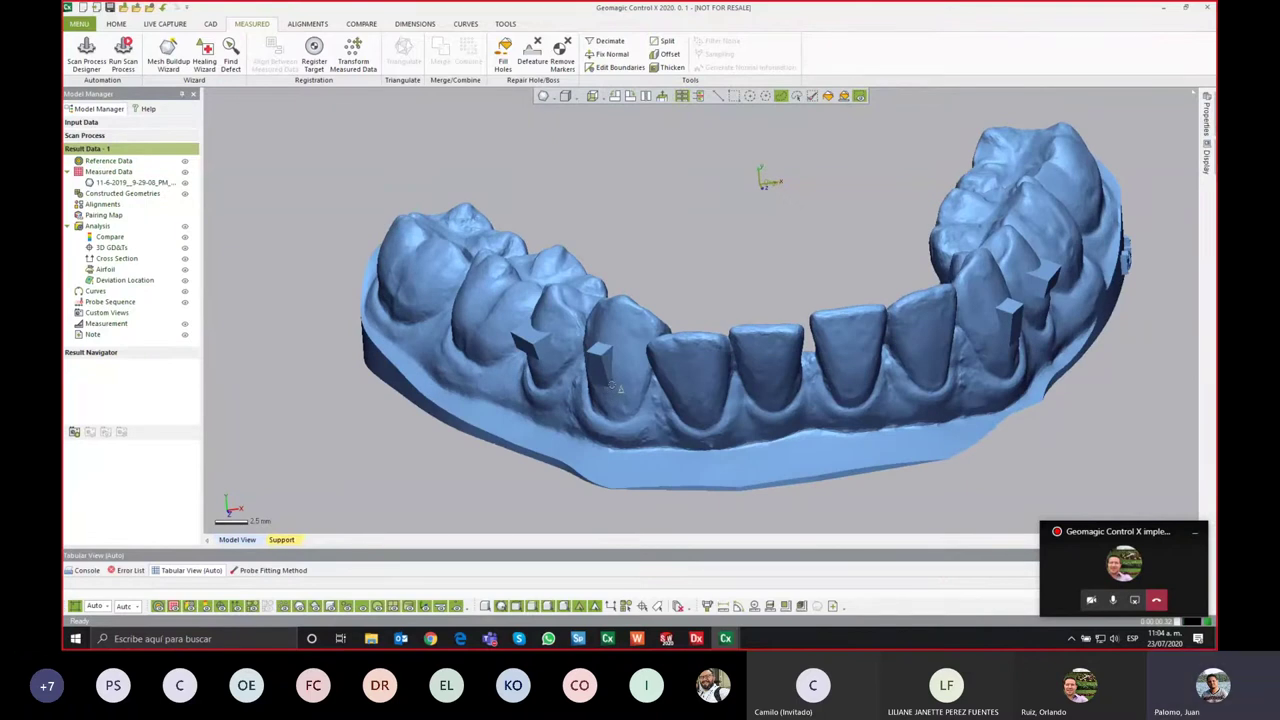
pyautogui.scroll(-3, 600, 378)
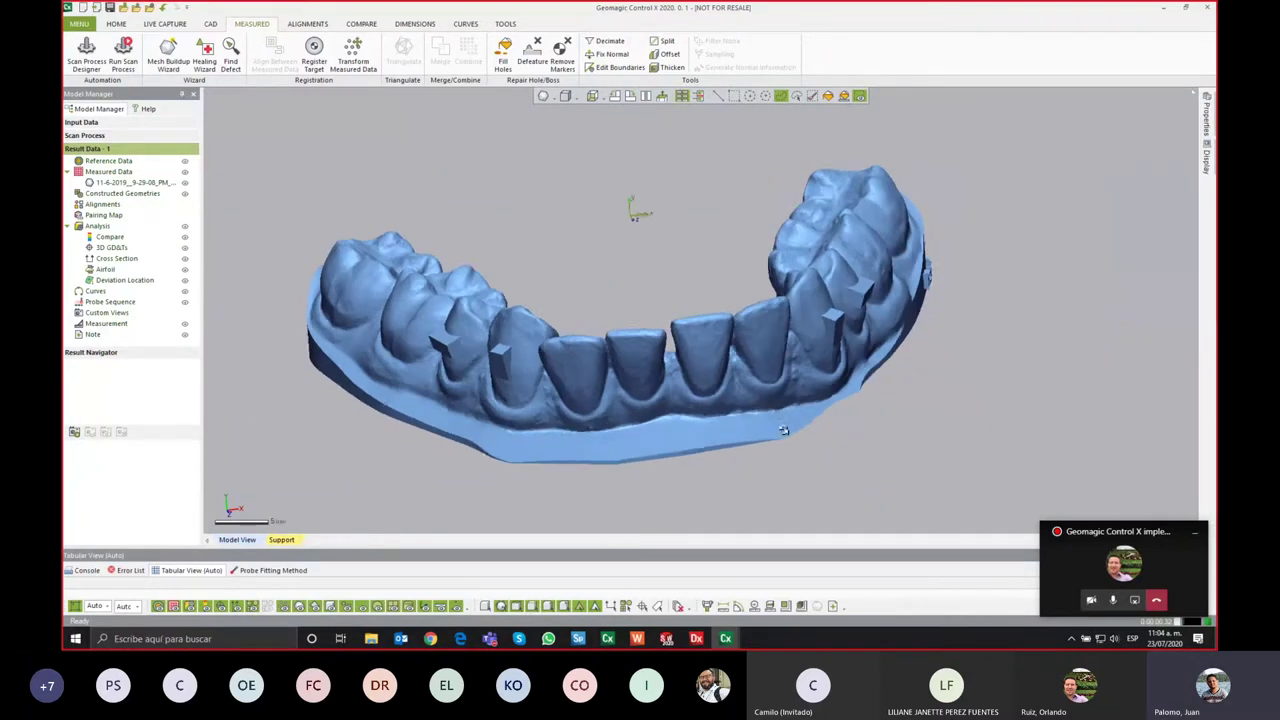
pyautogui.moveTo(437, 226)
pyautogui.mouseDown(button='right')
pyautogui.moveTo(704, 298)
pyautogui.moveTo(650, 300)
pyautogui.mouseUp(button='right')
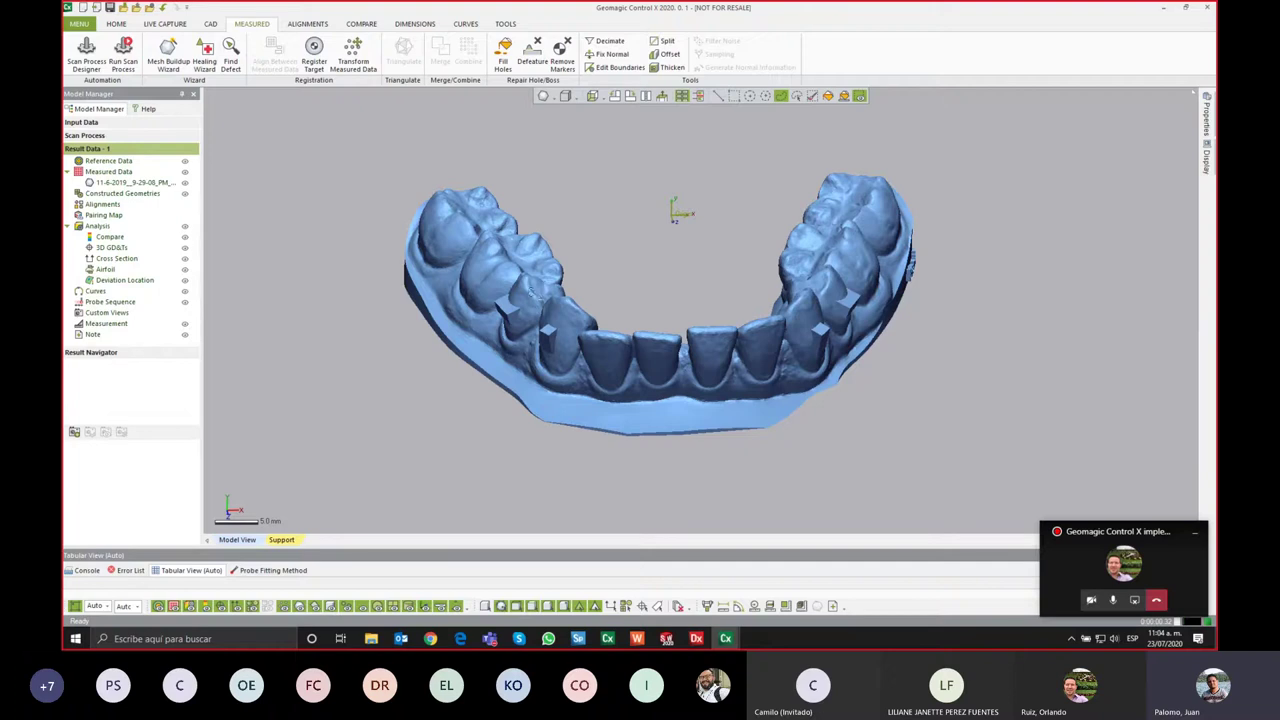
# Step: Switch the dental scan's display mode to Point Cloud and rotate to view it
pyautogui.rightClick(118, 186)
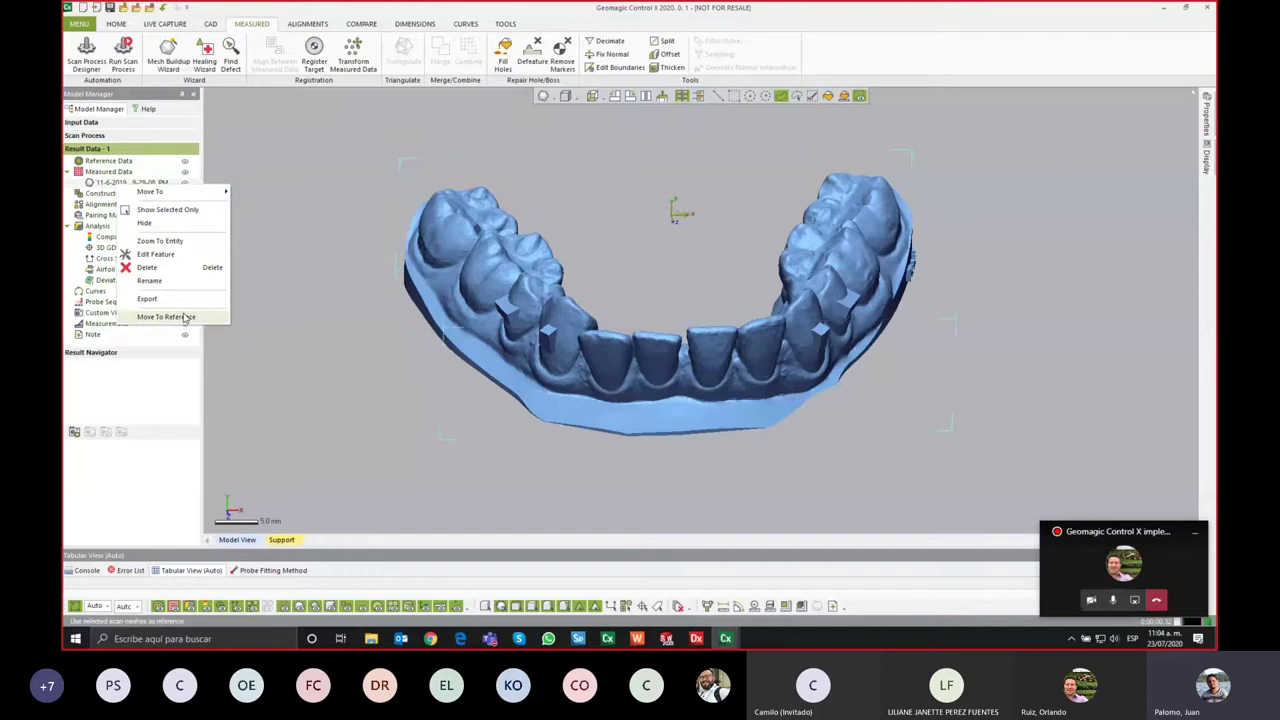
pyautogui.click(380, 200)
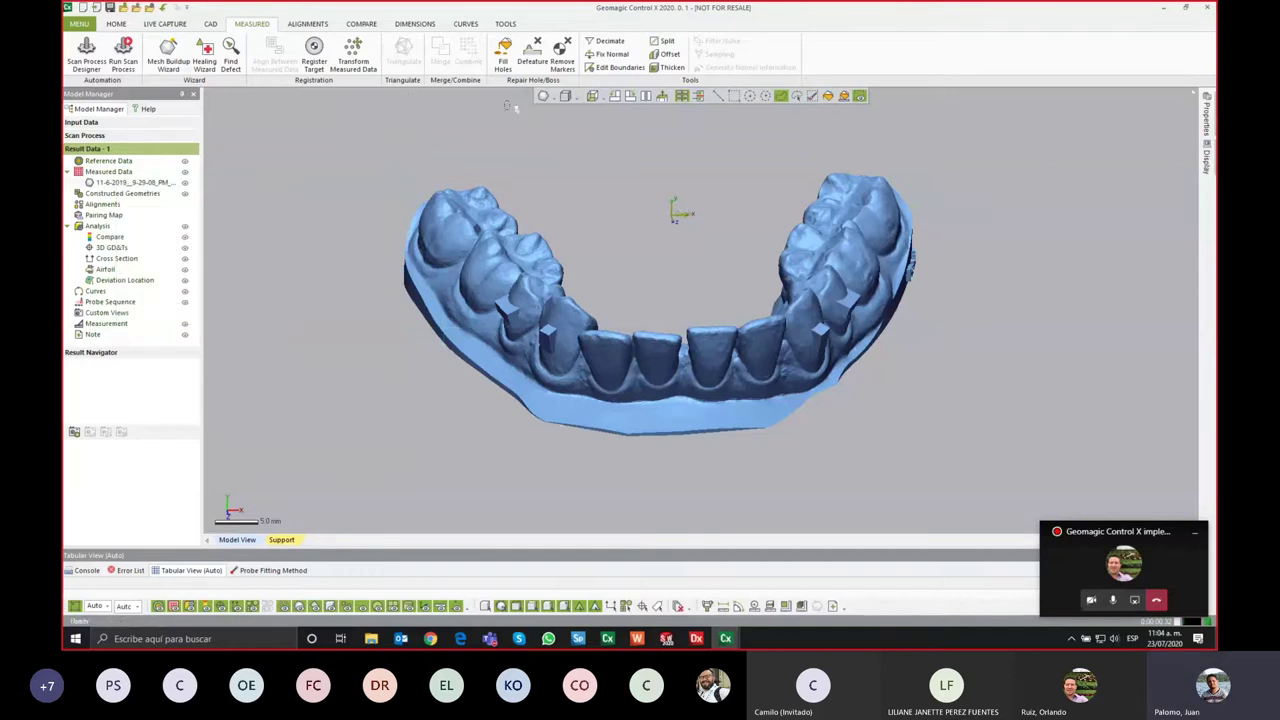
pyautogui.click(543, 96)
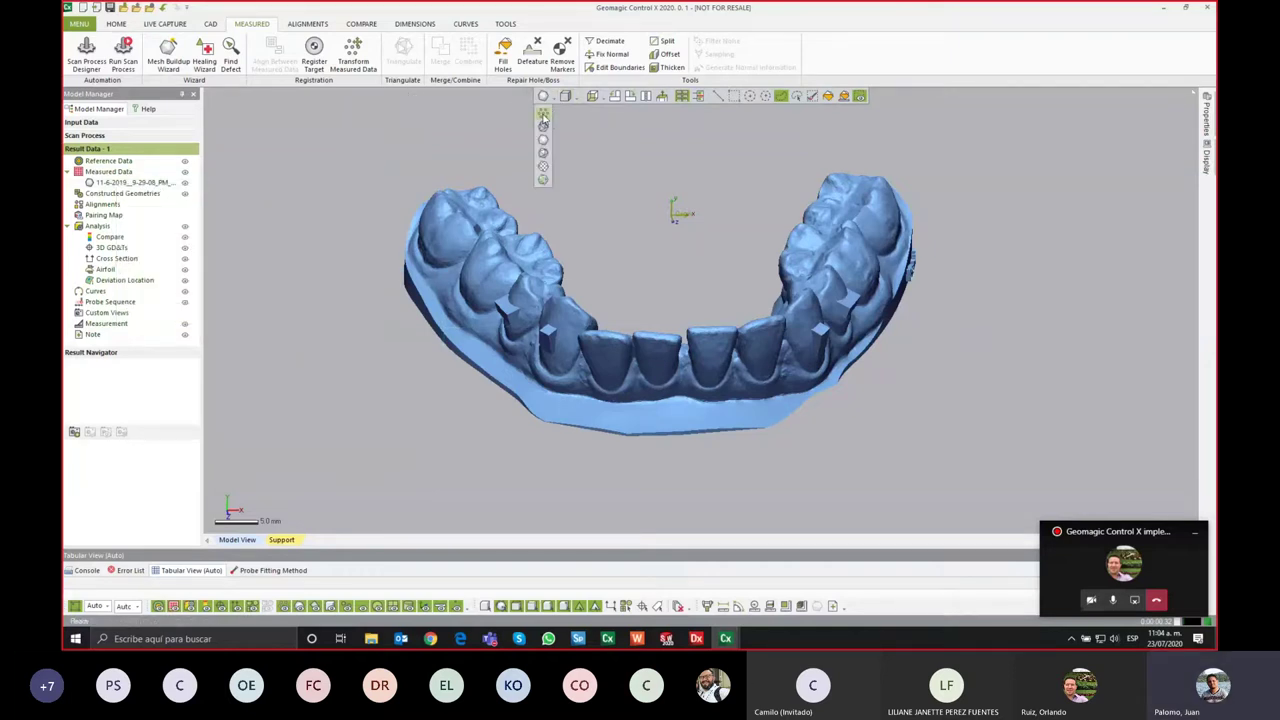
pyautogui.click(543, 116)
pyautogui.moveTo(660, 300)
pyautogui.mouseDown(button='right')
pyautogui.moveTo(706, 363)
pyautogui.moveTo(690, 282)
pyautogui.mouseUp(button='right')
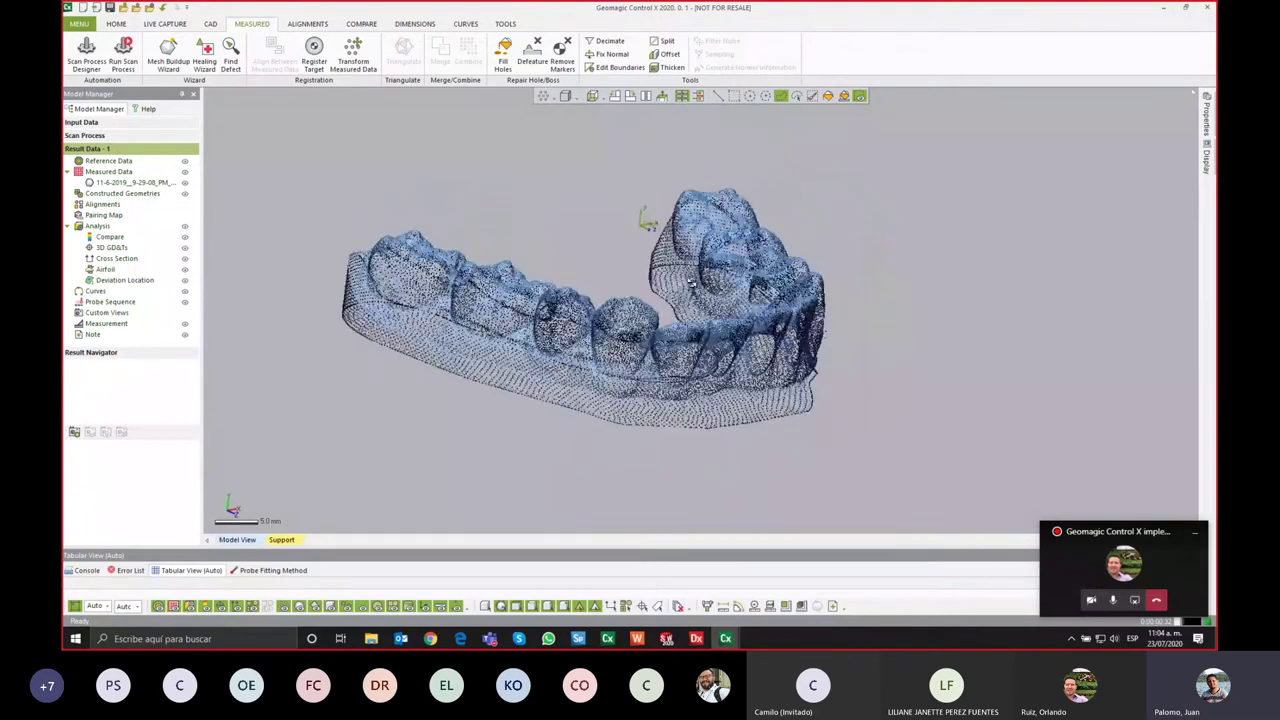
# Step: Display the scan as a wireframe and zoom in on its triangle mesh
pyautogui.click(543, 96)
pyautogui.click(543, 137)
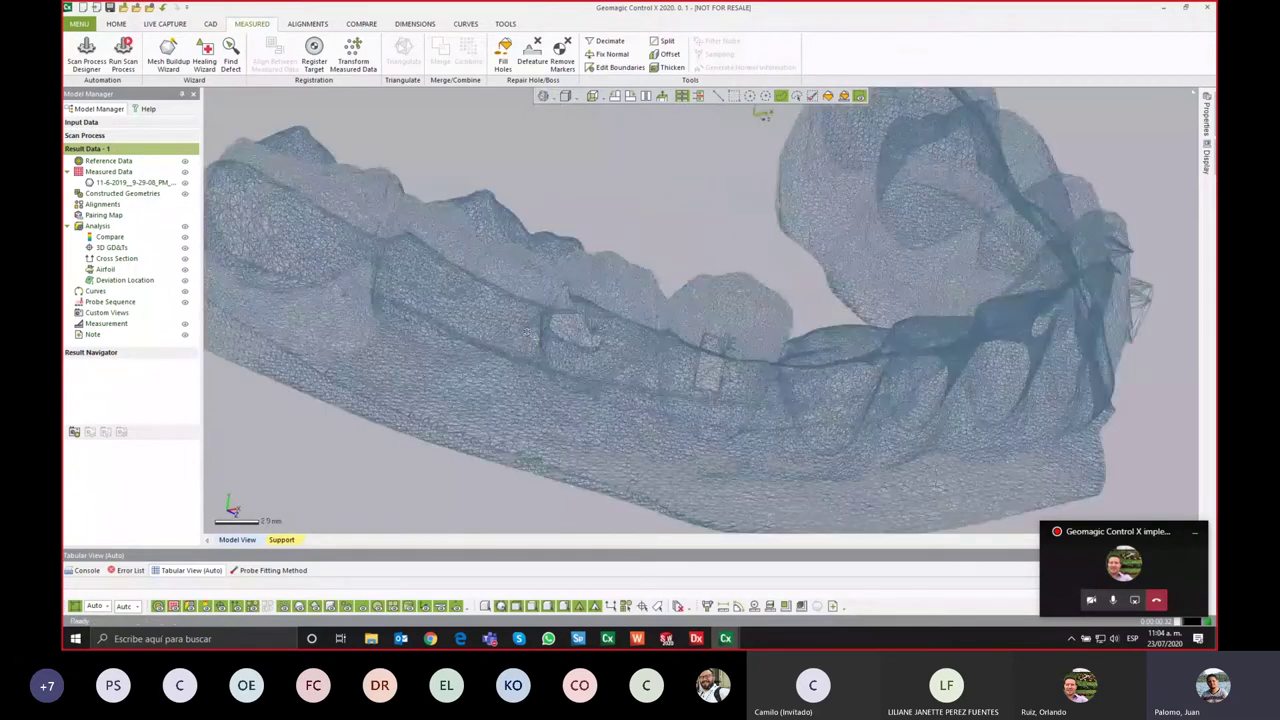
pyautogui.scroll(5, 642, 328)
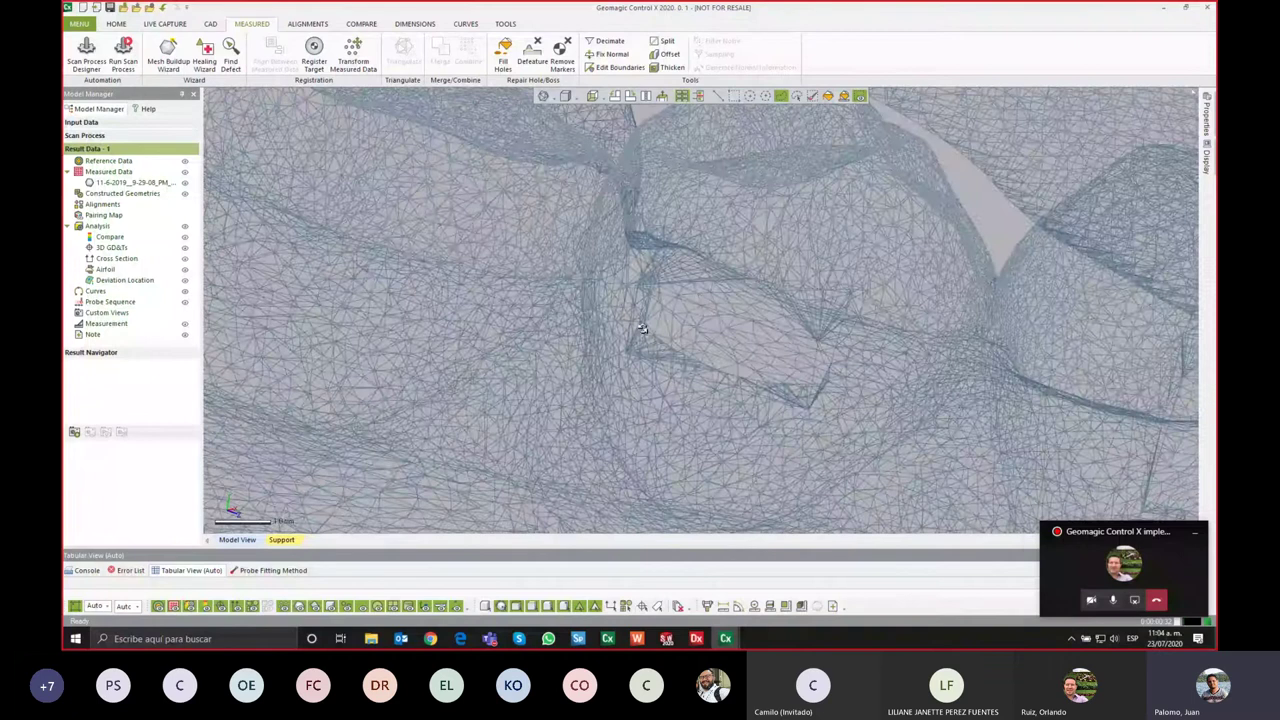
pyautogui.scroll(-2, 642, 328)
pyautogui.scroll(-2, 600, 312)
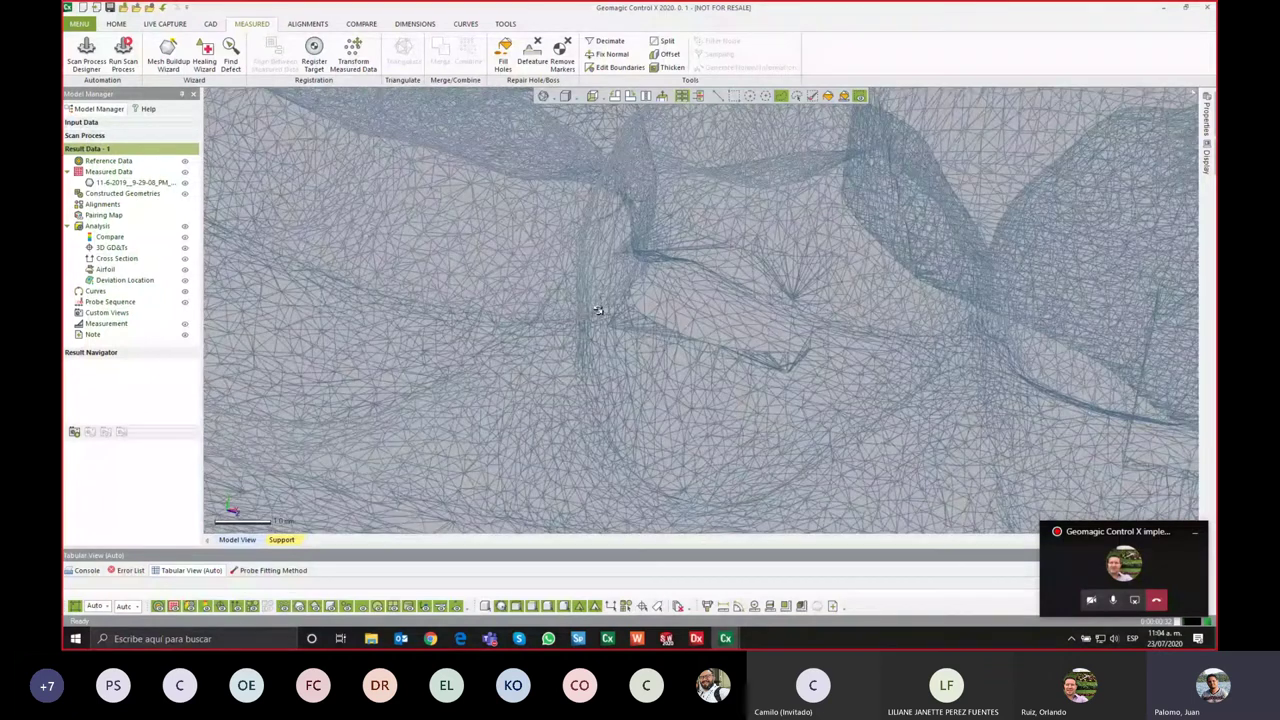
pyautogui.scroll(-1, 597, 310)
pyautogui.scroll(-1, 628, 312)
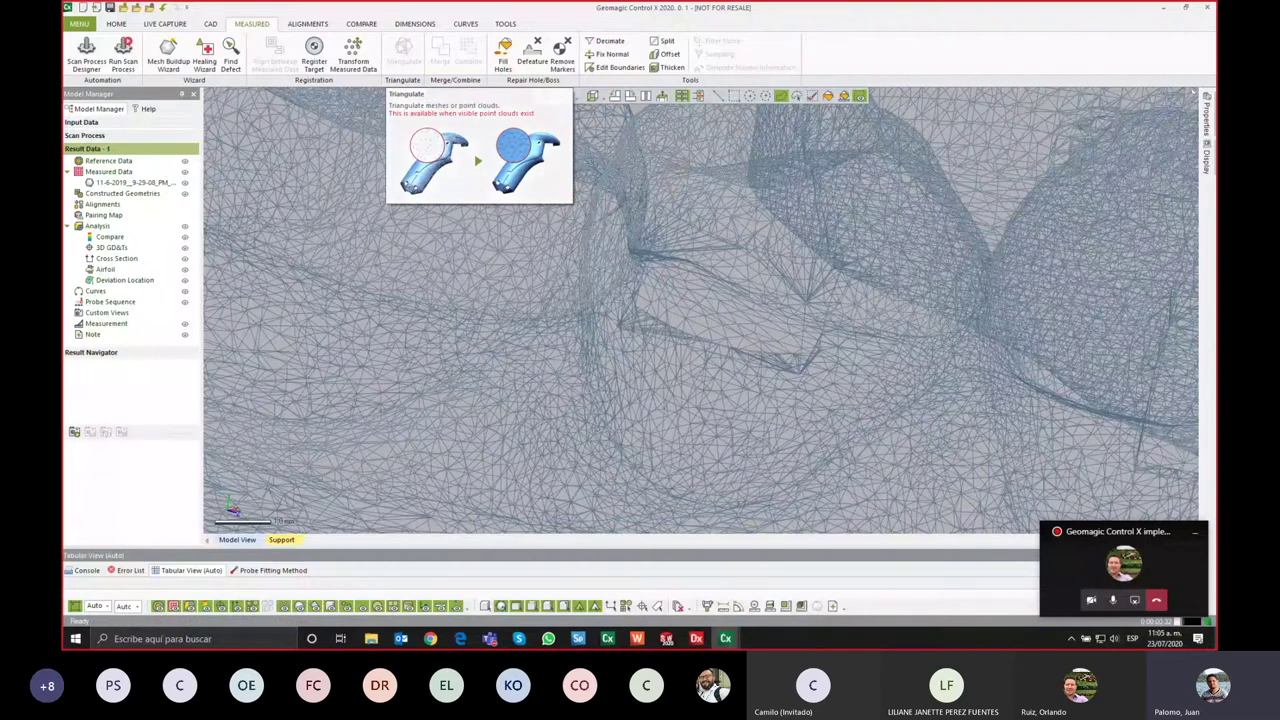
# Step: Go through Shaded with Edges to Smooth Shaded display, then zoom back out
pyautogui.click(554, 97)
pyautogui.click(554, 97)
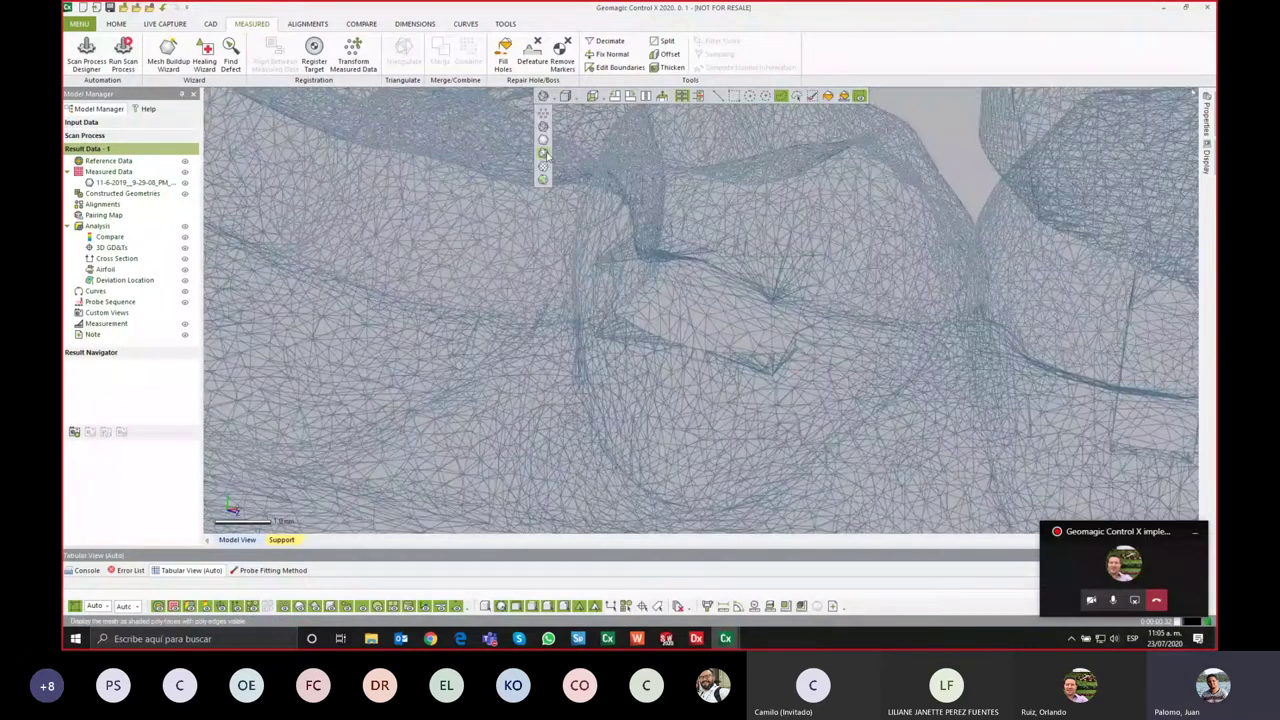
pyautogui.click(545, 152)
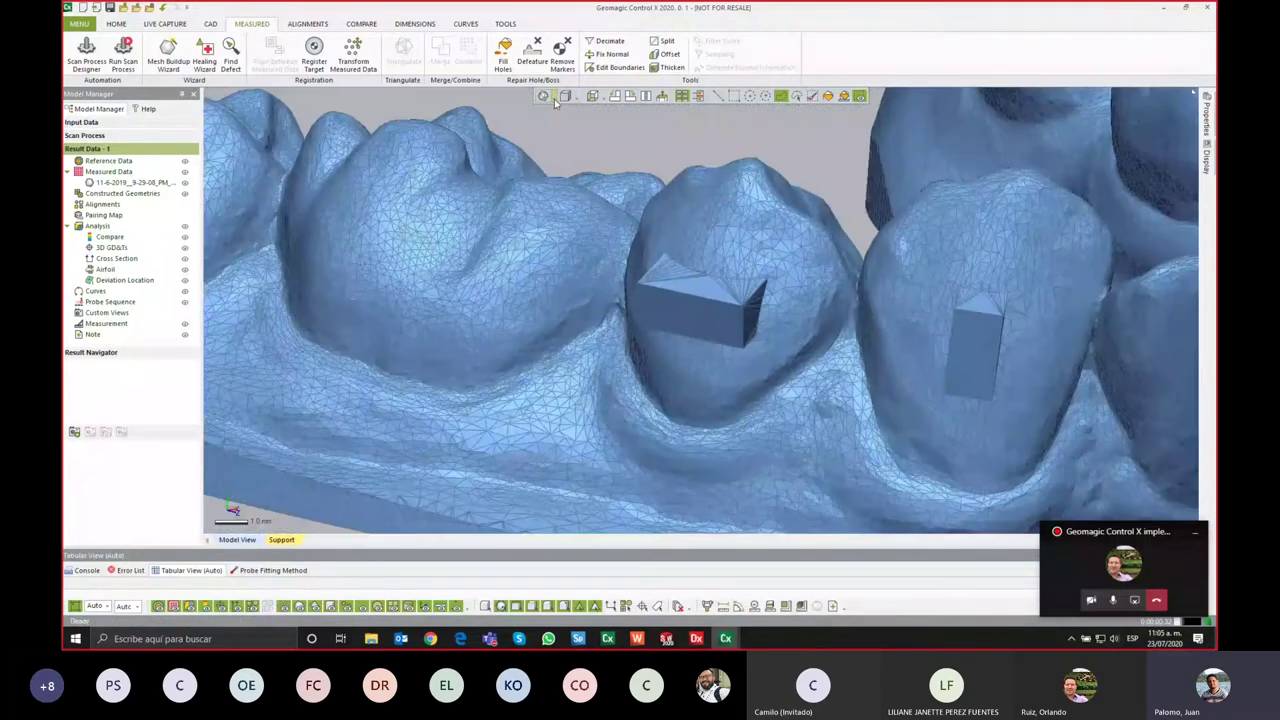
pyautogui.click(545, 148)
pyautogui.scroll(-2, 671, 323)
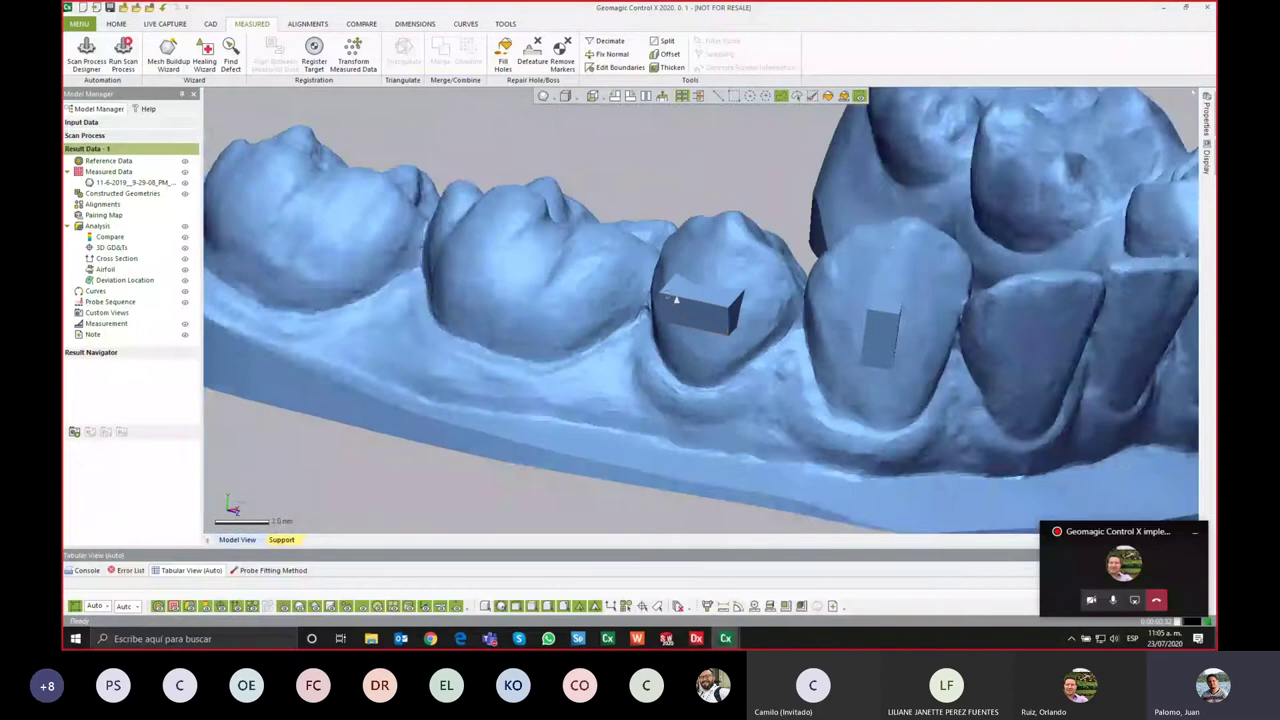
pyautogui.scroll(-2, 660, 318)
pyautogui.scroll(-2, 660, 318)
pyautogui.scroll(-2, 668, 322)
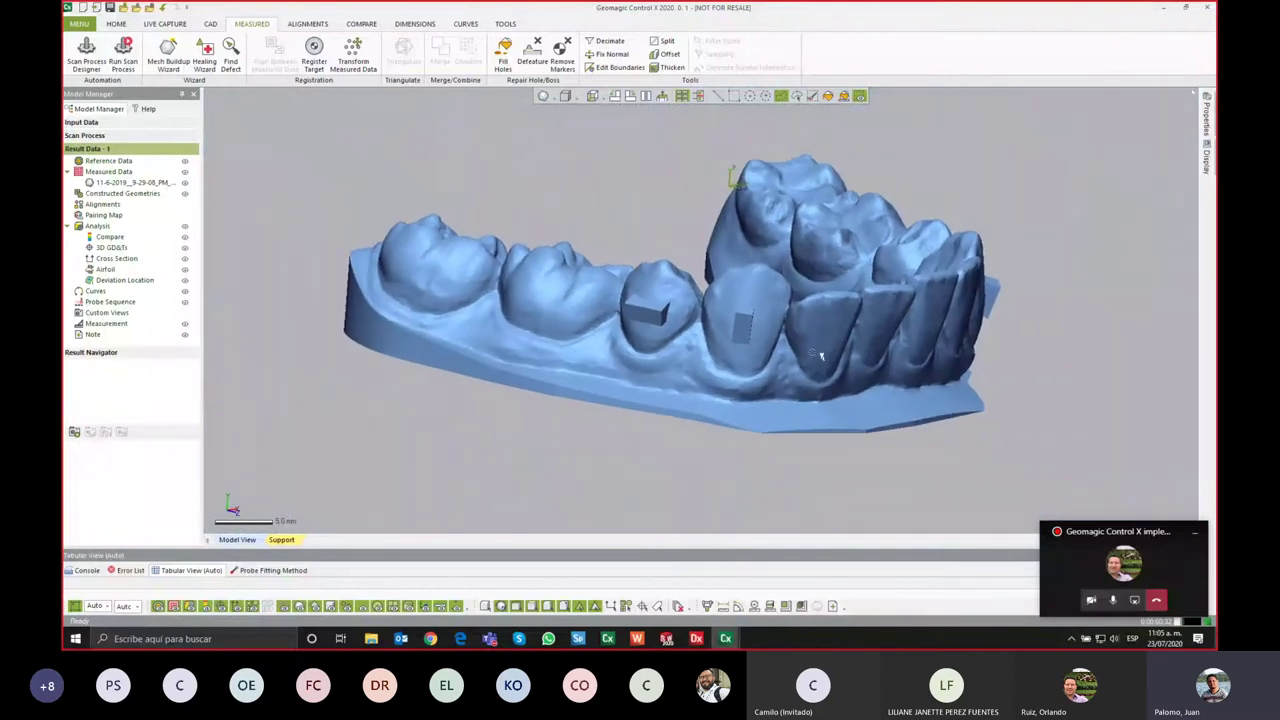
# Step: Move the scan to Reference Data, skipping Auto Segmentation, and orbit to check the arch
pyautogui.rightClick(131, 186)
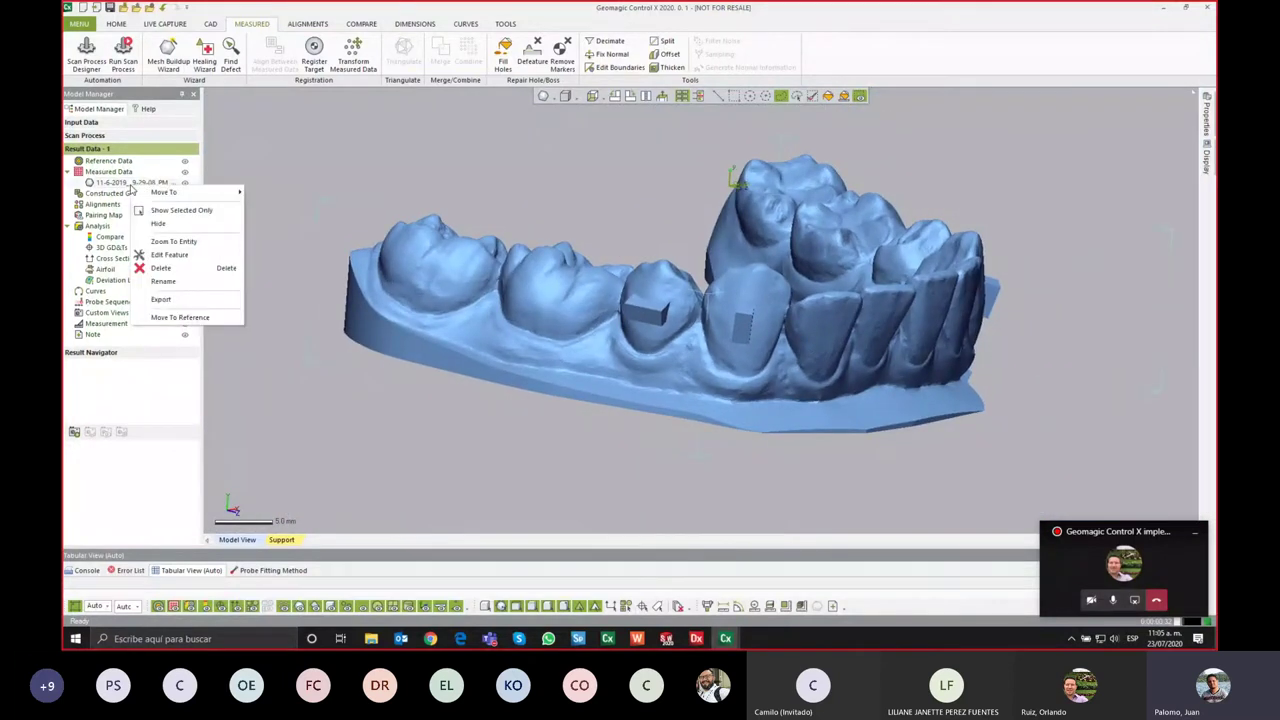
pyautogui.click(190, 318)
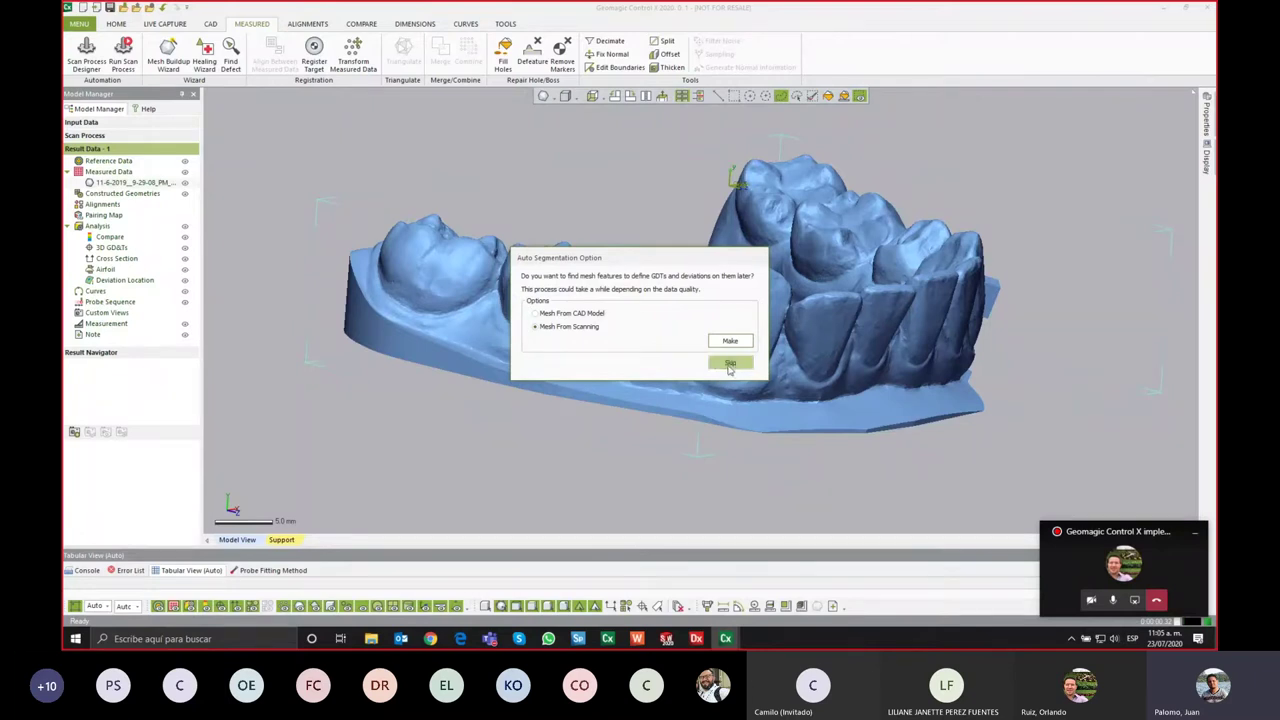
pyautogui.click(731, 365)
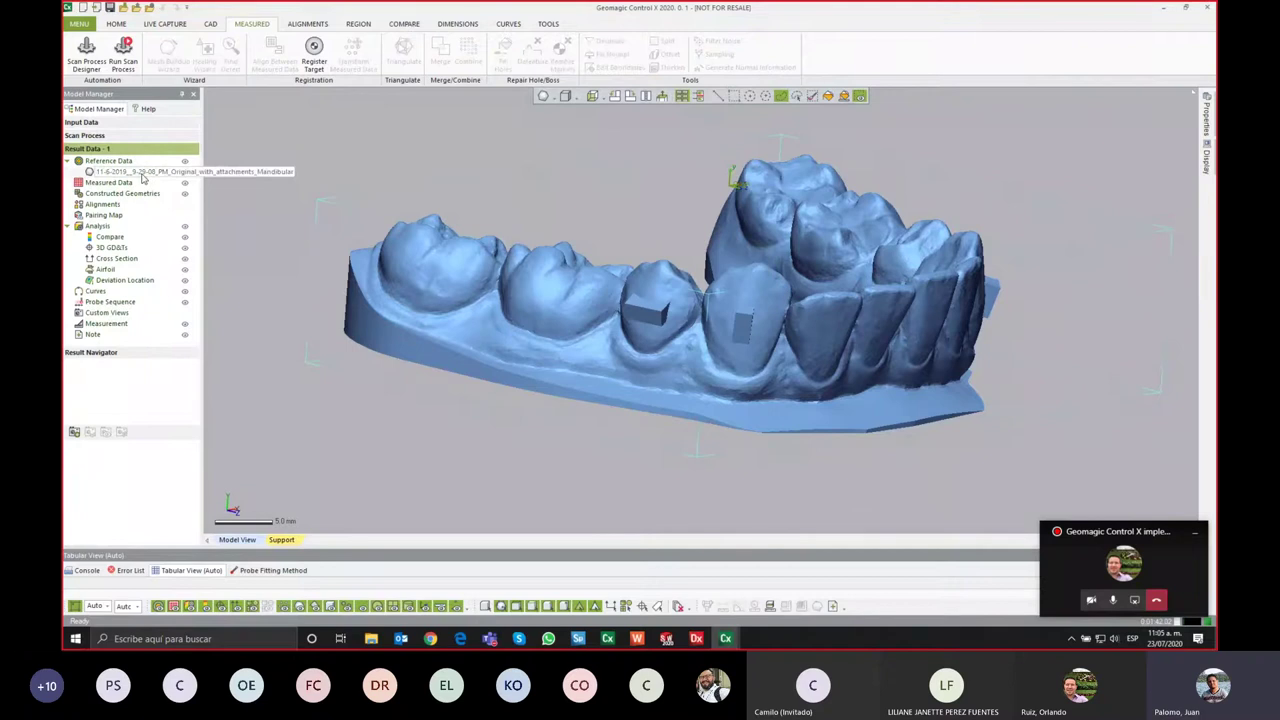
pyautogui.scroll(-2, 712, 307)
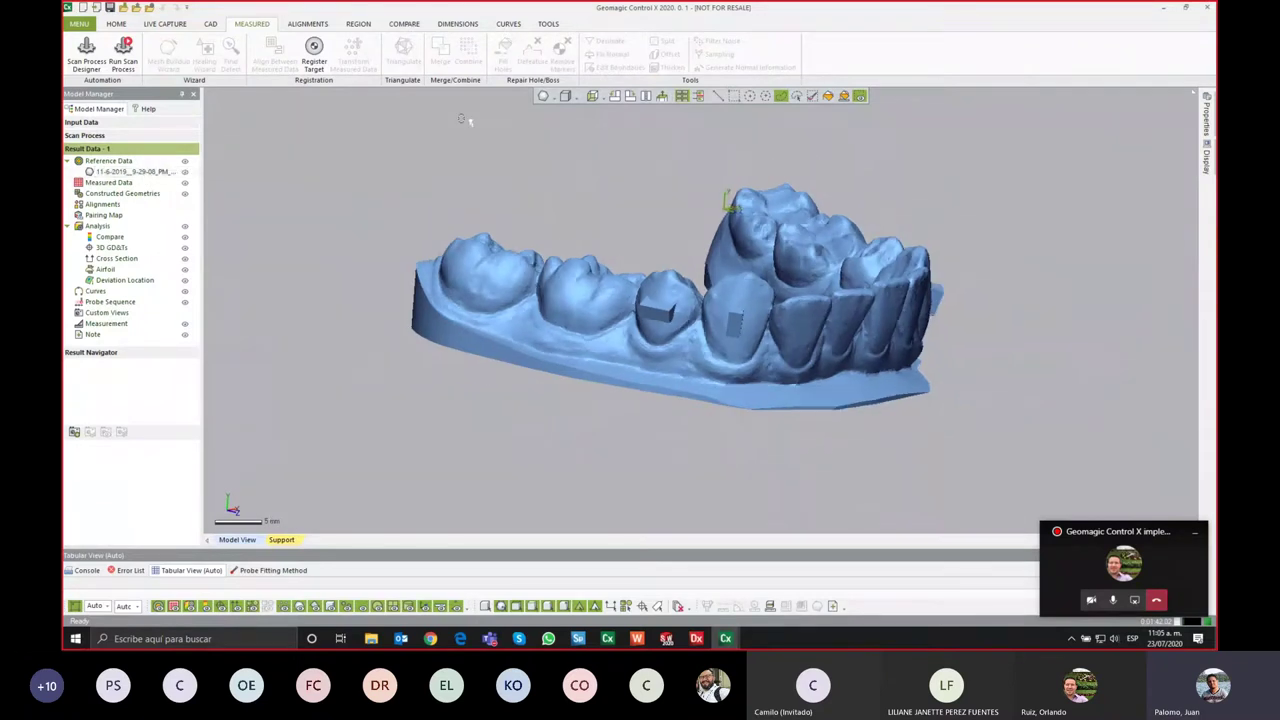
pyautogui.scroll(-1, 712, 307)
pyautogui.moveTo(463, 119); pyautogui.dragTo(477, 340, button='right')
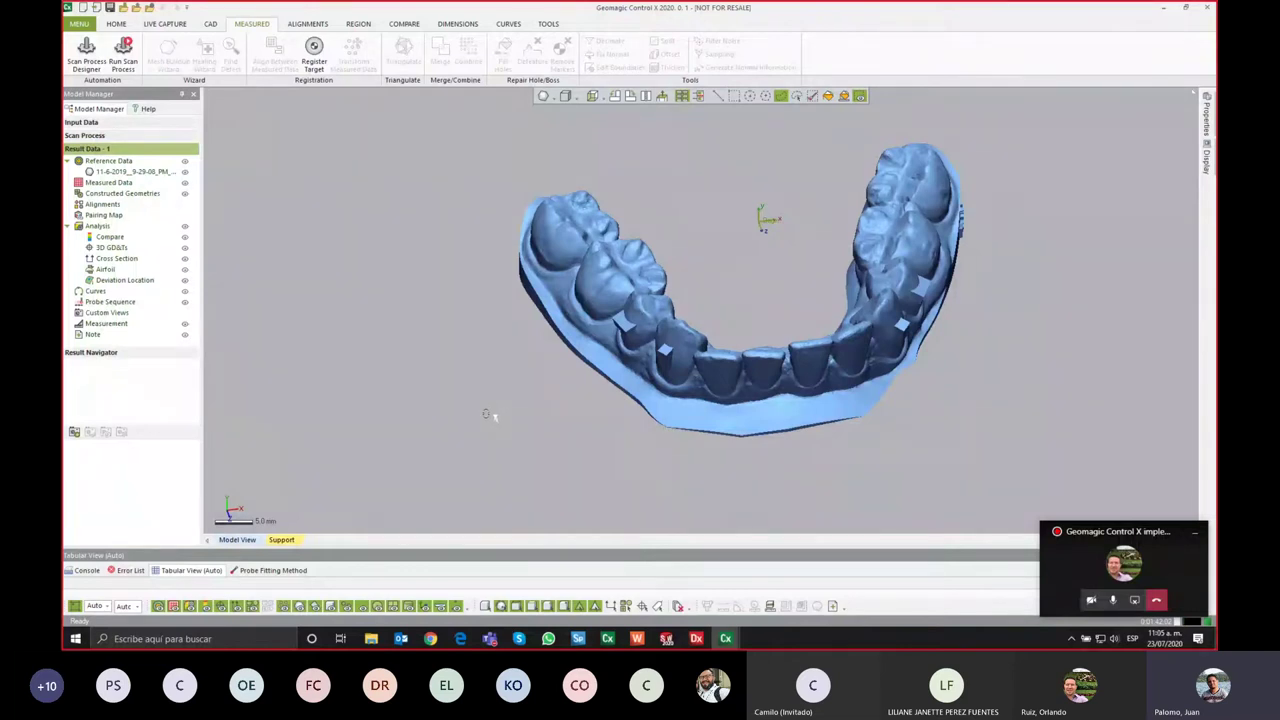
pyautogui.moveTo(487, 415); pyautogui.dragTo(610, 403, button='right')
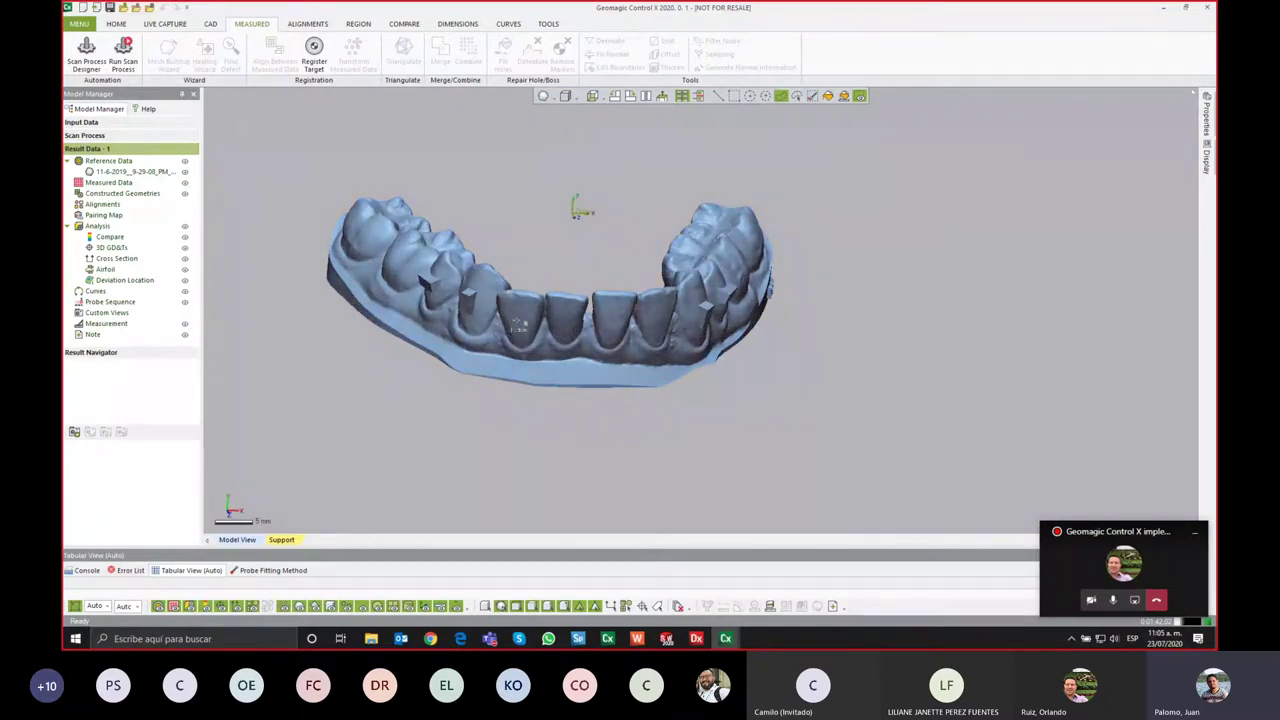
pyautogui.moveTo(573, 355); pyautogui.dragTo(577, 388, button='right')
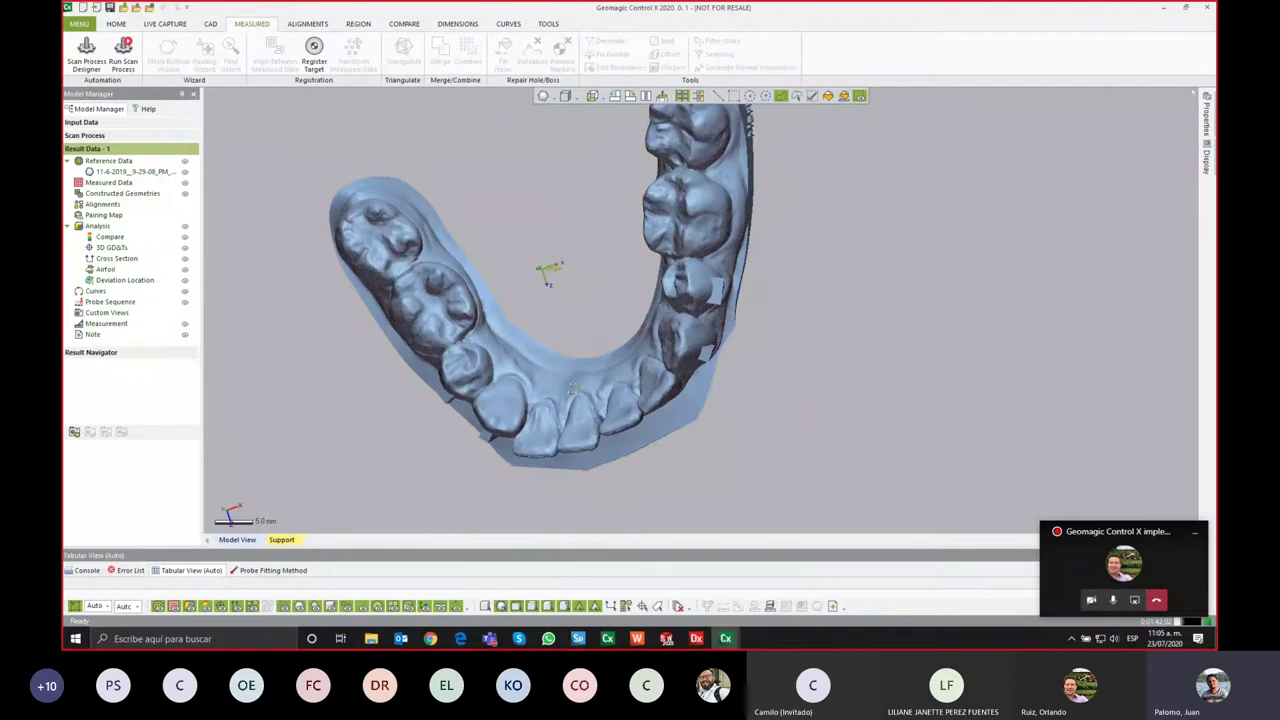
pyautogui.moveTo(511, 453); pyautogui.dragTo(543, 297, button='right')
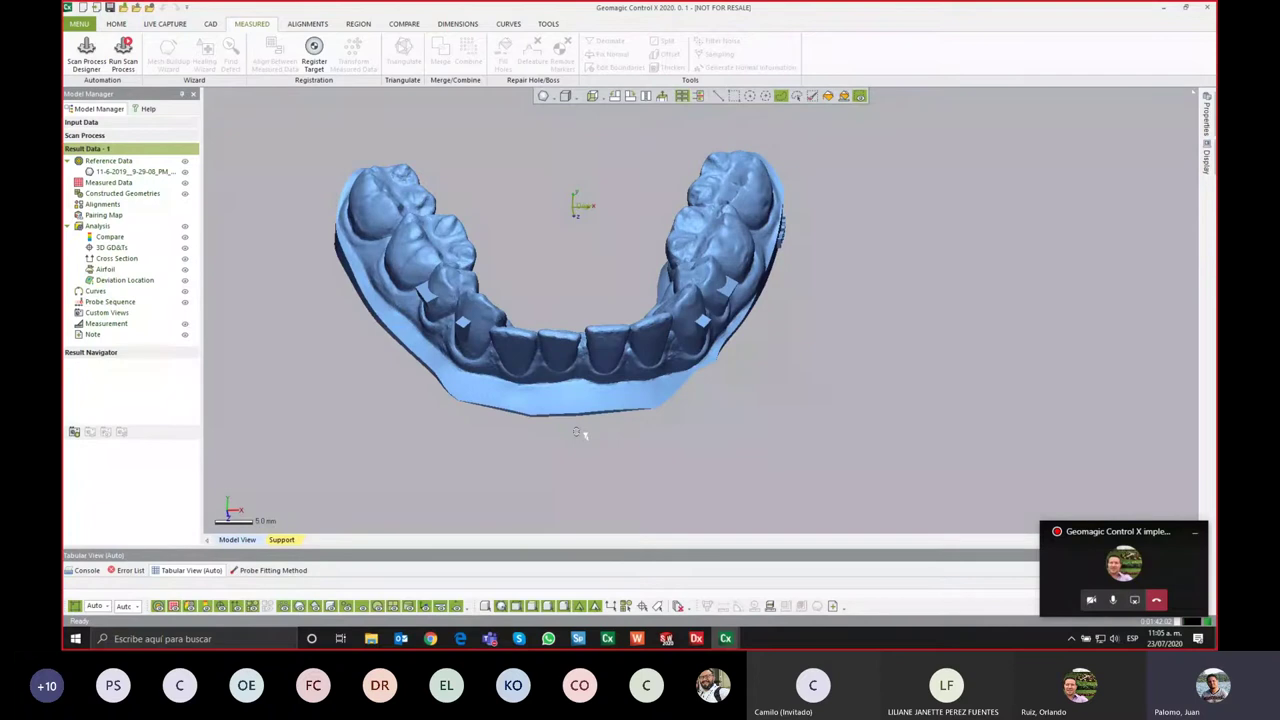
# Step: Open the REGION tab and orbit and zoom to face the front teeth
pyautogui.click(356, 25)
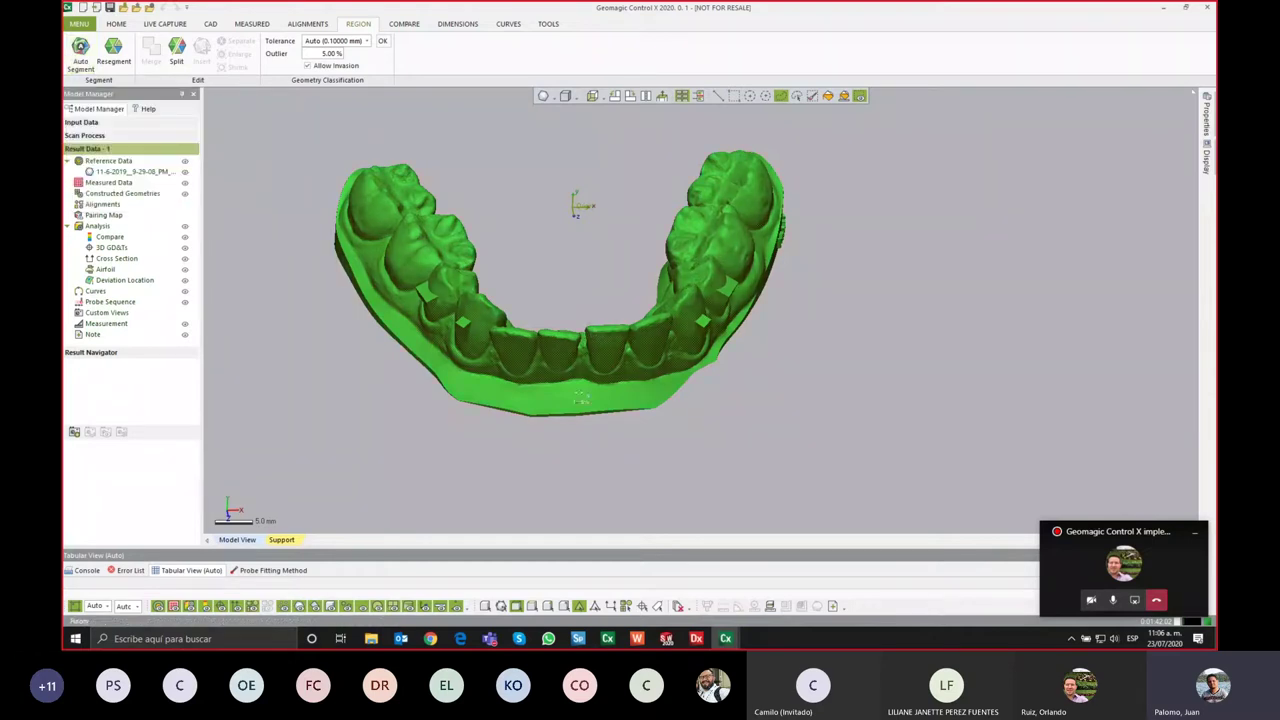
pyautogui.moveTo(592, 333); pyautogui.dragTo(782, 353, button='right')
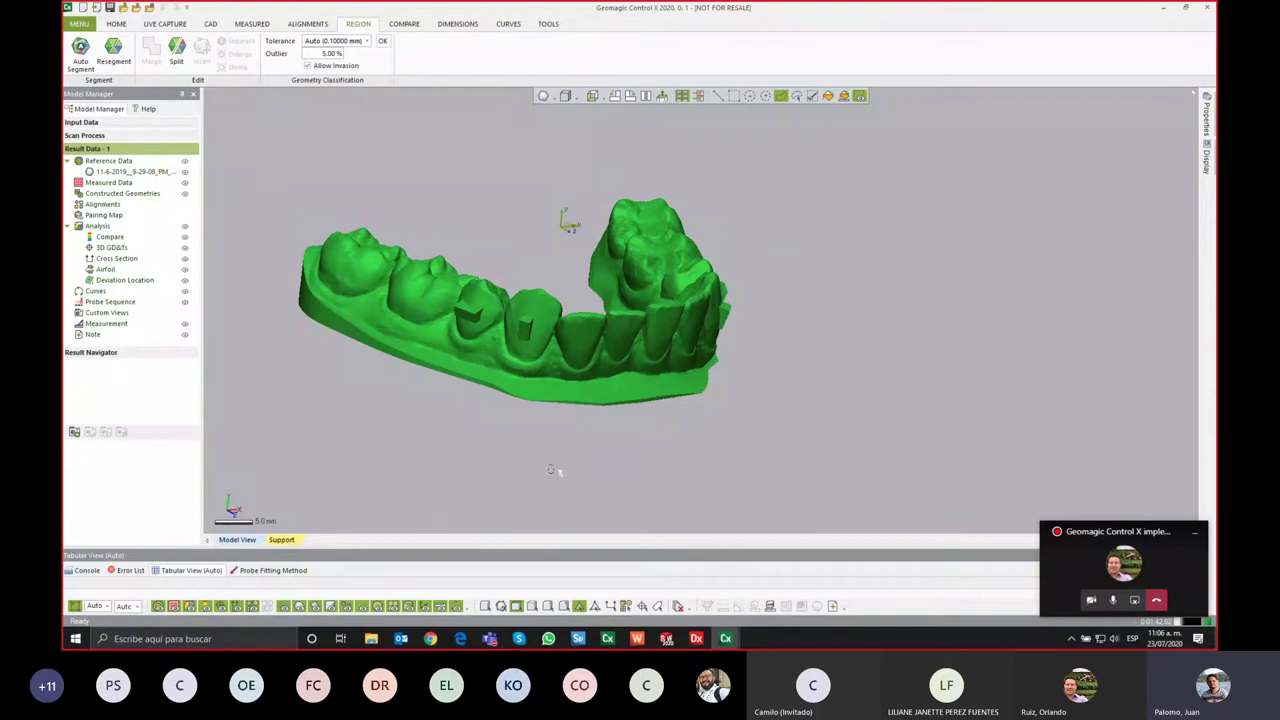
pyautogui.moveTo(552, 470); pyautogui.dragTo(635, 460, button='middle')
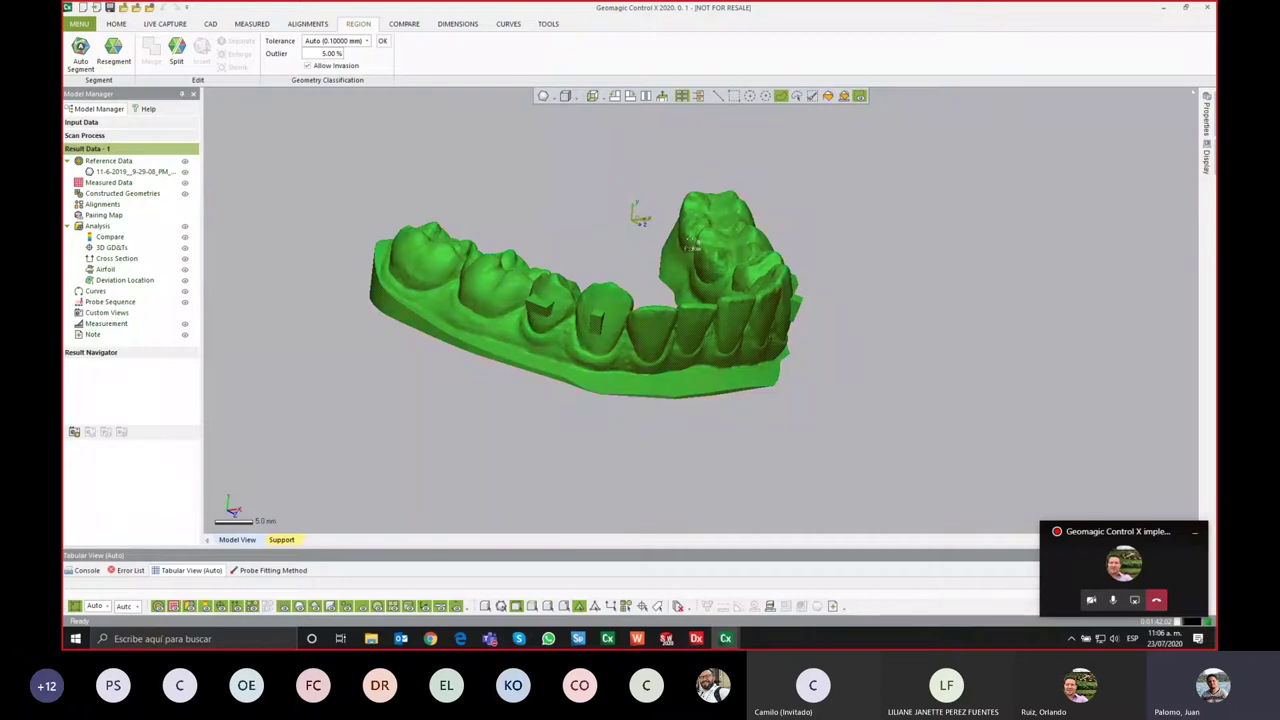
pyautogui.moveTo(970, 343)
pyautogui.mouseDown(button='right')
pyautogui.moveTo(700, 325)
pyautogui.moveTo(737, 294)
pyautogui.mouseUp(button='right')
pyautogui.scroll(3, 700, 325)
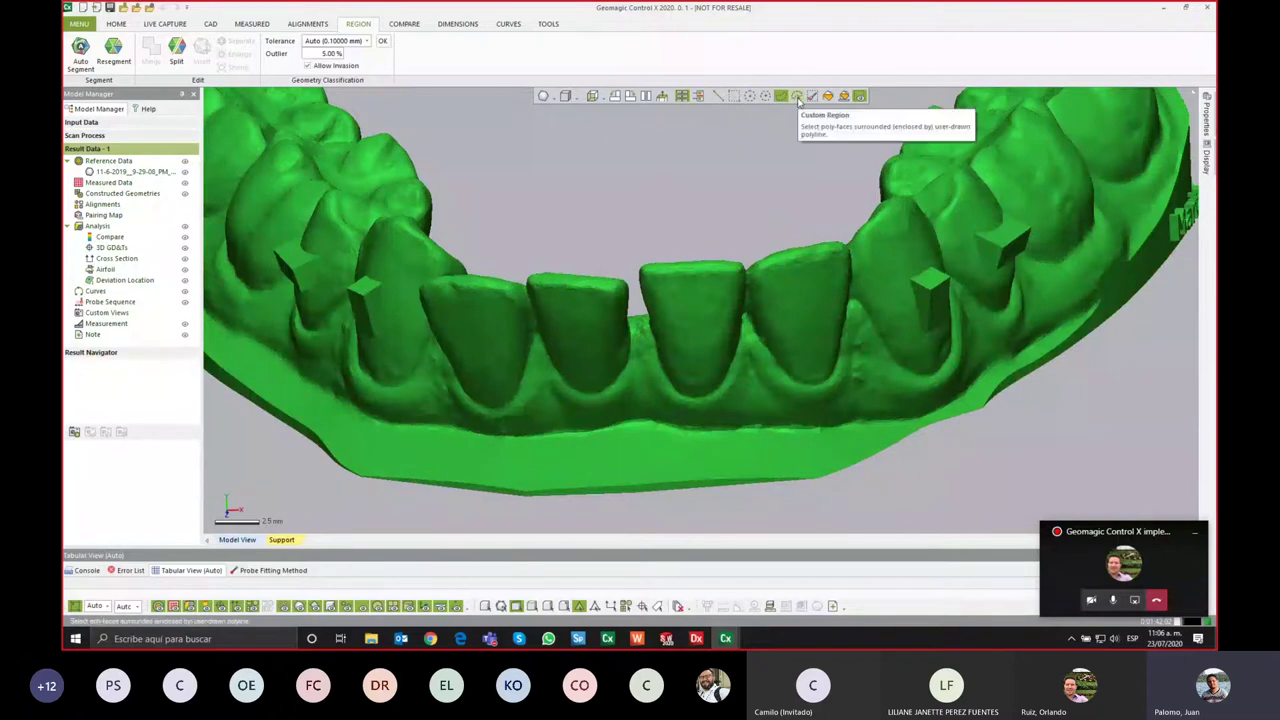
# Step: Start a Custom Region selection and trace along the front tooth's bottom and right edges
pyautogui.click(797, 97)
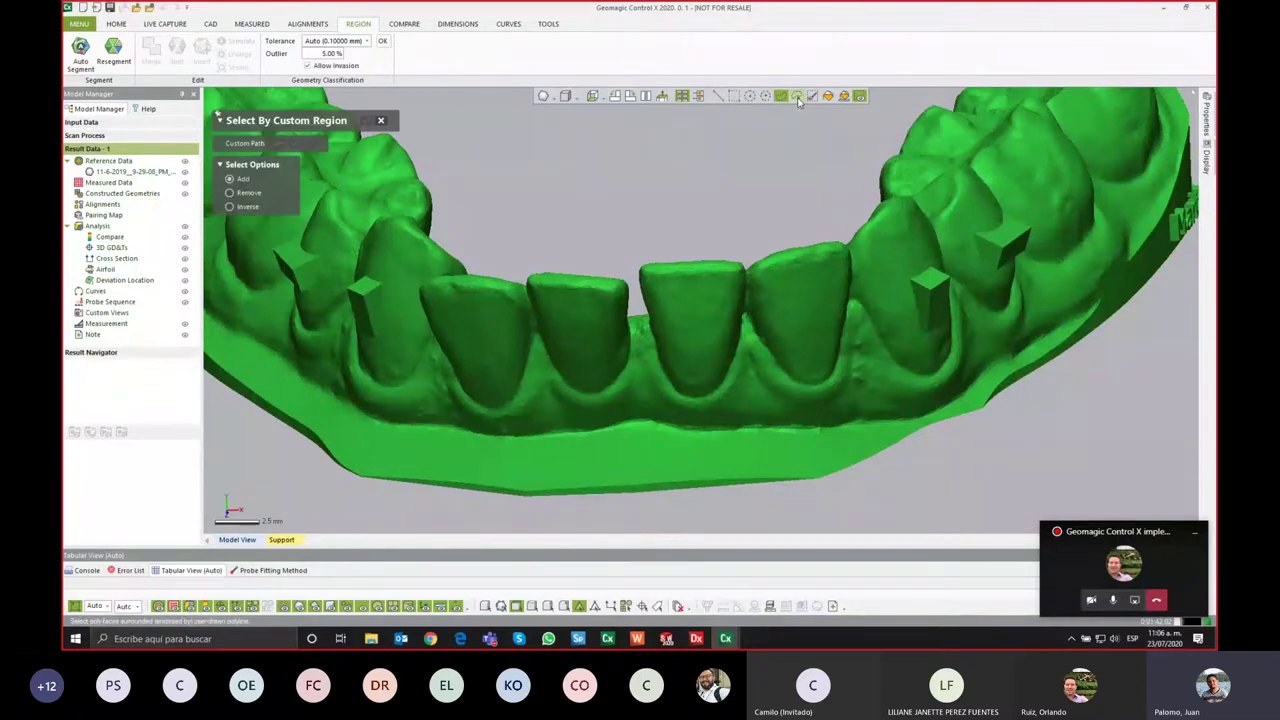
pyautogui.scroll(2, 704, 390)
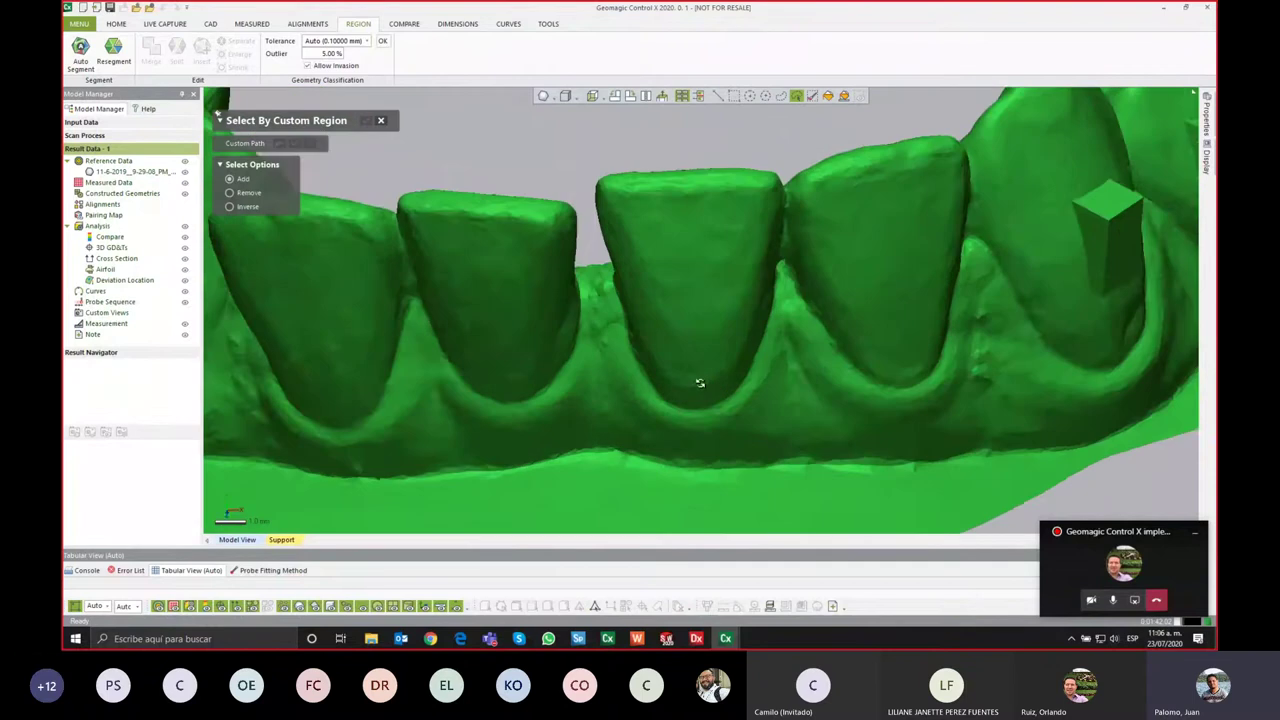
pyautogui.scroll(2, 650, 370)
pyautogui.moveTo(595, 330); pyautogui.dragTo(634, 392)
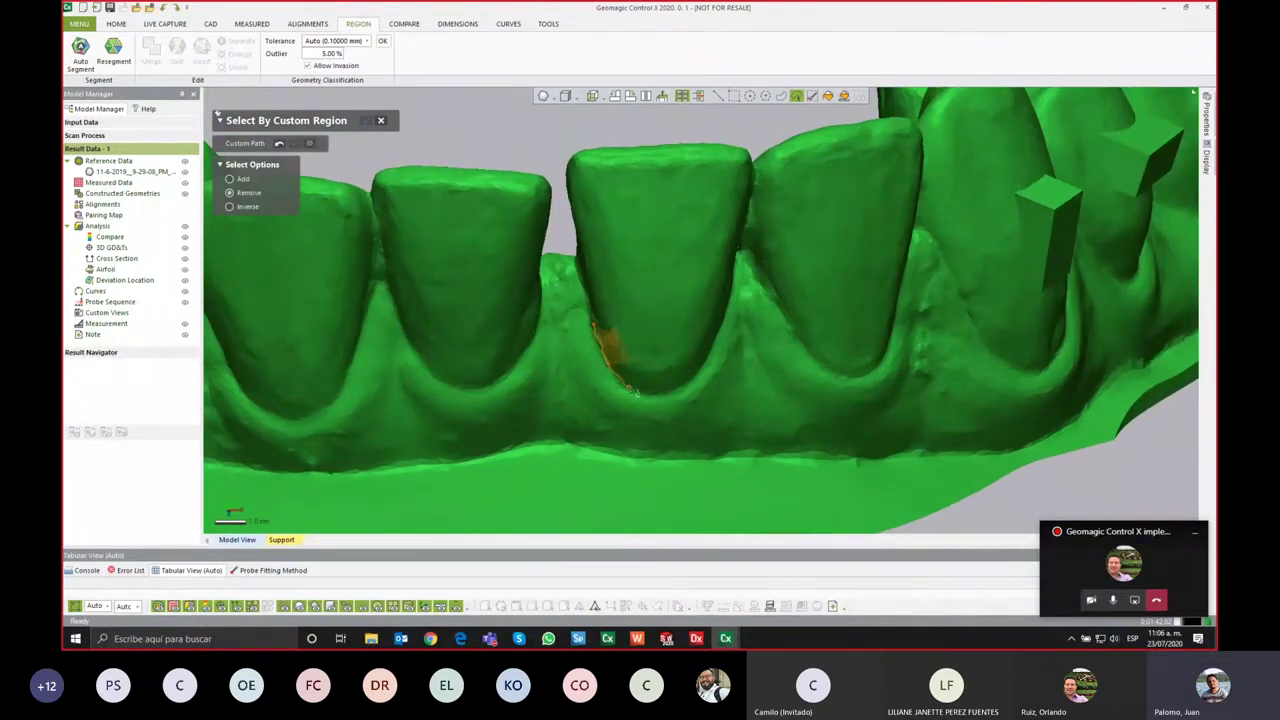
pyautogui.moveTo(634, 392); pyautogui.dragTo(714, 384)
pyautogui.moveTo(714, 384)
pyautogui.mouseDown(button='right')
pyautogui.moveTo(611, 387)
pyautogui.moveTo(675, 358)
pyautogui.mouseUp(button='right')
pyautogui.moveTo(675, 358); pyautogui.dragTo(693, 328)
pyautogui.moveTo(693, 328); pyautogui.dragTo(707, 268, button='right')
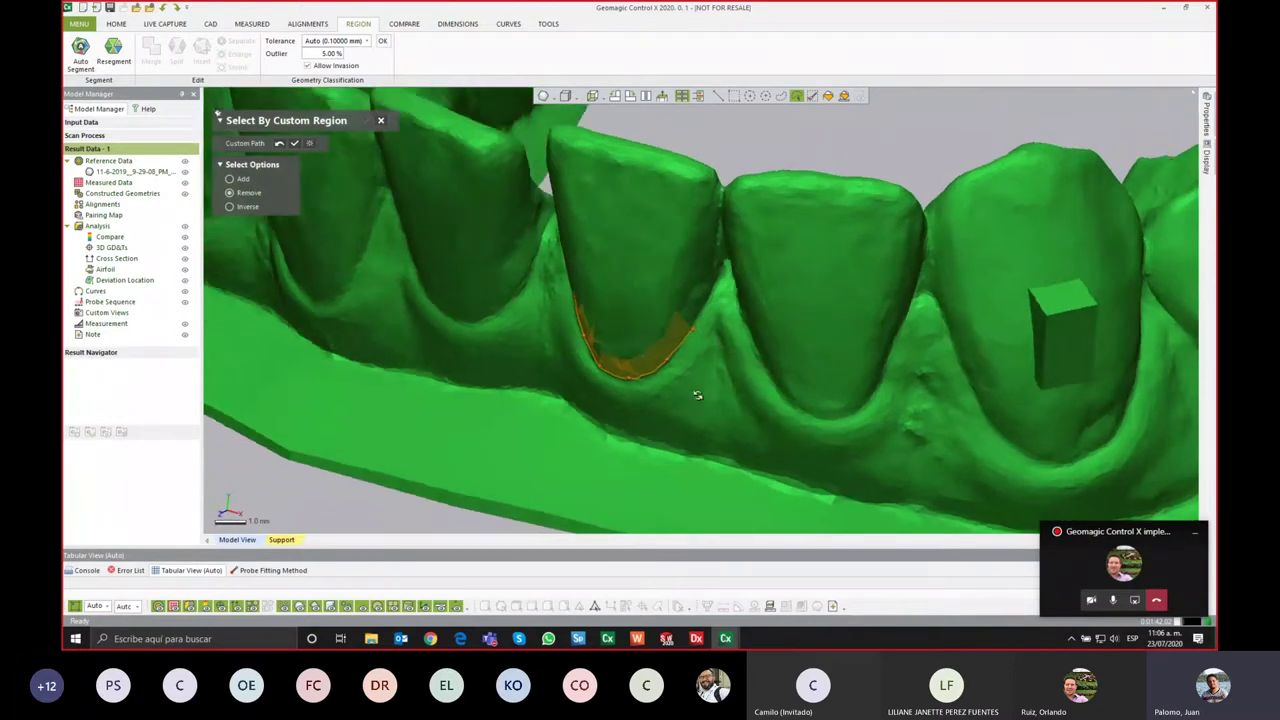
pyautogui.moveTo(707, 267); pyautogui.dragTo(715, 157)
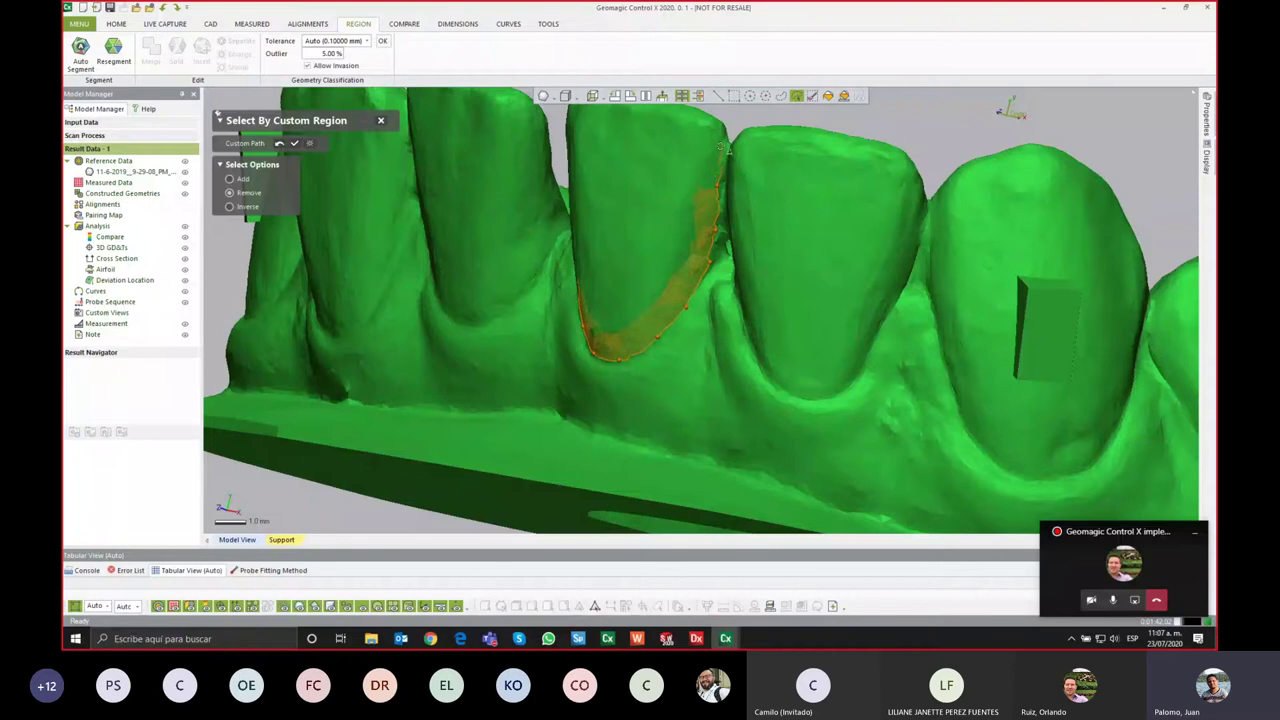
pyautogui.moveTo(718, 160)
pyautogui.mouseDown(button='right')
pyautogui.moveTo(751, 246)
pyautogui.moveTo(600, 354)
pyautogui.moveTo(762, 410)
pyautogui.mouseUp(button='right')
# Step: Continue the boundary along the gum-line groove, placing points around the tooth's base
pyautogui.scroll(3, 655, 383)
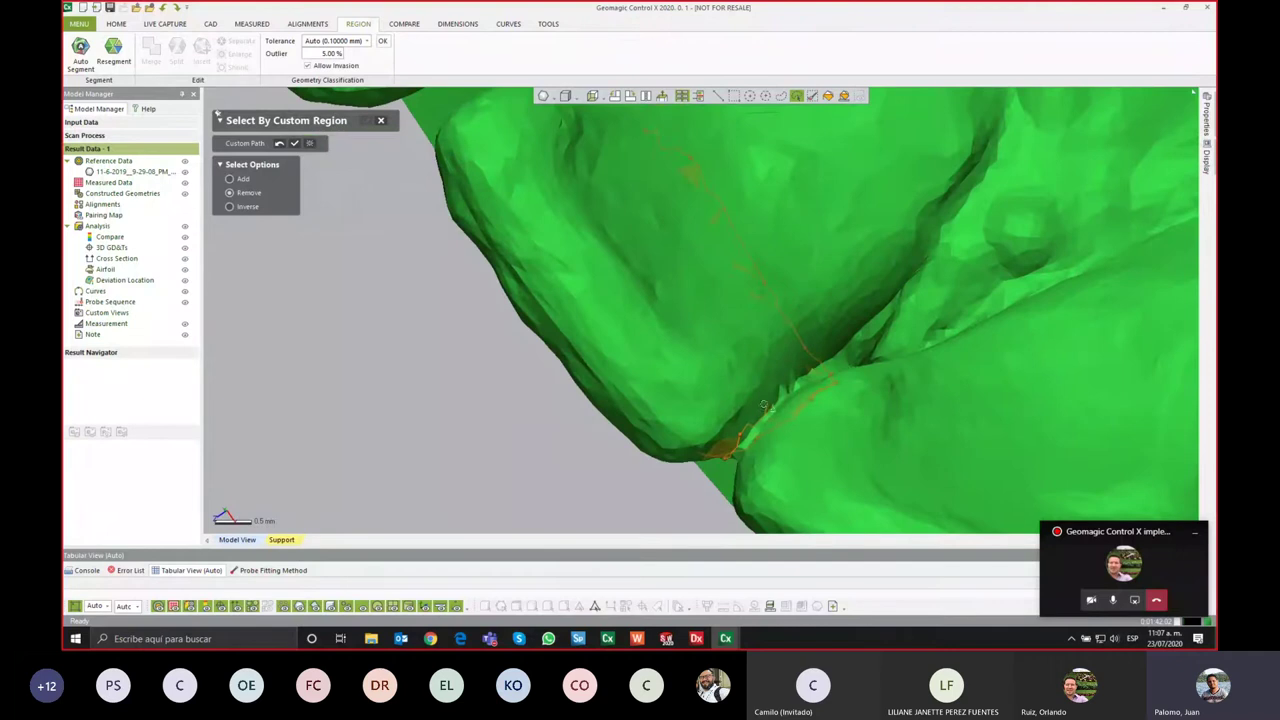
pyautogui.moveTo(764, 404); pyautogui.dragTo(903, 286)
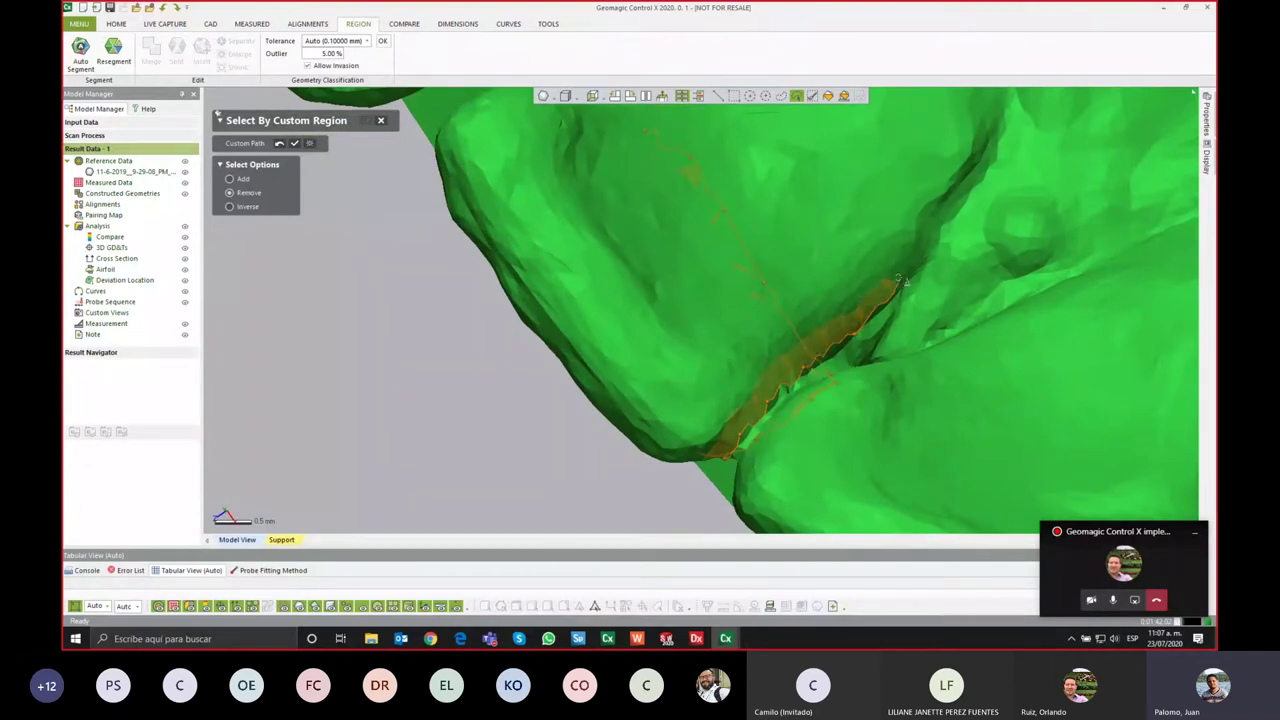
pyautogui.moveTo(903, 286); pyautogui.dragTo(675, 400, button='right')
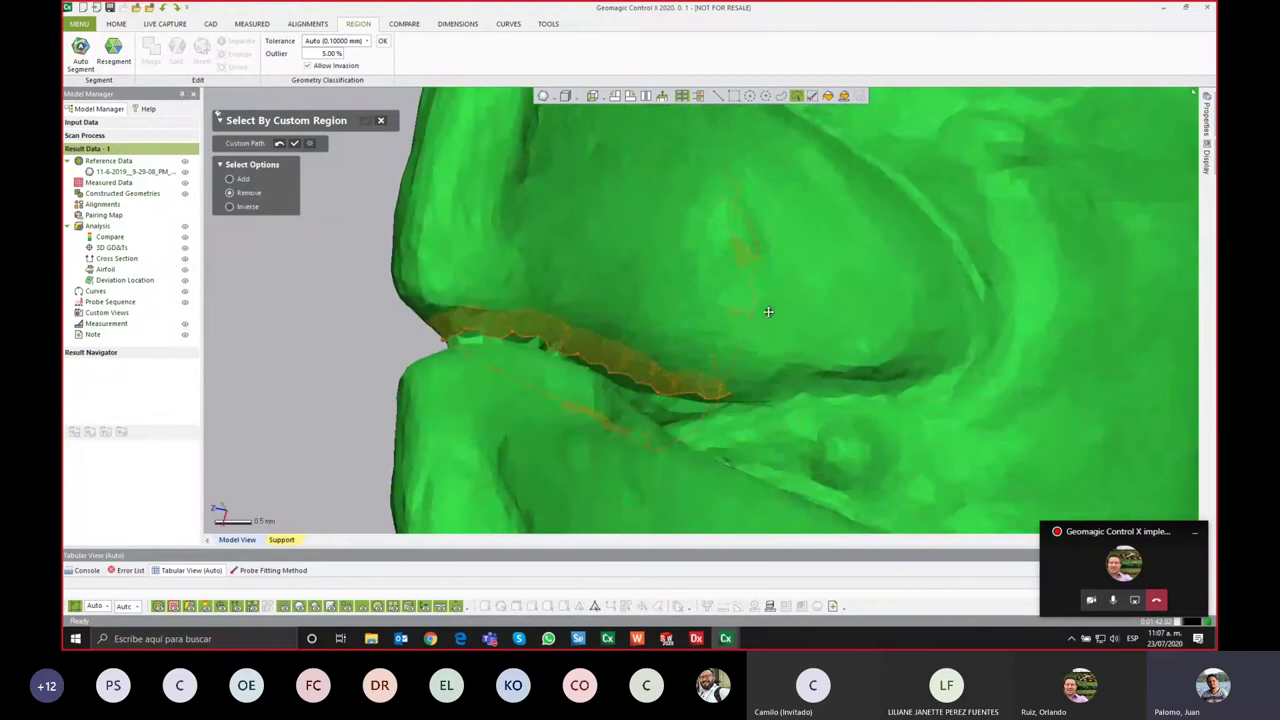
pyautogui.scroll(3, 672, 400)
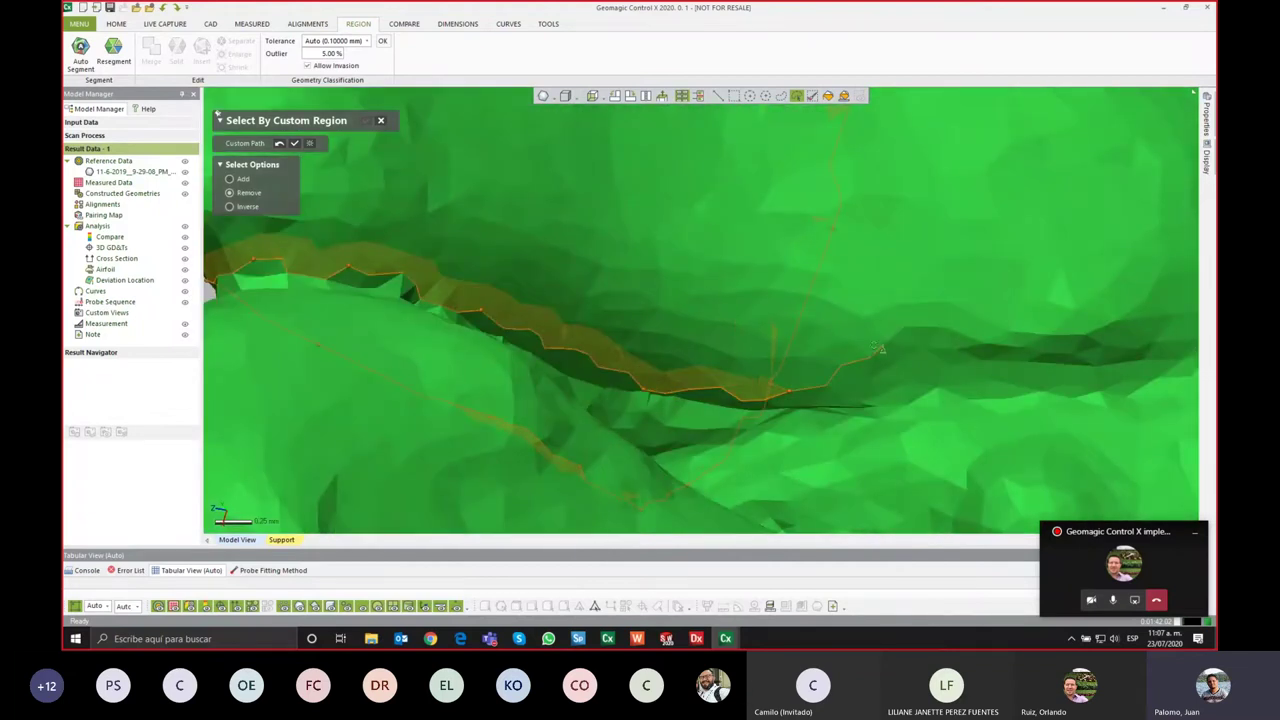
pyautogui.scroll(-3, 1022, 387)
pyautogui.moveTo(1022, 387); pyautogui.dragTo(760, 382, button='right')
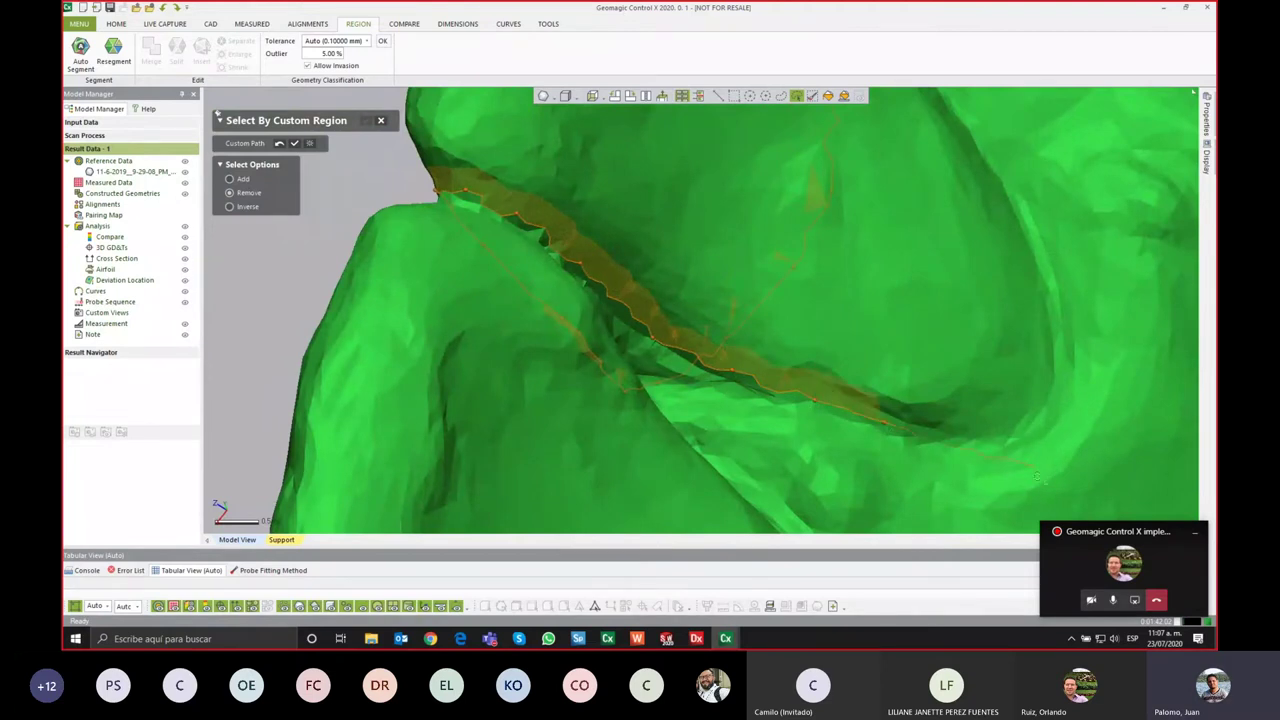
pyautogui.scroll(3, 730, 374)
pyautogui.moveTo(730, 374); pyautogui.dragTo(600, 374, button='right')
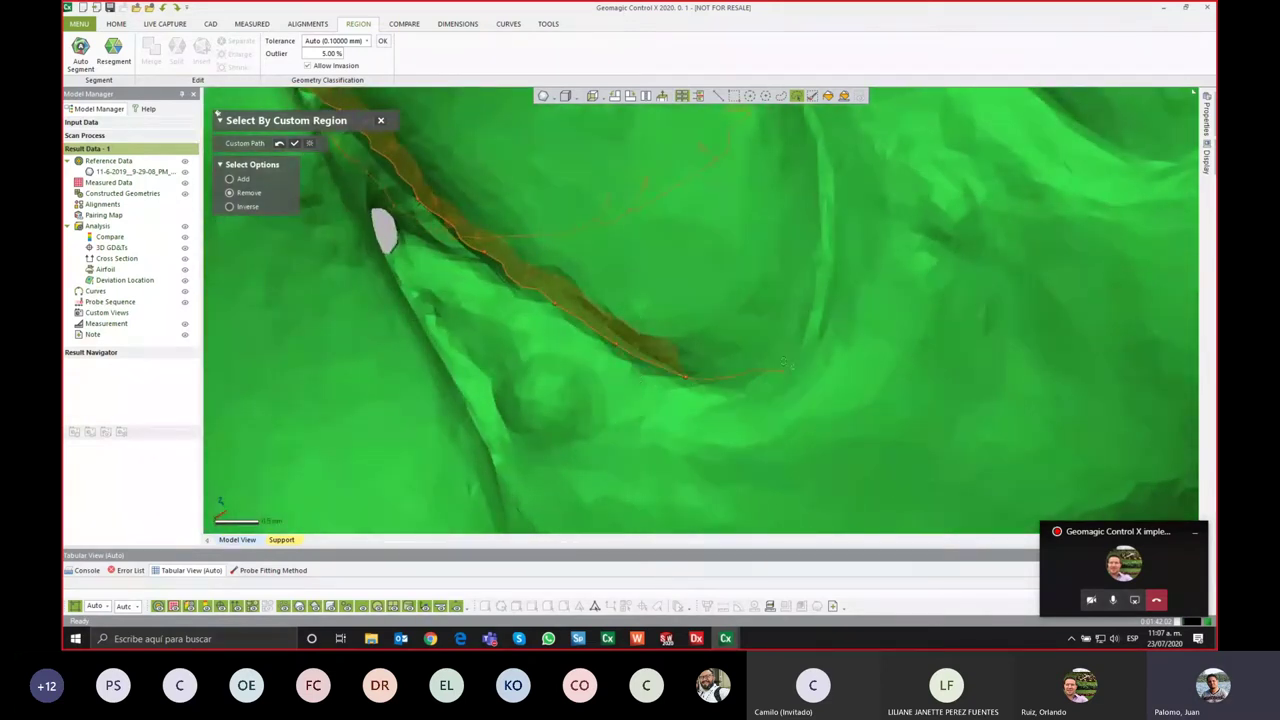
pyautogui.moveTo(920, 380); pyautogui.dragTo(780, 387, button='right')
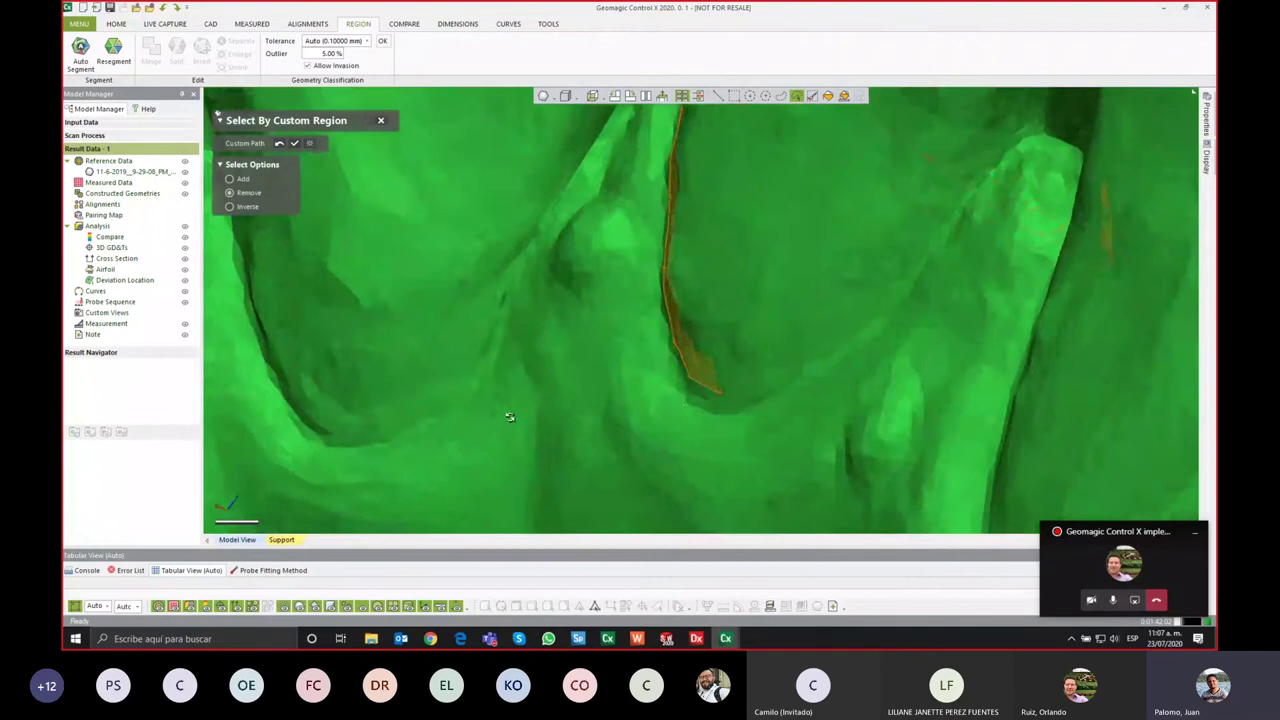
pyautogui.click(780, 382)
pyautogui.click(843, 329)
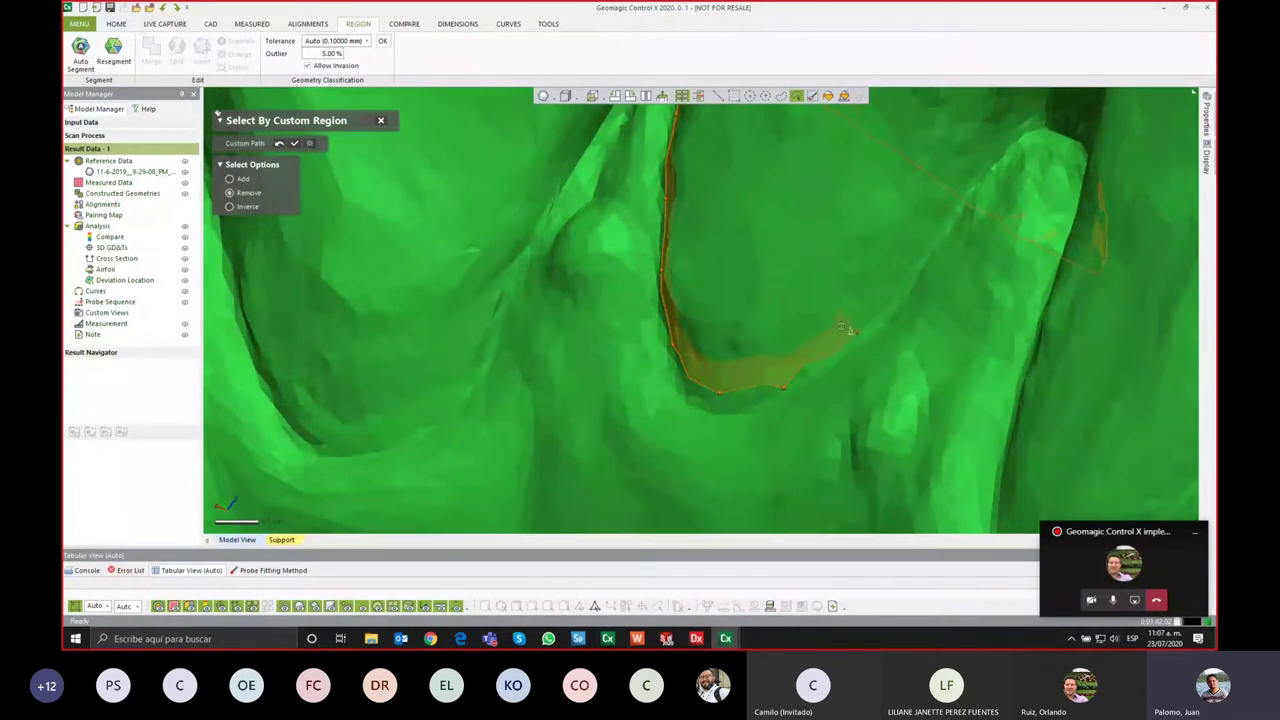
pyautogui.moveTo(997, 295)
pyautogui.mouseDown(button='right')
pyautogui.moveTo(955, 432)
pyautogui.moveTo(929, 397)
pyautogui.moveTo(706, 366)
pyautogui.moveTo(677, 403)
pyautogui.moveTo(666, 248)
pyautogui.mouseUp(button='right')
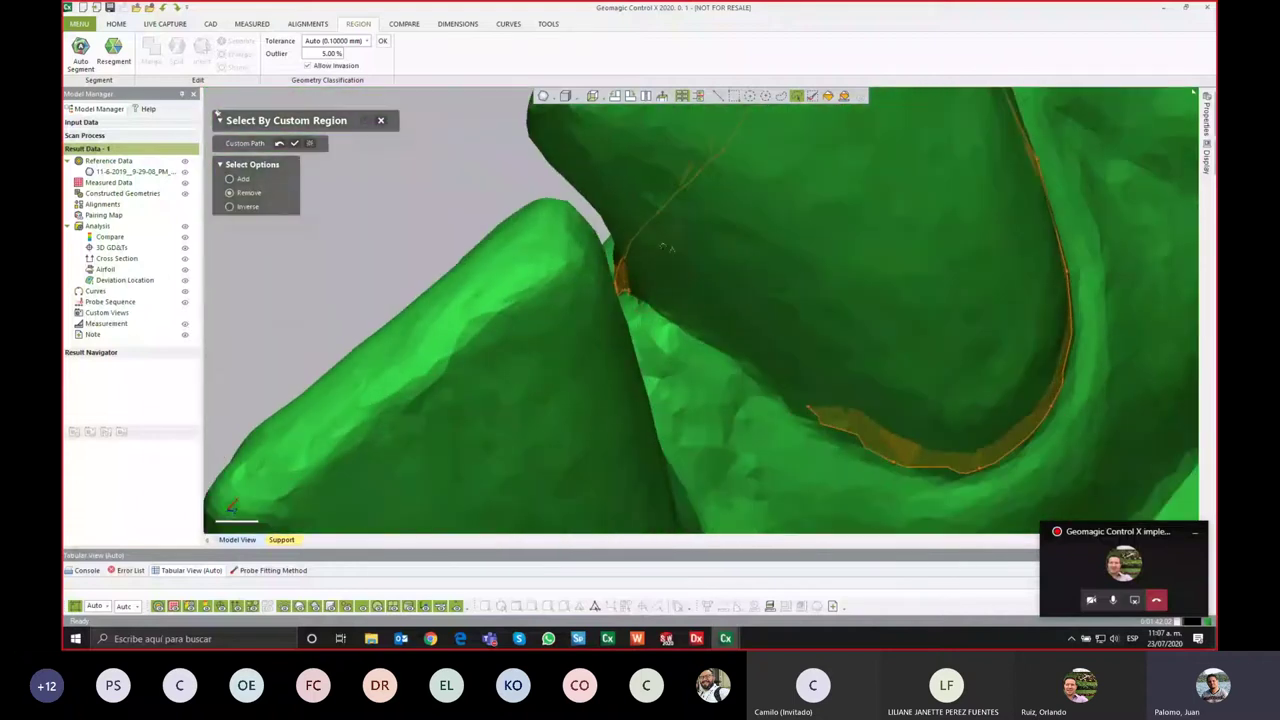
pyautogui.click(742, 356)
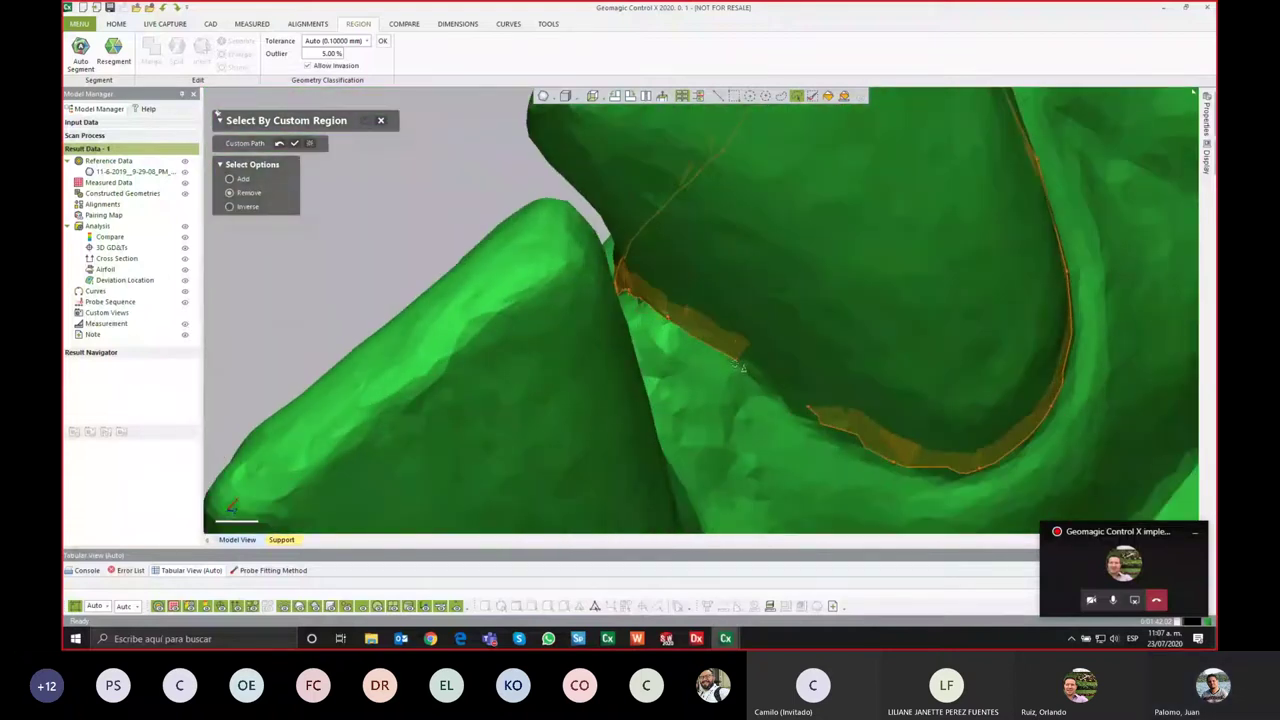
# Step: Set Select Options to Add and orbit back to a frontal view of the arch
pyautogui.click(231, 179)
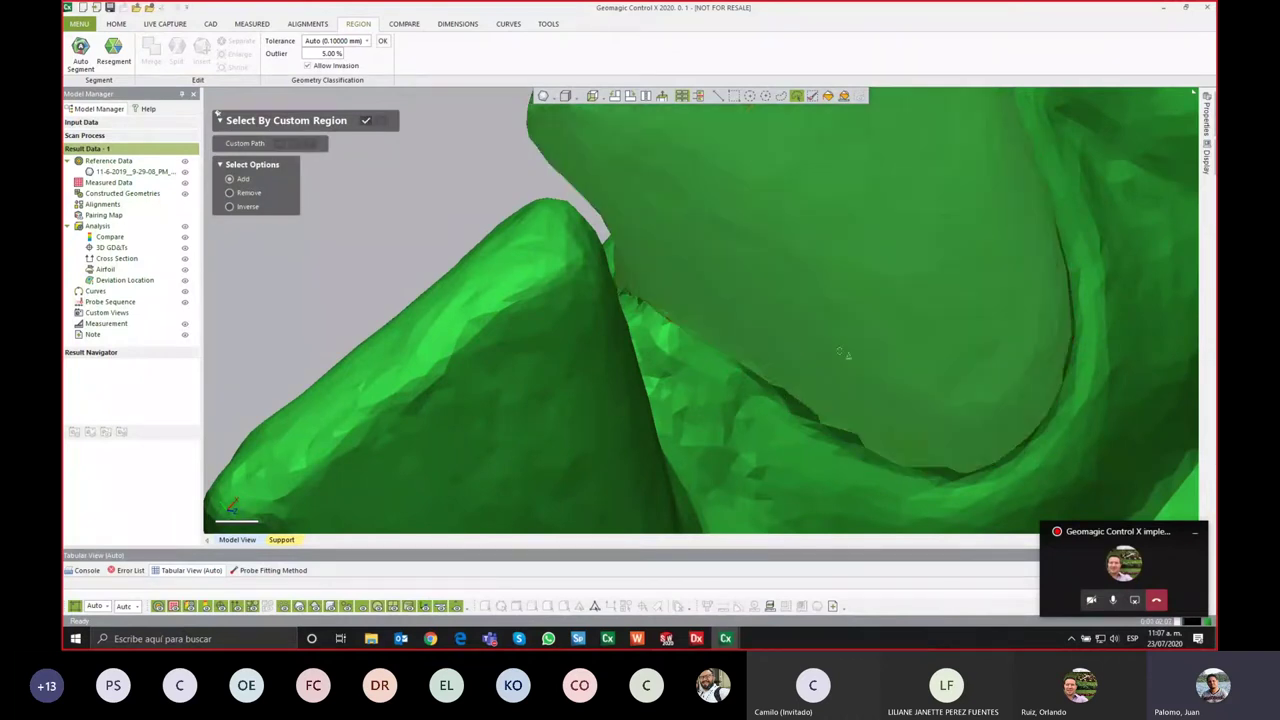
pyautogui.scroll(-5, 845, 354)
pyautogui.moveTo(951, 409)
pyautogui.mouseDown(button='right')
pyautogui.moveTo(760, 262)
pyautogui.moveTo(891, 186)
pyautogui.mouseUp(button='right')
pyautogui.moveTo(757, 251)
pyautogui.mouseDown(button='right')
pyautogui.moveTo(751, 303)
pyautogui.moveTo(954, 314)
pyautogui.moveTo(652, 314)
pyautogui.mouseUp(button='right')
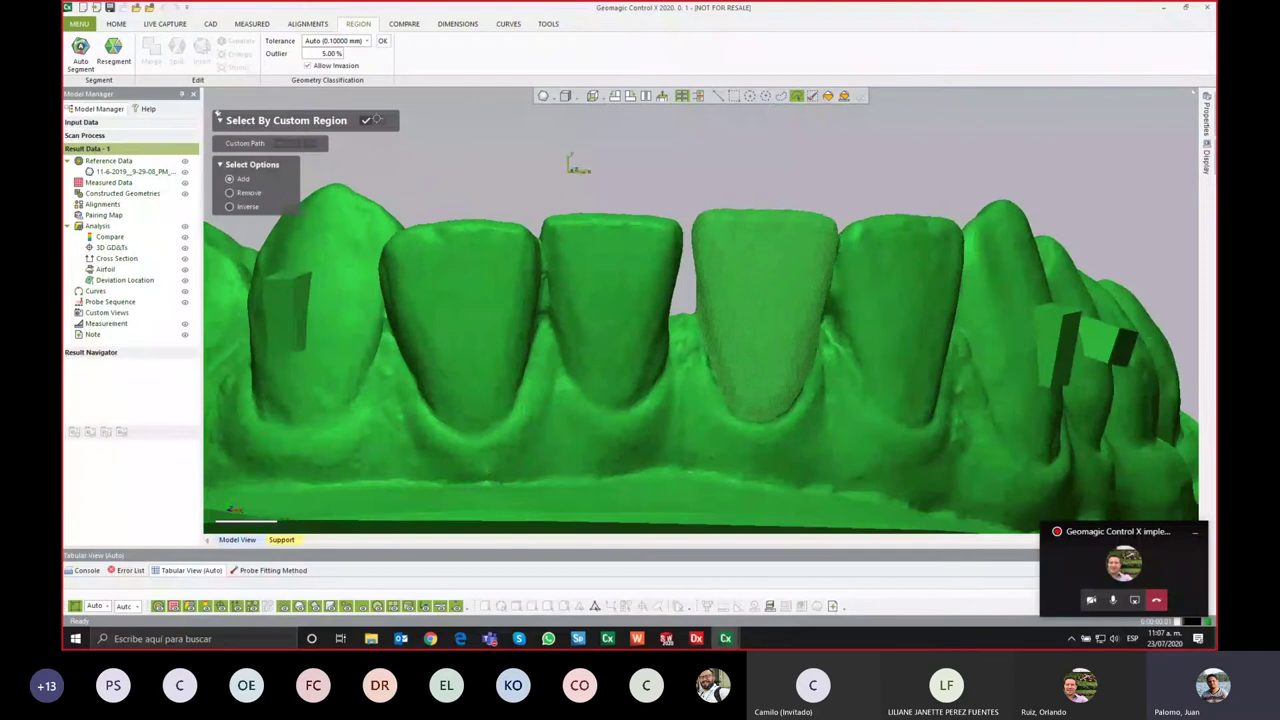
# Step: Confirm the traced selection and Insert it as a new yellow incisor region
pyautogui.click(366, 121)
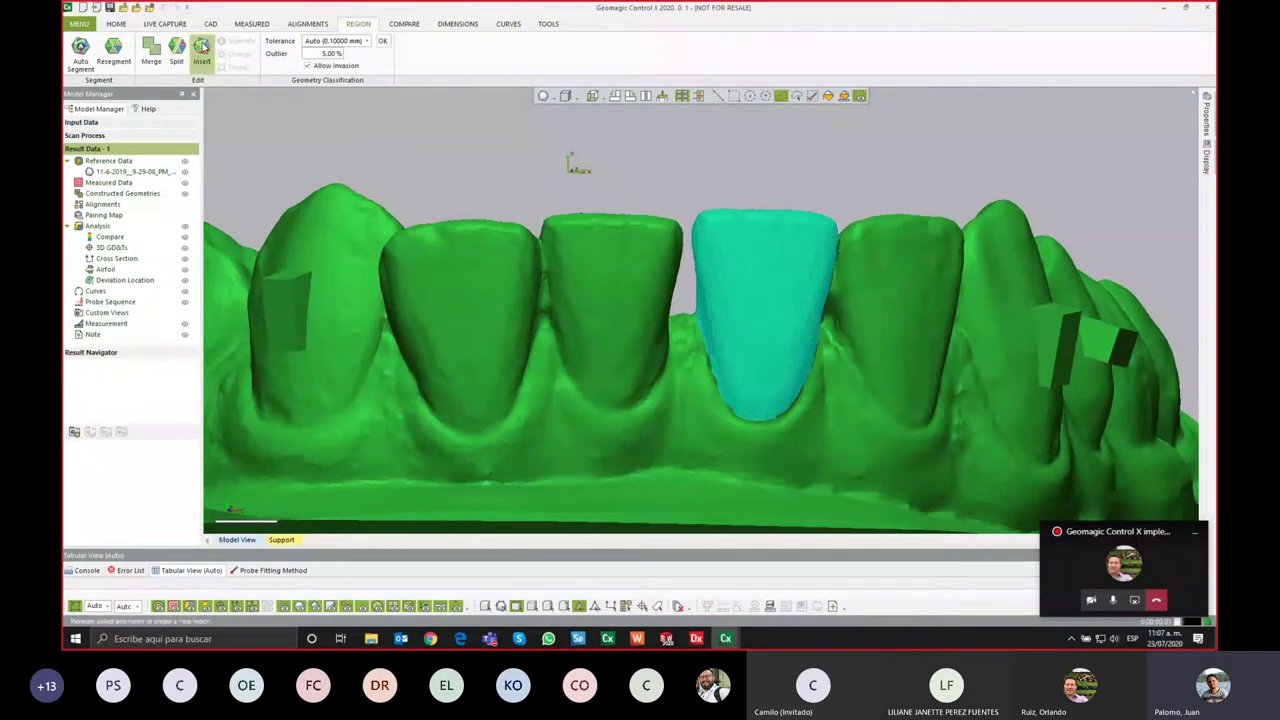
pyautogui.click(202, 46)
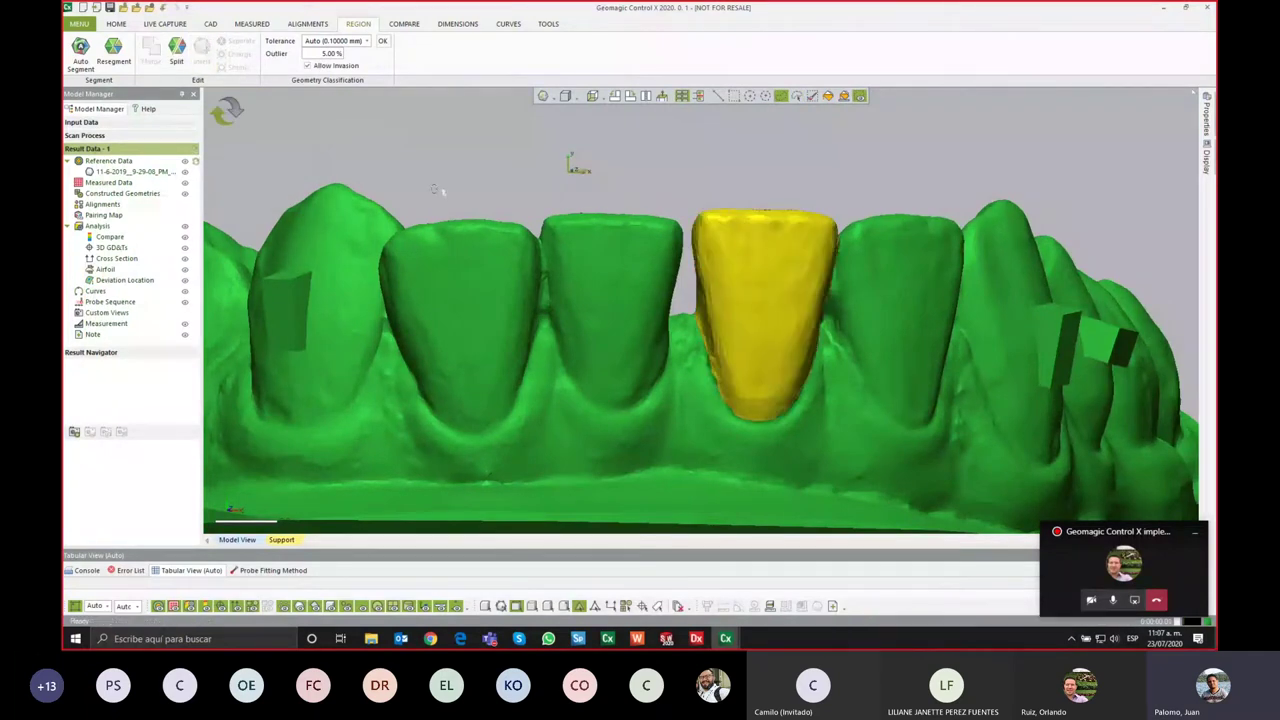
pyautogui.moveTo(640, 225)
pyautogui.mouseDown(button='right')
pyautogui.moveTo(650, 213)
pyautogui.moveTo(737, 306)
pyautogui.moveTo(771, 429)
pyautogui.moveTo(757, 289)
pyautogui.moveTo(722, 288)
pyautogui.moveTo(746, 292)
pyautogui.moveTo(758, 245)
pyautogui.mouseUp(button='right')
pyautogui.moveTo(665, 115)
pyautogui.mouseDown(button='right')
pyautogui.moveTo(689, 246)
pyautogui.moveTo(691, 234)
pyautogui.mouseUp(button='right')
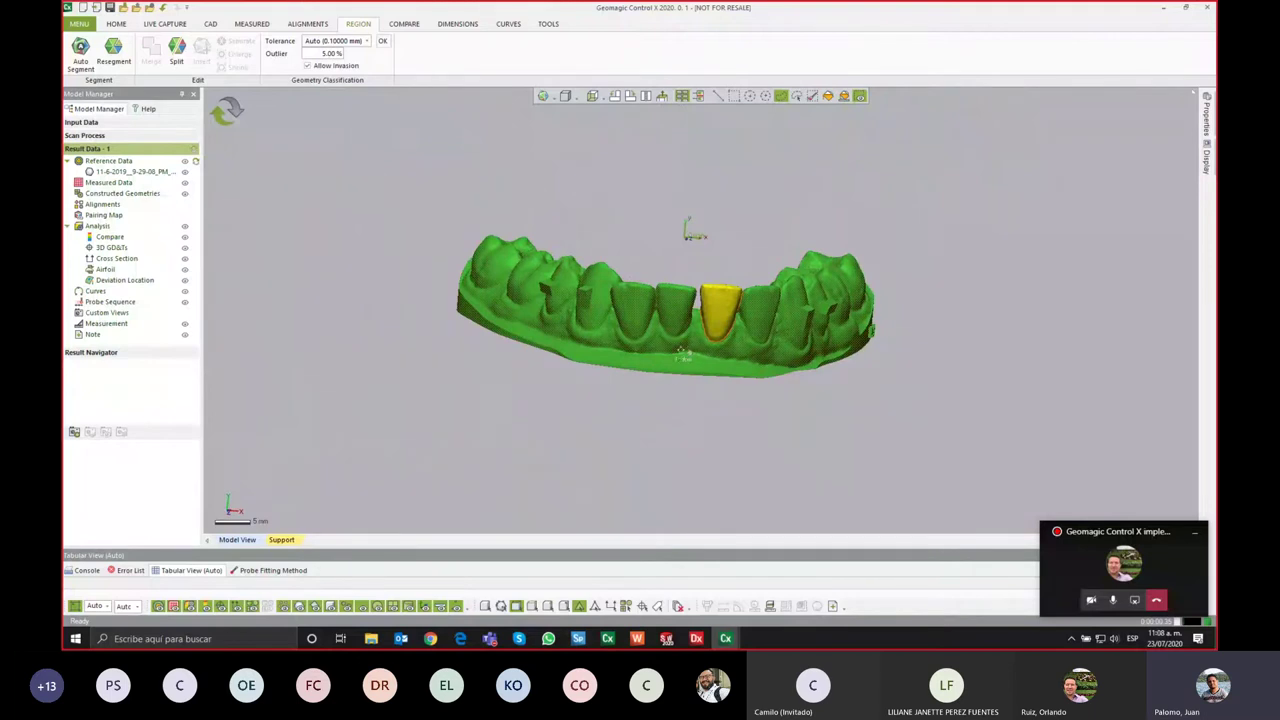
# Step: Switch to the blue-model project window and open its REGION tab
pyautogui.click(722, 640)
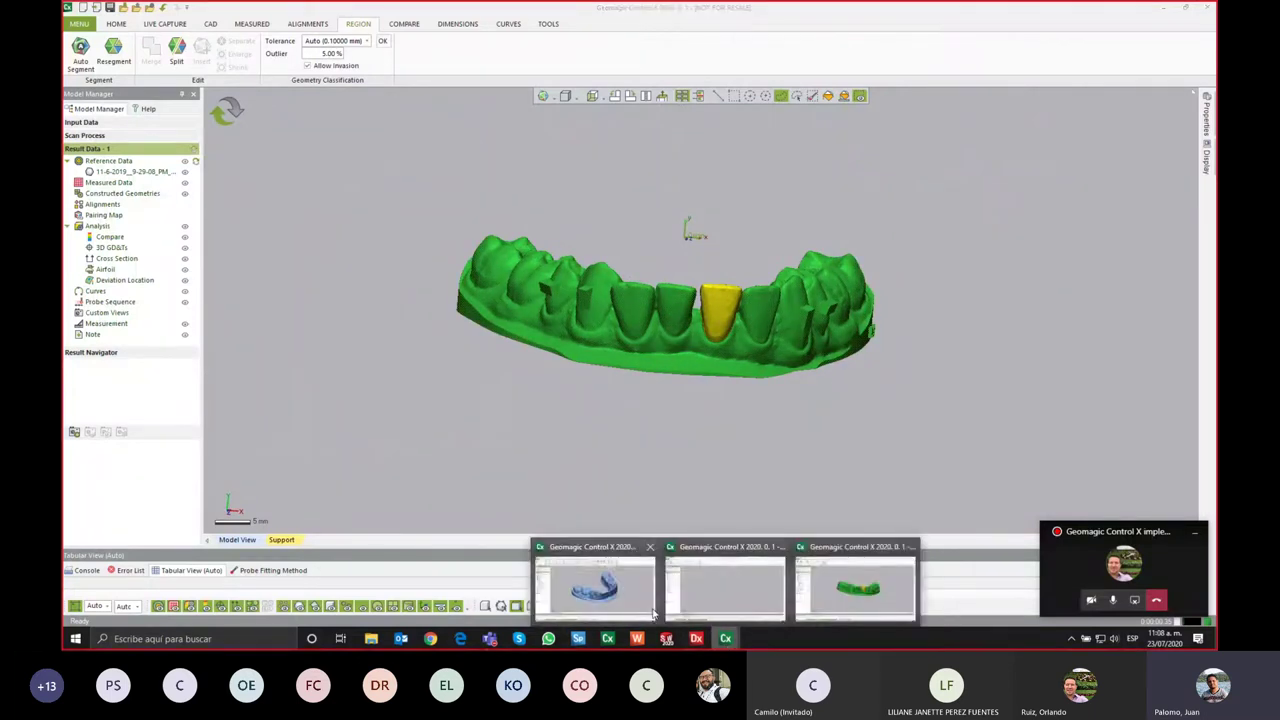
pyautogui.click(653, 607)
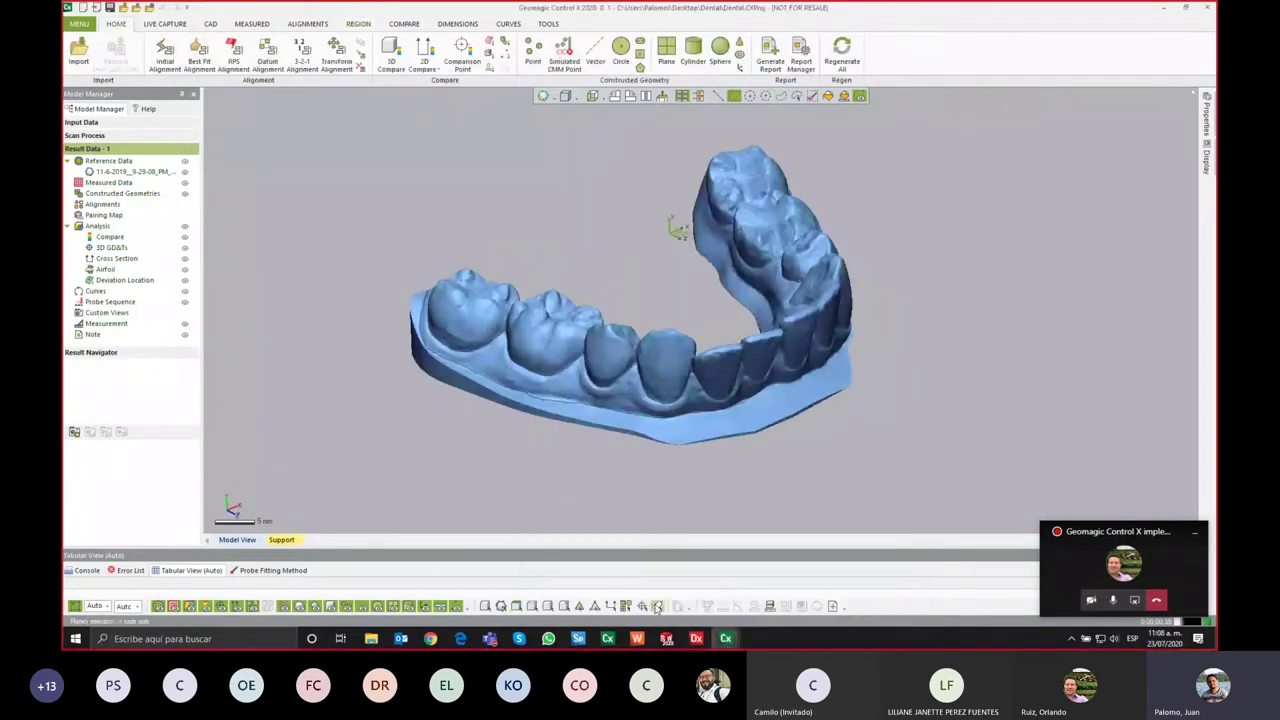
pyautogui.click(357, 23)
pyautogui.scroll(5, 690, 385)
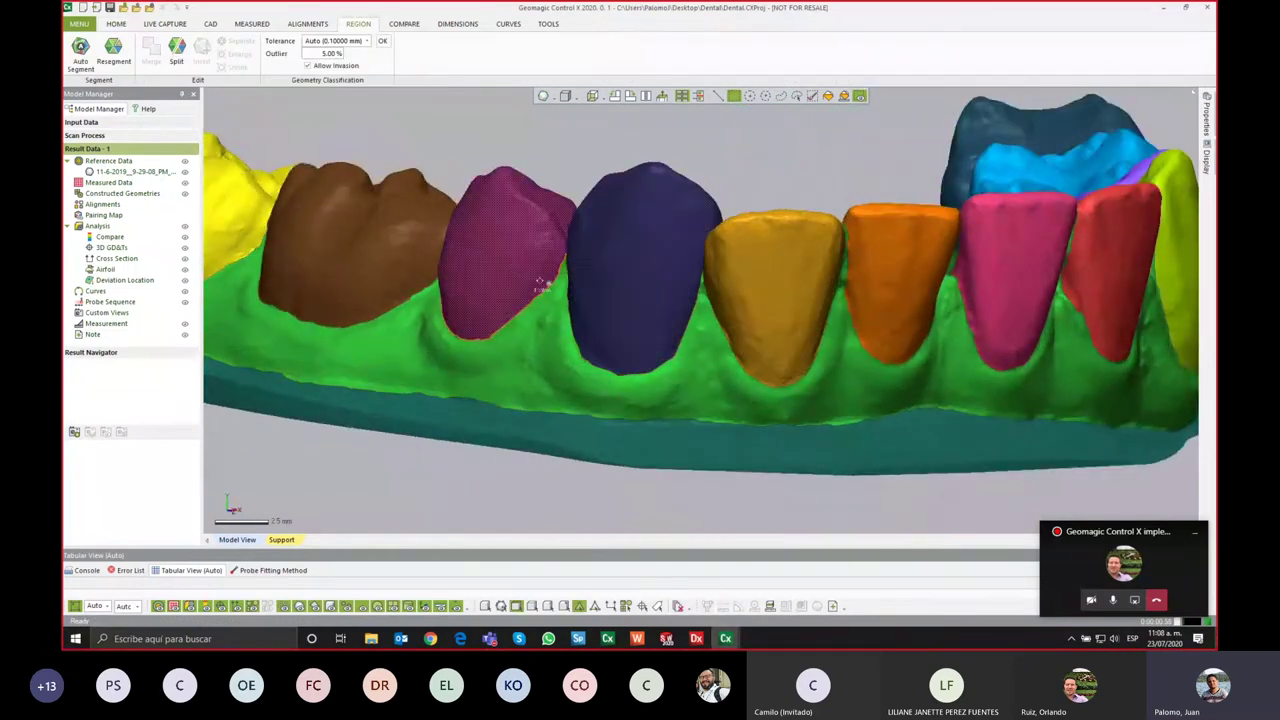
pyautogui.scroll(-2, 560, 285)
# Step: Orbit and zoom around the arch to inspect its coloured tooth regions
pyautogui.moveTo(604, 290)
pyautogui.mouseDown(button='middle')
pyautogui.moveTo(742, 453)
pyautogui.moveTo(800, 440)
pyautogui.moveTo(679, 424)
pyautogui.moveTo(780, 420)
pyautogui.moveTo(700, 366)
pyautogui.mouseUp(button='middle')
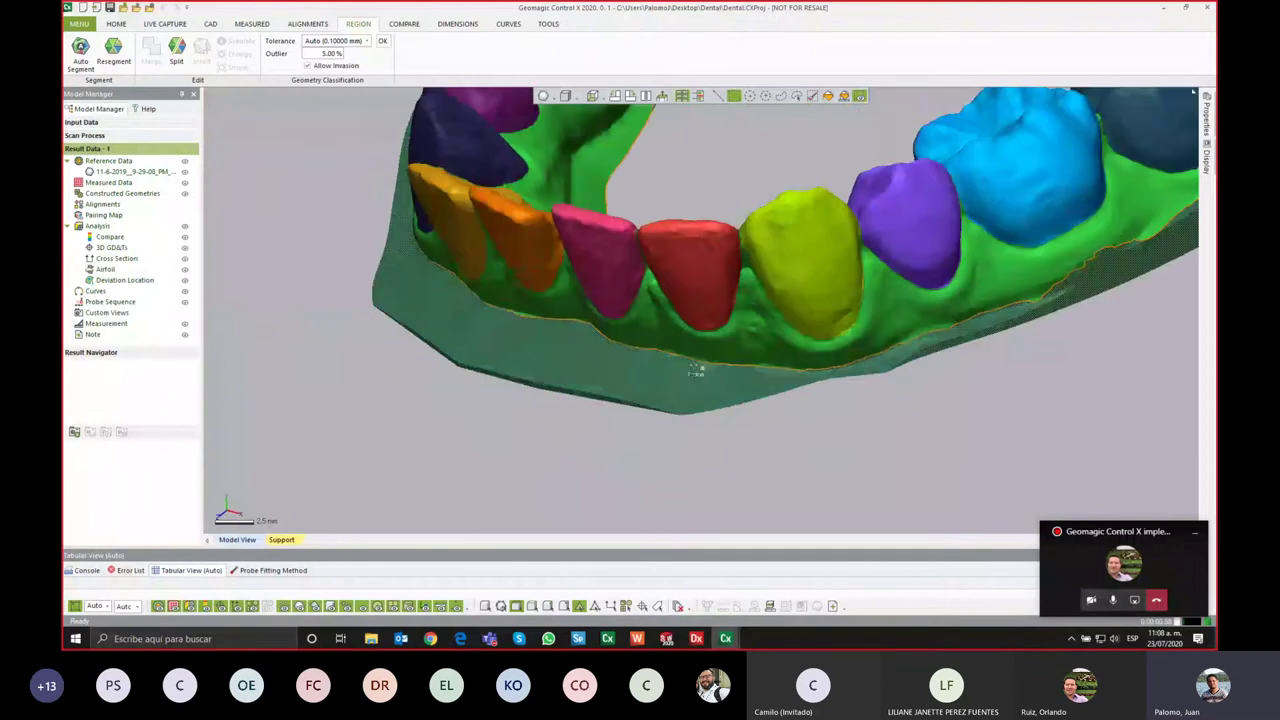
pyautogui.moveTo(536, 253)
pyautogui.mouseDown(button='middle')
pyautogui.moveTo(614, 334)
pyautogui.moveTo(643, 323)
pyautogui.moveTo(666, 285)
pyautogui.moveTo(790, 324)
pyautogui.mouseUp(button='middle')
pyautogui.scroll(-2, 643, 323)
pyautogui.scroll(2, 666, 285)
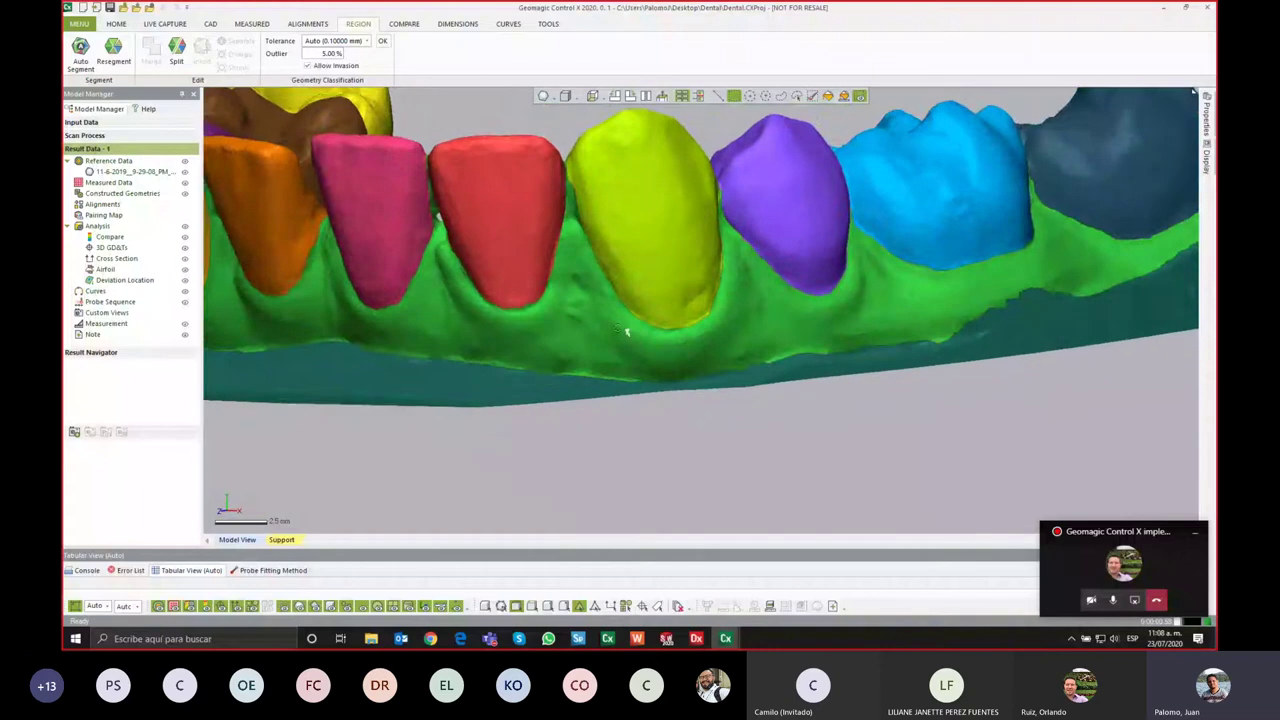
pyautogui.scroll(-2, 790, 325)
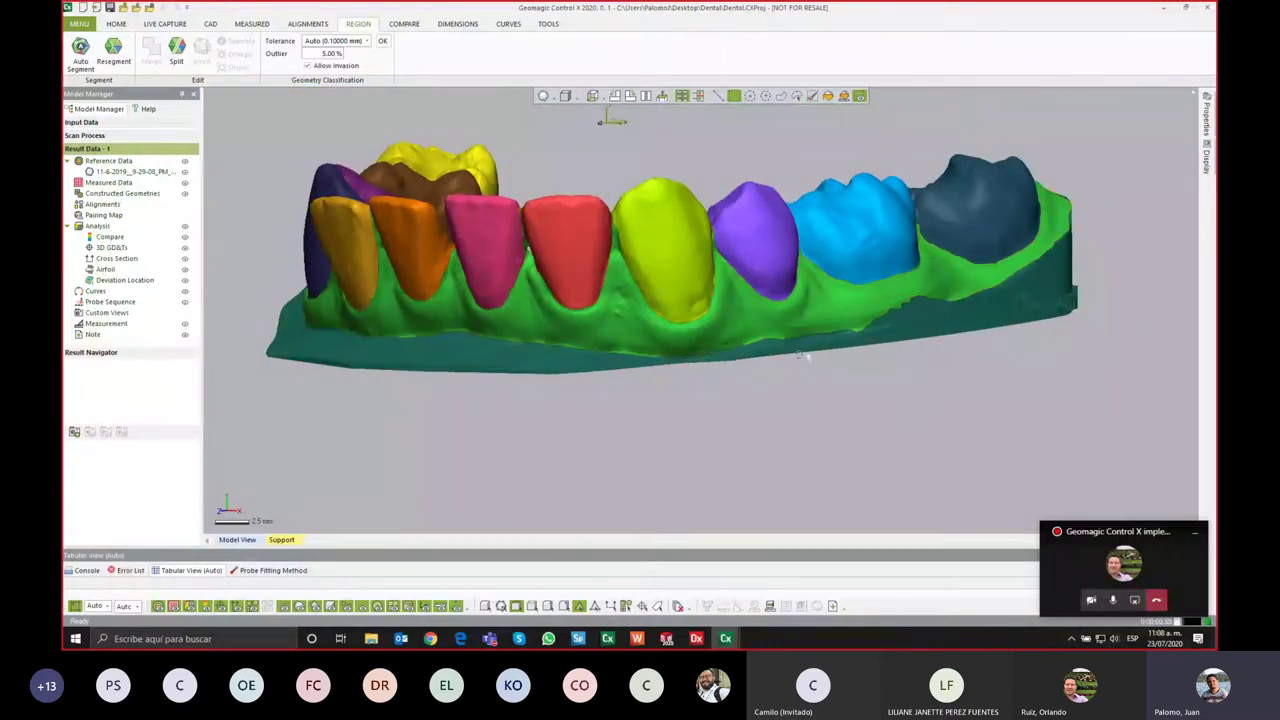
pyautogui.moveTo(800, 328)
pyautogui.mouseDown(button='right')
pyautogui.moveTo(655, 409)
pyautogui.moveTo(468, 287)
pyautogui.moveTo(555, 320)
pyautogui.mouseUp(button='right')
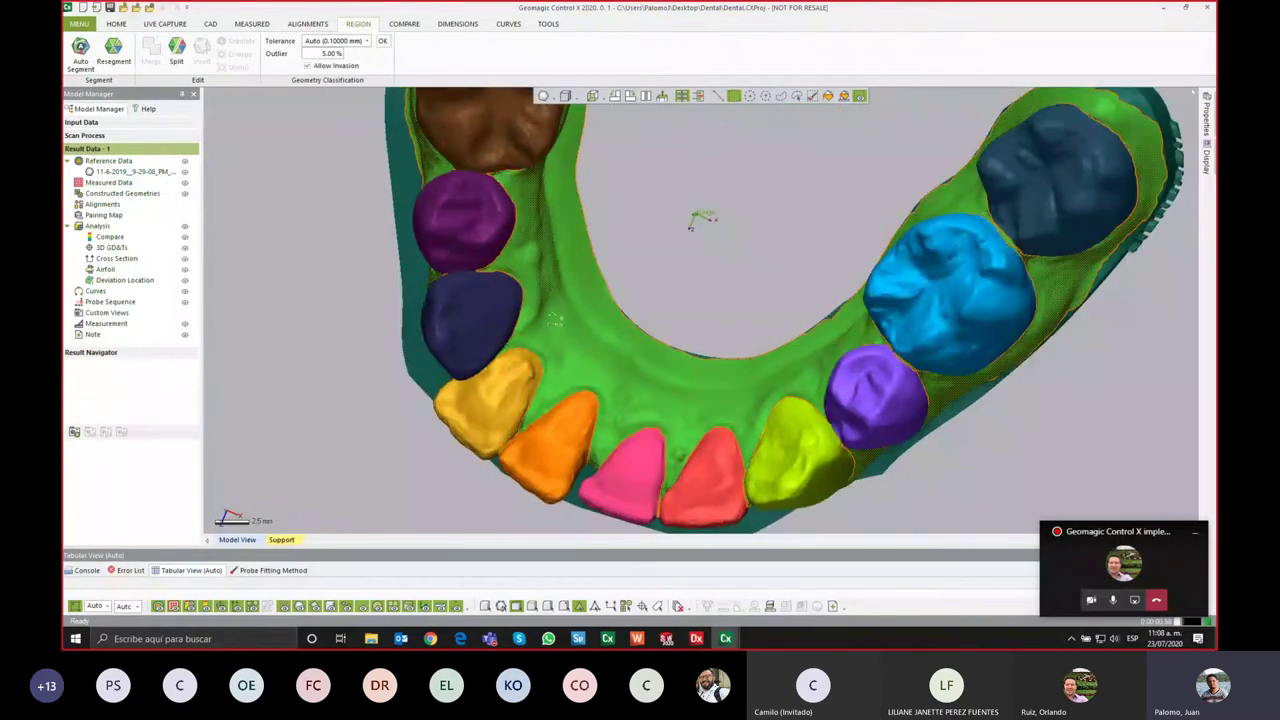
pyautogui.moveTo(562, 274)
pyautogui.mouseDown(button='right')
pyautogui.moveTo(665, 257)
pyautogui.moveTo(556, 305)
pyautogui.mouseUp(button='right')
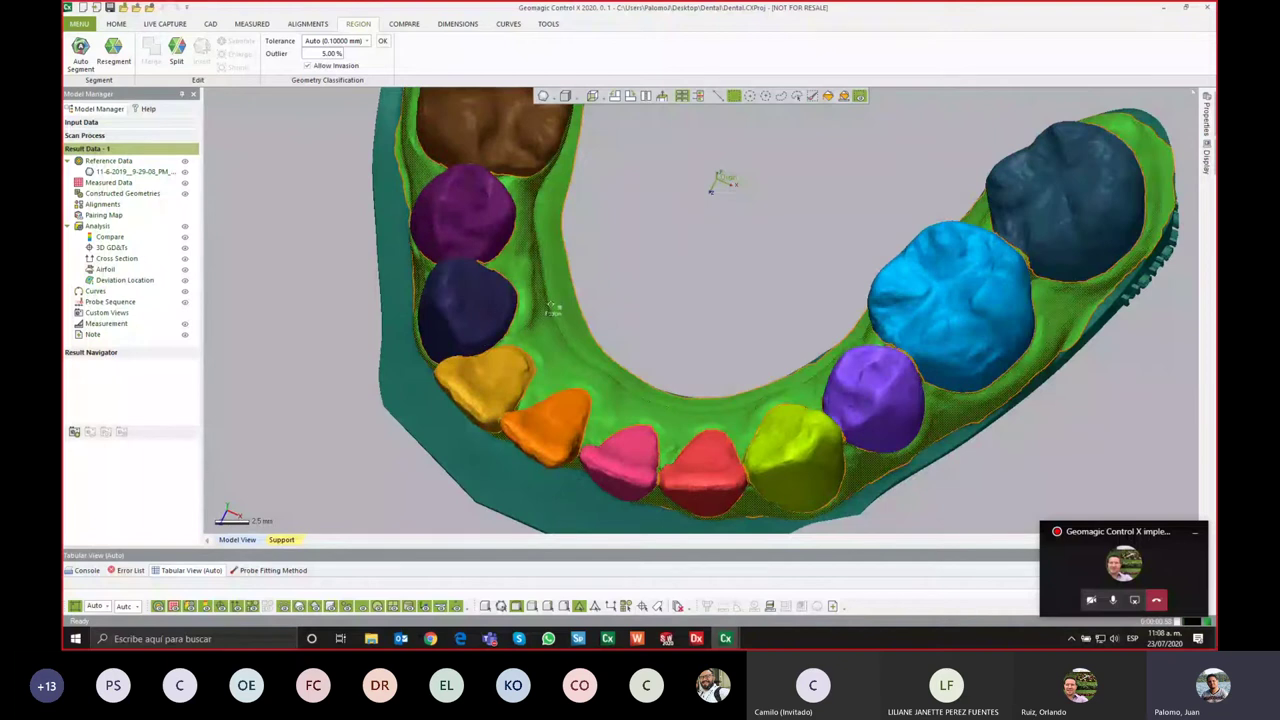
pyautogui.moveTo(552, 308)
pyautogui.mouseDown(button='right')
pyautogui.moveTo(549, 293)
pyautogui.moveTo(908, 352)
pyautogui.mouseUp(button='right')
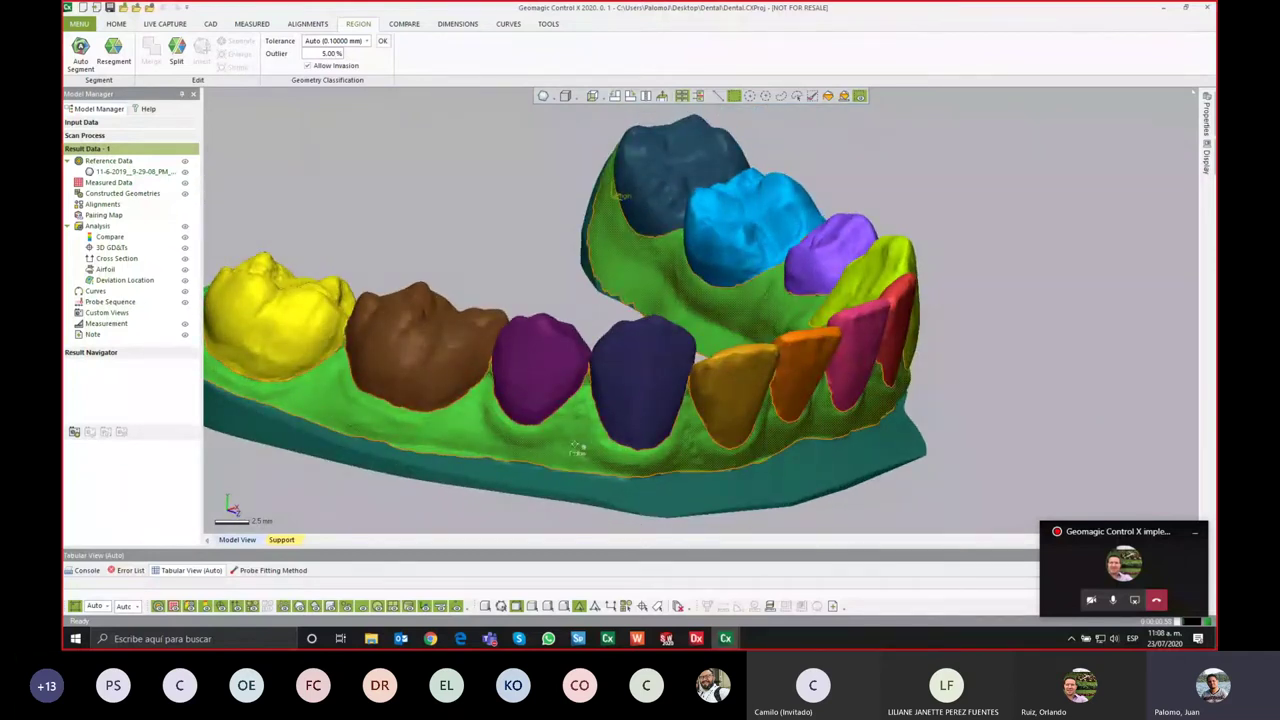
pyautogui.scroll(-3, 580, 430)
pyautogui.scroll(-3, 583, 417)
pyautogui.scroll(-2, 583, 416)
pyautogui.moveTo(583, 416); pyautogui.dragTo(710, 408, button='right')
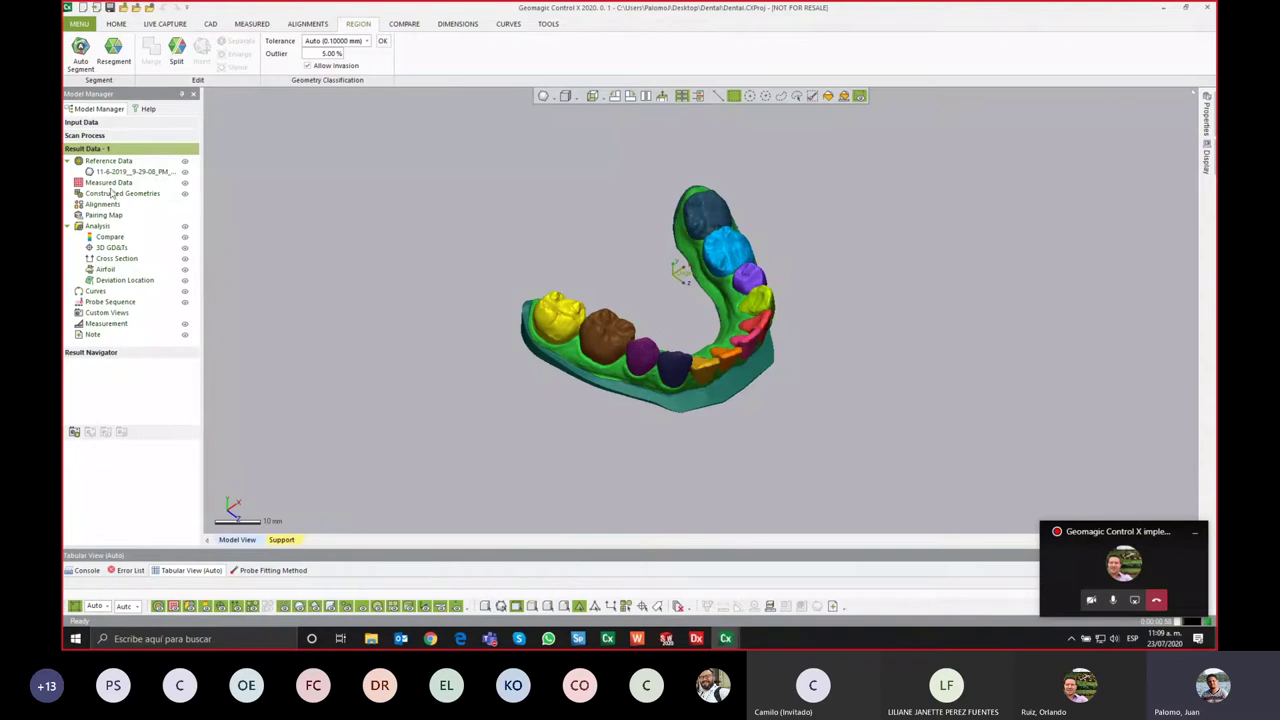
# Step: Switch back to the Home tools and rotate the blue arch to a new viewing angle
pyautogui.click(116, 23)
pyautogui.moveTo(500, 490); pyautogui.dragTo(573, 498, button='right')
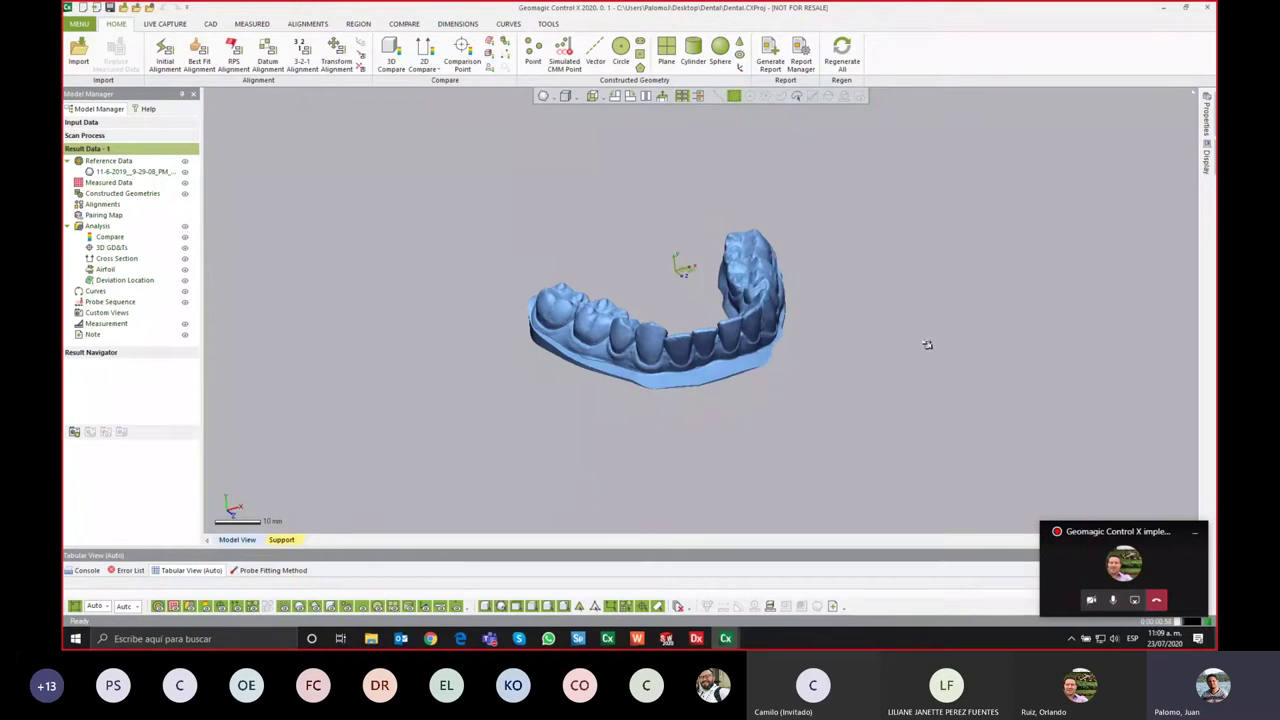
pyautogui.moveTo(927, 344); pyautogui.dragTo(910, 376, button='right')
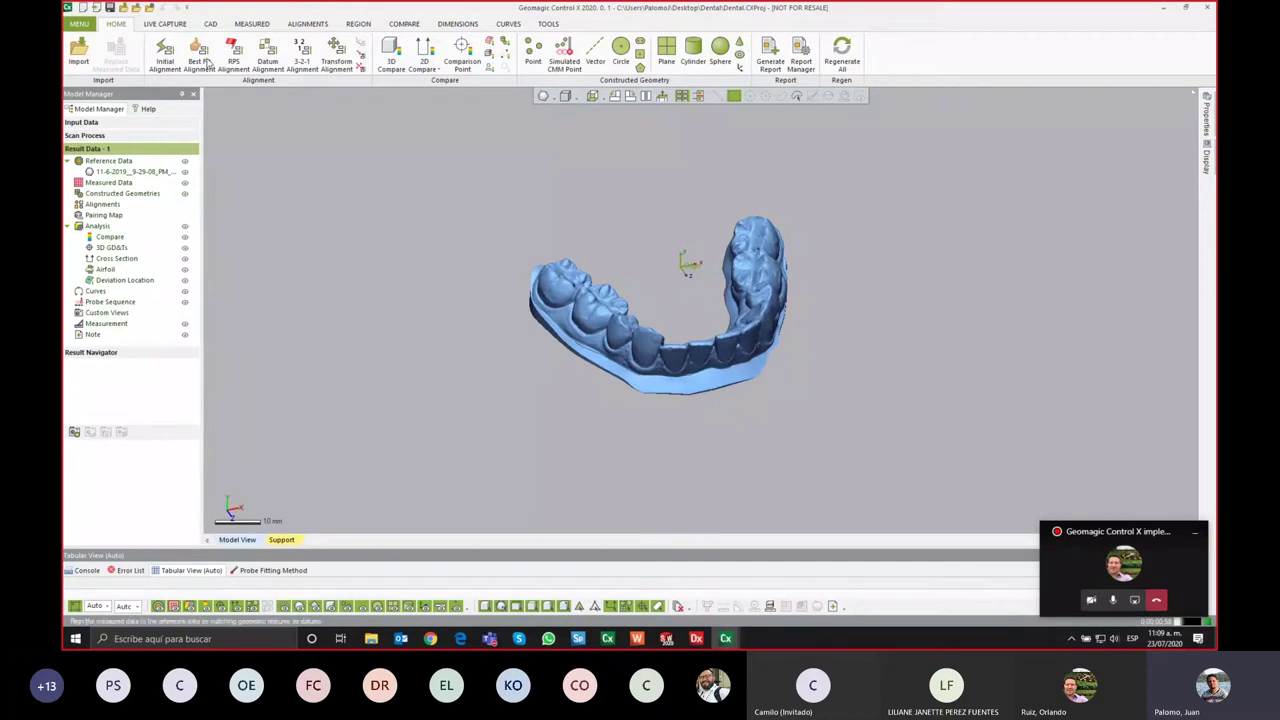
# Step: Import Subsetup1_Mandibular.stl as measured data using Import Only
pyautogui.click(72, 52)
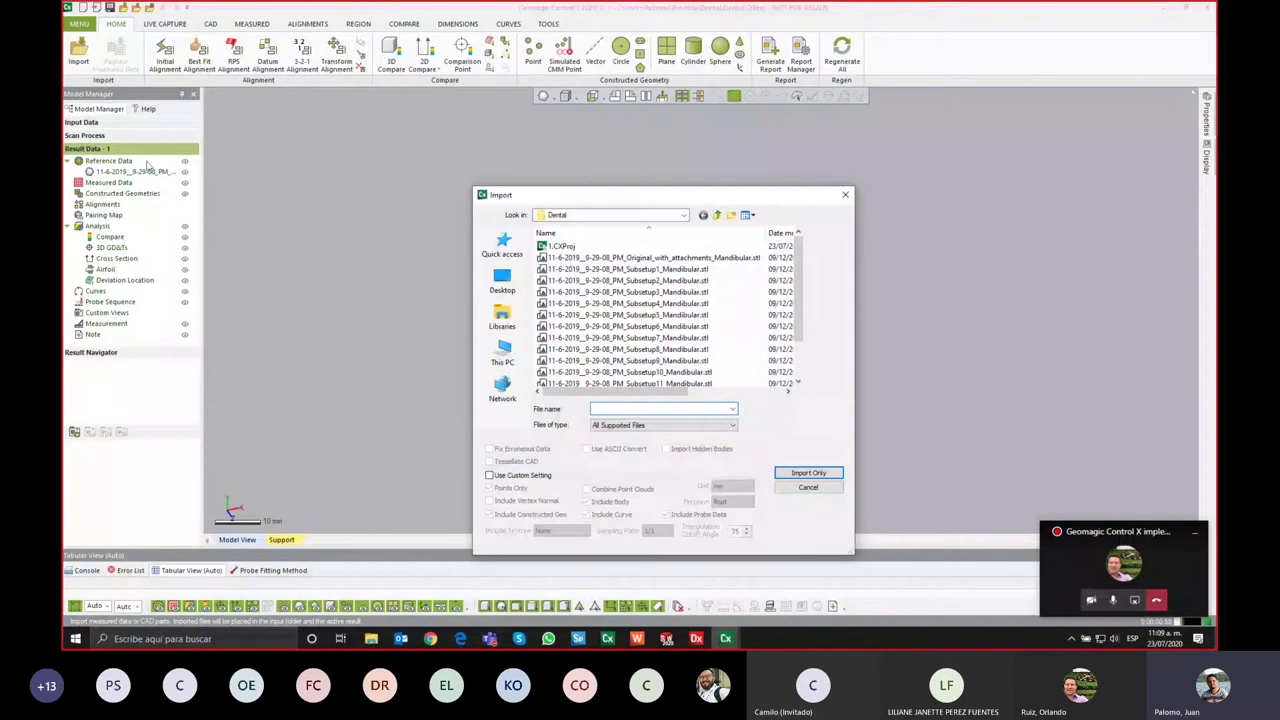
pyautogui.click(636, 270)
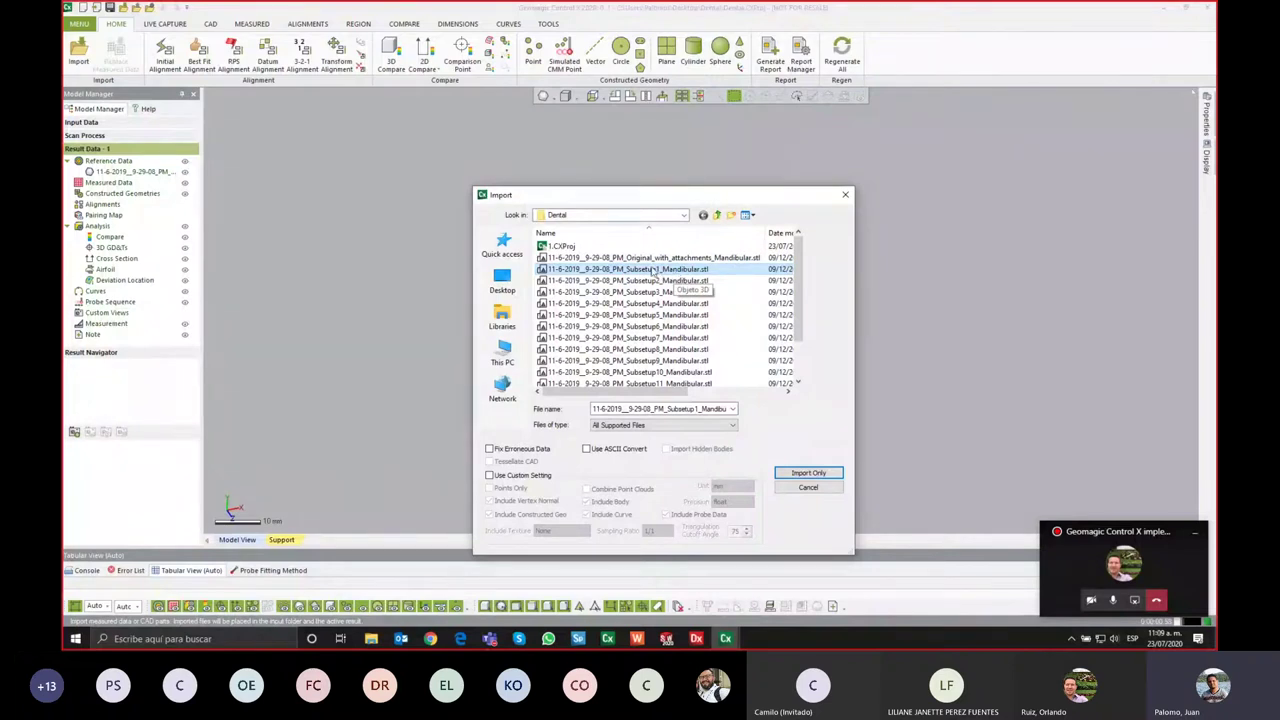
pyautogui.moveTo(800, 290); pyautogui.dragTo(800, 352)
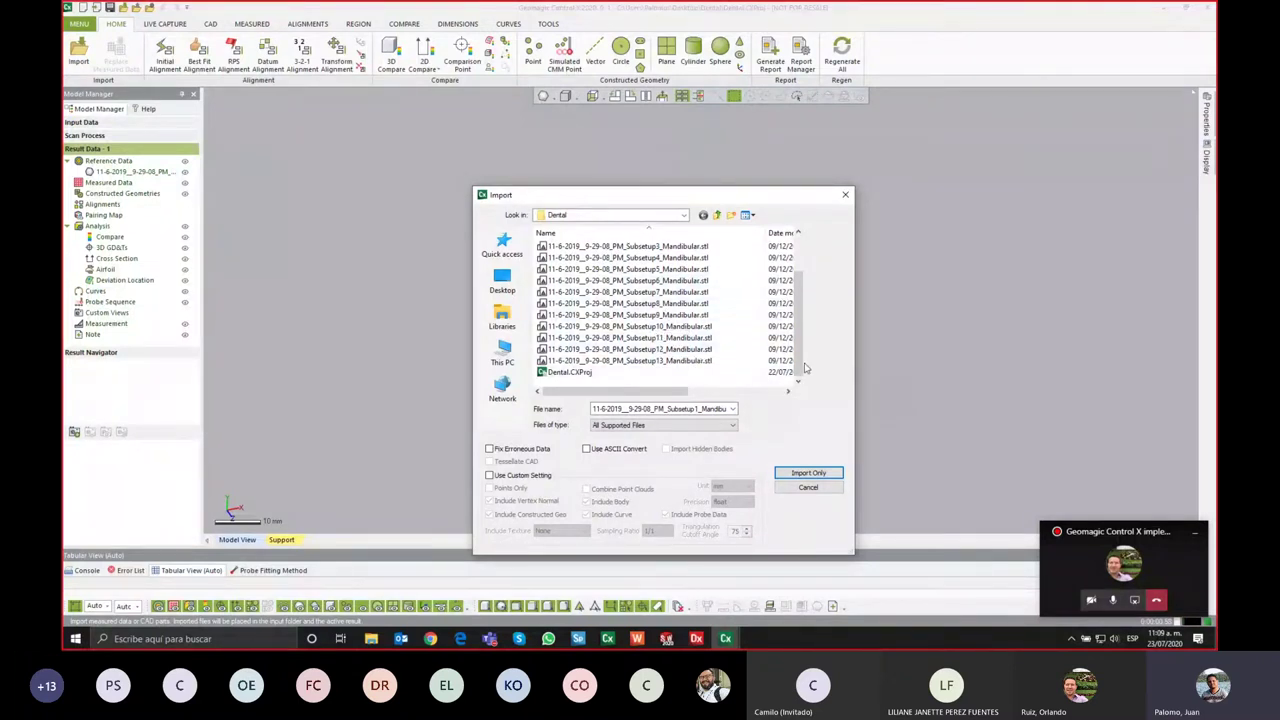
pyautogui.moveTo(804, 343); pyautogui.dragTo(804, 309)
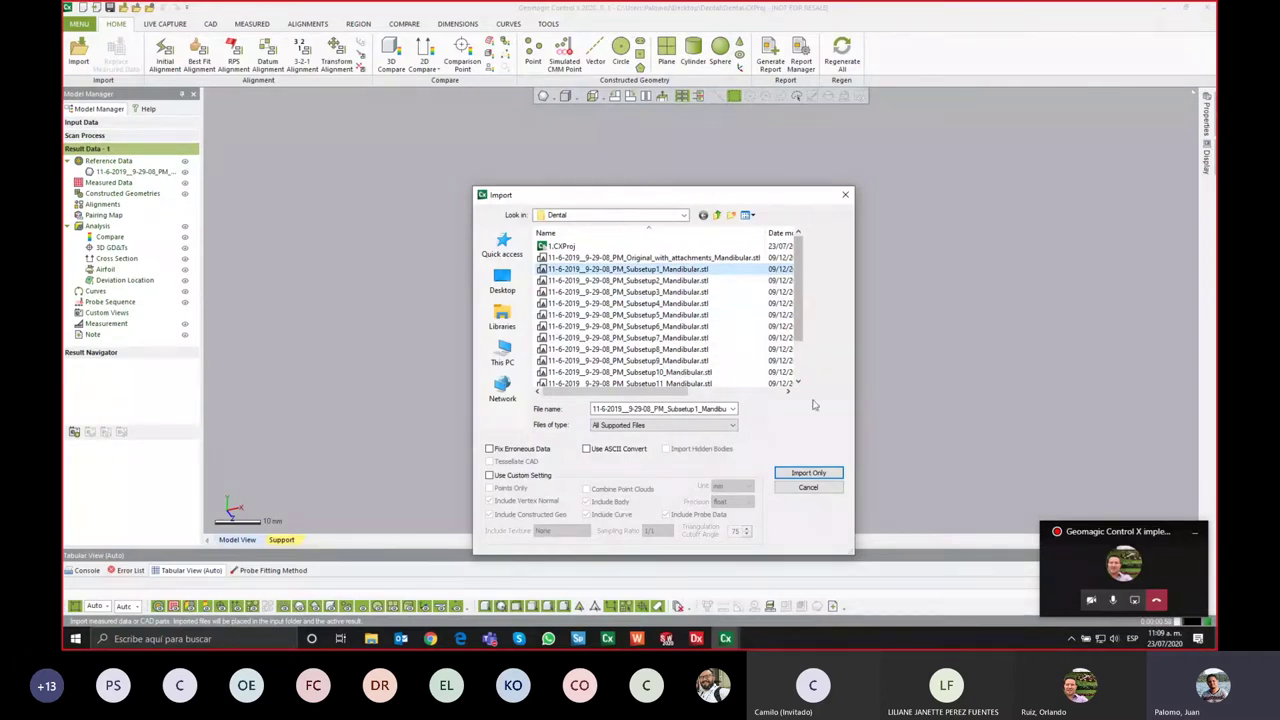
pyautogui.click(814, 475)
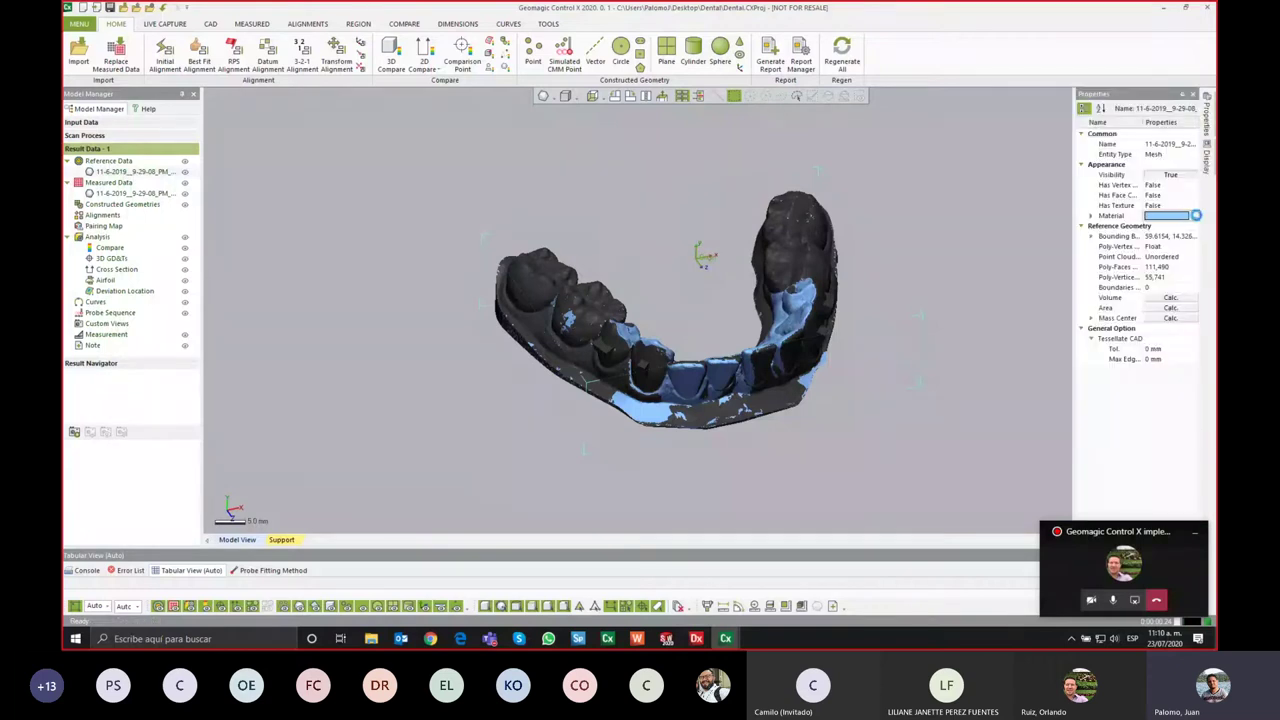
# Step: Give the scan the grey sphere material and bring up the Alignments tools
pyautogui.scroll(-1, 676, 268)
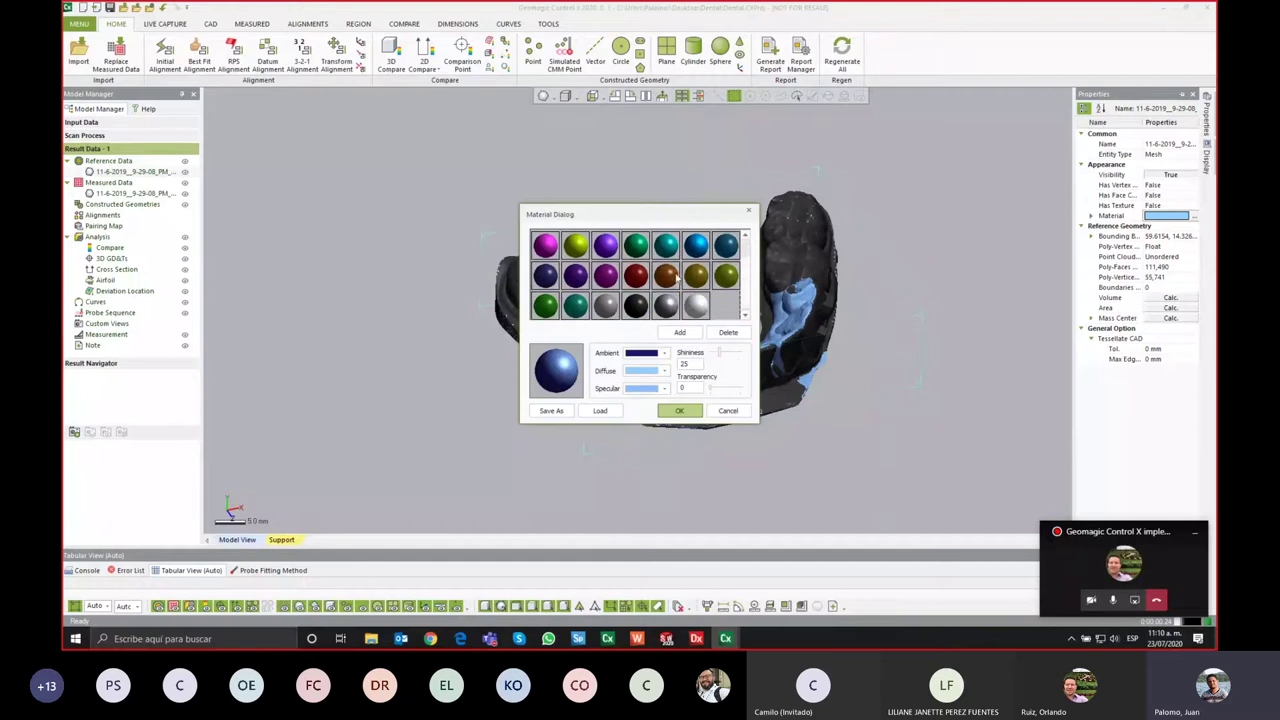
pyautogui.click(700, 304)
pyautogui.click(666, 306)
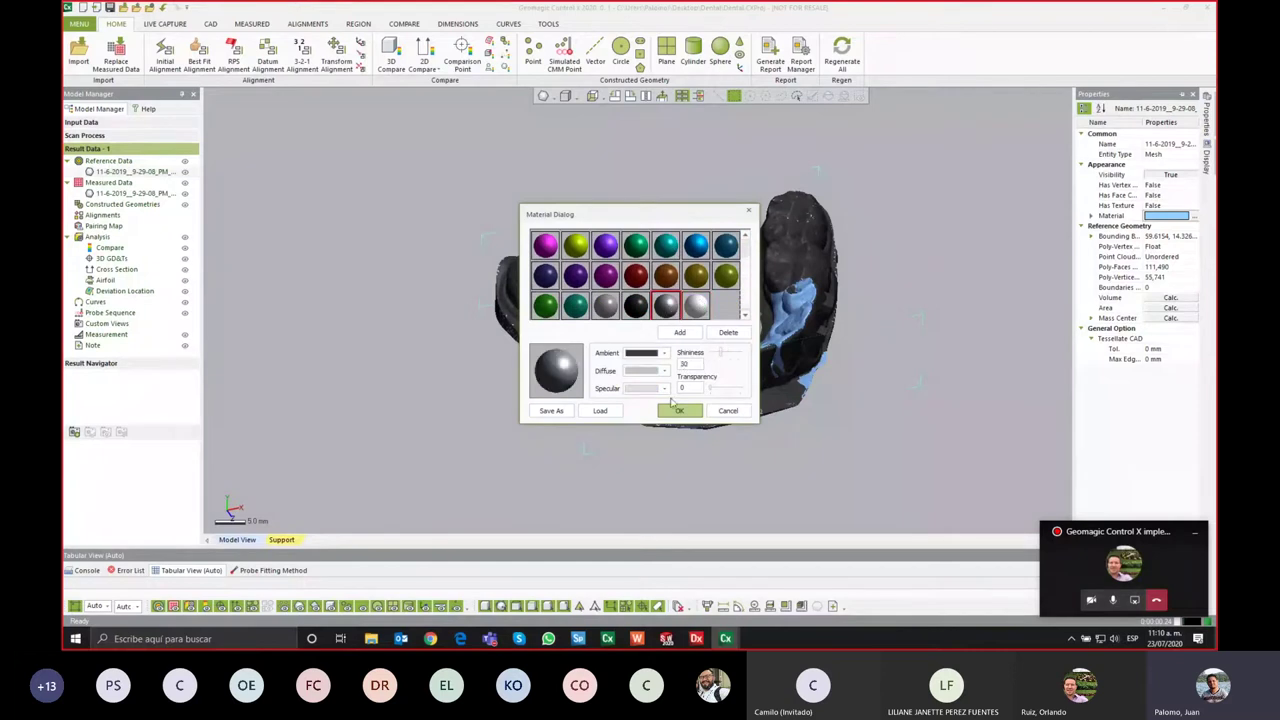
pyautogui.click(679, 411)
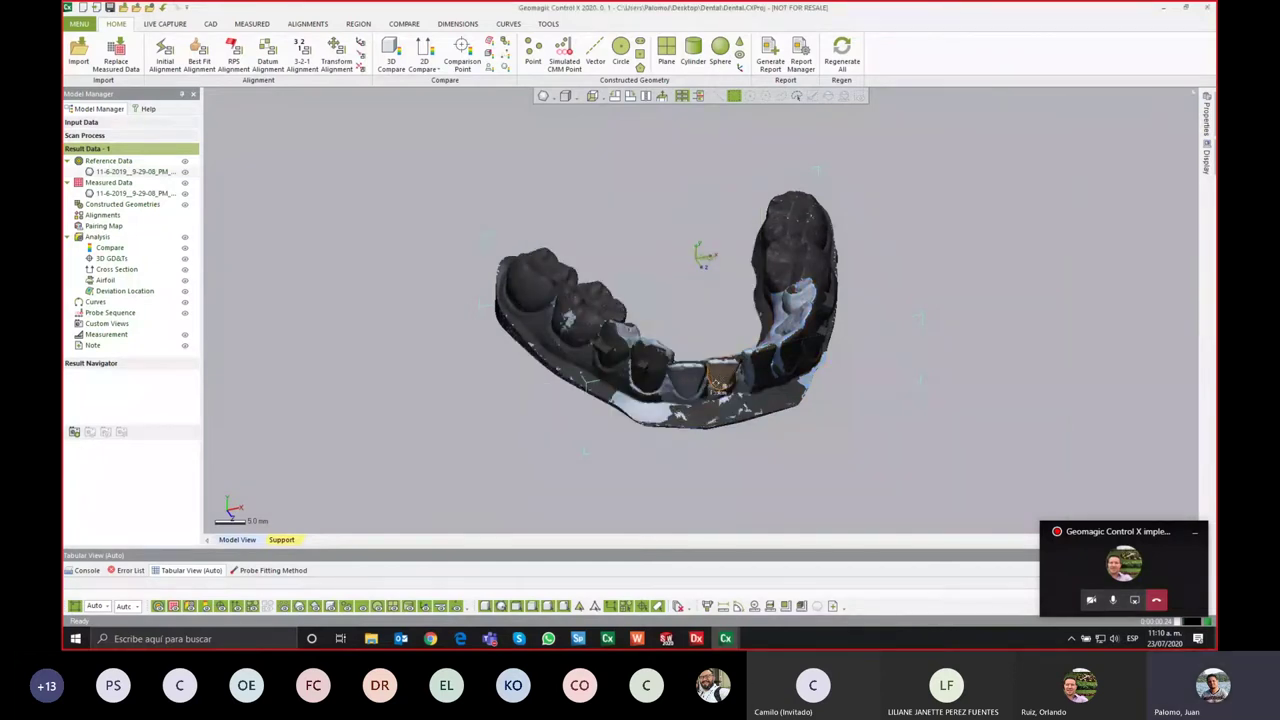
pyautogui.scroll(3, 697, 375)
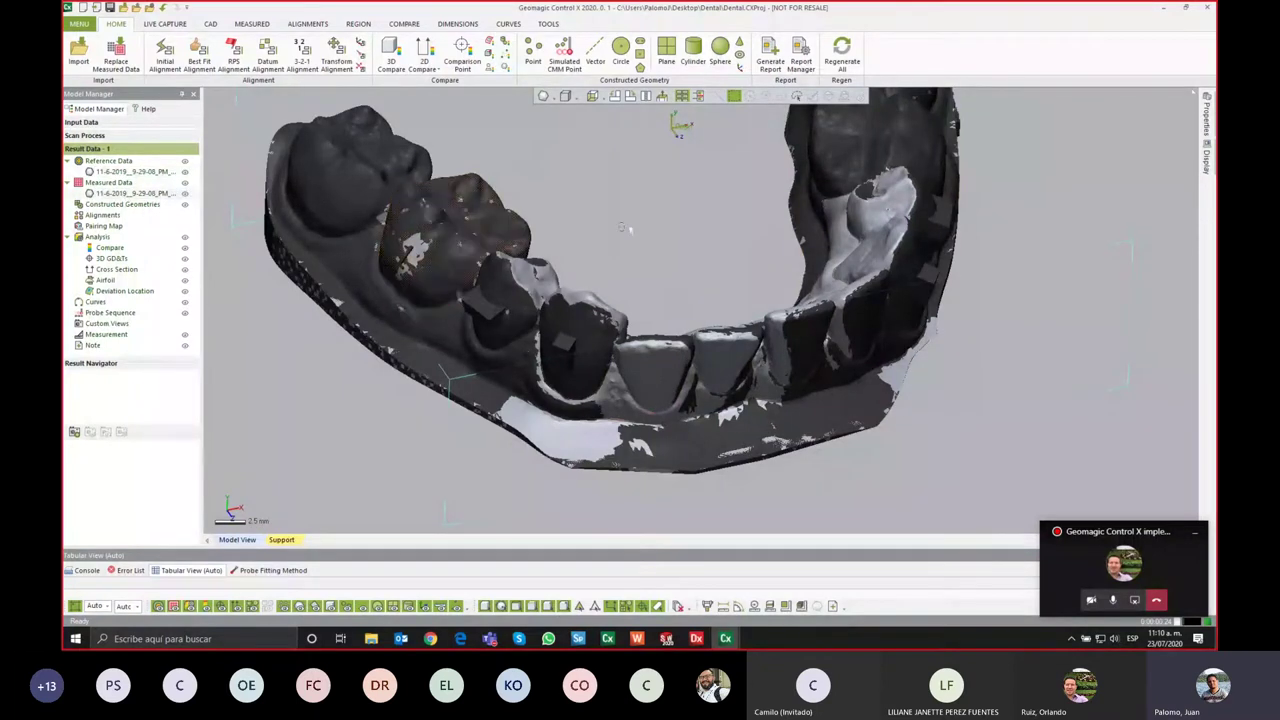
pyautogui.scroll(-3, 622, 228)
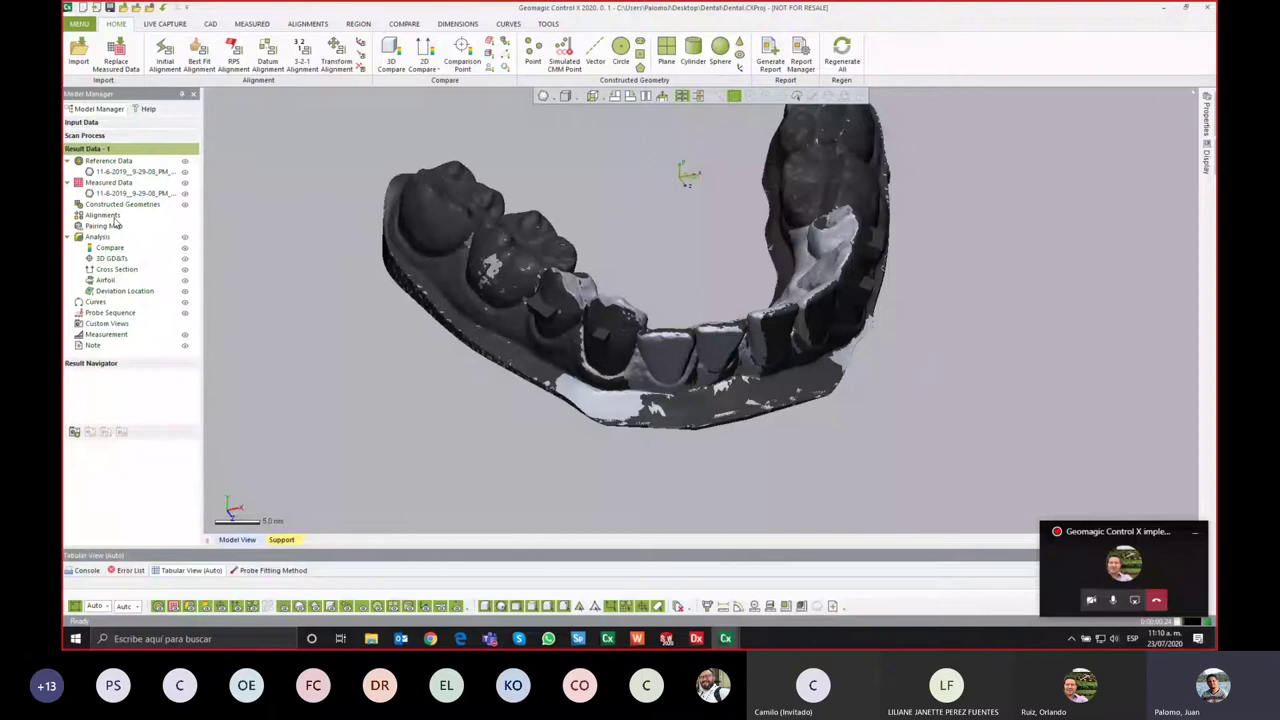
pyautogui.click(311, 27)
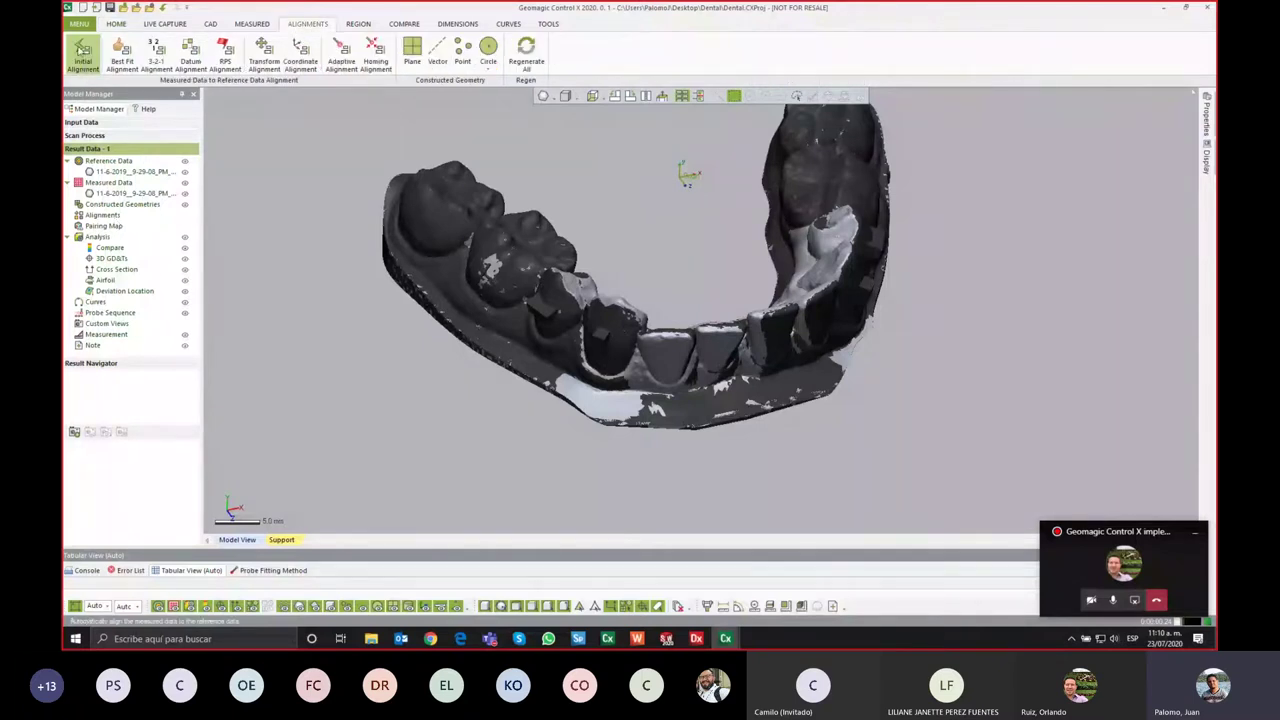
# Step: Apply Initial Alignment1 (RMS 0.0137) and rotate the arch to inspect the overlay
pyautogui.click(84, 62)
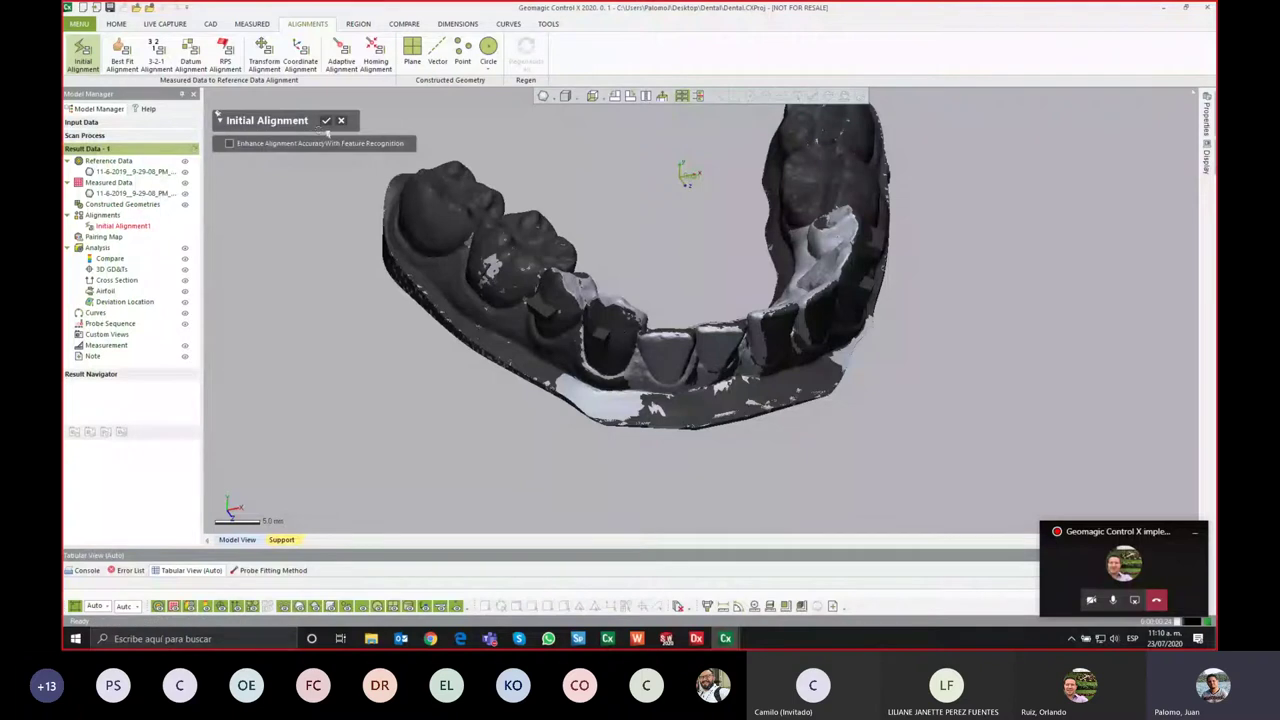
pyautogui.click(326, 122)
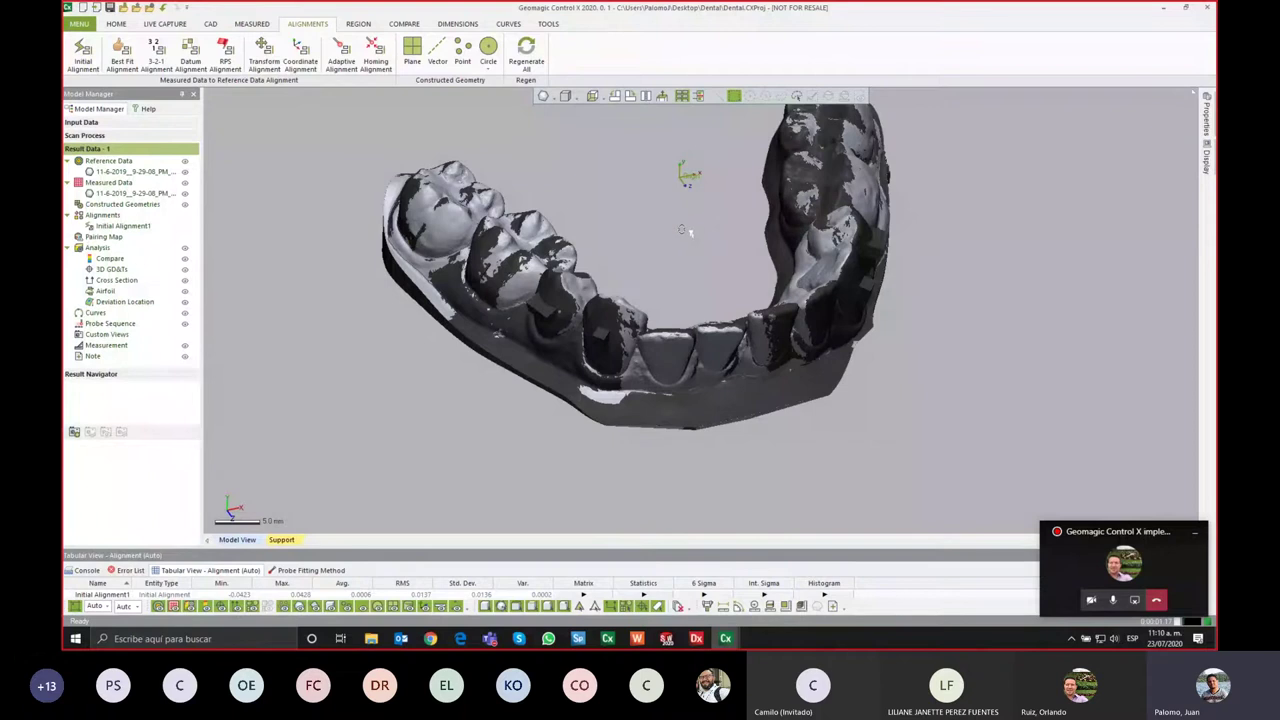
pyautogui.moveTo(686, 232)
pyautogui.mouseDown(button='right')
pyautogui.moveTo(697, 385)
pyautogui.moveTo(684, 399)
pyautogui.mouseUp(button='right')
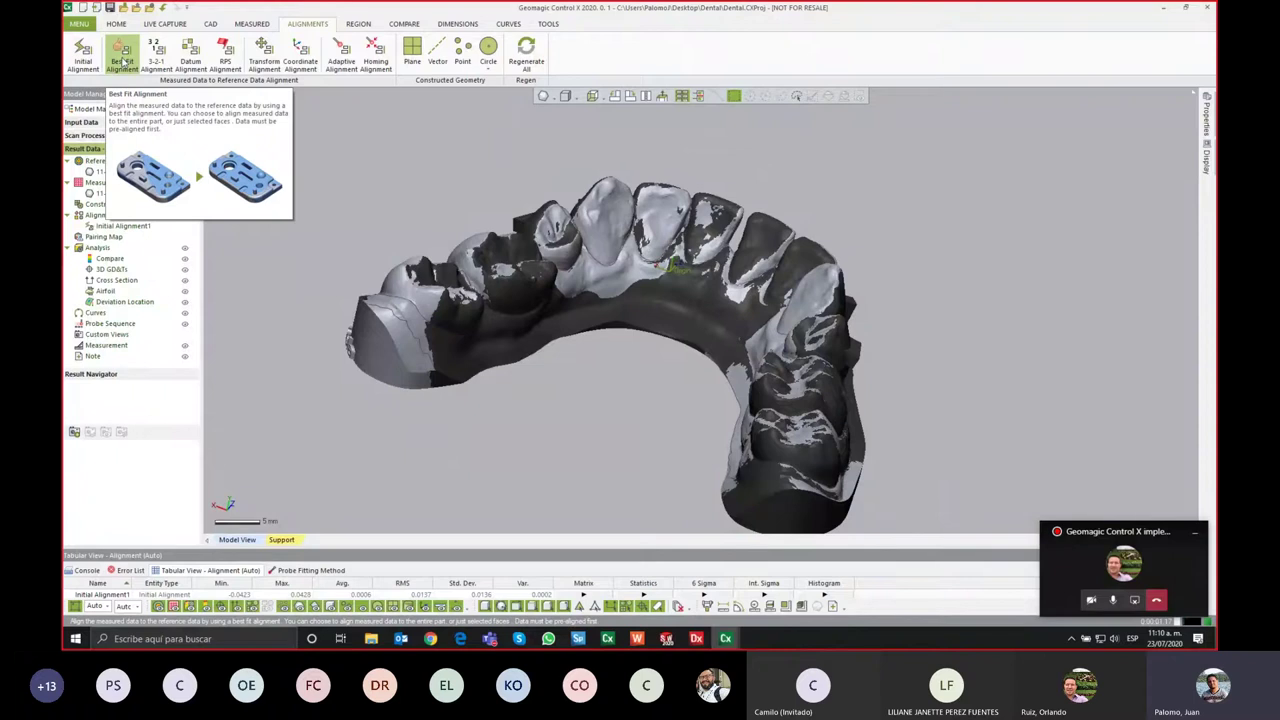
# Step: Start a Best Fit Alignment with Use Selected Data Only checked, then hide Measured Data for selection
pyautogui.click(121, 62)
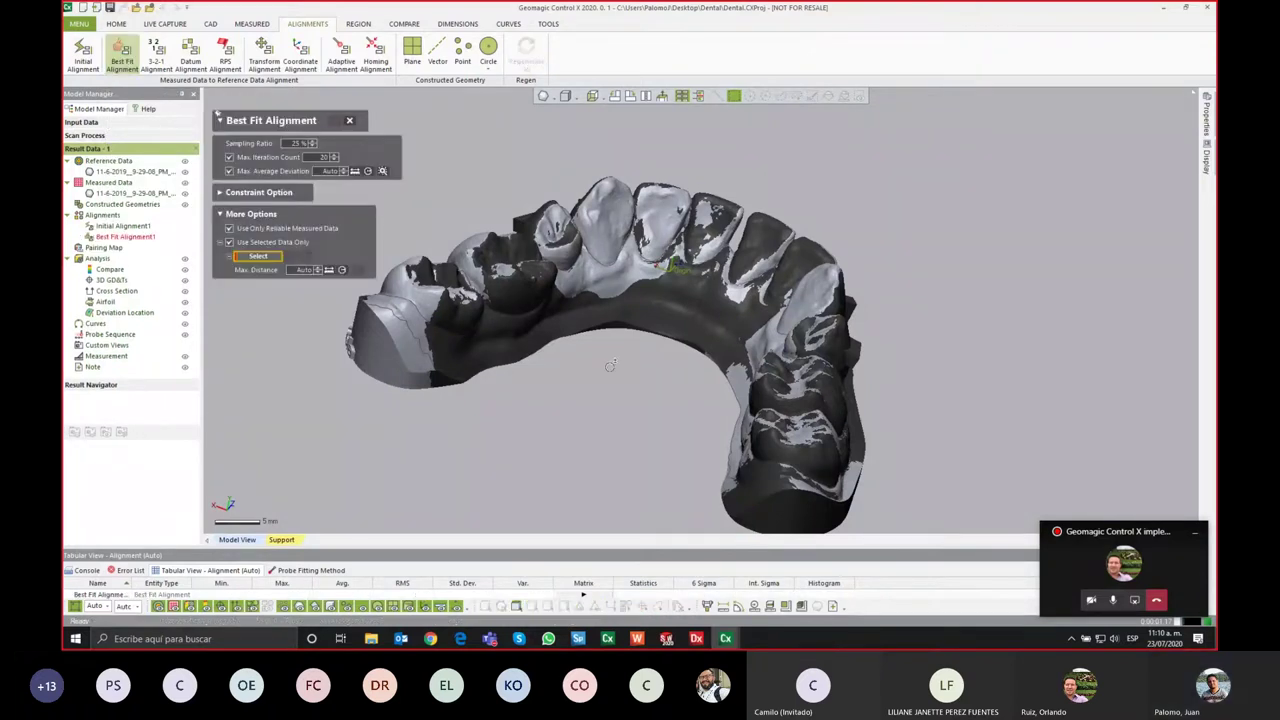
pyautogui.scroll(-3, 605, 380)
pyautogui.moveTo(571, 417)
pyautogui.mouseDown(button='right')
pyautogui.moveTo(486, 446)
pyautogui.moveTo(625, 364)
pyautogui.mouseUp(button='right')
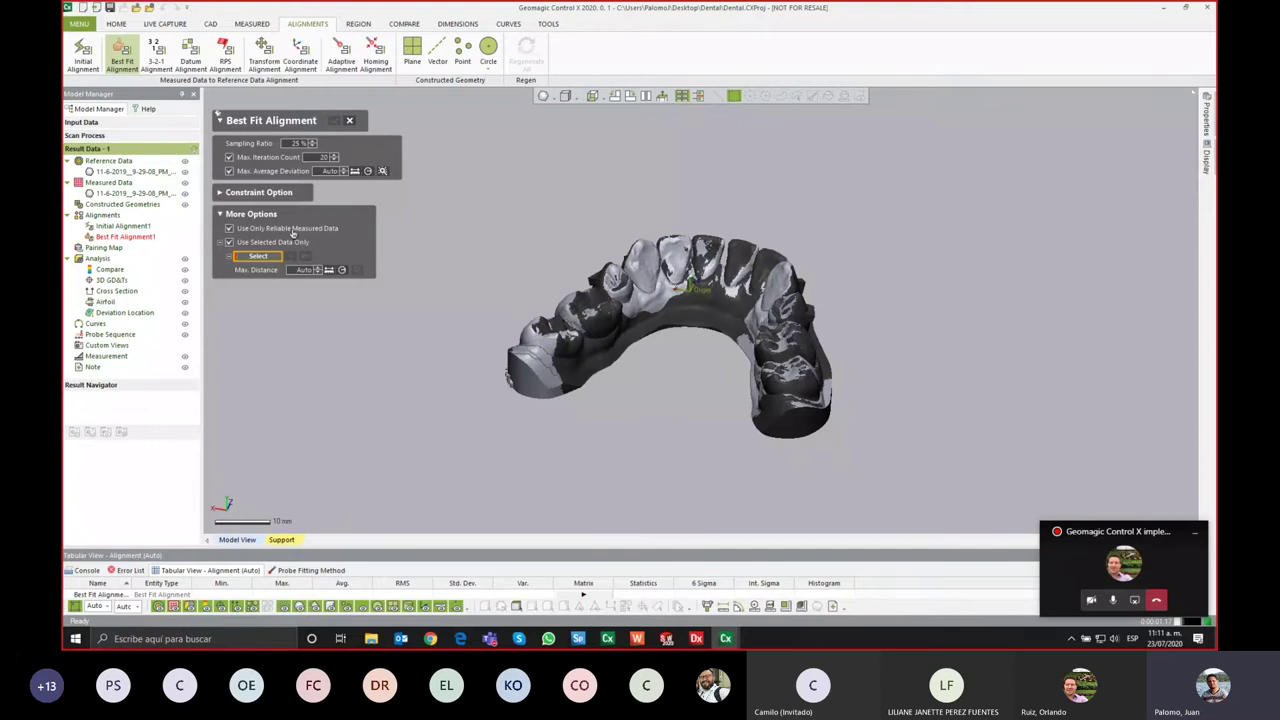
pyautogui.click(271, 216)
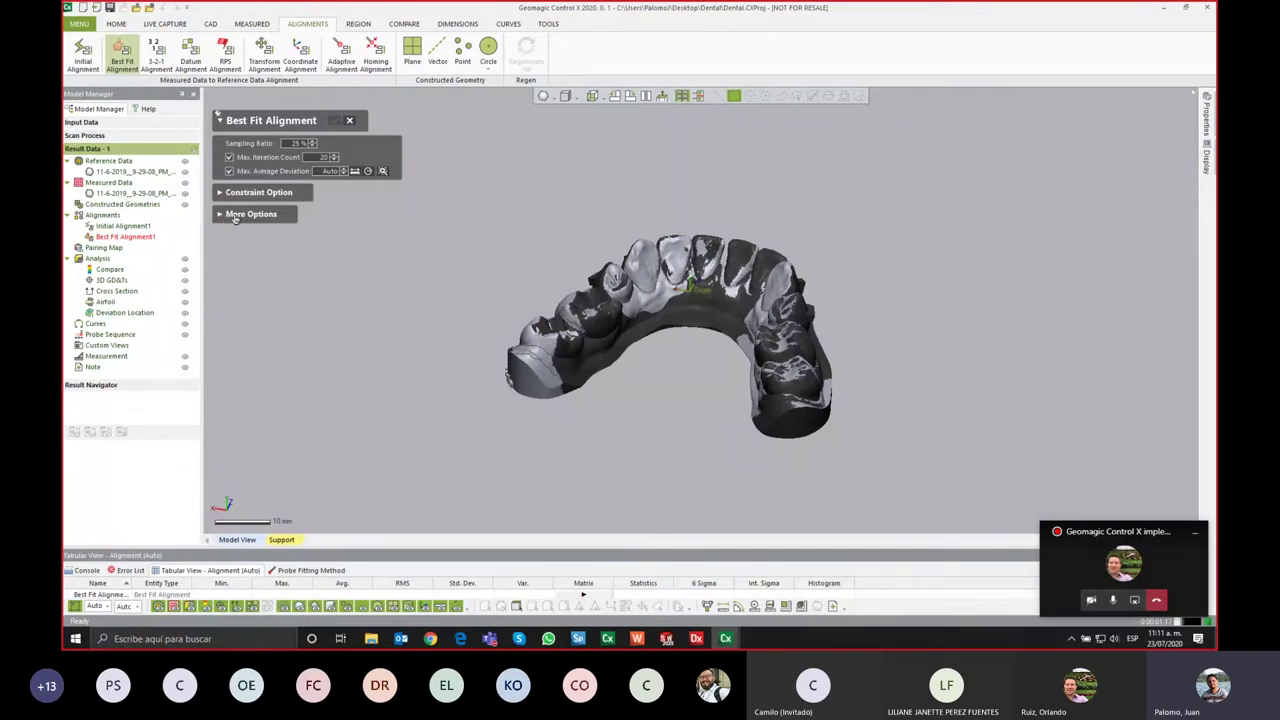
pyautogui.click(235, 219)
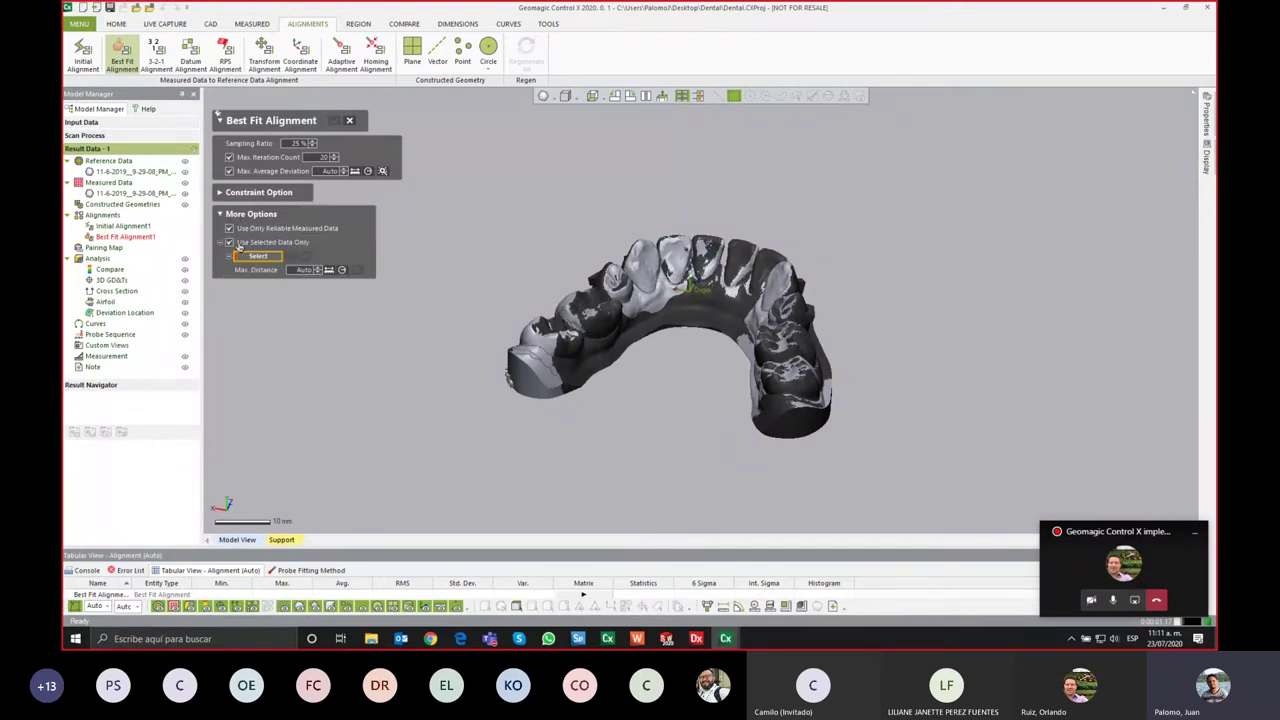
pyautogui.click(232, 244)
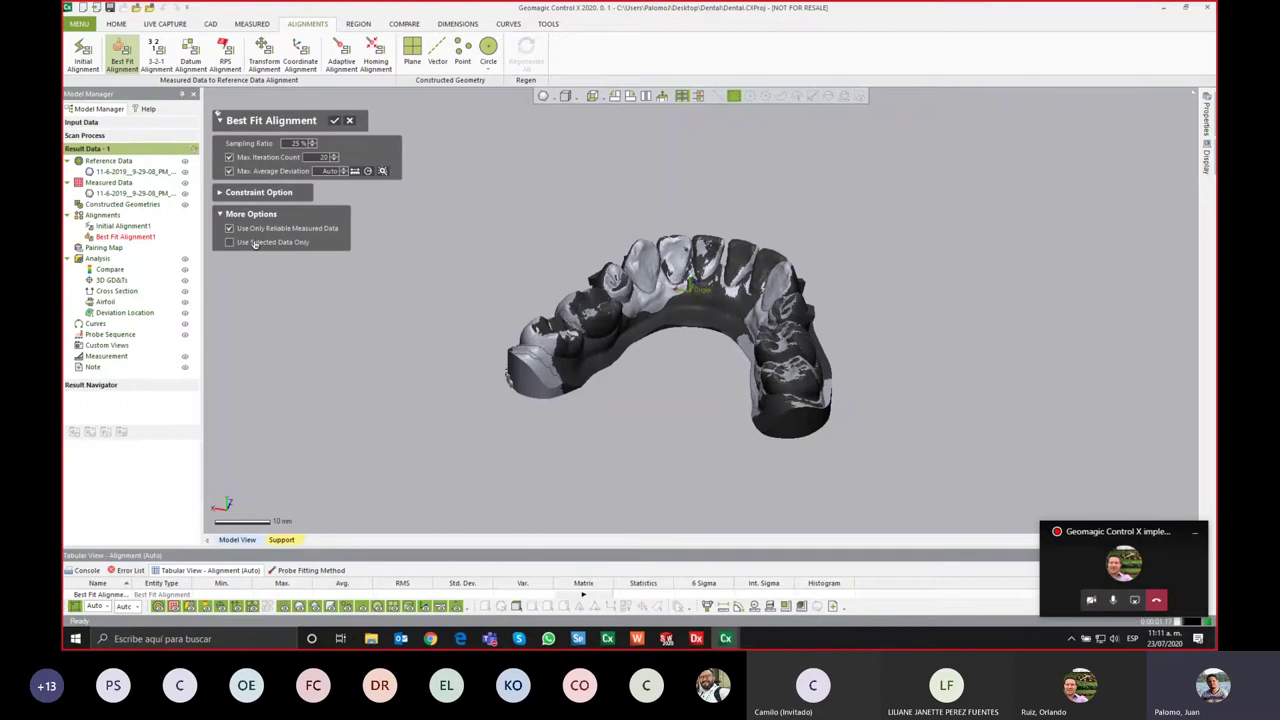
pyautogui.click(255, 244)
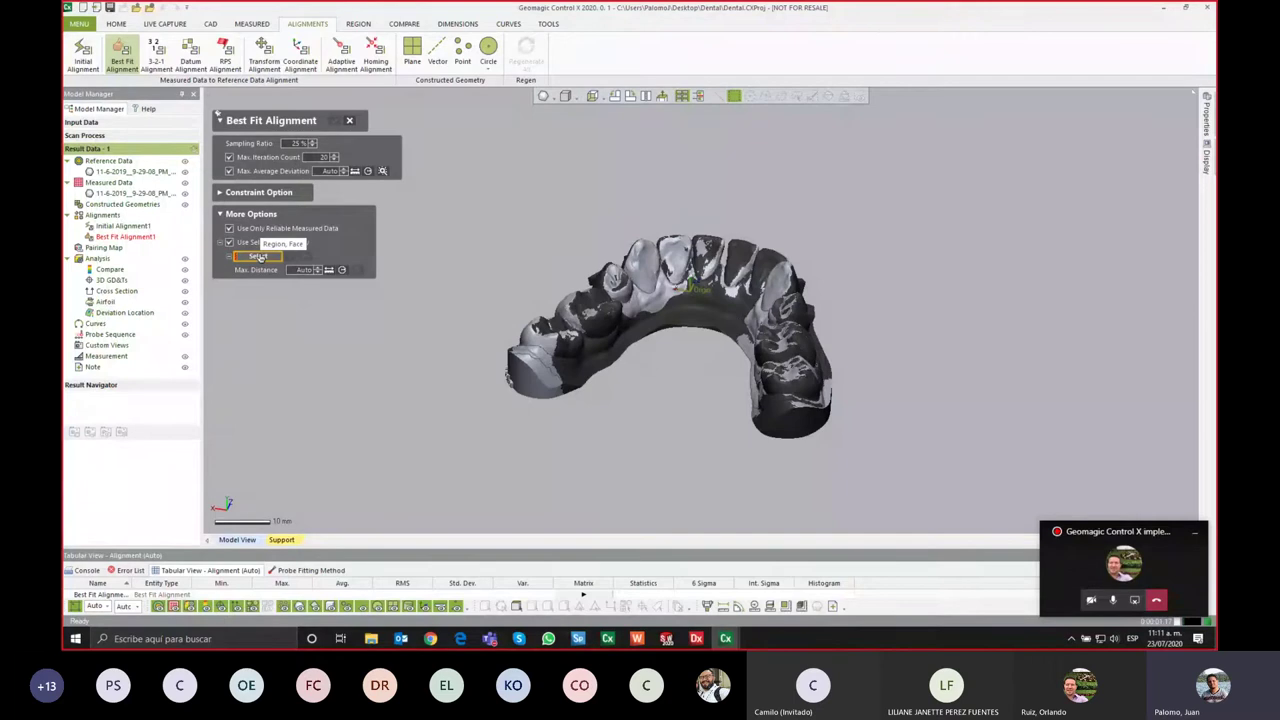
pyautogui.click(258, 257)
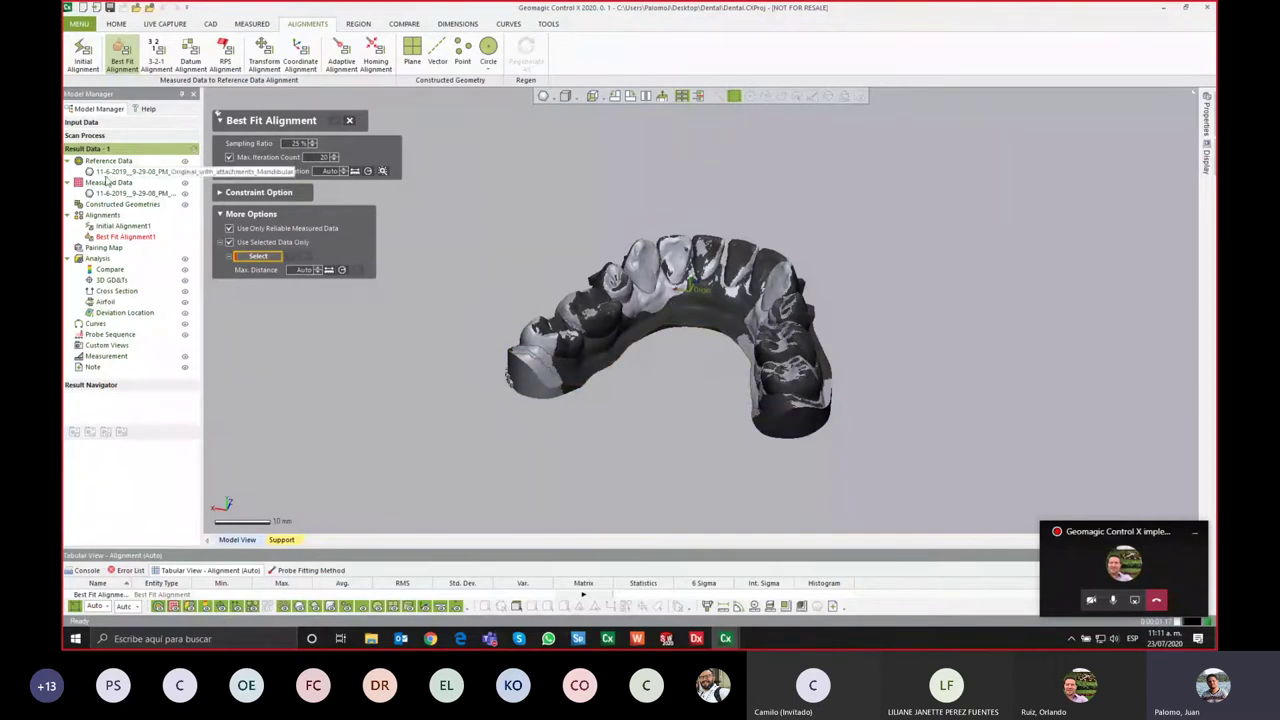
pyautogui.click(184, 193)
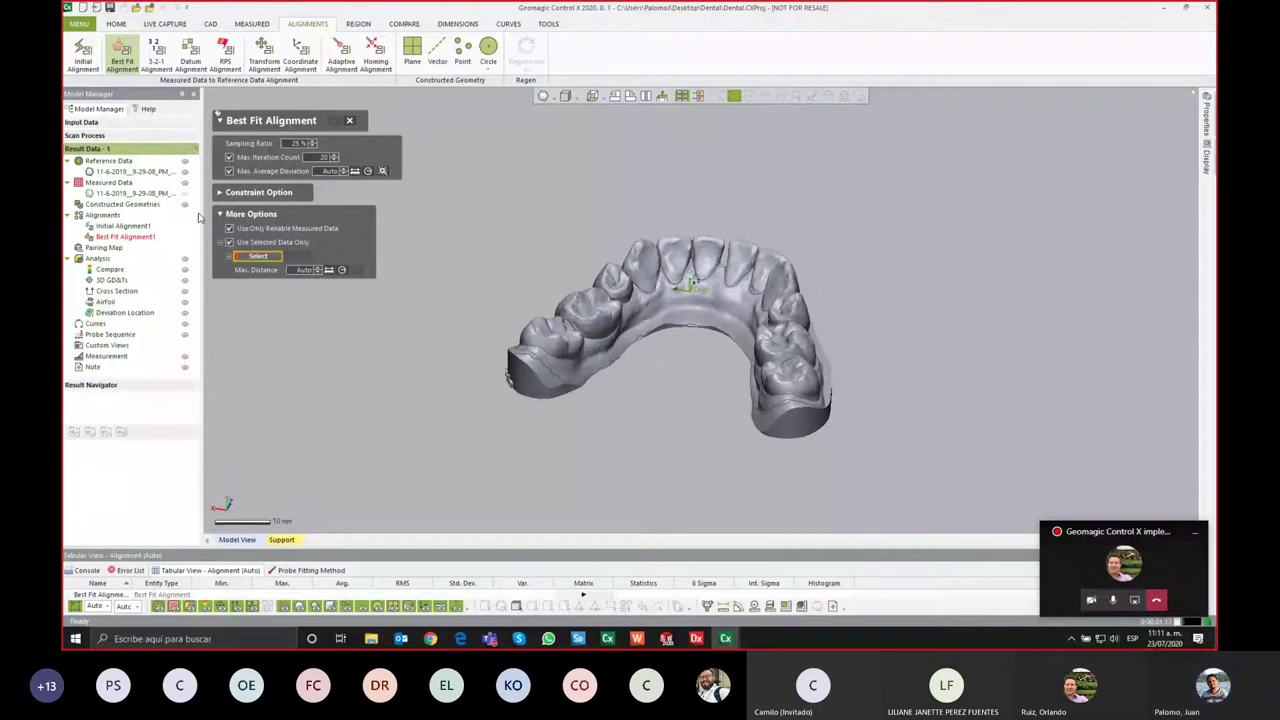
# Step: Select the measured scan region and apply Best Fit Alignment1, reaching 0.0123 RMS
pyautogui.moveTo(644, 354)
pyautogui.mouseDown(button='right')
pyautogui.moveTo(660, 296)
pyautogui.moveTo(780, 400)
pyautogui.moveTo(908, 423)
pyautogui.moveTo(487, 451)
pyautogui.moveTo(679, 372)
pyautogui.moveTo(737, 400)
pyautogui.moveTo(674, 345)
pyautogui.moveTo(826, 355)
pyautogui.mouseUp(button='right')
pyautogui.doubleClick(659, 306)
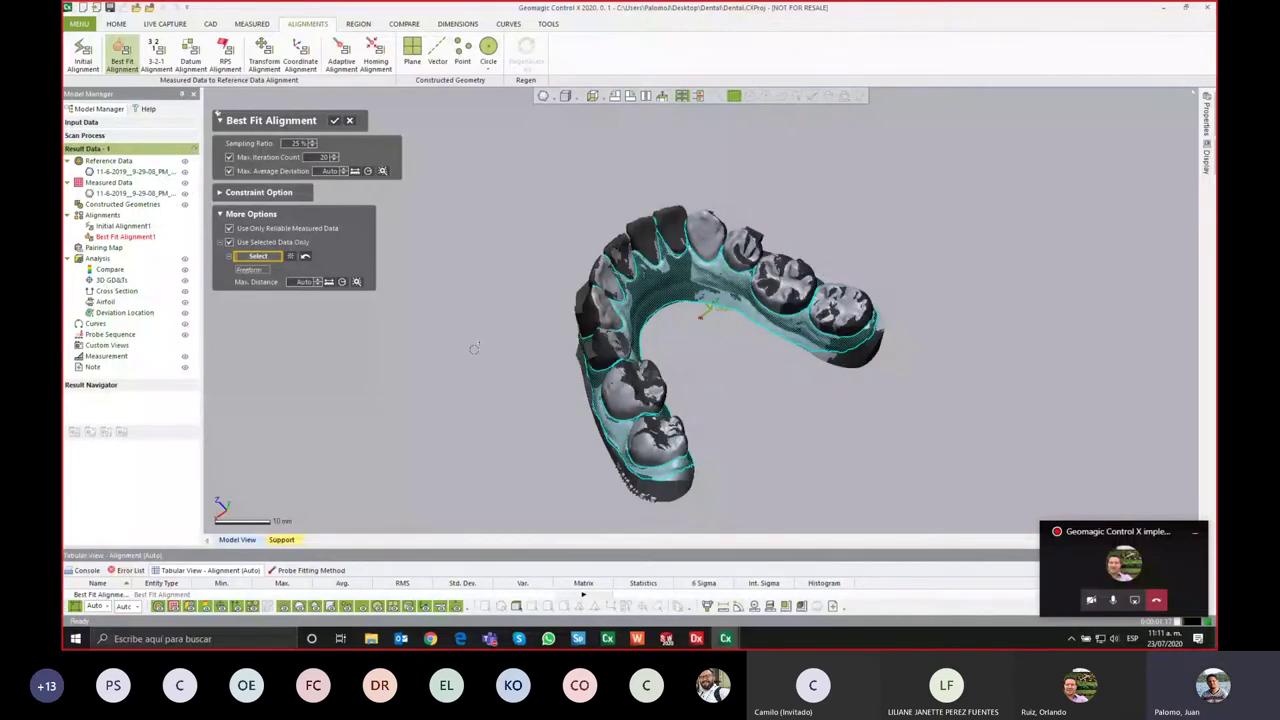
pyautogui.moveTo(490, 467); pyautogui.dragTo(789, 480, button='right')
pyautogui.moveTo(720, 385); pyautogui.dragTo(648, 442, button='right')
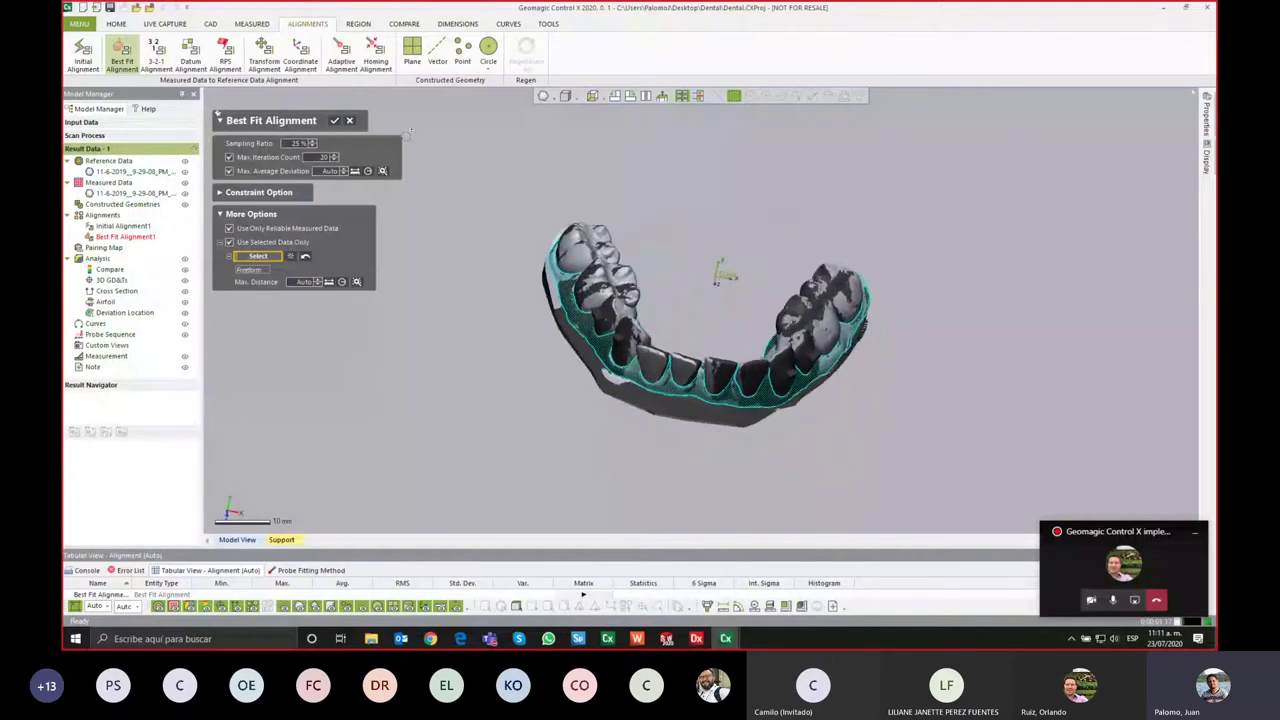
pyautogui.click(334, 120)
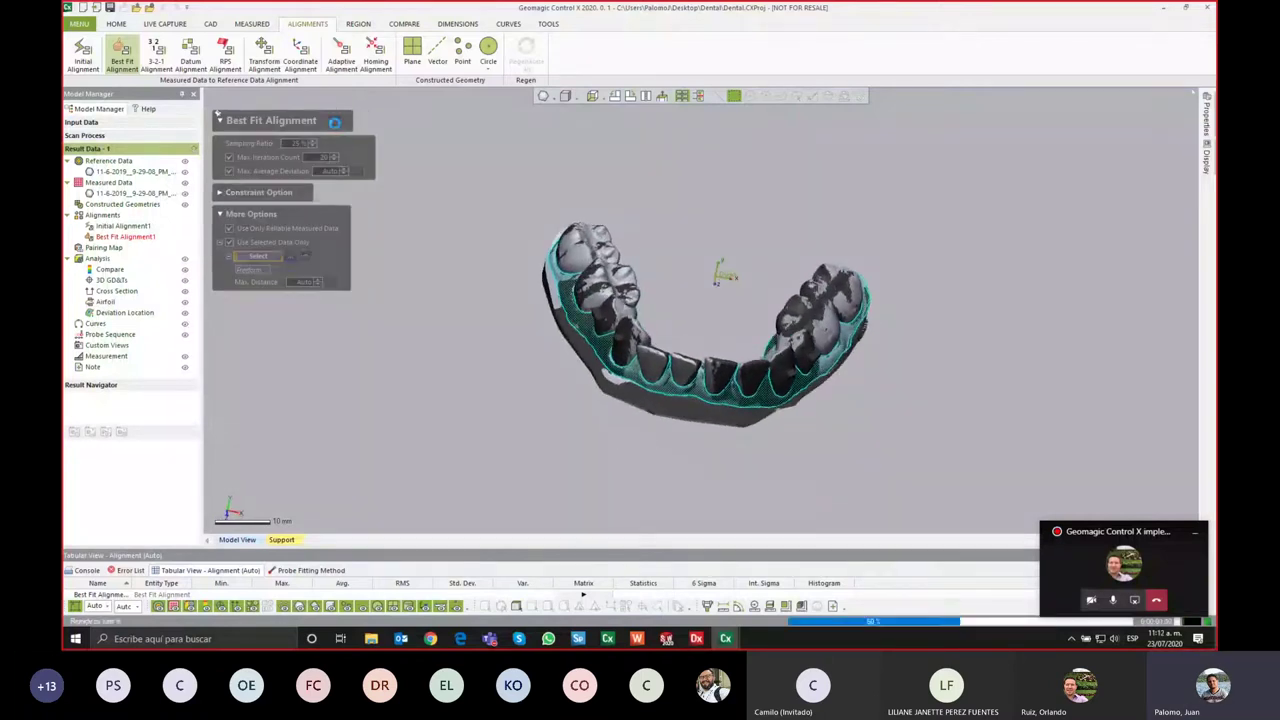
# Step: Rotate and zoom the aligned dental model, then switch to the Compare tools
pyautogui.click(575, 328)
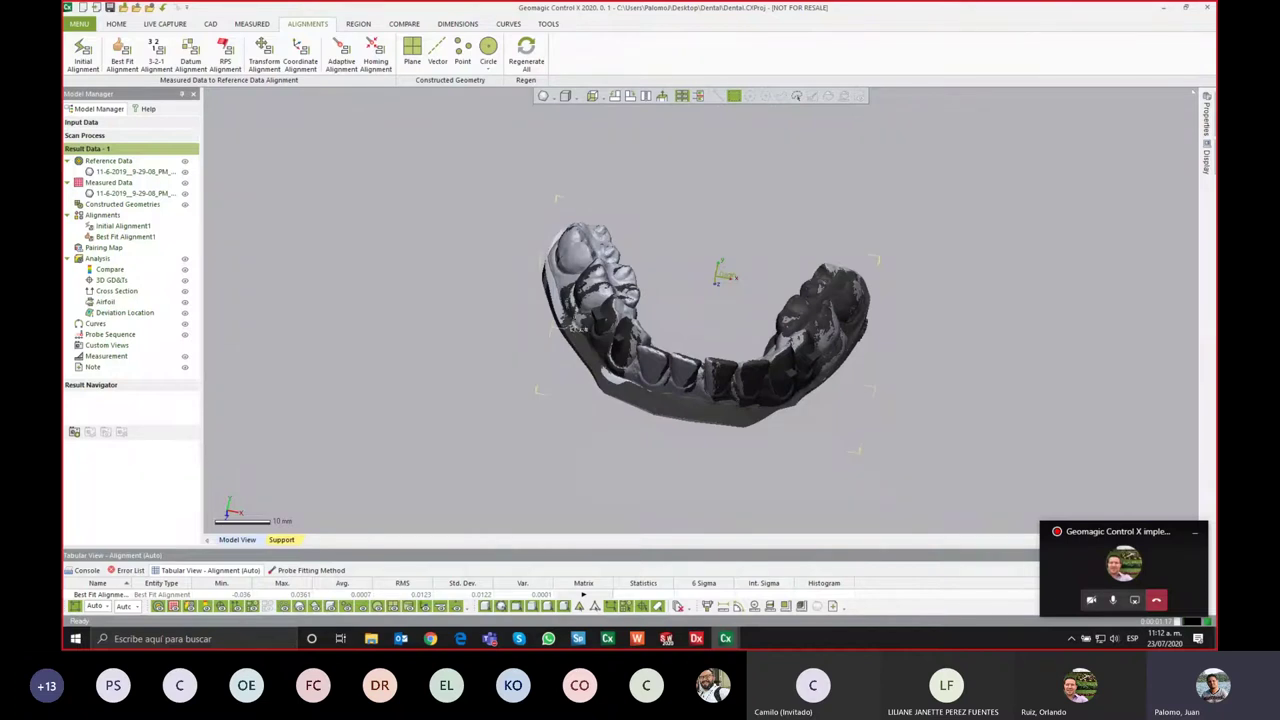
pyautogui.moveTo(575, 328); pyautogui.dragTo(520, 424, button='right')
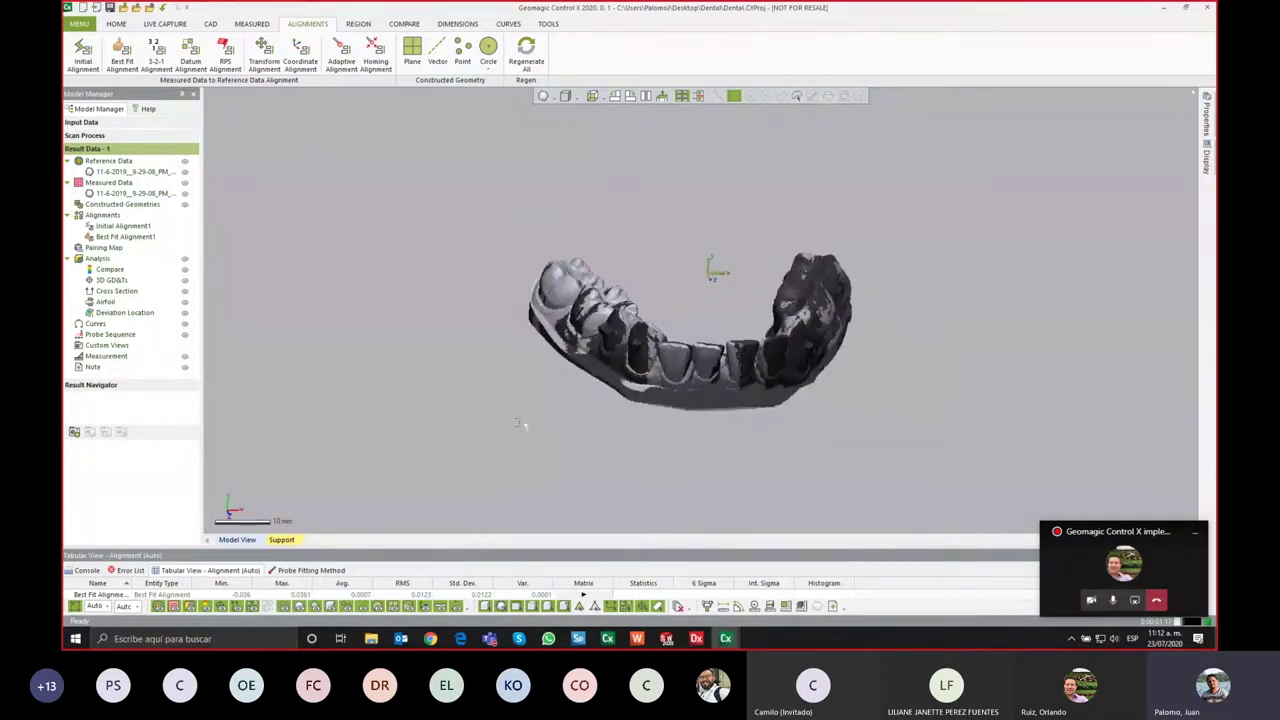
pyautogui.scroll(2, 540, 390)
pyautogui.scroll(3, 576, 318)
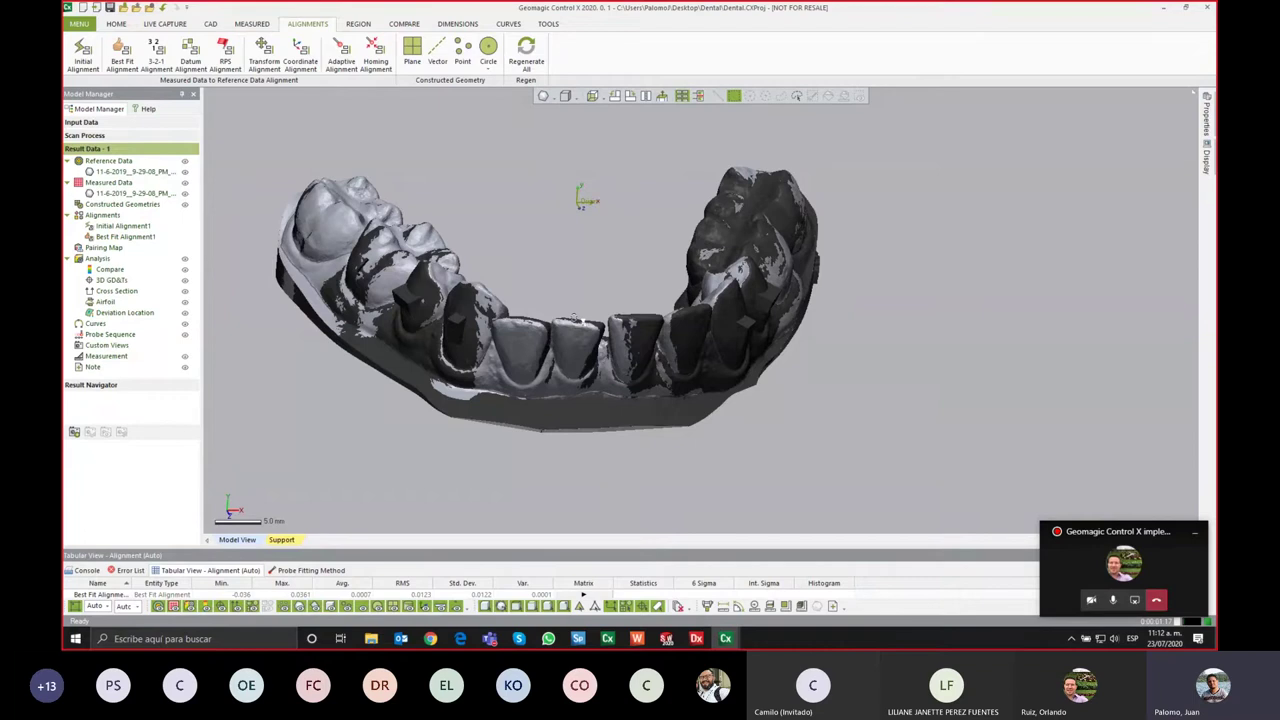
pyautogui.click(406, 26)
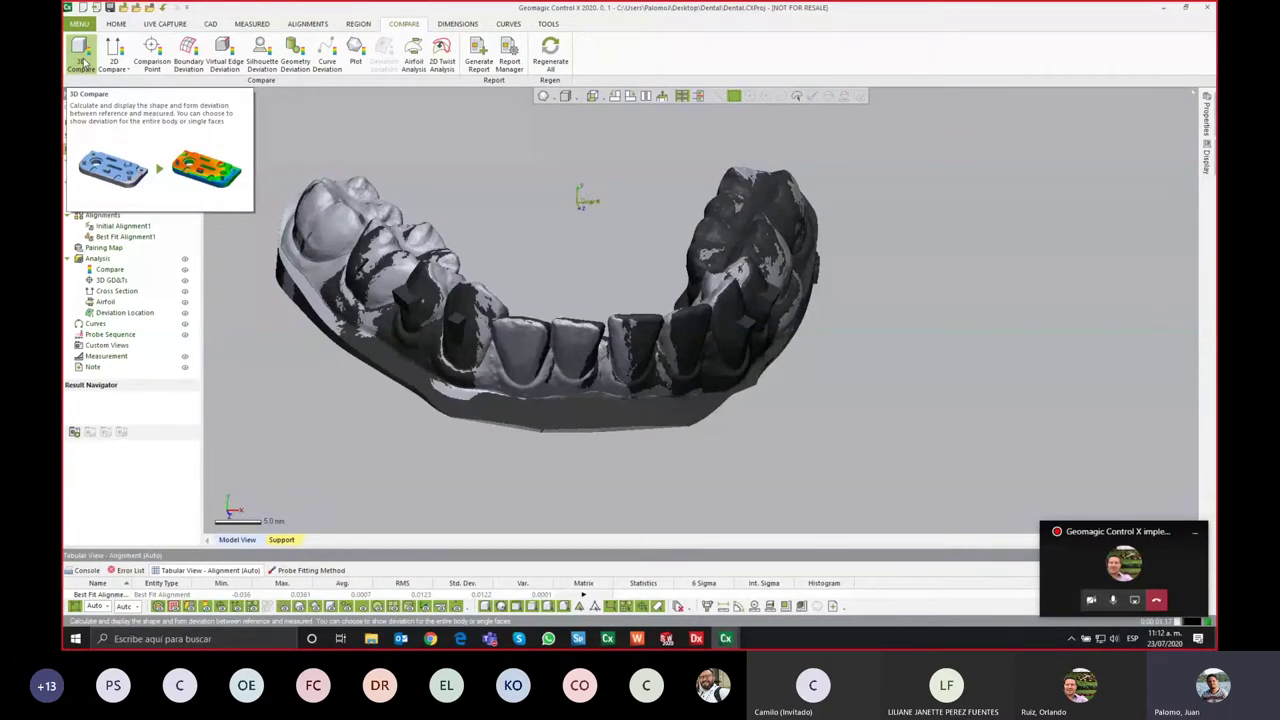
# Step: Run 3D Compare over the whole scan with Use Selected Data Only unchecked, creating 3D Compare1
pyautogui.click(84, 62)
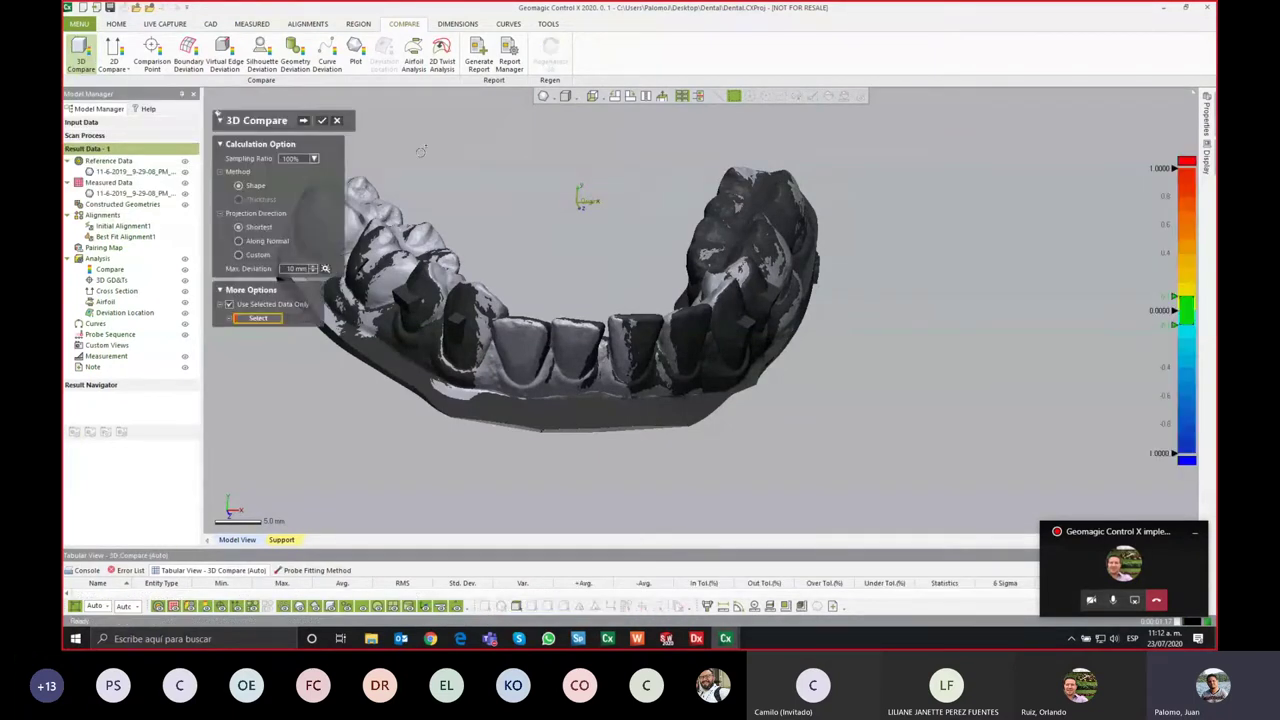
pyautogui.moveTo(421, 151); pyautogui.dragTo(619, 164, button='right')
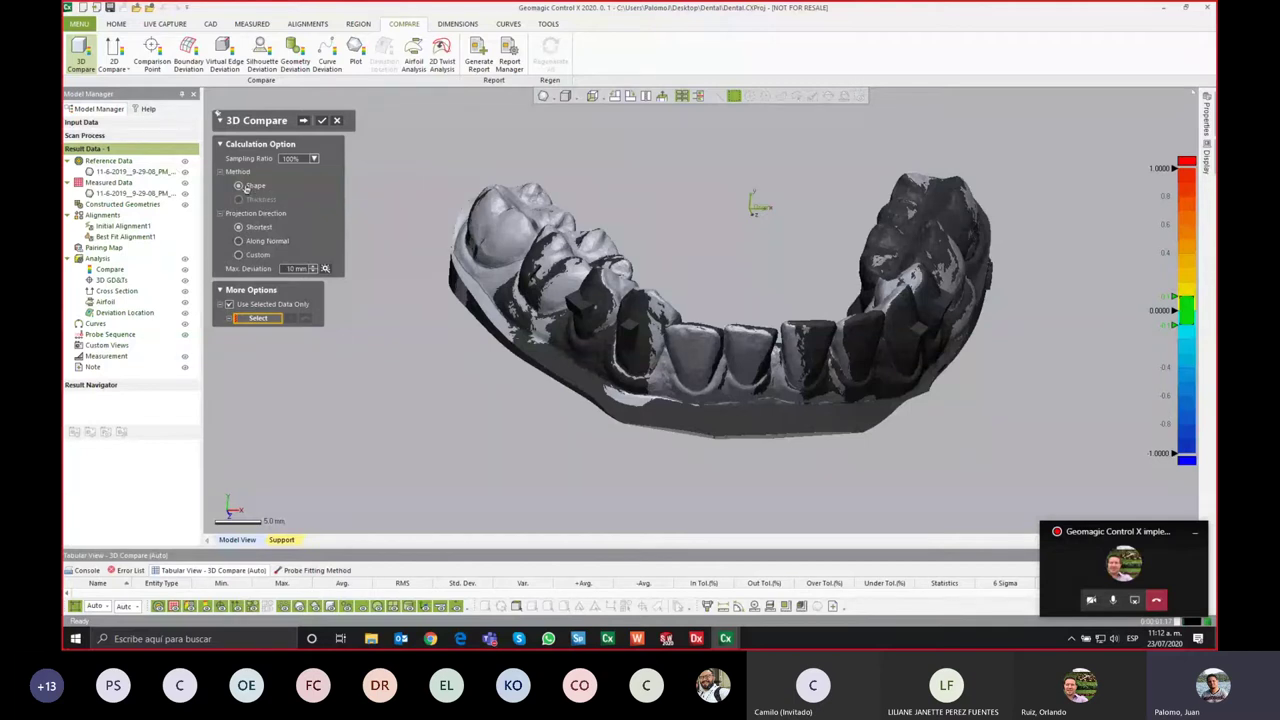
pyautogui.click(230, 304)
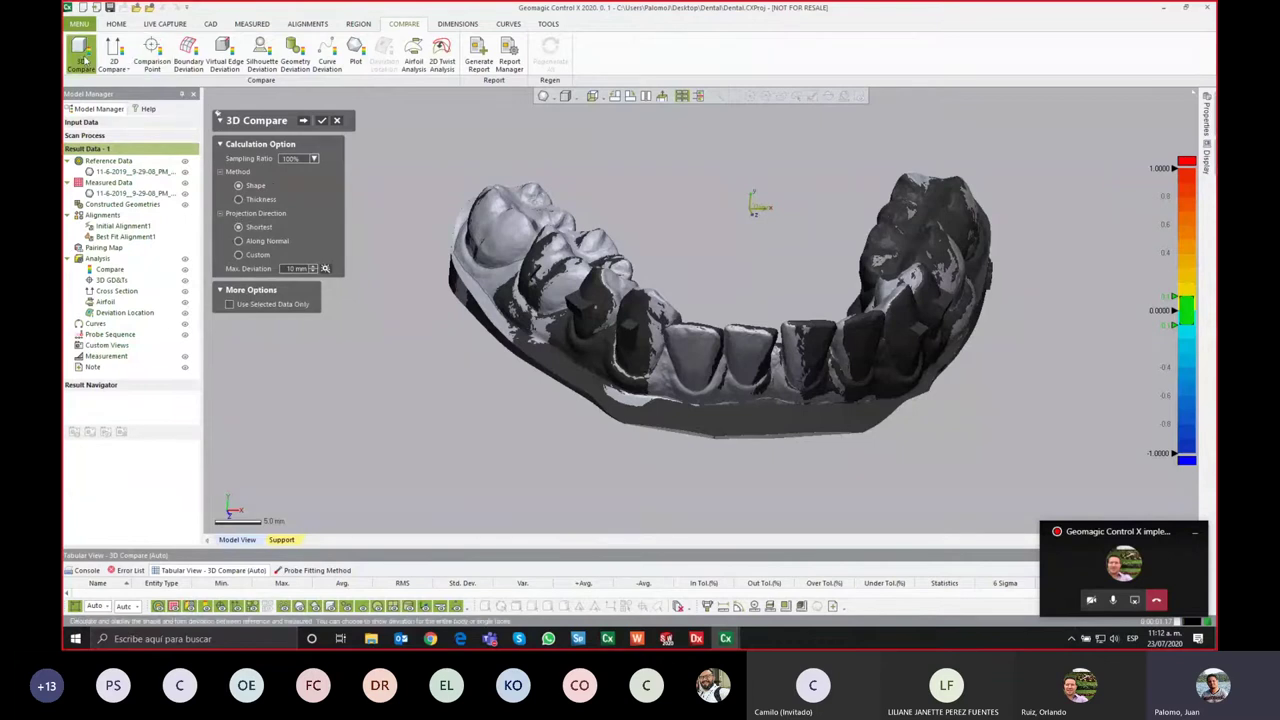
pyautogui.click(303, 121)
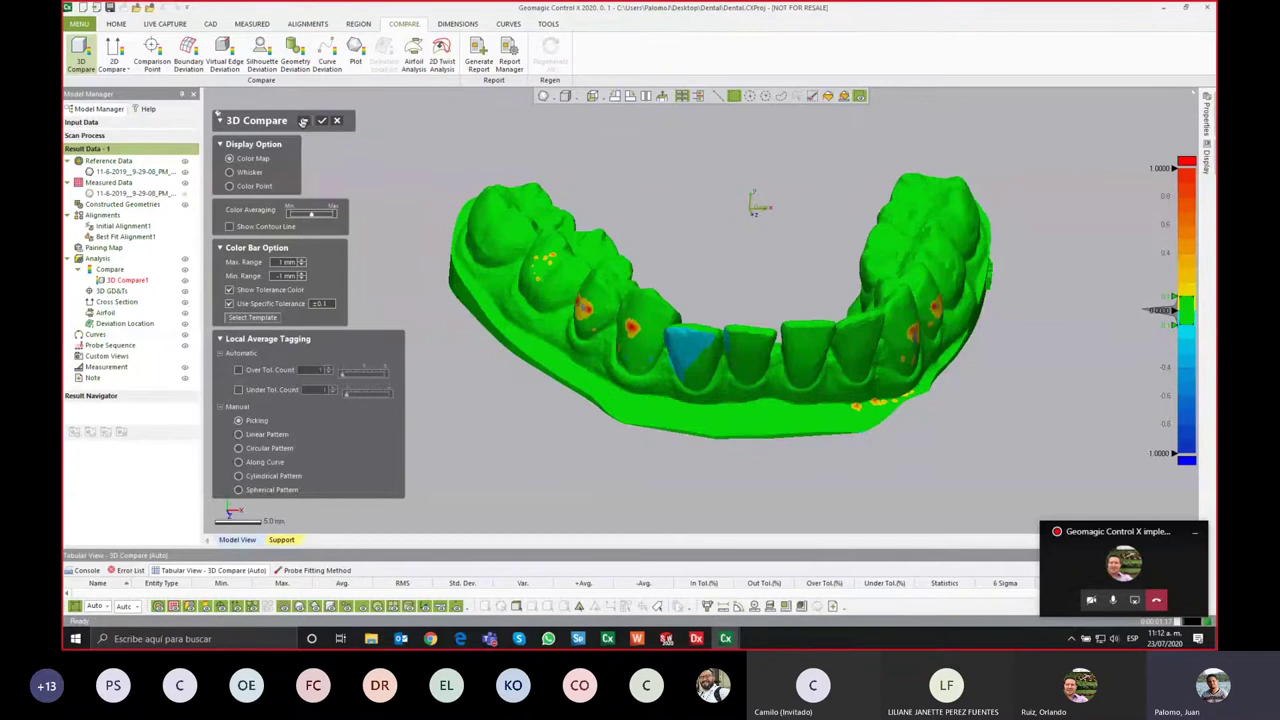
pyautogui.click(303, 120)
pyautogui.scroll(3, 643, 431)
pyautogui.scroll(3, 643, 431)
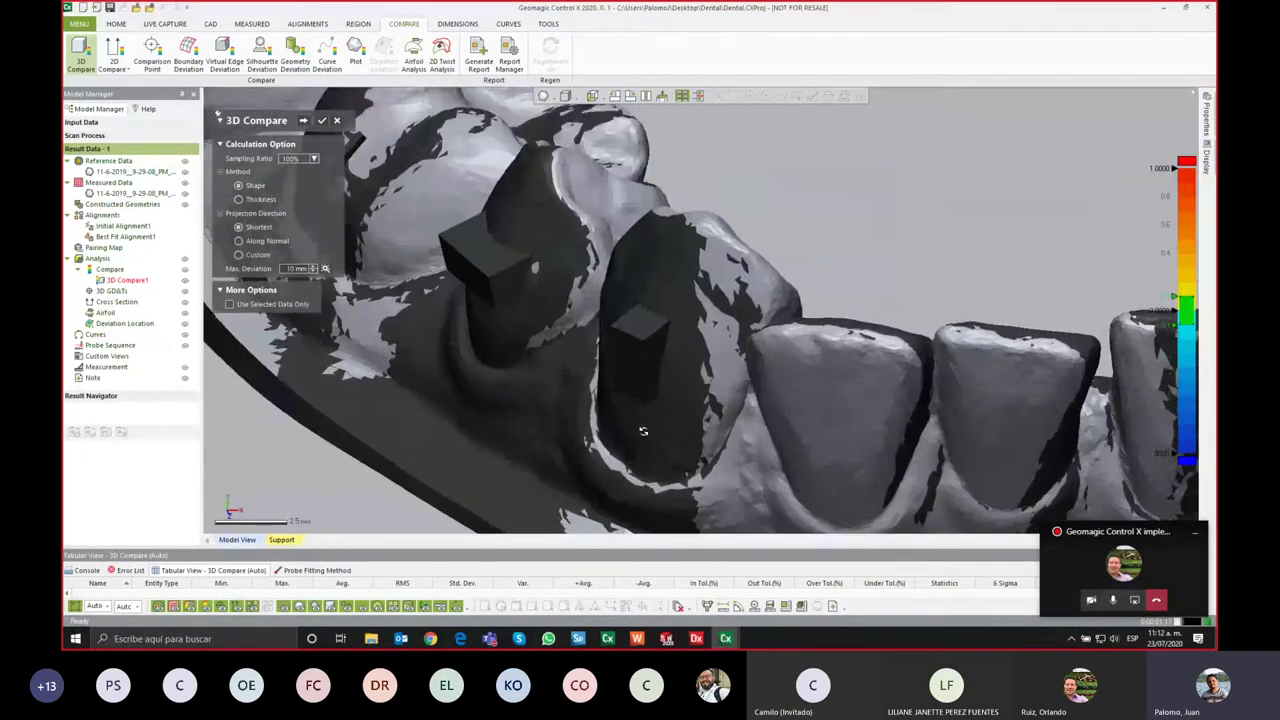
pyautogui.moveTo(643, 431); pyautogui.dragTo(578, 227, button='right')
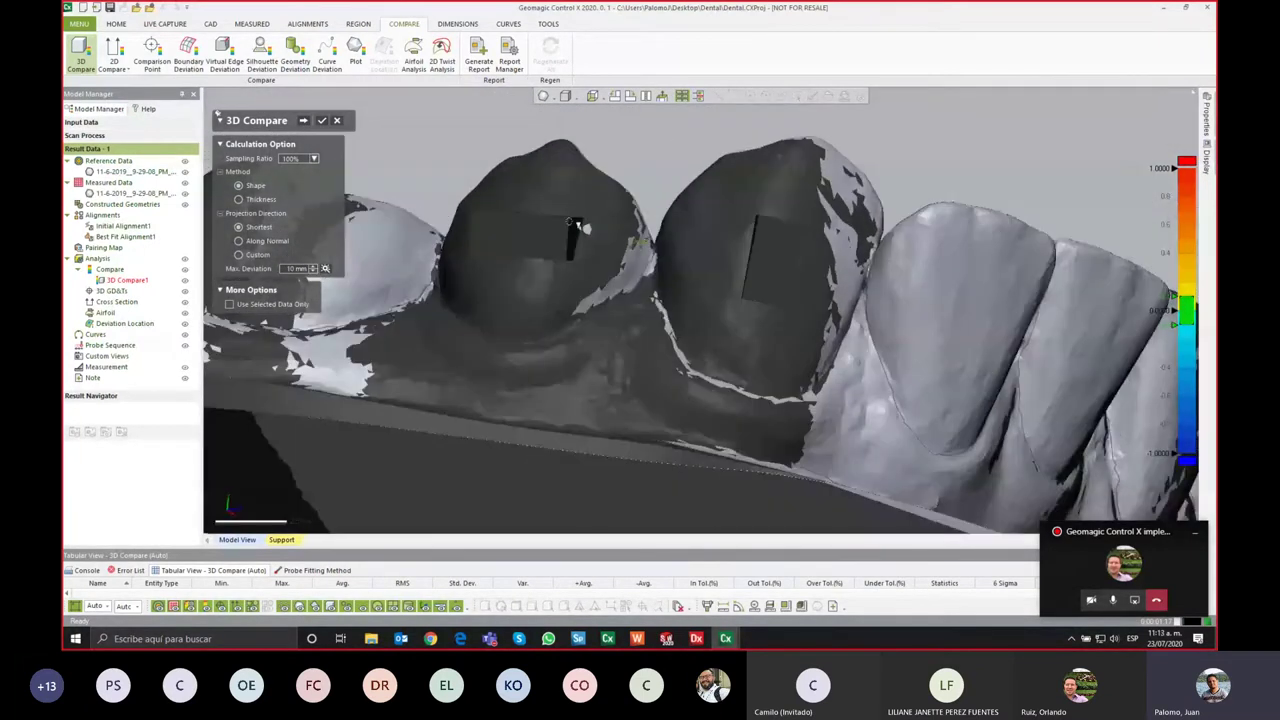
pyautogui.moveTo(578, 227); pyautogui.dragTo(592, 323, button='right')
pyautogui.moveTo(832, 312)
pyautogui.mouseDown(button='right')
pyautogui.moveTo(718, 360)
pyautogui.moveTo(686, 338)
pyautogui.moveTo(593, 345)
pyautogui.mouseUp(button='right')
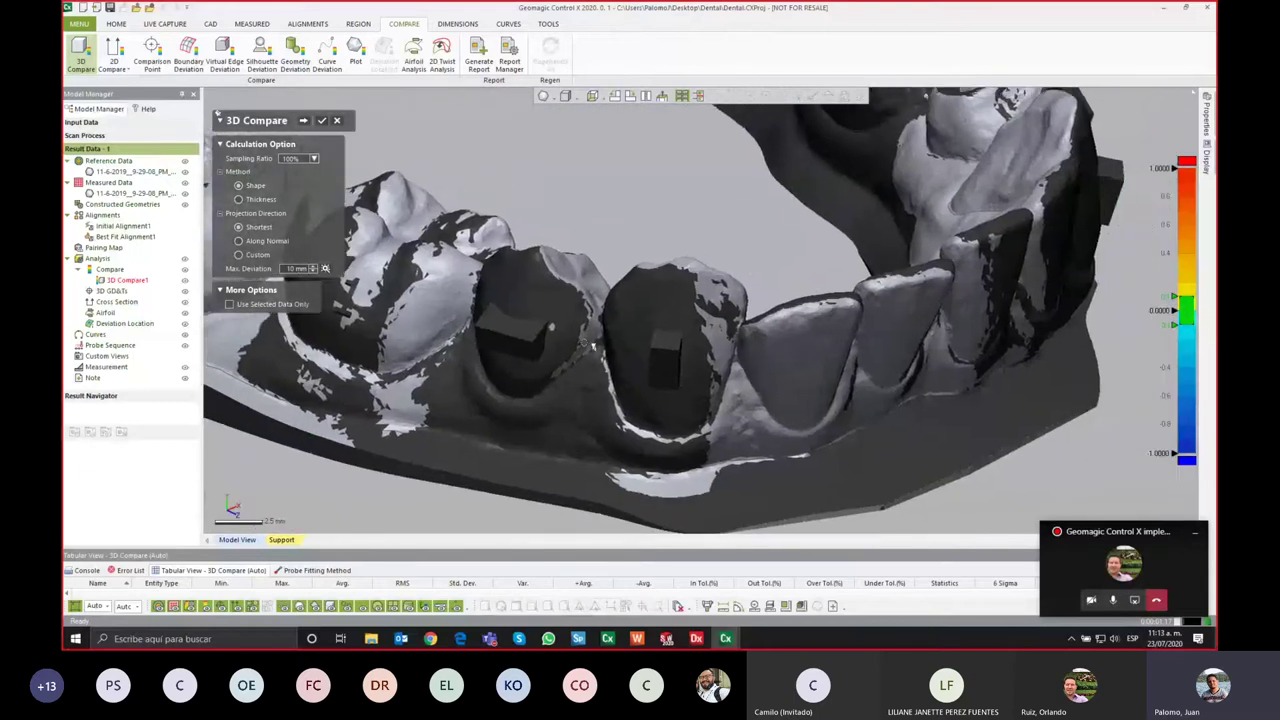
pyautogui.click(184, 195)
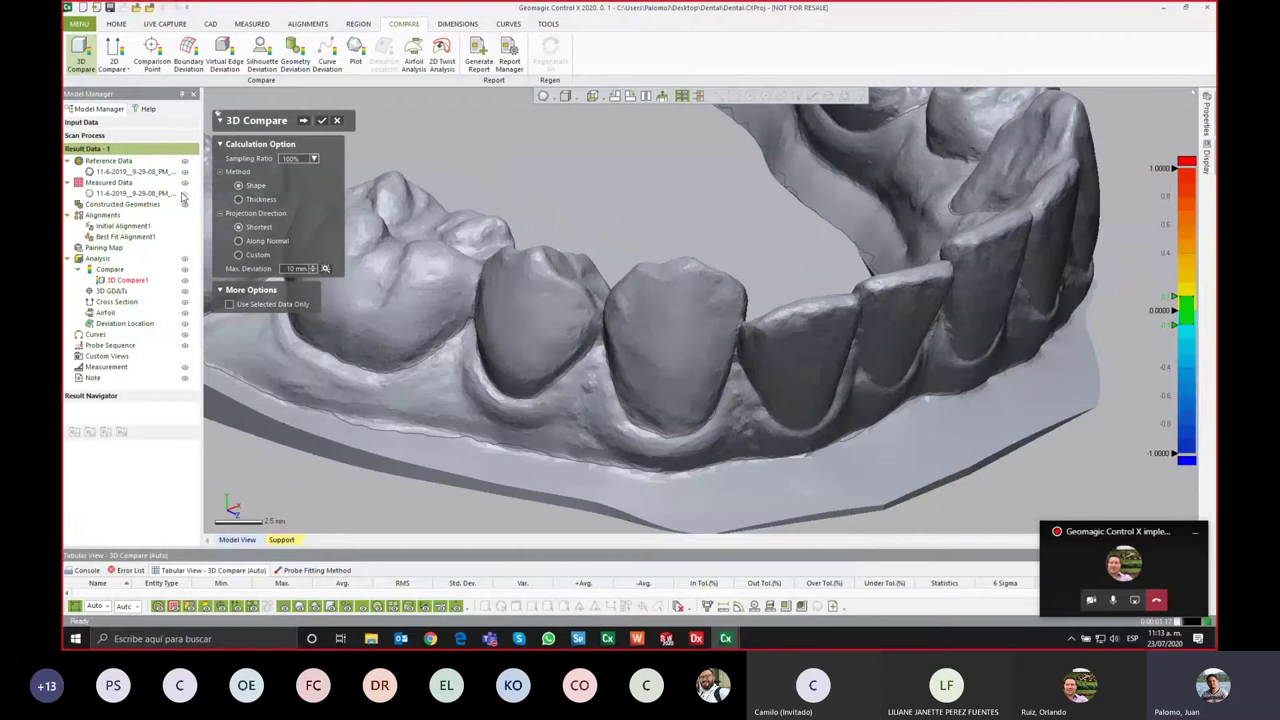
pyautogui.click(184, 195)
pyautogui.moveTo(230, 250)
pyautogui.mouseDown(button='right')
pyautogui.moveTo(405, 302)
pyautogui.moveTo(497, 243)
pyautogui.mouseUp(button='right')
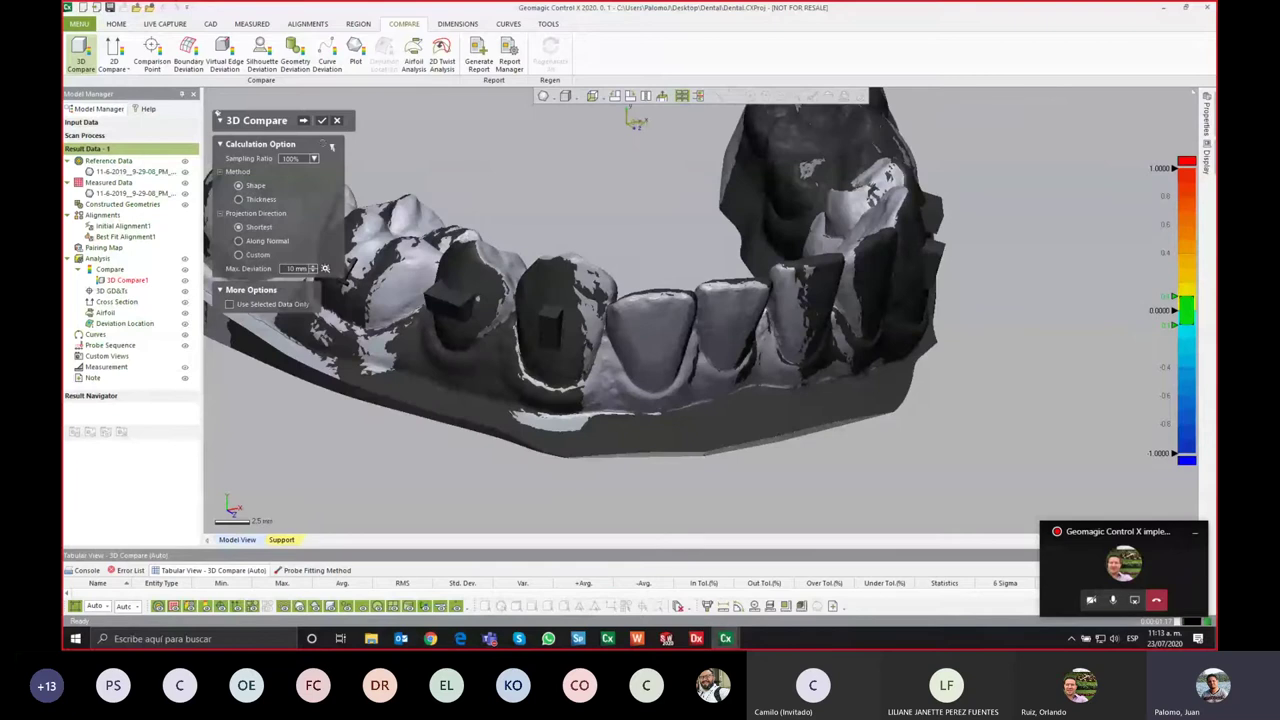
pyautogui.click(303, 120)
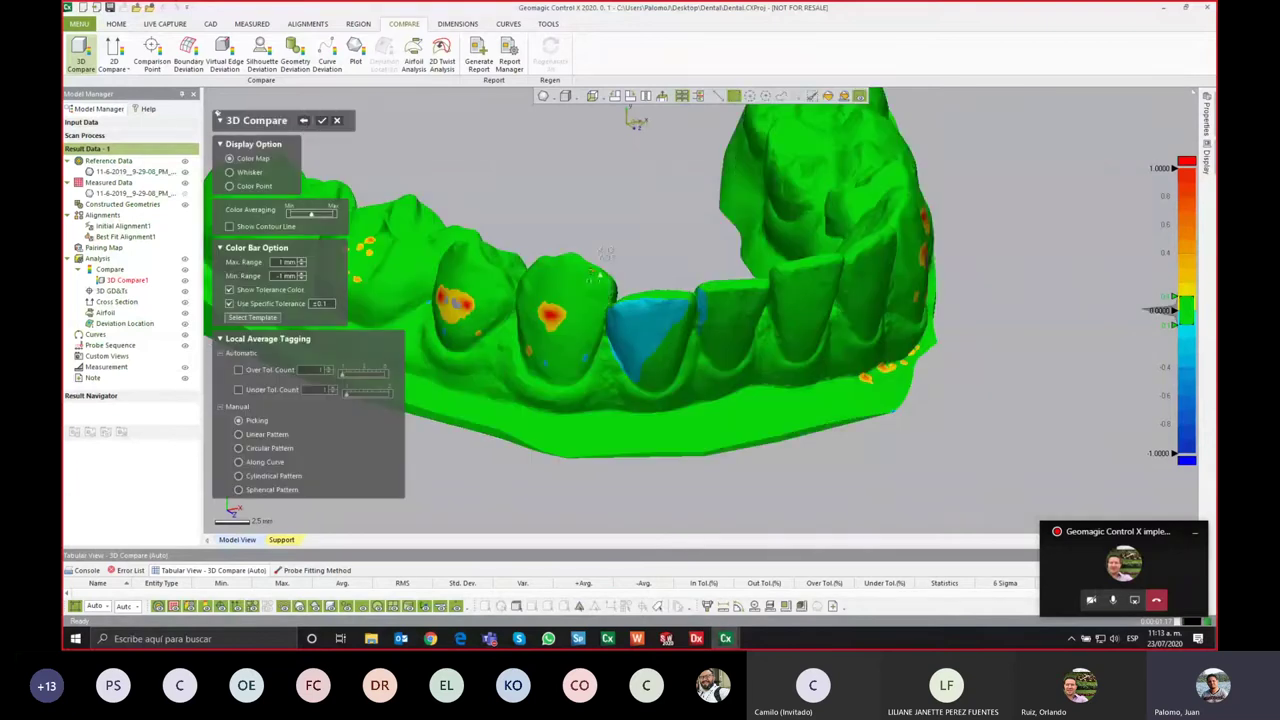
# Step: Set the color map tolerance to ±0.1 mm and tilt the arch to show the tooth tops
pyautogui.moveTo(604, 253); pyautogui.dragTo(596, 164, button='right')
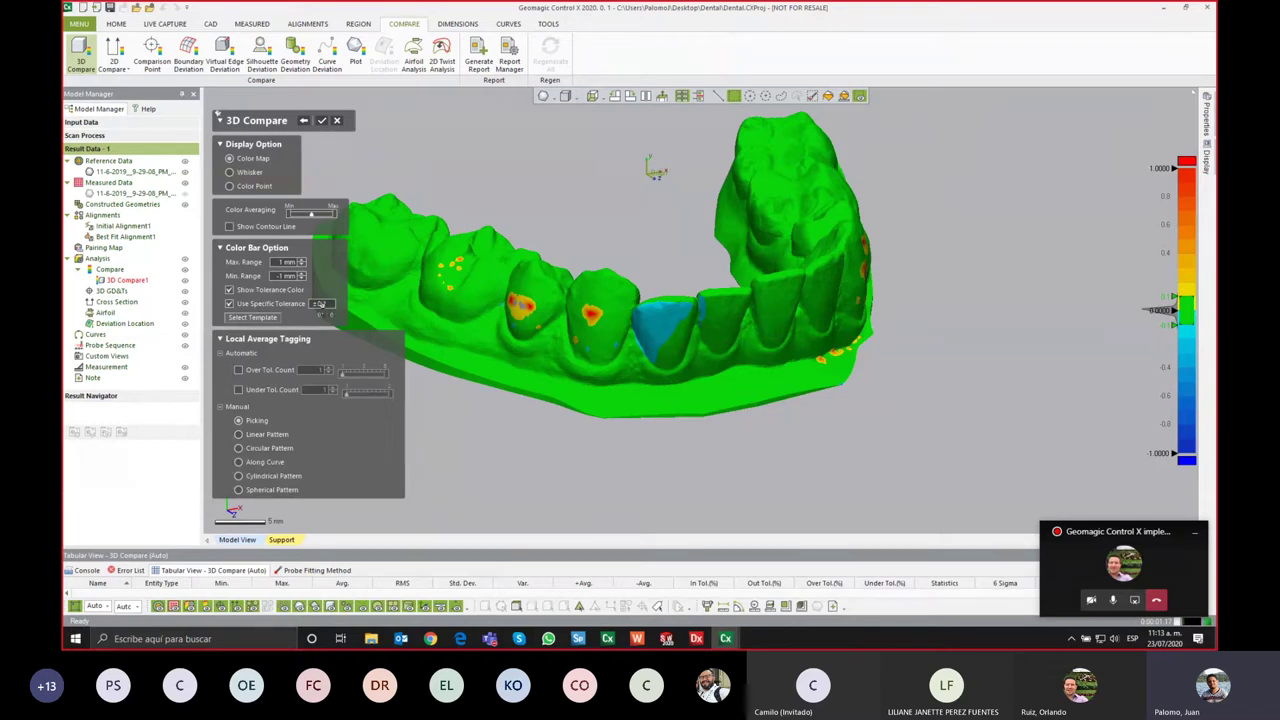
pyautogui.doubleClick(321, 304)
pyautogui.click(330, 304)
pyautogui.press('Return')
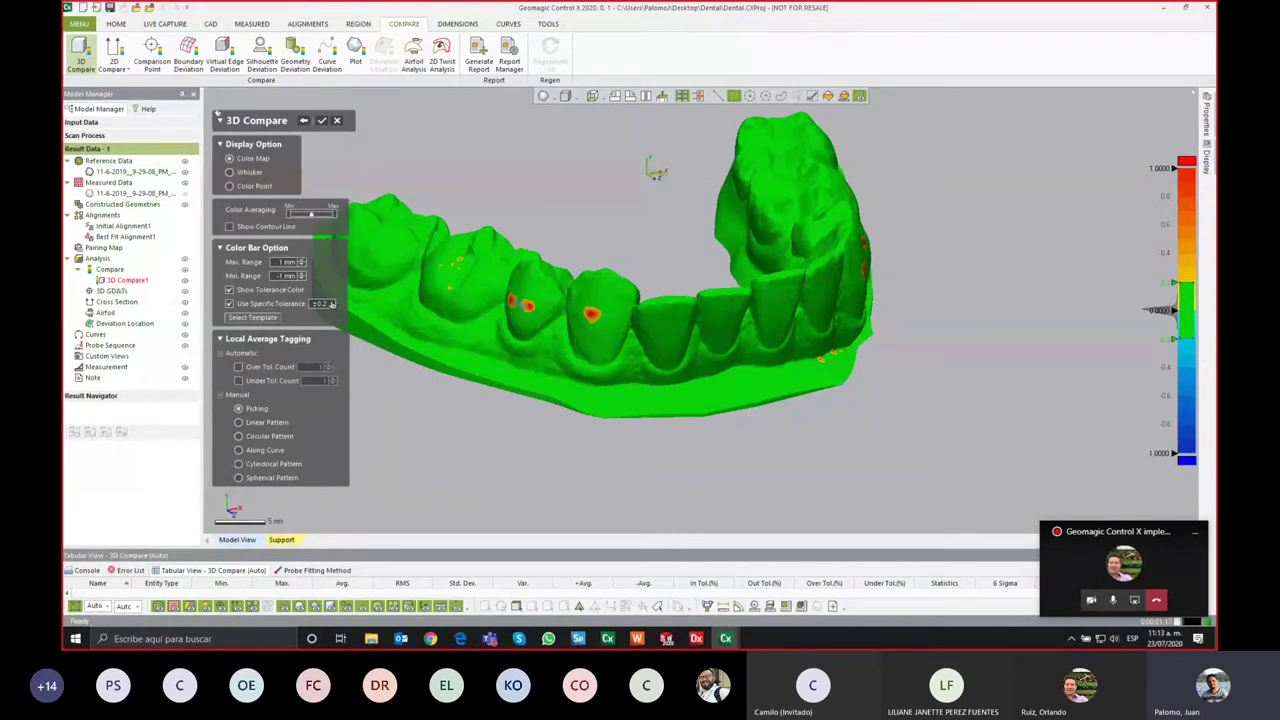
pyautogui.doubleClick(331, 304)
pyautogui.press('BackSpace')
pyautogui.write('1')
pyautogui.press('Return')
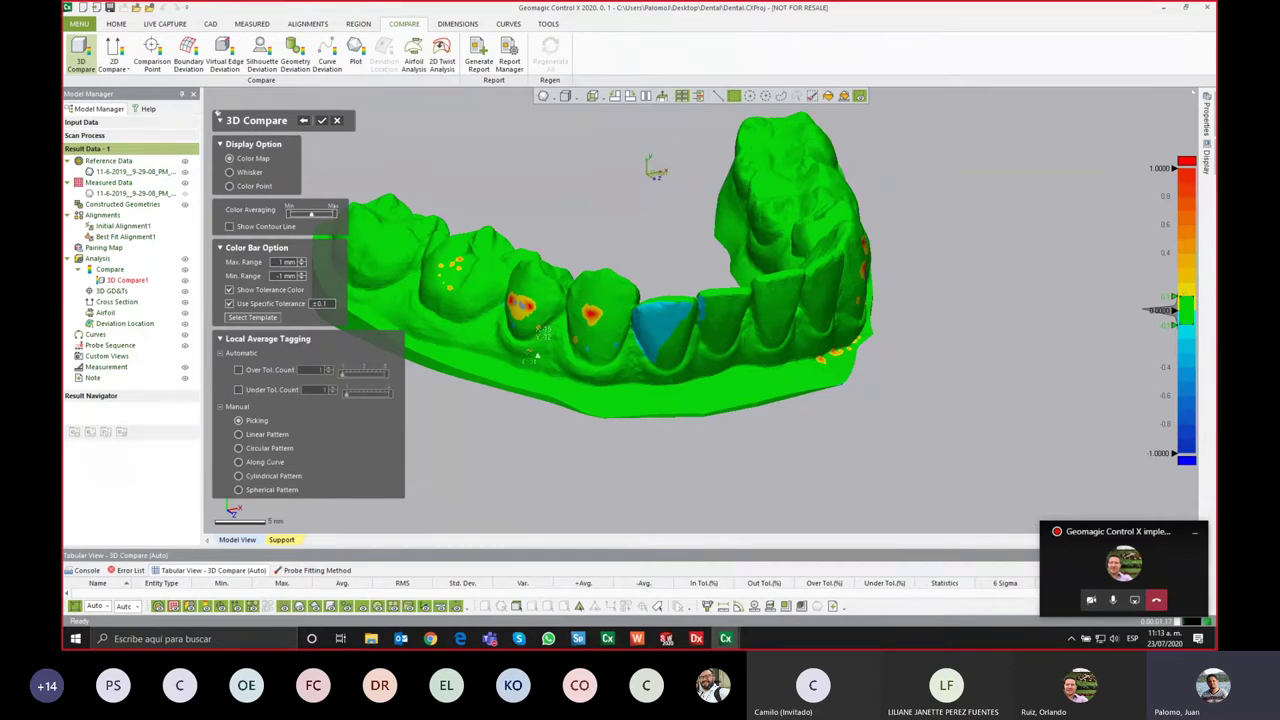
pyautogui.moveTo(537, 355); pyautogui.dragTo(879, 313, button='right')
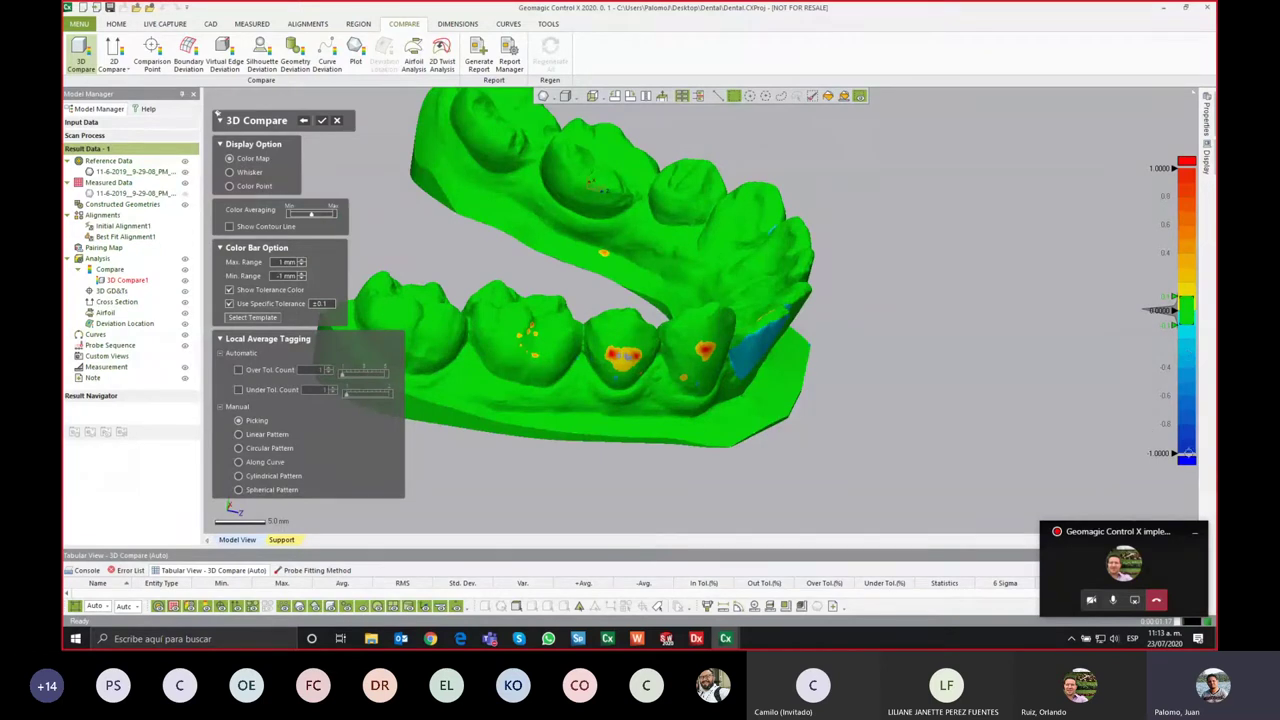
pyautogui.moveTo(935, 363)
pyautogui.mouseDown(button='right')
pyautogui.moveTo(678, 322)
pyautogui.moveTo(661, 348)
pyautogui.moveTo(665, 317)
pyautogui.moveTo(706, 308)
pyautogui.mouseUp(button='right')
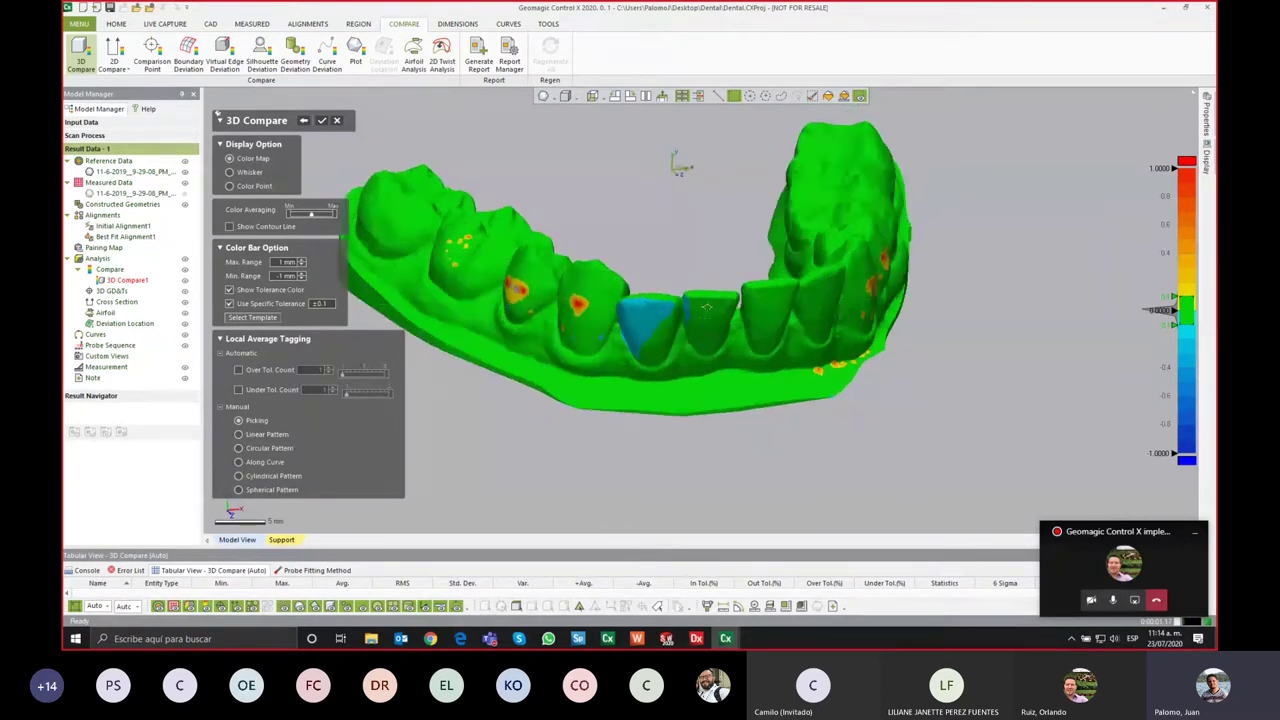
pyautogui.click(251, 174)
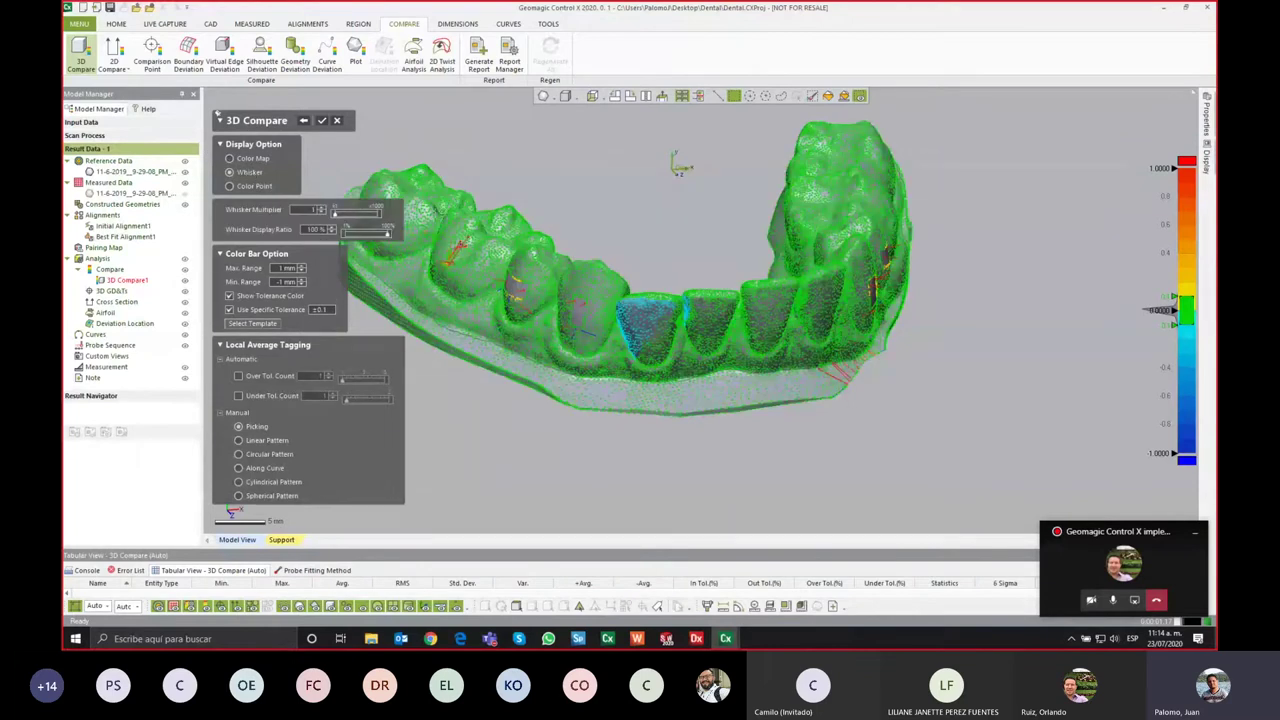
pyautogui.moveTo(672, 420)
pyautogui.mouseDown(button='right')
pyautogui.moveTo(676, 492)
pyautogui.moveTo(676, 470)
pyautogui.mouseUp(button='right')
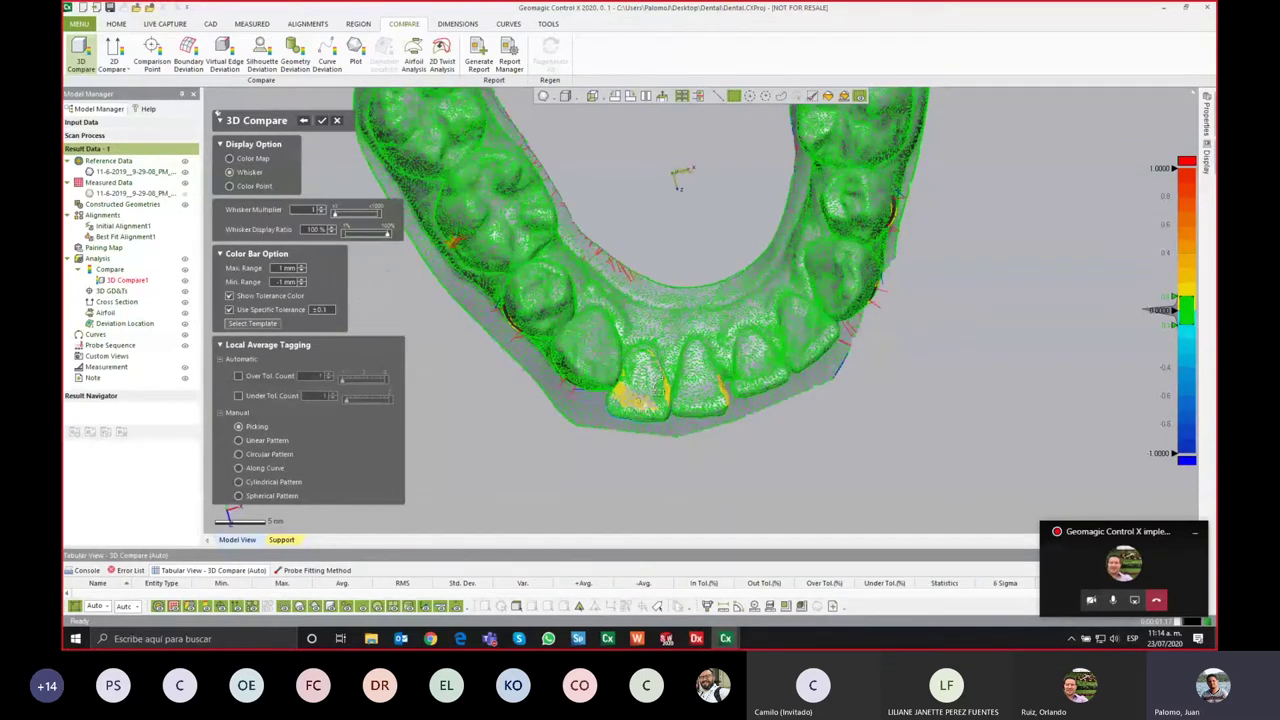
pyautogui.scroll(5, 668, 250)
pyautogui.scroll(2, 658, 320)
pyautogui.scroll(2, 658, 320)
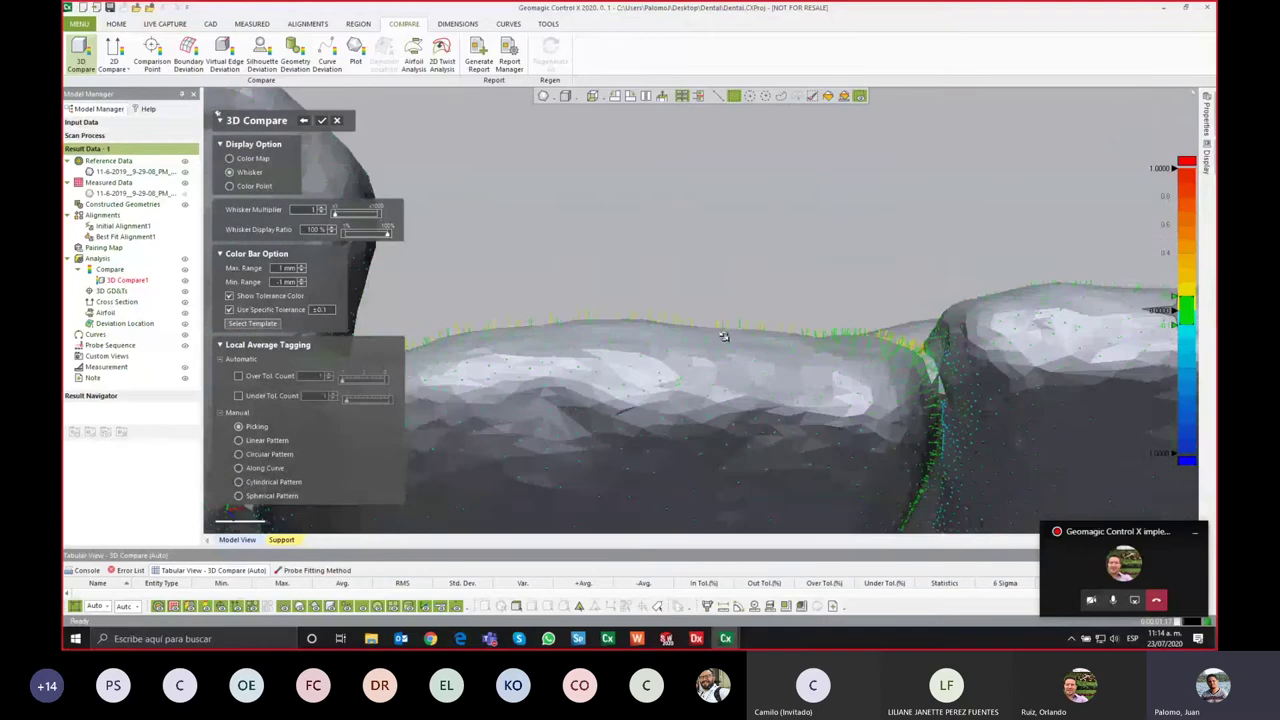
pyautogui.scroll(3, 640, 325)
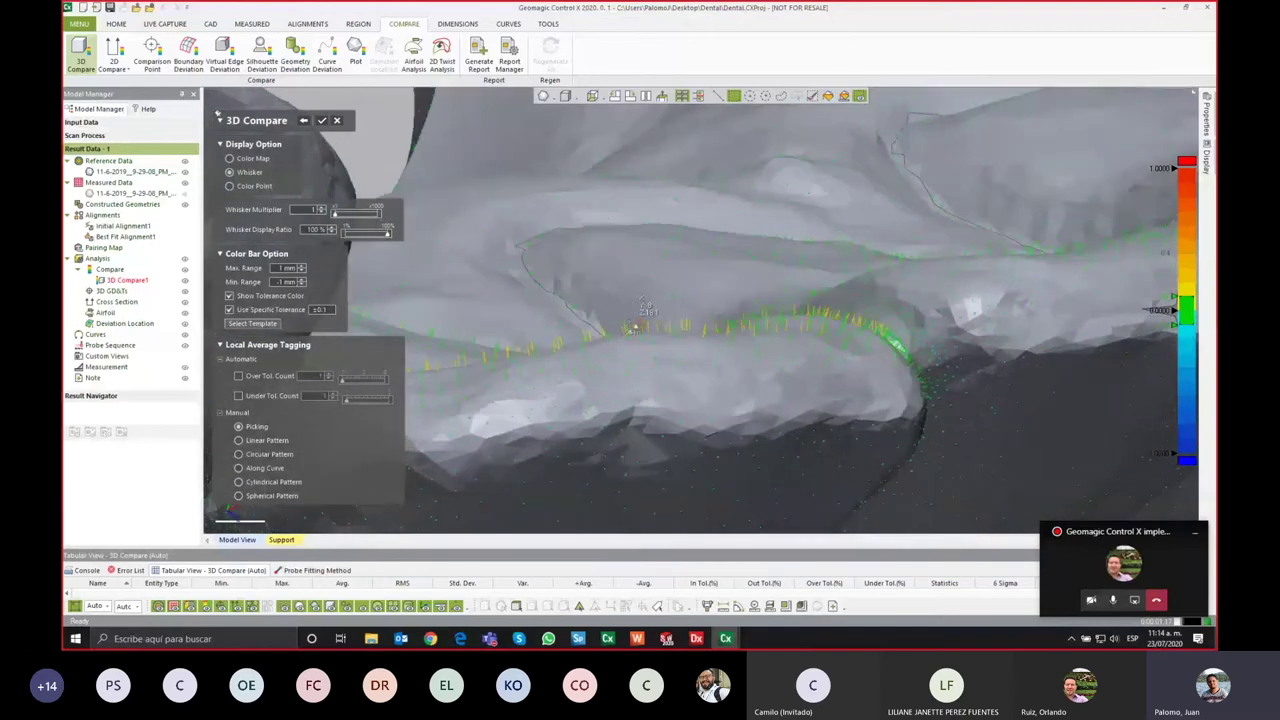
pyautogui.click(243, 188)
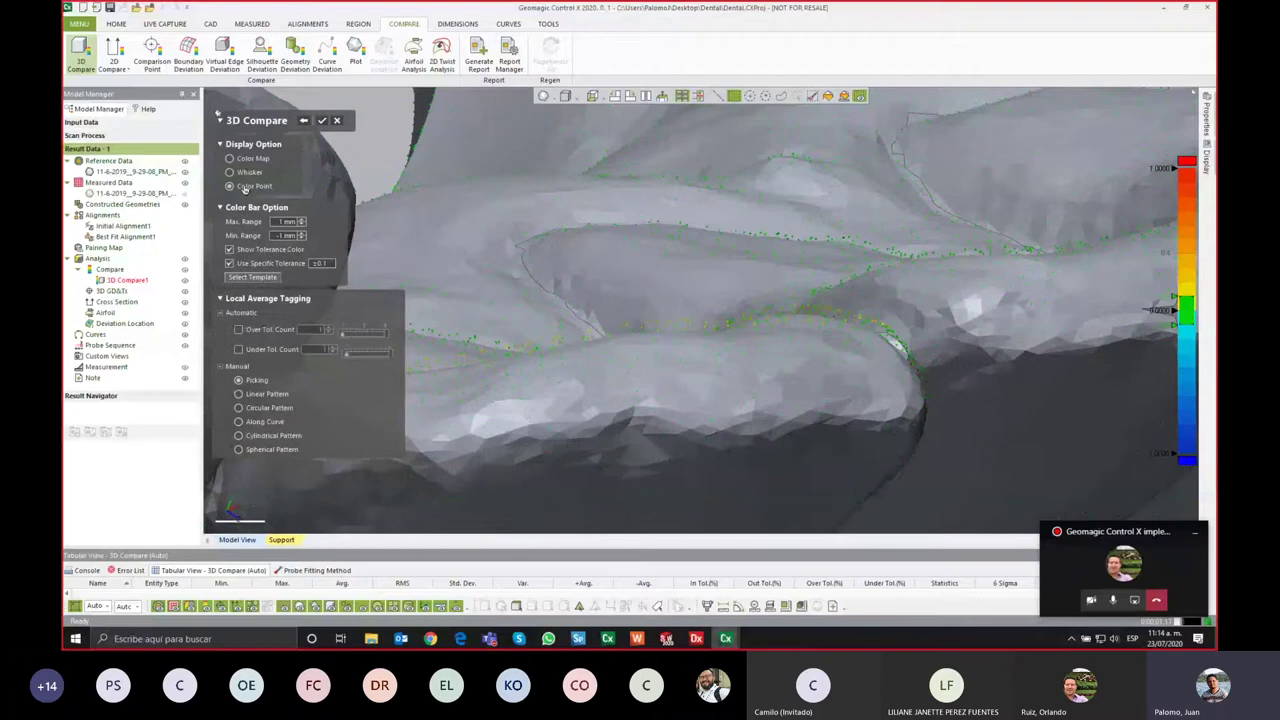
pyautogui.moveTo(644, 386)
pyautogui.mouseDown(button='right')
pyautogui.moveTo(640, 322)
pyautogui.moveTo(750, 345)
pyautogui.moveTo(640, 258)
pyautogui.moveTo(663, 317)
pyautogui.mouseUp(button='right')
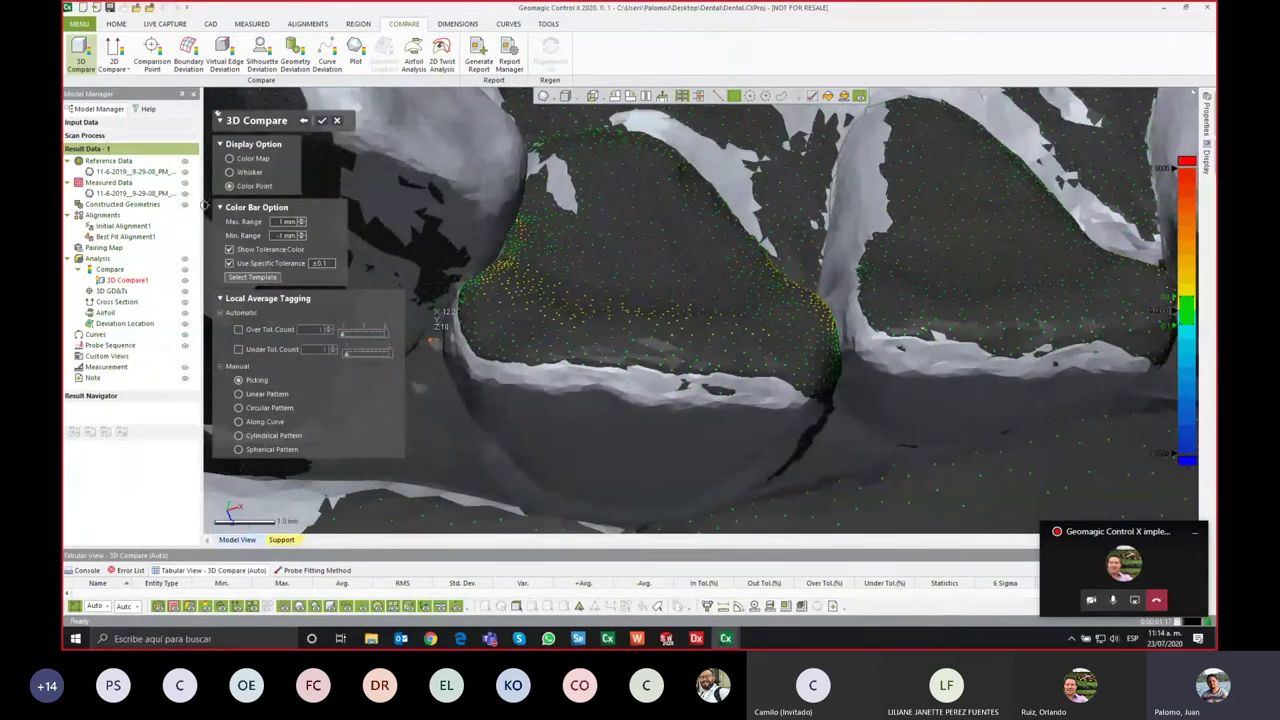
pyautogui.moveTo(734, 366); pyautogui.dragTo(772, 364, button='right')
pyautogui.moveTo(677, 310); pyautogui.dragTo(688, 342, button='right')
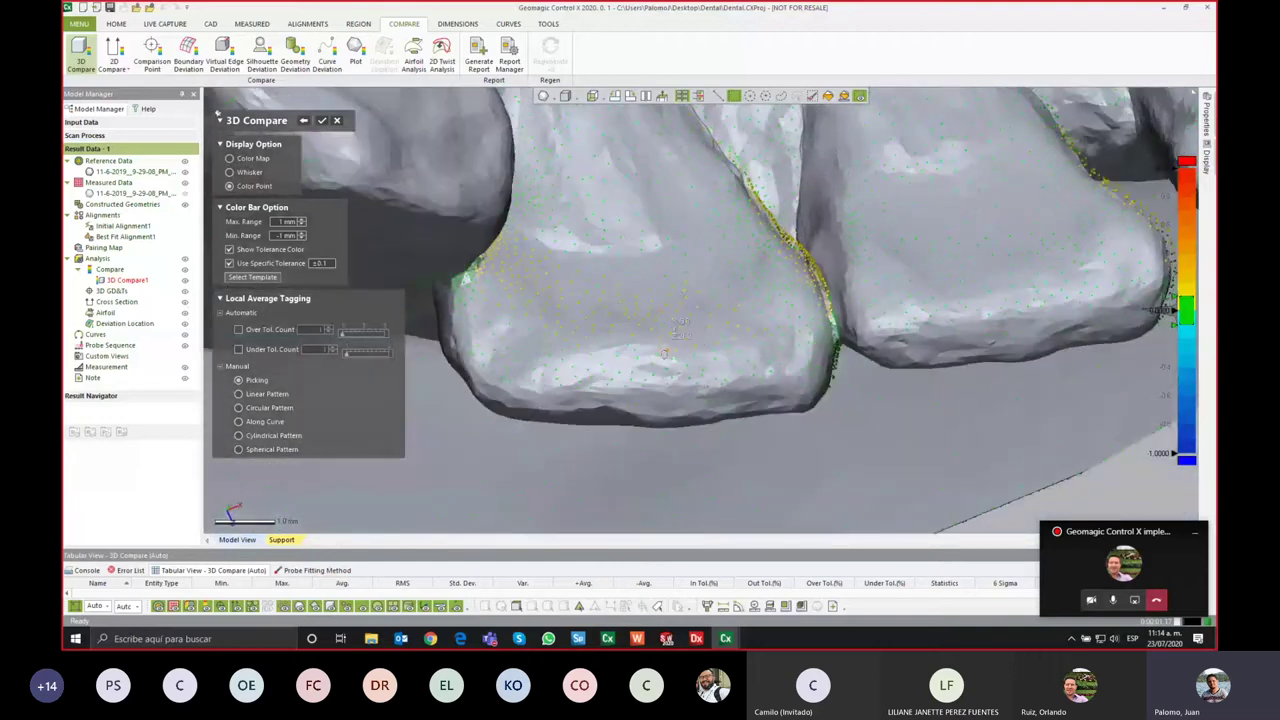
pyautogui.moveTo(685, 340)
pyautogui.mouseDown(button='right')
pyautogui.moveTo(655, 310)
pyautogui.moveTo(631, 205)
pyautogui.moveTo(652, 249)
pyautogui.mouseUp(button='right')
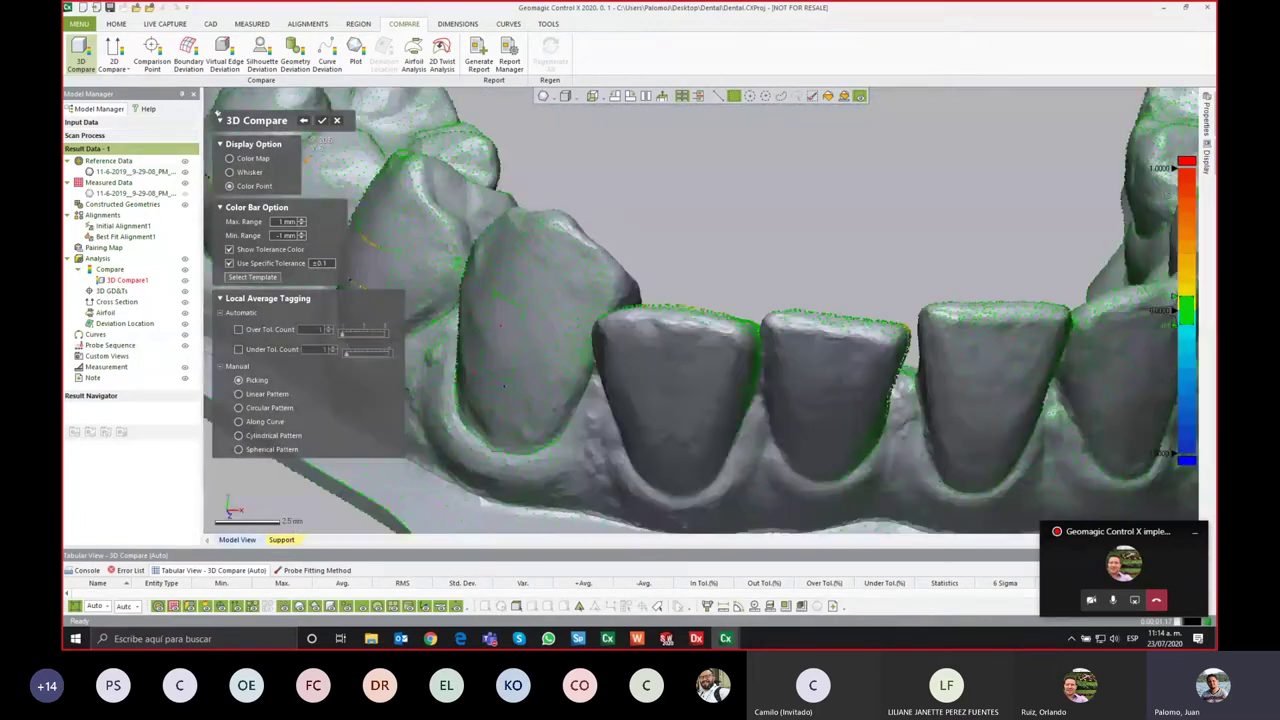
pyautogui.click(268, 160)
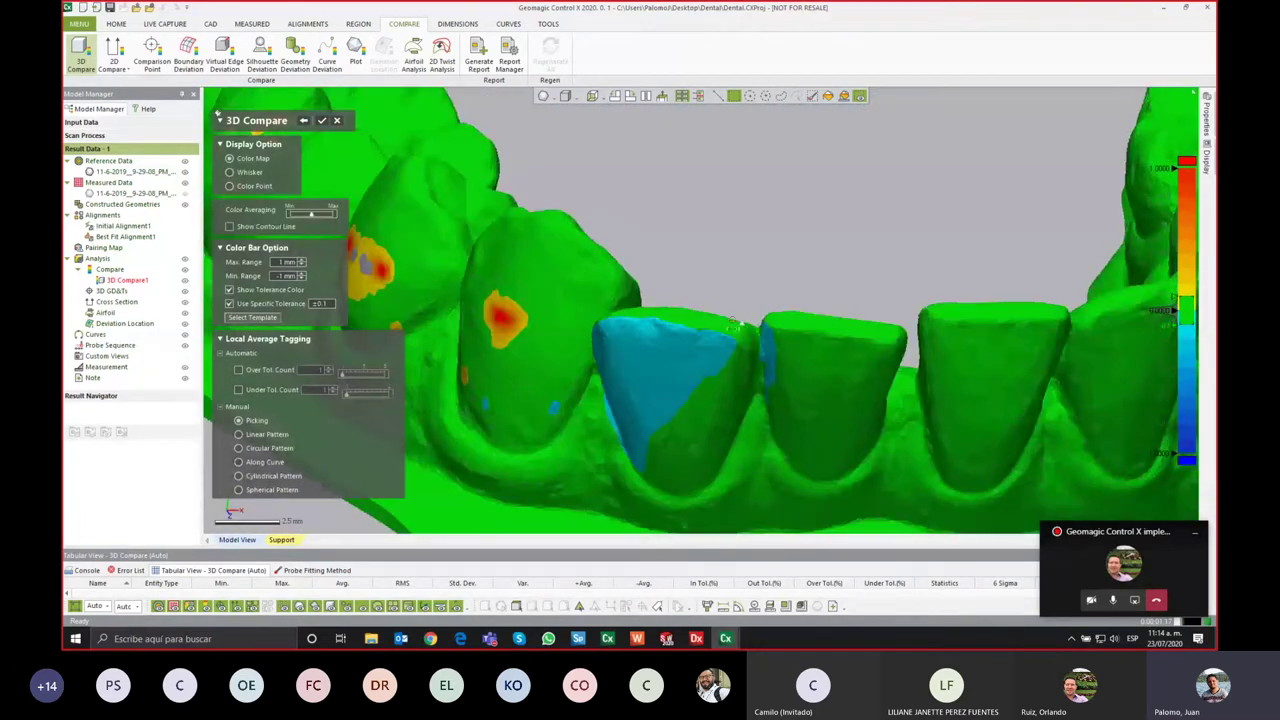
# Step: Orbit to the lower incisors and tag the blue tooth's deviation of -0.1349 mm
pyautogui.moveTo(733, 323); pyautogui.dragTo(660, 343, button='right')
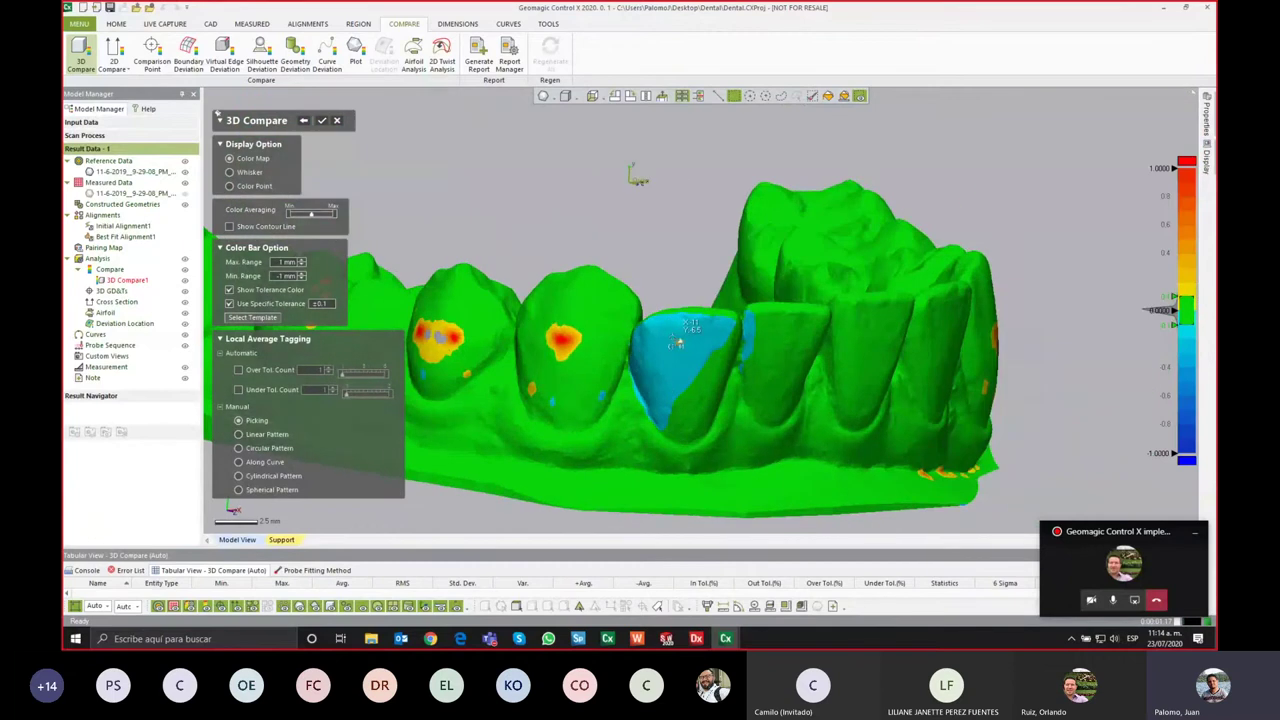
pyautogui.moveTo(678, 343); pyautogui.dragTo(660, 267, button='right')
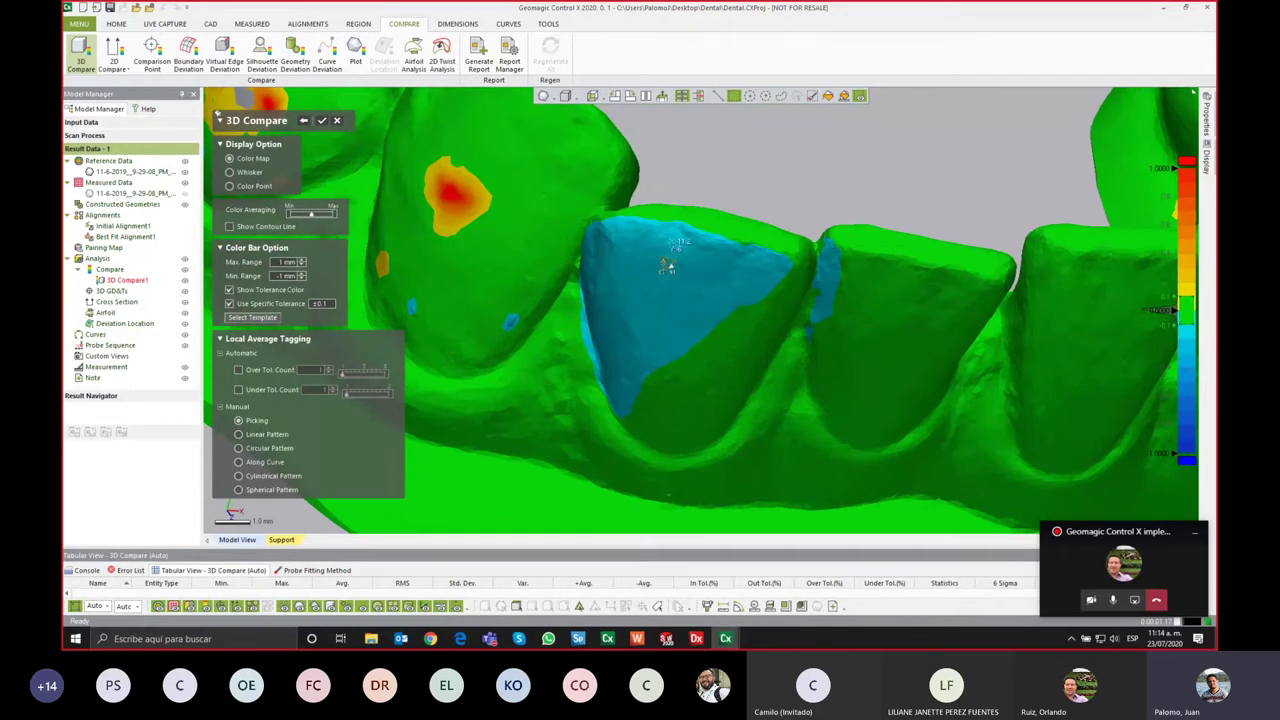
pyautogui.click(663, 264)
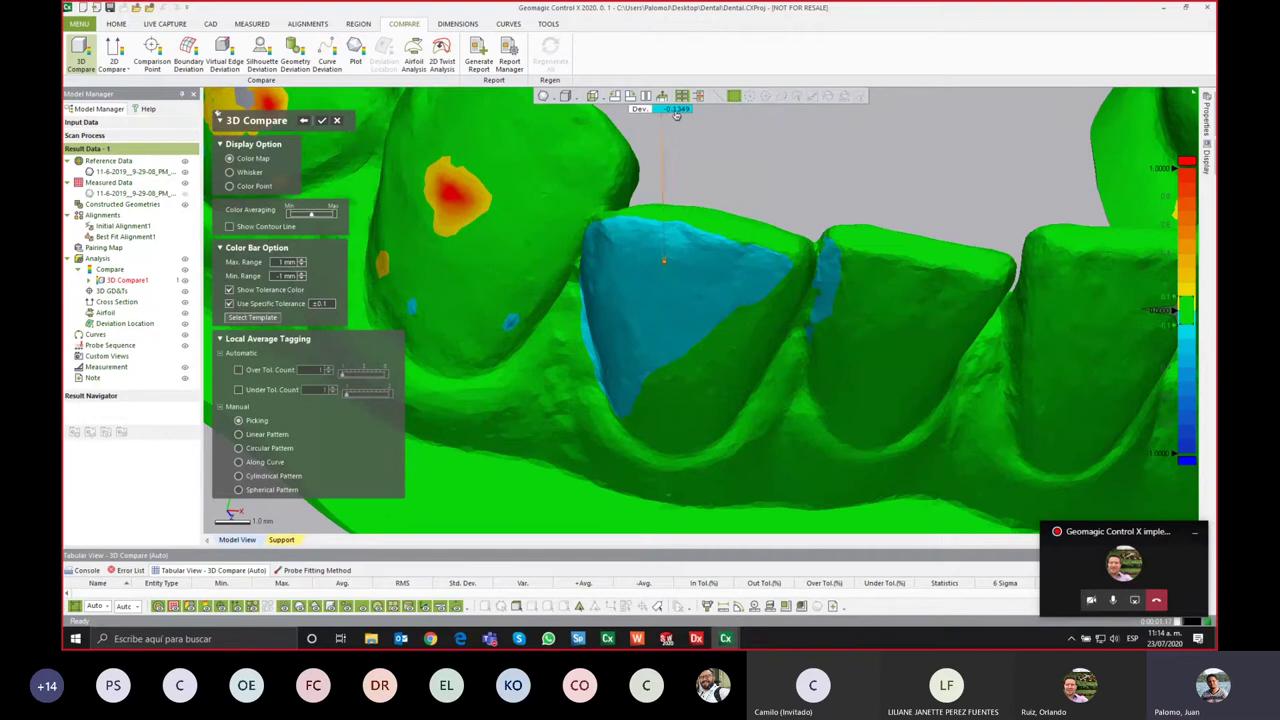
# Step: Switch the deviation tag to the Detailed preset and enlarge the results table to read its statistics
pyautogui.rightClick(733, 127)
pyautogui.moveTo(764, 148)
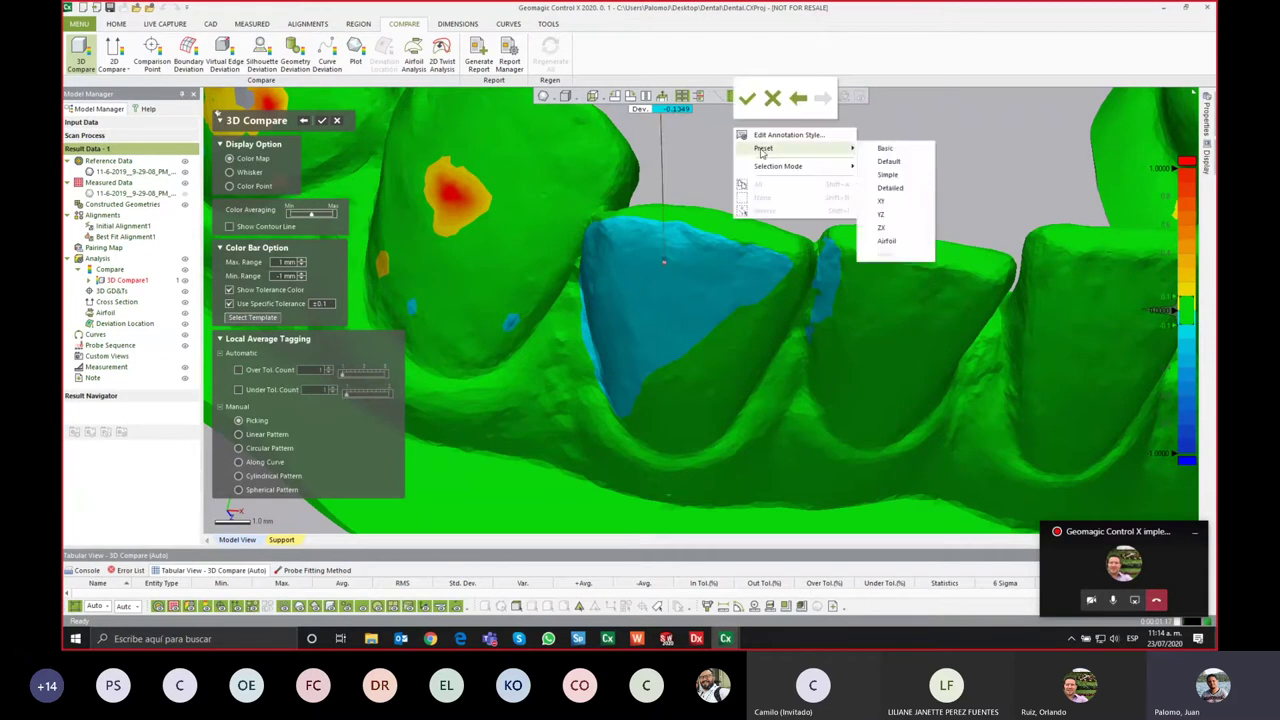
pyautogui.click(890, 187)
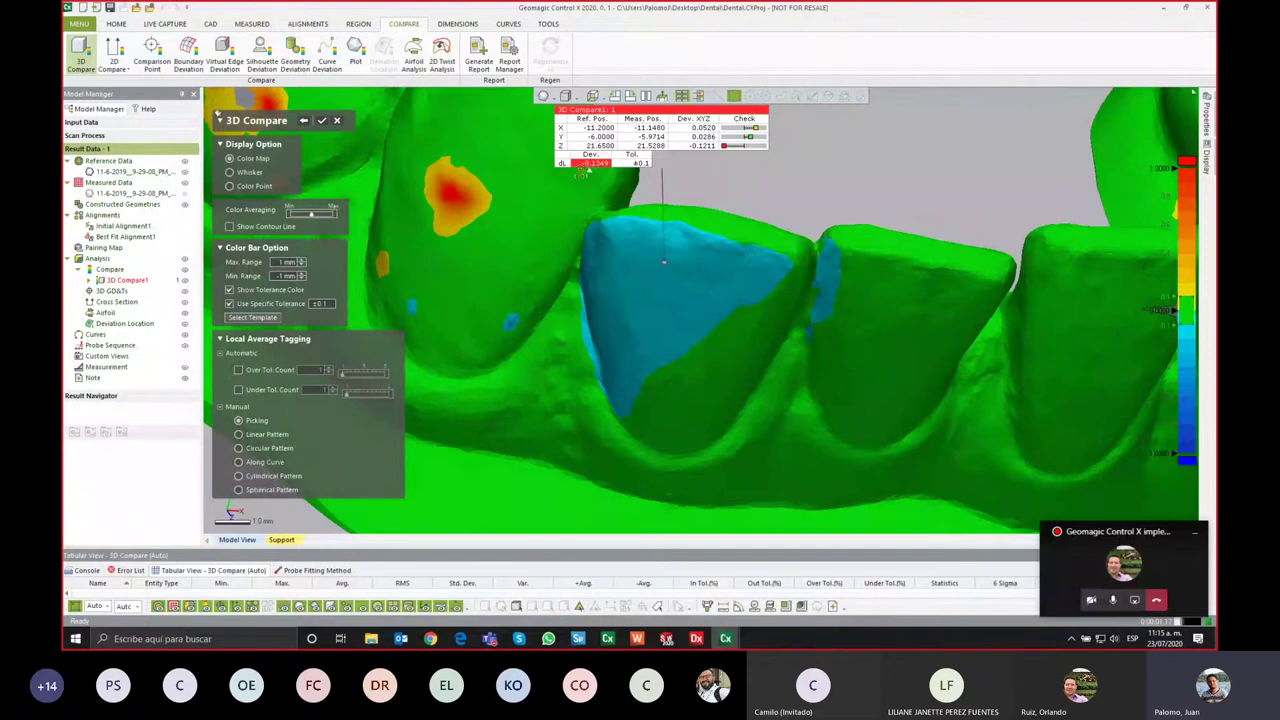
pyautogui.moveTo(578, 550); pyautogui.dragTo(578, 468)
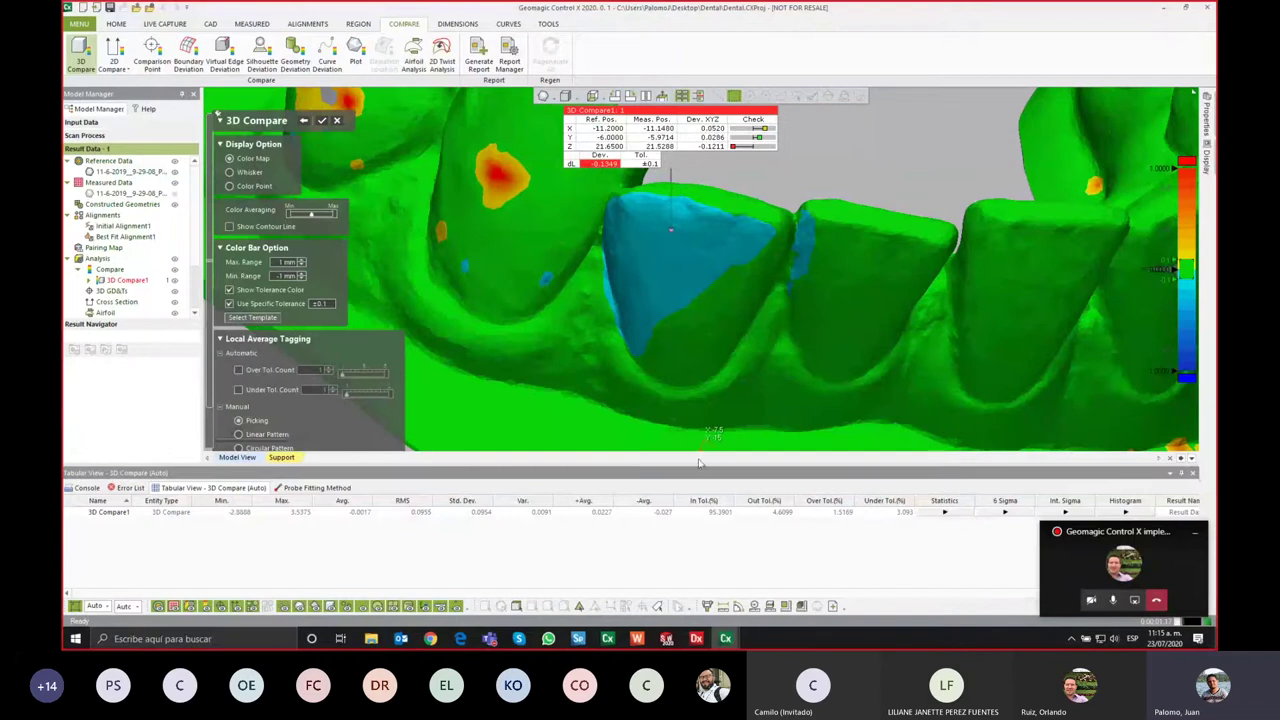
pyautogui.moveTo(700, 462); pyautogui.dragTo(700, 558)
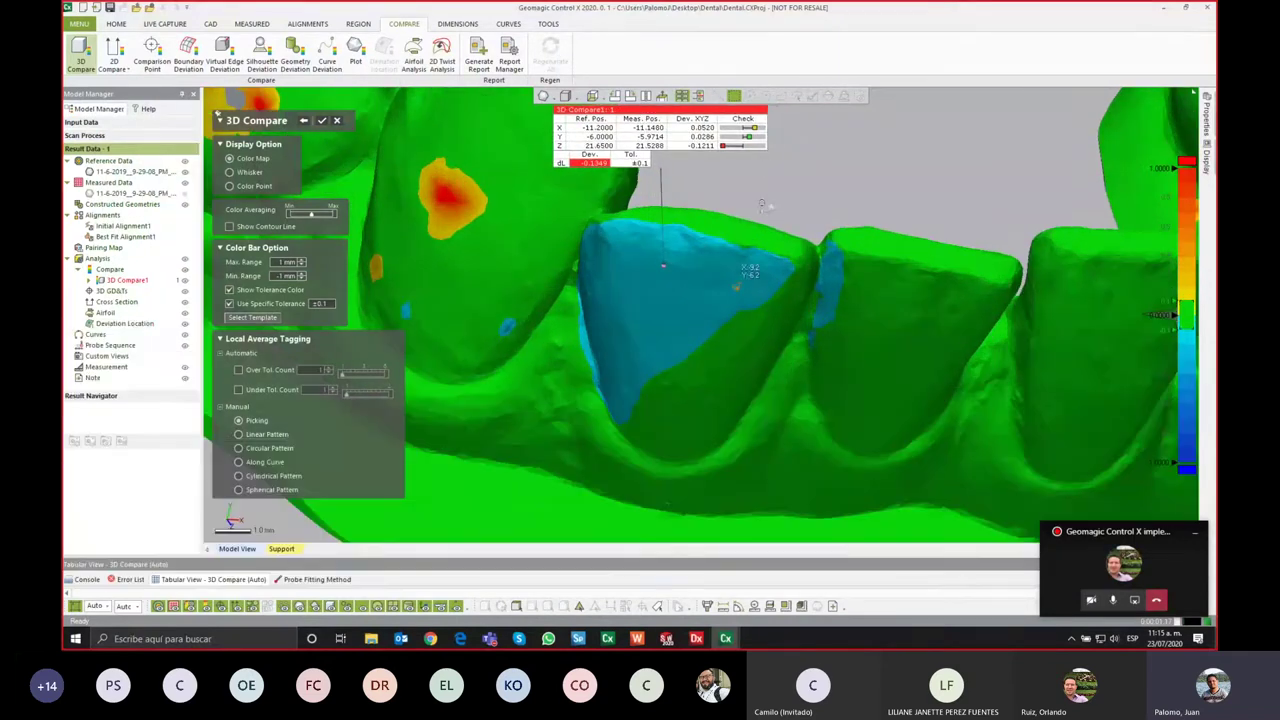
# Step: Restore the Default tag preset, tag 0.1175 on the yellow patch, and confirm the 3D Compare
pyautogui.rightClick(765, 165)
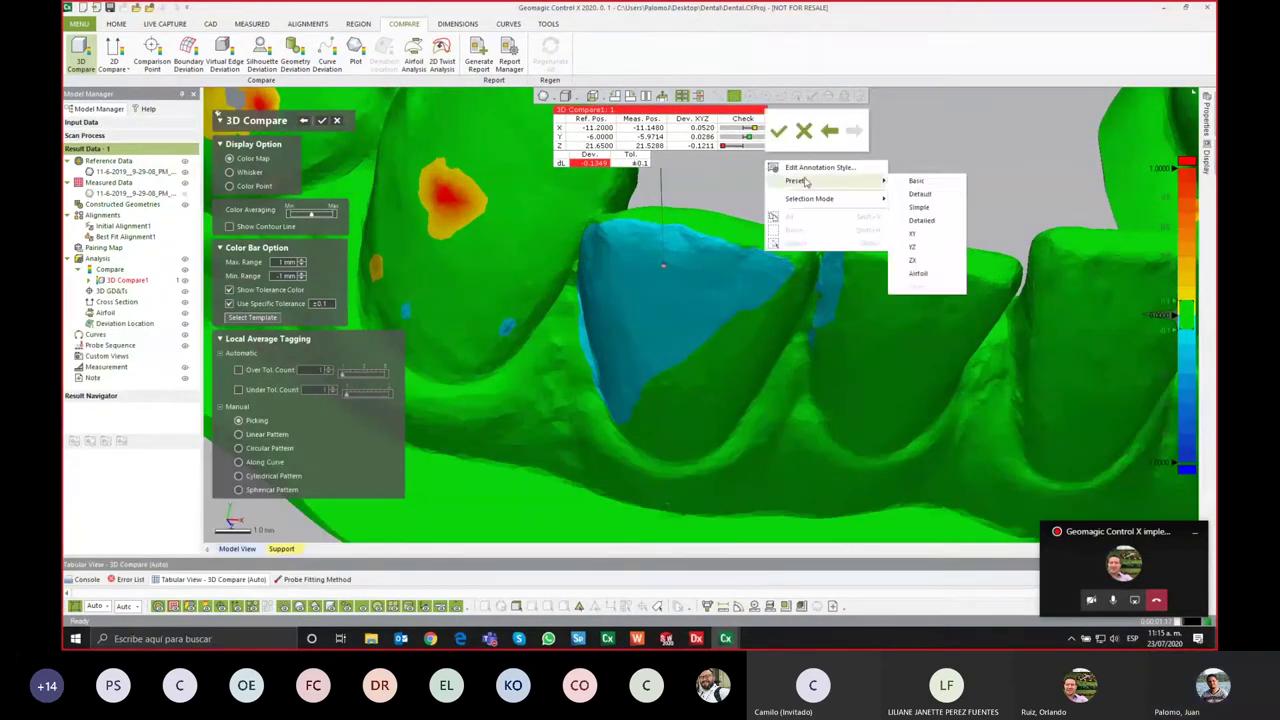
pyautogui.click(920, 188)
pyautogui.moveTo(839, 169)
pyautogui.mouseDown(button='right')
pyautogui.moveTo(788, 258)
pyautogui.moveTo(625, 425)
pyautogui.moveTo(657, 357)
pyautogui.moveTo(628, 362)
pyautogui.mouseUp(button='right')
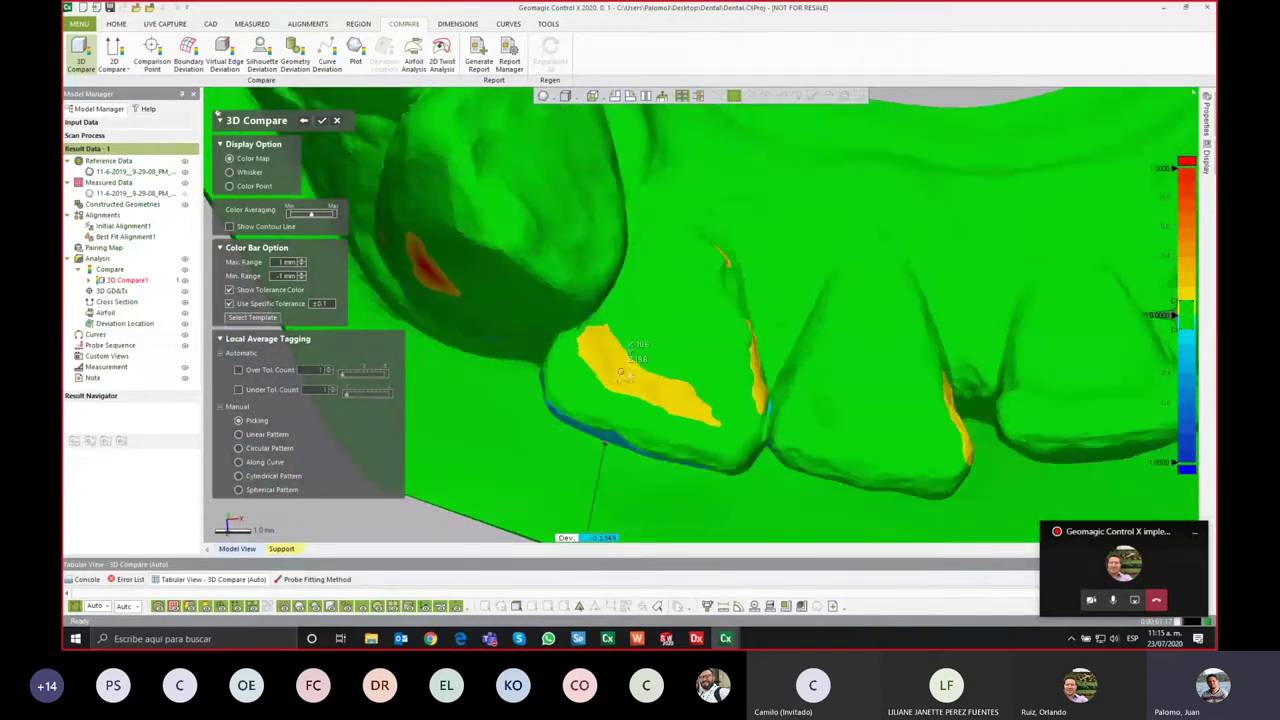
pyautogui.click(620, 372)
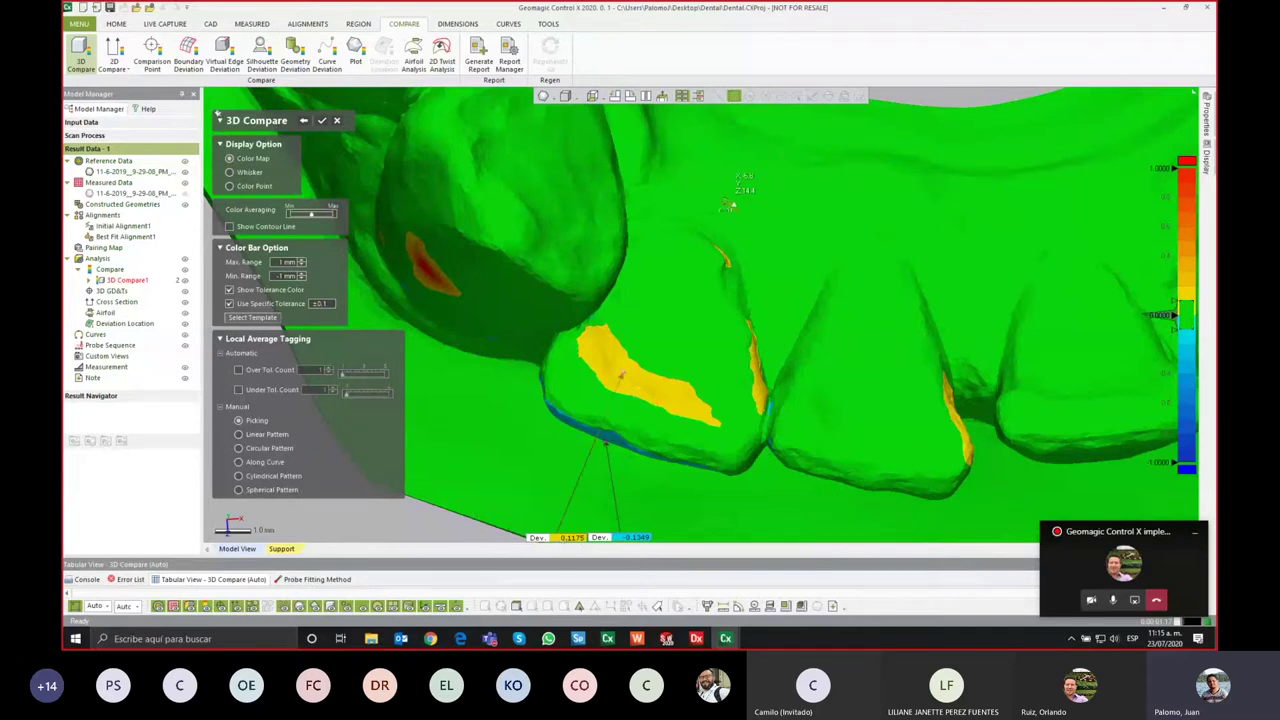
pyautogui.moveTo(730, 205); pyautogui.dragTo(805, 227, button='right')
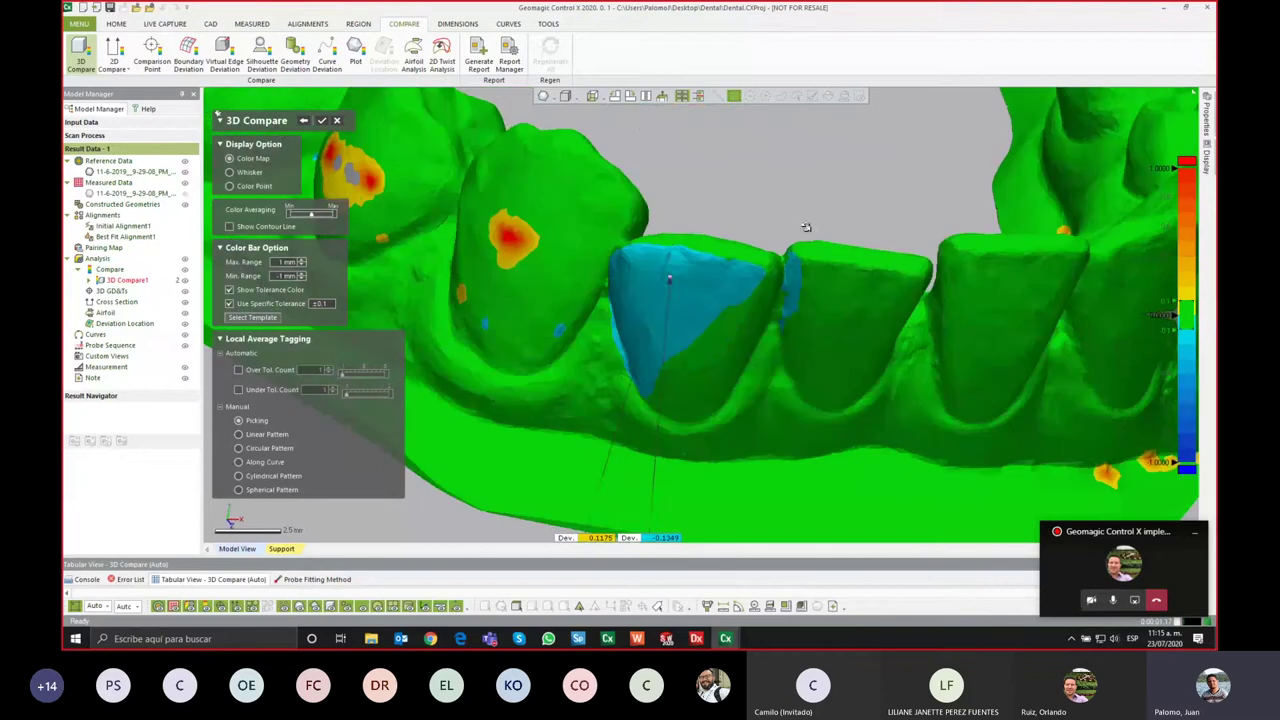
pyautogui.moveTo(724, 269); pyautogui.dragTo(761, 286, button='right')
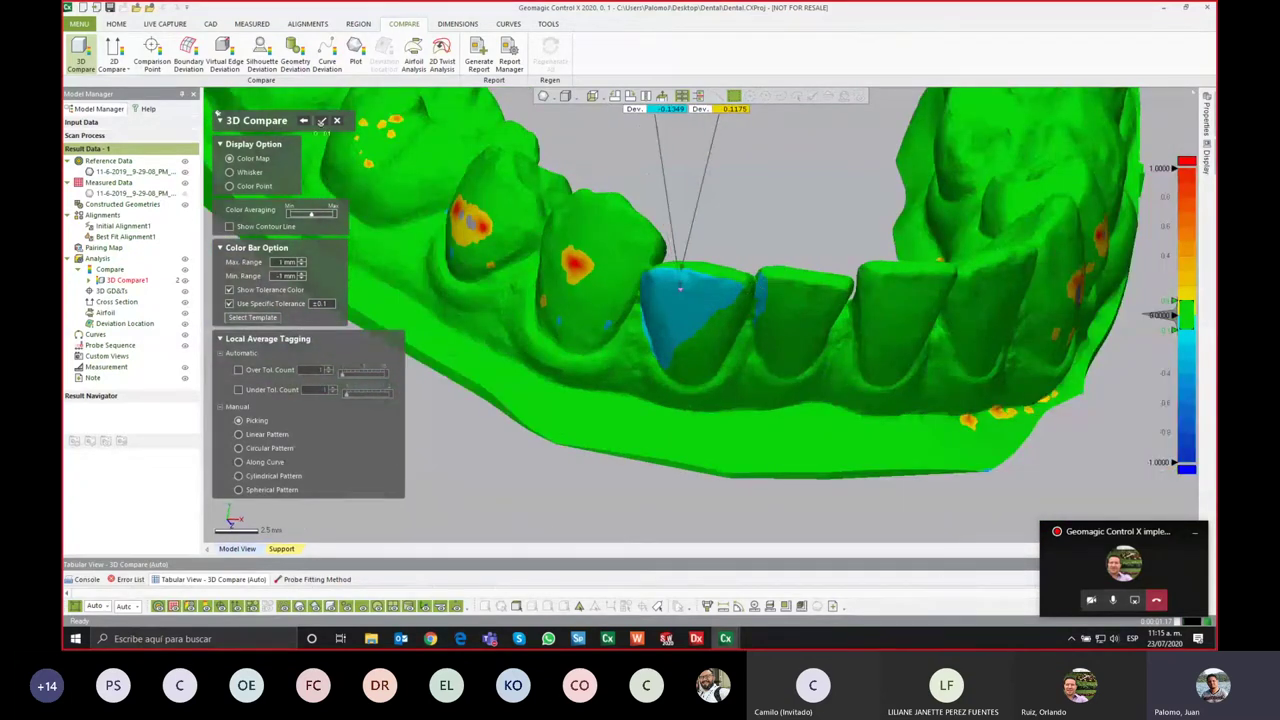
pyautogui.click(321, 120)
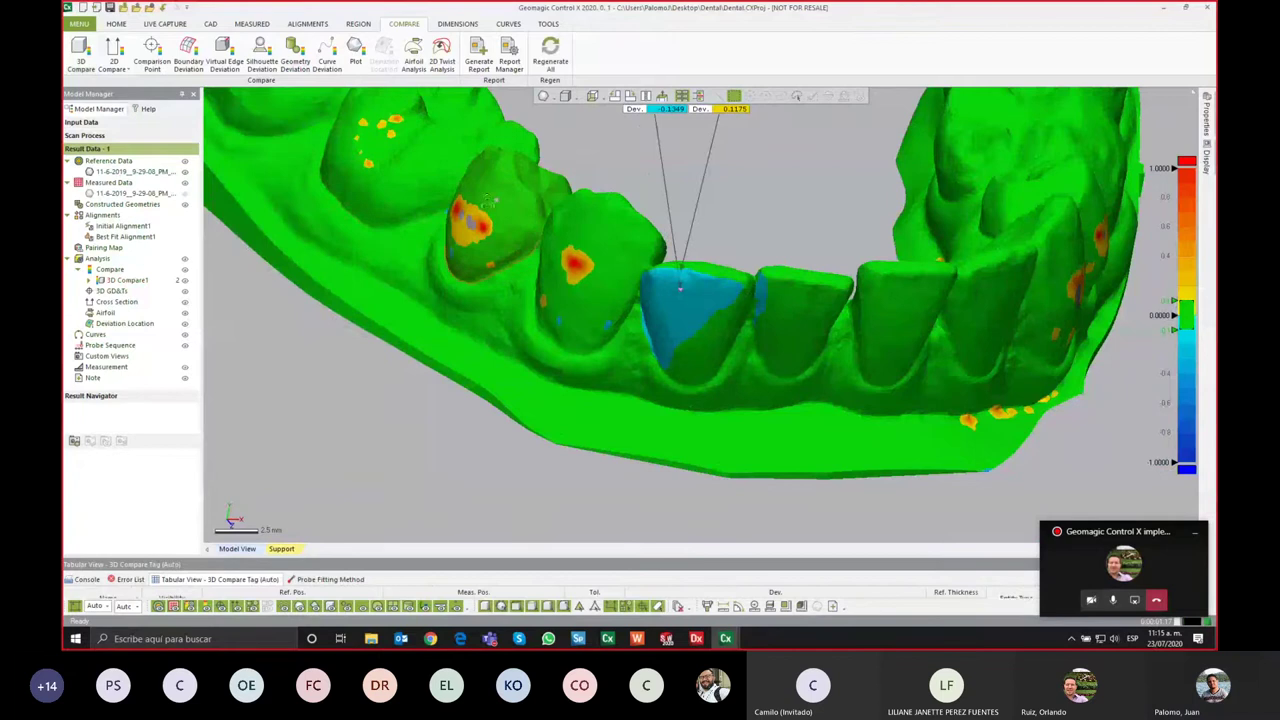
# Step: Zoom out and hide 3D Compare1's colour map and both deviation tags in the Model Manager
pyautogui.scroll(-3, 510, 340)
pyautogui.scroll(-2, 506, 357)
pyautogui.scroll(-2, 528, 362)
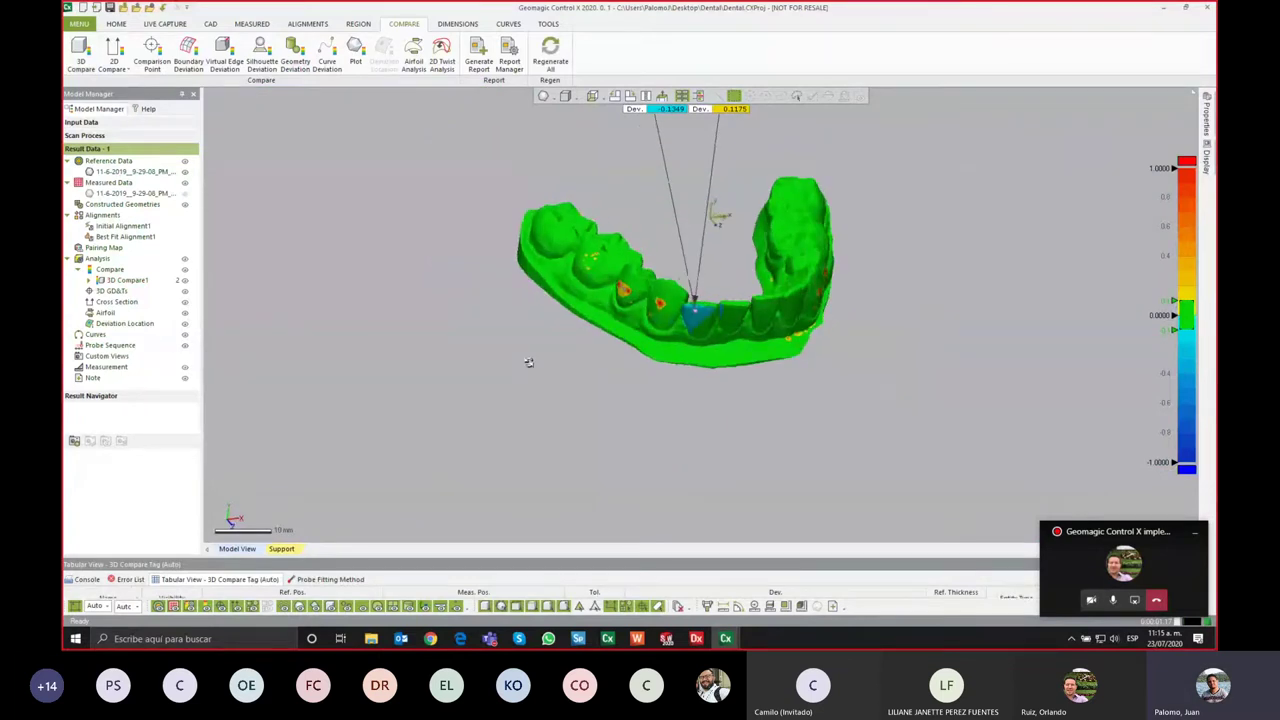
pyautogui.moveTo(528, 362); pyautogui.dragTo(700, 320, button='right')
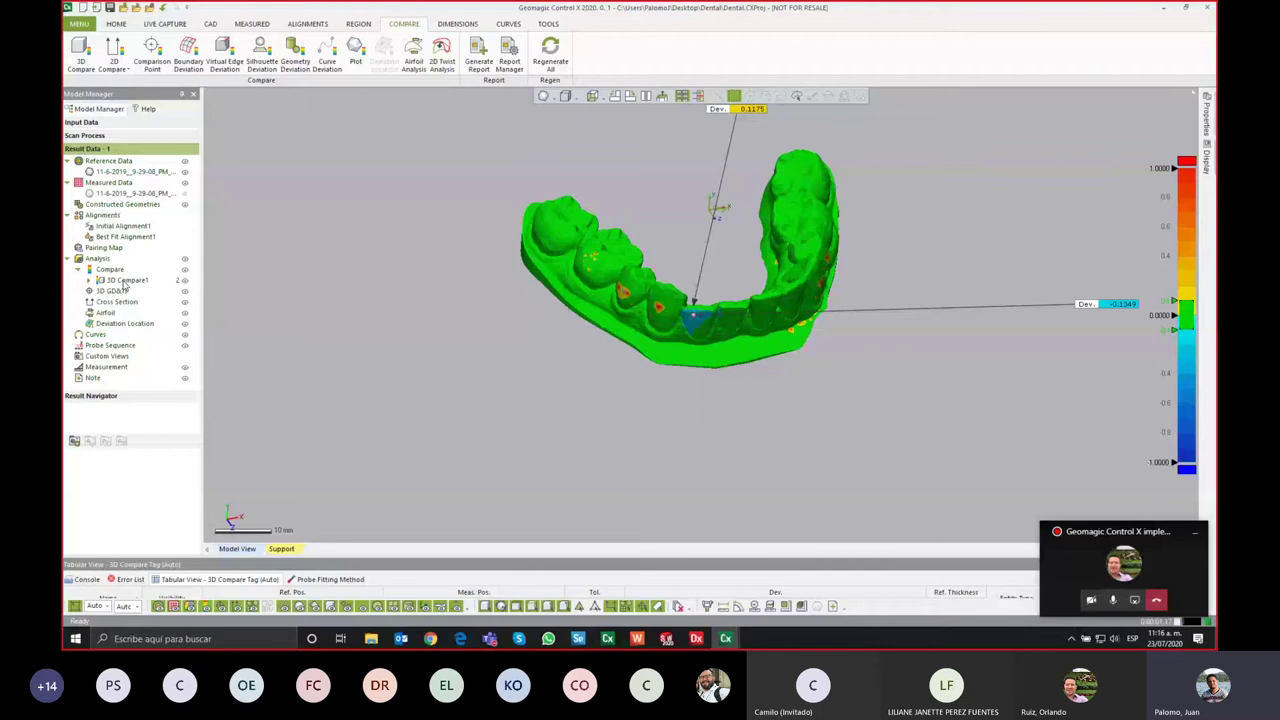
pyautogui.click(184, 286)
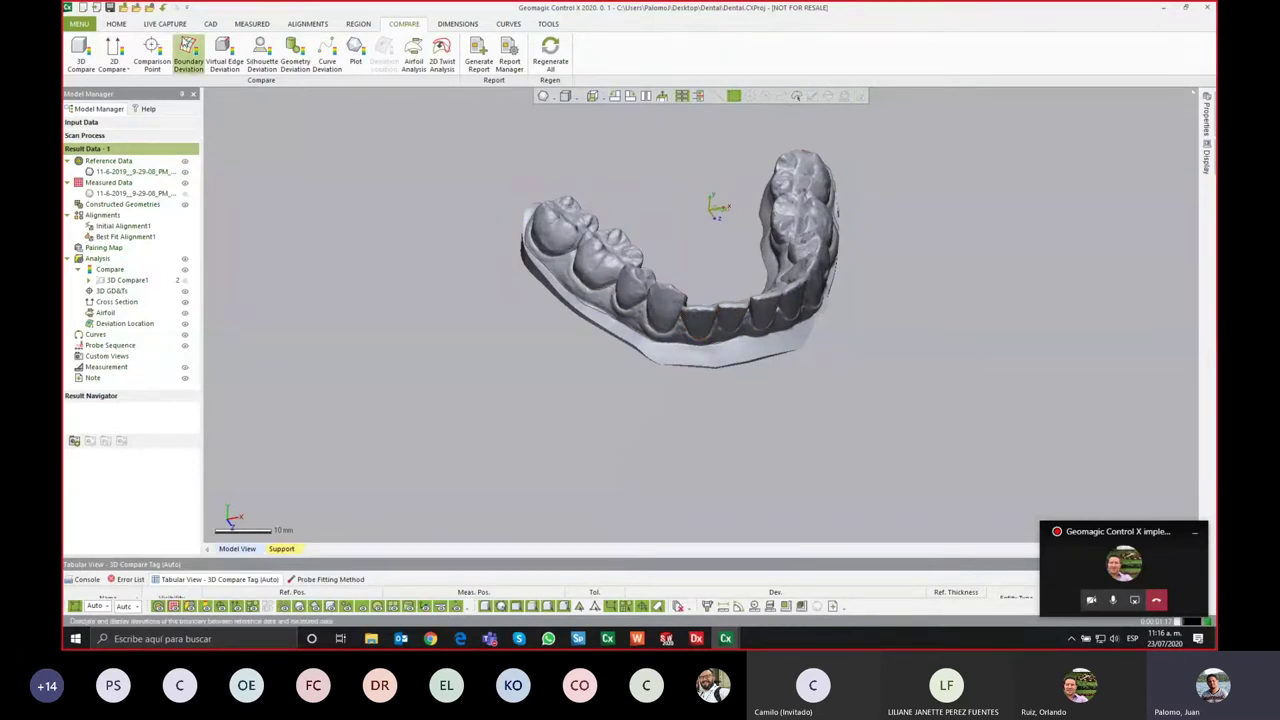
# Step: Start 3D Compare2 limited to selected data, using the front tooth as the comparison region
pyautogui.click(82, 52)
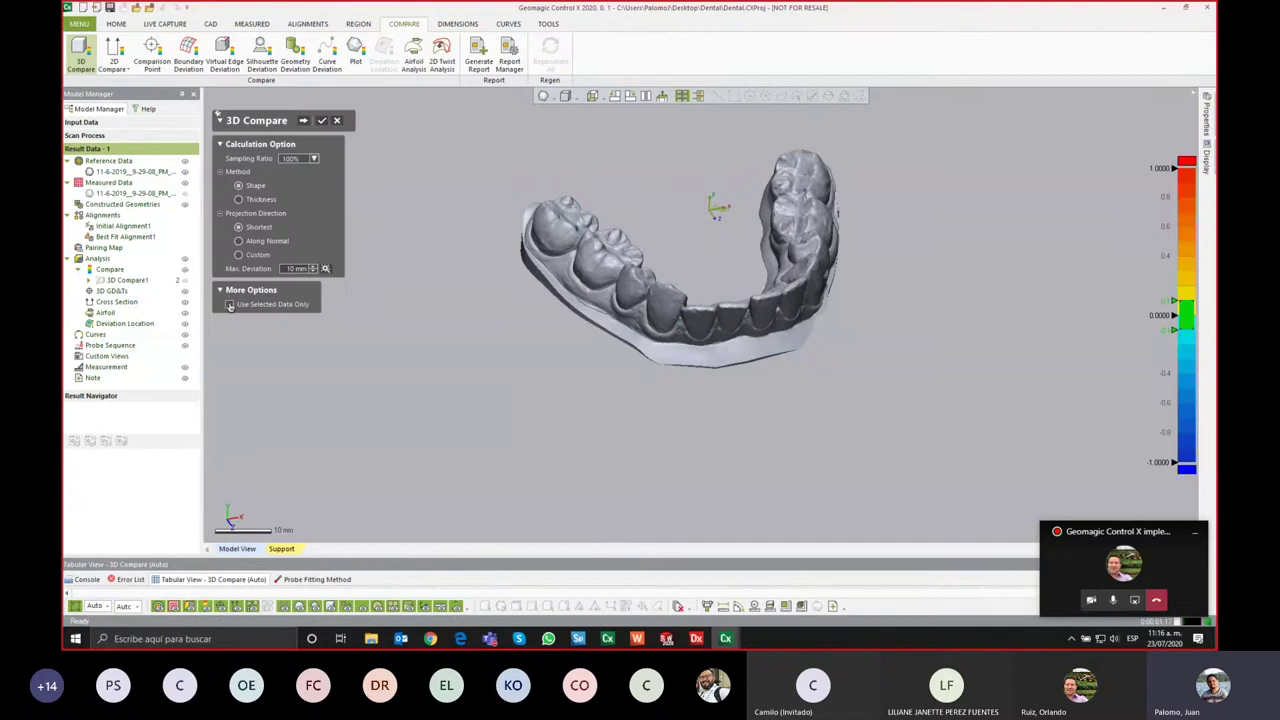
pyautogui.click(229, 305)
pyautogui.scroll(3, 660, 270)
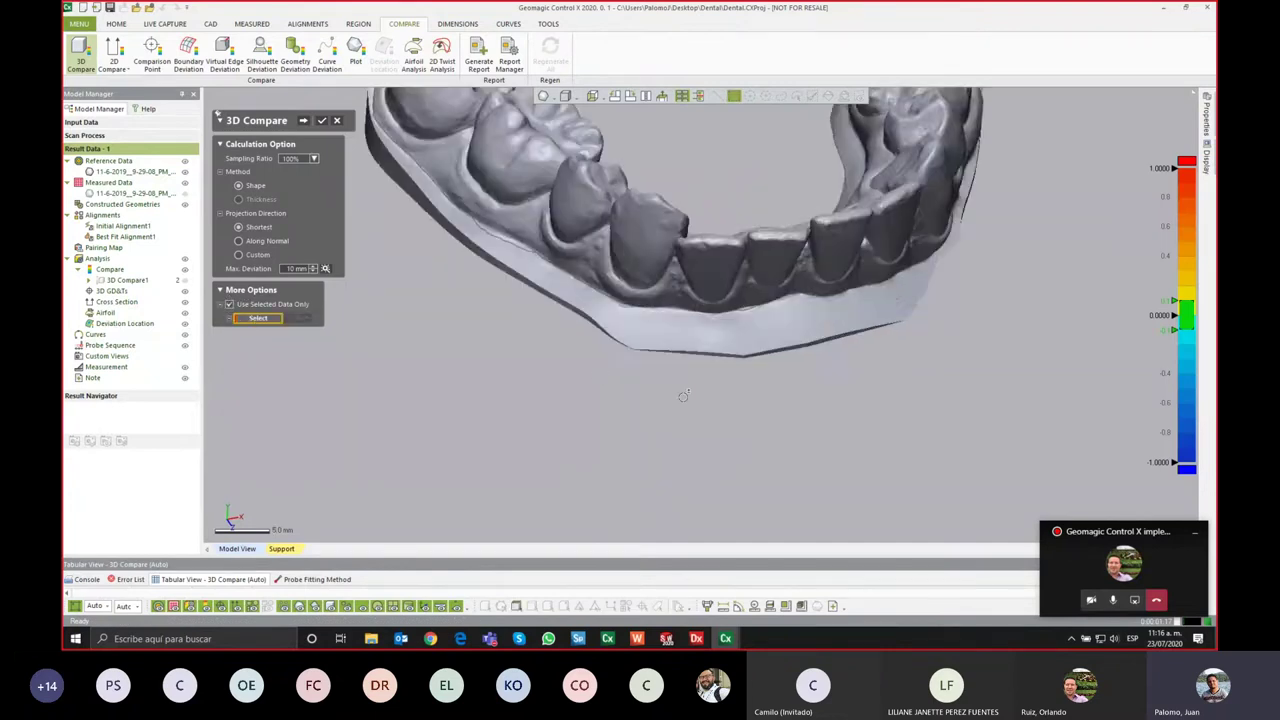
pyautogui.click(657, 262)
pyautogui.click(657, 262)
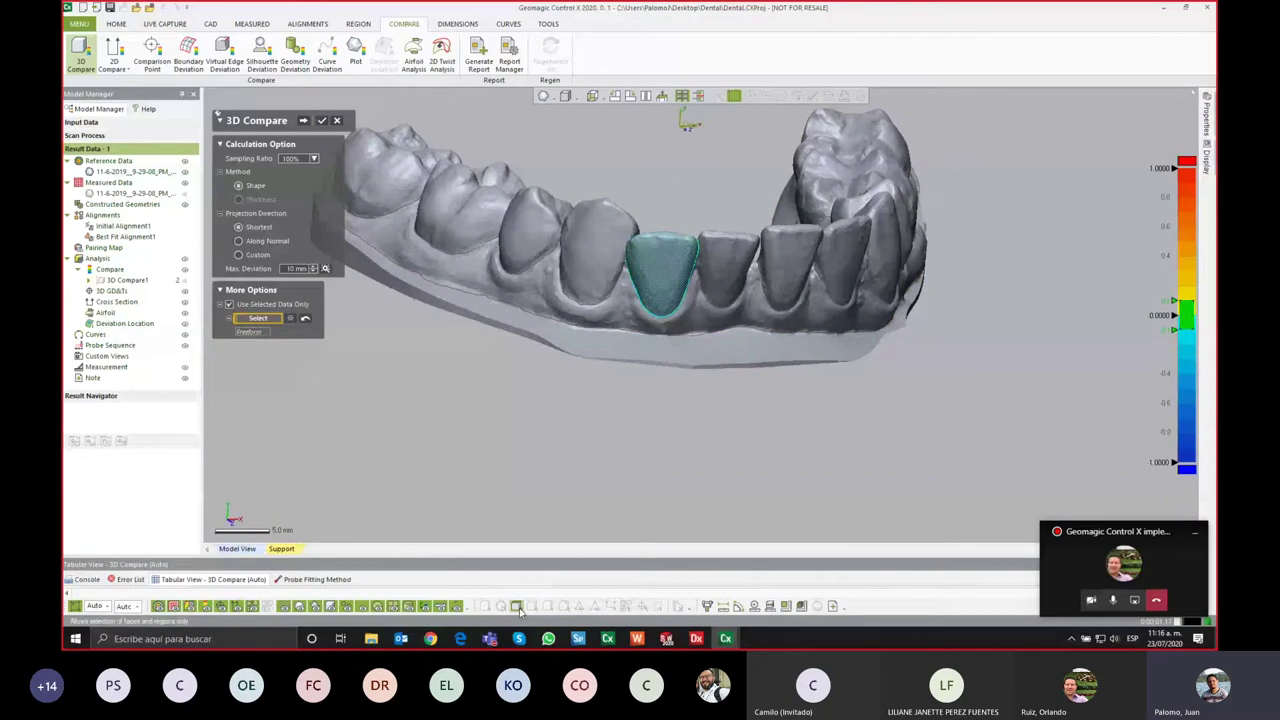
pyautogui.click(304, 121)
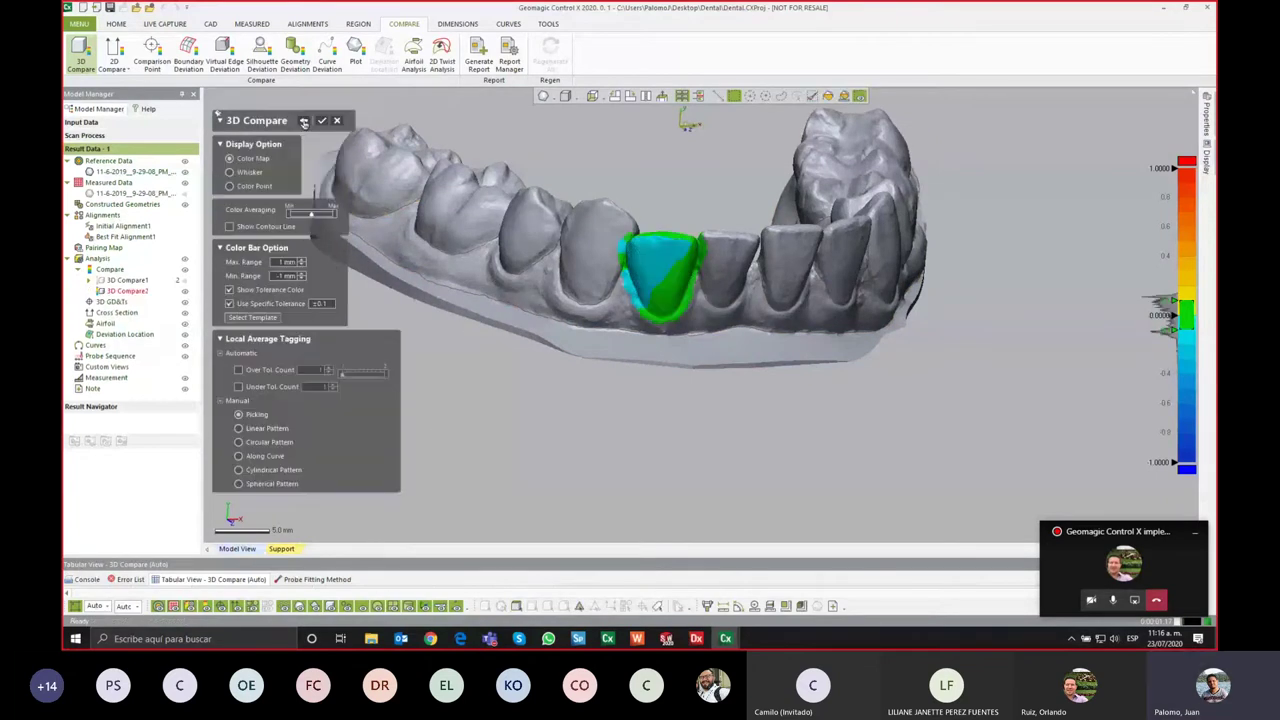
# Step: Tag deviations of -0.1431 and 0.115 at two points on the colour-mapped tooth
pyautogui.moveTo(630, 294)
pyautogui.mouseDown(button='right')
pyautogui.moveTo(600, 265)
pyautogui.moveTo(650, 284)
pyautogui.moveTo(674, 274)
pyautogui.moveTo(690, 210)
pyautogui.moveTo(681, 355)
pyautogui.mouseUp(button='right')
pyautogui.scroll(2, 636, 254)
pyautogui.scroll(-3, 688, 208)
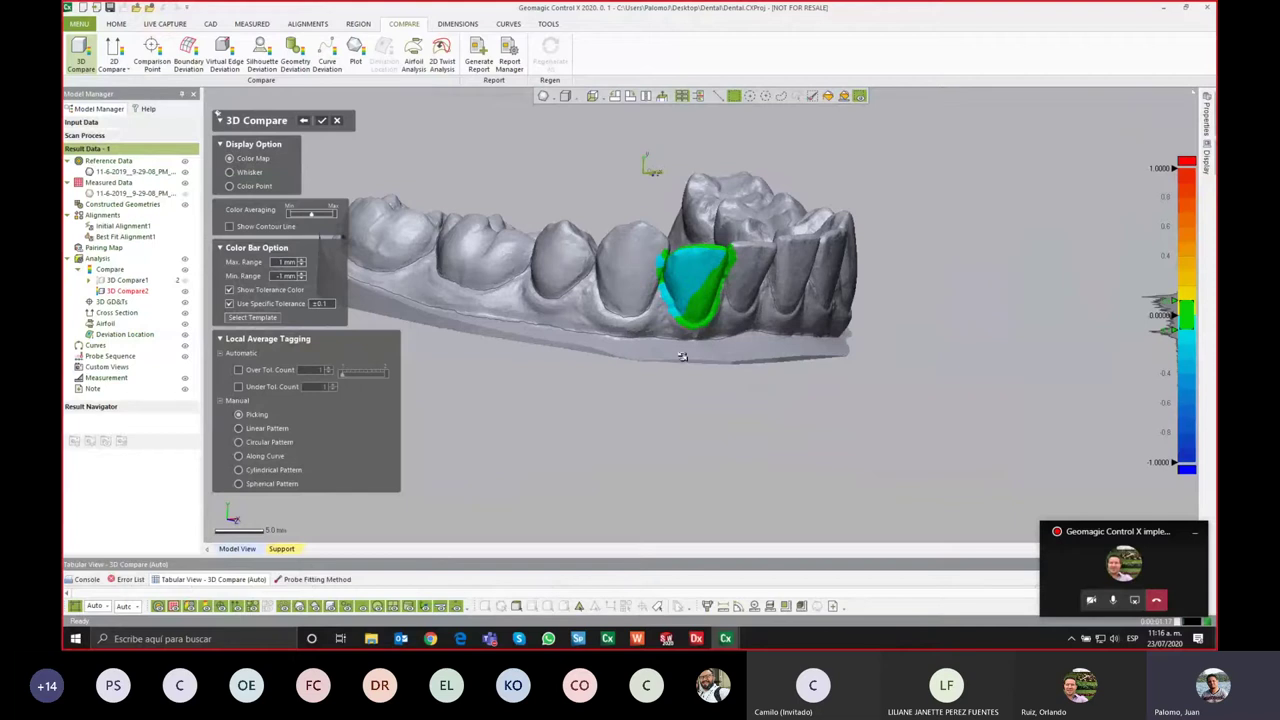
pyautogui.moveTo(681, 356); pyautogui.dragTo(729, 376, button='middle')
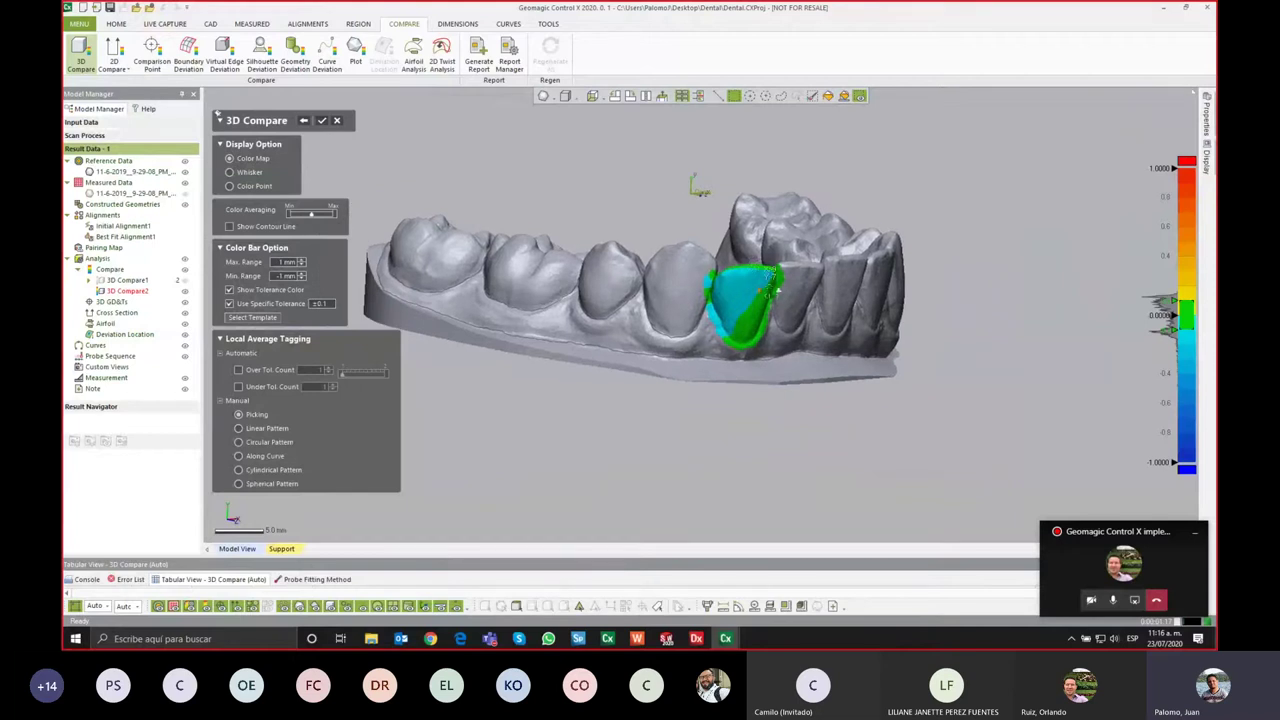
pyautogui.moveTo(772, 285); pyautogui.dragTo(758, 300, button='right')
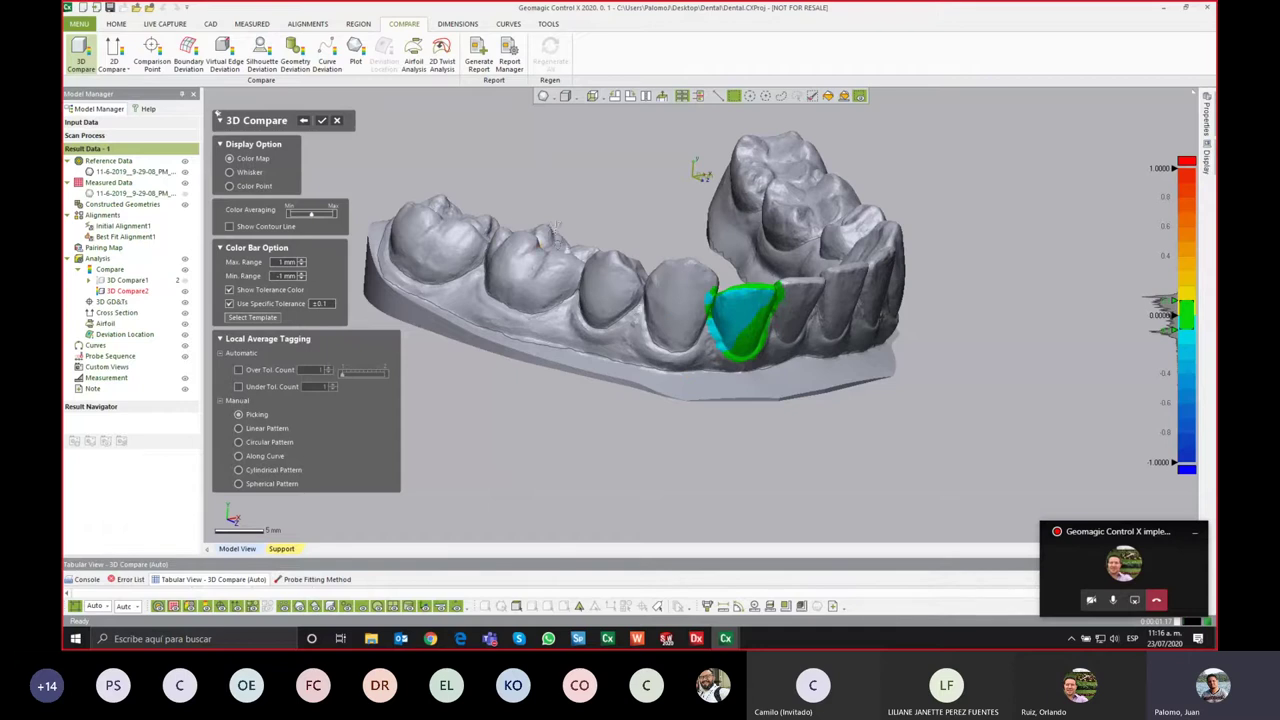
pyautogui.scroll(3, 760, 300)
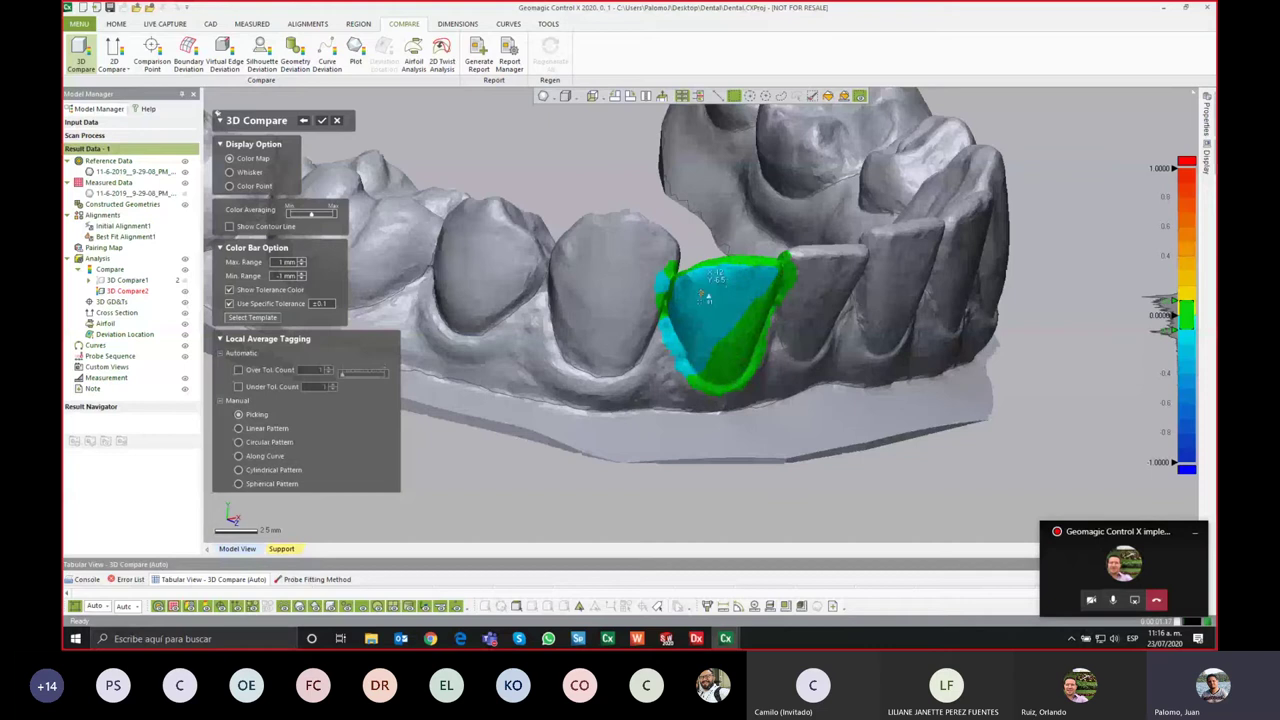
pyautogui.click(720, 302)
pyautogui.moveTo(720, 302); pyautogui.dragTo(718, 400, button='right')
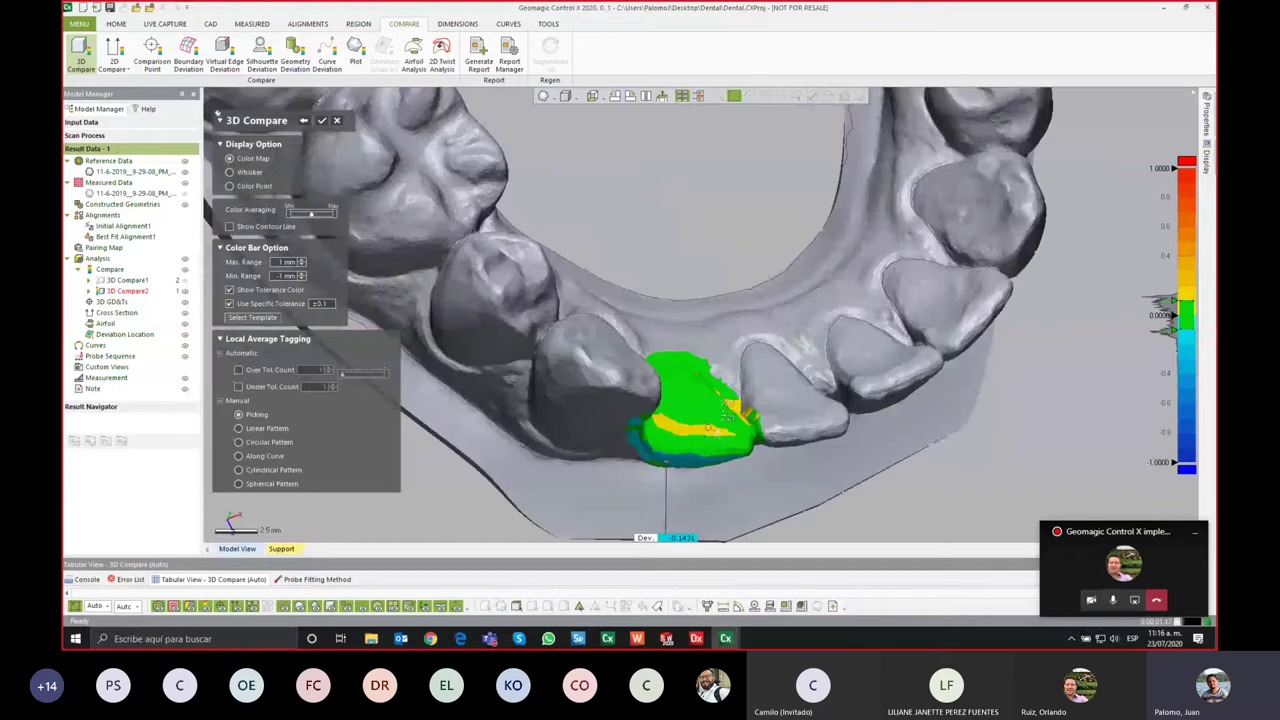
pyautogui.click(722, 462)
pyautogui.moveTo(730, 458); pyautogui.dragTo(858, 296, button='right')
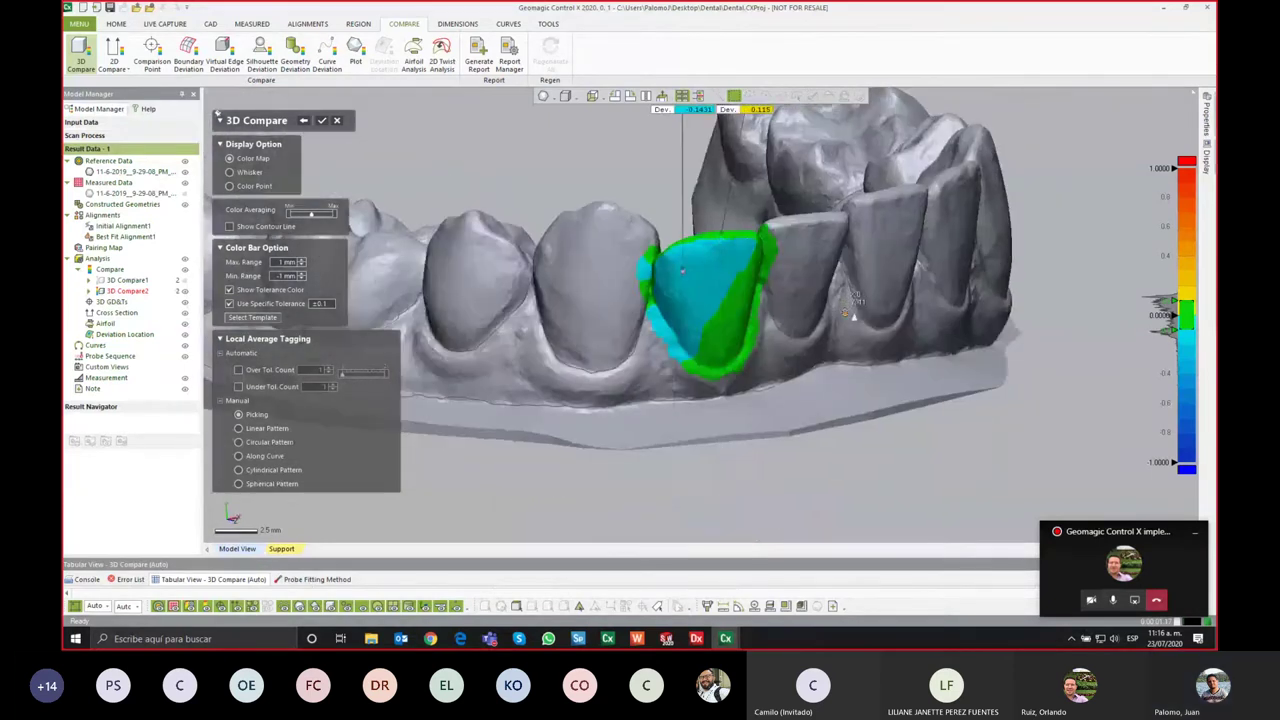
# Step: Confirm 3D Compare2 and hide its colour map with the Model Manager eye icon
pyautogui.click(322, 120)
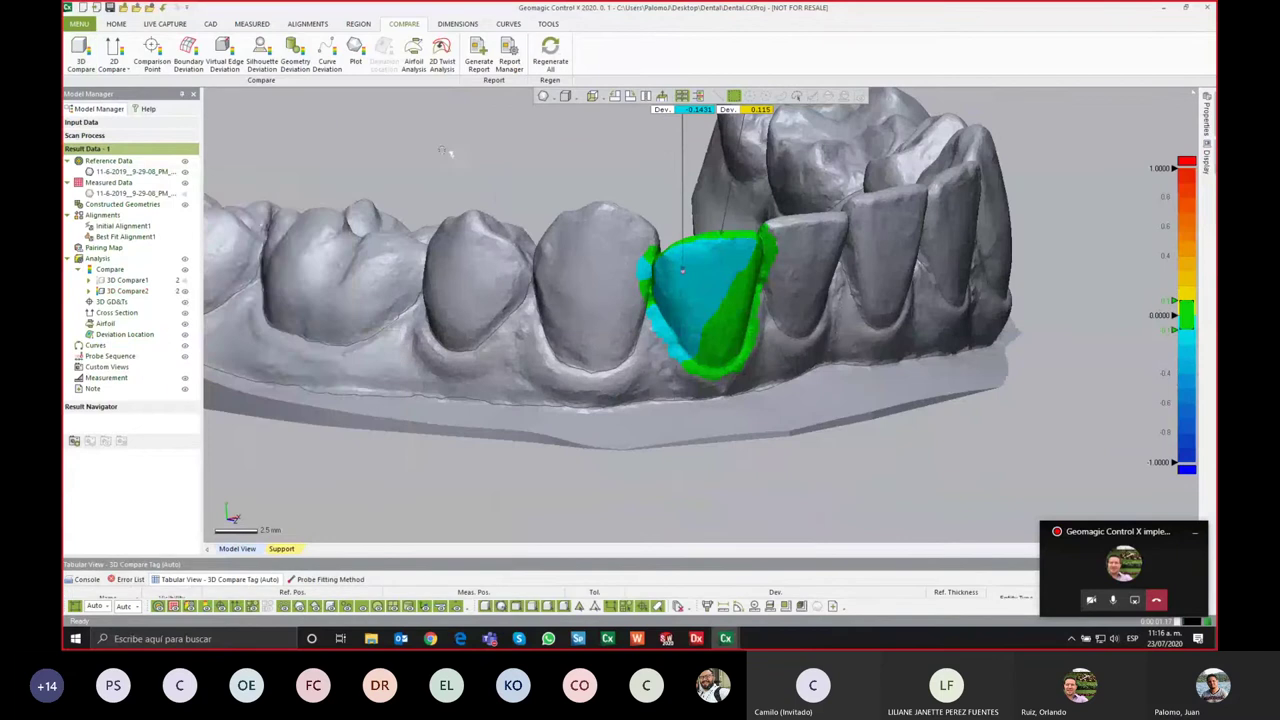
pyautogui.moveTo(330, 130); pyautogui.dragTo(474, 180, button='right')
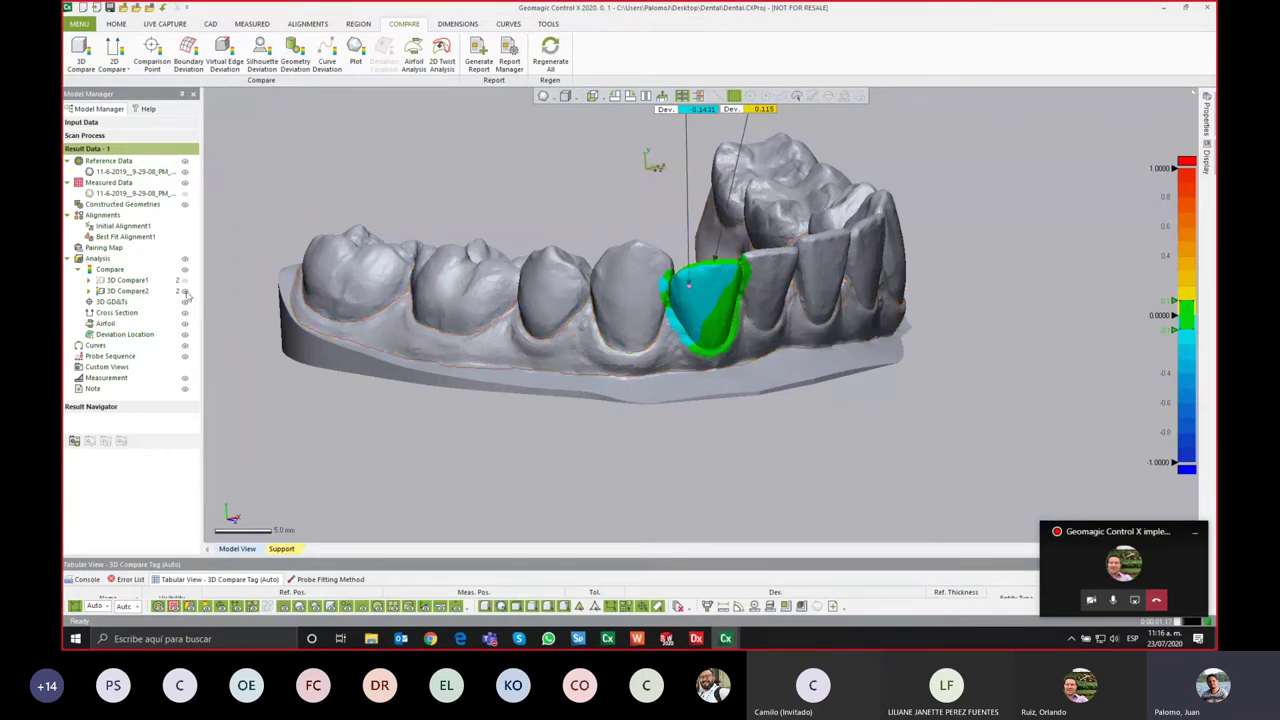
pyautogui.click(185, 291)
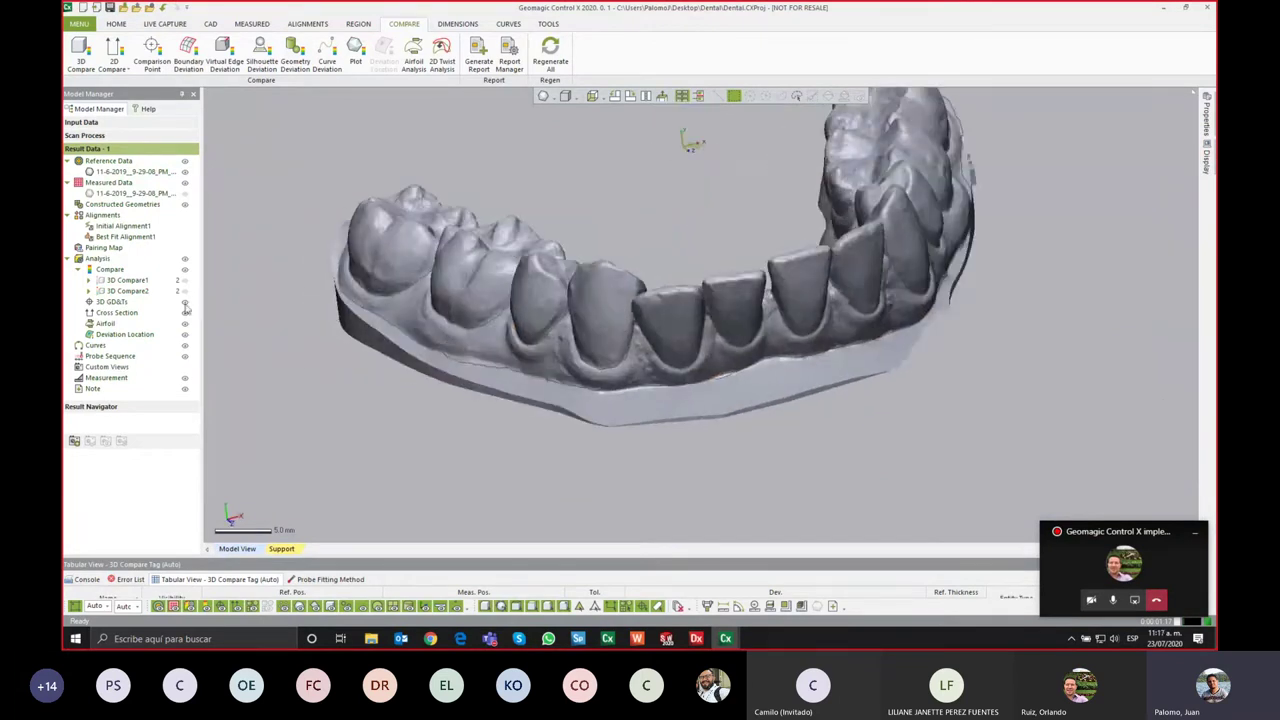
pyautogui.click(185, 290)
pyautogui.click(187, 290)
pyautogui.click(185, 291)
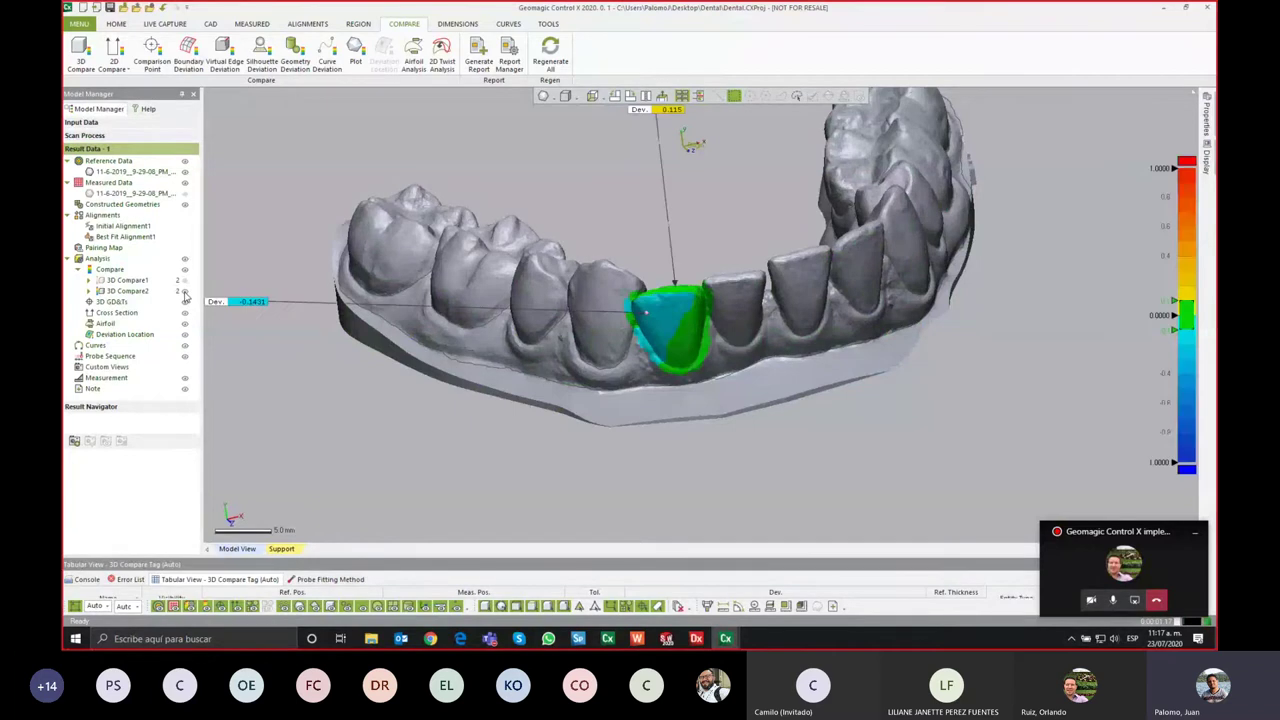
pyautogui.click(185, 291)
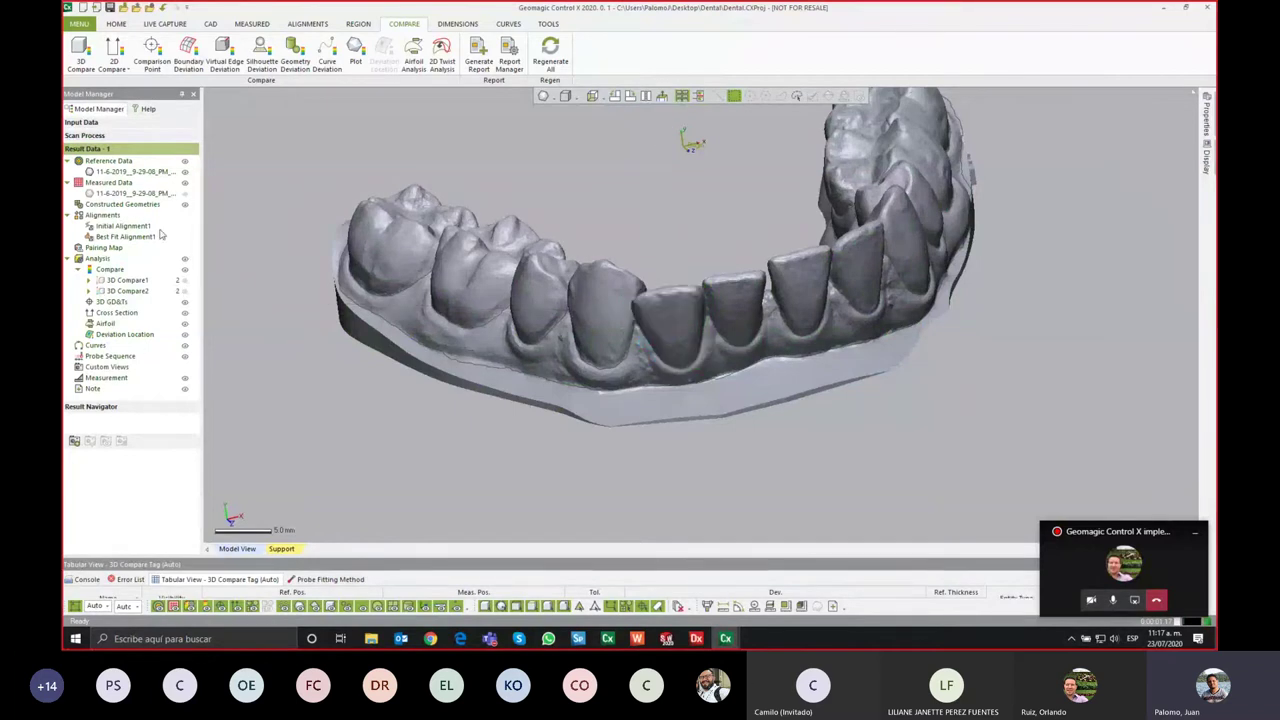
# Step: Save the dental project and zoom in on the front teeth
pyautogui.click(111, 9)
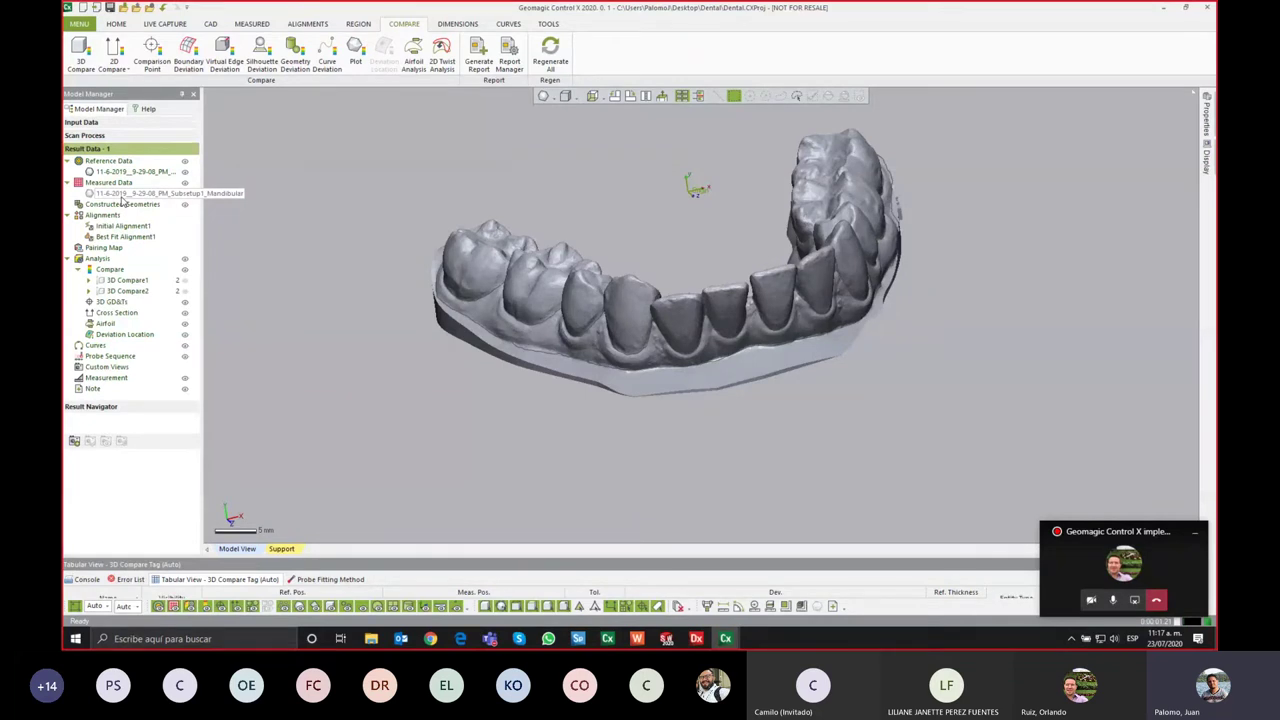
pyautogui.moveTo(541, 364); pyautogui.dragTo(690, 318, button='right')
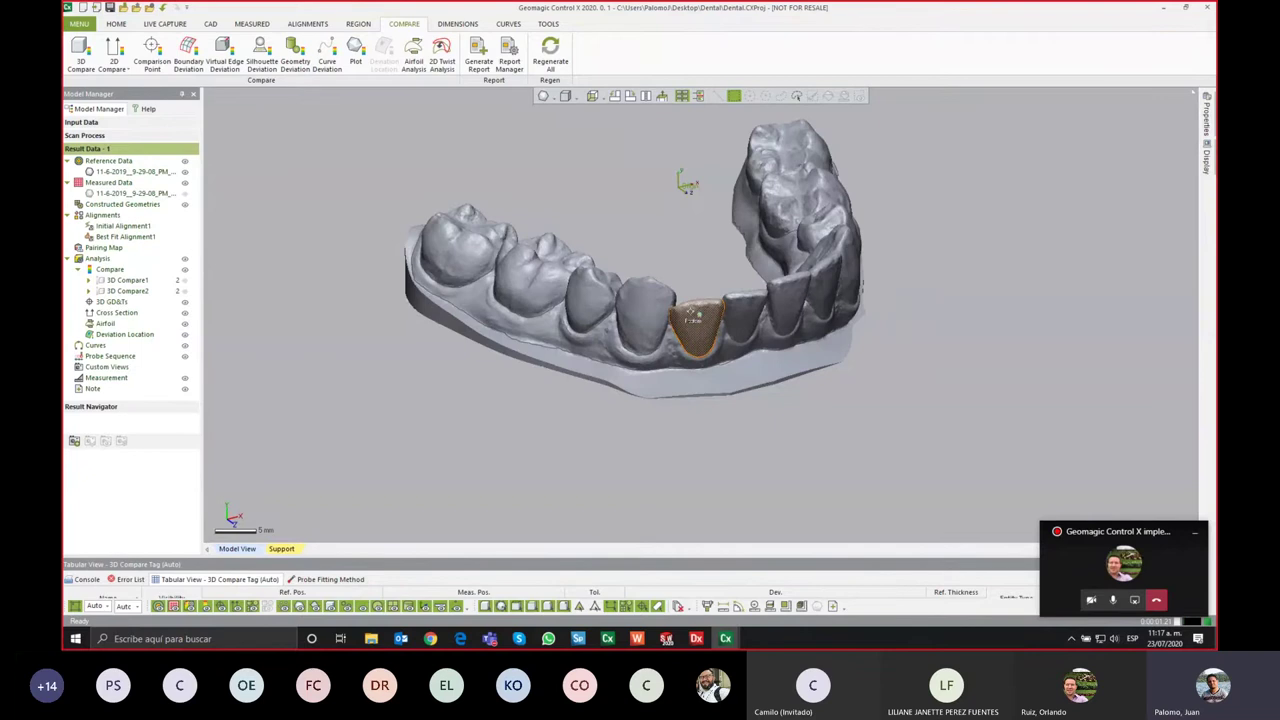
pyautogui.moveTo(692, 318)
pyautogui.mouseDown(button='right')
pyautogui.moveTo(753, 300)
pyautogui.moveTo(695, 305)
pyautogui.moveTo(681, 337)
pyautogui.mouseUp(button='right')
pyautogui.scroll(2, 695, 305)
pyautogui.scroll(2, 695, 305)
pyautogui.scroll(2, 681, 337)
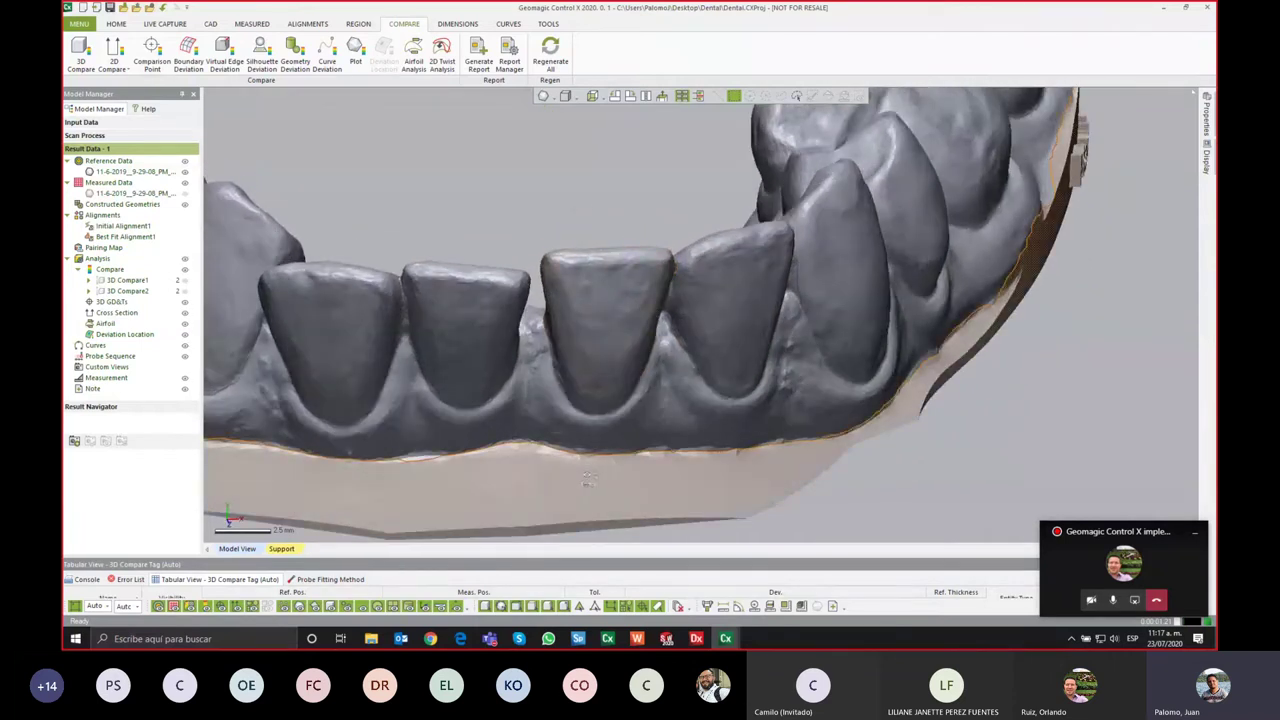
pyautogui.moveTo(651, 333); pyautogui.dragTo(647, 340, button='right')
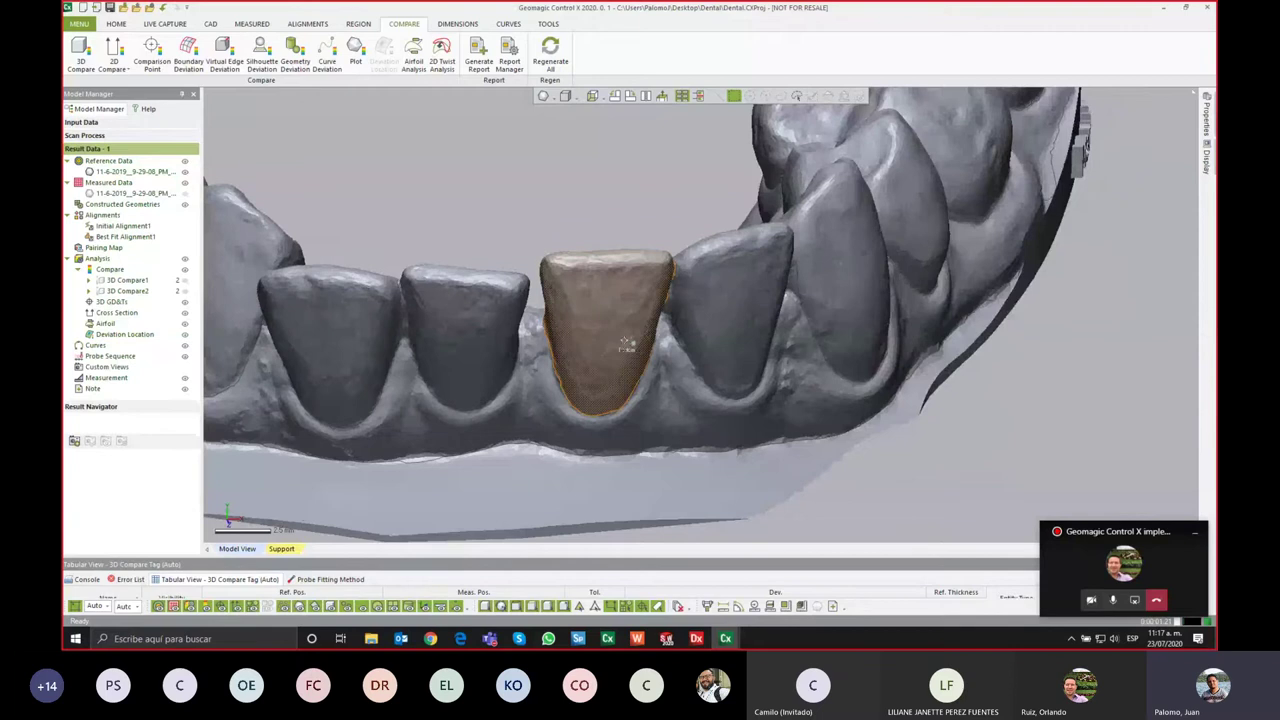
pyautogui.click(118, 24)
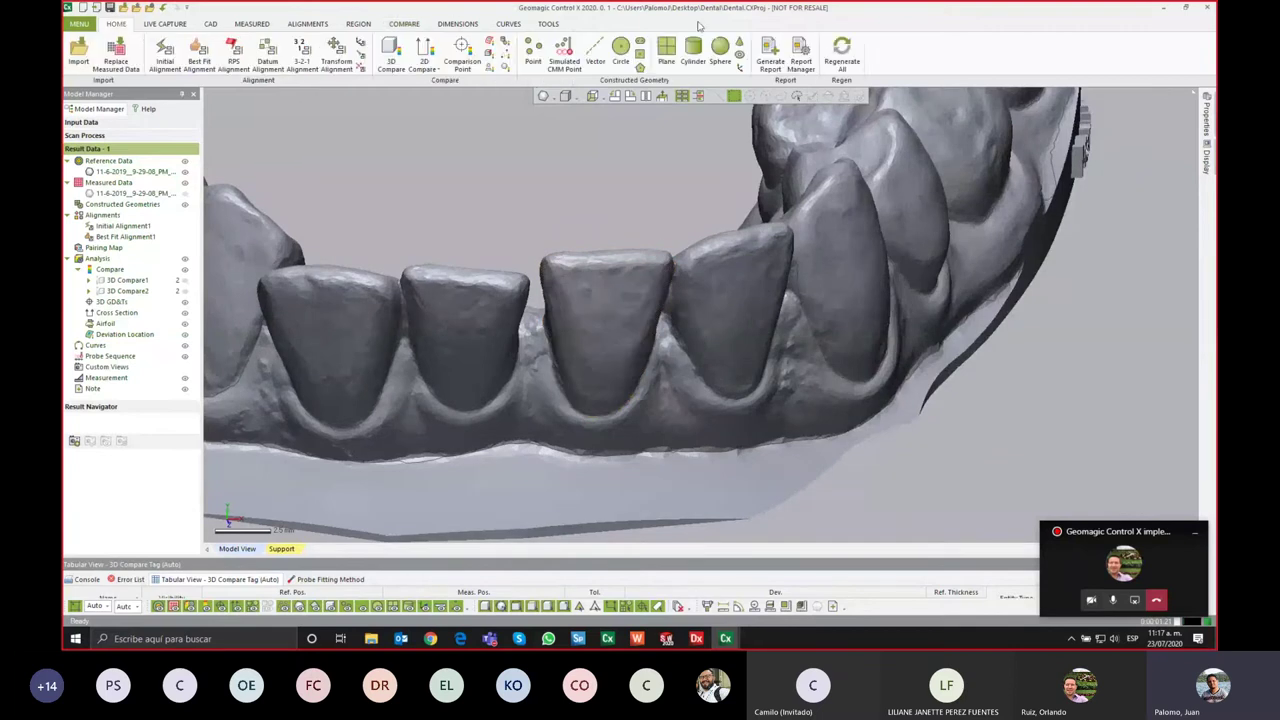
# Step: Start a reference plane with the Draw Line method and orbit to face the front teeth
pyautogui.click(665, 55)
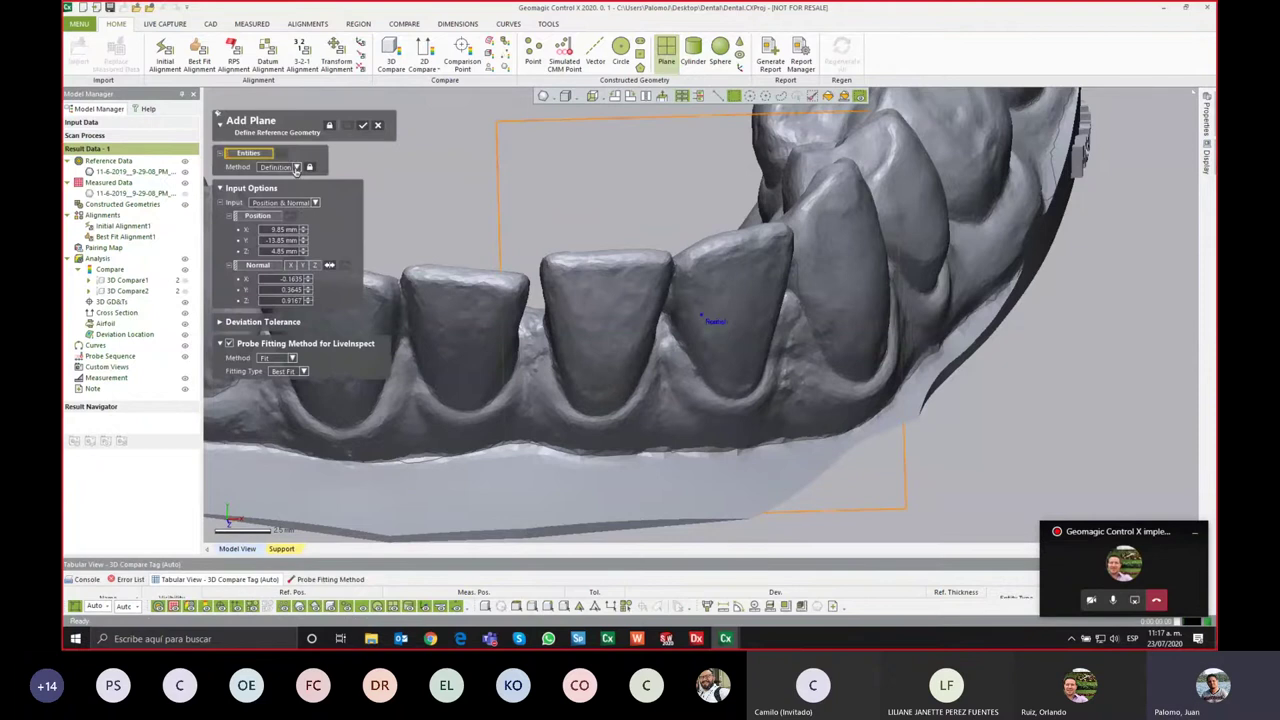
pyautogui.click(296, 167)
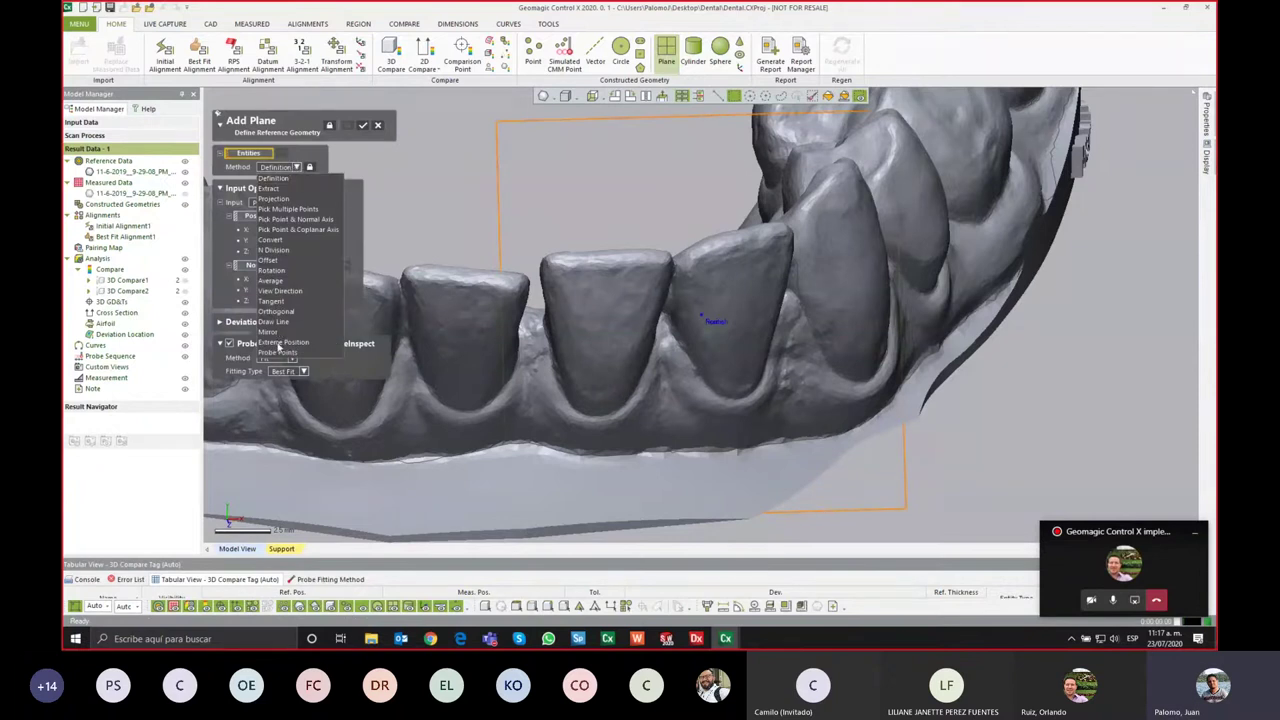
pyautogui.click(282, 322)
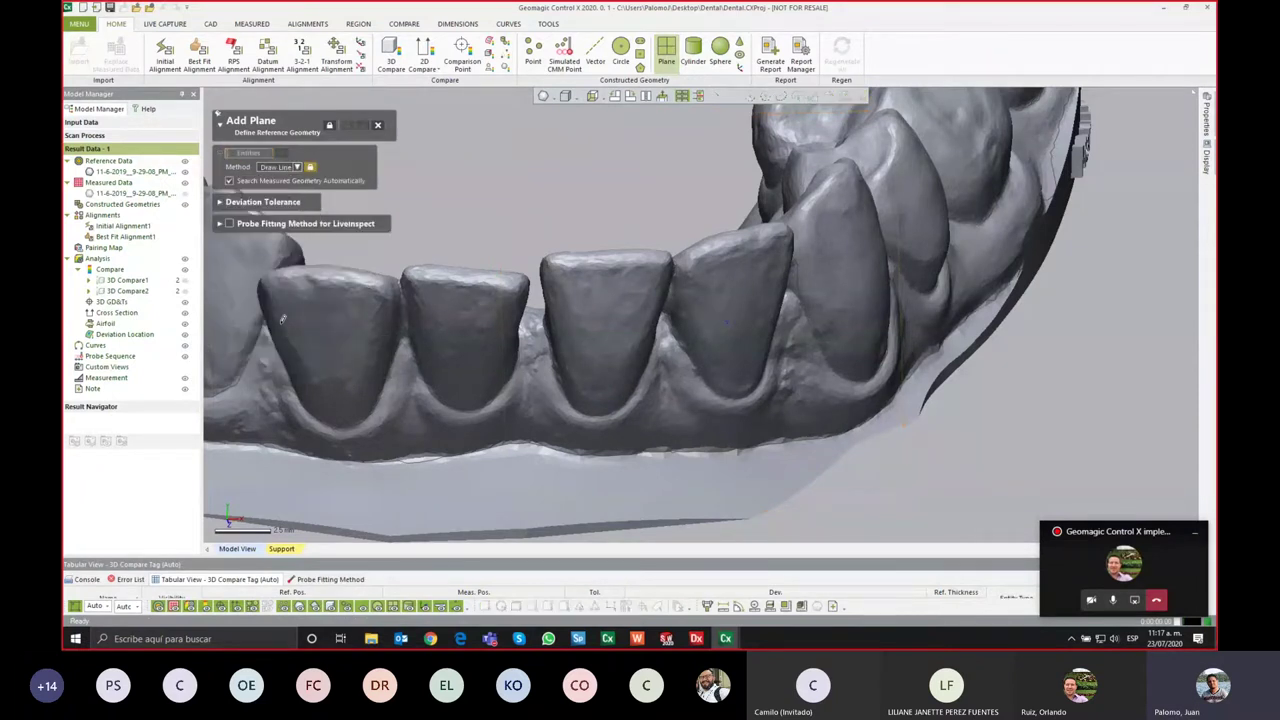
pyautogui.moveTo(608, 318); pyautogui.dragTo(567, 318, button='right')
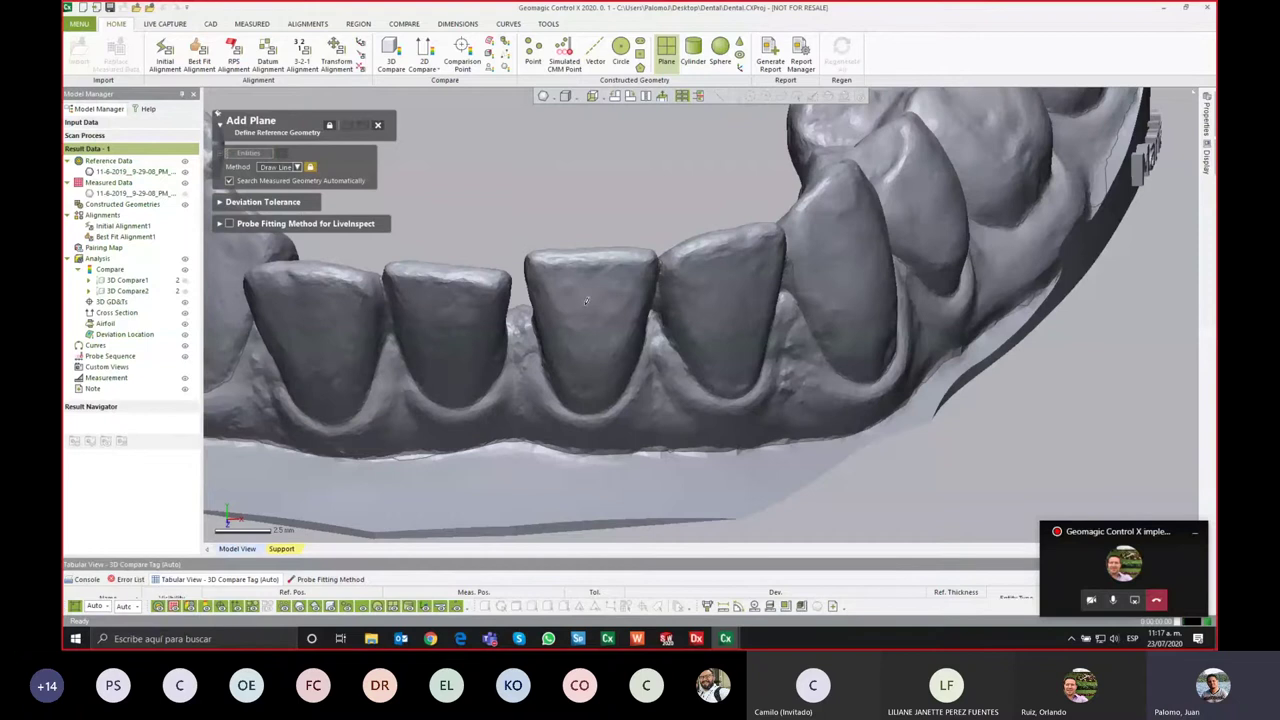
pyautogui.moveTo(578, 186)
pyautogui.mouseDown(button='right')
pyautogui.moveTo(603, 197)
pyautogui.moveTo(663, 180)
pyautogui.moveTo(597, 197)
pyautogui.mouseUp(button='right')
pyautogui.moveTo(718, 226); pyautogui.dragTo(687, 219, button='right')
pyautogui.moveTo(757, 372)
pyautogui.mouseDown(button='right')
pyautogui.moveTo(654, 354)
pyautogui.moveTo(663, 365)
pyautogui.moveTo(648, 319)
pyautogui.mouseUp(button='right')
pyautogui.scroll(-2, 648, 319)
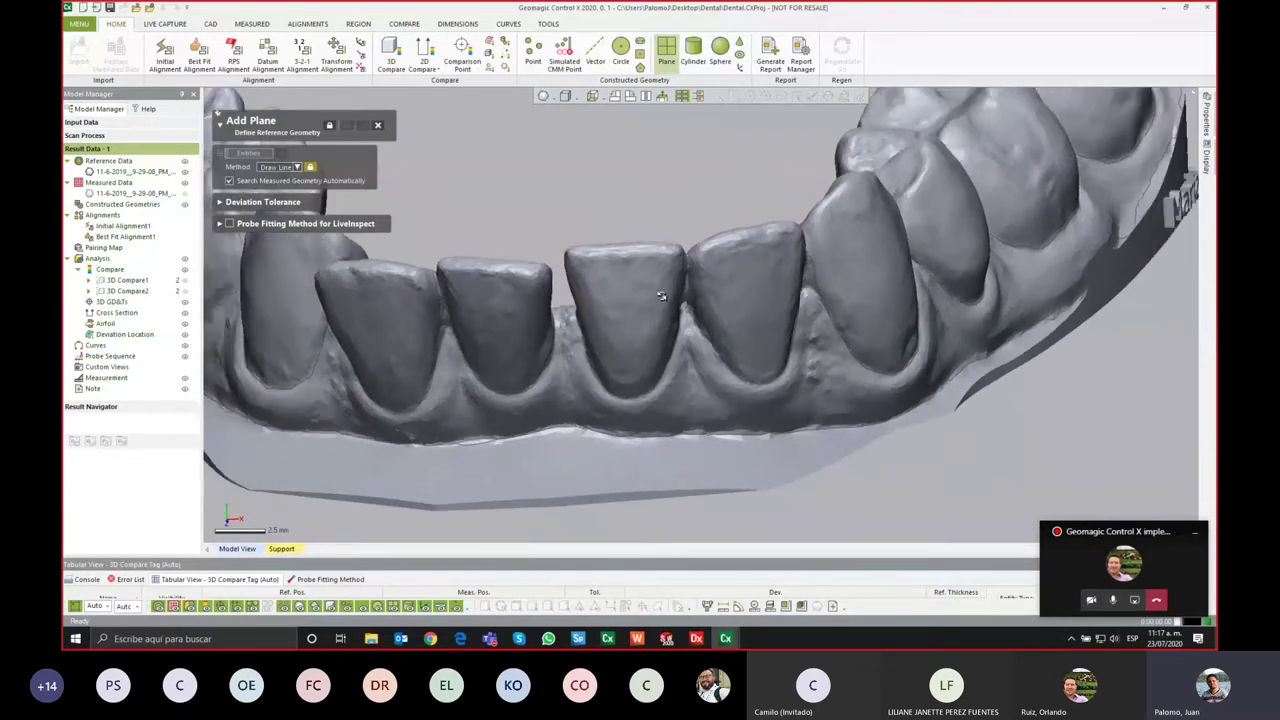
pyautogui.scroll(-2, 678, 318)
pyautogui.scroll(3, 664, 222)
pyautogui.scroll(2, 694, 310)
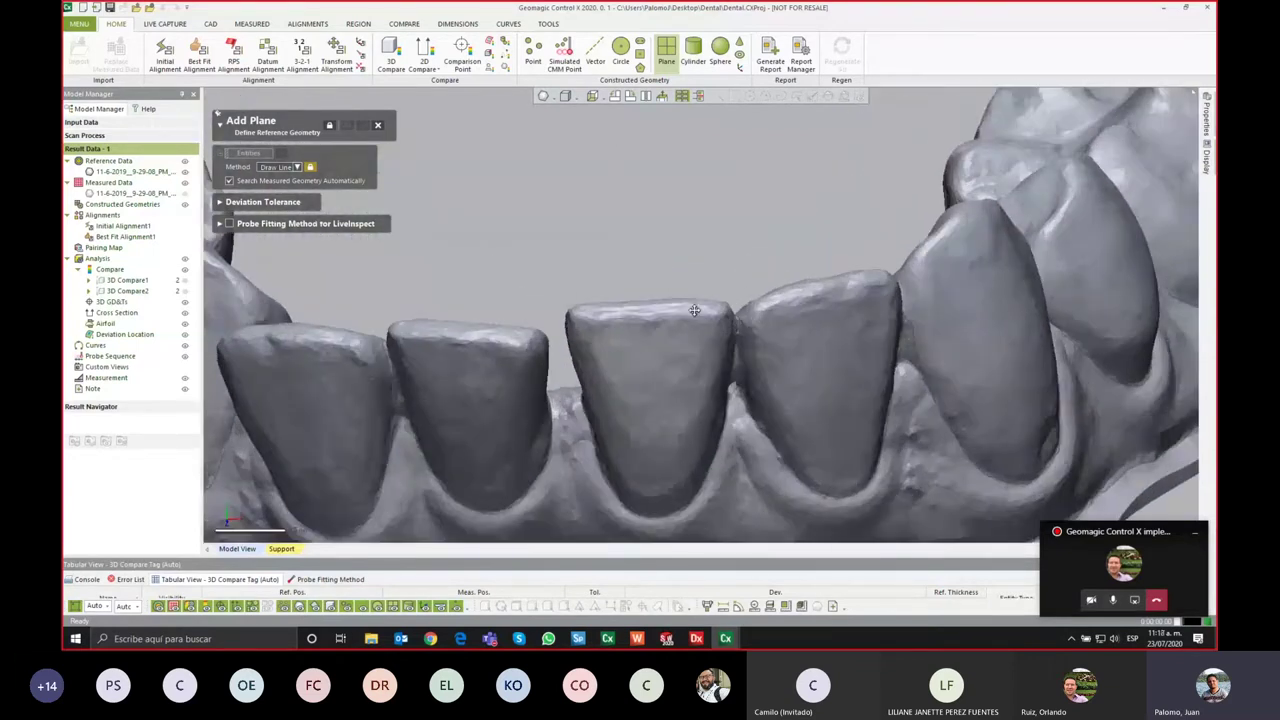
pyautogui.moveTo(694, 310); pyautogui.dragTo(628, 207, button='right')
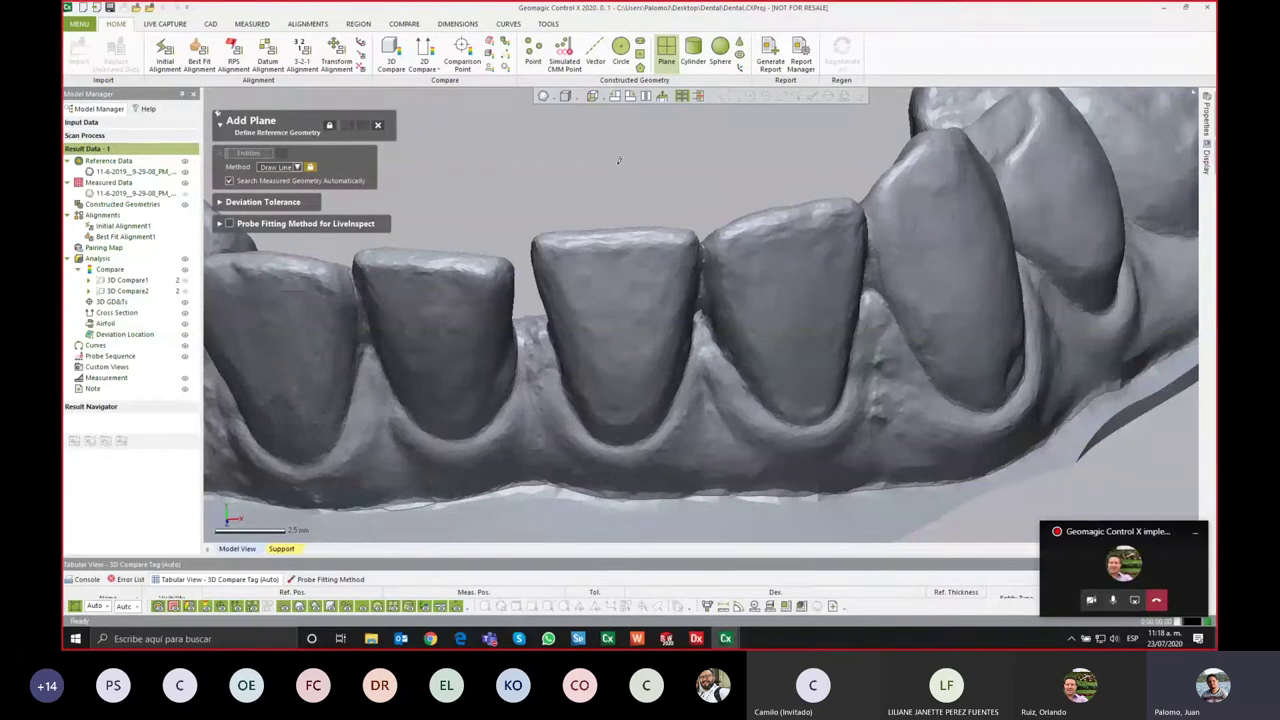
# Step: Draw a vertical line down the lower front tooth to create Plane1
pyautogui.moveTo(625, 322); pyautogui.dragTo(621, 503)
pyautogui.click(363, 125)
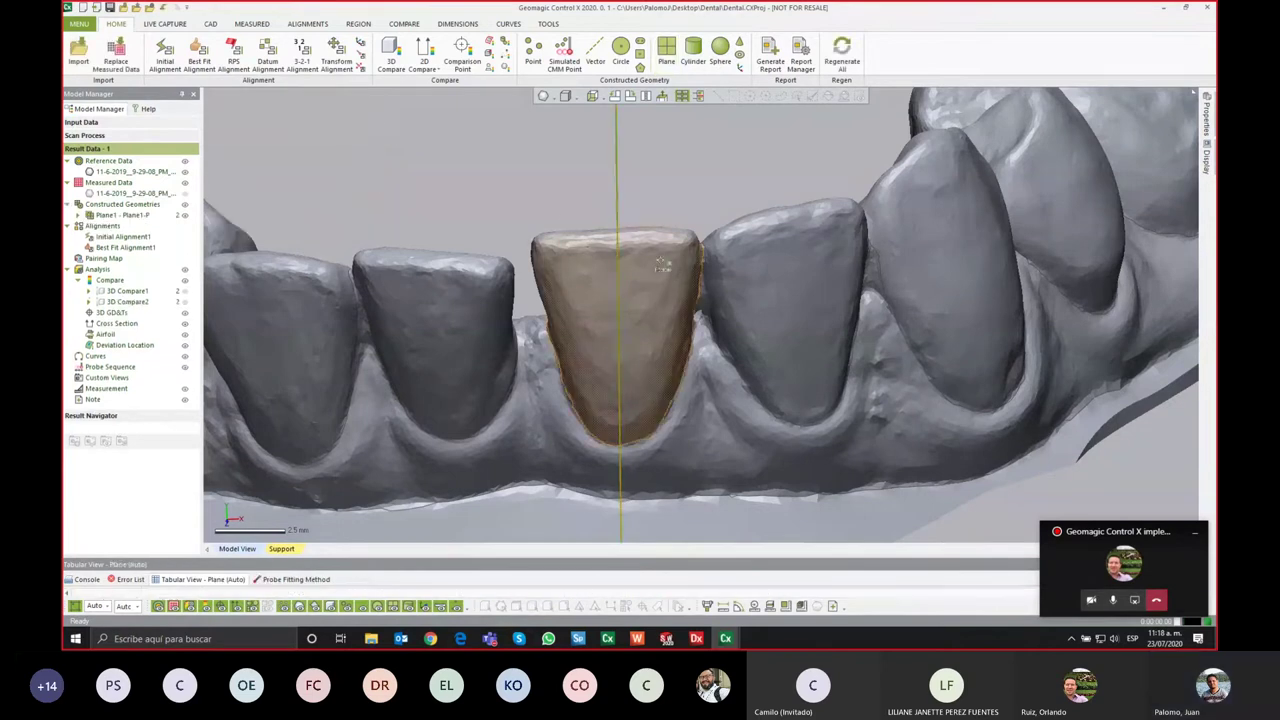
pyautogui.moveTo(640, 340)
pyautogui.mouseDown(button='right')
pyautogui.moveTo(743, 353)
pyautogui.moveTo(455, 203)
pyautogui.mouseUp(button='right')
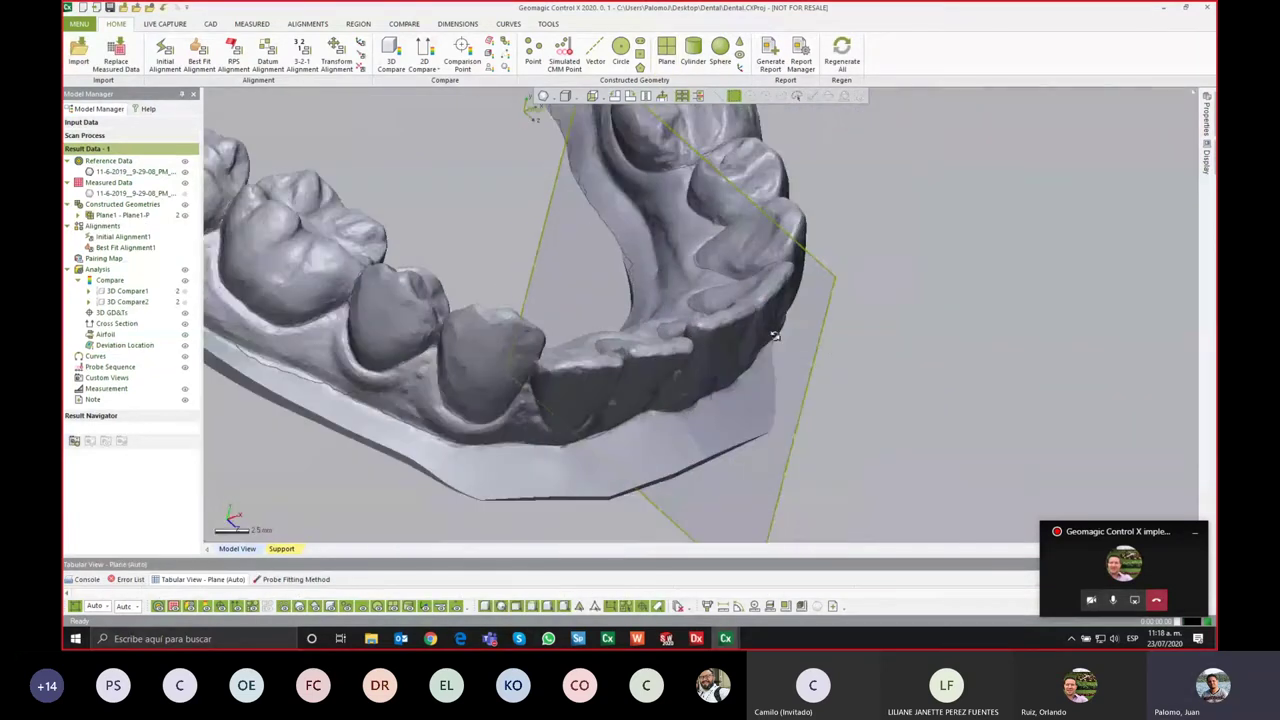
# Step: Start a 2D Compare sectioned on Plane1
pyautogui.click(404, 23)
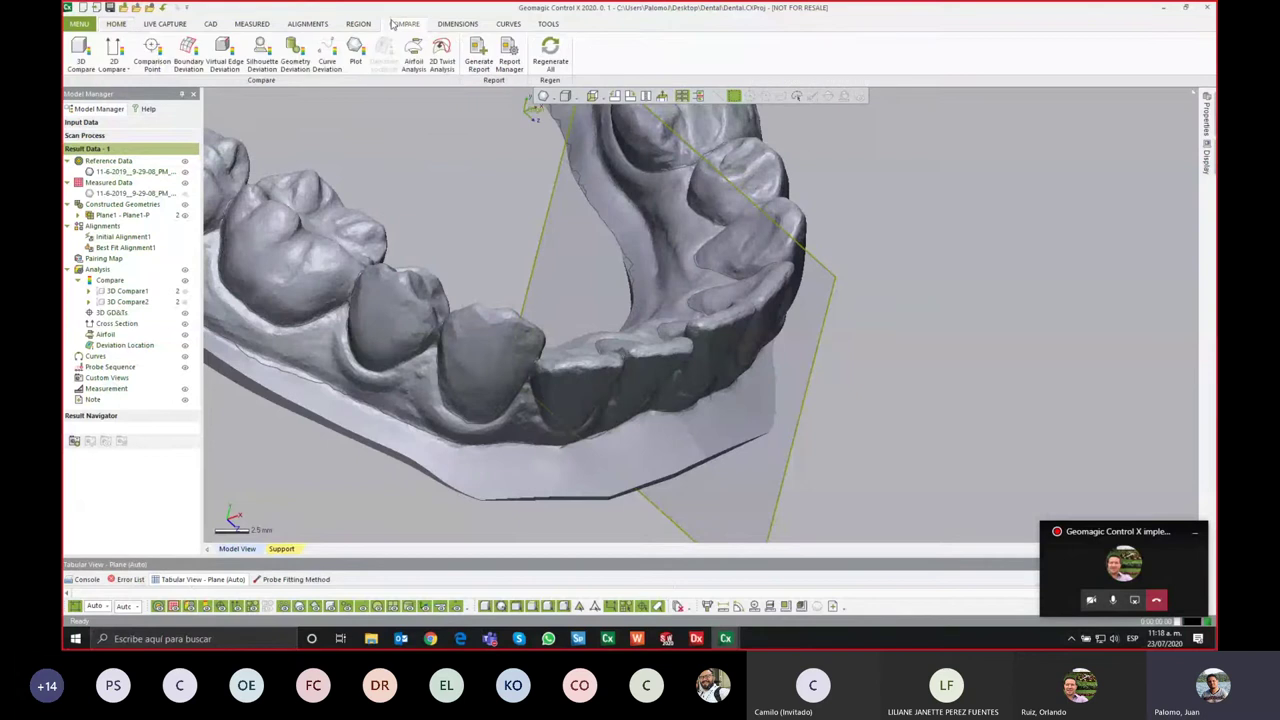
pyautogui.click(114, 48)
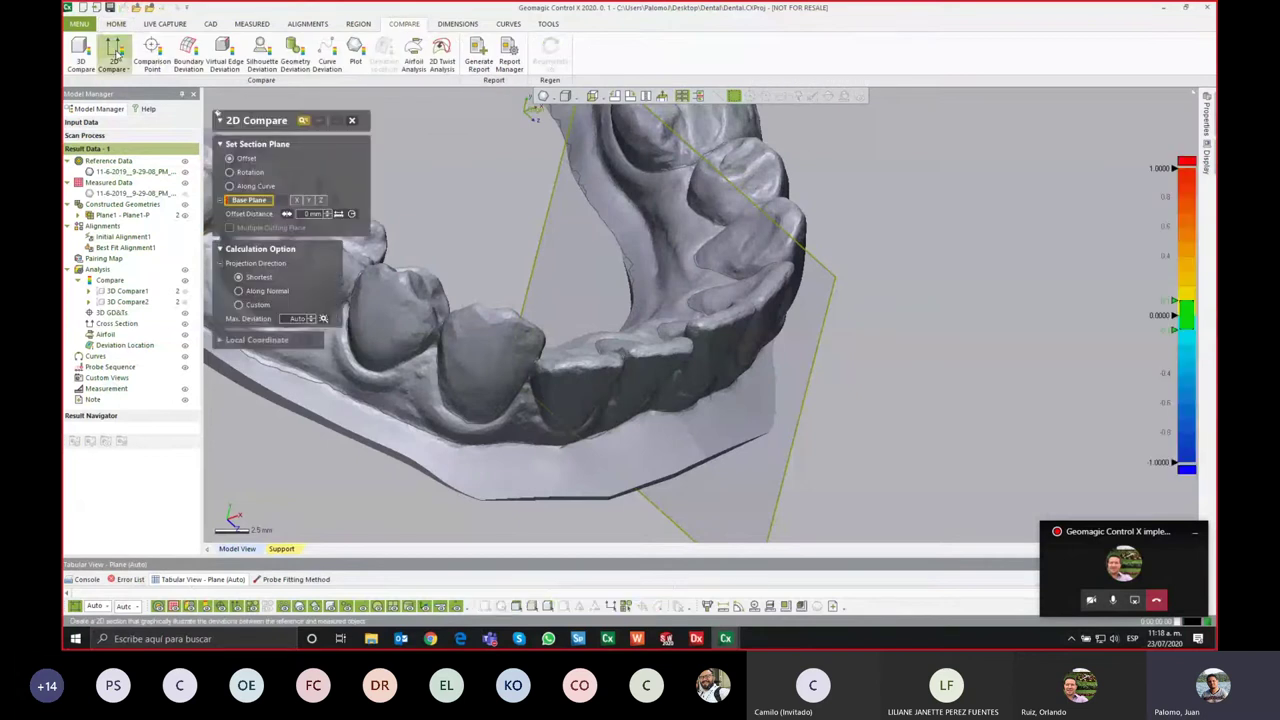
pyautogui.click(560, 230)
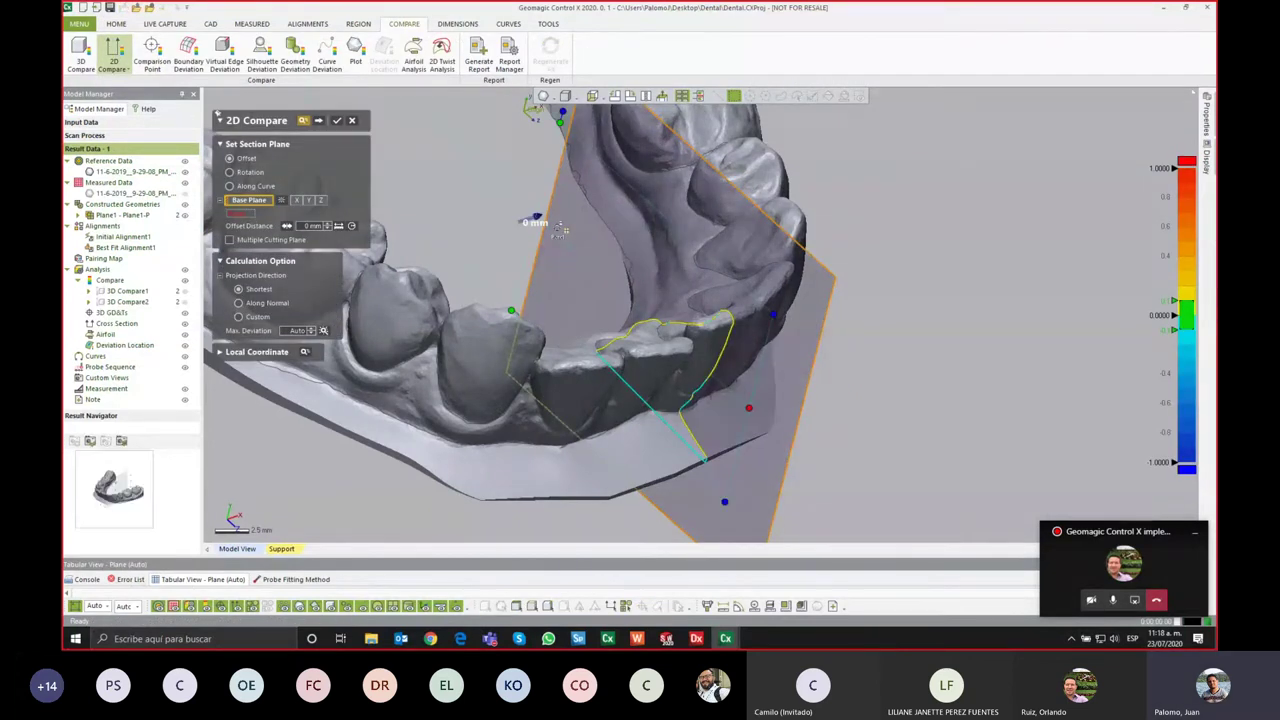
pyautogui.moveTo(600, 260); pyautogui.dragTo(718, 355, button='right')
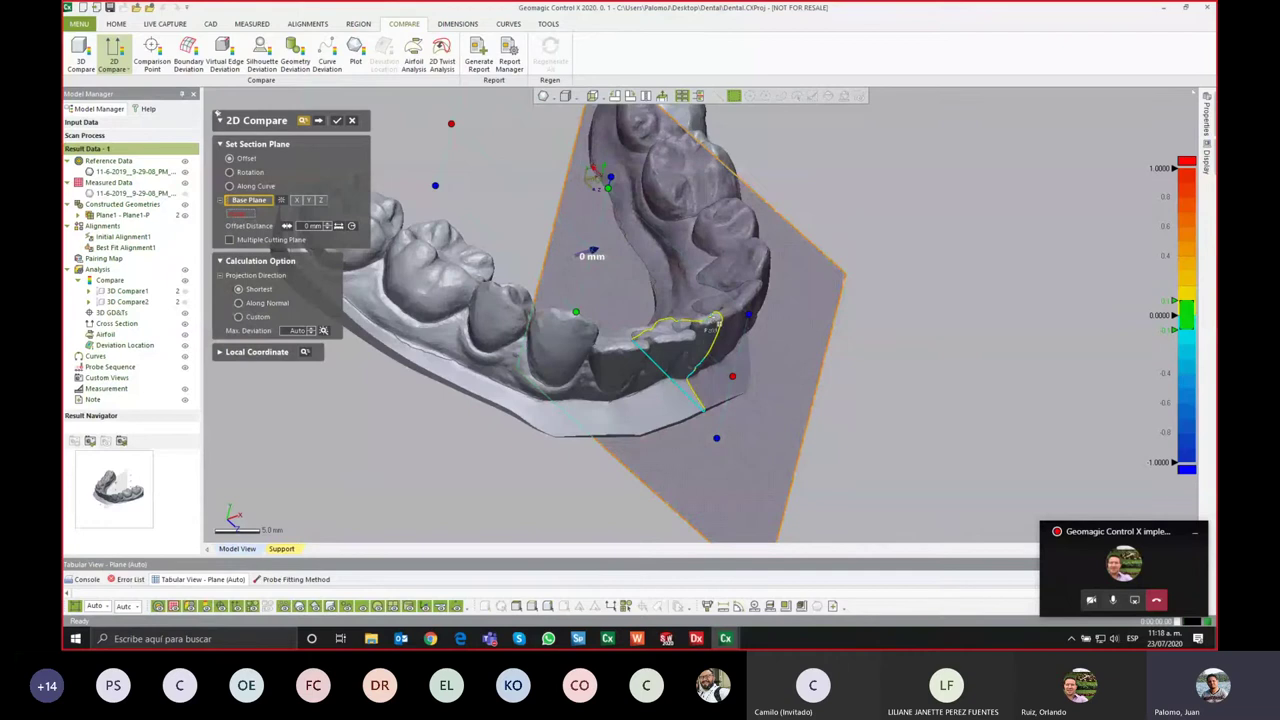
pyautogui.click(318, 121)
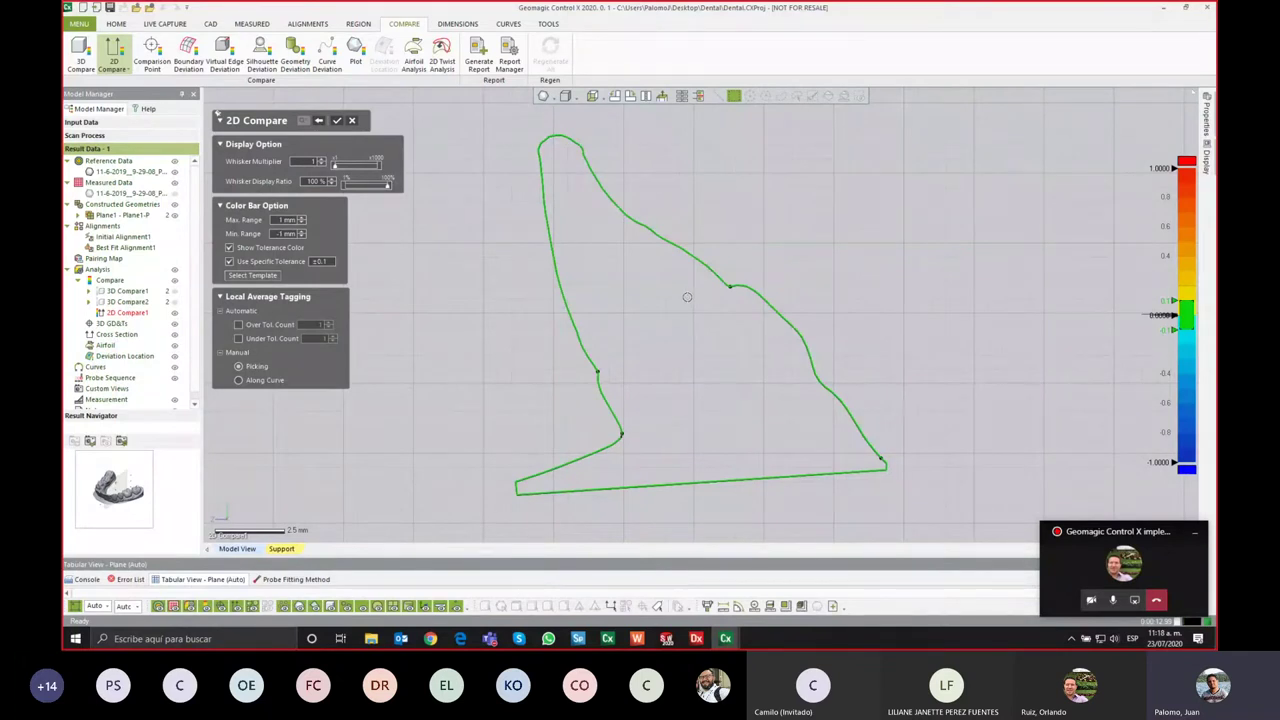
# Step: Tag two section outline points with deviations 0.0016 and 0.0014
pyautogui.scroll(5, 610, 244)
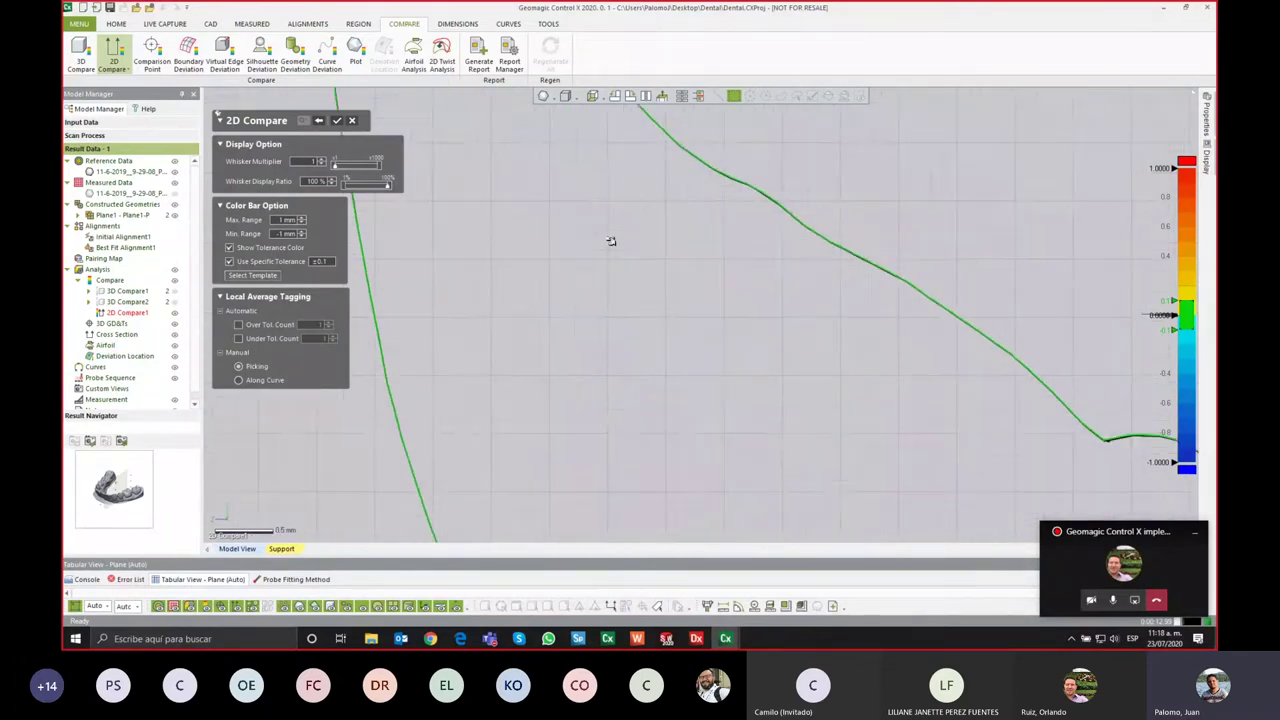
pyautogui.scroll(3, 620, 236)
pyautogui.scroll(-2, 725, 300)
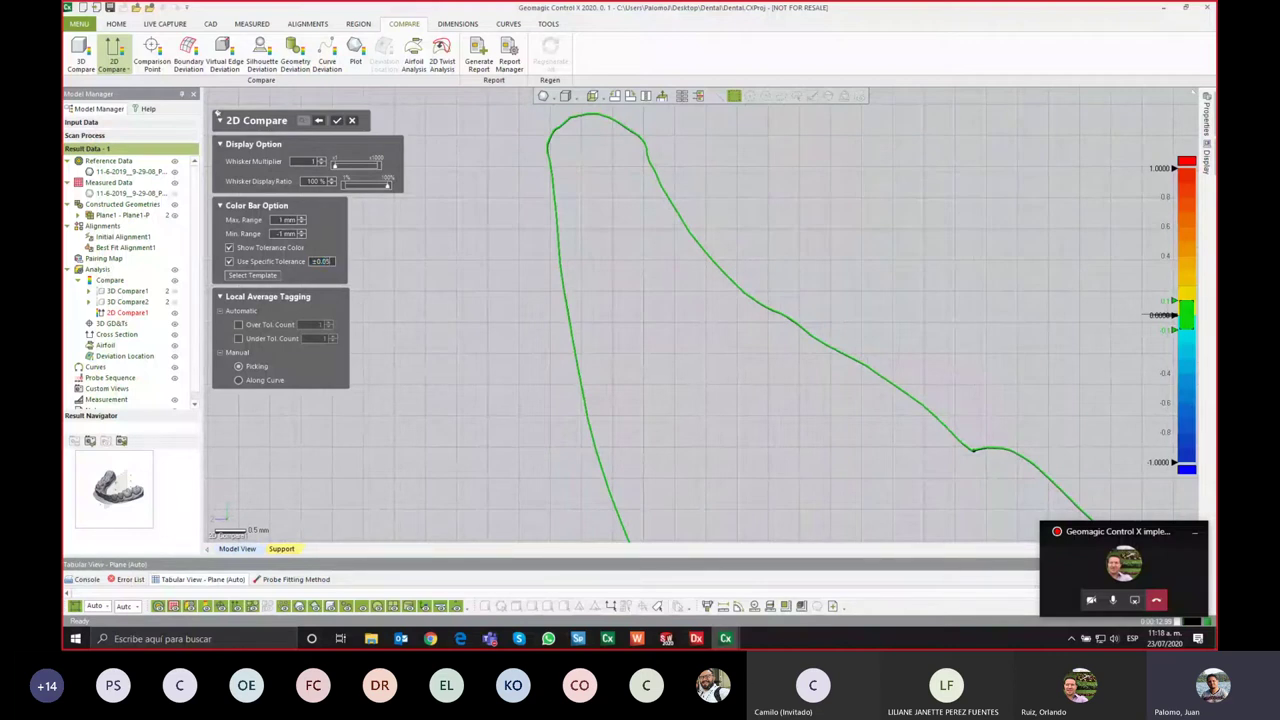
pyautogui.scroll(-2, 729, 251)
pyautogui.moveTo(826, 266); pyautogui.dragTo(759, 240, button='middle')
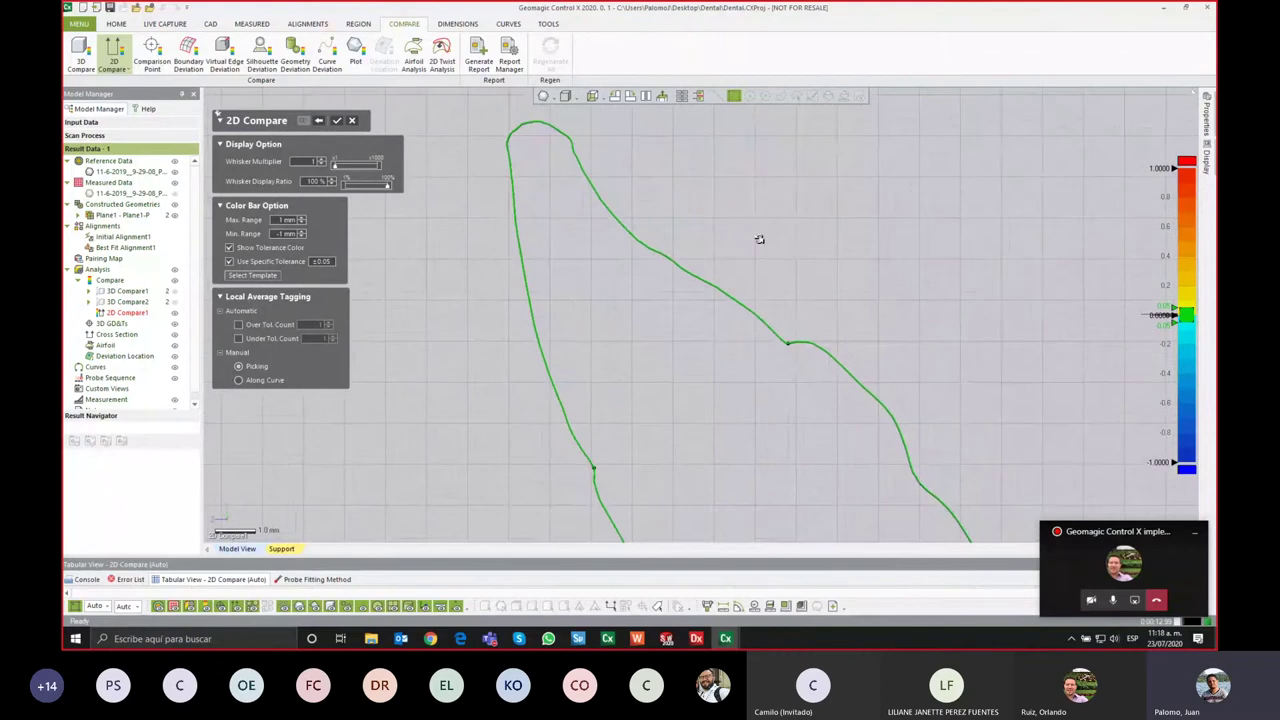
pyautogui.scroll(-3, 747, 282)
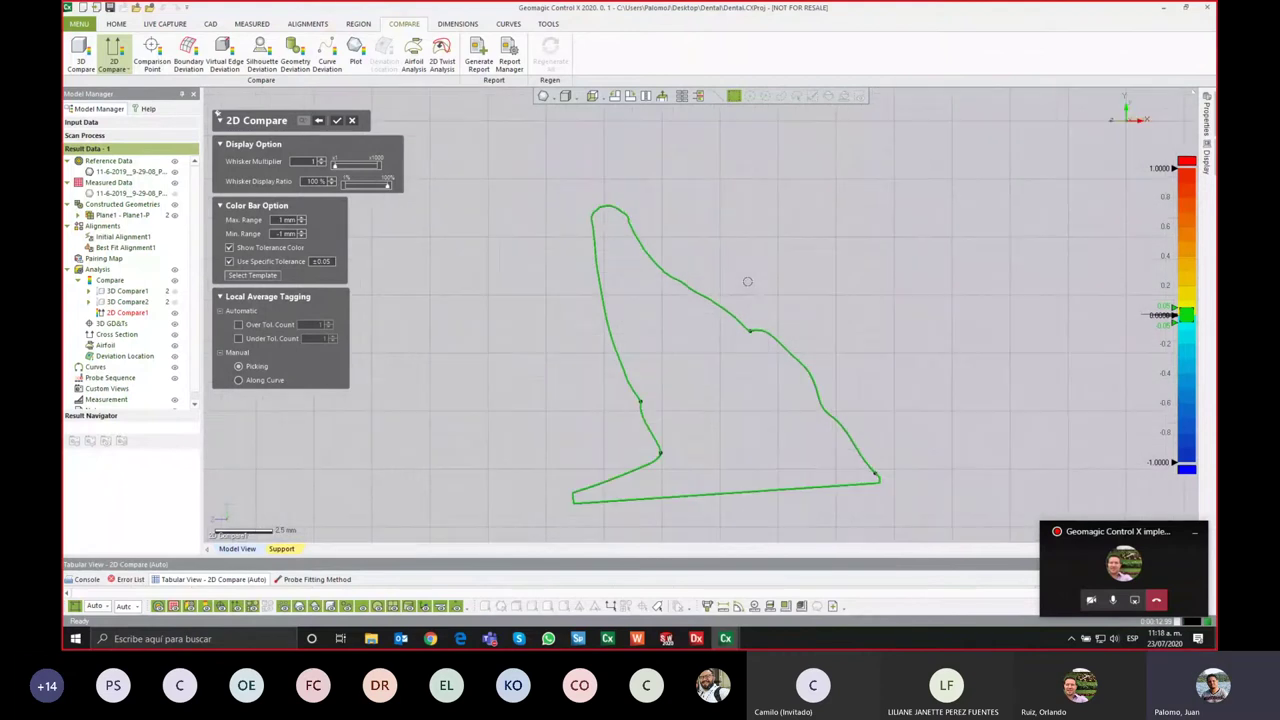
pyautogui.click(597, 295)
pyautogui.click(475, 307)
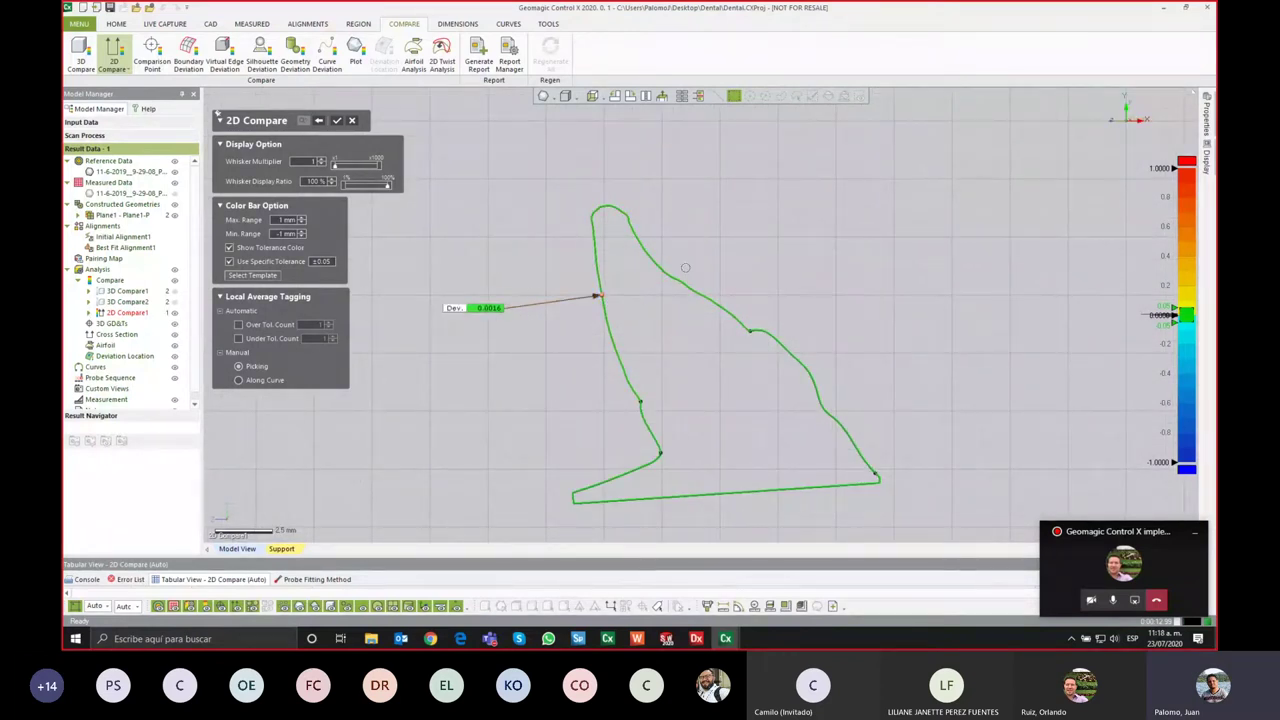
pyautogui.click(659, 268)
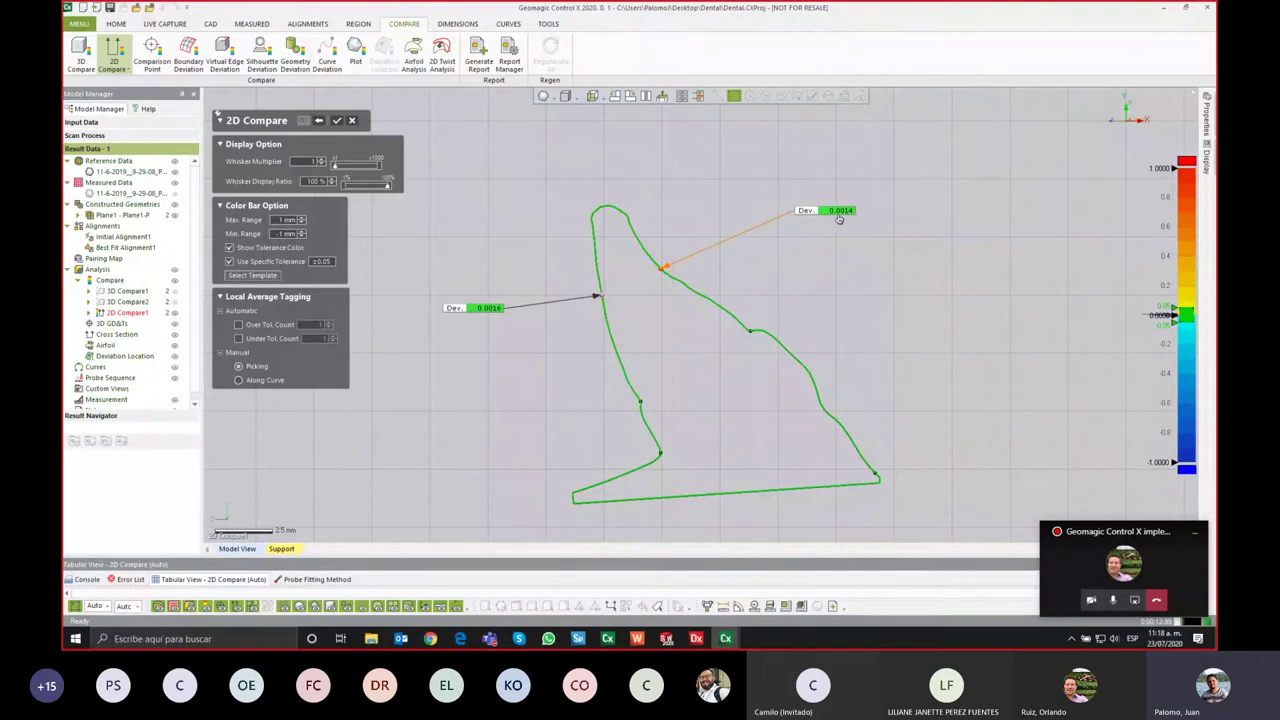
pyautogui.click(850, 217)
# Step: Toggle the labels to the Detailed preset and back to compact tags, then finish the 2D comparison
pyautogui.rightClick(720, 194)
pyautogui.moveTo(751, 216)
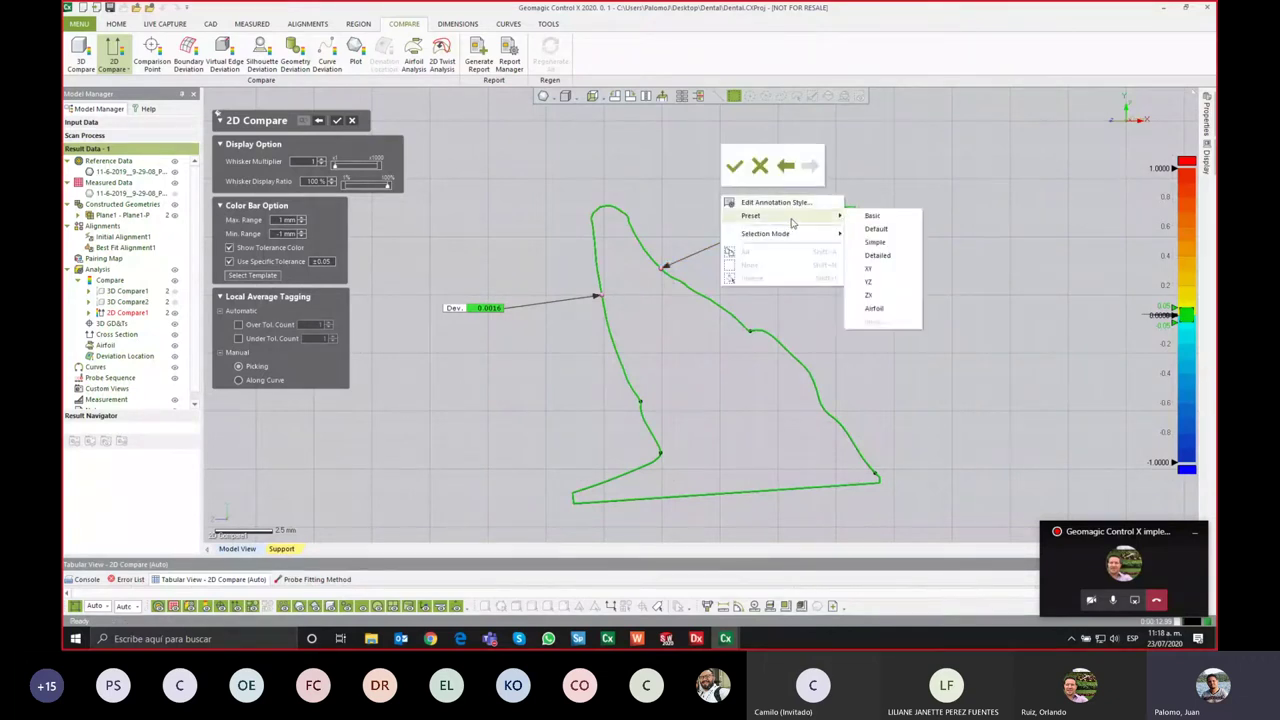
pyautogui.click(877, 255)
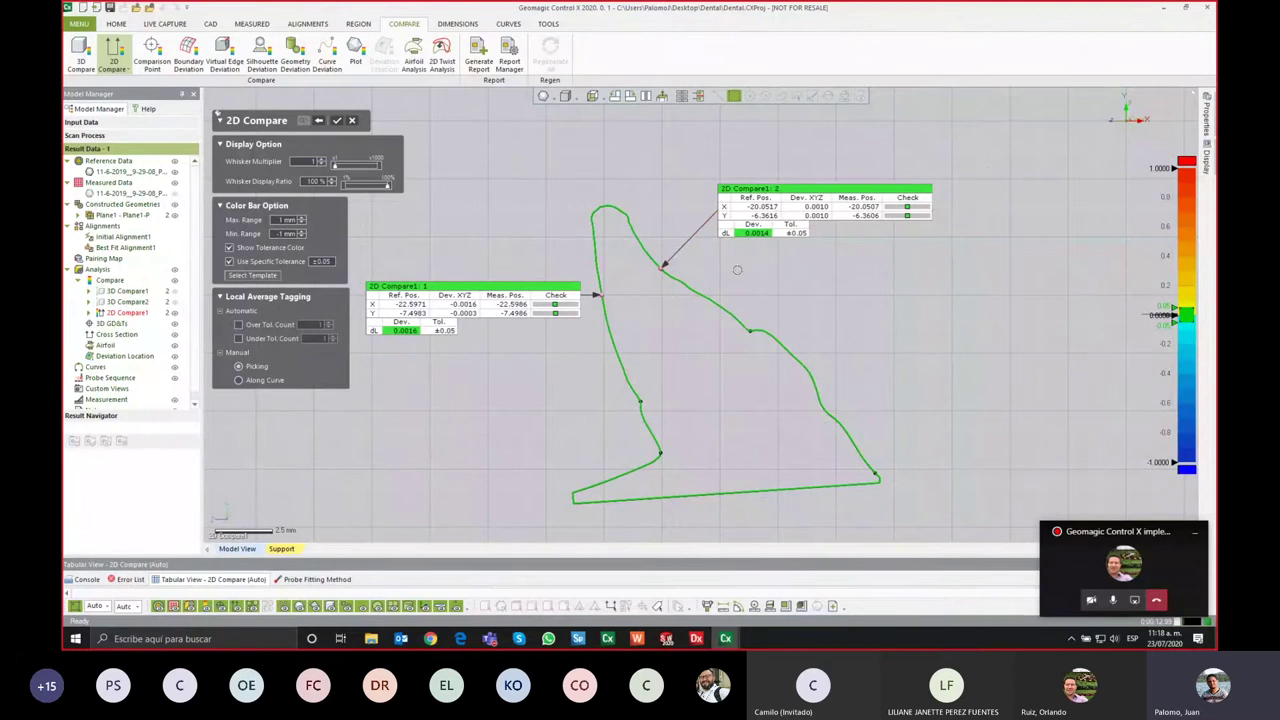
pyautogui.rightClick(722, 190)
pyautogui.click(882, 208)
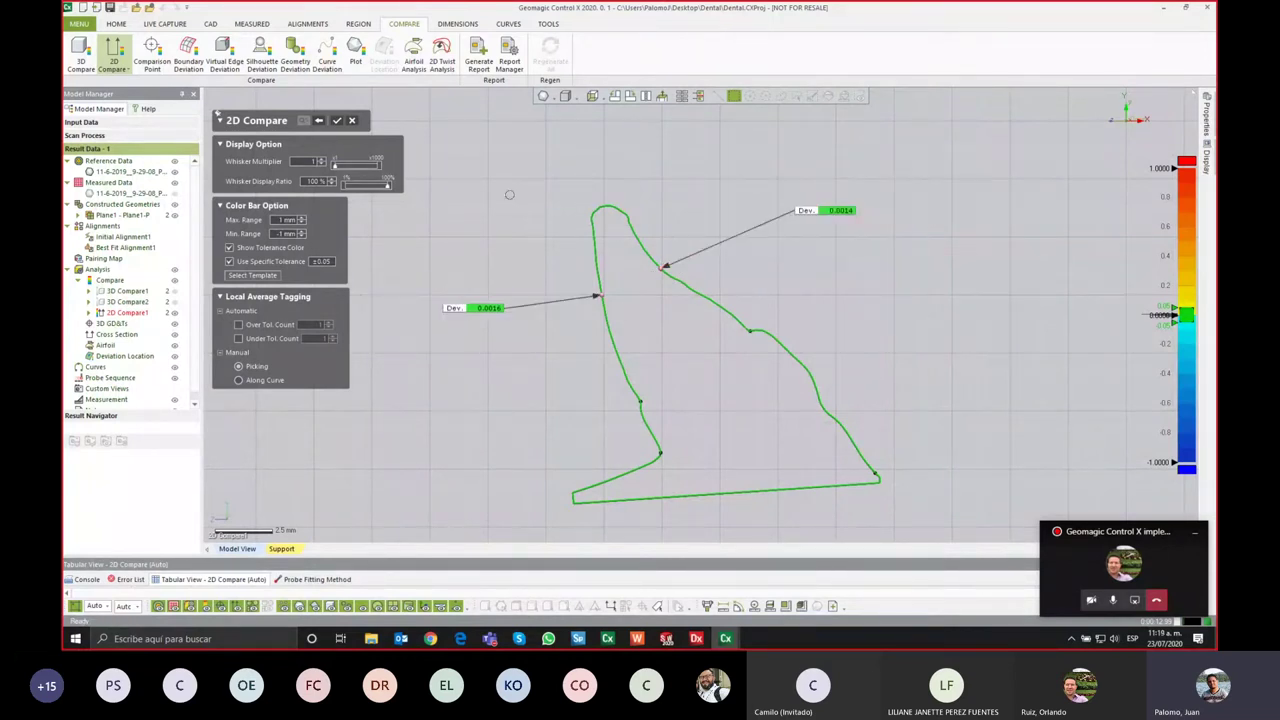
pyautogui.click(338, 119)
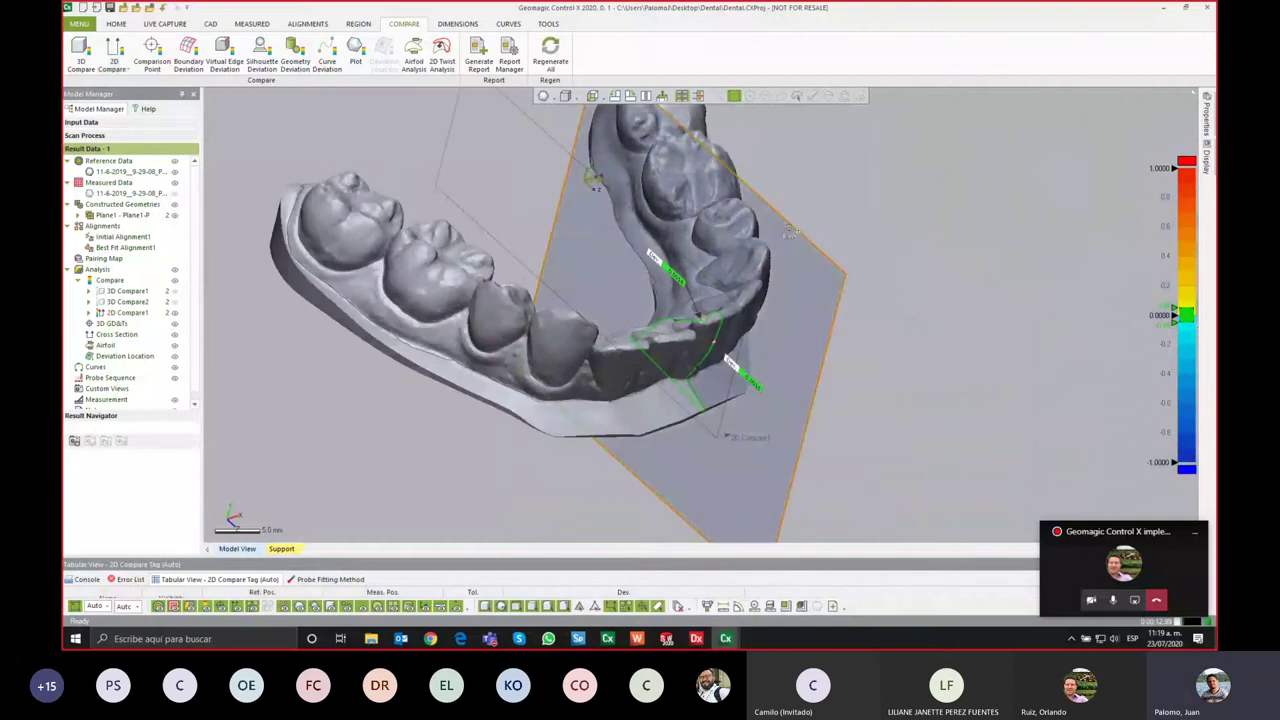
# Step: Turn the model to face the front teeth and hide Plane1
pyautogui.moveTo(886, 283)
pyautogui.mouseDown(button='right')
pyautogui.moveTo(603, 357)
pyautogui.moveTo(877, 320)
pyautogui.mouseUp(button='right')
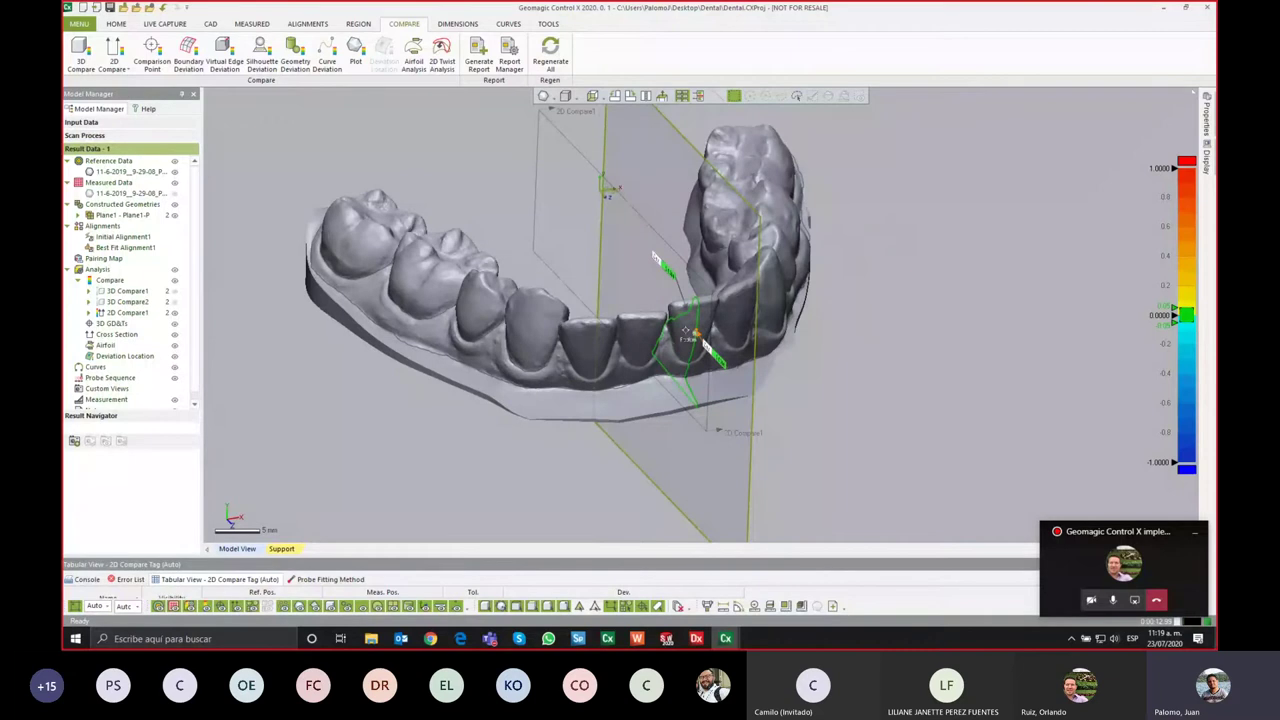
pyautogui.moveTo(669, 410); pyautogui.dragTo(579, 394, button='right')
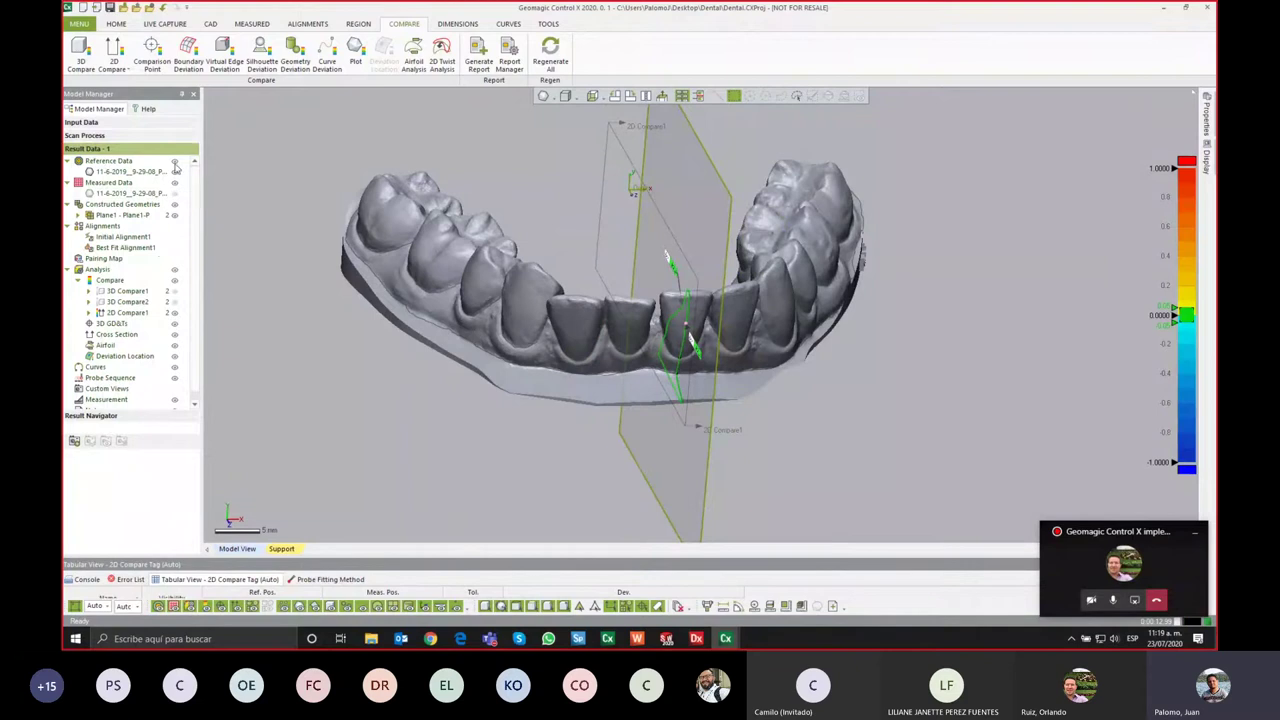
pyautogui.click(174, 216)
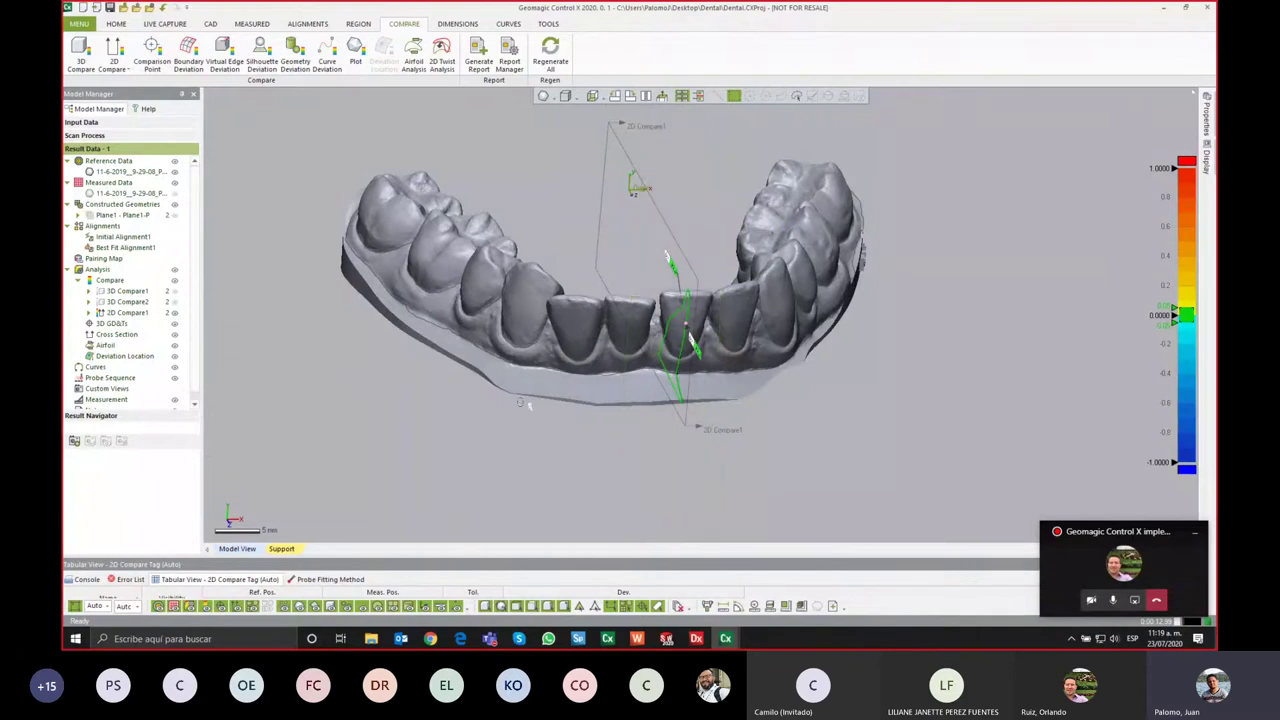
# Step: Start a reference plane, discard it, and toggle the 3D deviation colour map back off
pyautogui.click(116, 23)
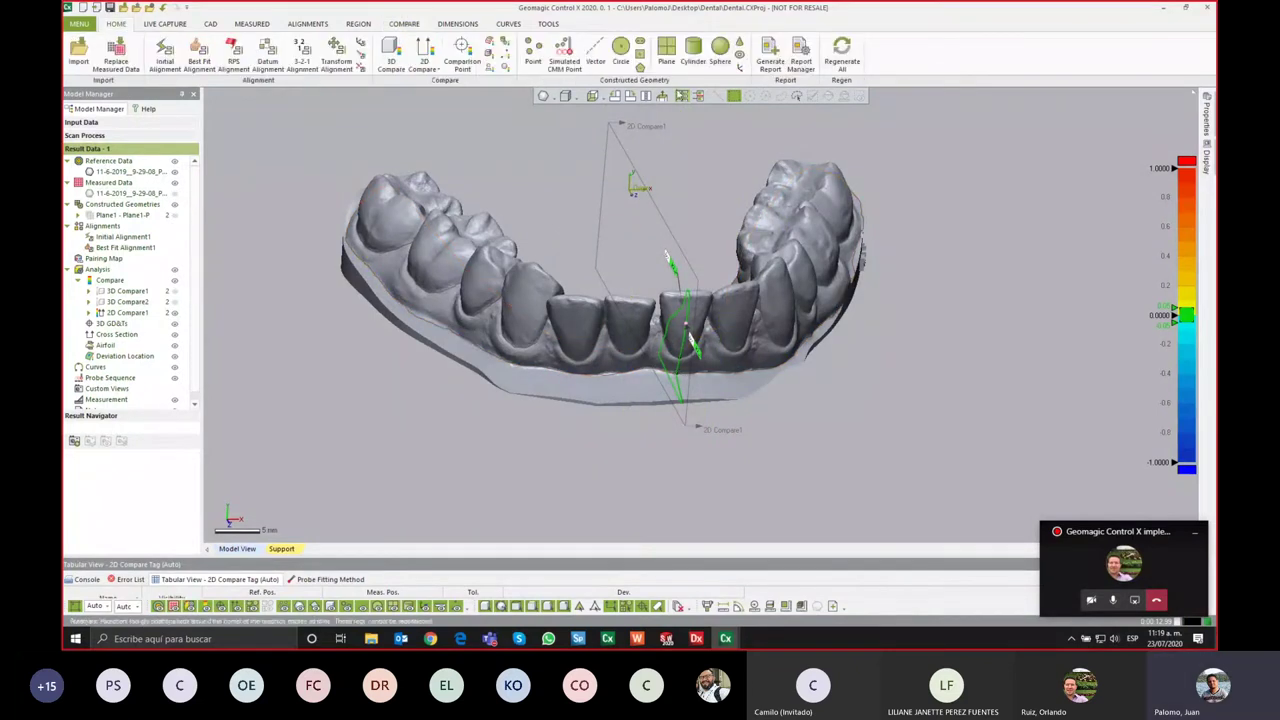
pyautogui.click(666, 52)
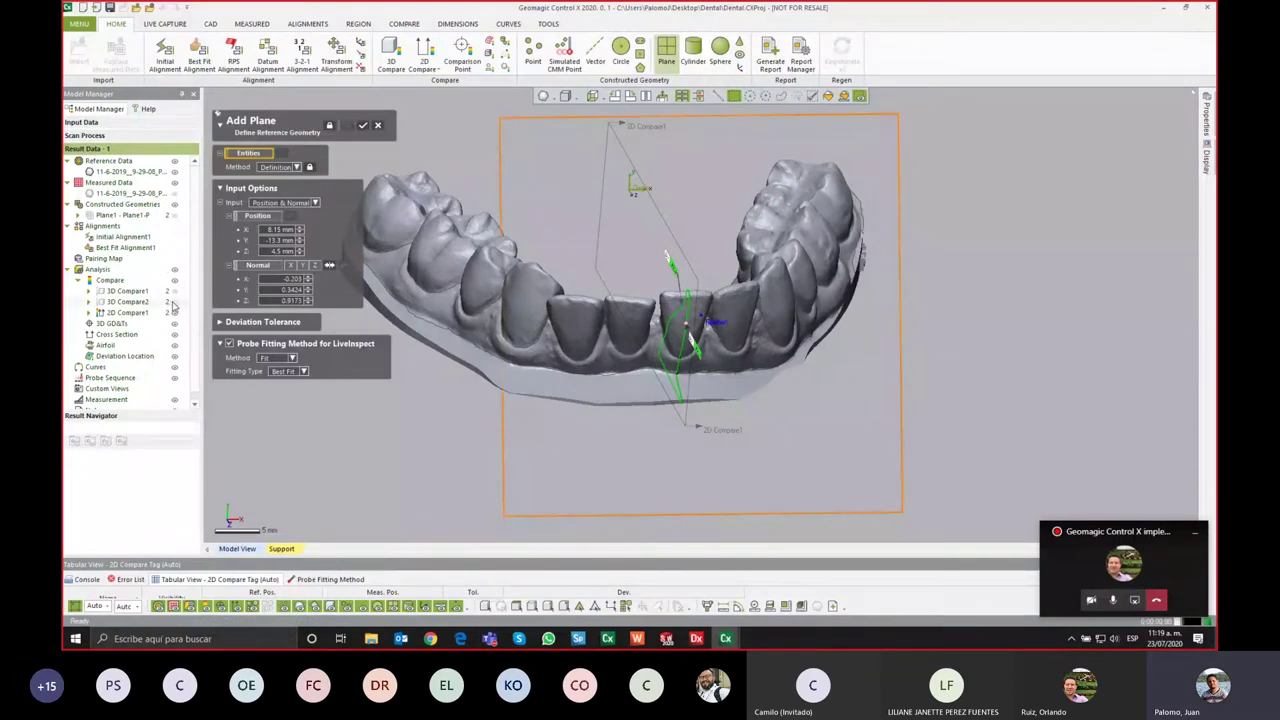
pyautogui.moveTo(569, 393); pyautogui.dragTo(600, 363, button='right')
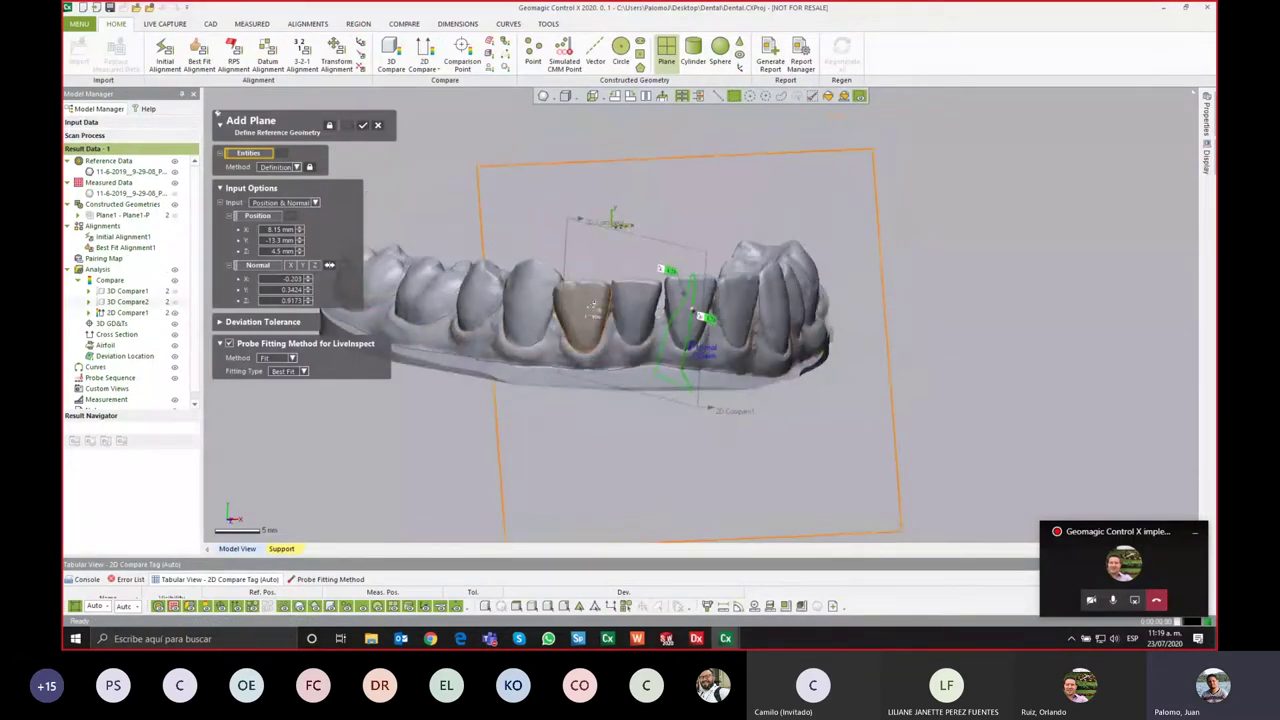
pyautogui.scroll(2, 600, 363)
pyautogui.scroll(2, 585, 350)
pyautogui.scroll(2, 582, 345)
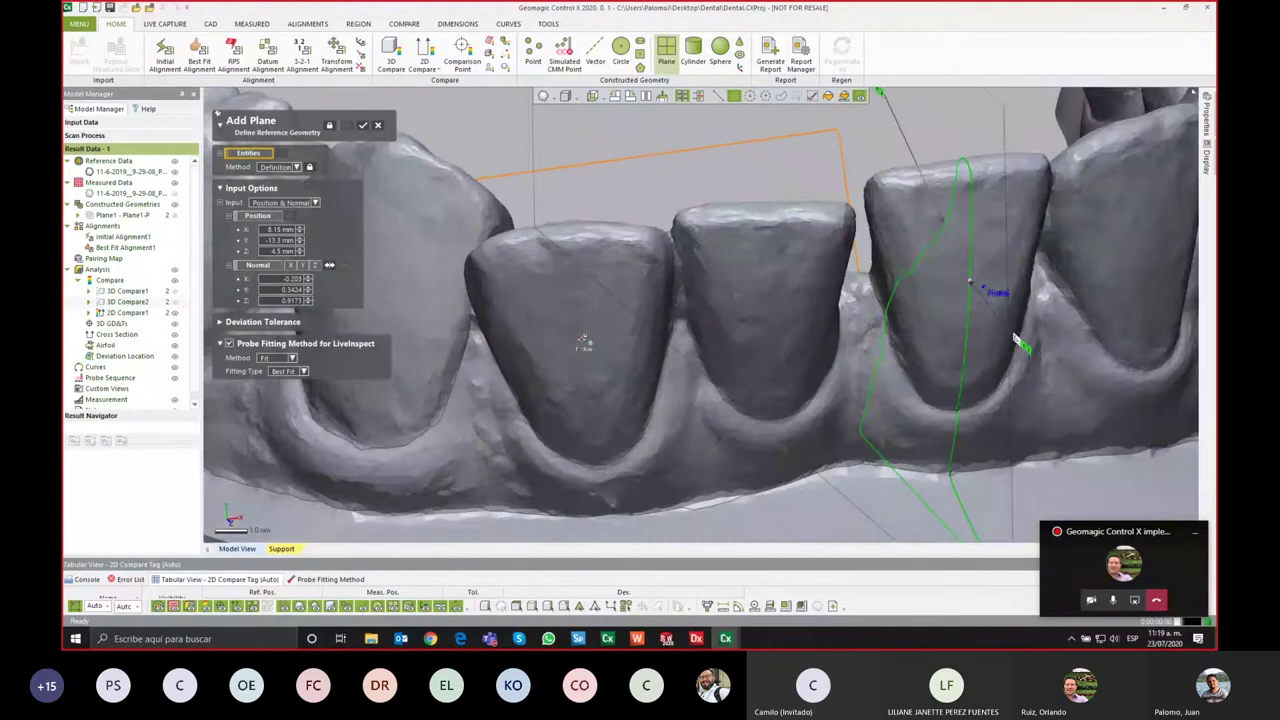
pyautogui.click(378, 127)
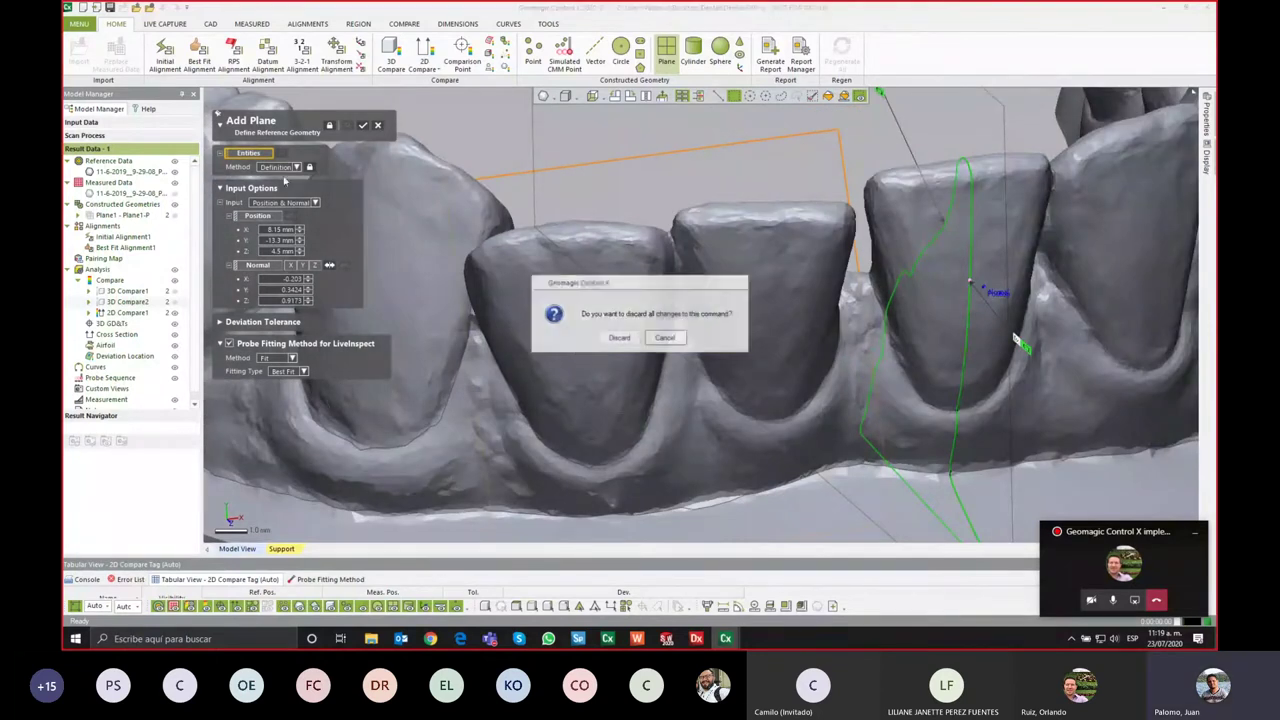
pyautogui.click(620, 338)
pyautogui.click(172, 303)
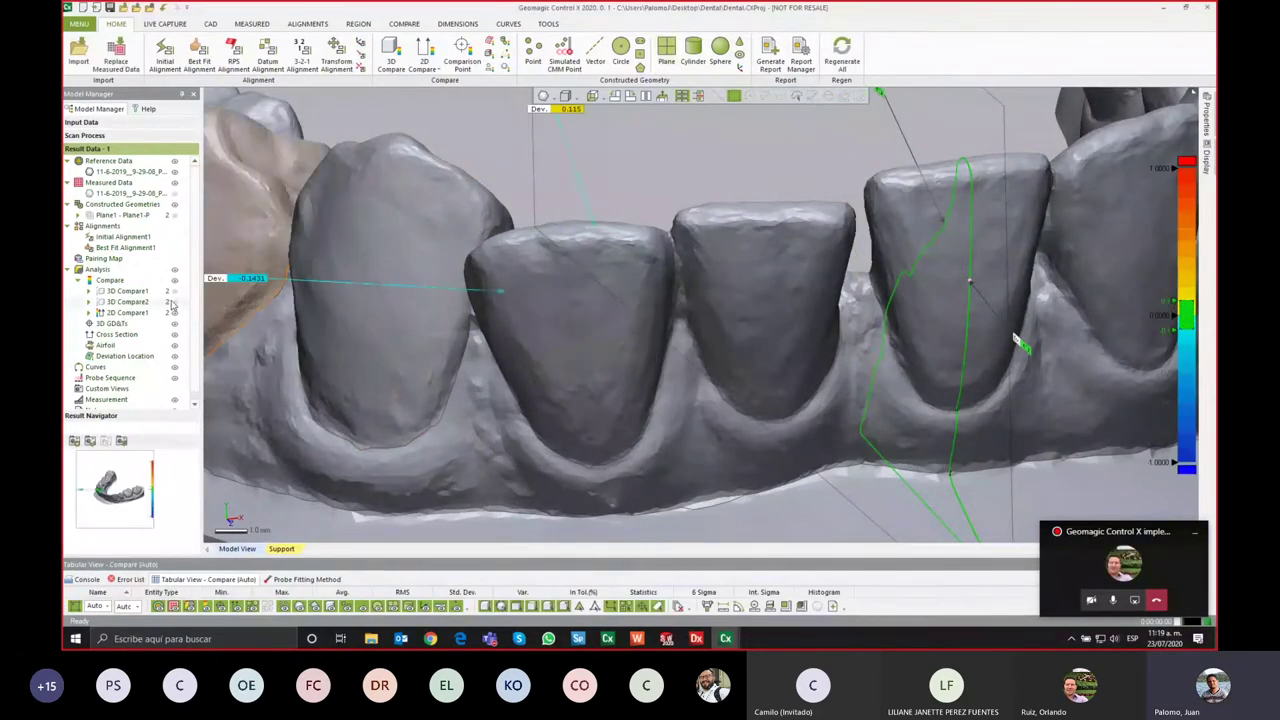
pyautogui.click(172, 303)
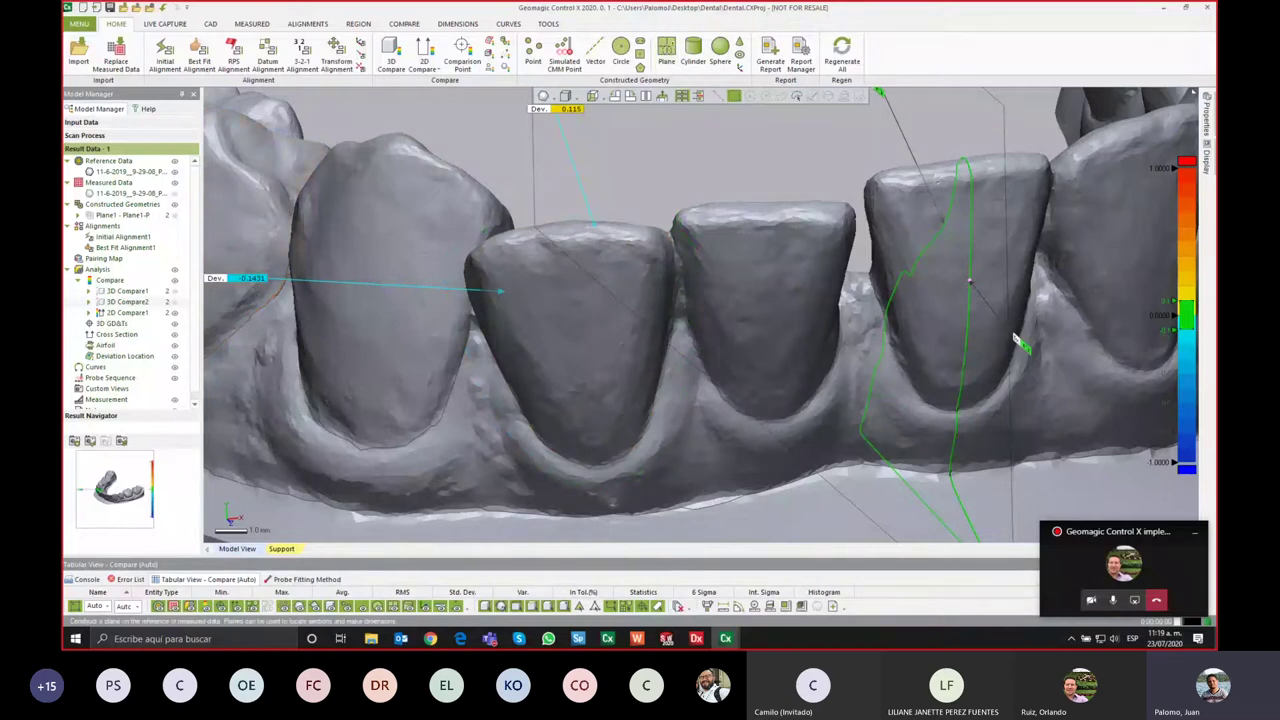
# Step: Create Plane2 by Draw Line, drawing a vertical line through a lower front tooth
pyautogui.click(666, 52)
pyautogui.click(282, 167)
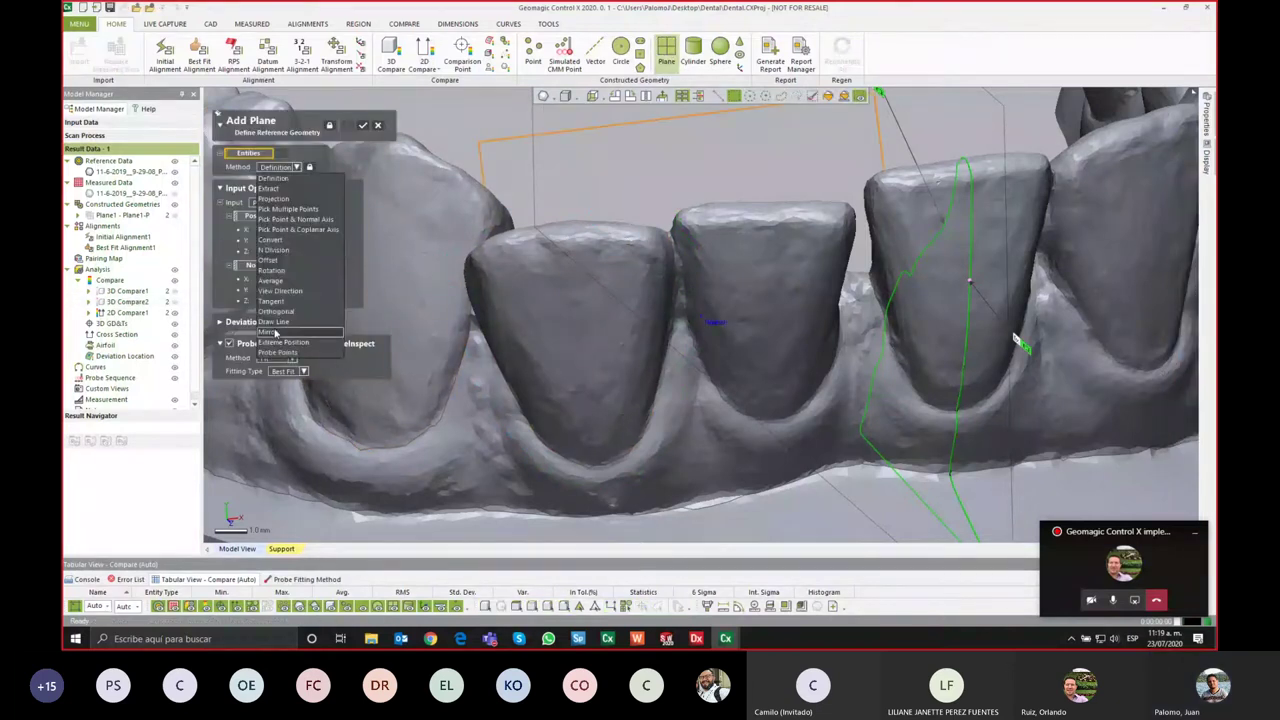
pyautogui.click(275, 322)
pyautogui.moveTo(480, 230); pyautogui.dragTo(622, 172, button='right')
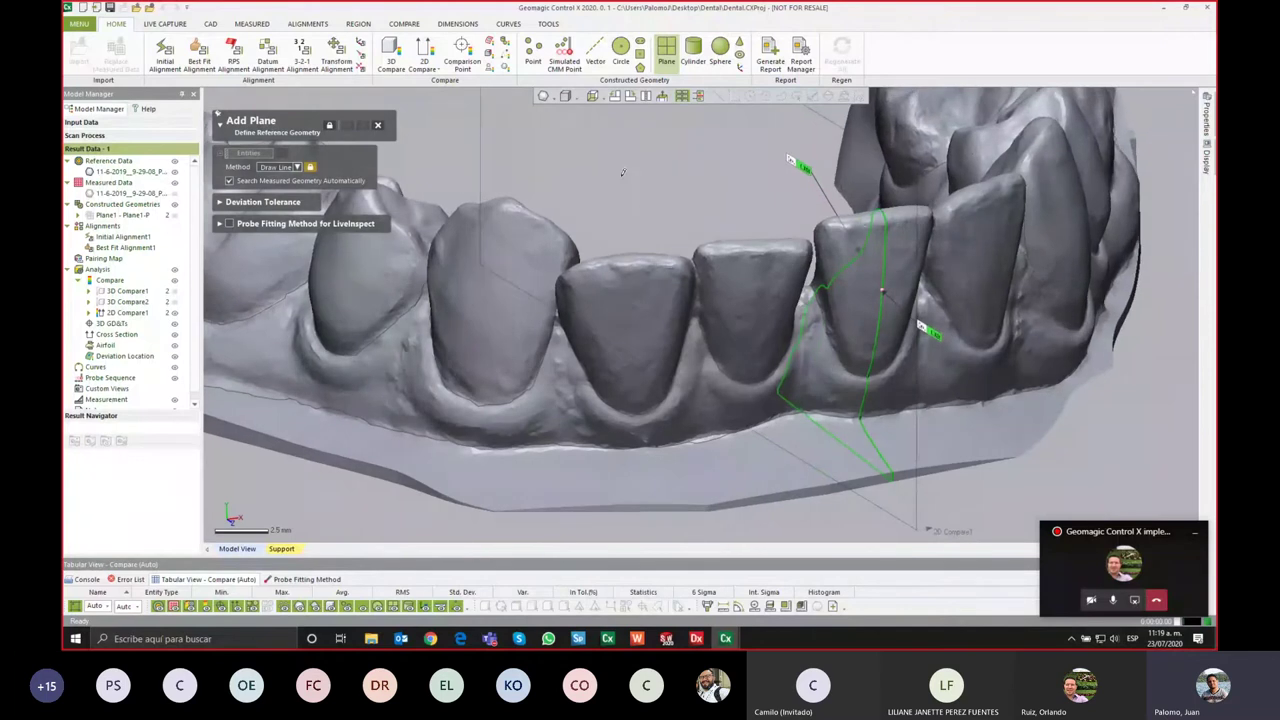
pyautogui.moveTo(652, 265); pyautogui.dragTo(641, 176, button='right')
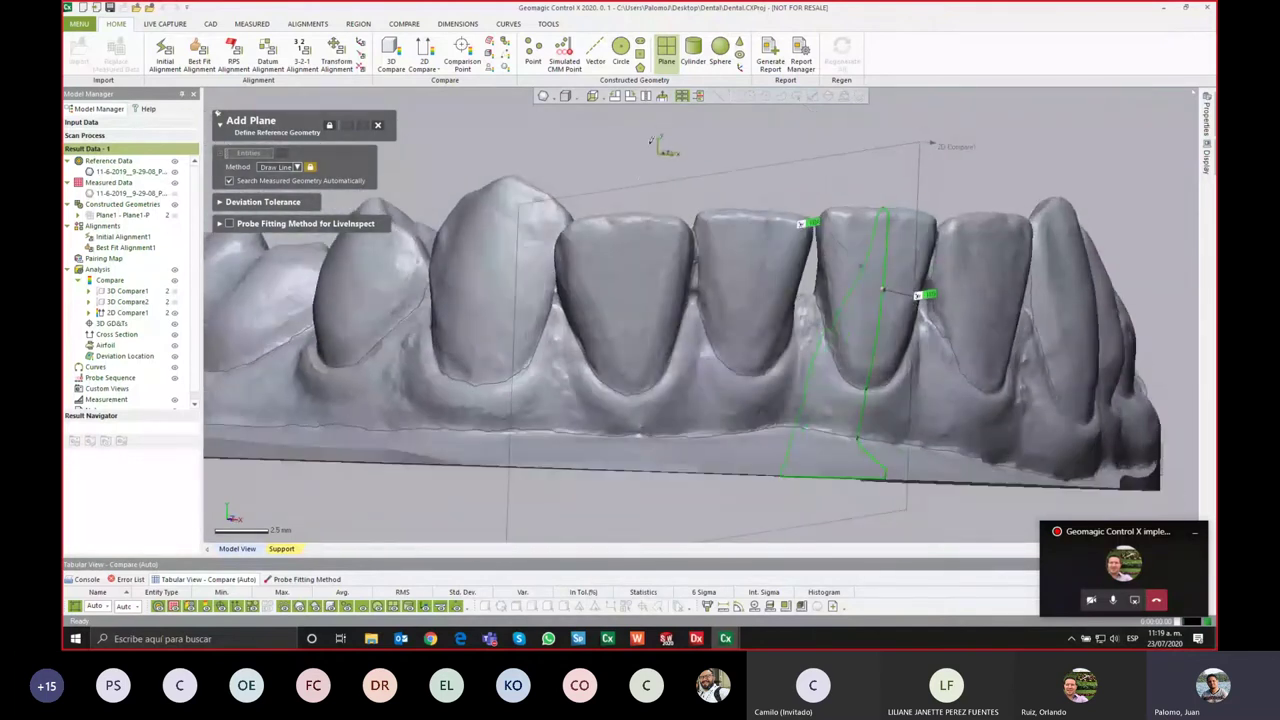
pyautogui.moveTo(636, 220)
pyautogui.mouseDown(button='right')
pyautogui.moveTo(694, 457)
pyautogui.moveTo(647, 266)
pyautogui.moveTo(658, 257)
pyautogui.mouseUp(button='right')
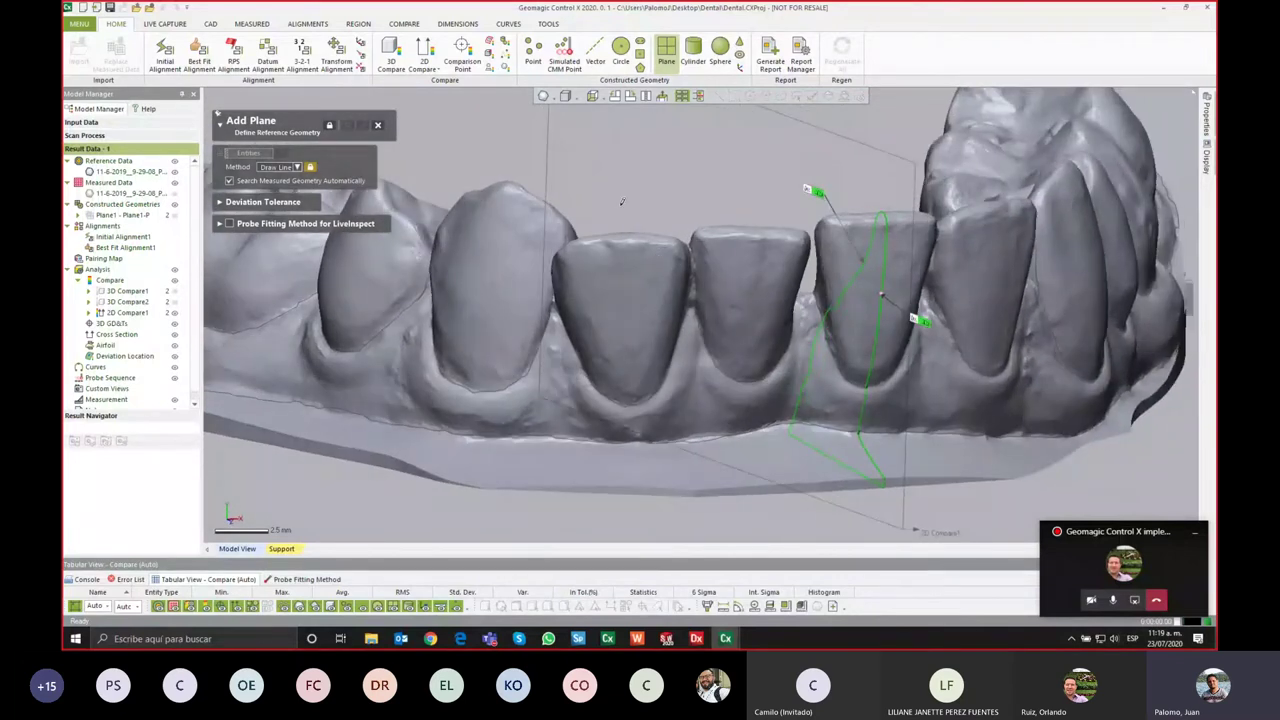
pyautogui.moveTo(631, 487); pyautogui.dragTo(629, 430)
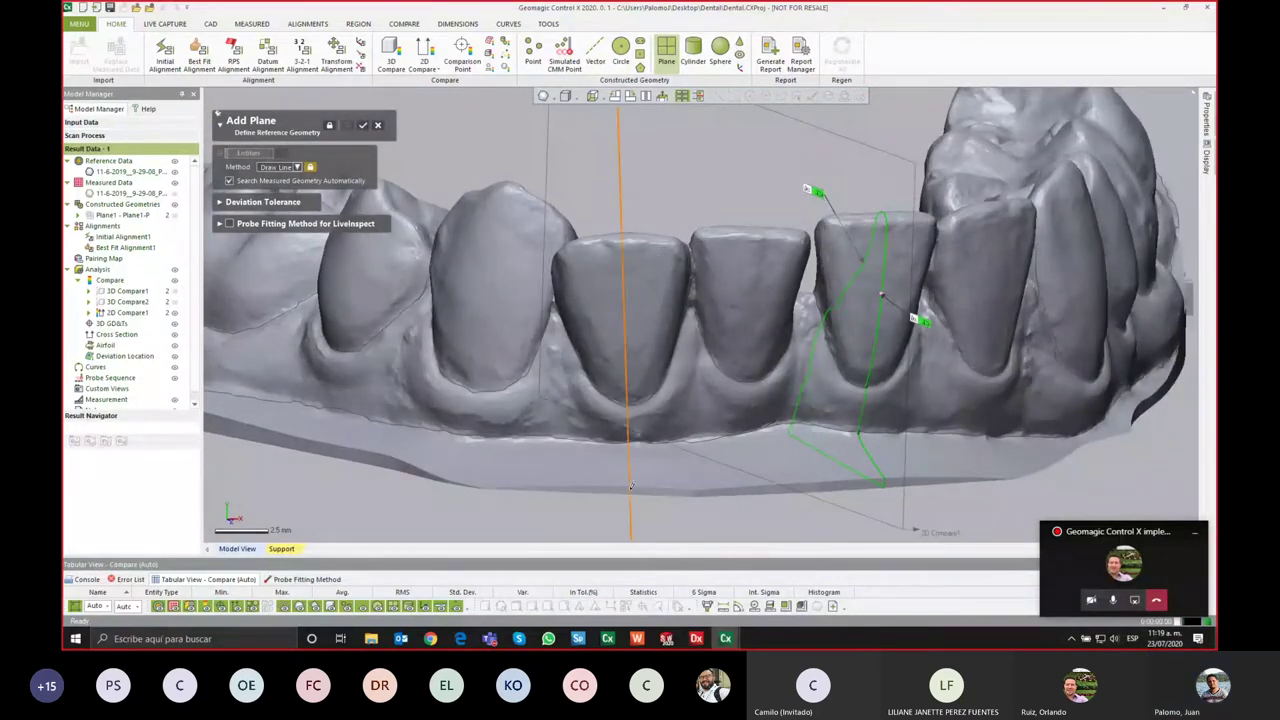
pyautogui.click(364, 126)
pyautogui.moveTo(728, 309)
pyautogui.mouseDown(button='right')
pyautogui.moveTo(681, 347)
pyautogui.moveTo(725, 330)
pyautogui.mouseUp(button='right')
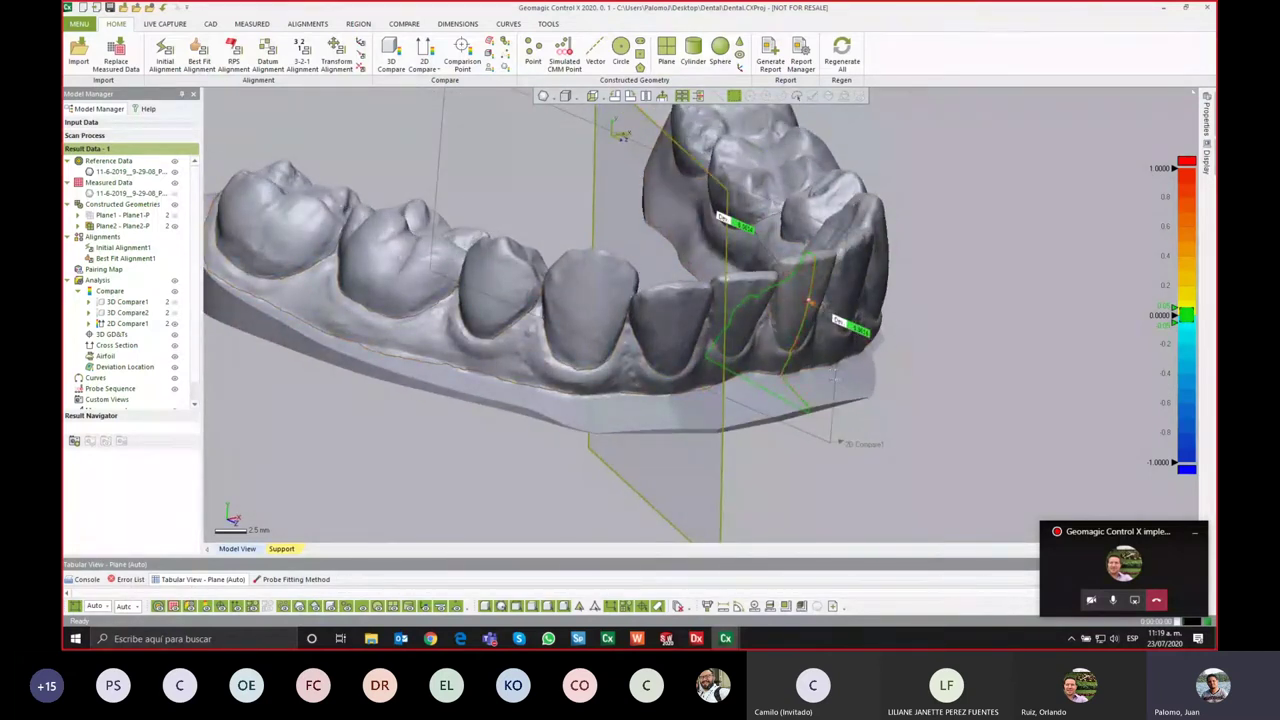
# Step: Add a 2D GD&T section through the plane and select the tooth's left and upper profile edge
pyautogui.click(428, 52)
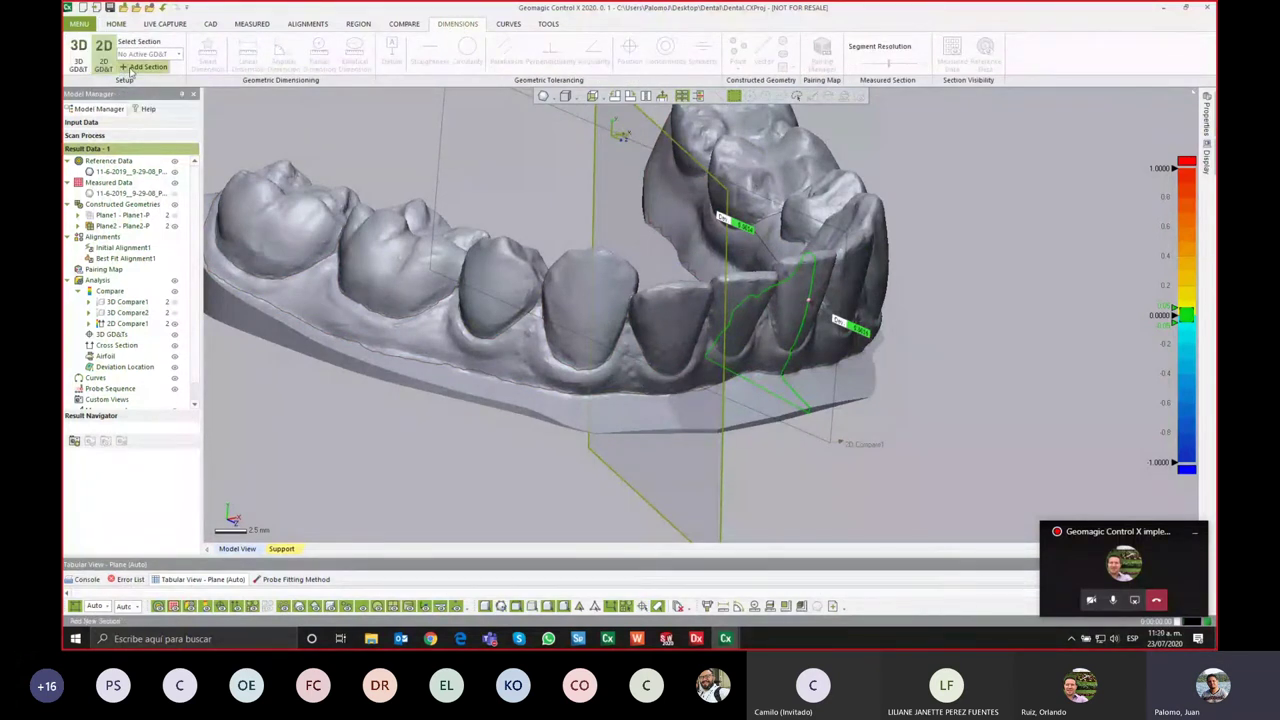
pyautogui.click(140, 68)
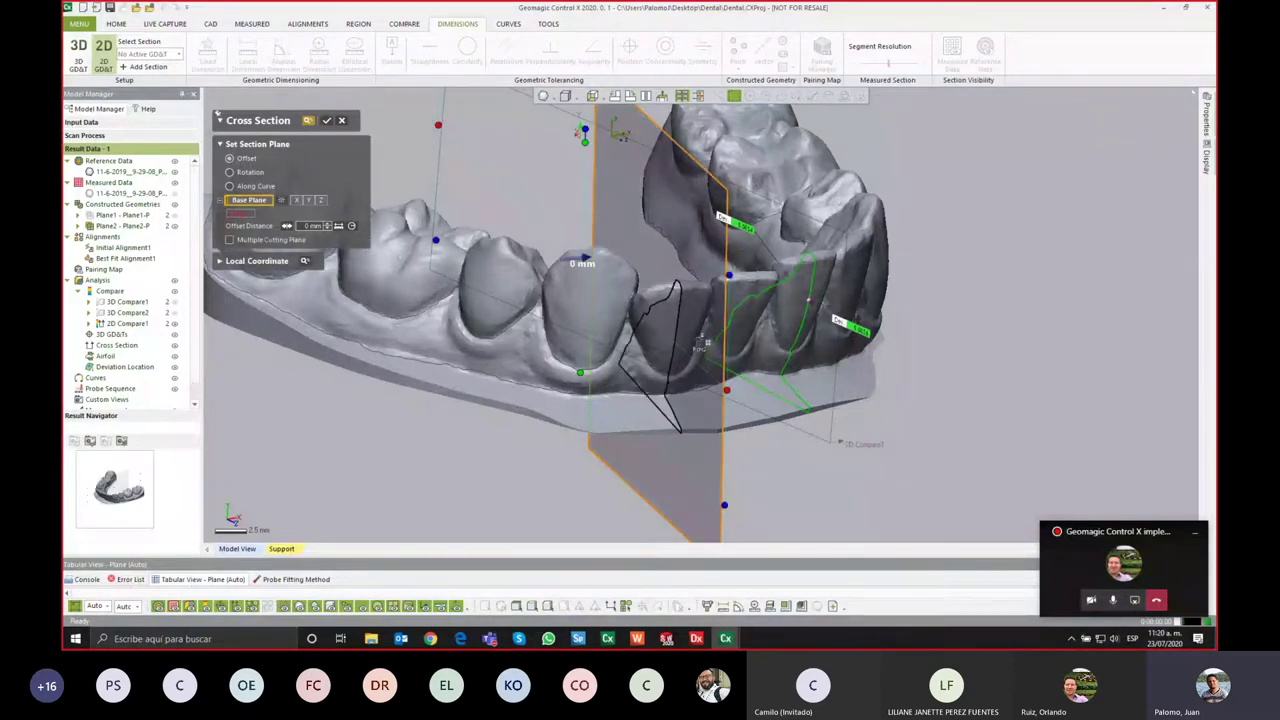
pyautogui.click(327, 121)
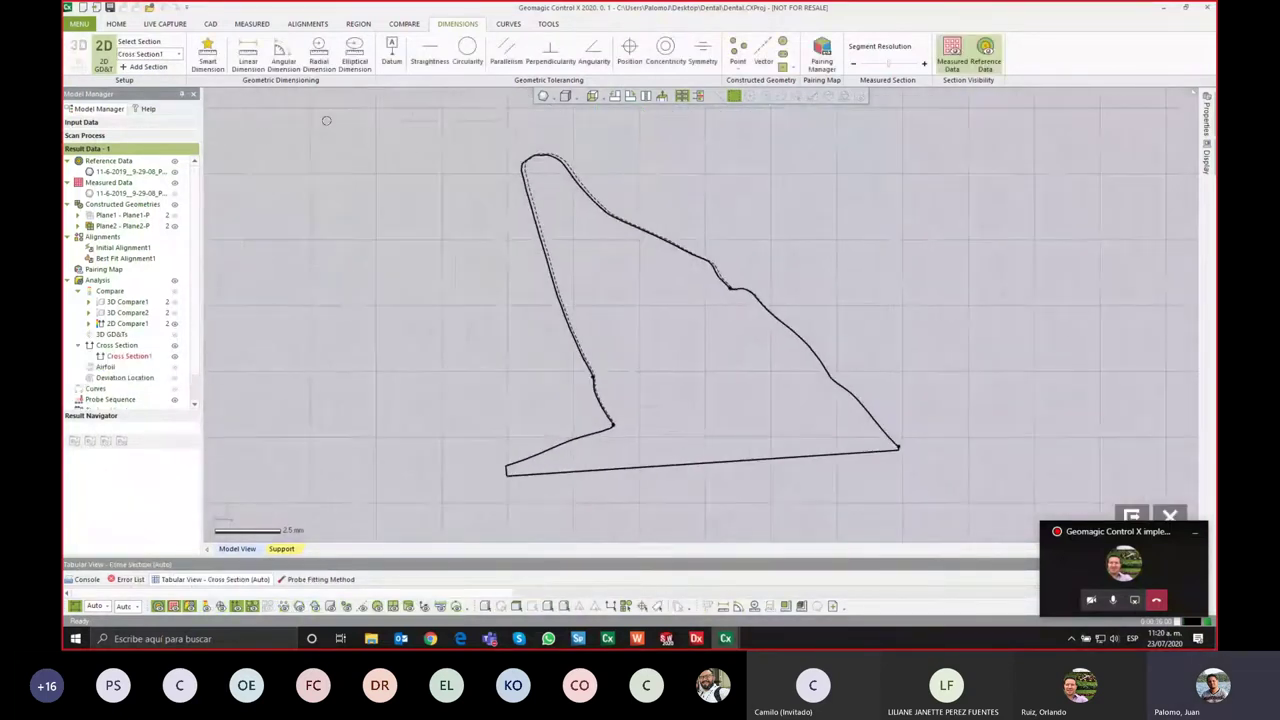
pyautogui.scroll(2, 497, 181)
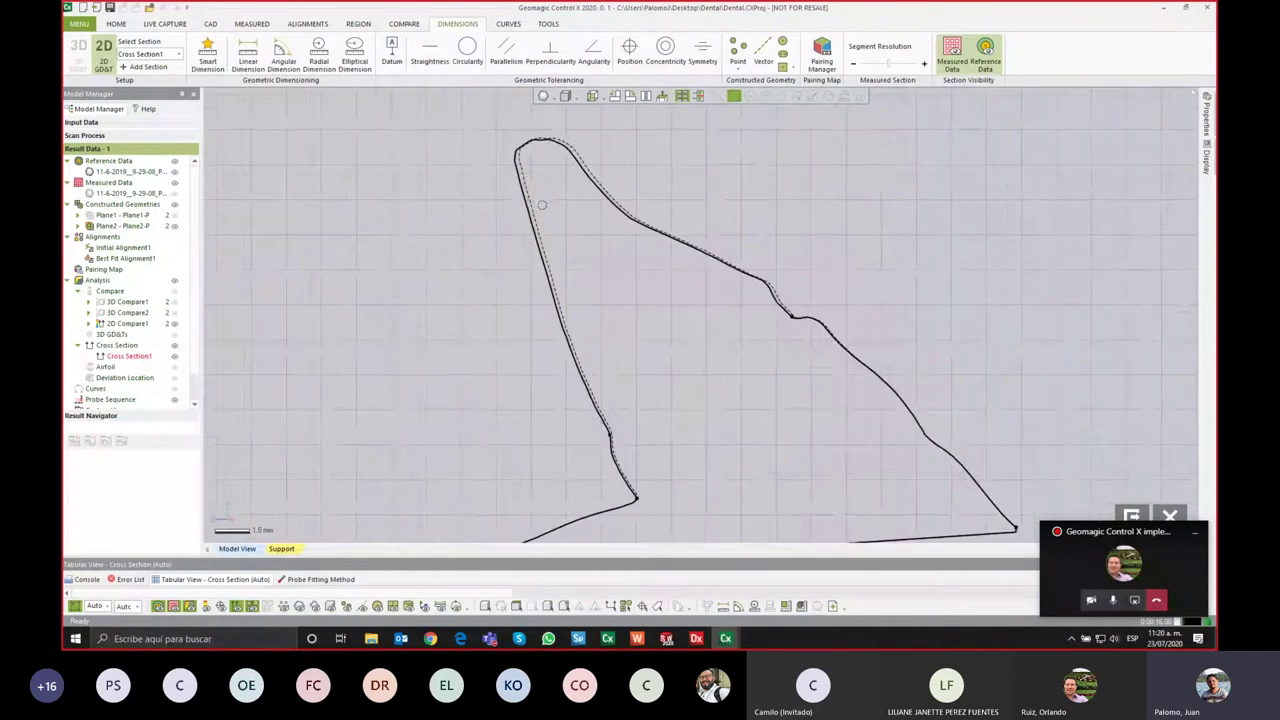
pyautogui.scroll(3, 499, 185)
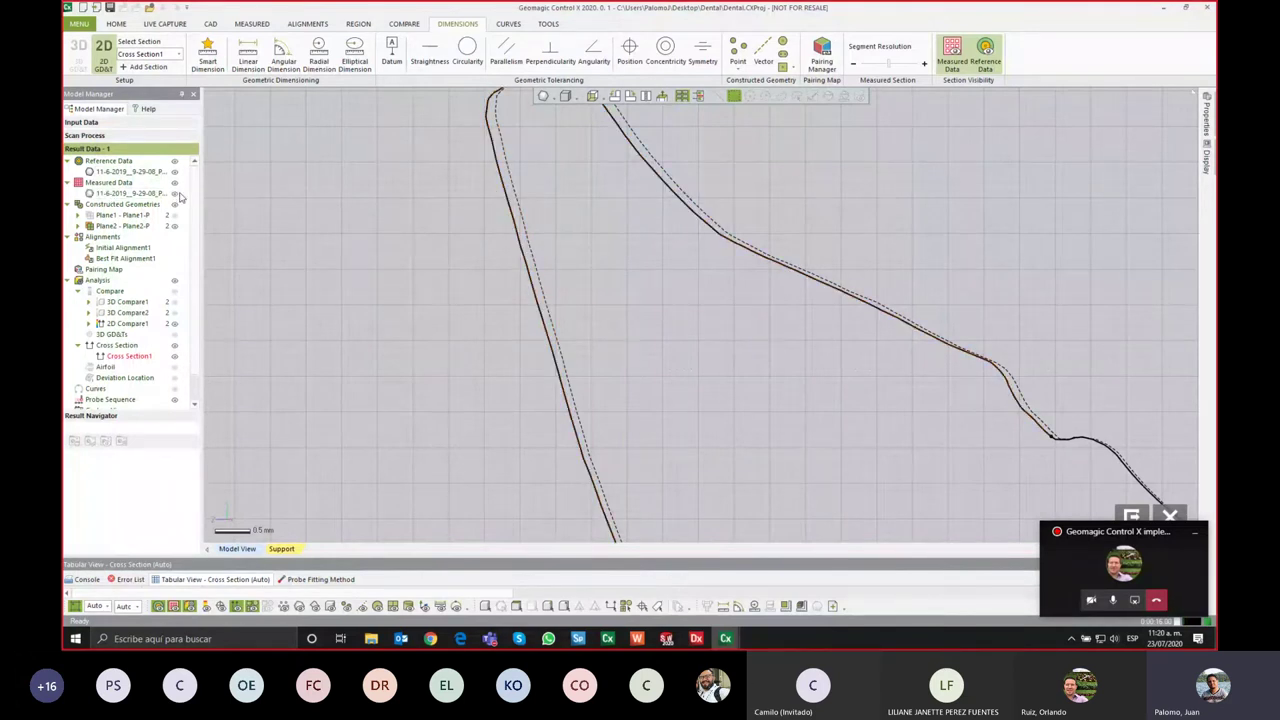
pyautogui.scroll(-2, 625, 268)
pyautogui.scroll(-2, 643, 294)
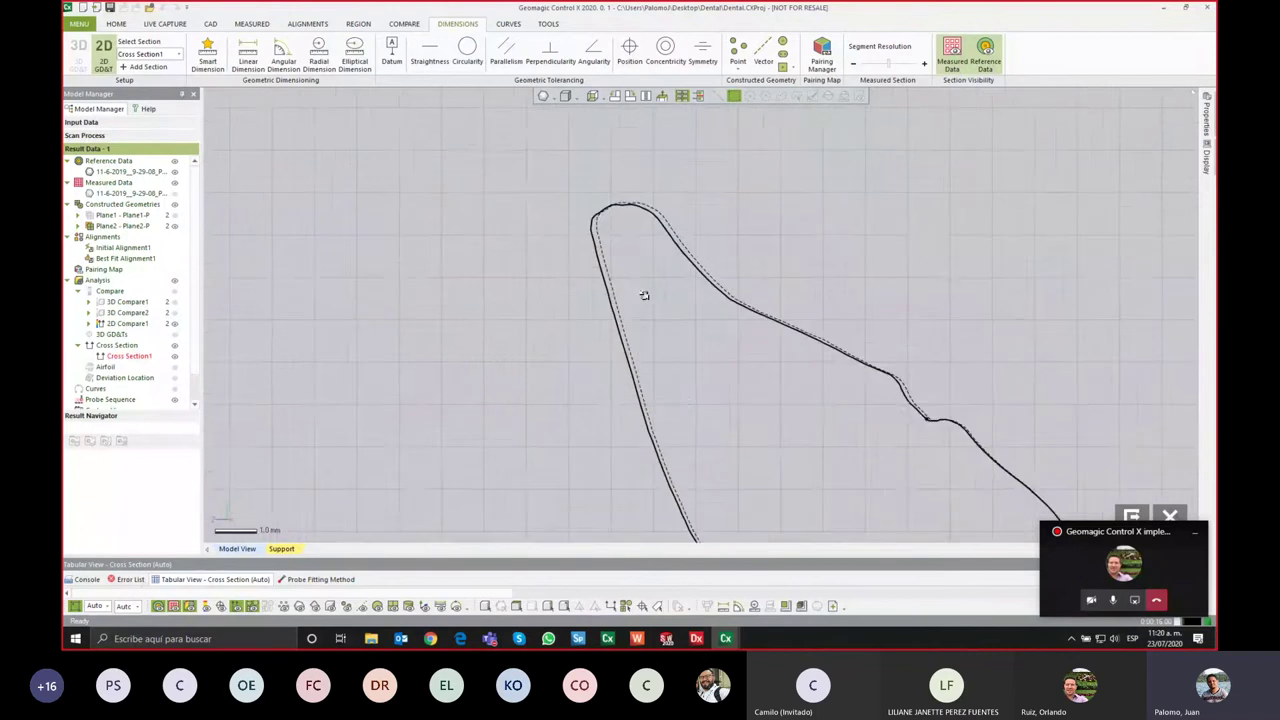
pyautogui.scroll(-2, 646, 291)
pyautogui.scroll(-2, 751, 386)
pyautogui.click(637, 282)
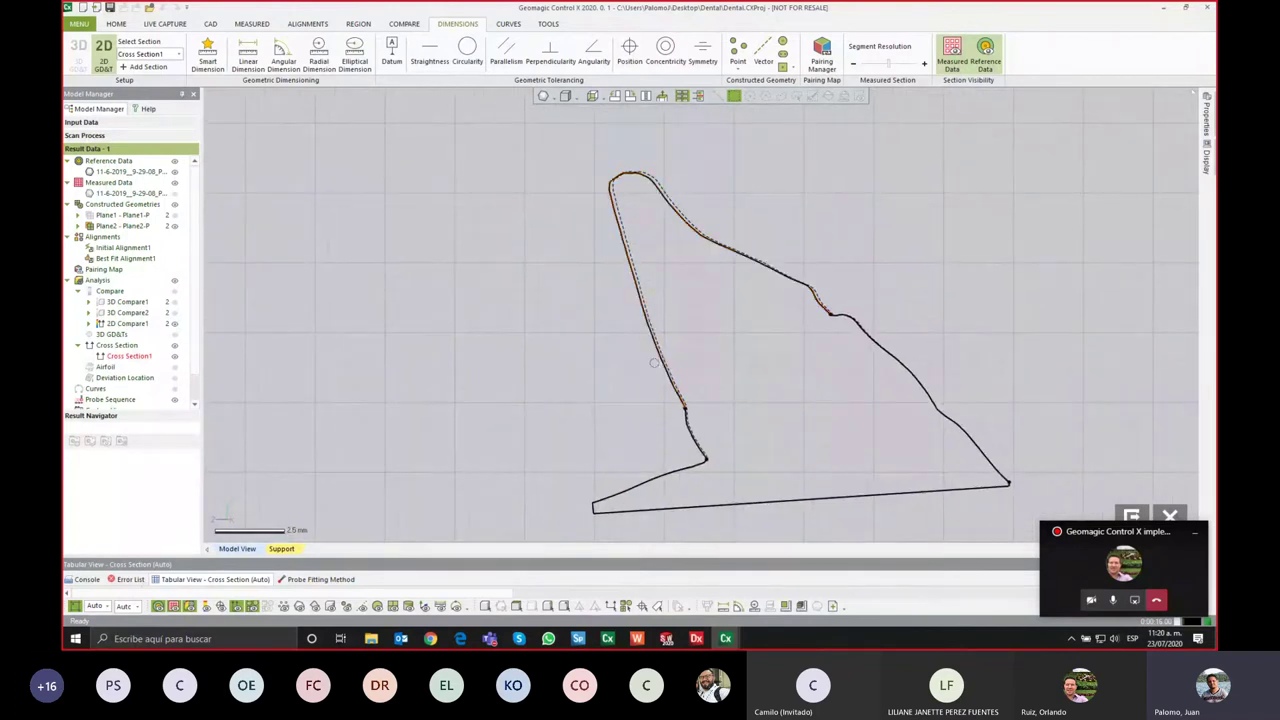
pyautogui.click(762, 58)
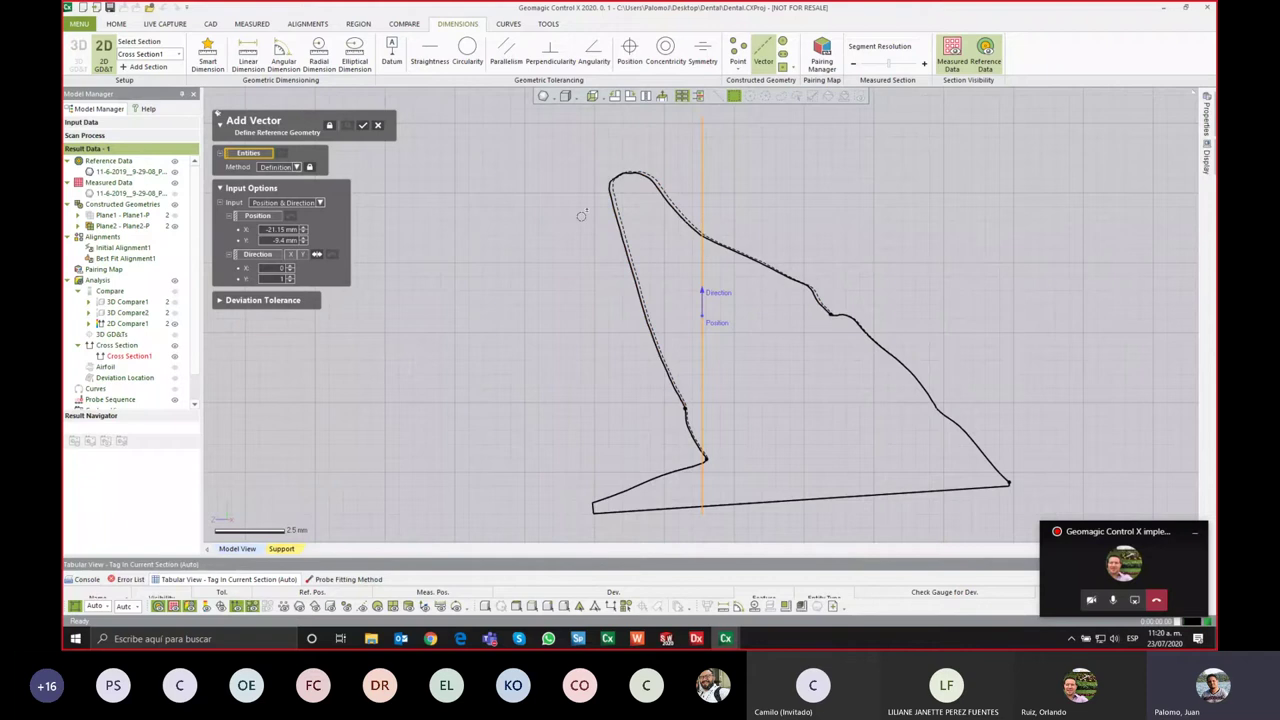
# Step: Confirm the pending vector and place simulated CMM point SIM-PT1 on the profile's left edge
pyautogui.click(361, 126)
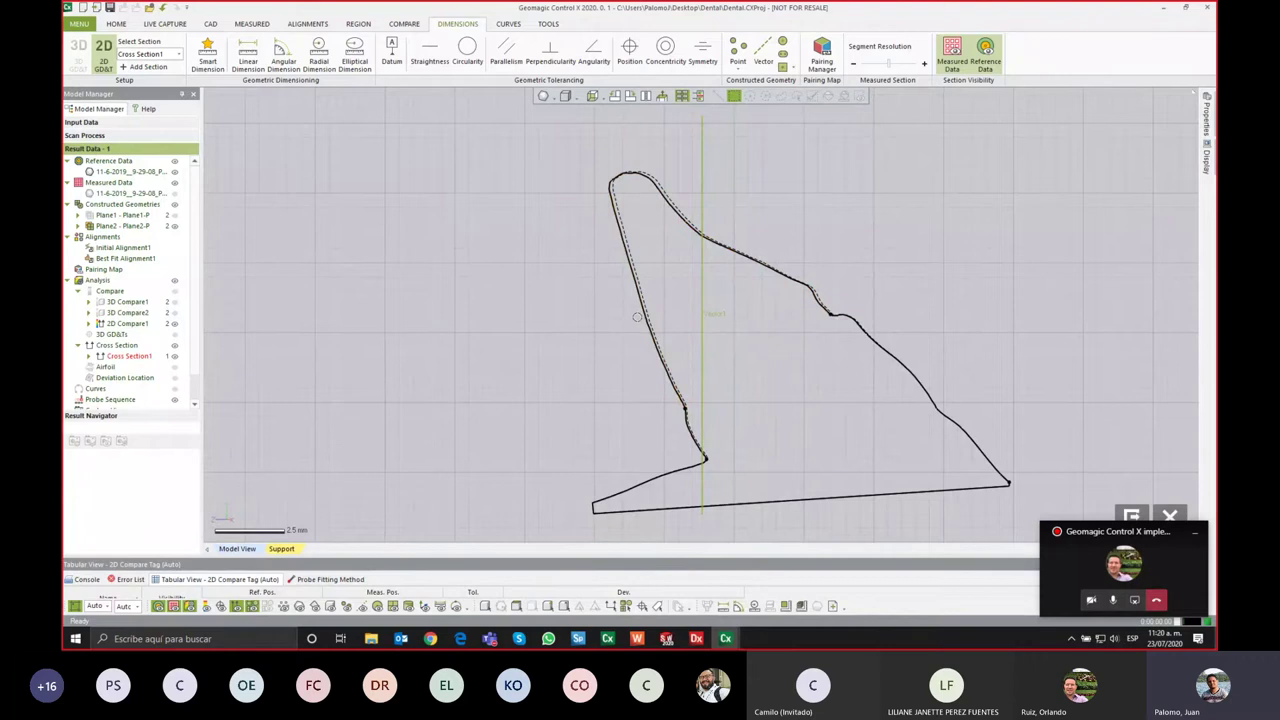
pyautogui.scroll(2, 648, 364)
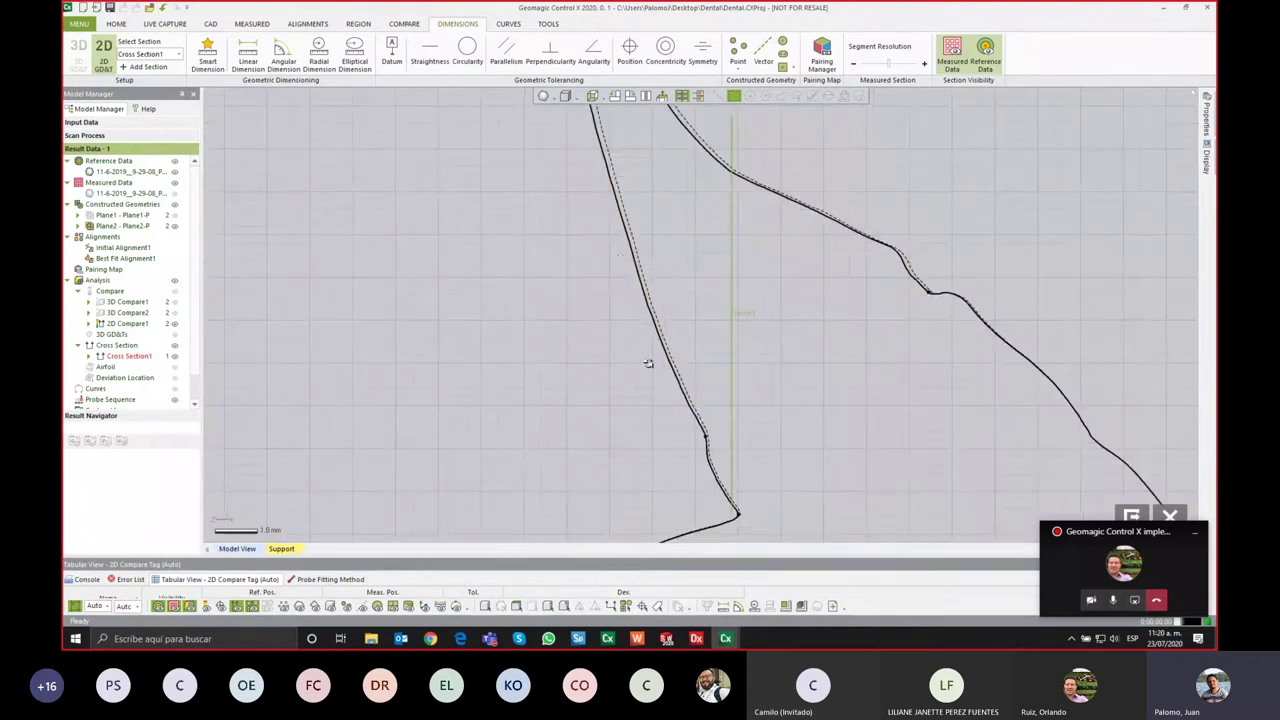
pyautogui.scroll(-1, 632, 312)
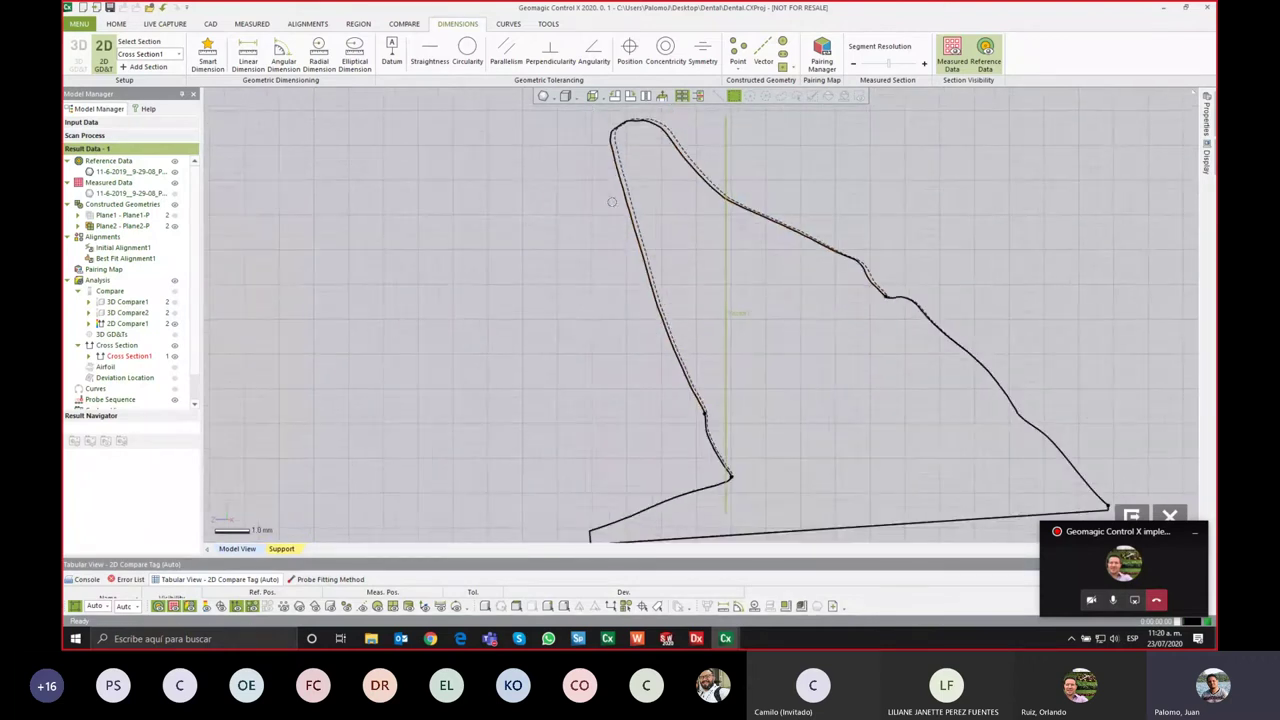
pyautogui.click(737, 64)
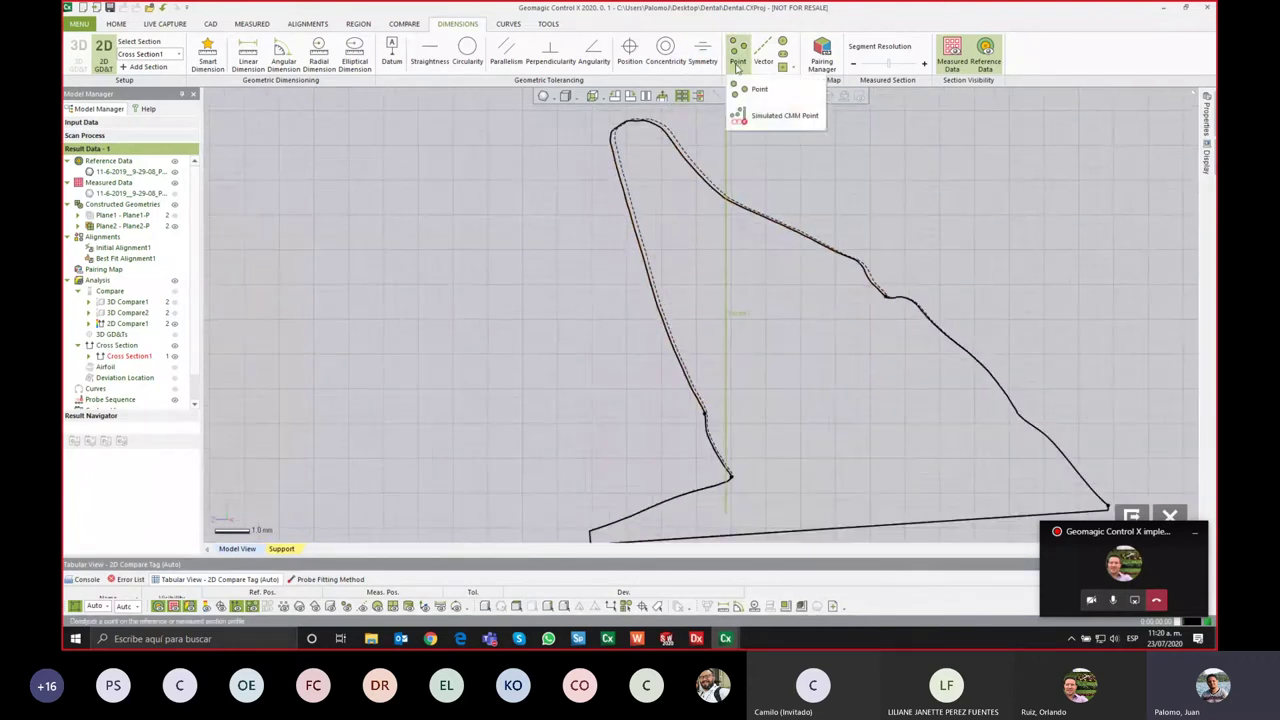
pyautogui.click(769, 117)
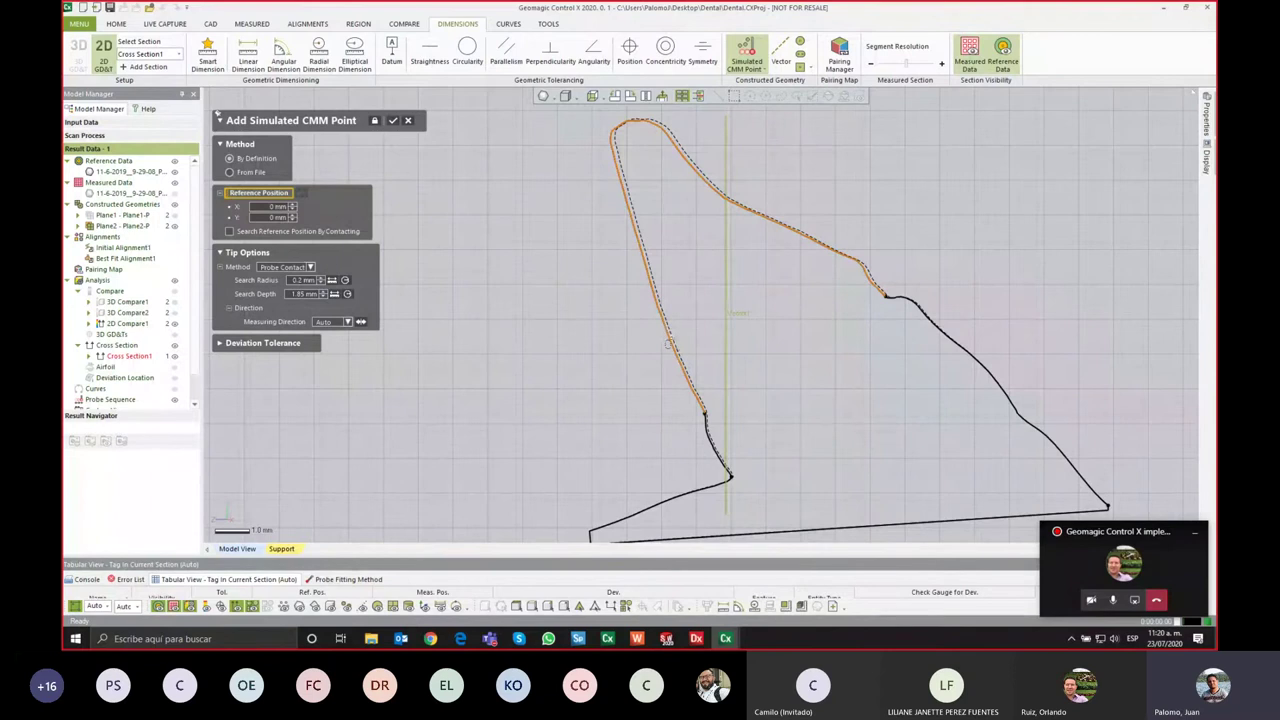
pyautogui.click(668, 343)
pyautogui.scroll(2, 670, 345)
pyautogui.scroll(2, 672, 346)
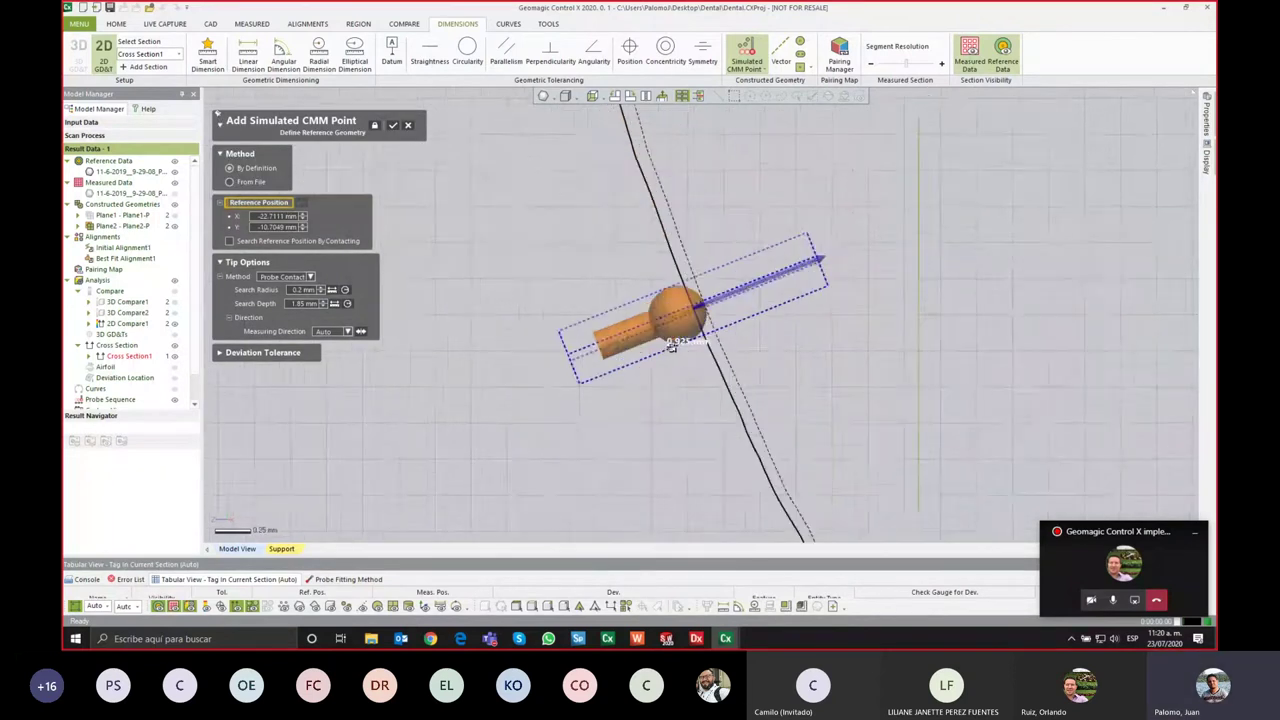
pyautogui.scroll(2, 672, 345)
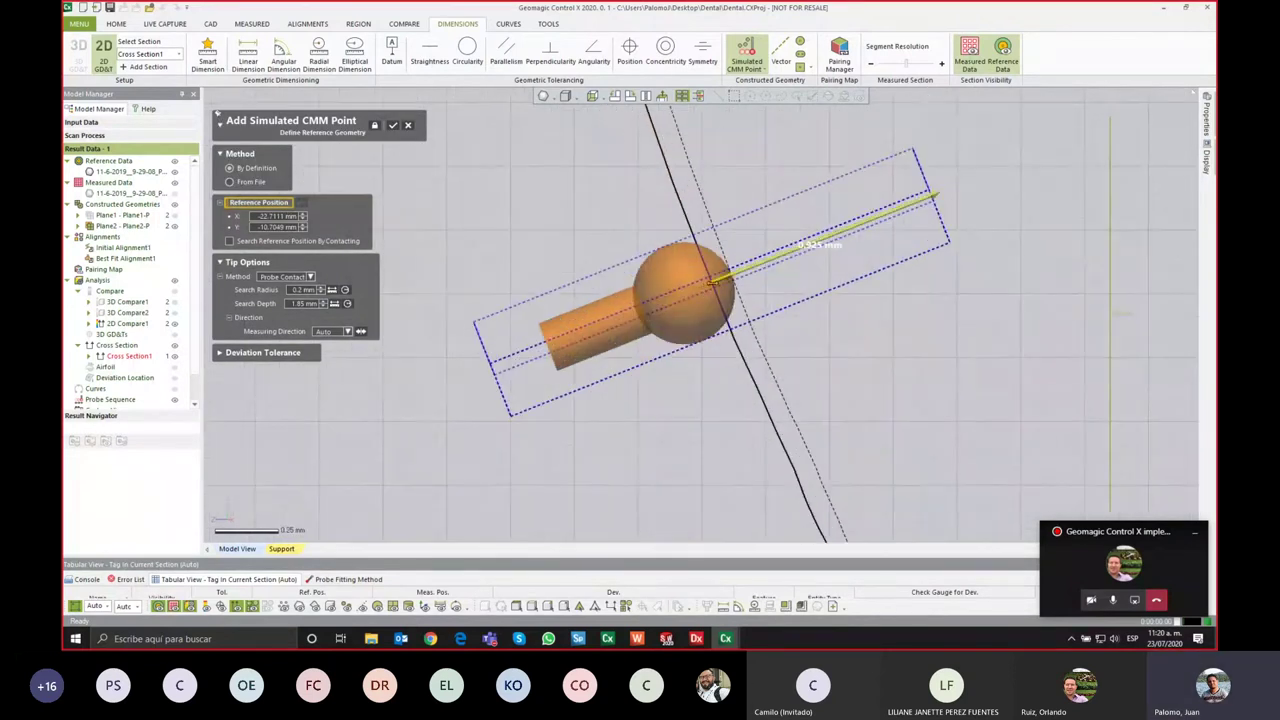
pyautogui.click(393, 125)
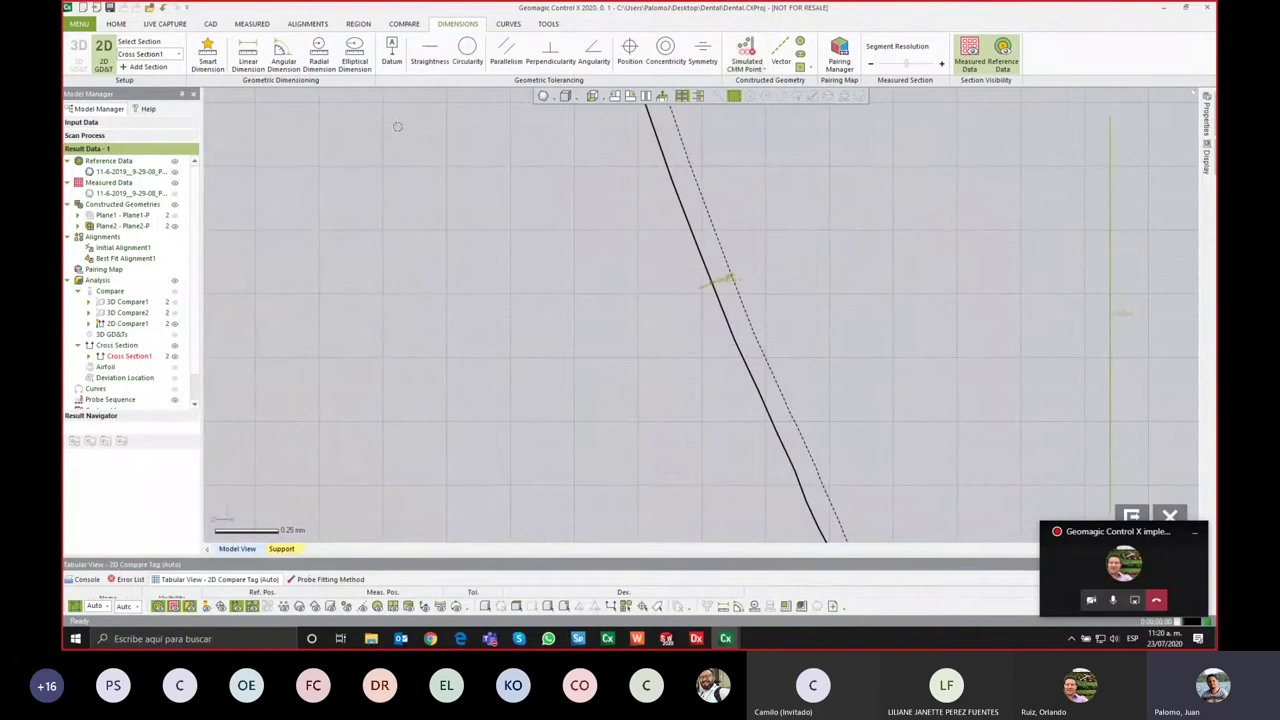
# Step: Show SIM-PT1's detailed annotation, move its table off the line, then hide it
pyautogui.scroll(2, 740, 285)
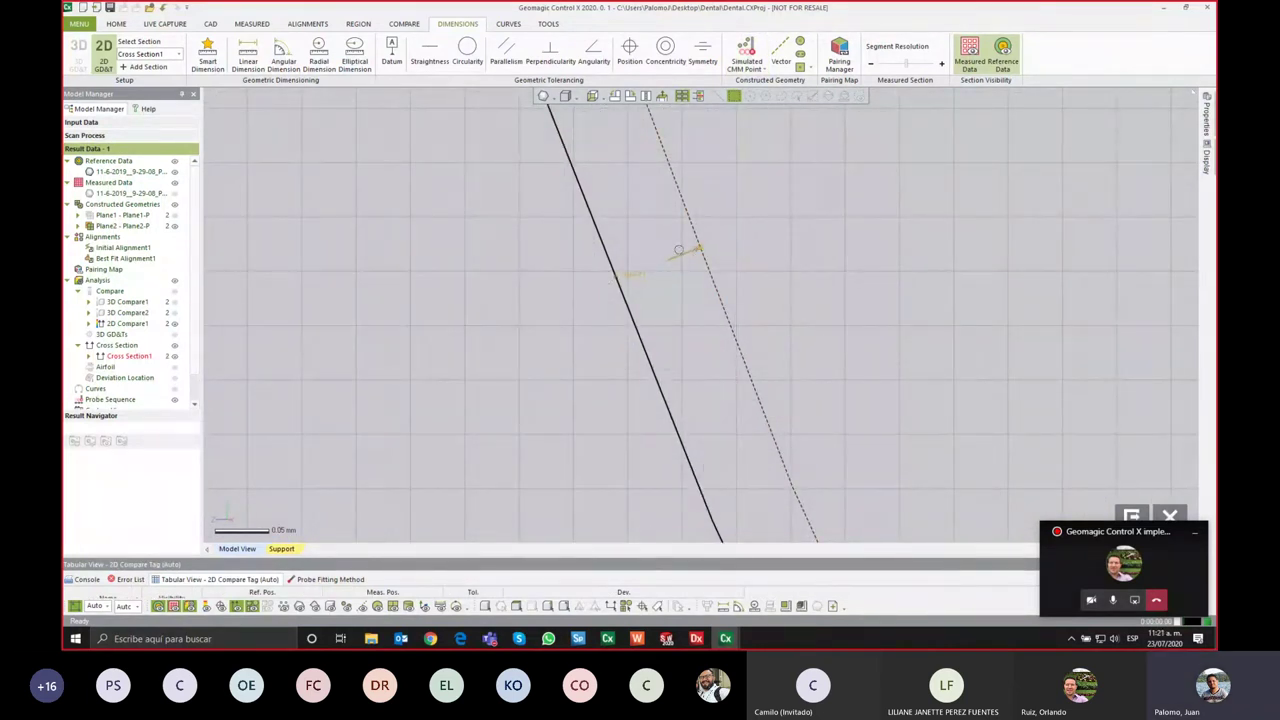
pyautogui.rightClick(477, 279)
pyautogui.moveTo(550, 298)
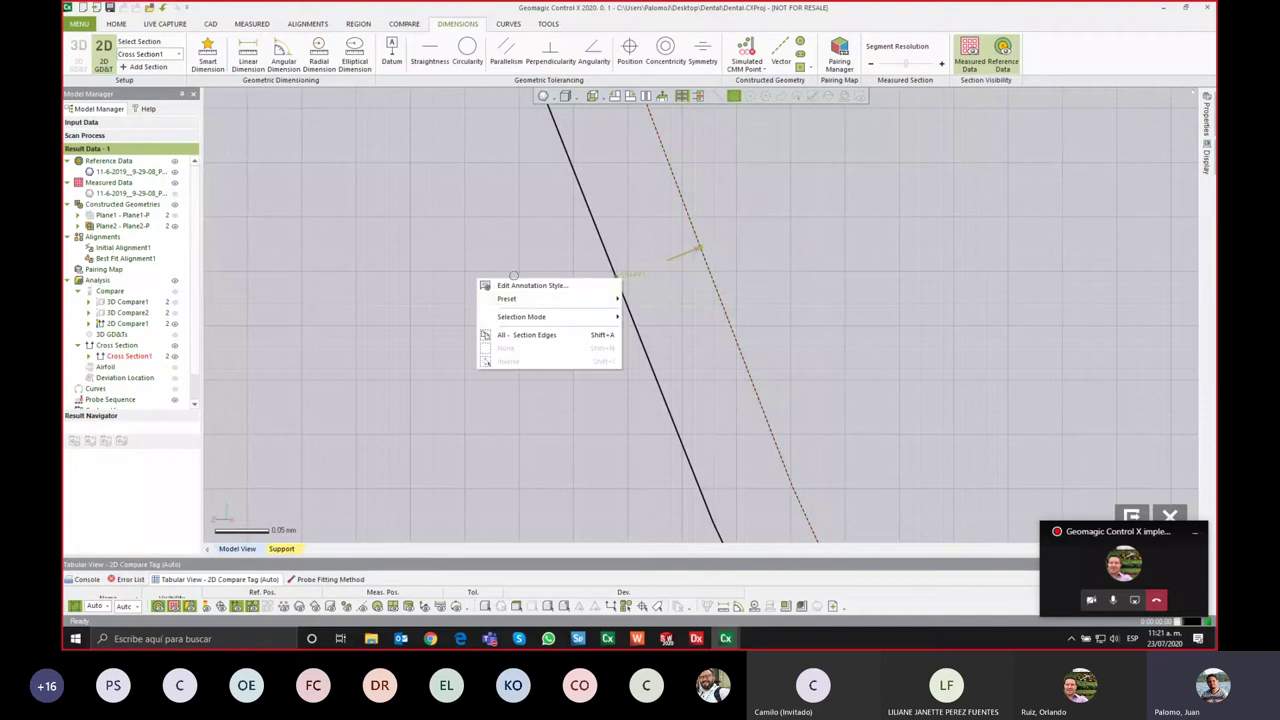
pyautogui.click(675, 343)
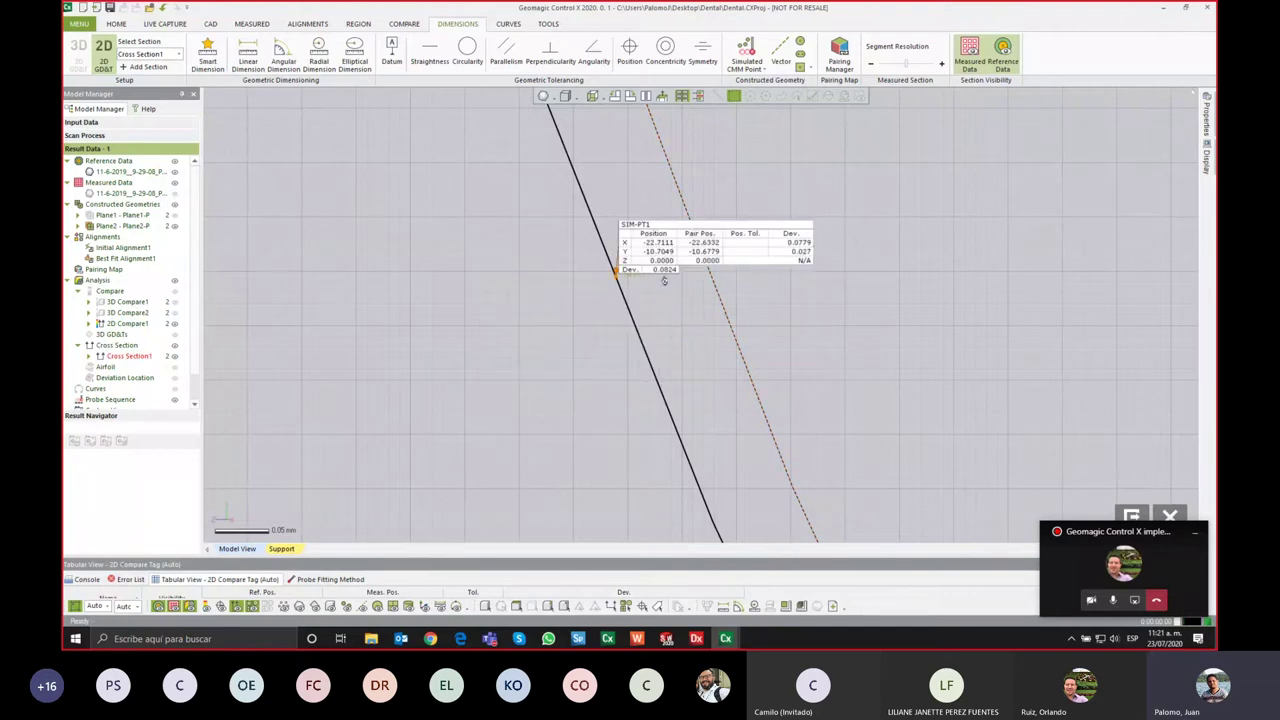
pyautogui.moveTo(670, 278); pyautogui.dragTo(464, 264)
pyautogui.rightClick(506, 286)
pyautogui.moveTo(560, 306)
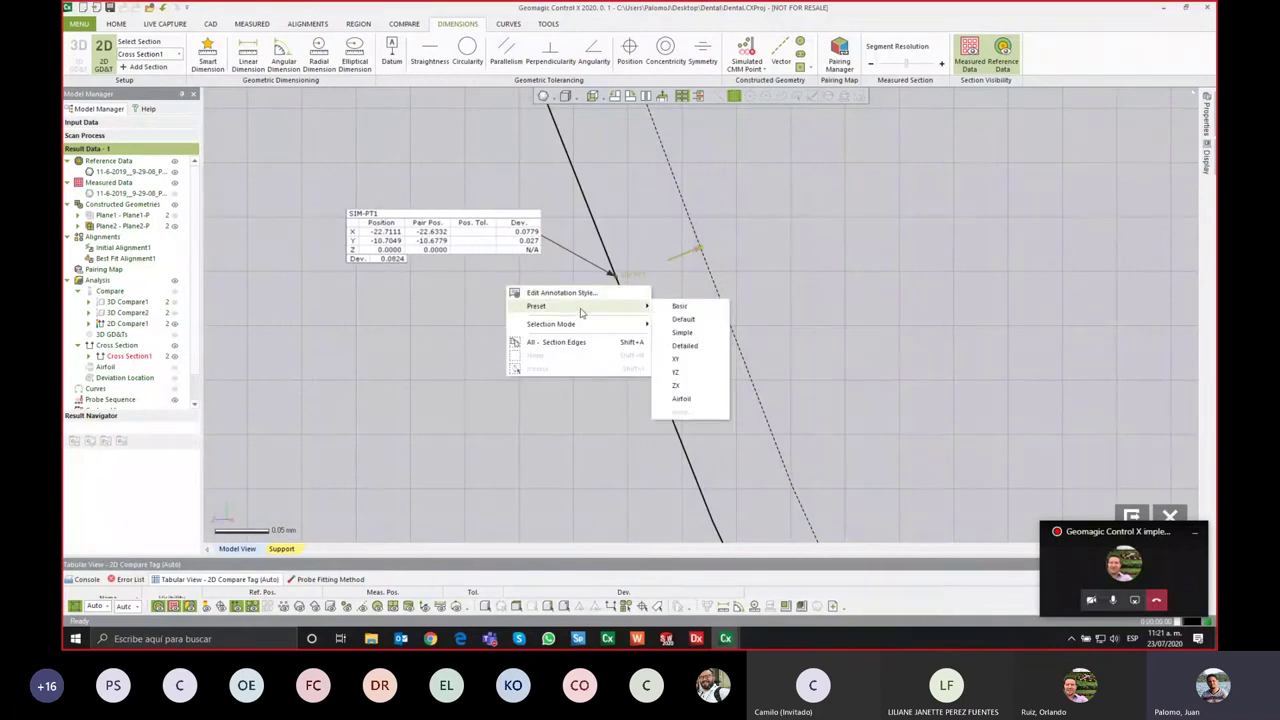
pyautogui.click(668, 303)
pyautogui.scroll(-3, 655, 291)
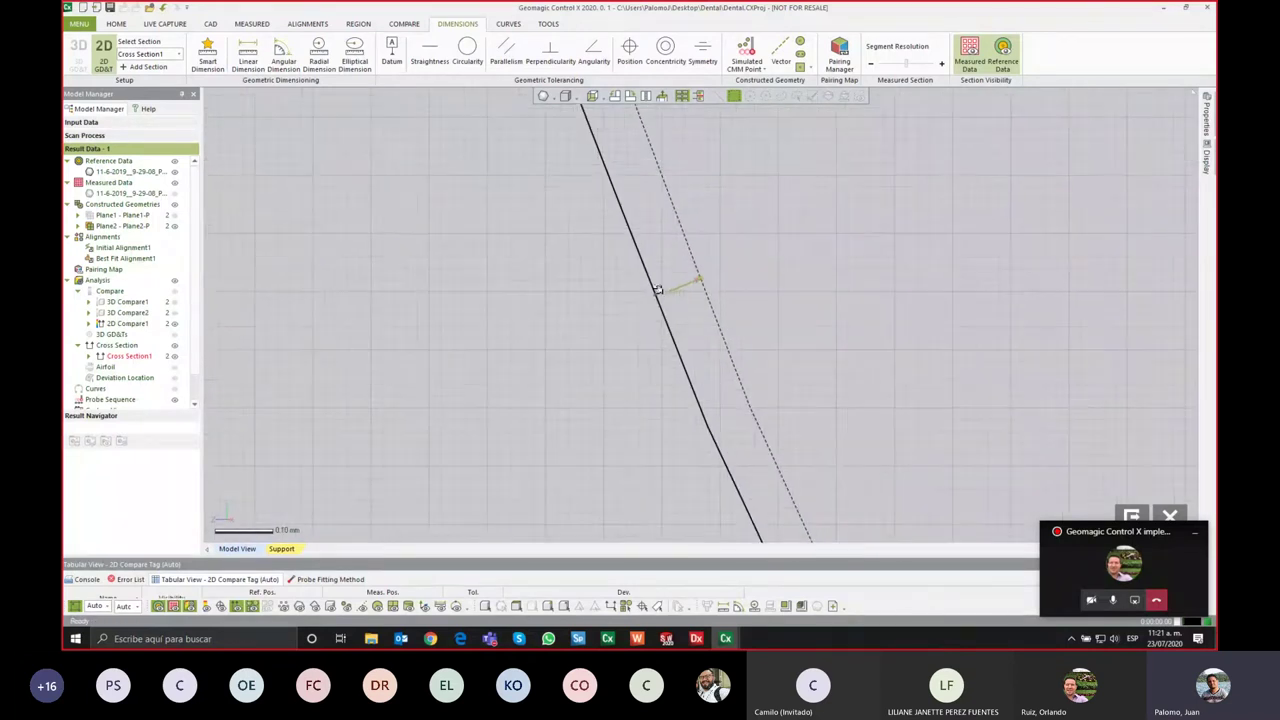
pyautogui.scroll(-3, 657, 286)
pyautogui.scroll(-3, 663, 283)
pyautogui.scroll(-3, 666, 283)
# Step: Add a second simulated CMM point, SIM-PT2, higher on the profile's left edge
pyautogui.click(745, 55)
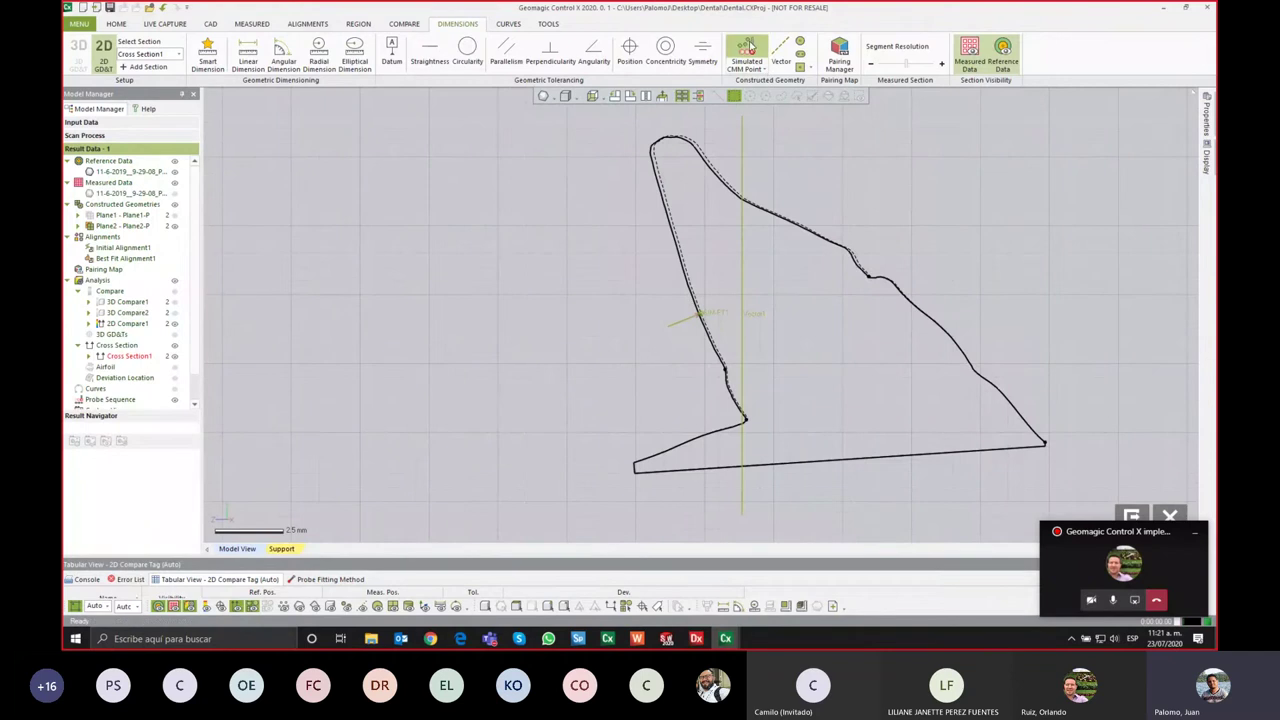
pyautogui.scroll(3, 672, 259)
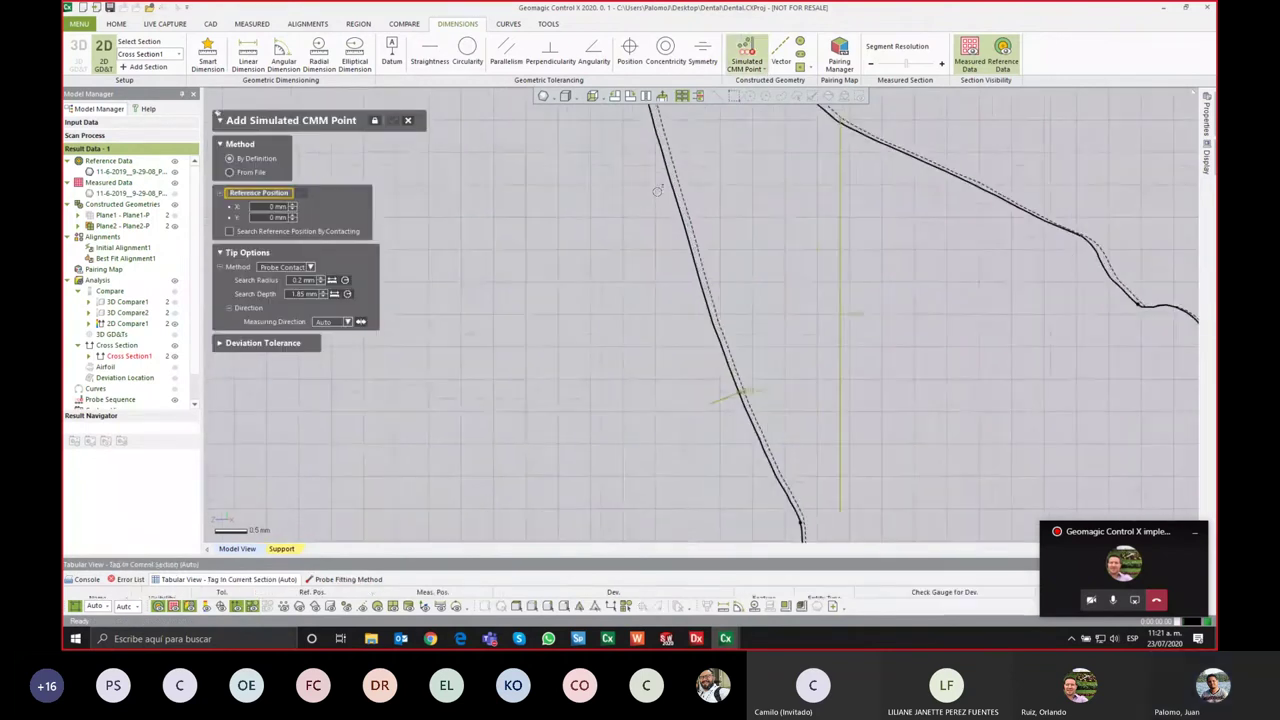
pyautogui.click(673, 206)
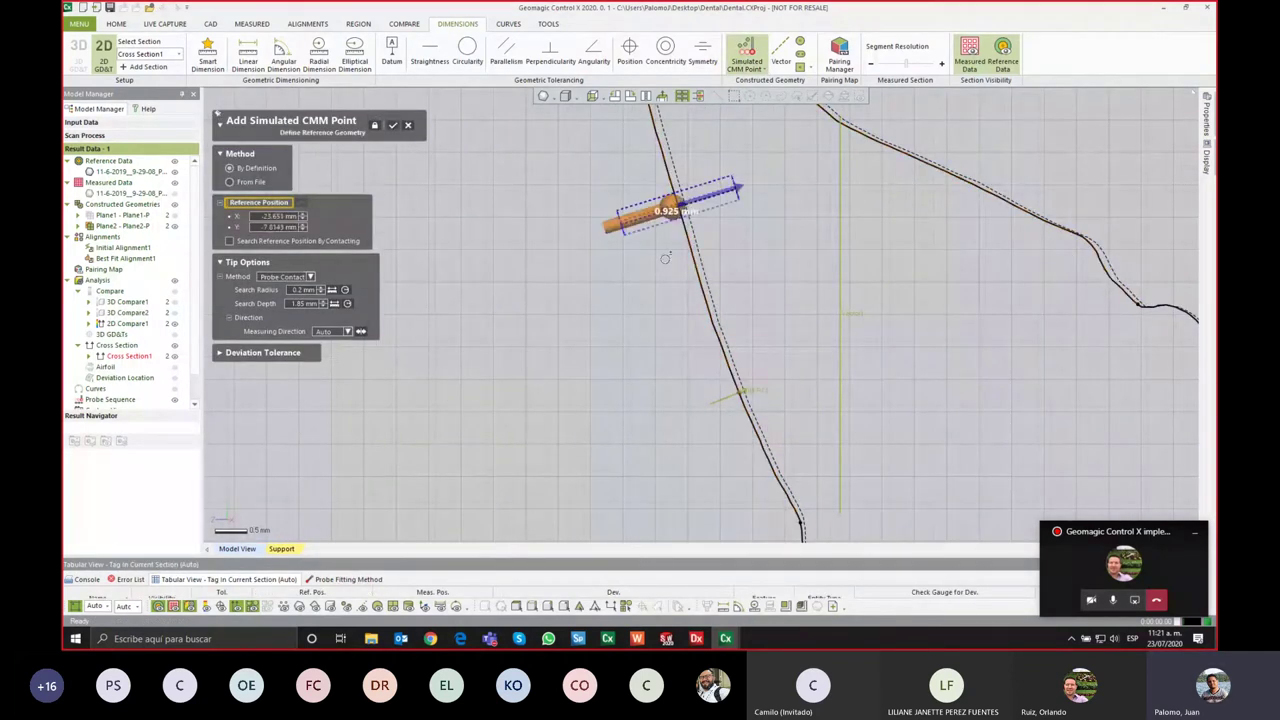
pyautogui.click(407, 120)
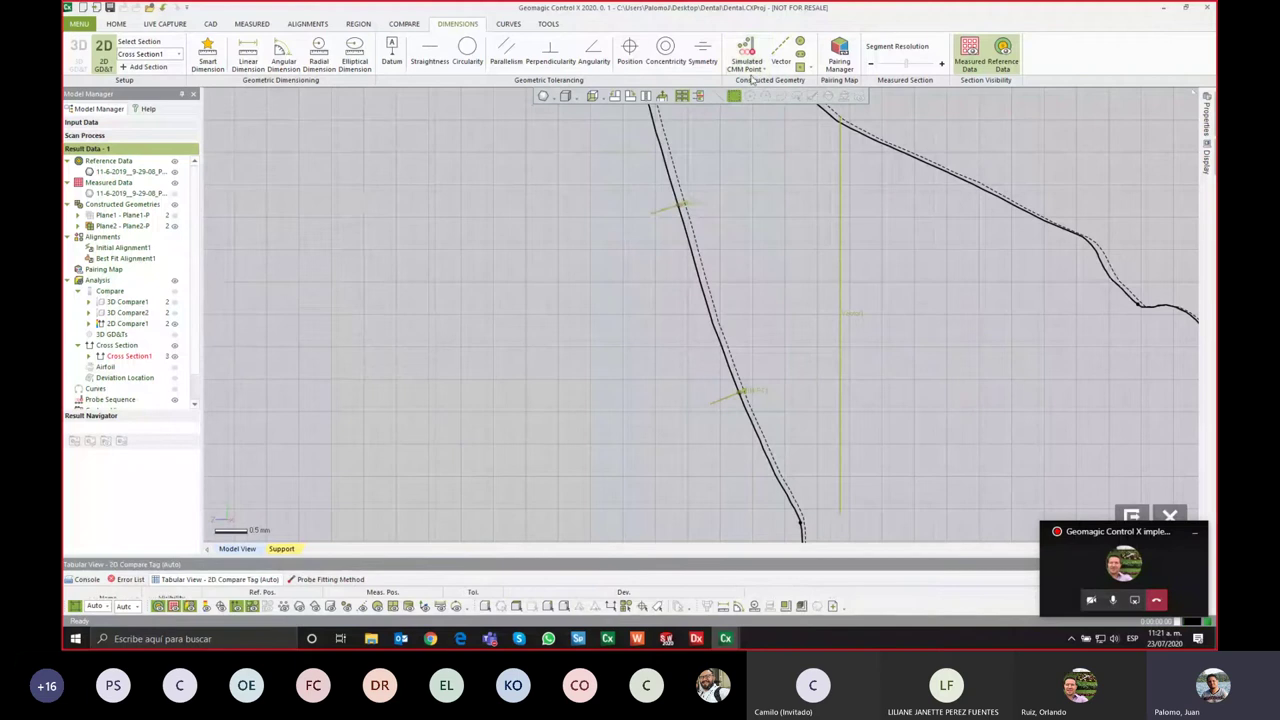
# Step: Build a vector through SIM-PT1 and SIM-PT2 using Pick Multiple Points
pyautogui.click(780, 52)
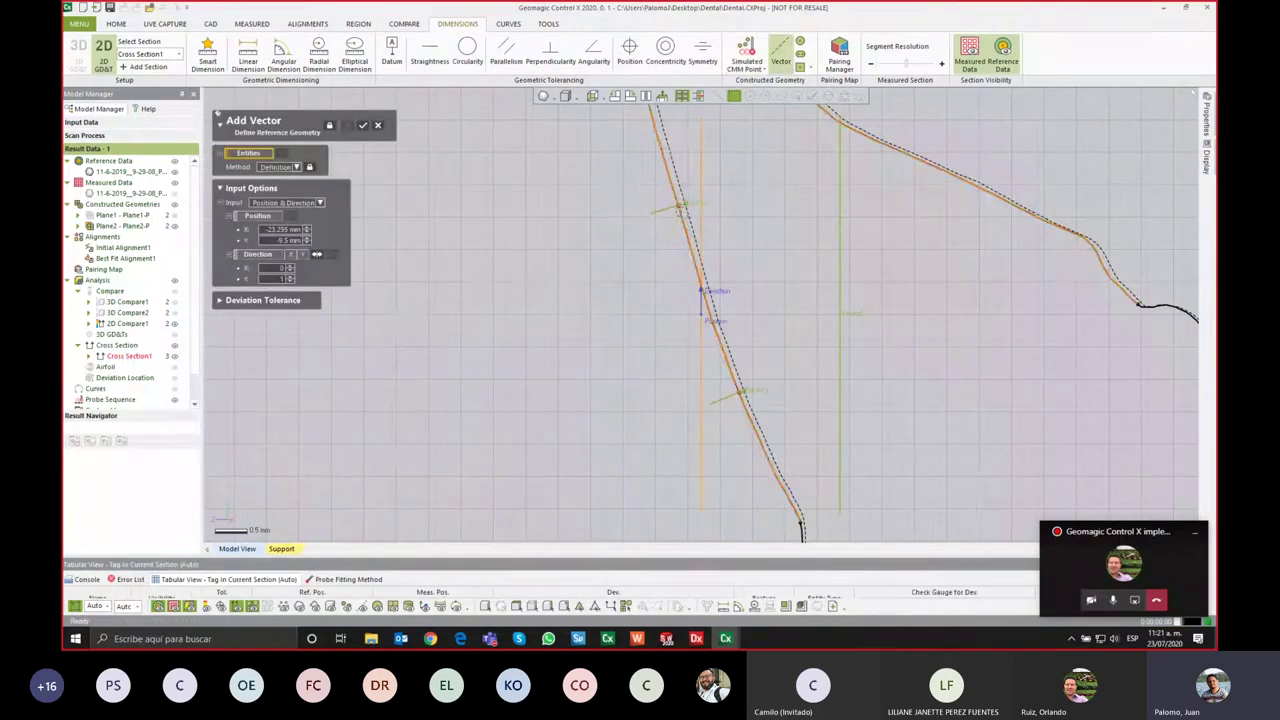
pyautogui.click(740, 392)
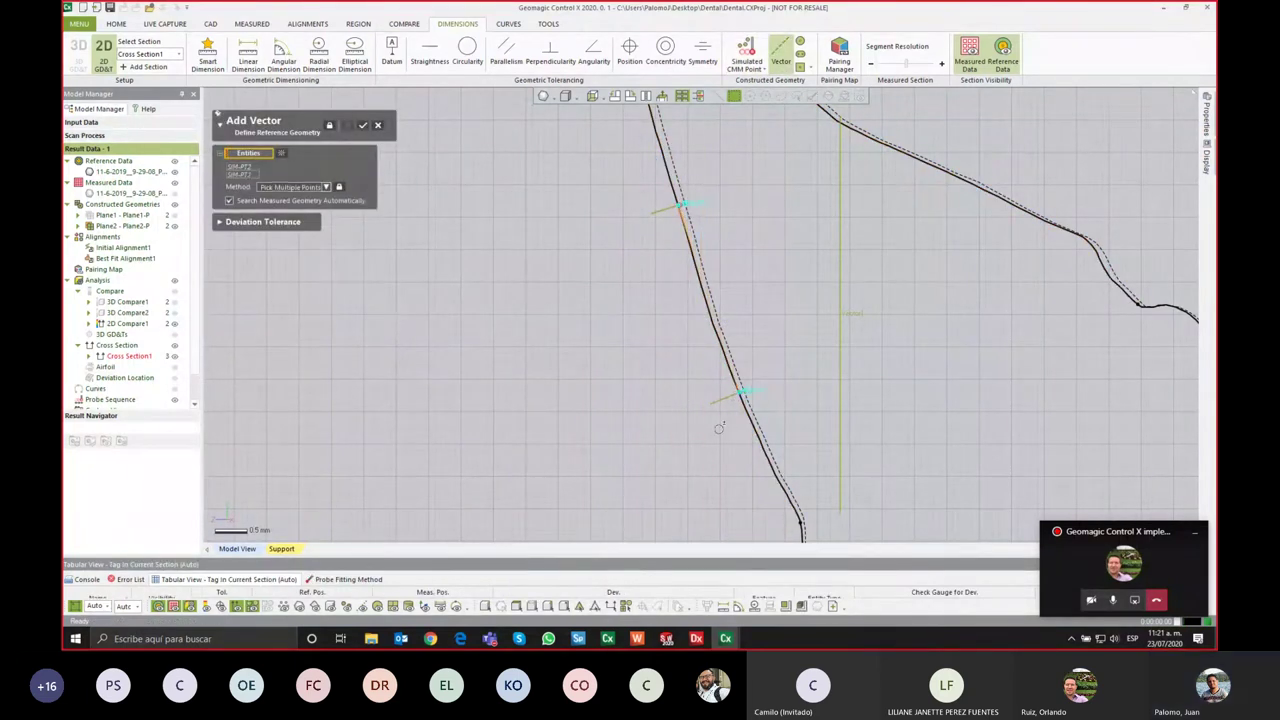
pyautogui.click(363, 124)
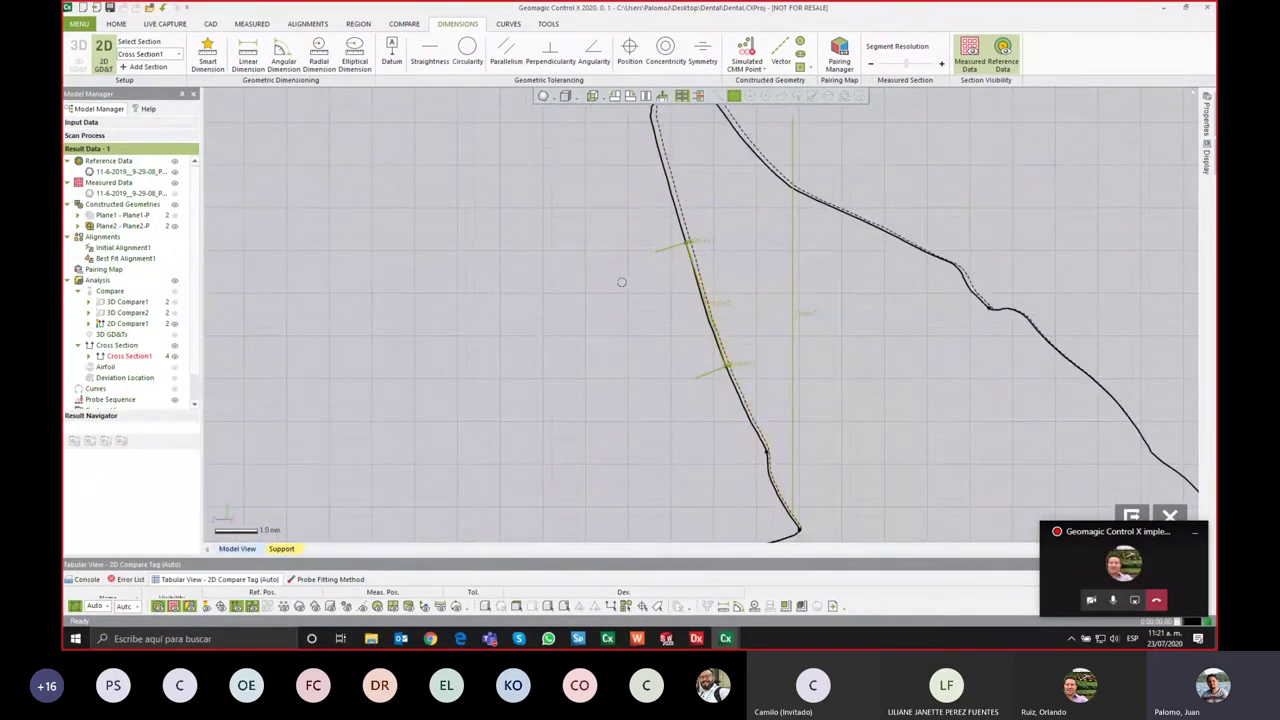
# Step: Dimension the angle between Vector2 and Vector1 (18.0136° ±1, measured 17.5094°) with a Detailed label
pyautogui.click(283, 55)
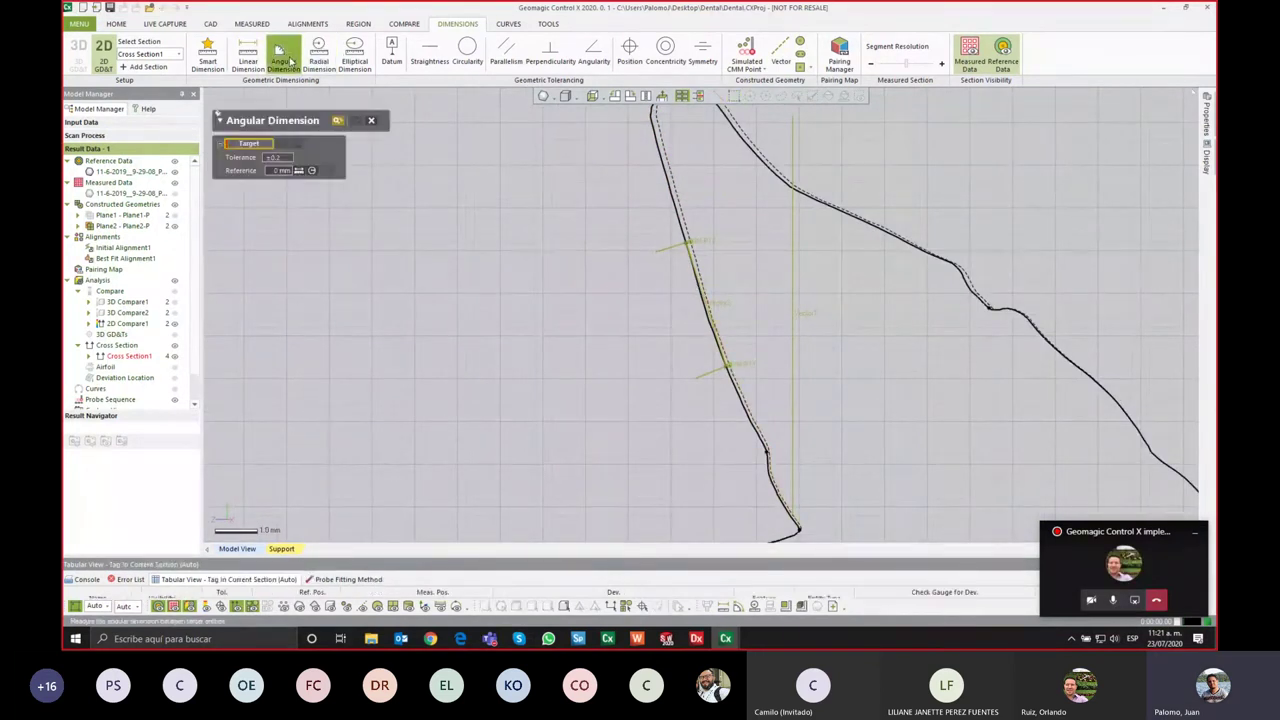
pyautogui.click(697, 278)
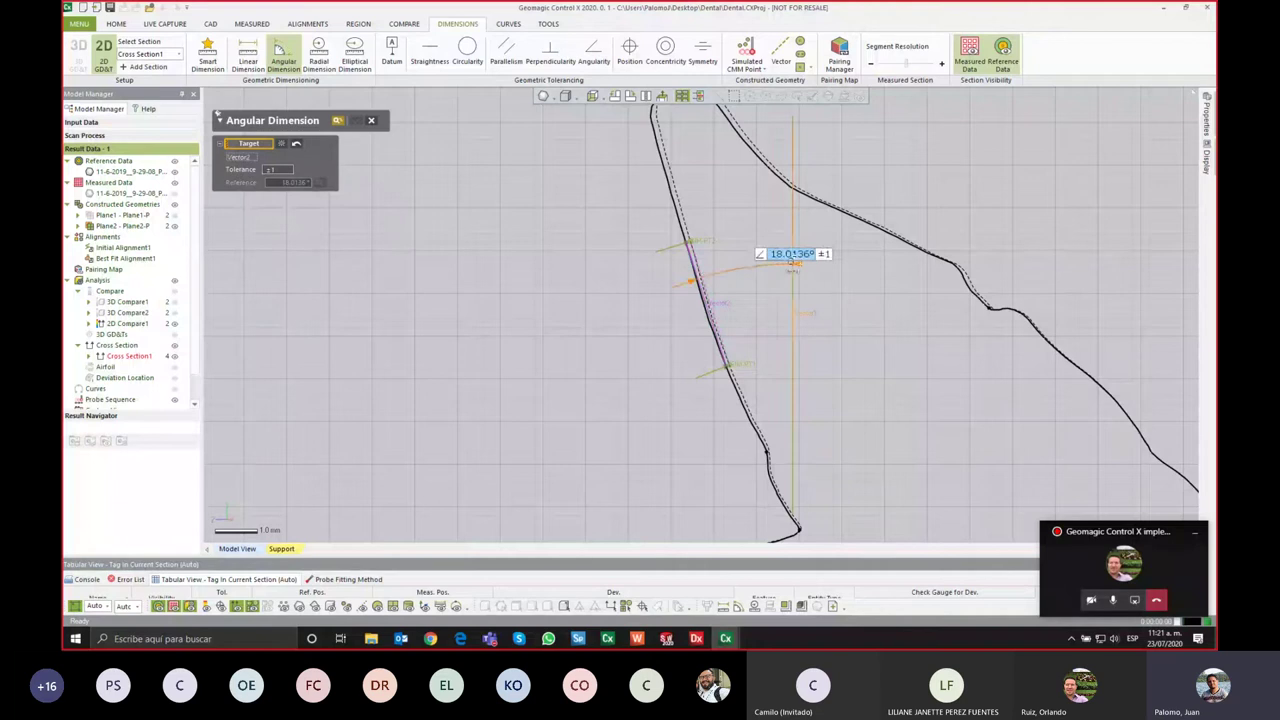
pyautogui.click(765, 240)
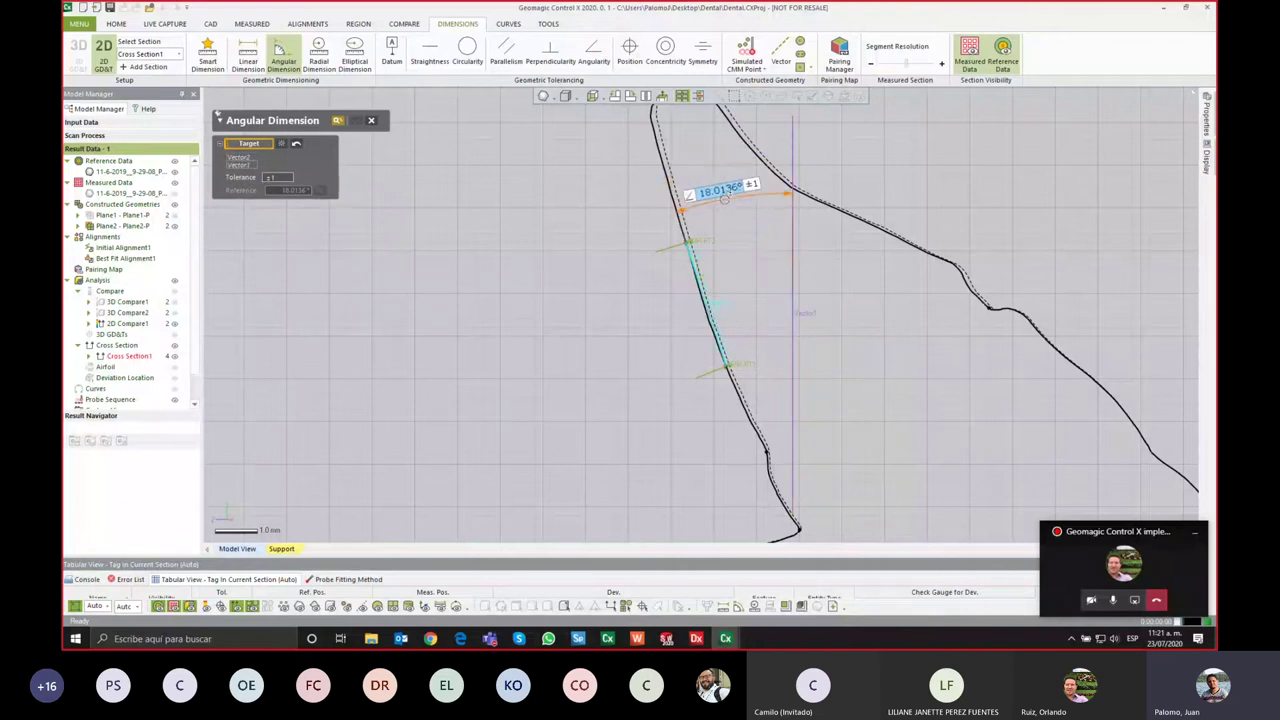
pyautogui.click(733, 200)
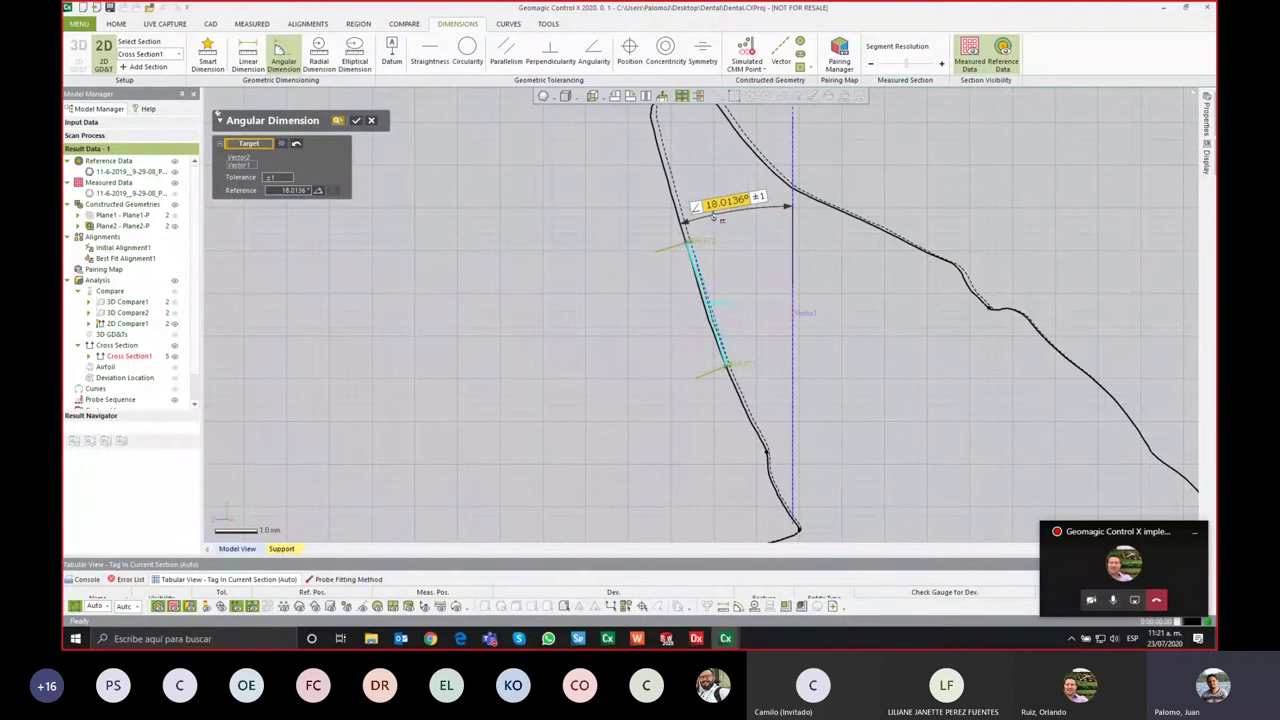
pyautogui.click(355, 120)
pyautogui.rightClick(578, 238)
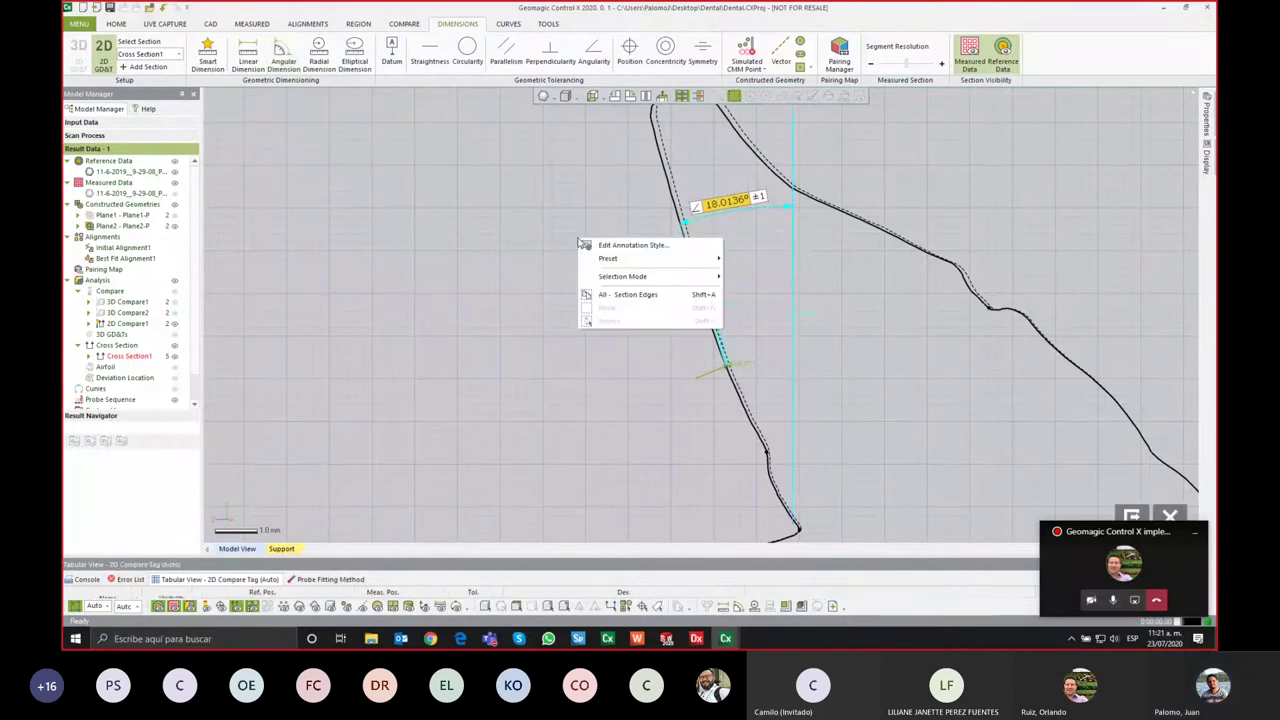
pyautogui.click(756, 298)
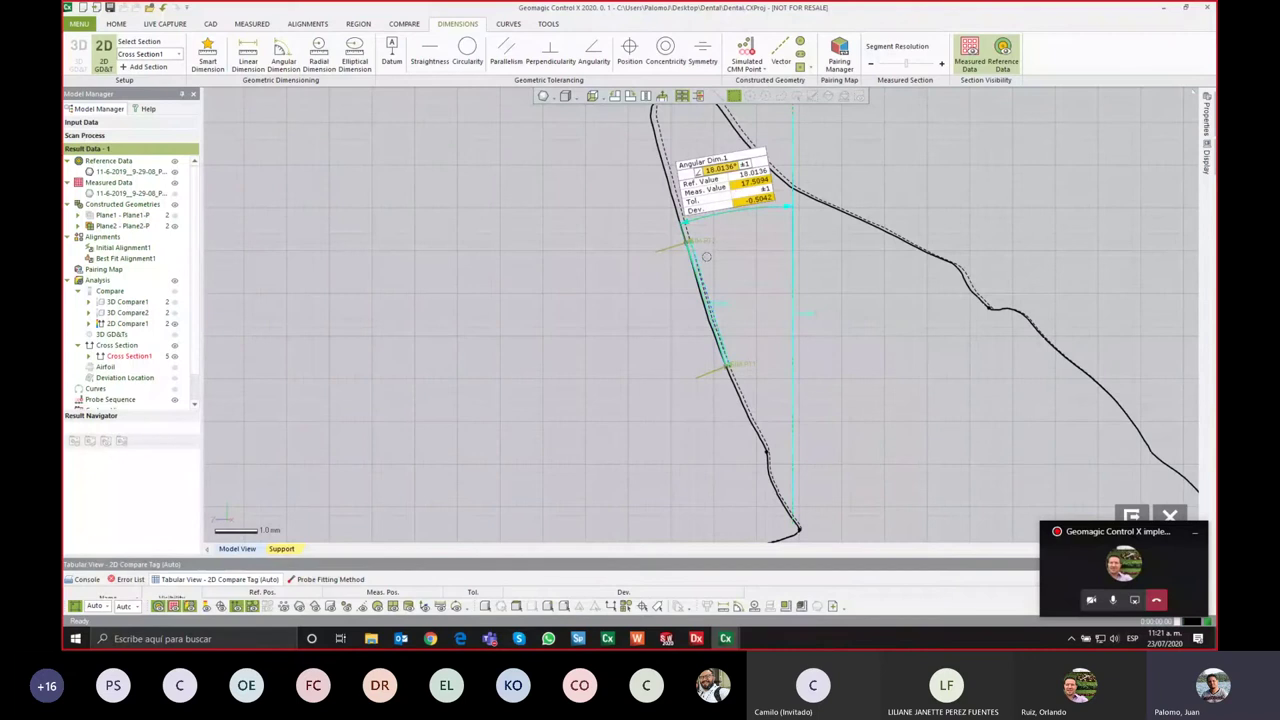
# Step: Select Angular Dim.1, recentre the section profile, then return to the 3D dental model
pyautogui.scroll(3, 705, 252)
pyautogui.scroll(2, 648, 222)
pyautogui.scroll(-1, 734, 200)
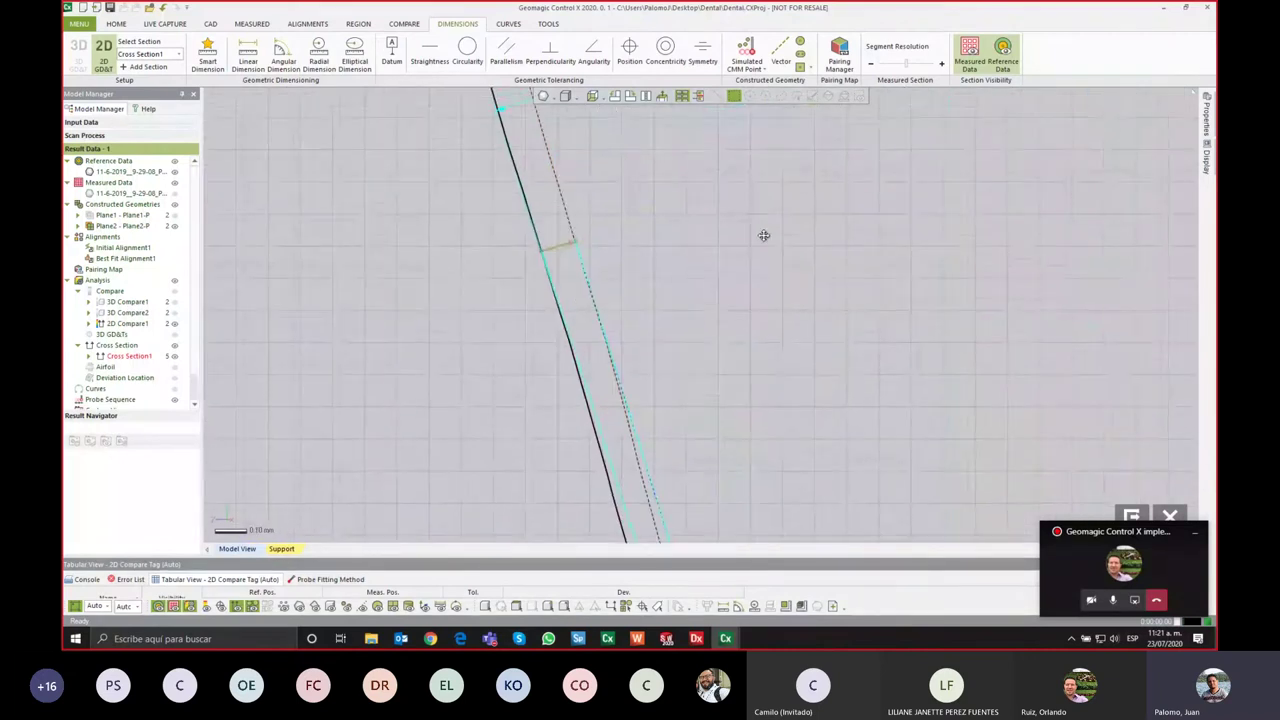
pyautogui.scroll(-1, 763, 234)
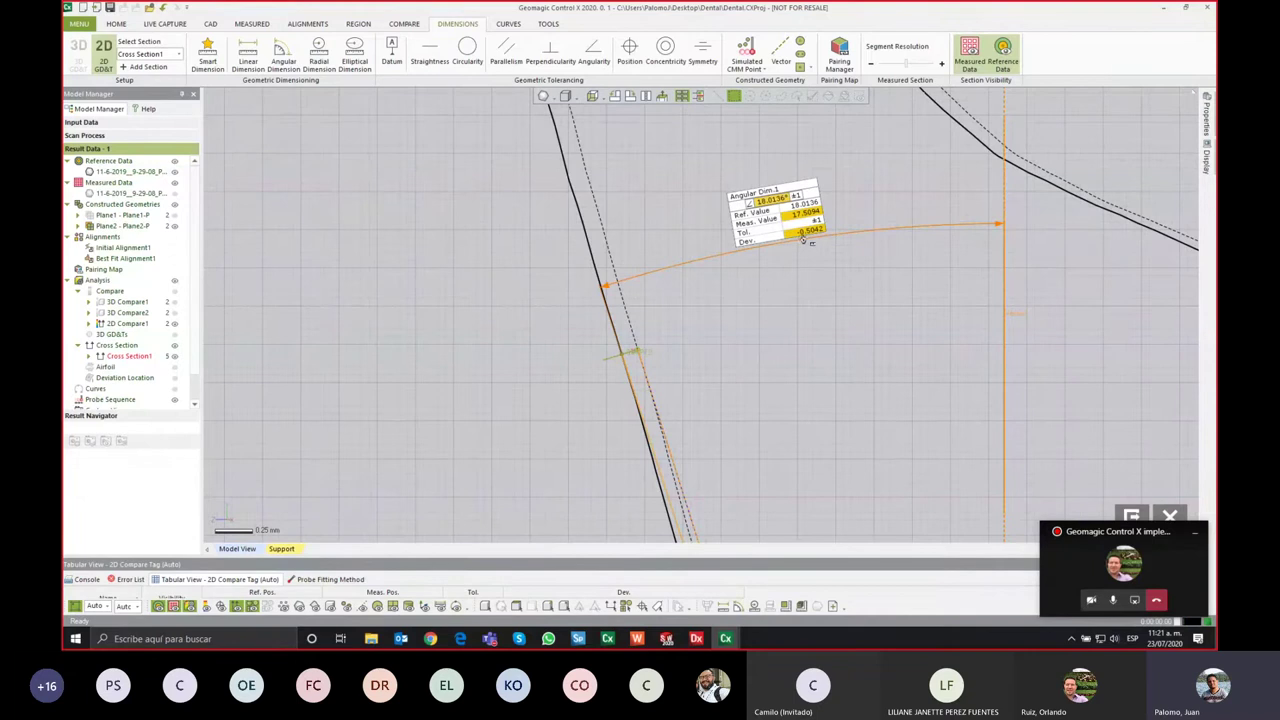
pyautogui.click(803, 238)
pyautogui.scroll(-1, 620, 308)
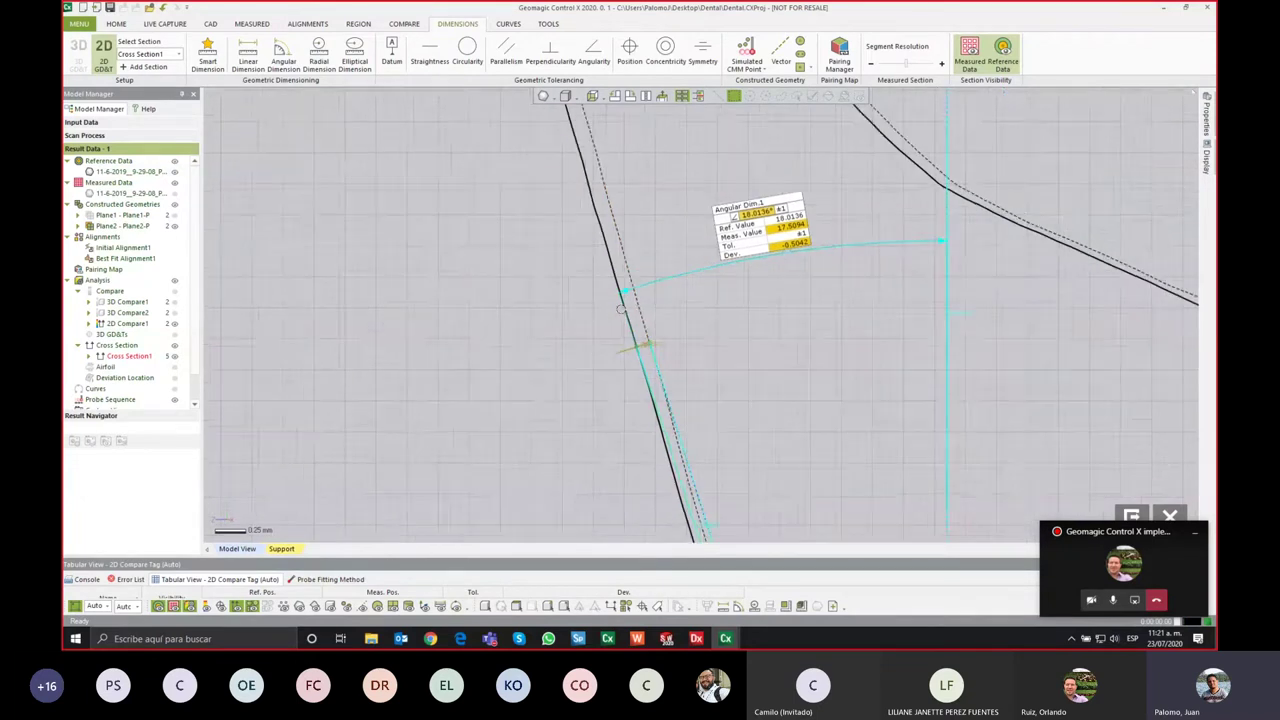
pyautogui.scroll(-1, 620, 308)
pyautogui.scroll(-1, 659, 323)
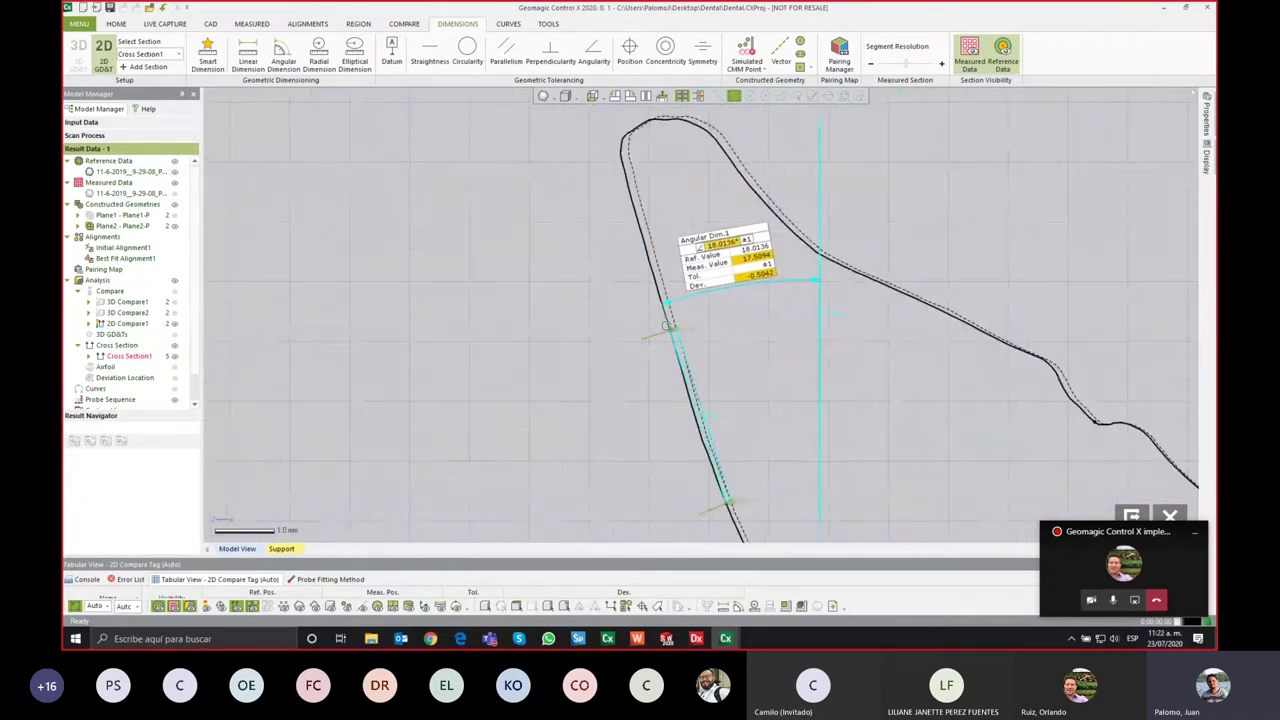
pyautogui.scroll(-1, 668, 326)
pyautogui.scroll(-1, 668, 326)
pyautogui.scroll(-2, 668, 324)
pyautogui.scroll(-1, 708, 280)
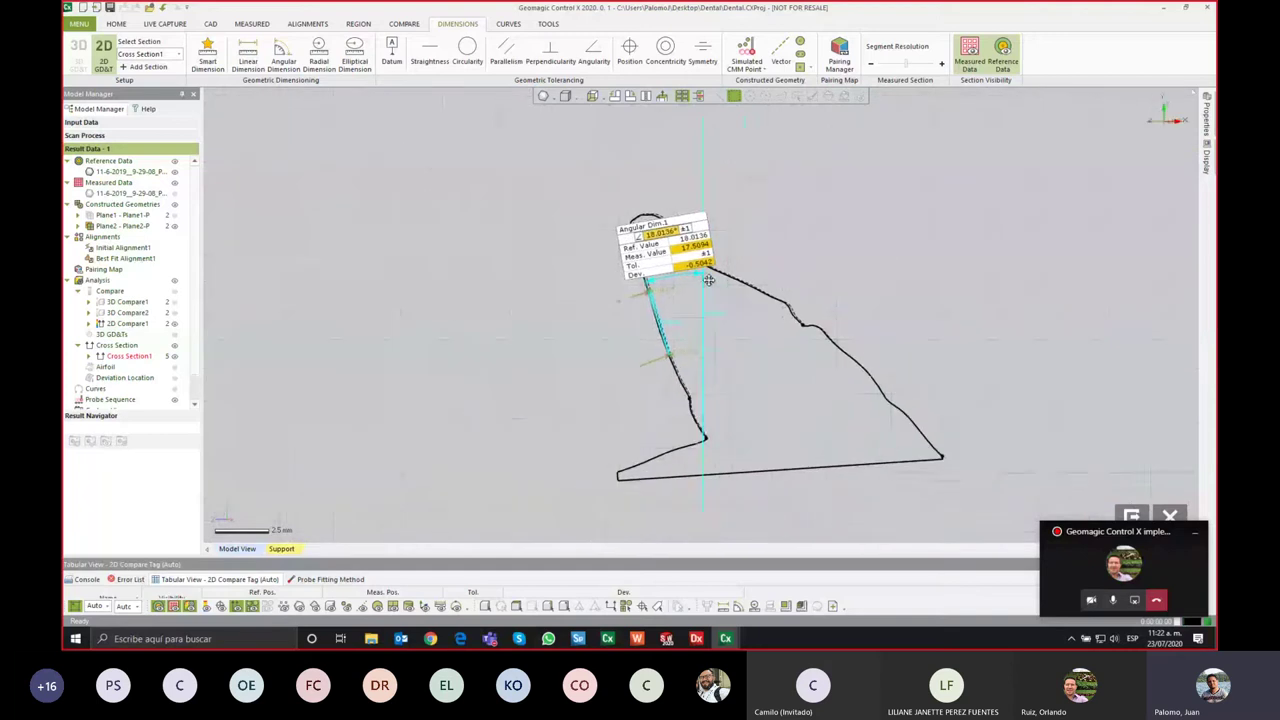
pyautogui.moveTo(708, 280); pyautogui.dragTo(593, 235, button='middle')
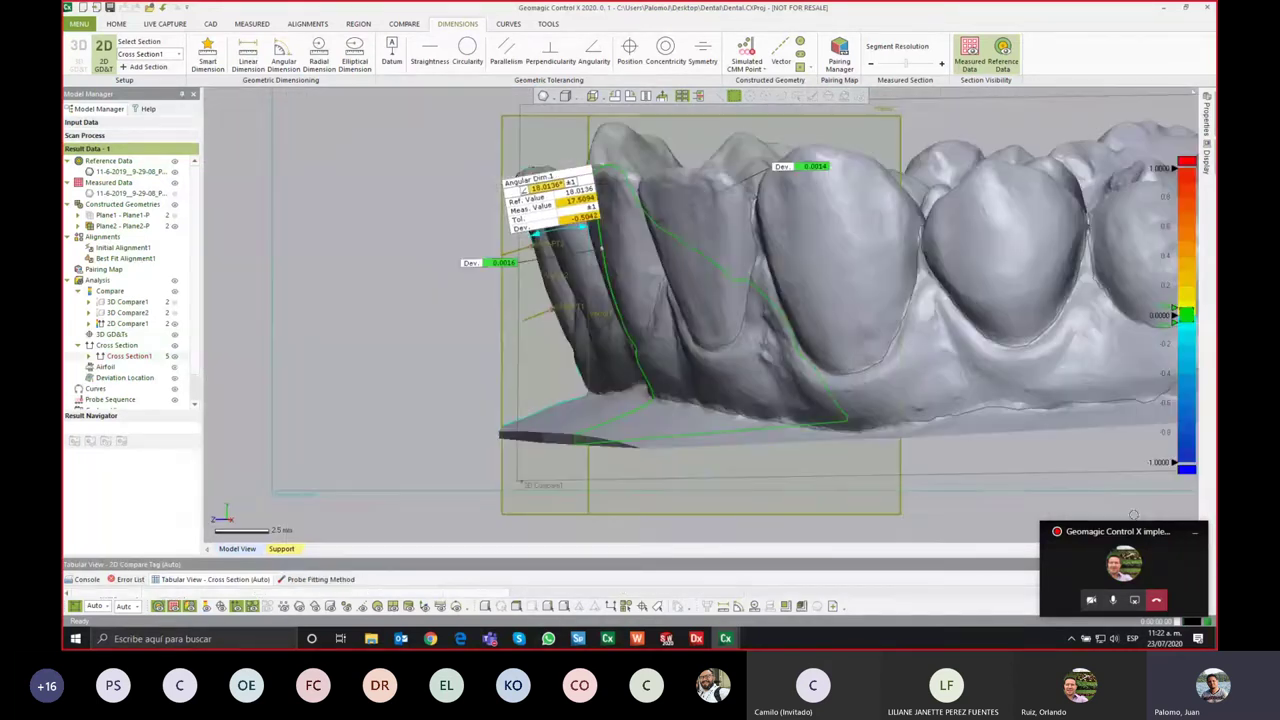
pyautogui.moveTo(800, 300)
pyautogui.mouseDown(button='middle')
pyautogui.moveTo(942, 325)
pyautogui.moveTo(155, 333)
pyautogui.mouseUp(button='middle')
# Step: Hide Plane2 and restore 3D Compare1's colour map at its saved viewpoint (tags 0.1175, -0.1349)
pyautogui.click(175, 323)
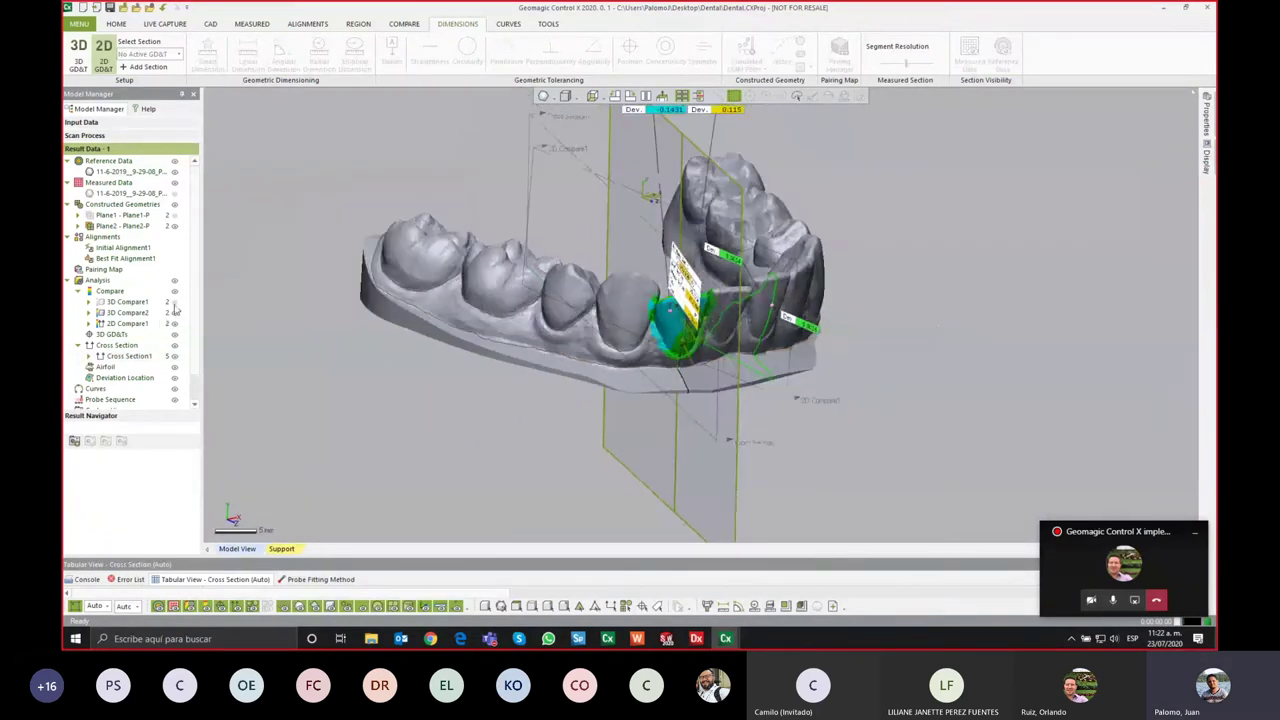
pyautogui.click(174, 302)
pyautogui.click(175, 313)
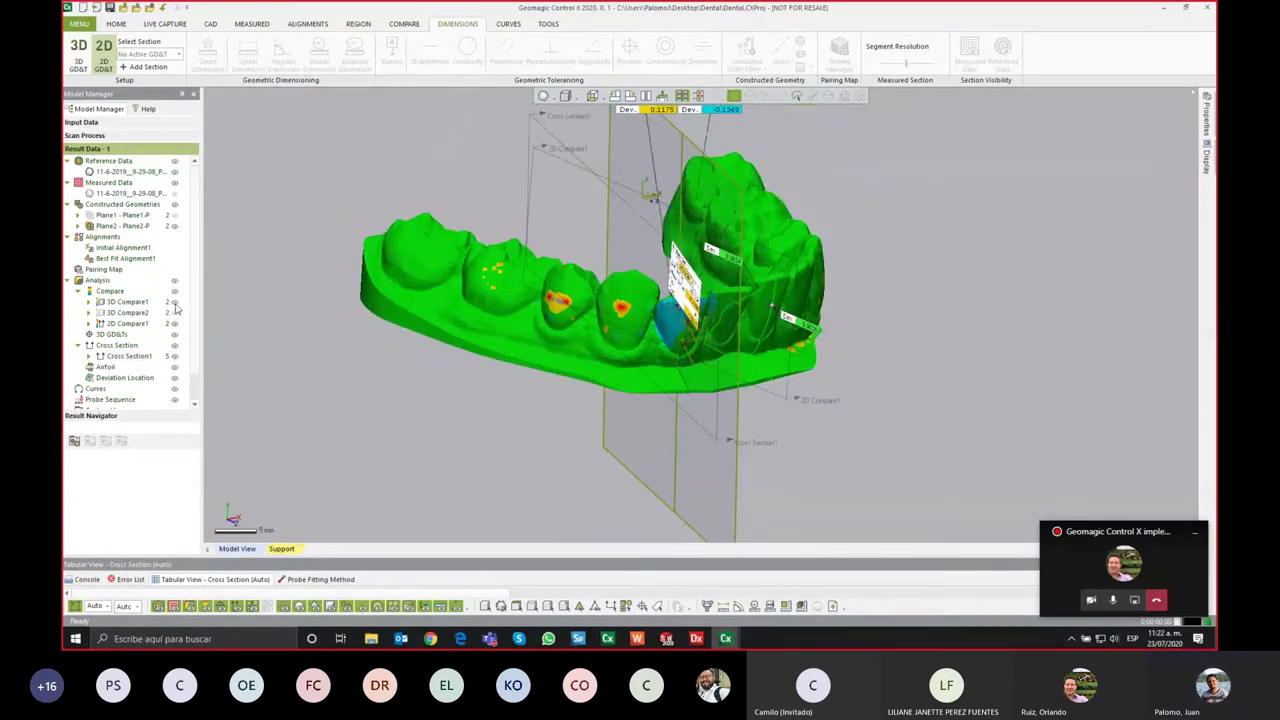
pyautogui.moveTo(790, 350)
pyautogui.mouseDown(button='middle')
pyautogui.moveTo(830, 366)
pyautogui.moveTo(600, 370)
pyautogui.mouseUp(button='middle')
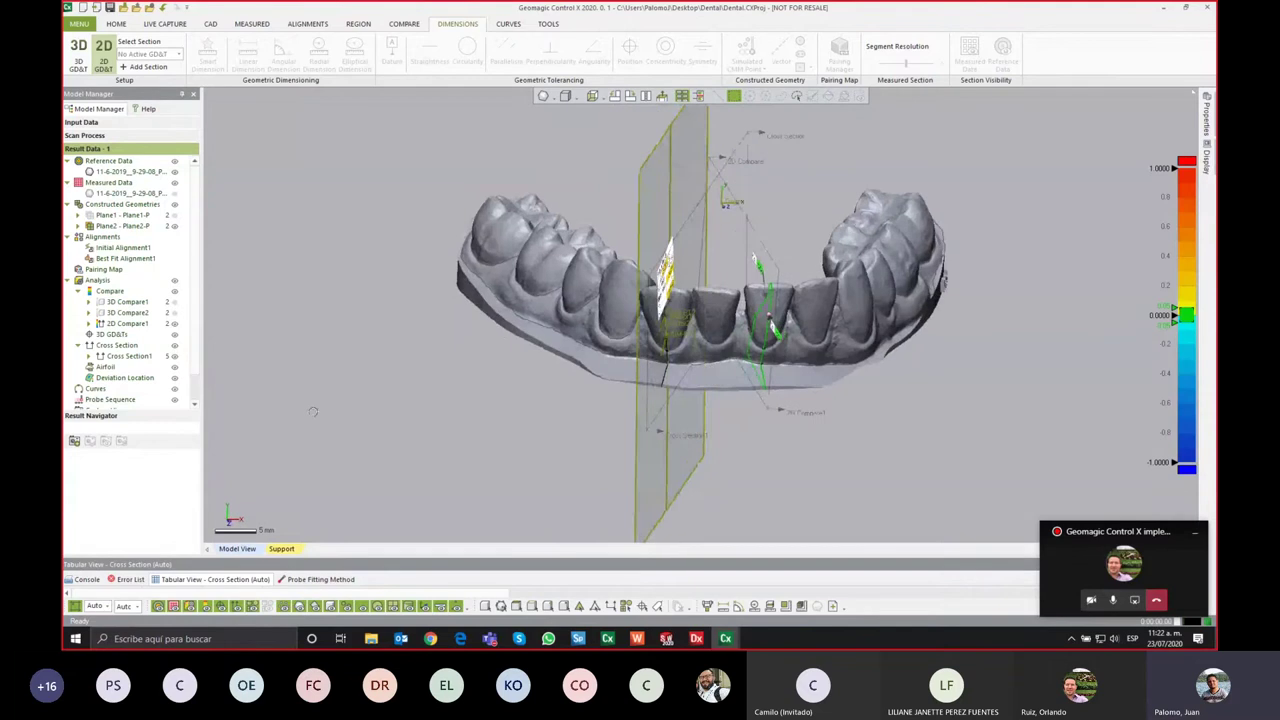
pyautogui.click(175, 226)
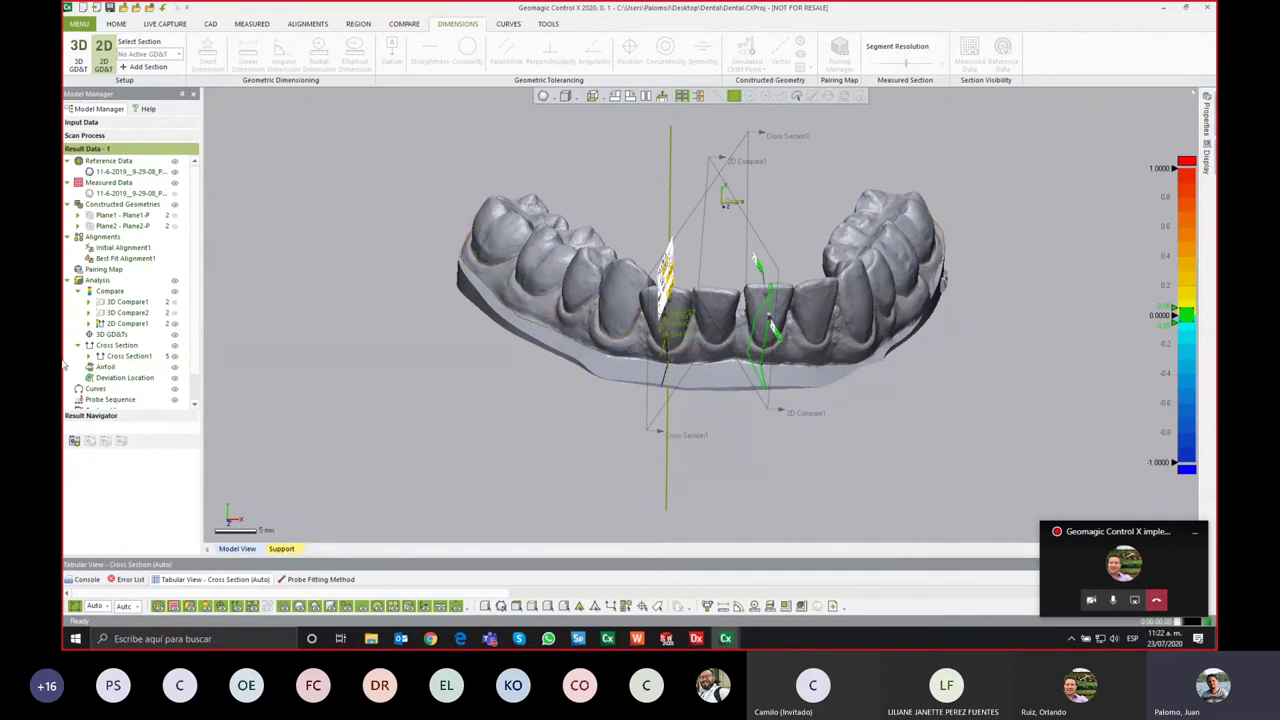
pyautogui.click(126, 302)
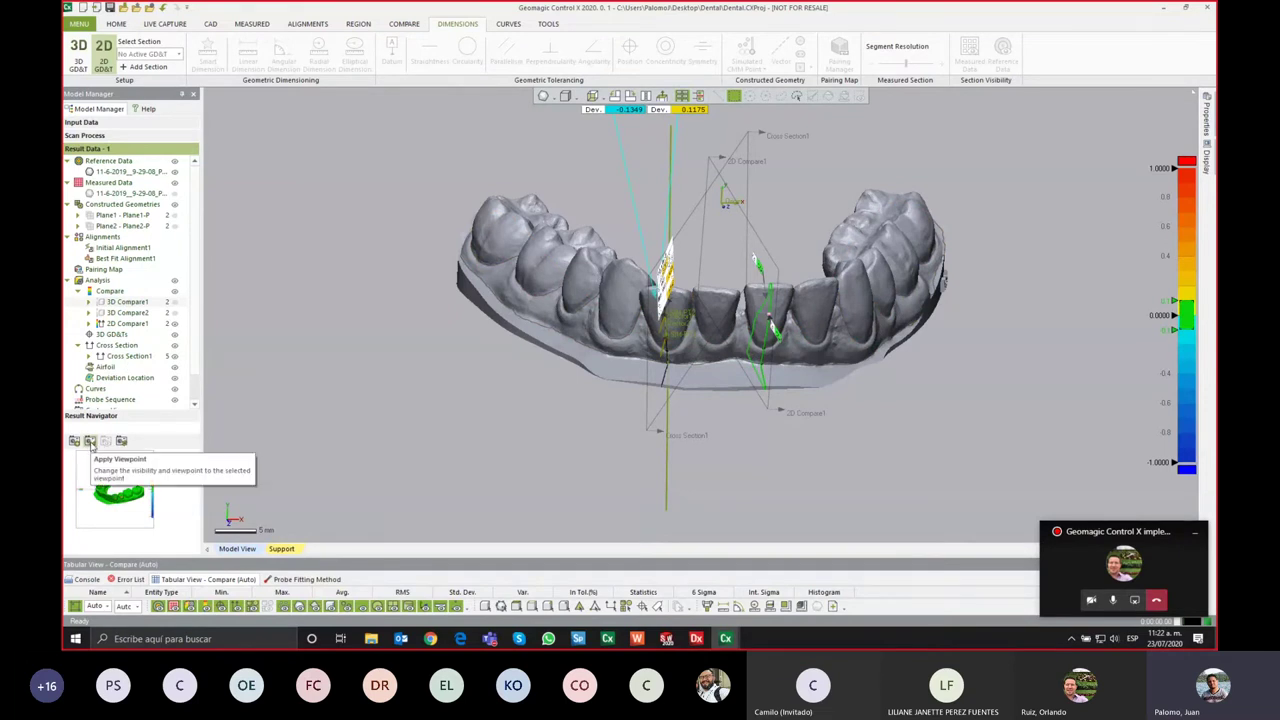
pyautogui.click(90, 441)
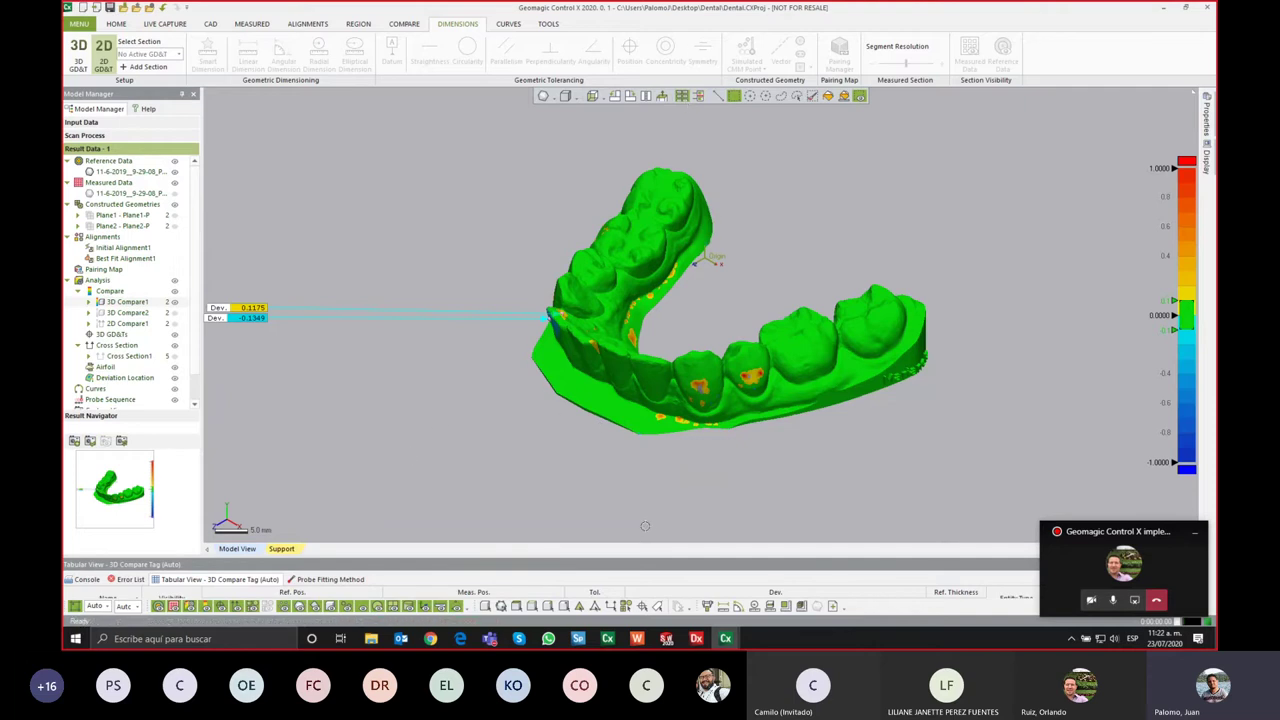
# Step: Set a zoomed front view with the 0.1175 tag above the model and -0.1349 tag left
pyautogui.click(593, 95)
pyautogui.scroll(1, 757, 314)
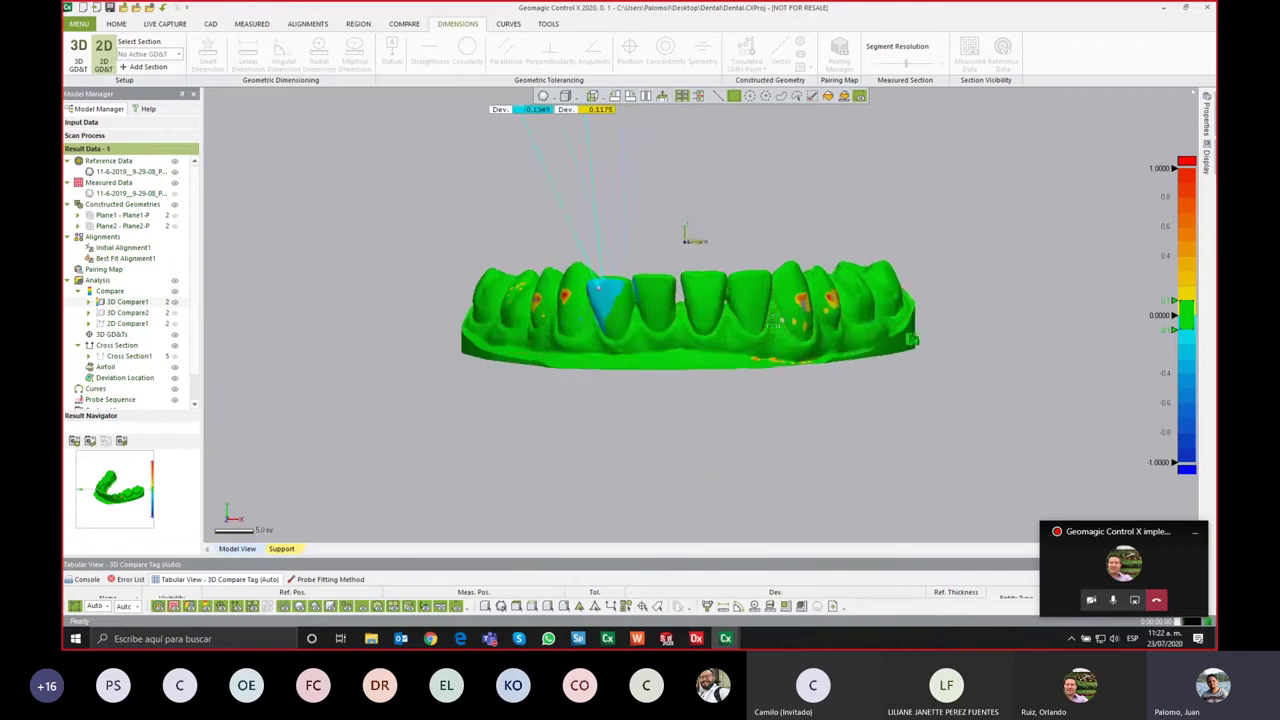
pyautogui.scroll(2, 757, 314)
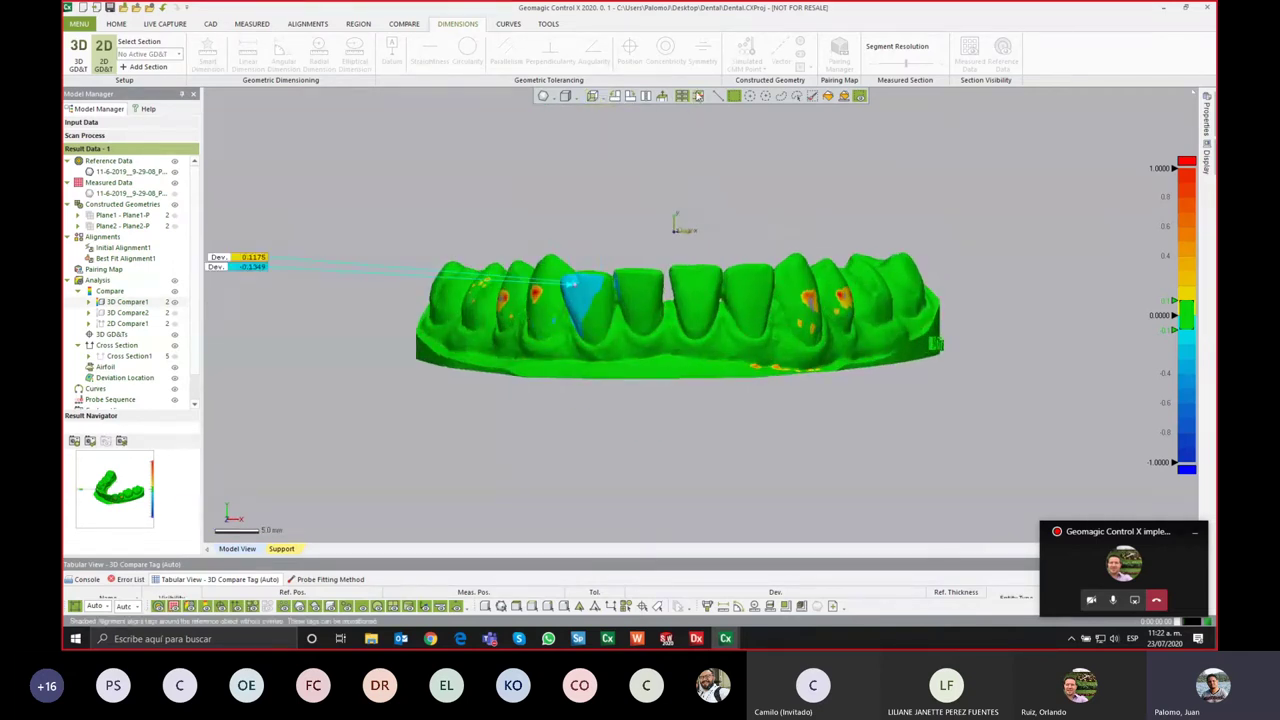
pyautogui.moveTo(628, 442); pyautogui.dragTo(658, 204)
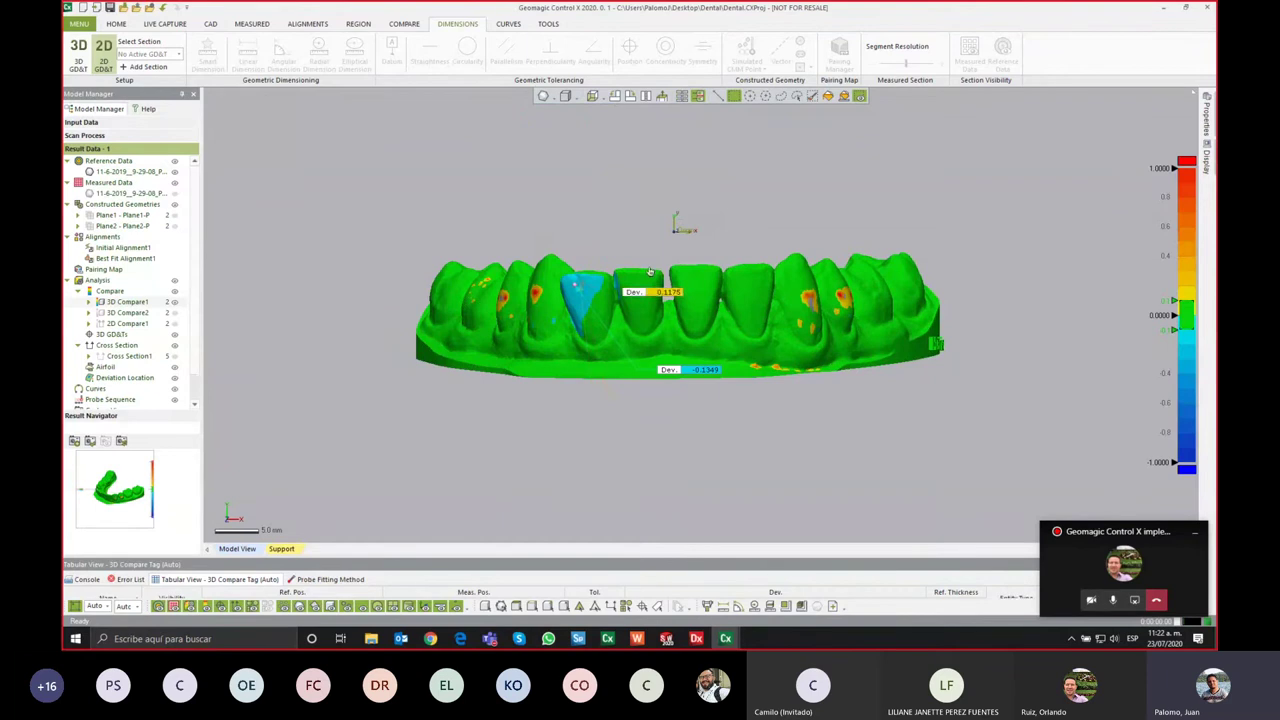
pyautogui.moveTo(661, 382)
pyautogui.mouseDown()
pyautogui.moveTo(548, 393)
pyautogui.moveTo(340, 349)
pyautogui.mouseUp()
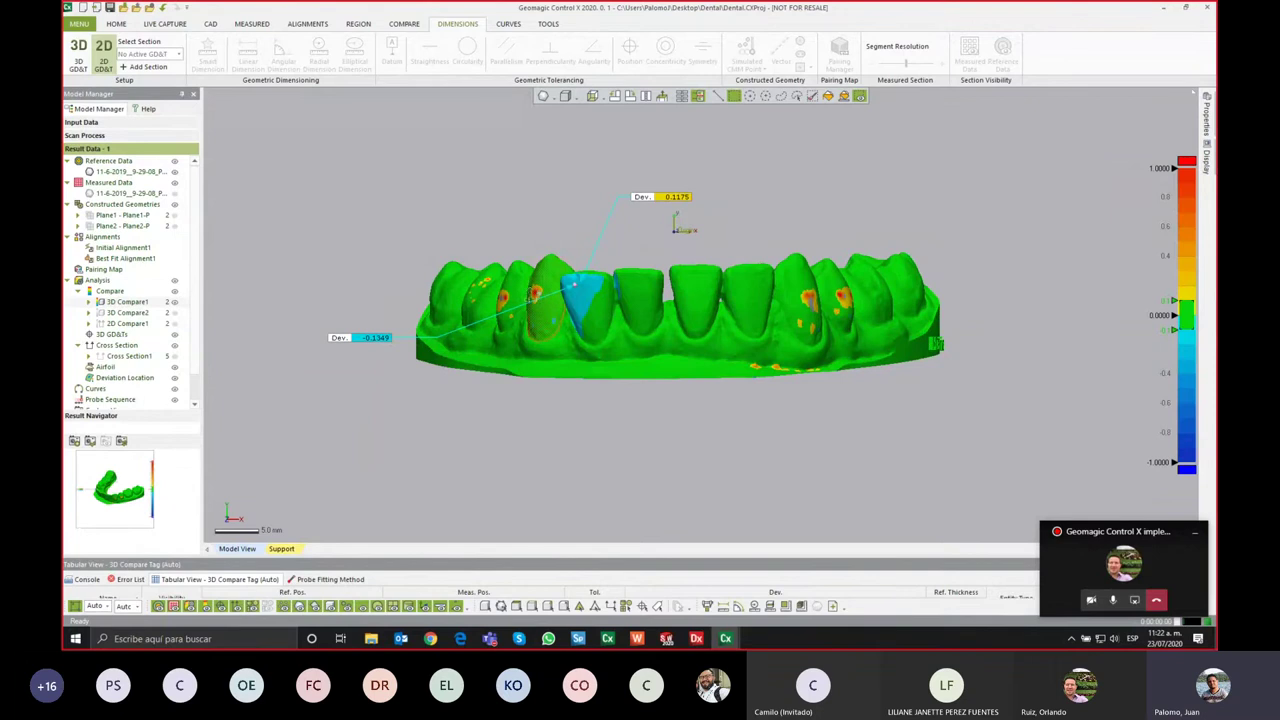
# Step: Reassign this front view as 3D Compare1's viewpoint, then show 3D Compare2 at its saved view
pyautogui.click(175, 193)
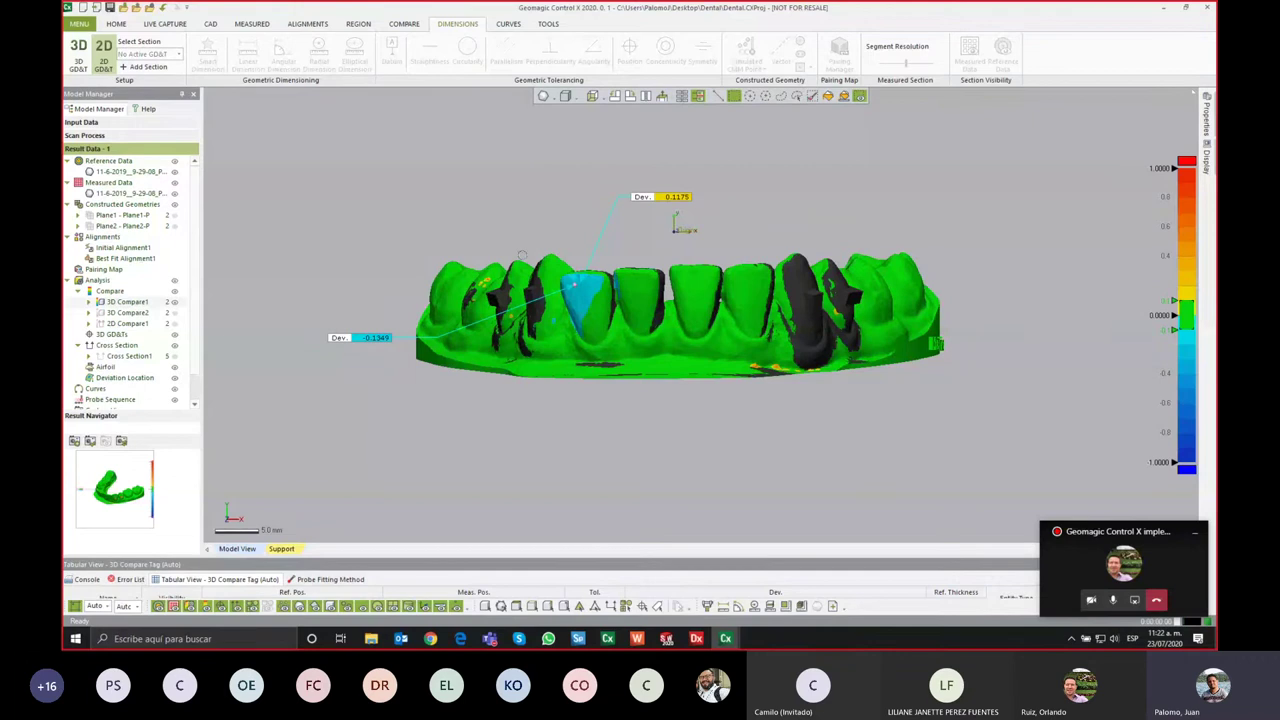
pyautogui.click(174, 194)
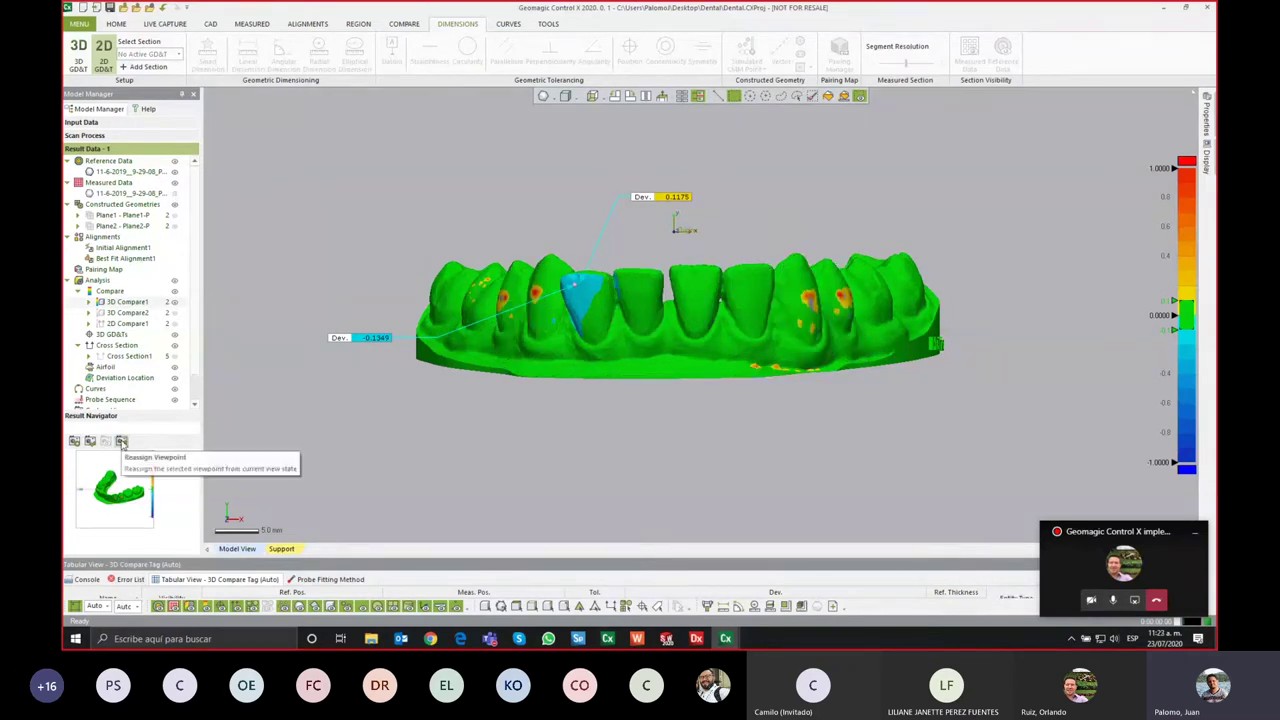
pyautogui.click(121, 441)
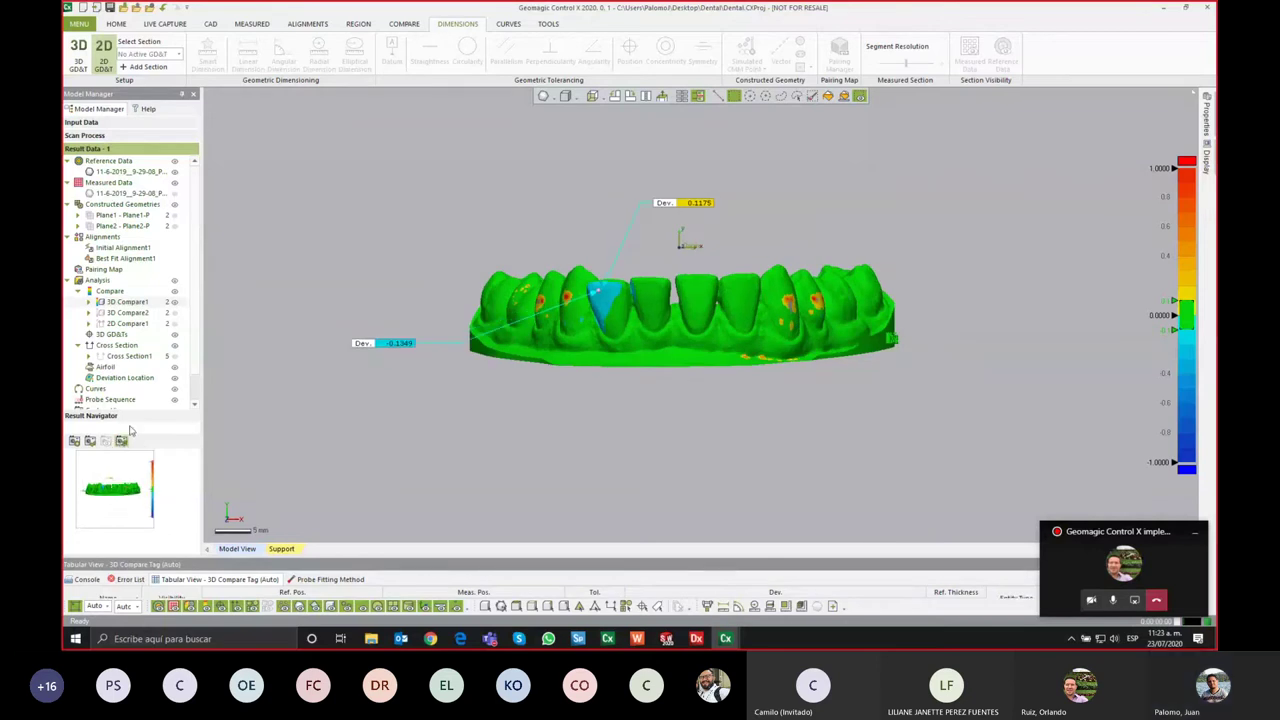
pyautogui.click(135, 314)
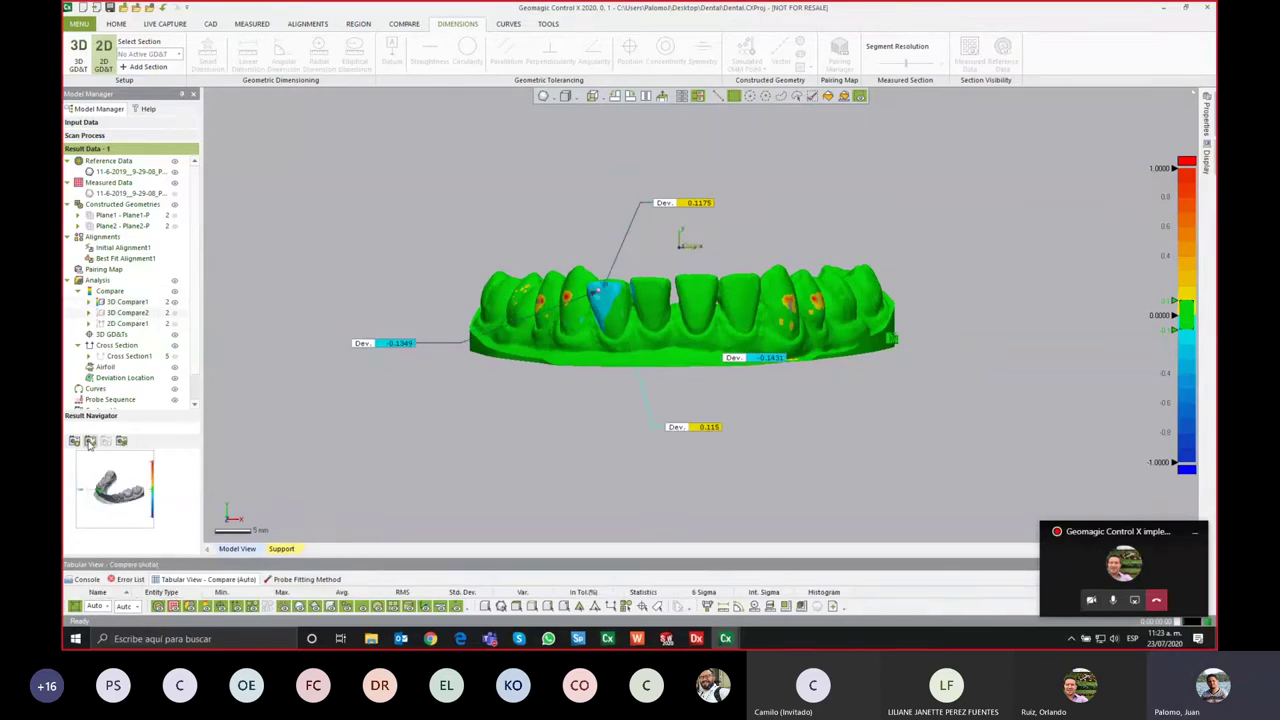
pyautogui.click(127, 312)
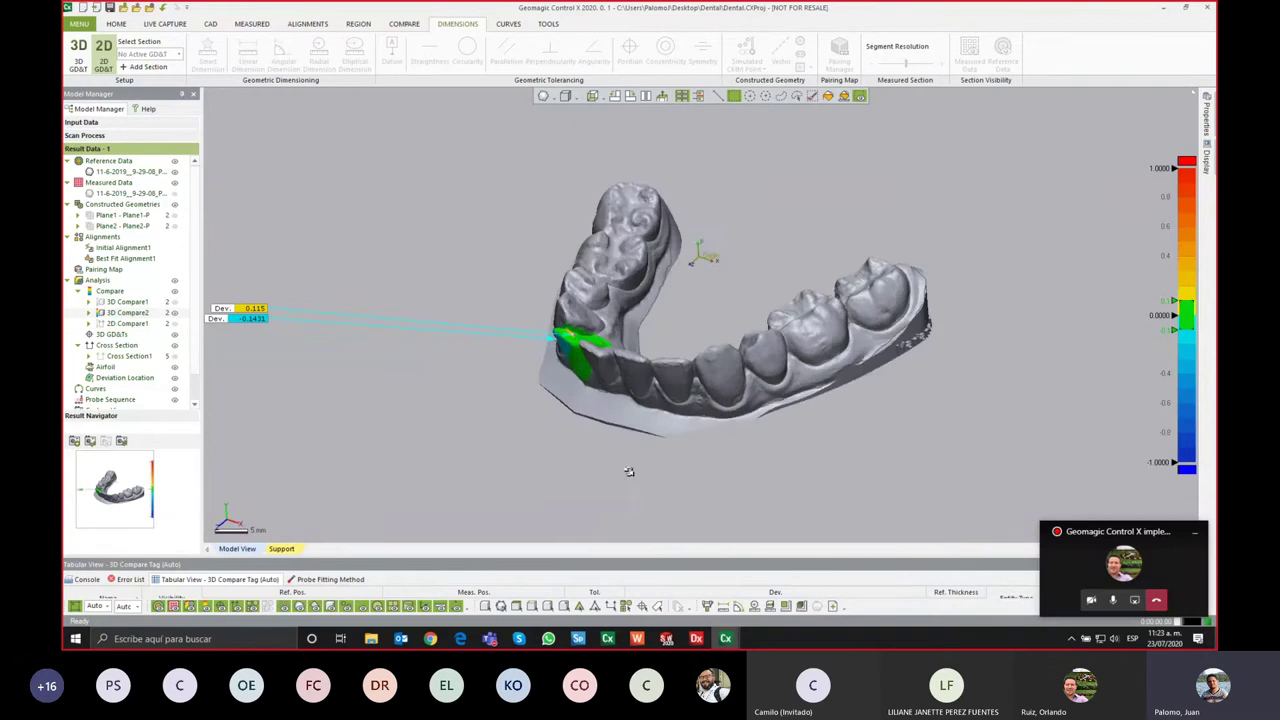
# Step: Zoom onto the tagged tooth, raise the -0.1431 and 0.115 tags above it, and reassign the viewpoint
pyautogui.moveTo(629, 471)
pyautogui.mouseDown(button='right')
pyautogui.moveTo(727, 358)
pyautogui.moveTo(643, 250)
pyautogui.mouseUp(button='right')
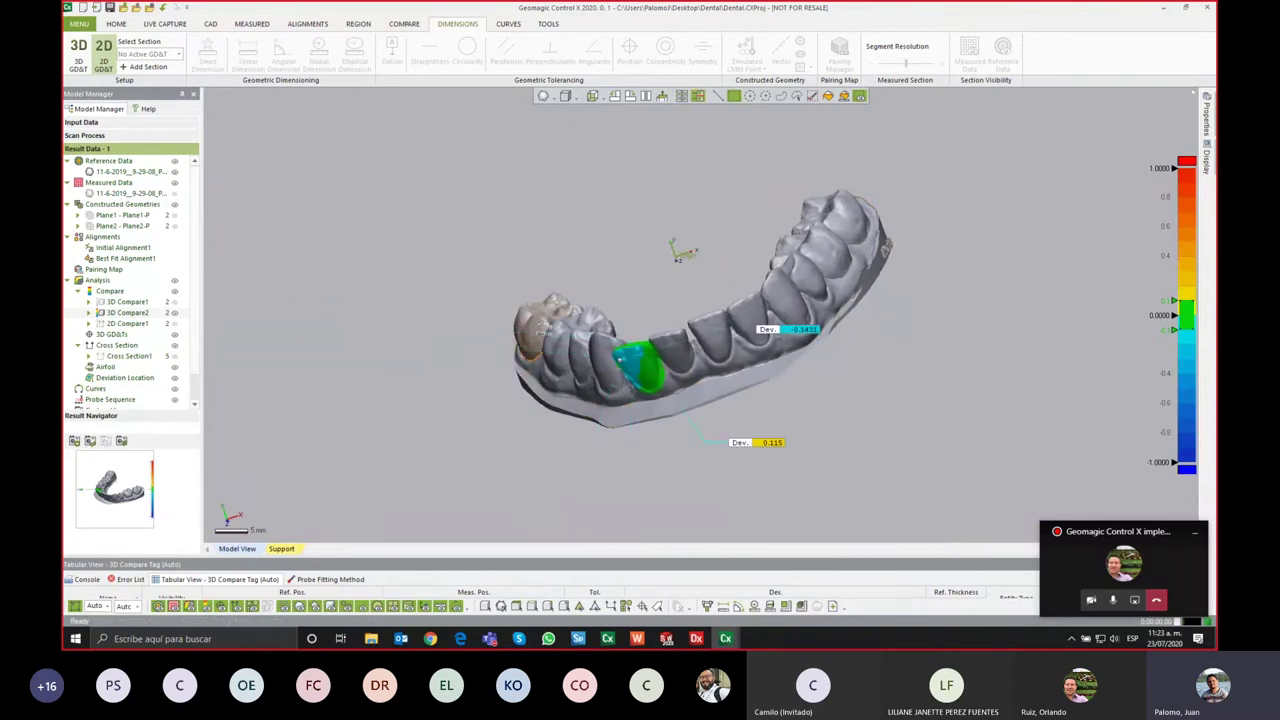
pyautogui.scroll(2, 645, 252)
pyautogui.scroll(3, 648, 258)
pyautogui.scroll(3, 650, 262)
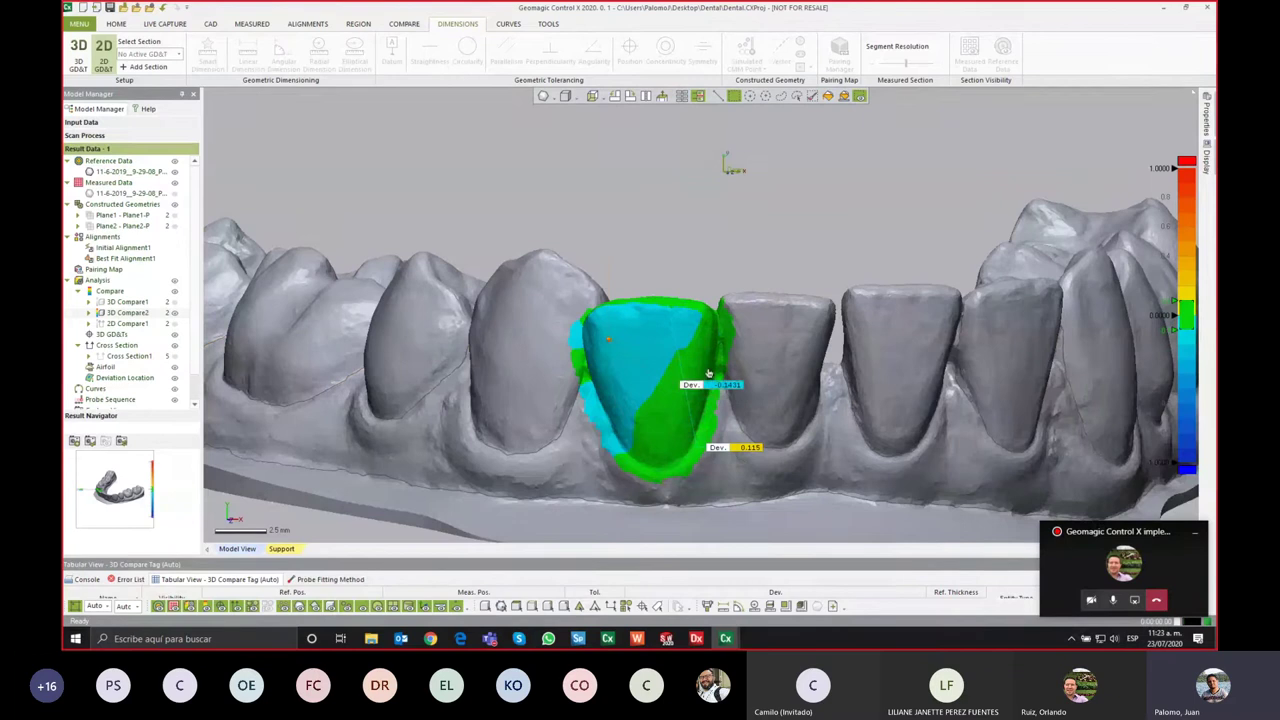
pyautogui.moveTo(711, 398); pyautogui.dragTo(605, 200)
pyautogui.moveTo(715, 447); pyautogui.dragTo(790, 202)
pyautogui.moveTo(760, 280)
pyautogui.mouseDown(button='right')
pyautogui.moveTo(707, 446)
pyautogui.moveTo(809, 291)
pyautogui.moveTo(650, 330)
pyautogui.moveTo(748, 295)
pyautogui.mouseUp(button='right')
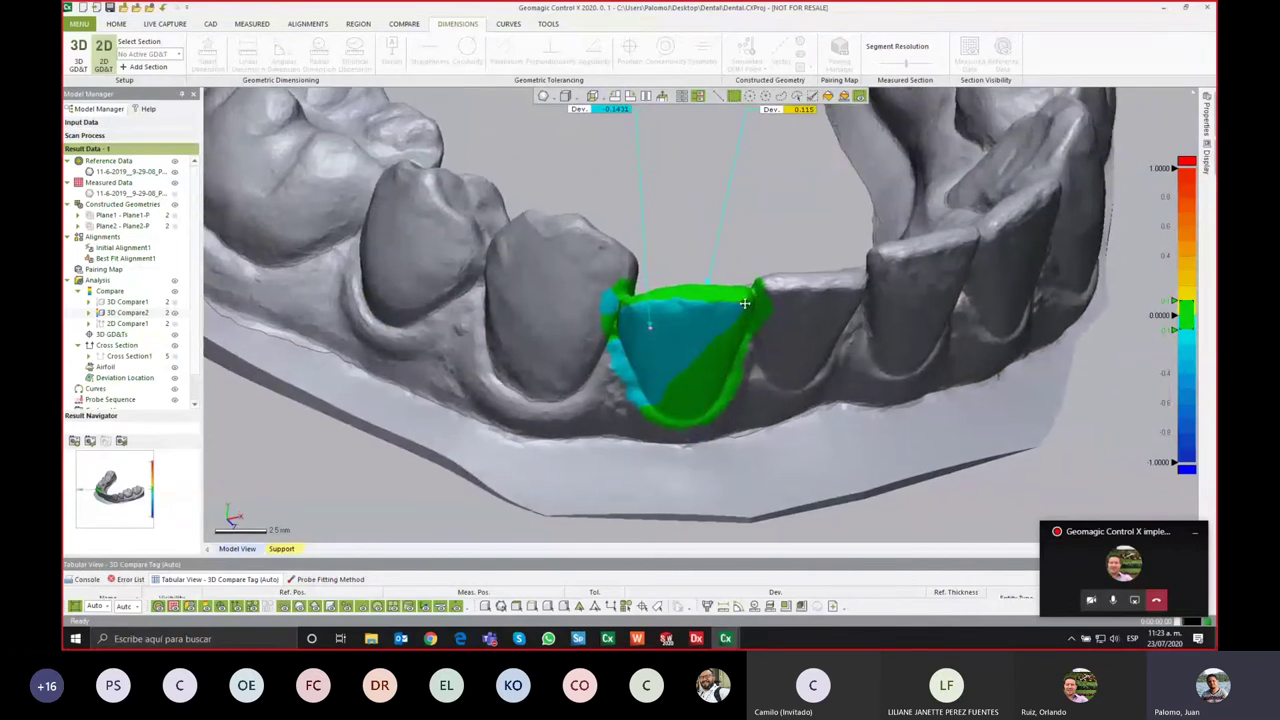
pyautogui.click(123, 442)
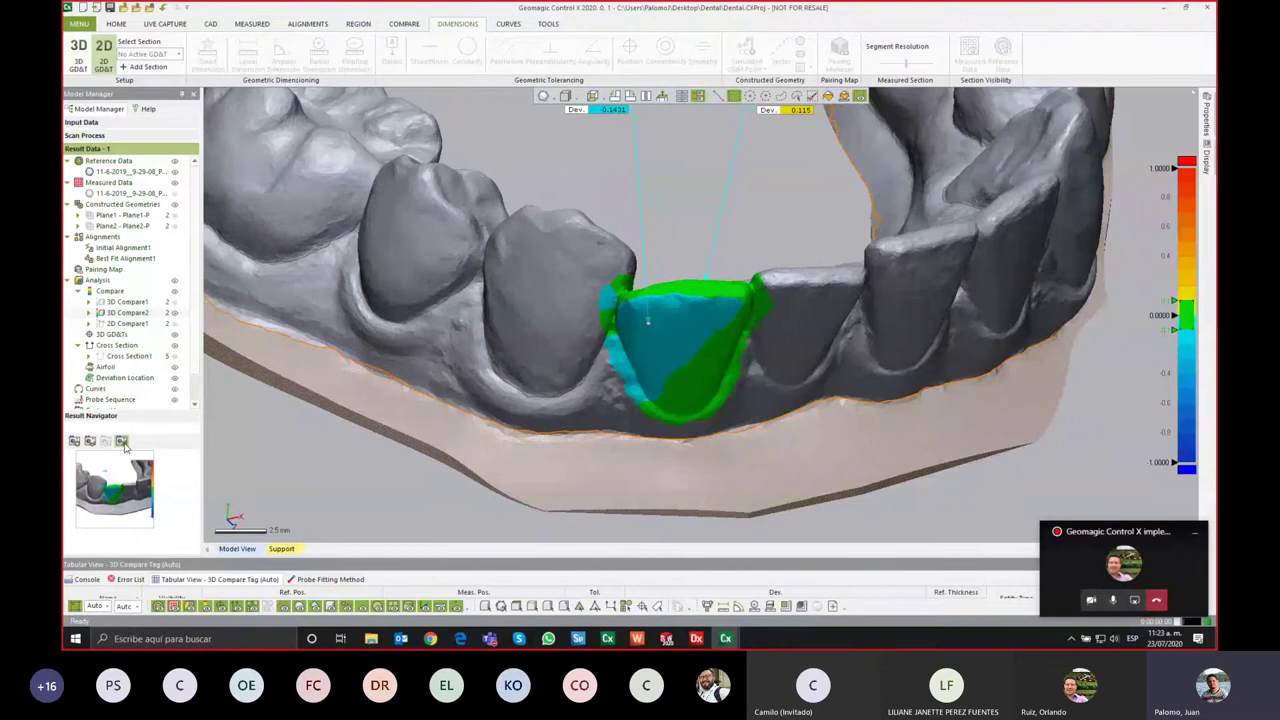
# Step: Review the 2D Compare1 and Cross Section1 results from a front-facing jaw angle
pyautogui.click(140, 324)
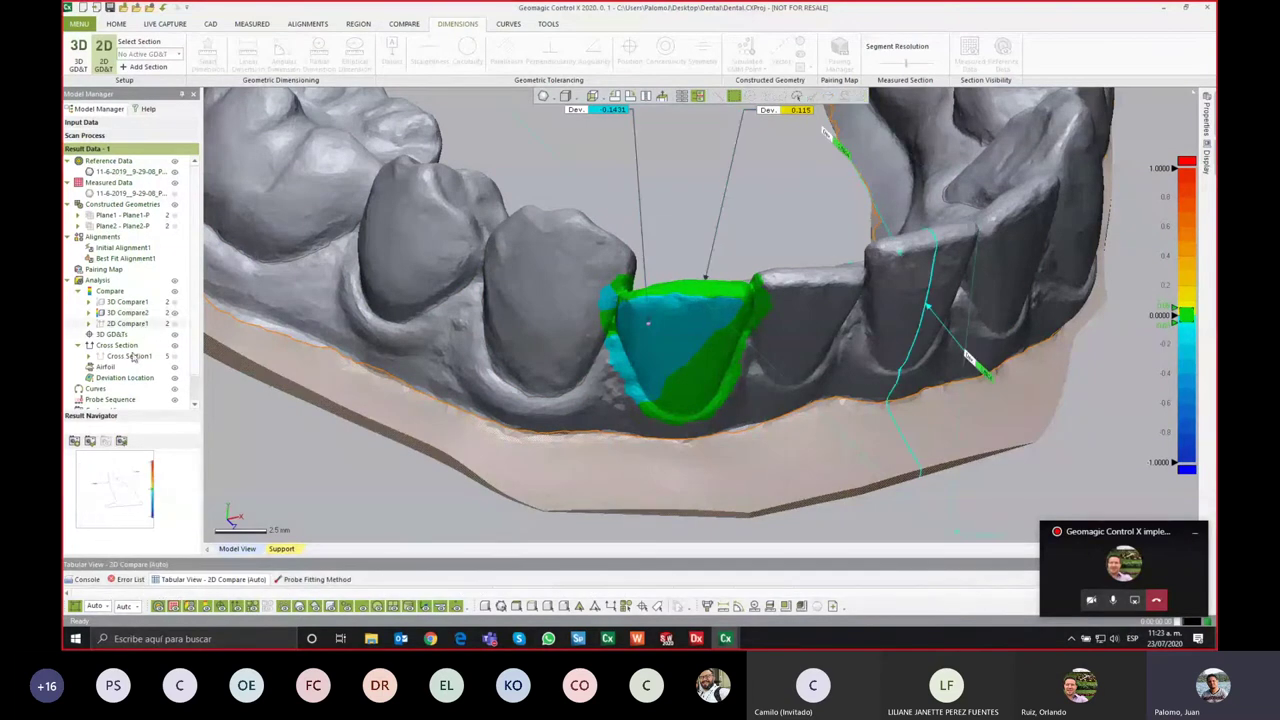
pyautogui.click(124, 358)
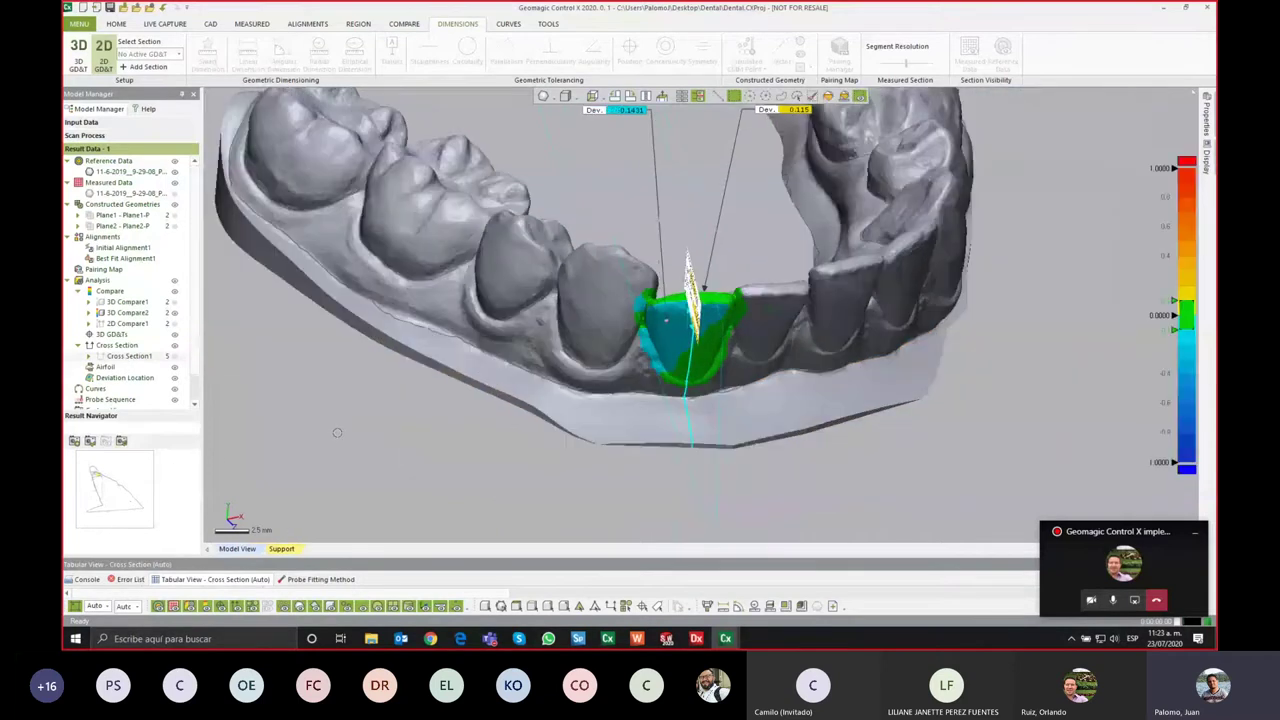
pyautogui.moveTo(337, 433)
pyautogui.mouseDown(button='right')
pyautogui.moveTo(690, 196)
pyautogui.moveTo(640, 160)
pyautogui.mouseUp(button='right')
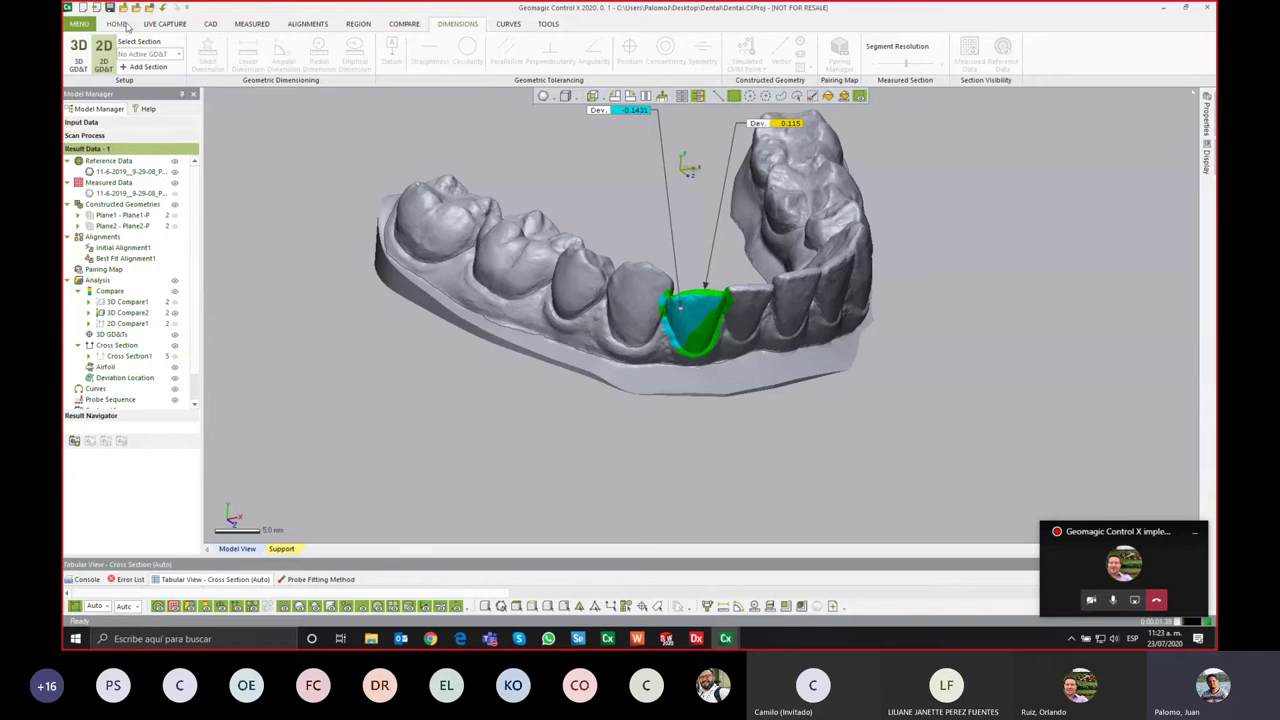
pyautogui.click(548, 23)
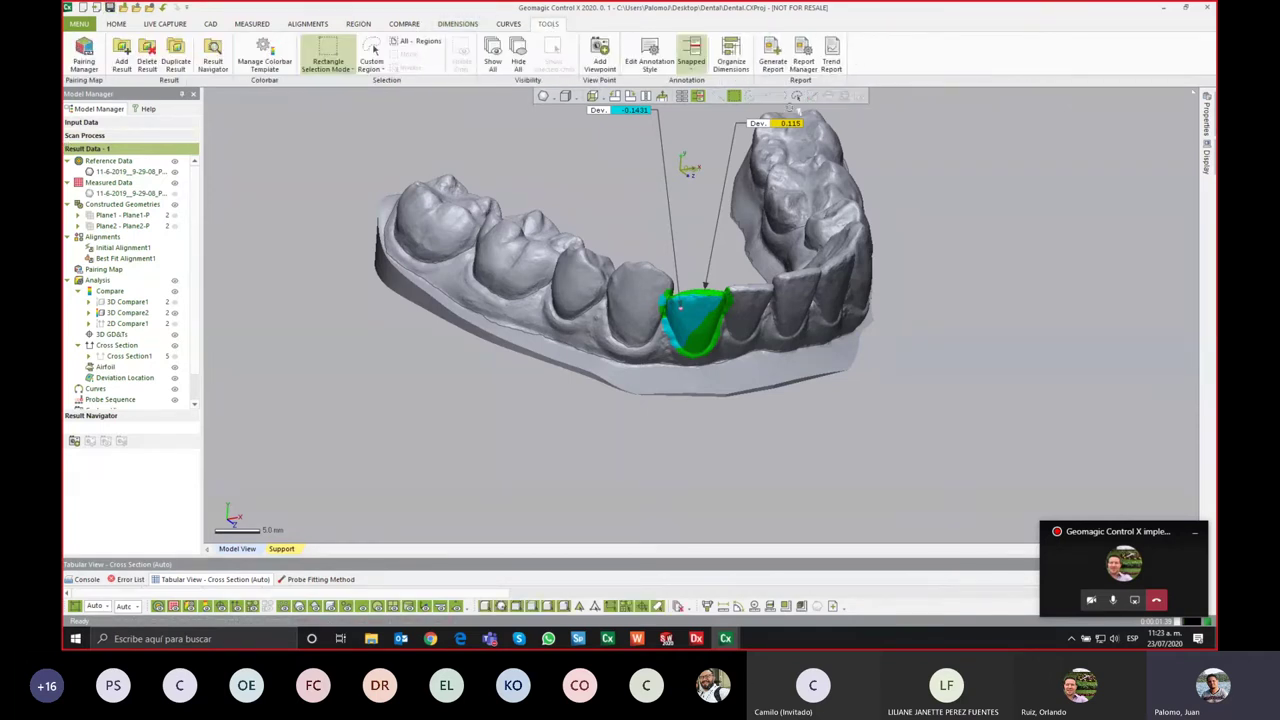
# Step: Start a report and remove Initial Alignment1 and Plane1Group from its contents
pyautogui.click(768, 64)
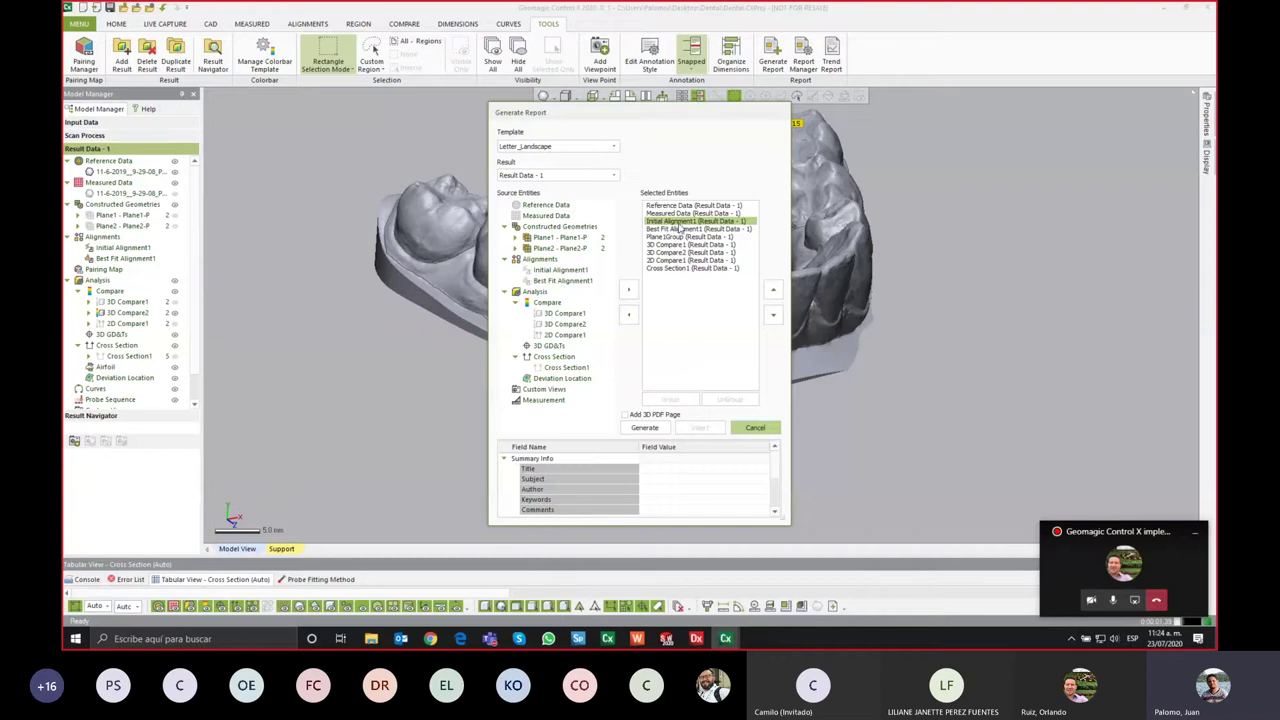
pyautogui.click(679, 228)
pyautogui.click(633, 317)
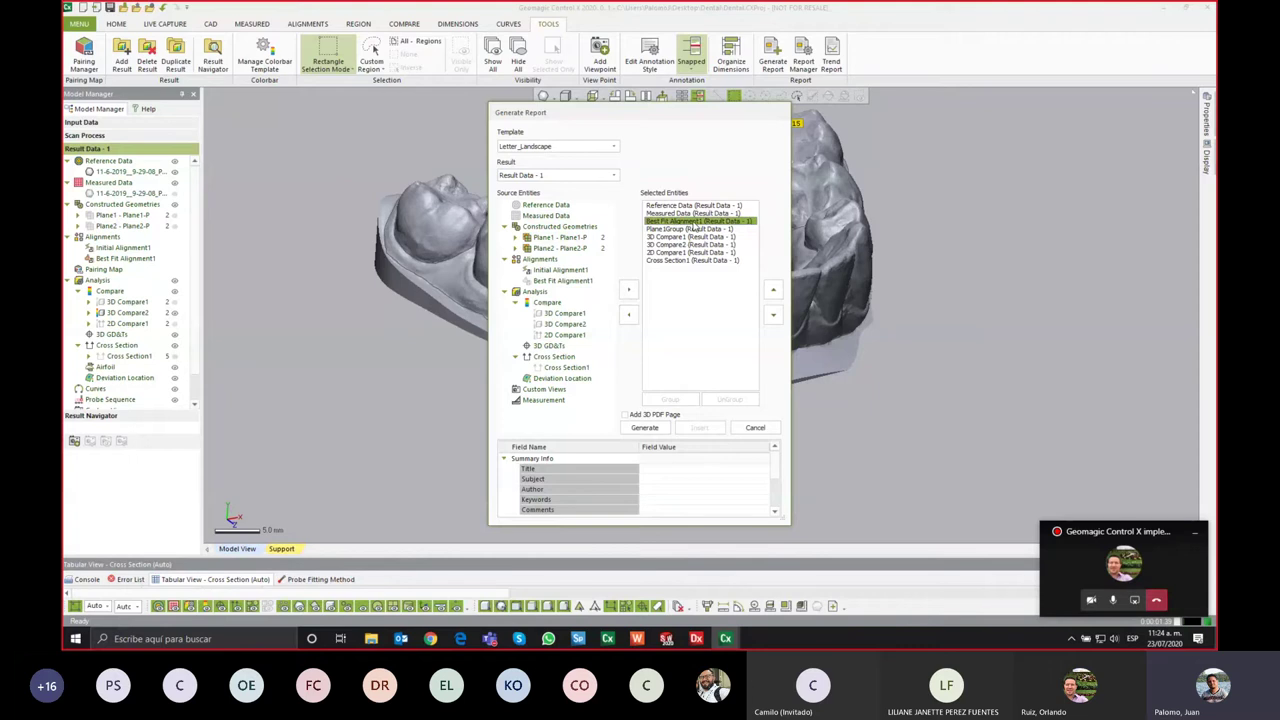
pyautogui.click(695, 229)
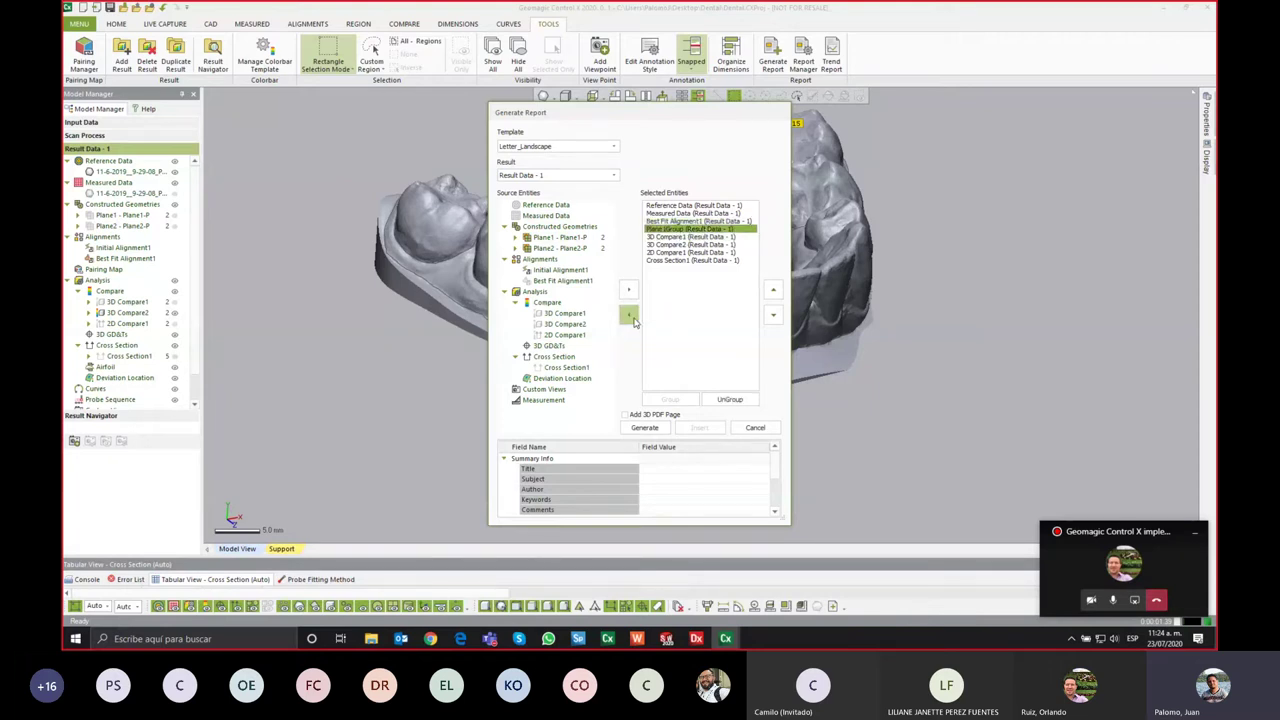
pyautogui.click(628, 315)
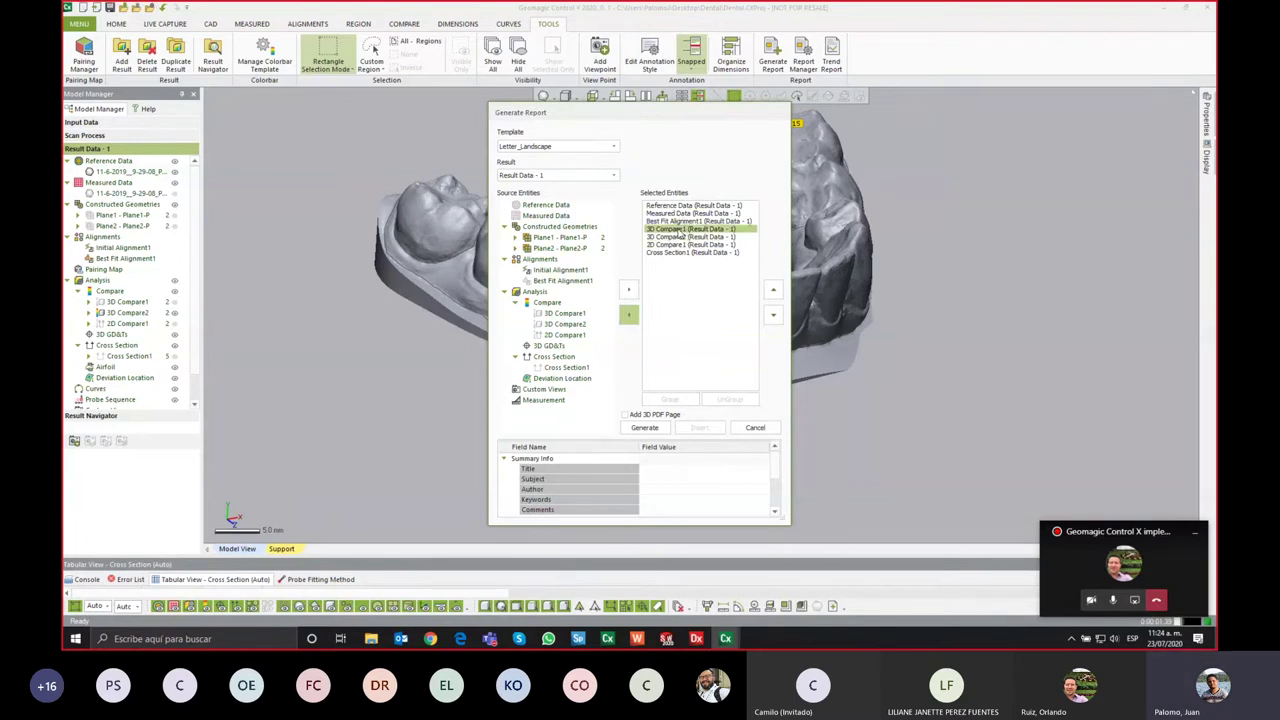
# Step: Move 2D Compare1 up the report order, ahead of the 3D comparisons
pyautogui.click(680, 245)
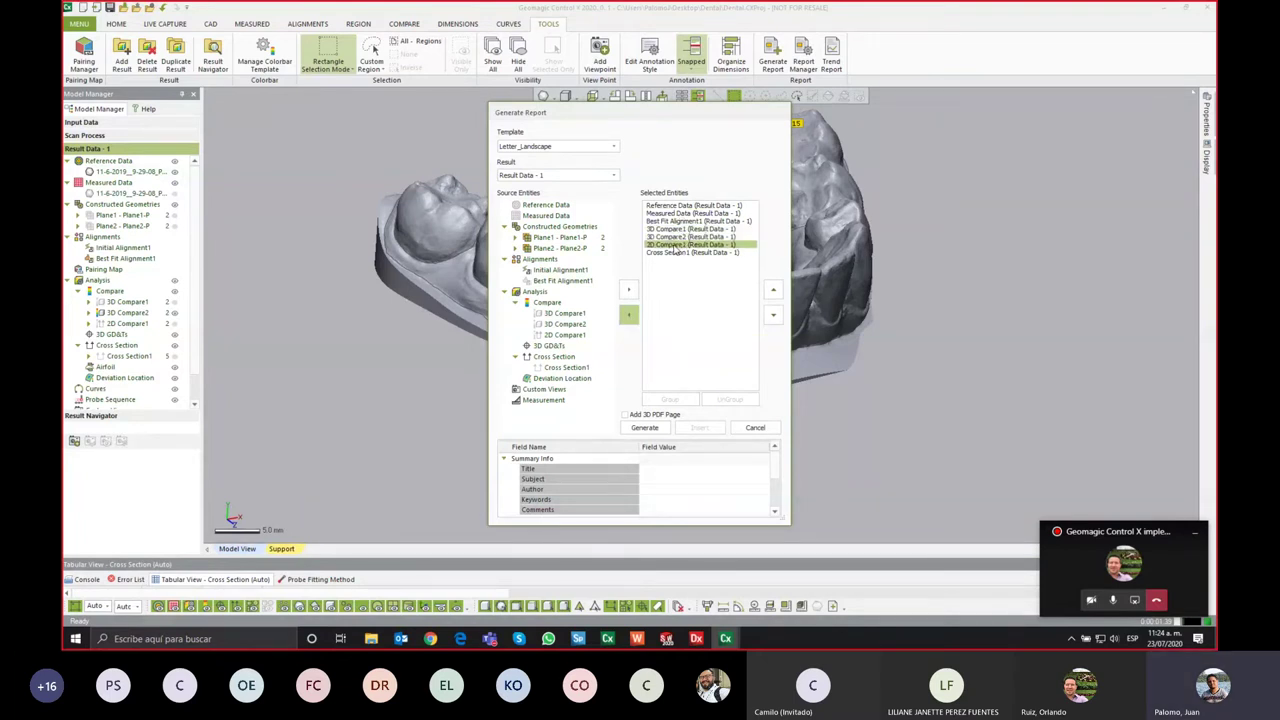
pyautogui.click(689, 253)
pyautogui.click(687, 245)
pyautogui.click(665, 253)
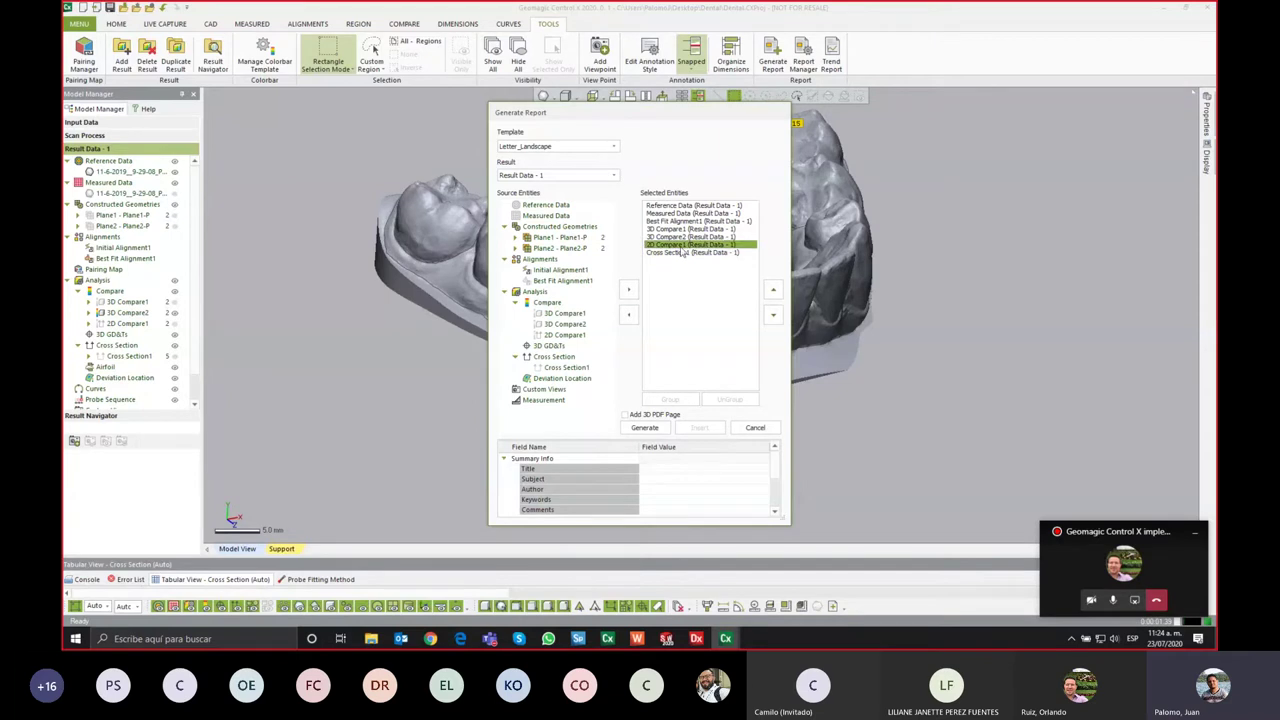
pyautogui.keyDown('shift'); pyautogui.click(680, 252); pyautogui.keyUp('shift')
pyautogui.click(680, 244)
pyautogui.click(773, 289)
pyautogui.click(773, 289)
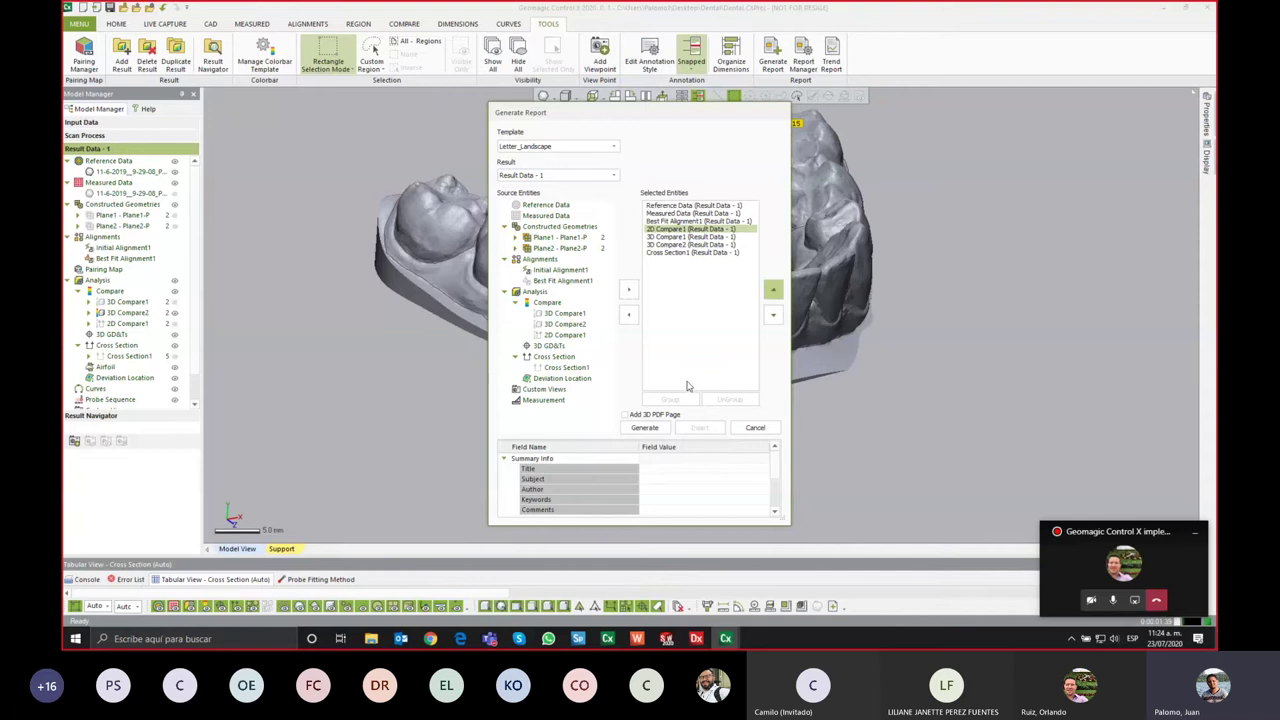
pyautogui.click(688, 304)
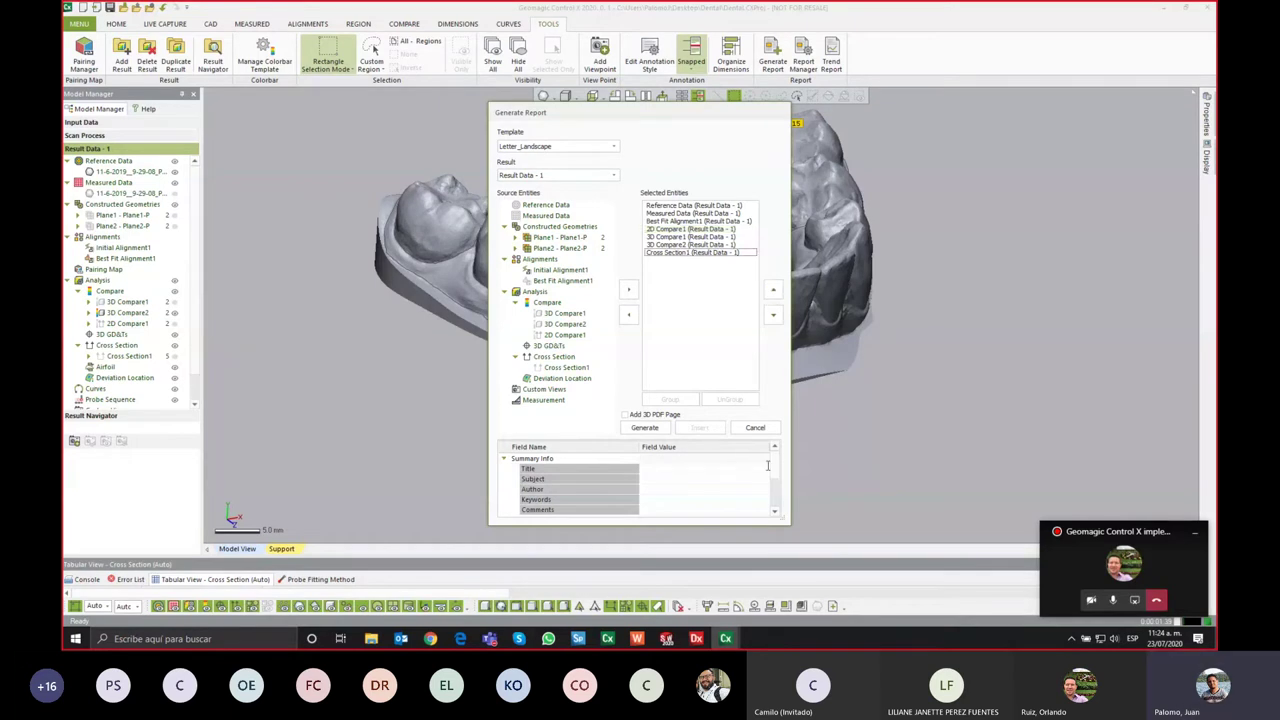
pyautogui.moveTo(778, 472); pyautogui.dragTo(773, 512)
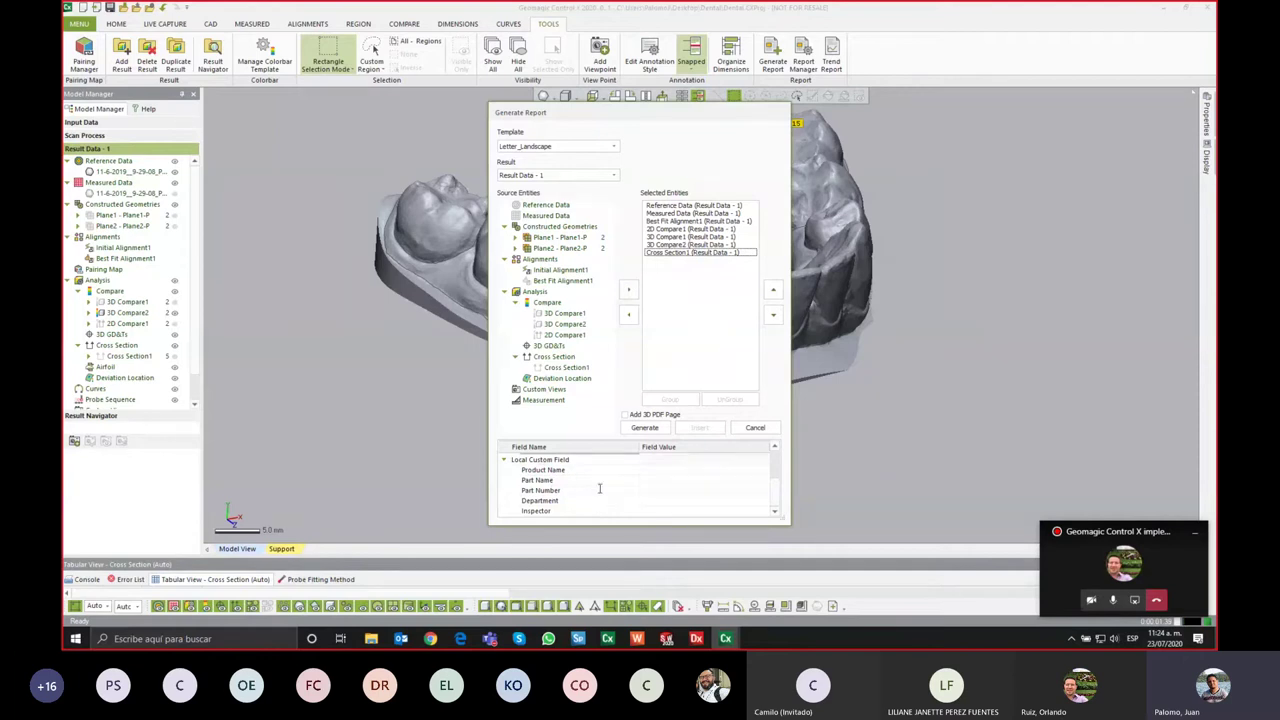
# Step: Generate a Letter_Landscape report from the Result Data - 1 entities, including Reference Data
pyautogui.moveTo(775, 495); pyautogui.dragTo(775, 462)
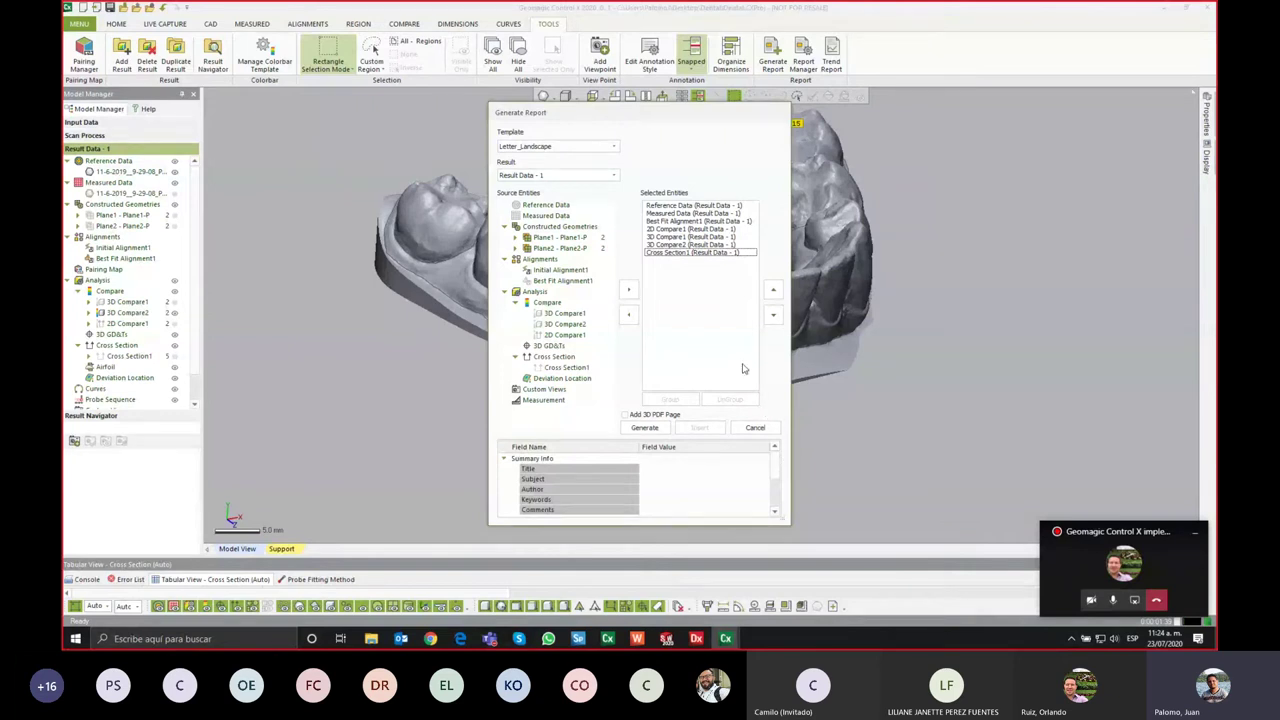
pyautogui.click(661, 205)
pyautogui.click(613, 147)
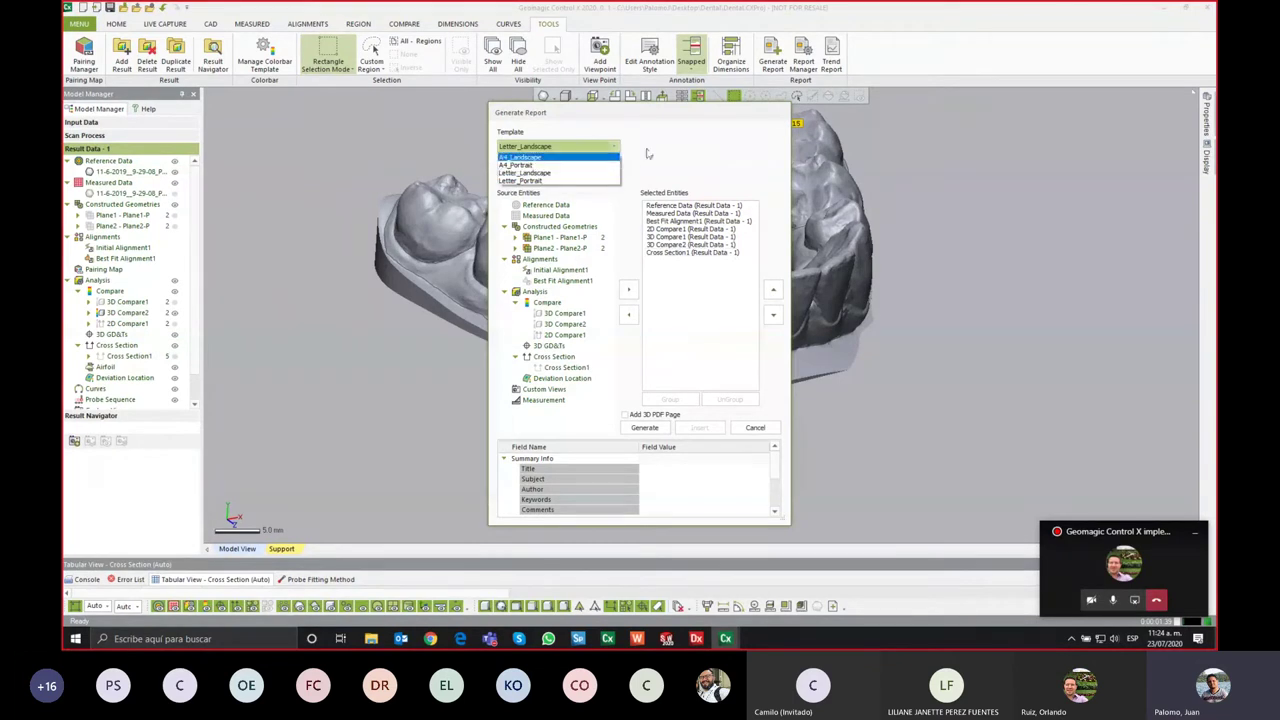
pyautogui.click(660, 150)
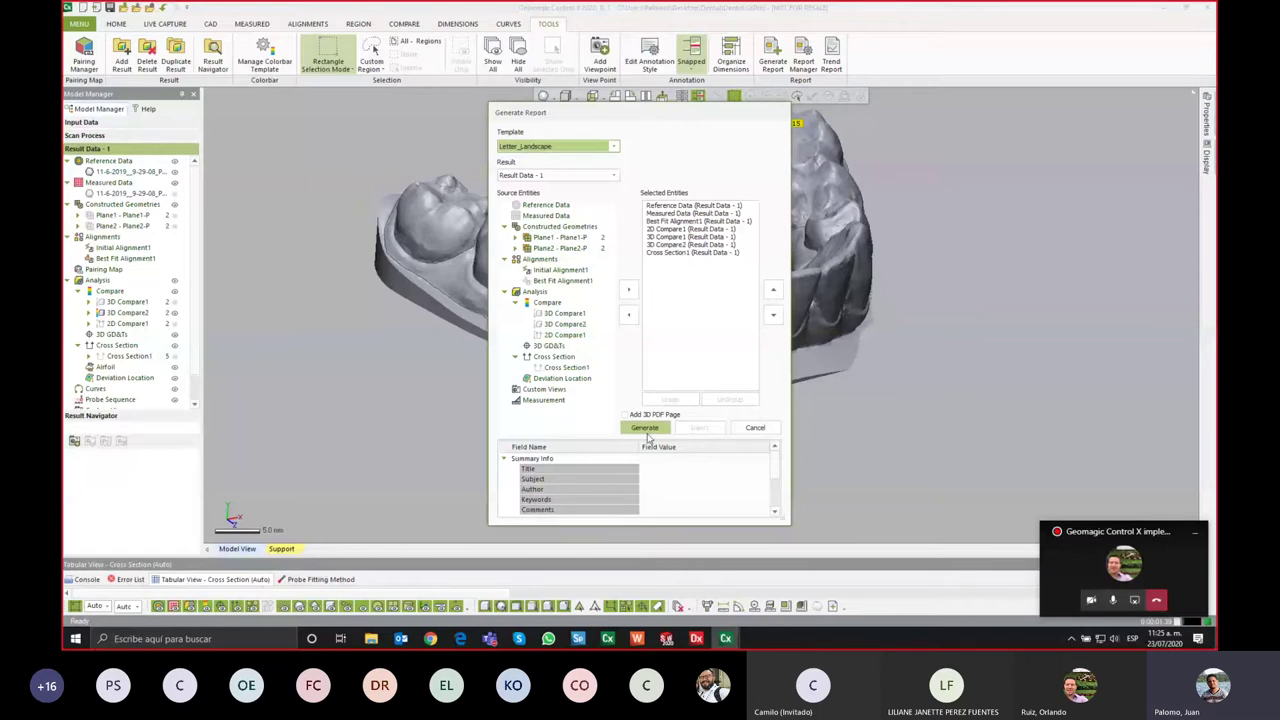
pyautogui.click(646, 430)
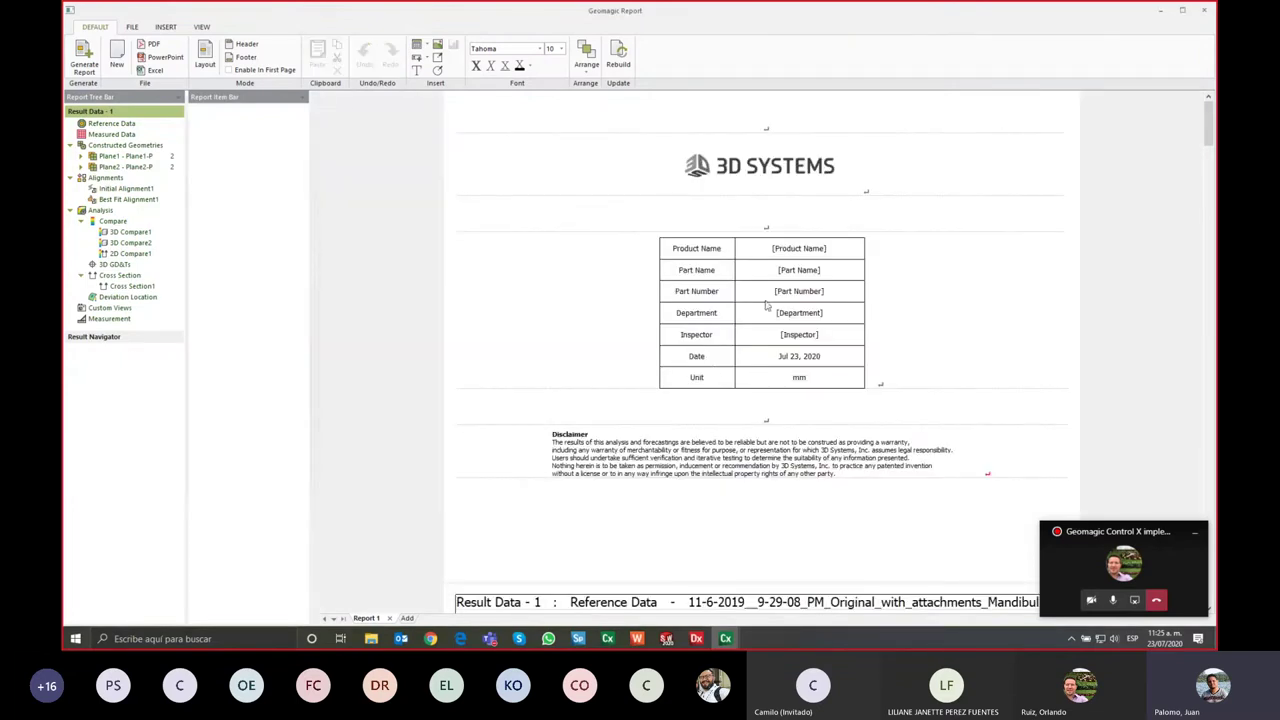
# Step: Review the Reference, Measured, Best Fit, 2D/3D Compare and Cross Section pages, then close the report
pyautogui.scroll(-3, 752, 322)
pyautogui.scroll(-2, 700, 350)
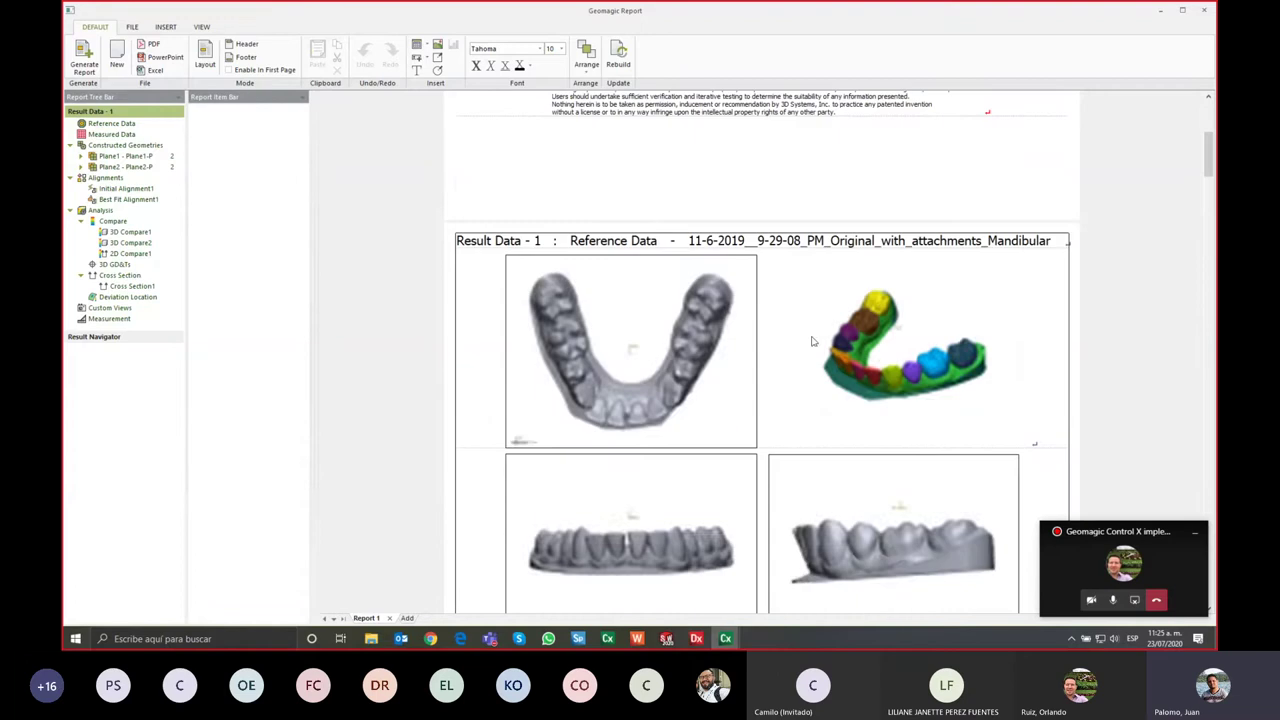
pyautogui.scroll(-2, 648, 360)
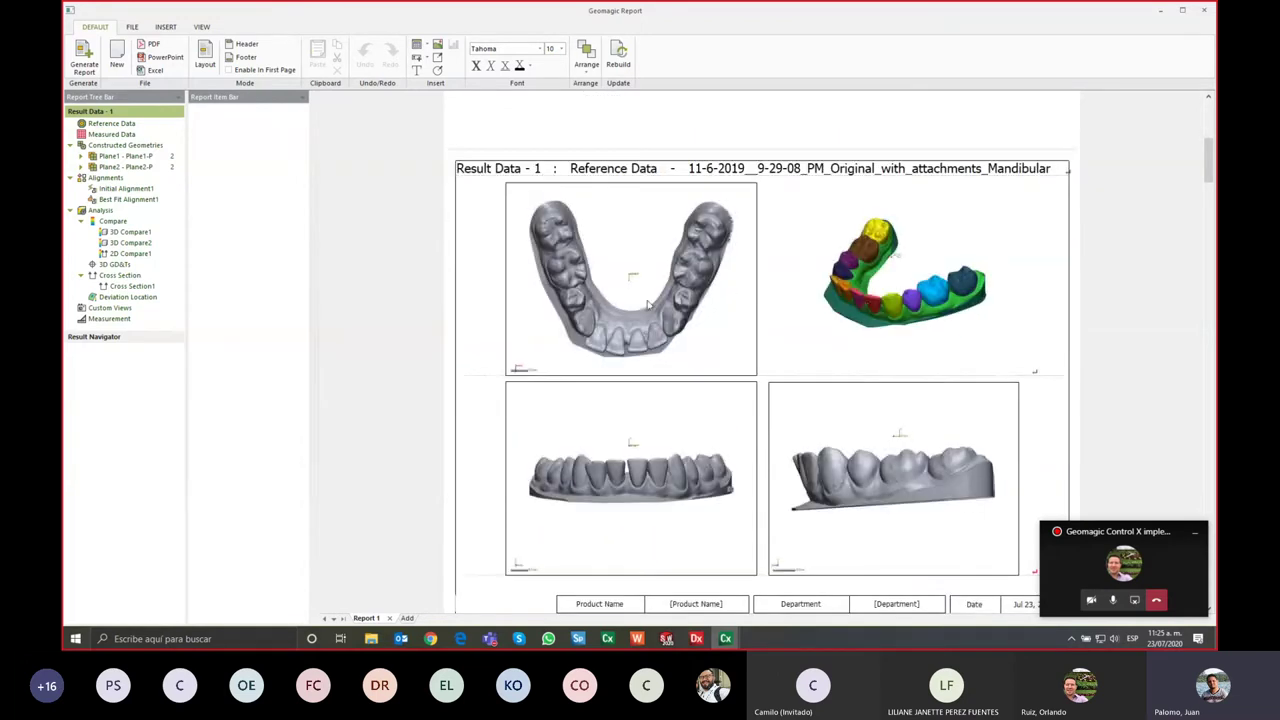
pyautogui.scroll(-2, 884, 262)
pyautogui.scroll(-10, 750, 300)
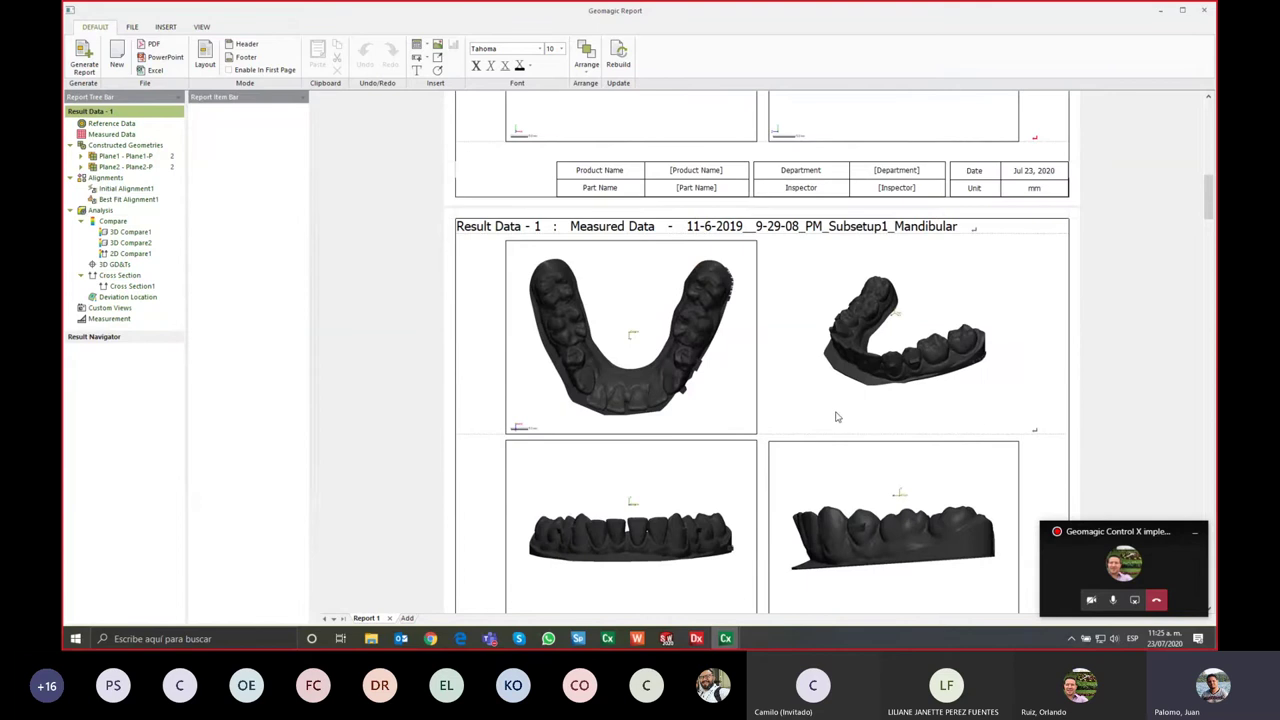
pyautogui.scroll(-4, 630, 169)
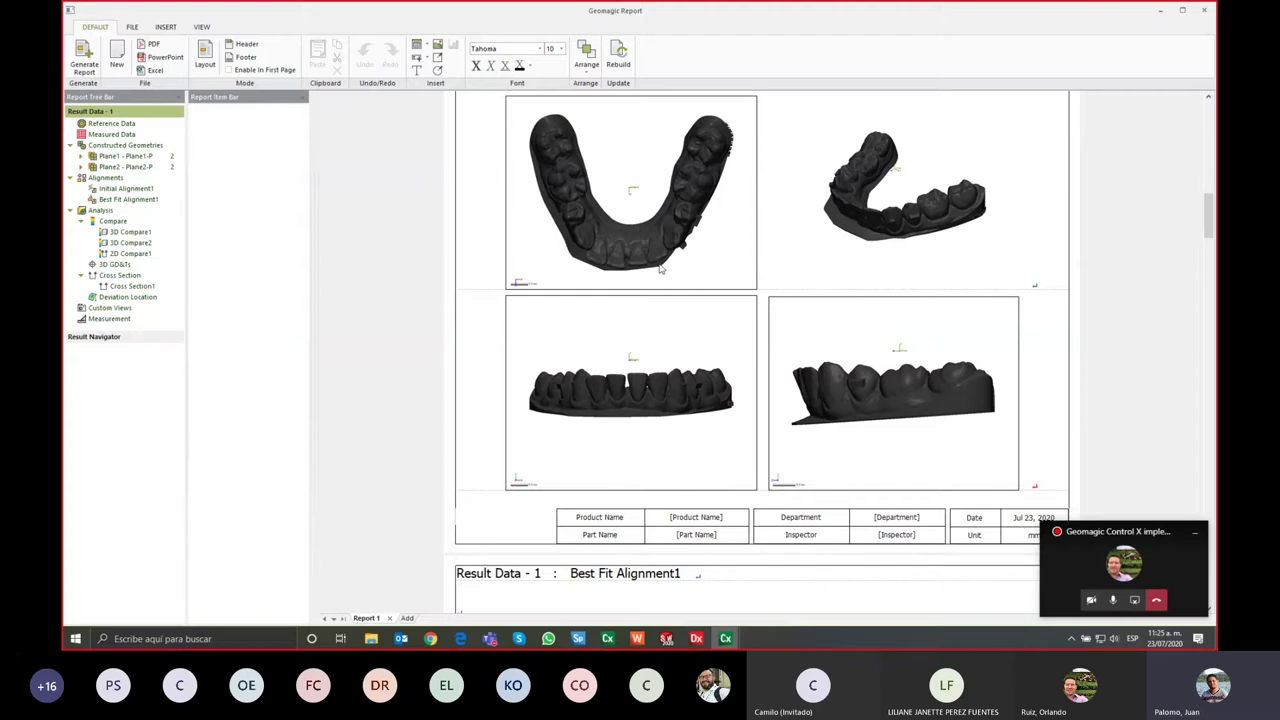
pyautogui.scroll(-2, 660, 270)
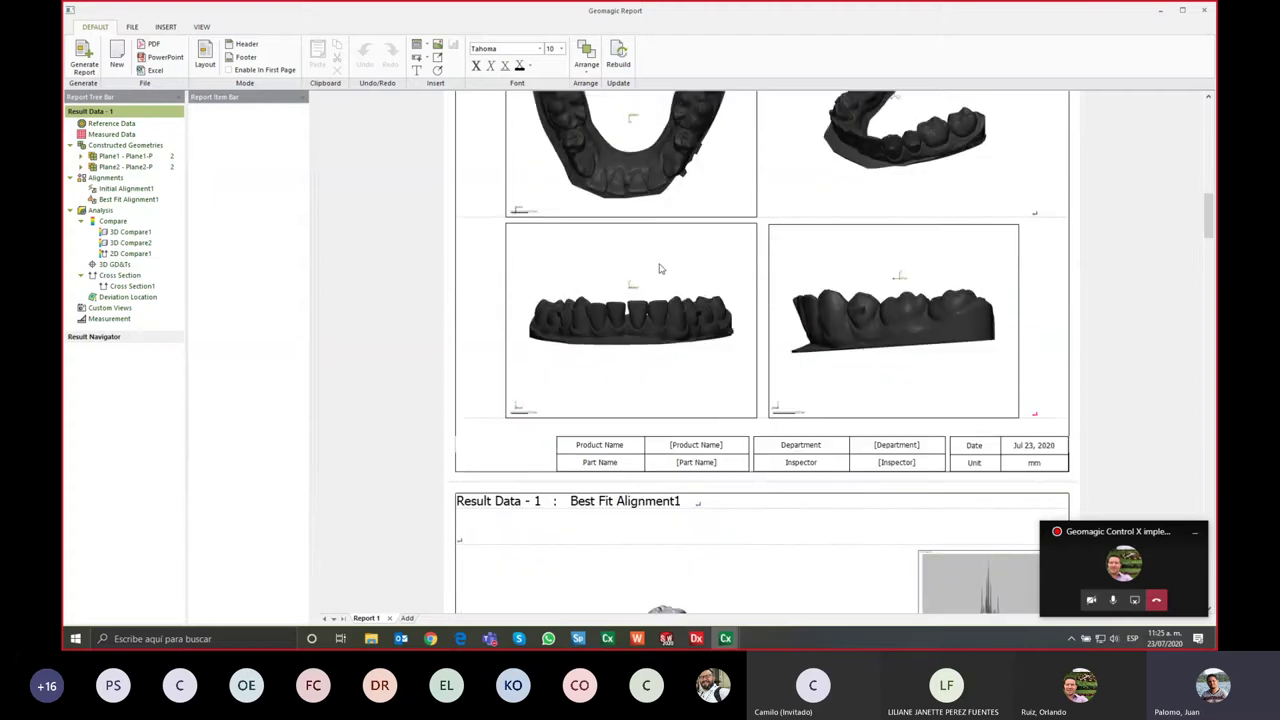
pyautogui.scroll(-2, 660, 268)
pyautogui.scroll(-6, 660, 268)
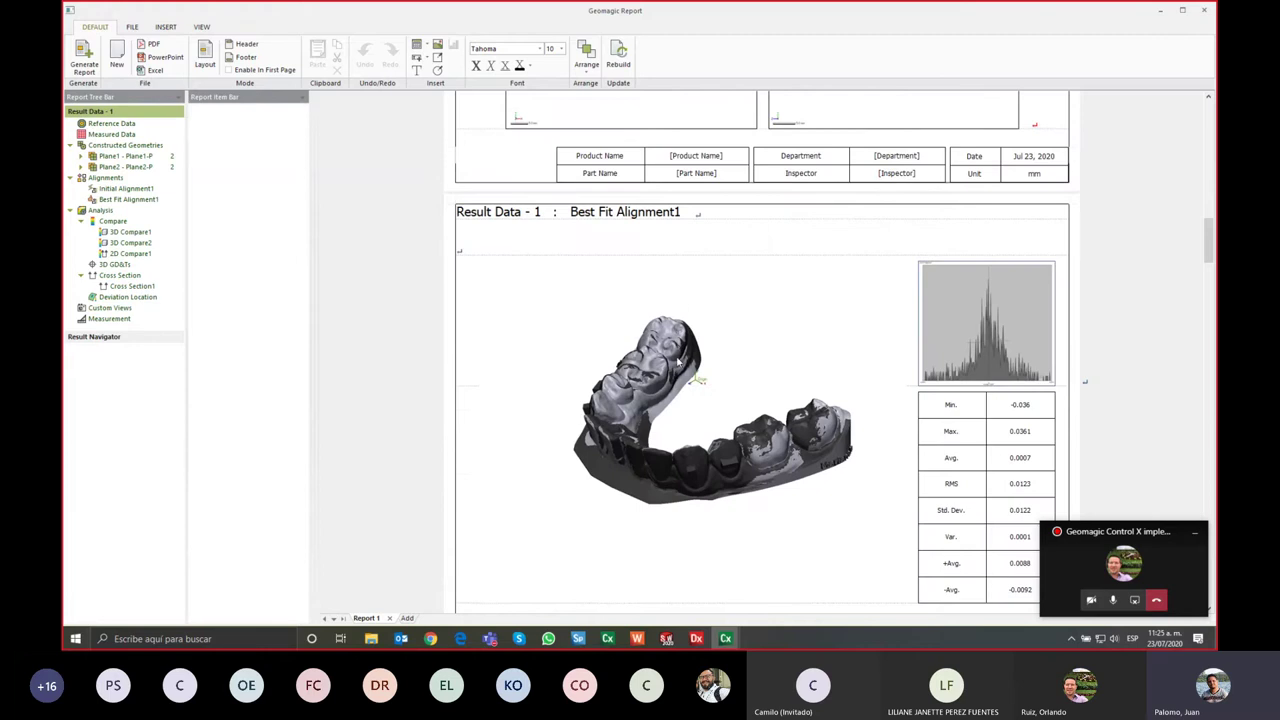
pyautogui.scroll(-4, 678, 362)
pyautogui.scroll(-6, 672, 323)
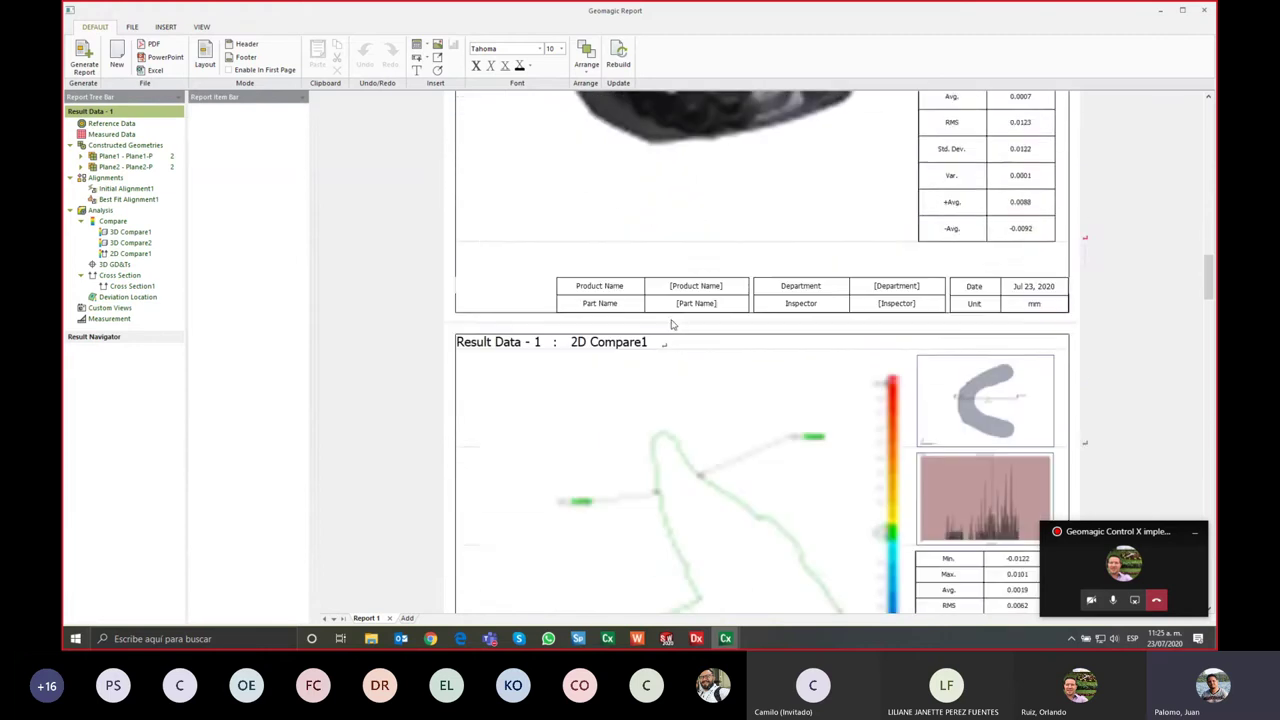
pyautogui.scroll(-6, 672, 323)
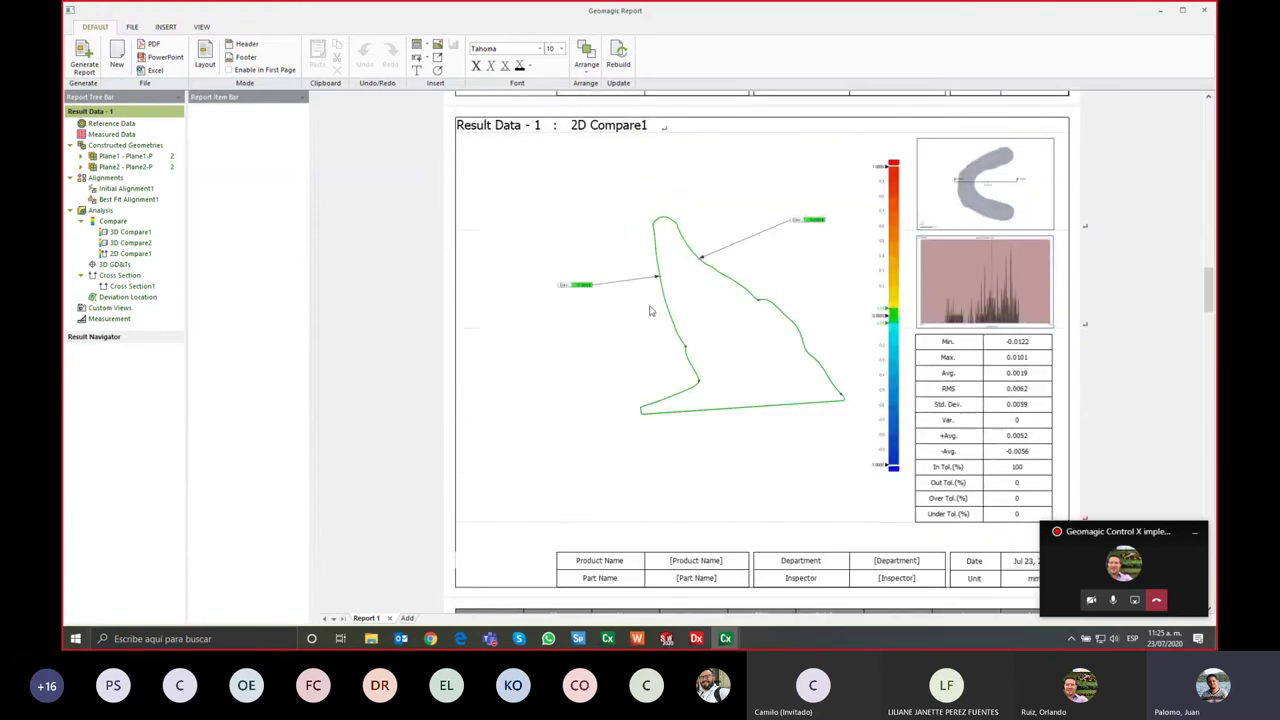
pyautogui.scroll(-5, 732, 279)
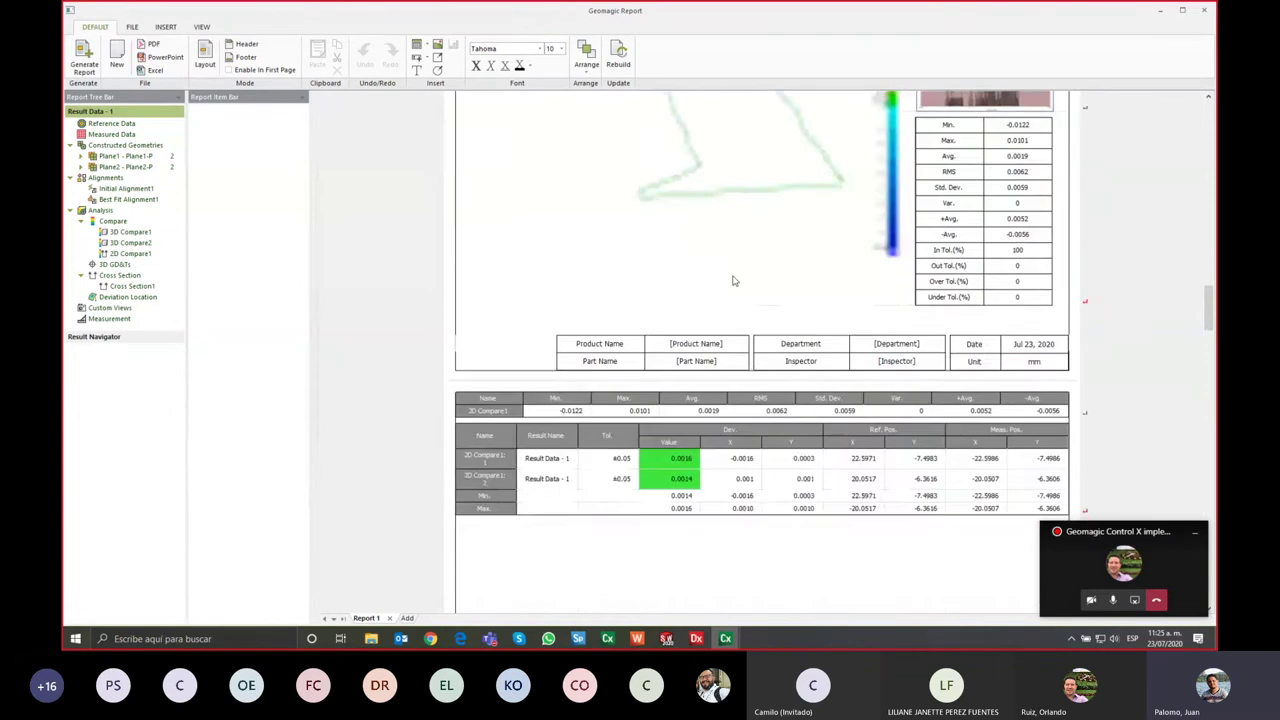
pyautogui.scroll(5, 732, 279)
pyautogui.scroll(-2, 680, 346)
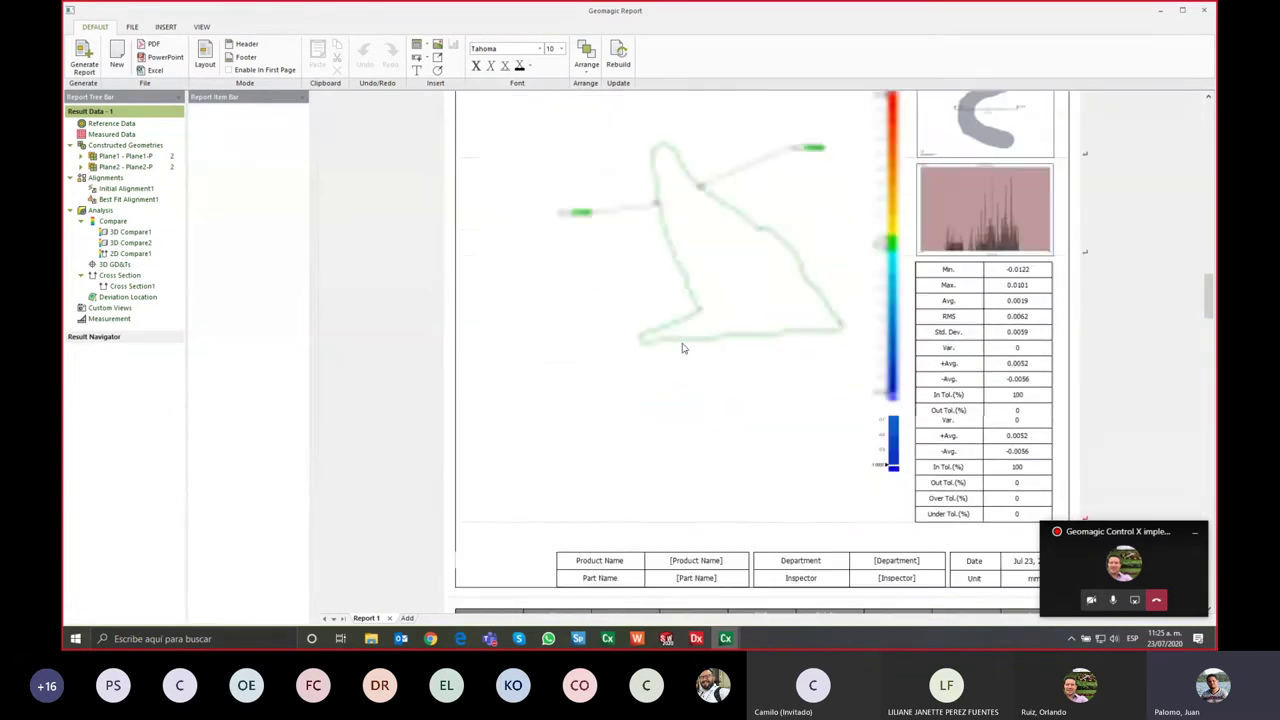
pyautogui.scroll(-10, 680, 346)
pyautogui.scroll(-8, 680, 346)
pyautogui.scroll(-4, 683, 344)
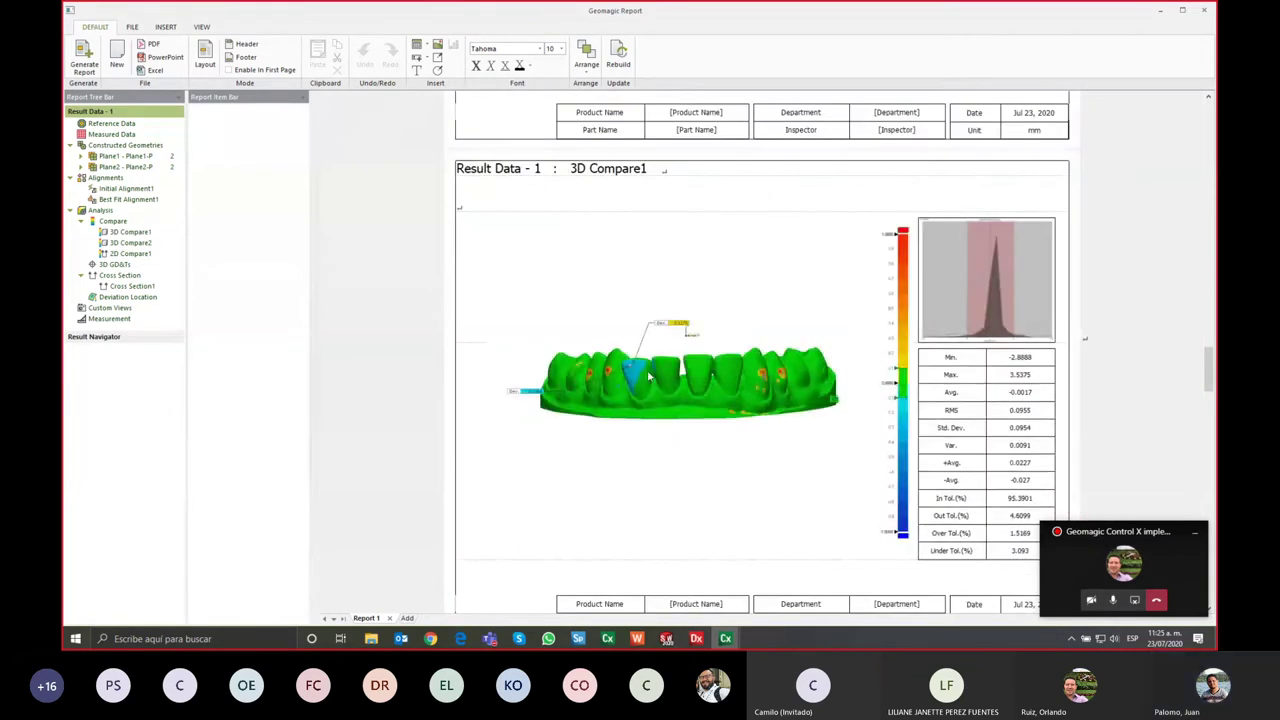
pyautogui.scroll(-4, 707, 406)
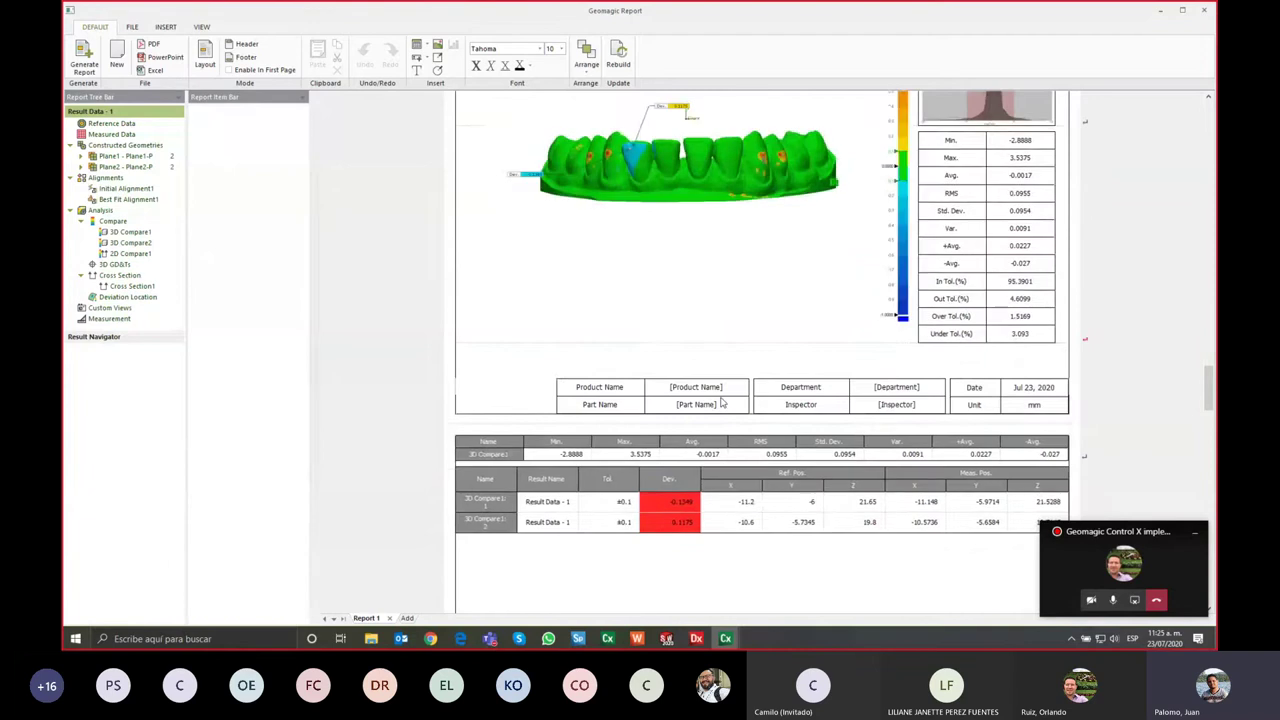
pyautogui.scroll(-3, 730, 380)
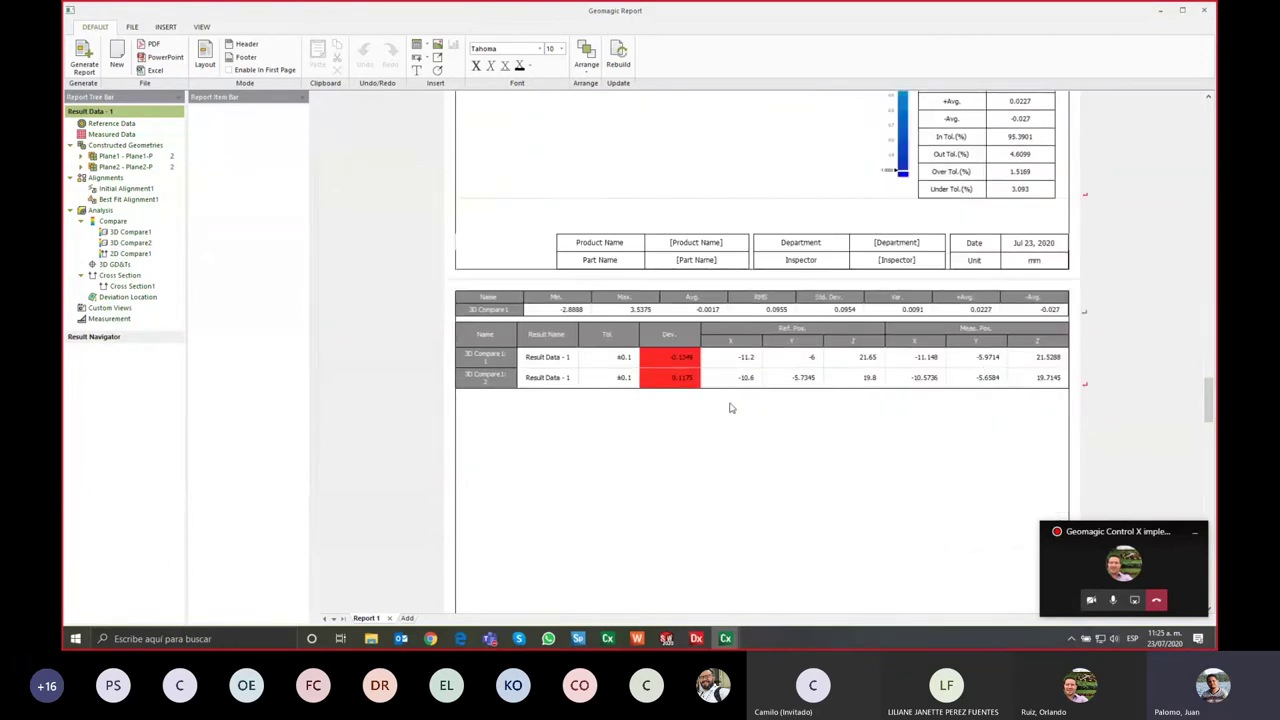
pyautogui.scroll(-3, 638, 436)
pyautogui.scroll(-3, 638, 436)
pyautogui.scroll(5, 638, 436)
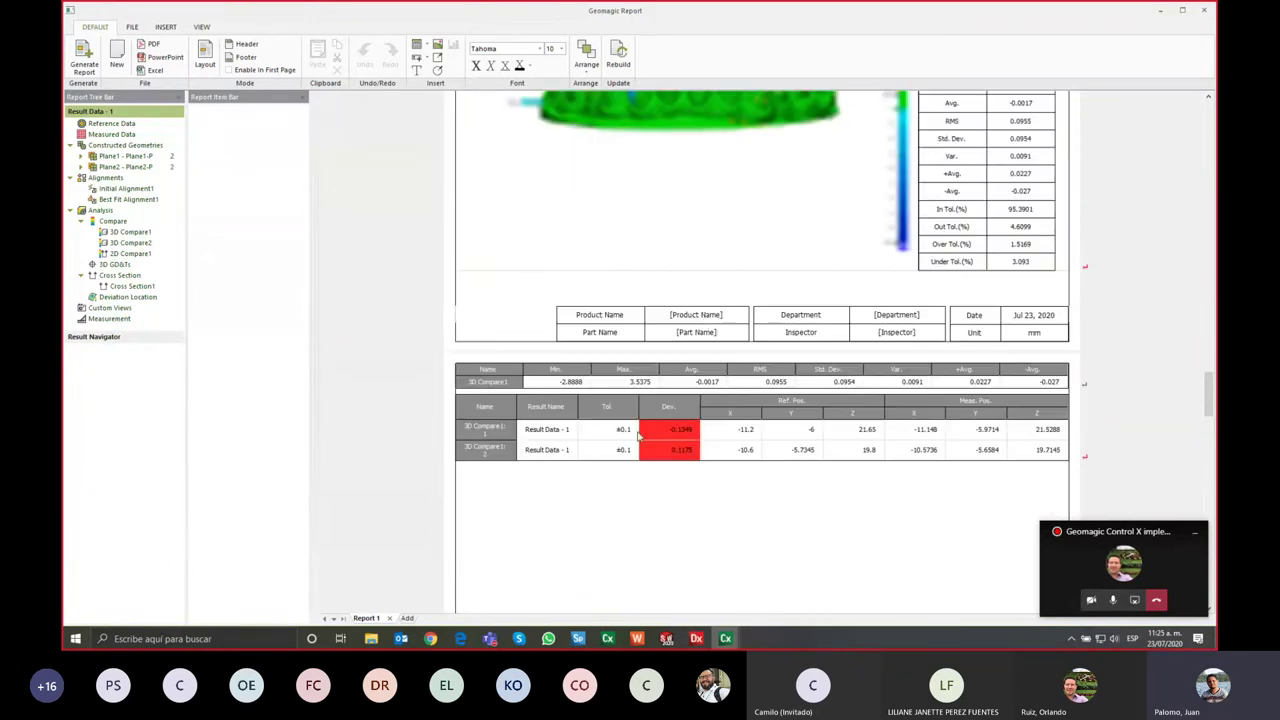
pyautogui.scroll(5, 702, 322)
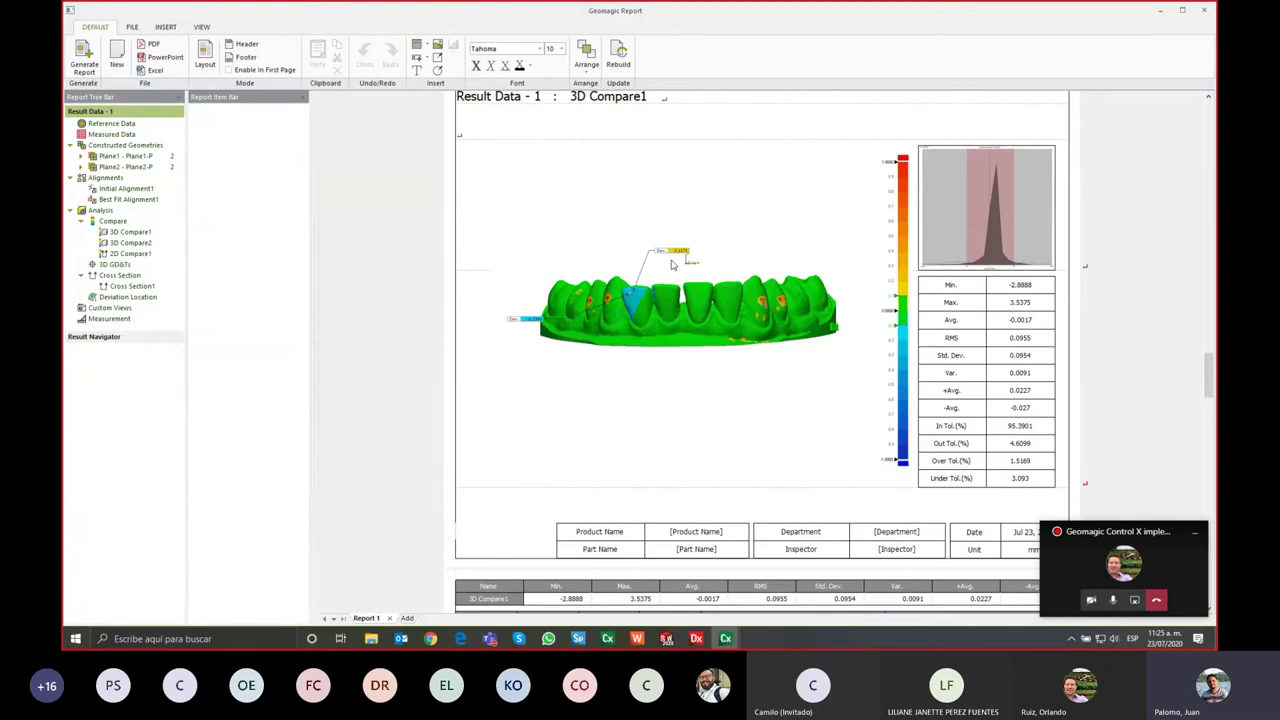
pyautogui.scroll(-3, 723, 355)
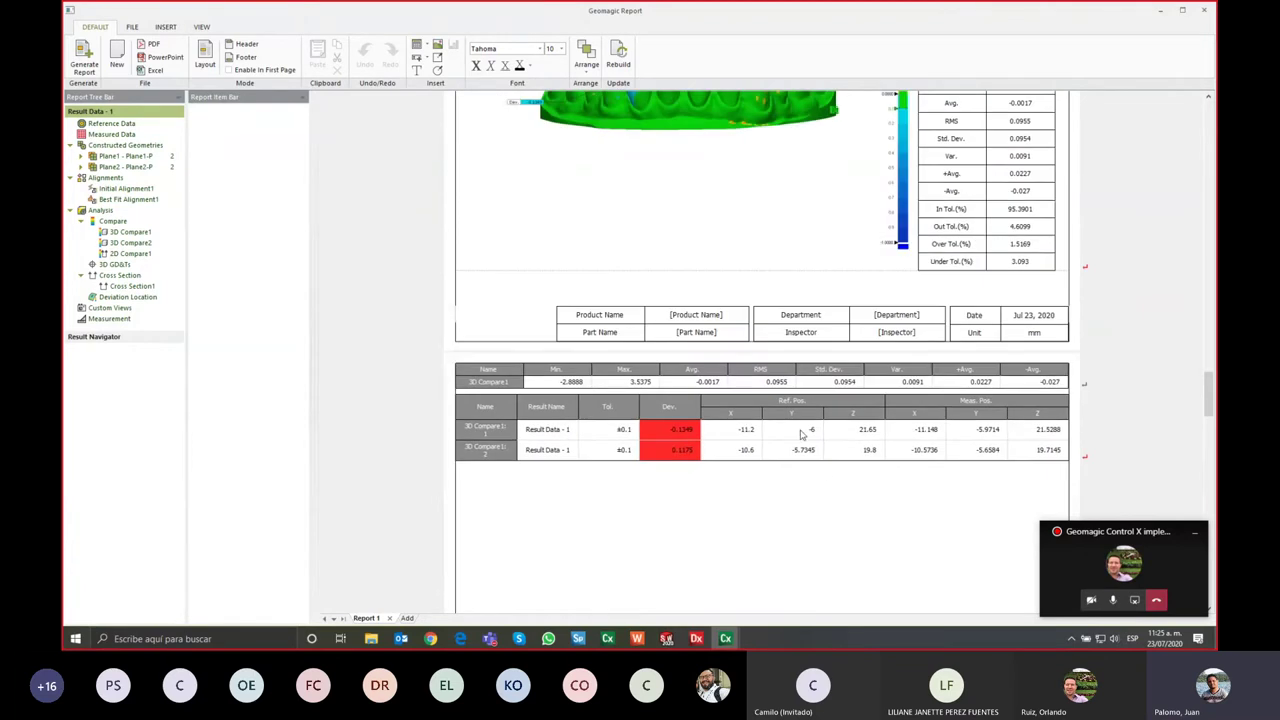
pyautogui.scroll(-3, 800, 433)
pyautogui.scroll(-1, 800, 433)
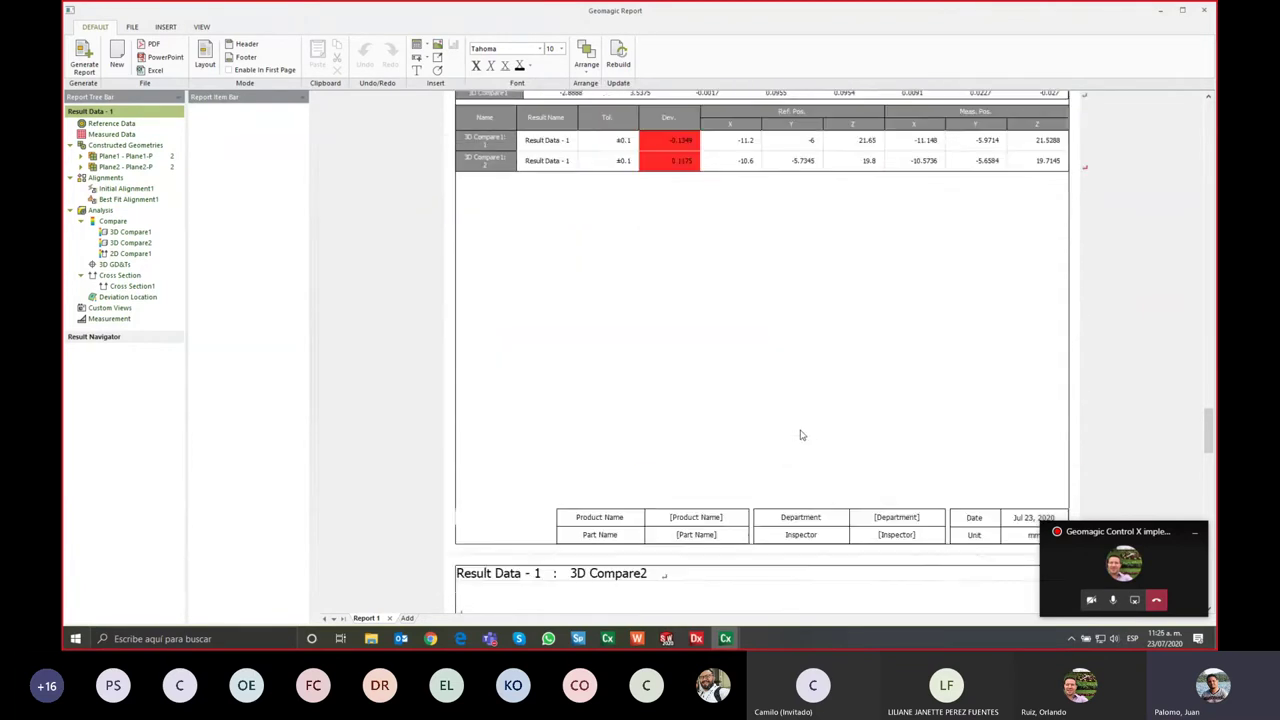
pyautogui.scroll(-2, 800, 433)
pyautogui.scroll(-3, 800, 433)
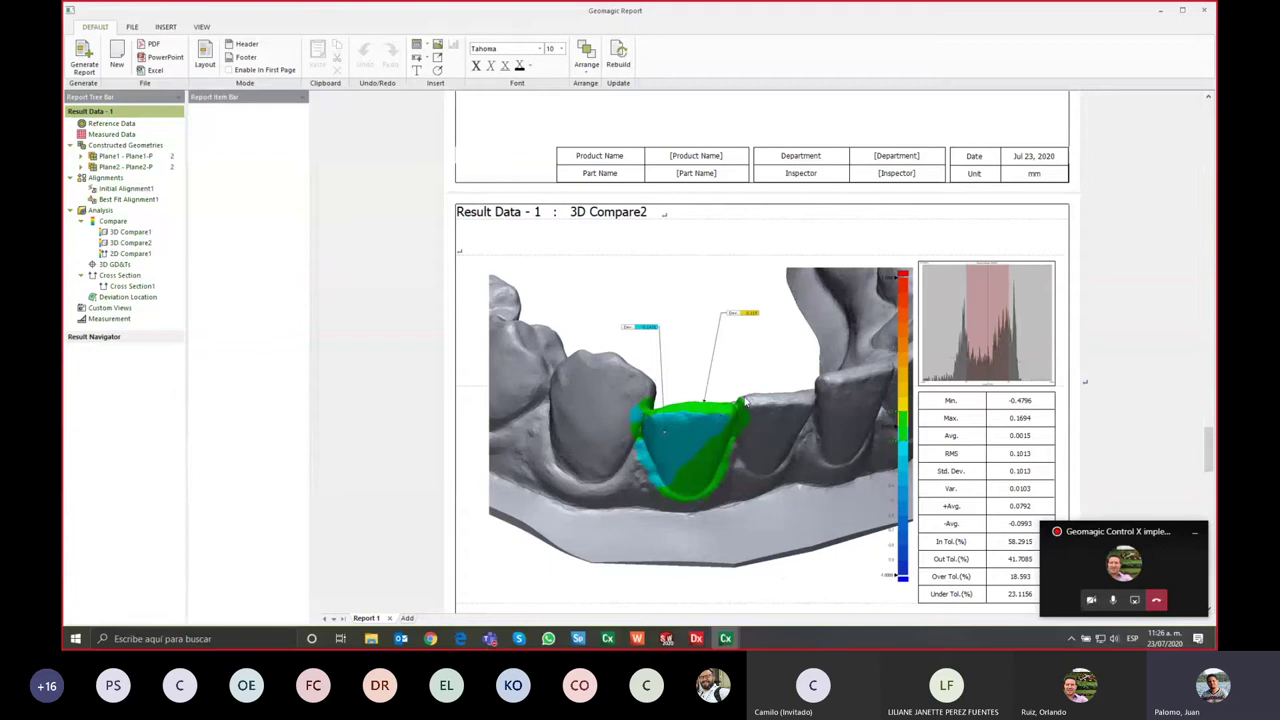
pyautogui.scroll(-1, 760, 419)
pyautogui.scroll(-5, 760, 419)
pyautogui.scroll(-5, 760, 419)
pyautogui.scroll(-2, 709, 372)
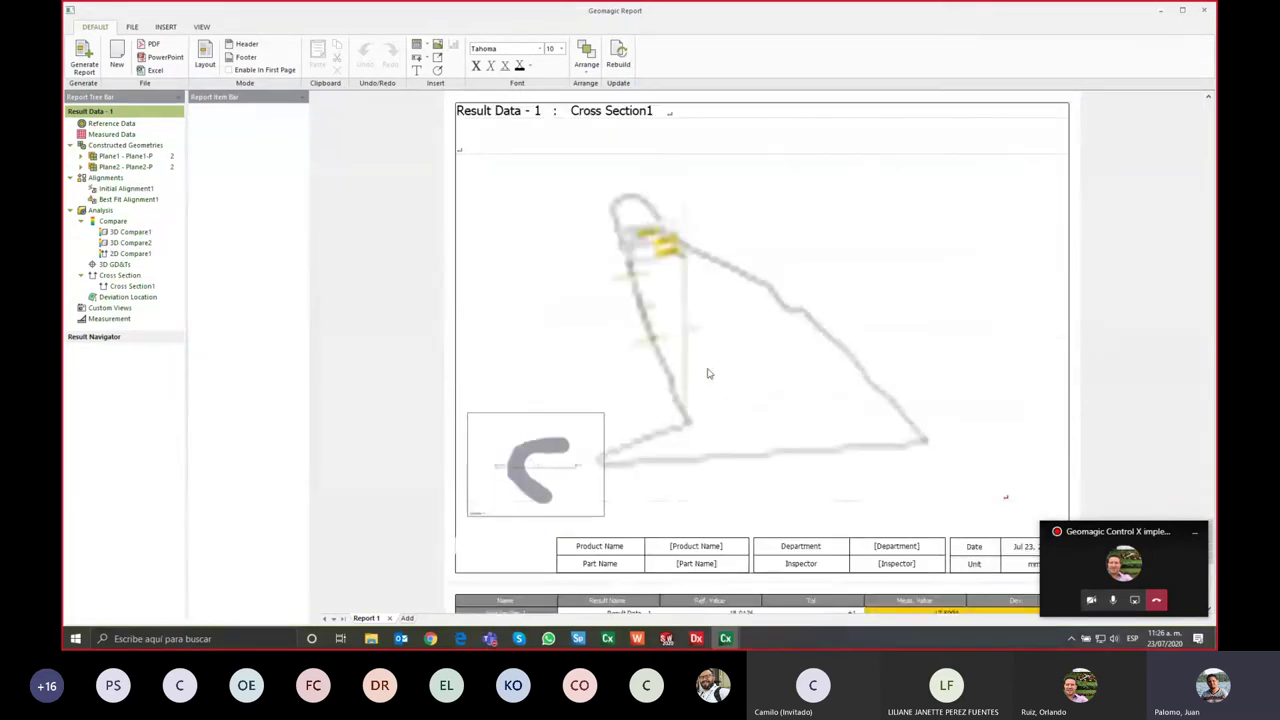
pyautogui.scroll(-5, 709, 372)
pyautogui.scroll(-1, 708, 376)
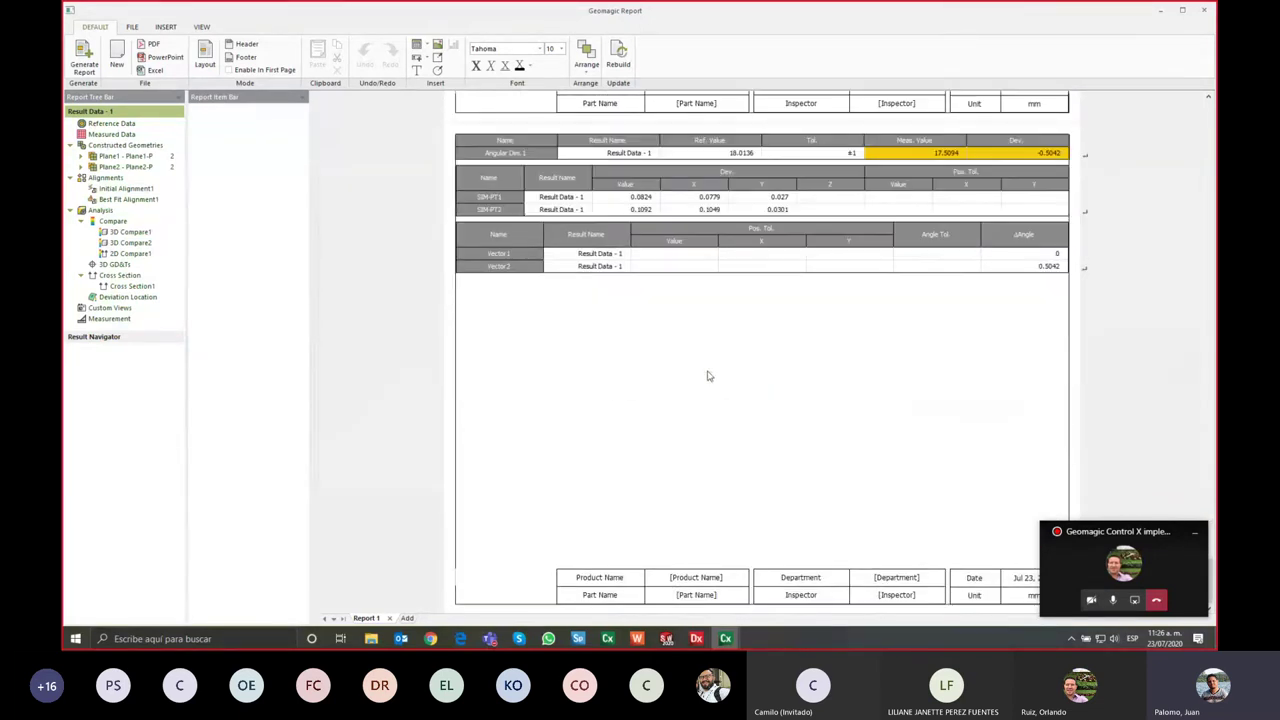
pyautogui.scroll(2, 733, 321)
pyautogui.scroll(1, 733, 321)
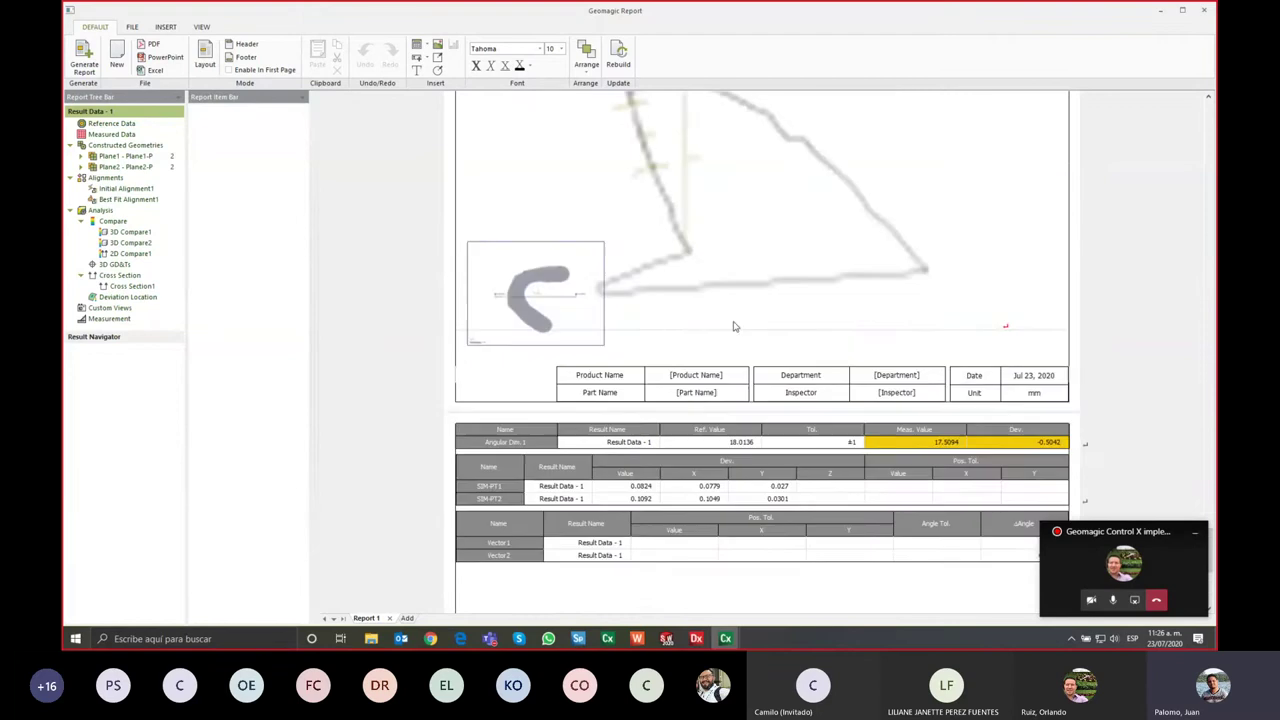
pyautogui.scroll(-7, 733, 321)
pyautogui.scroll(1, 733, 321)
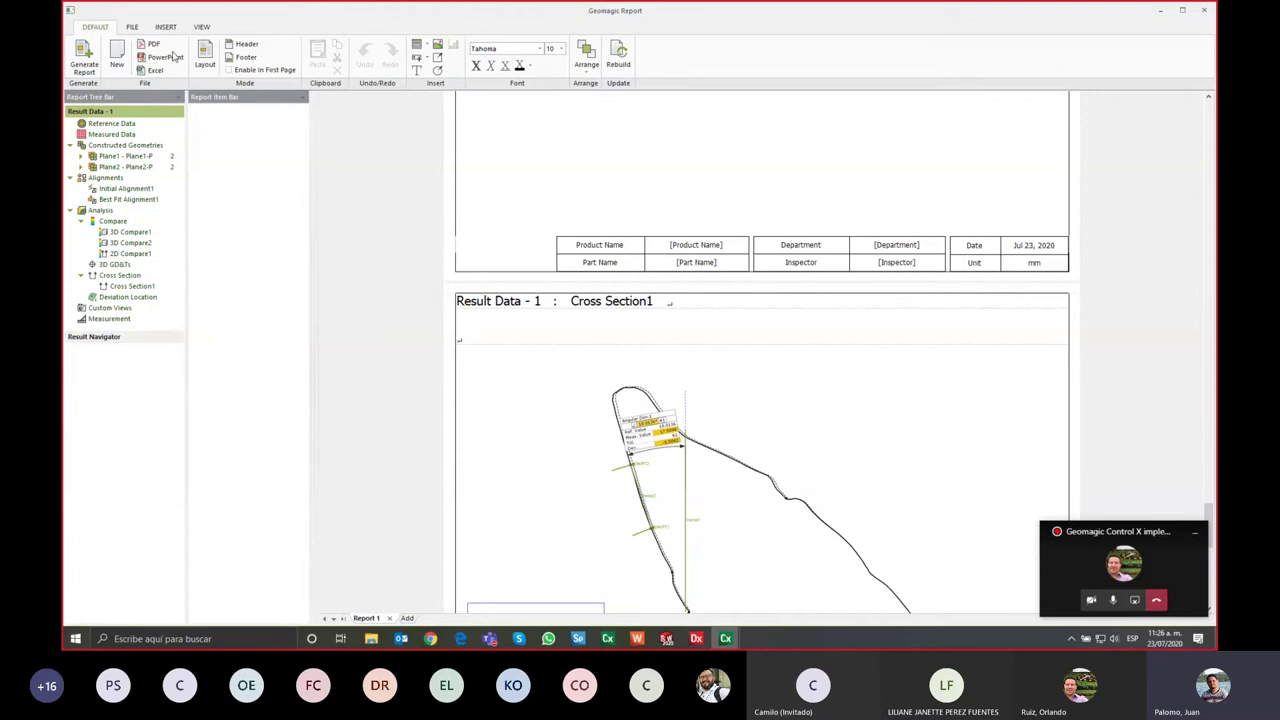
pyautogui.click(1160, 12)
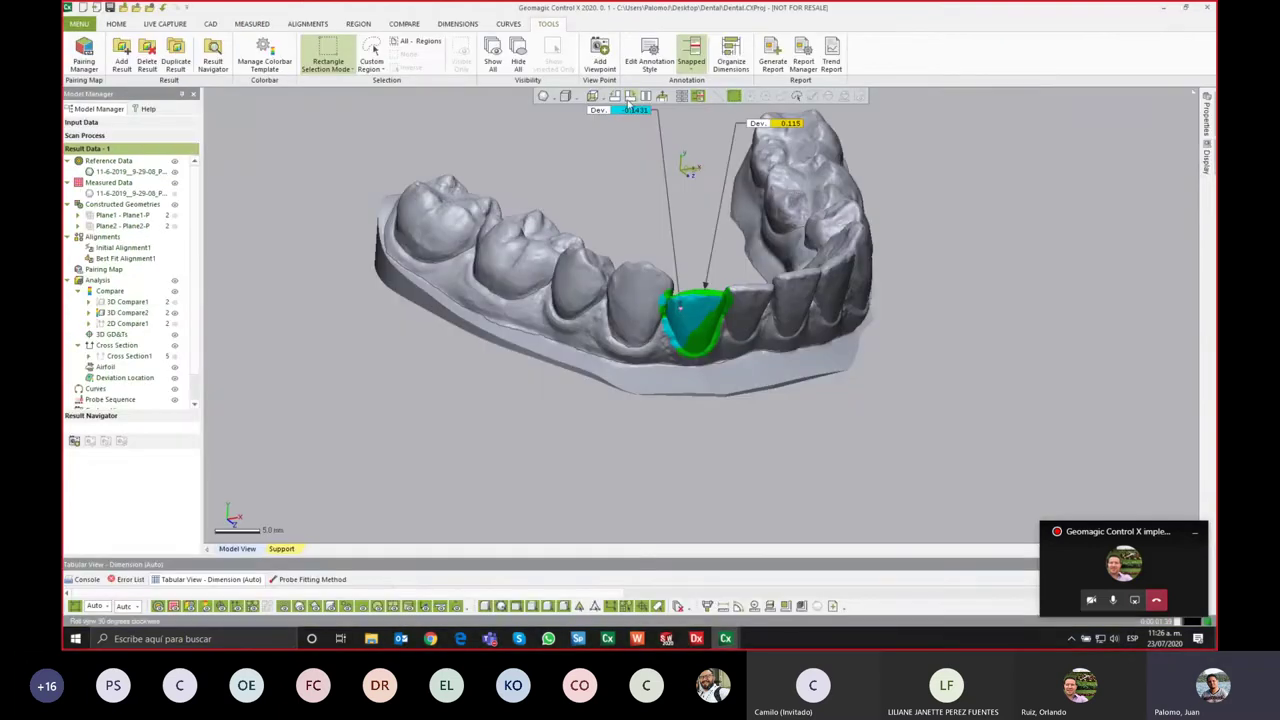
# Step: Save the project and display the 3D Compare1 deviation colour map with its Dev. labels
pyautogui.click(110, 7)
pyautogui.moveTo(430, 250); pyautogui.dragTo(155, 315, button='right')
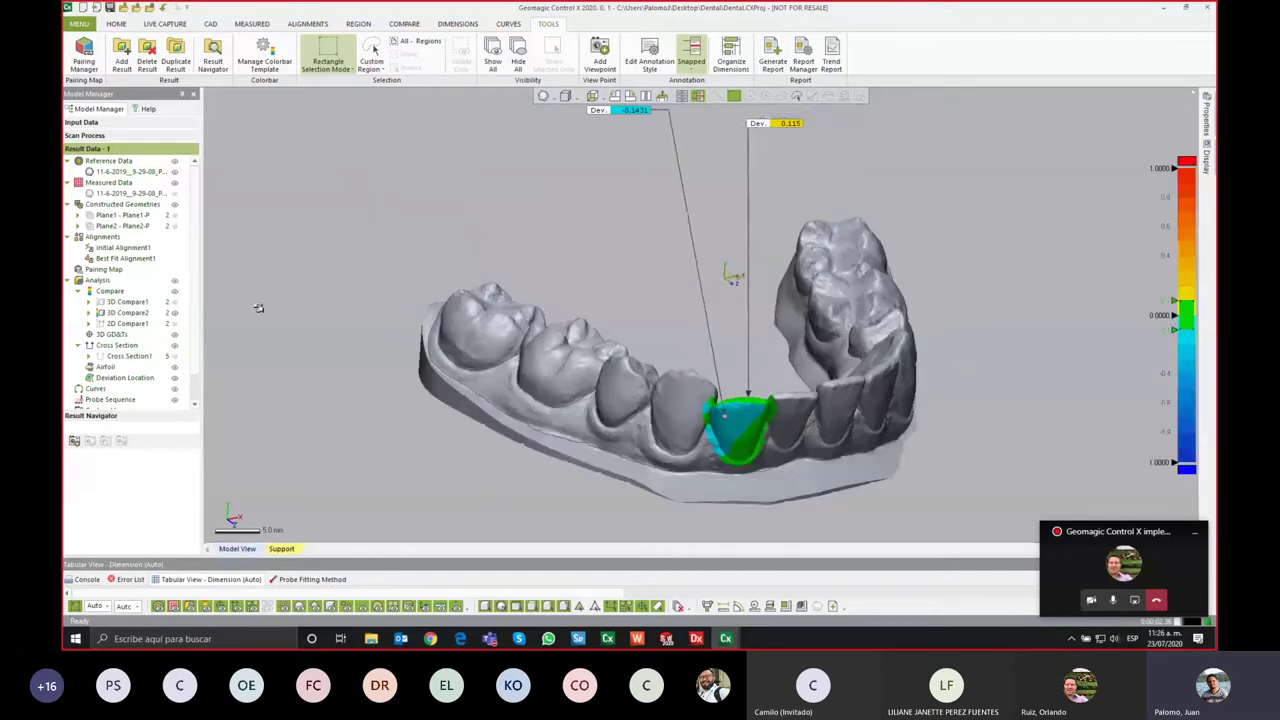
pyautogui.click(175, 304)
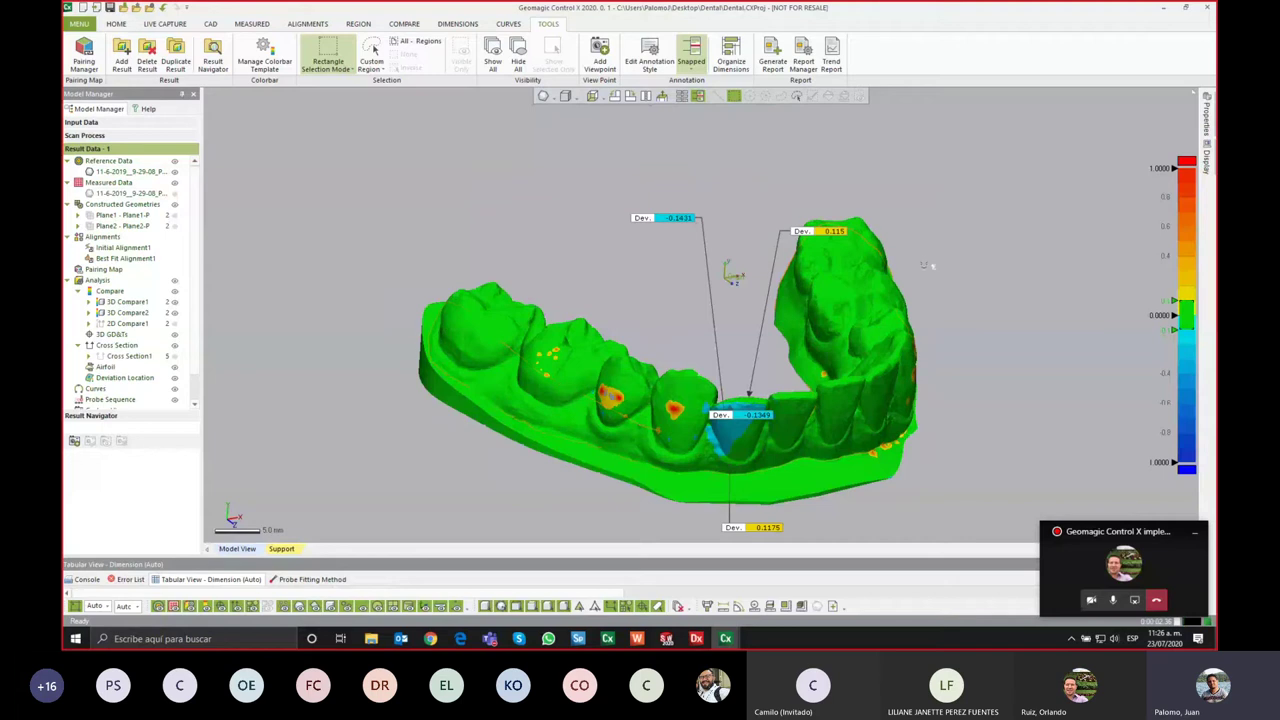
pyautogui.click(121, 24)
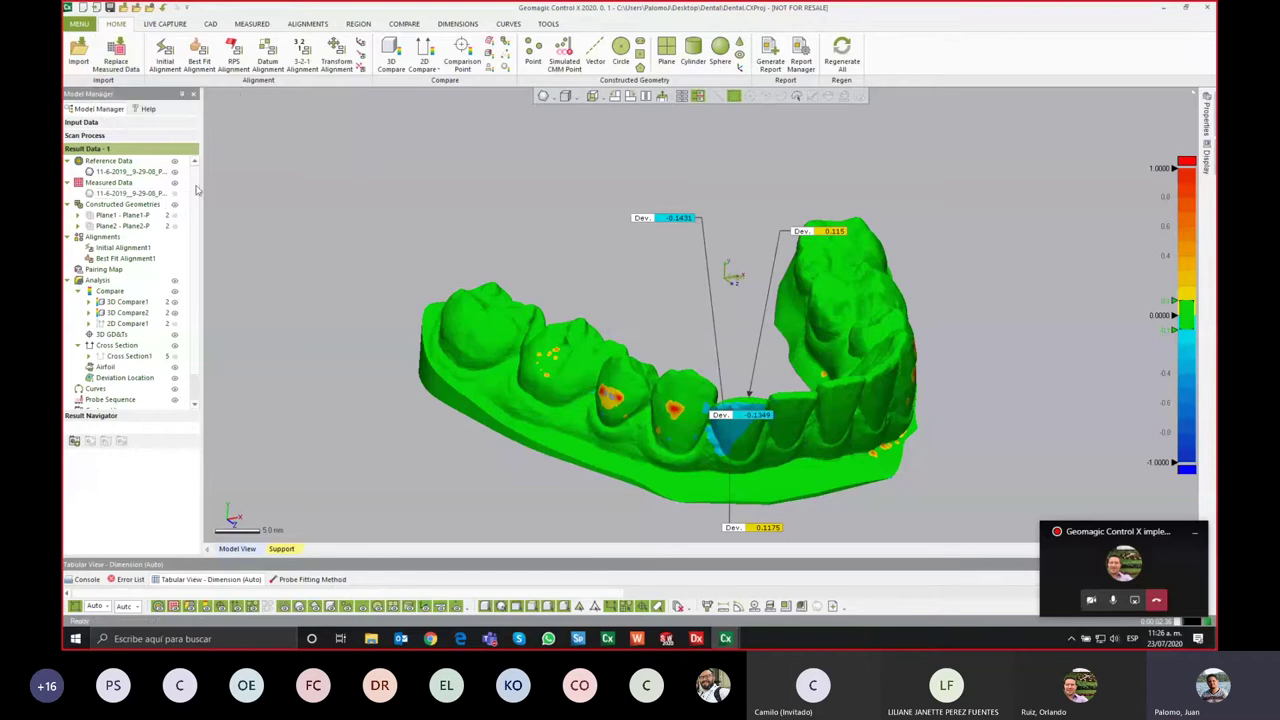
pyautogui.moveTo(203, 185); pyautogui.dragTo(265, 188)
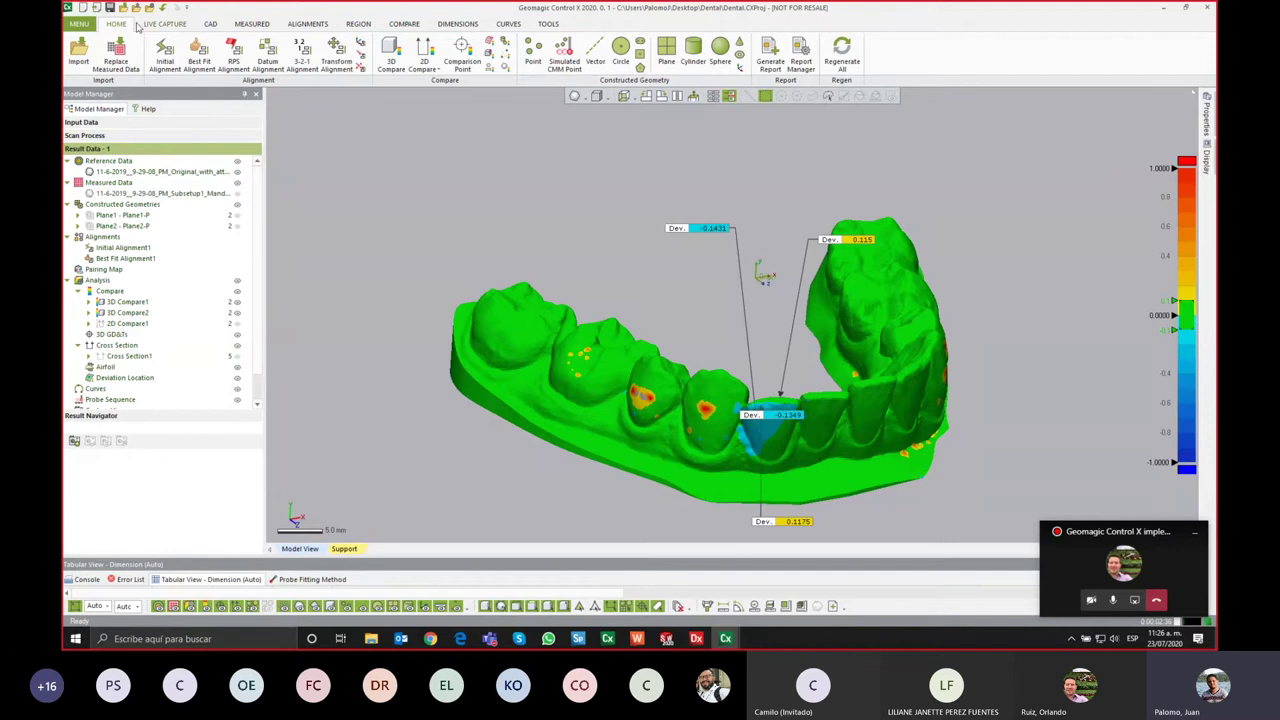
# Step: Replace the measured data with the Subsetup5 scan using Import Only
pyautogui.click(118, 58)
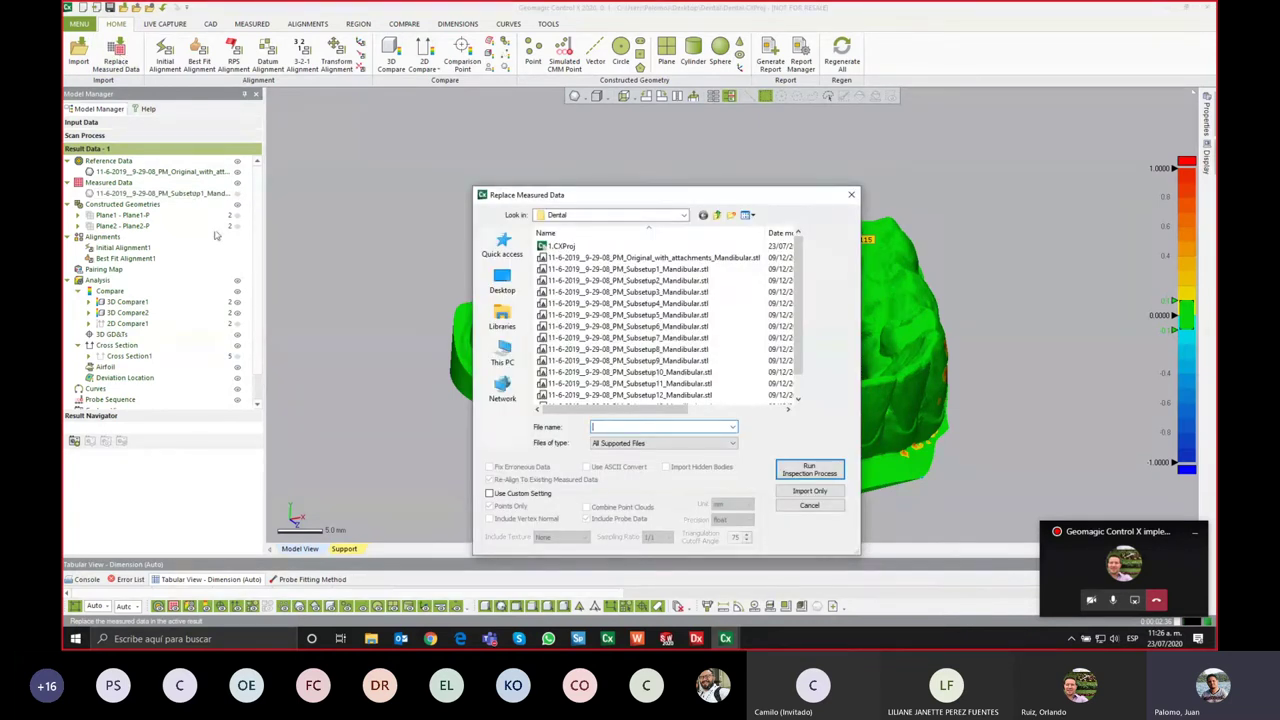
pyautogui.click(667, 316)
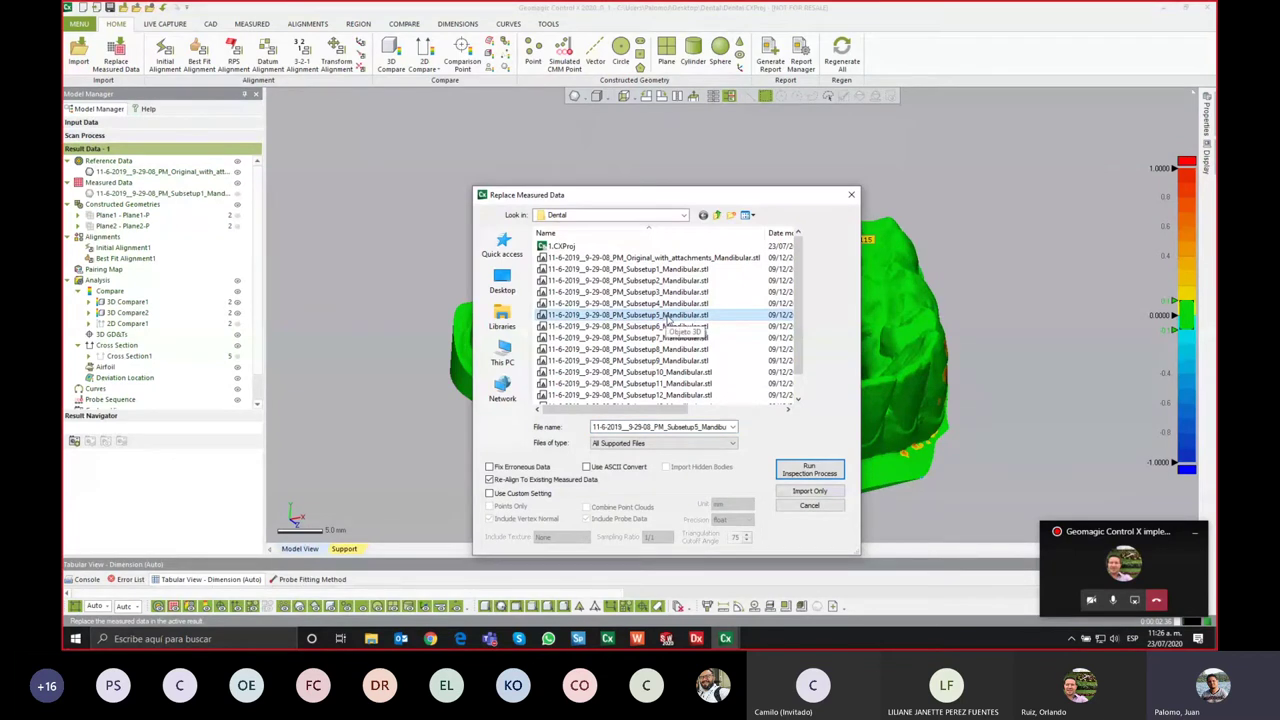
pyautogui.click(810, 491)
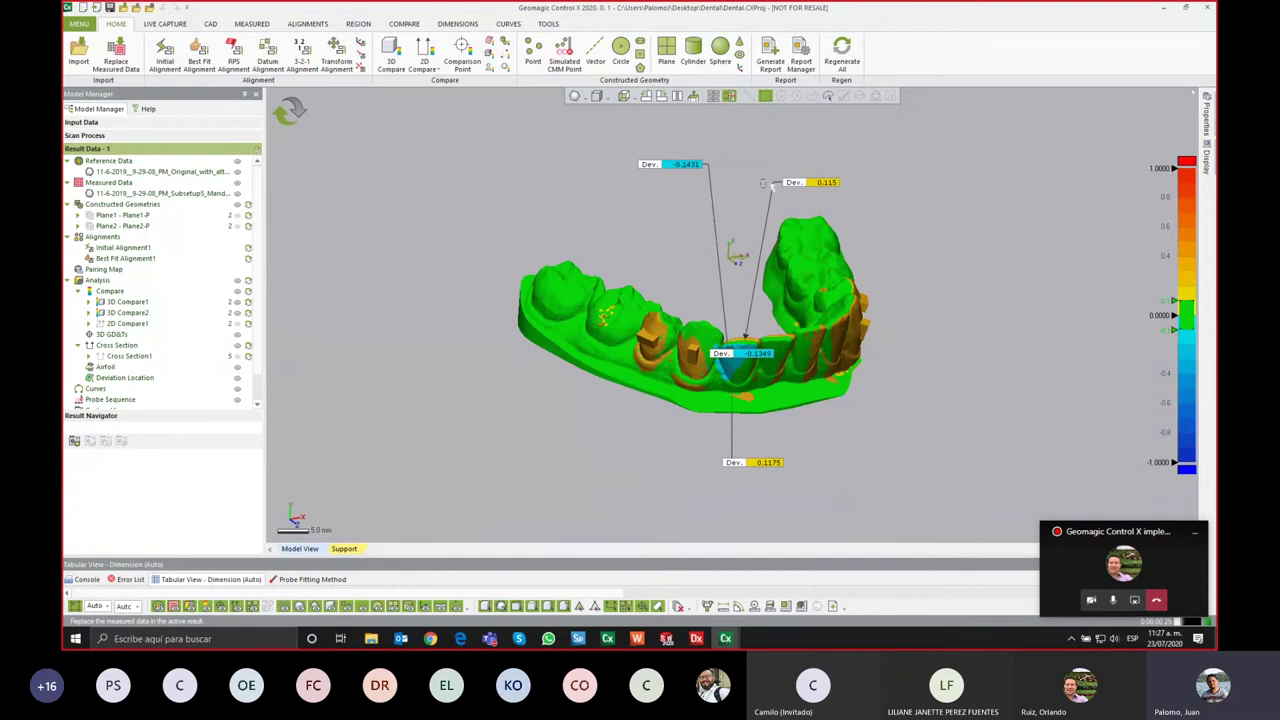
pyautogui.moveTo(903, 289); pyautogui.dragTo(910, 308, button='right')
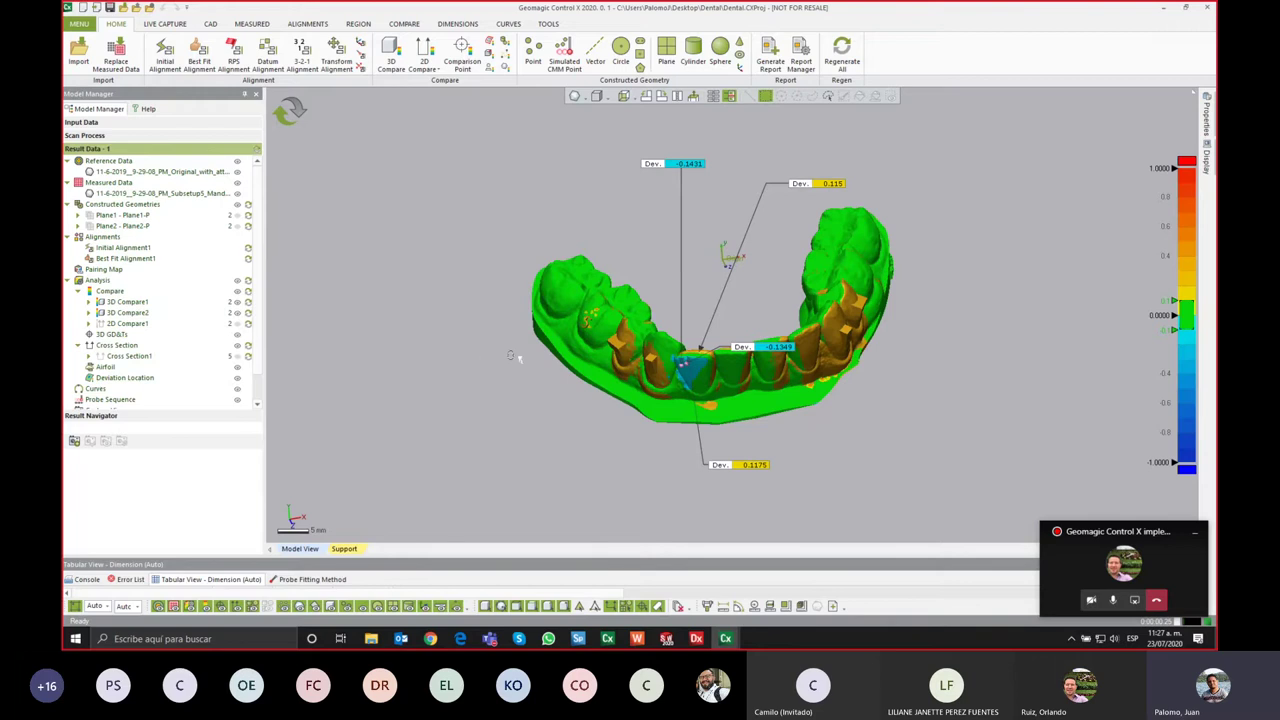
pyautogui.moveTo(512, 356); pyautogui.dragTo(515, 330, button='right')
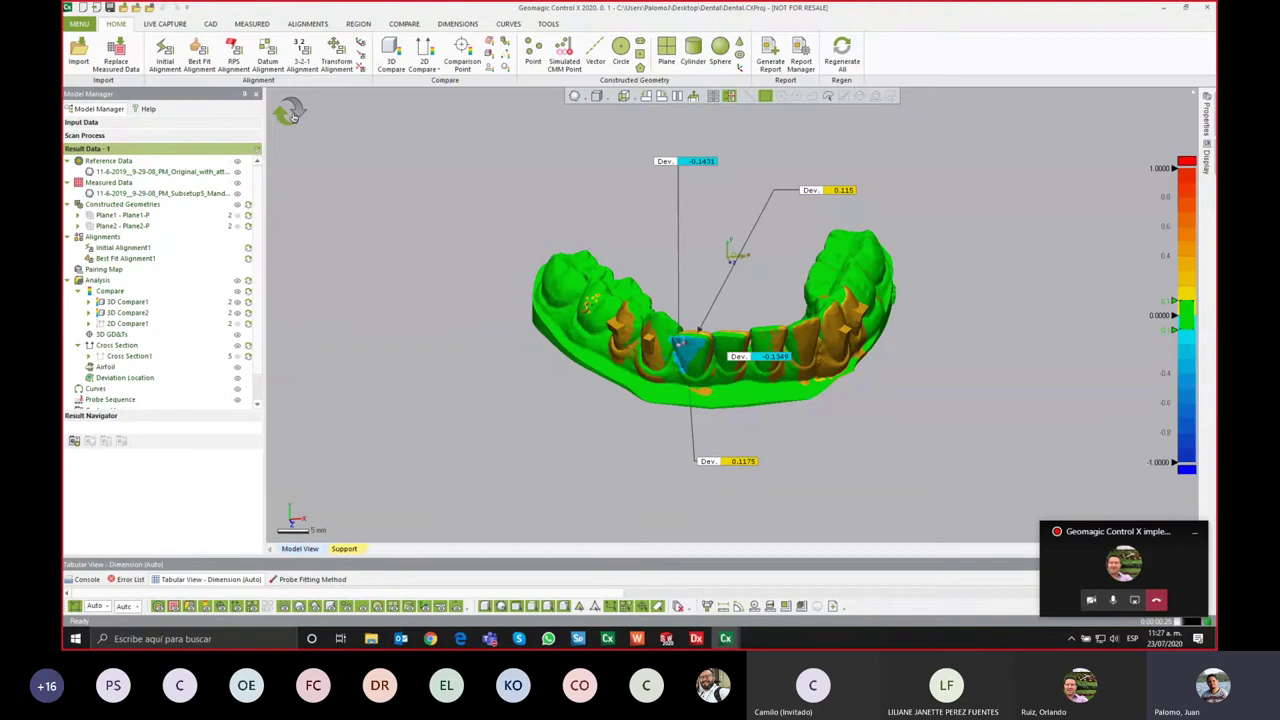
# Step: Recalculate the results and orbit the dental arch to inspect the updated deviations
pyautogui.click(290, 114)
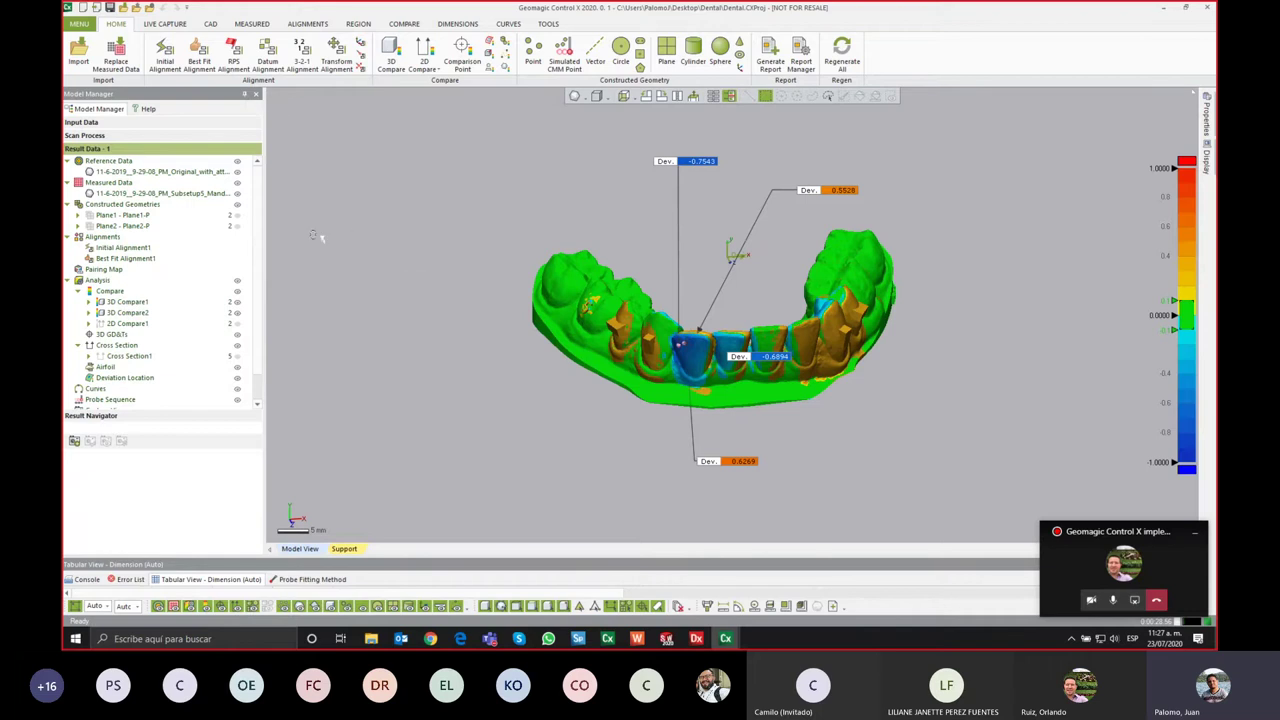
pyautogui.moveTo(620, 370); pyautogui.dragTo(700, 398, button='right')
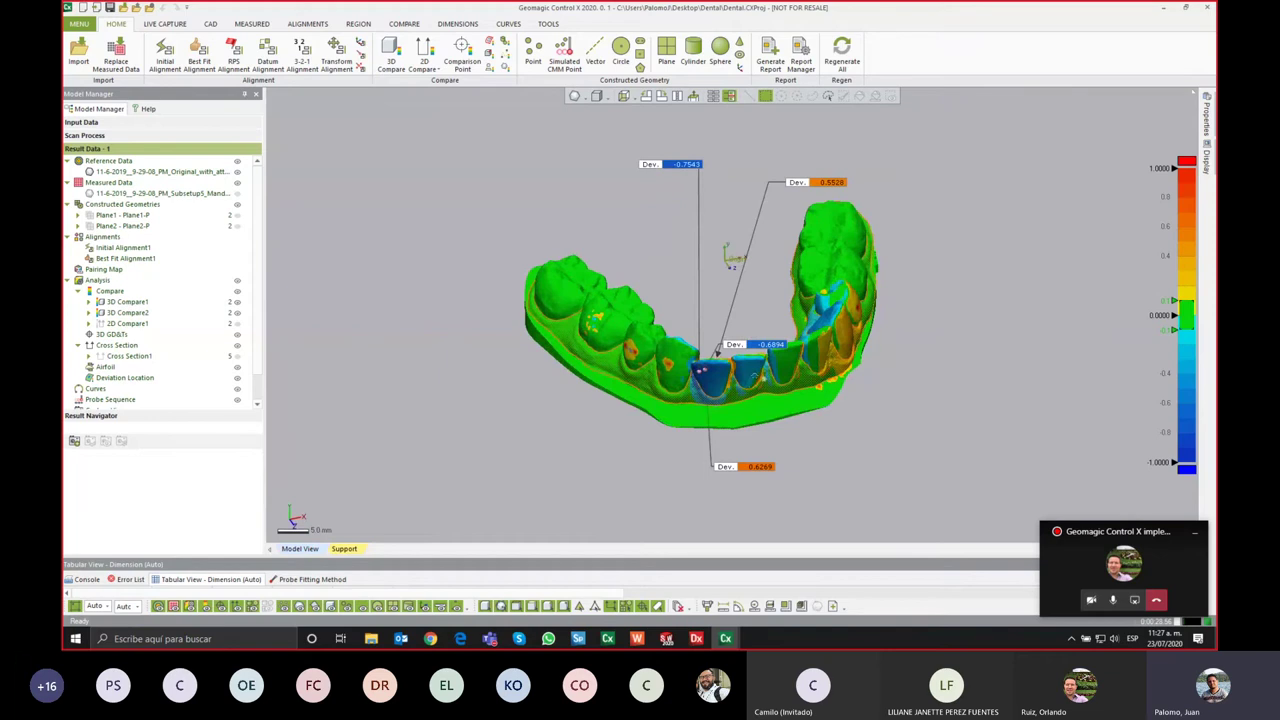
pyautogui.scroll(3, 715, 350)
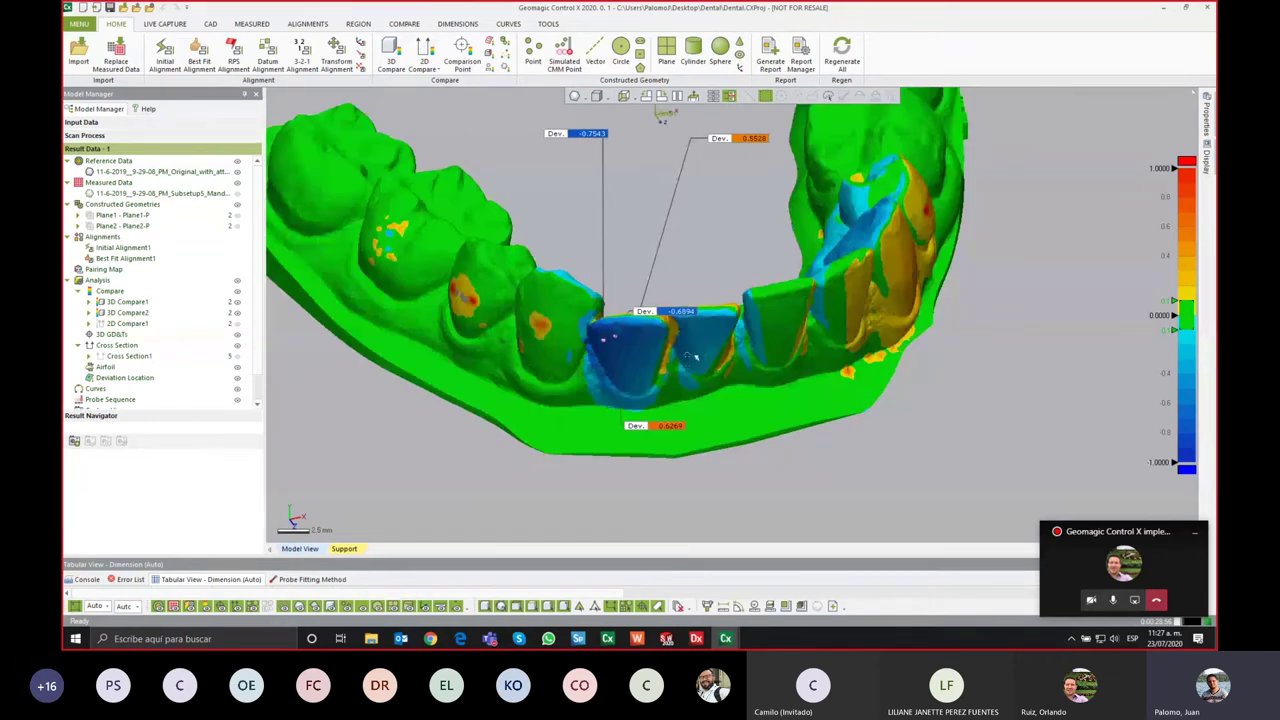
pyautogui.moveTo(696, 357); pyautogui.dragTo(608, 352, button='right')
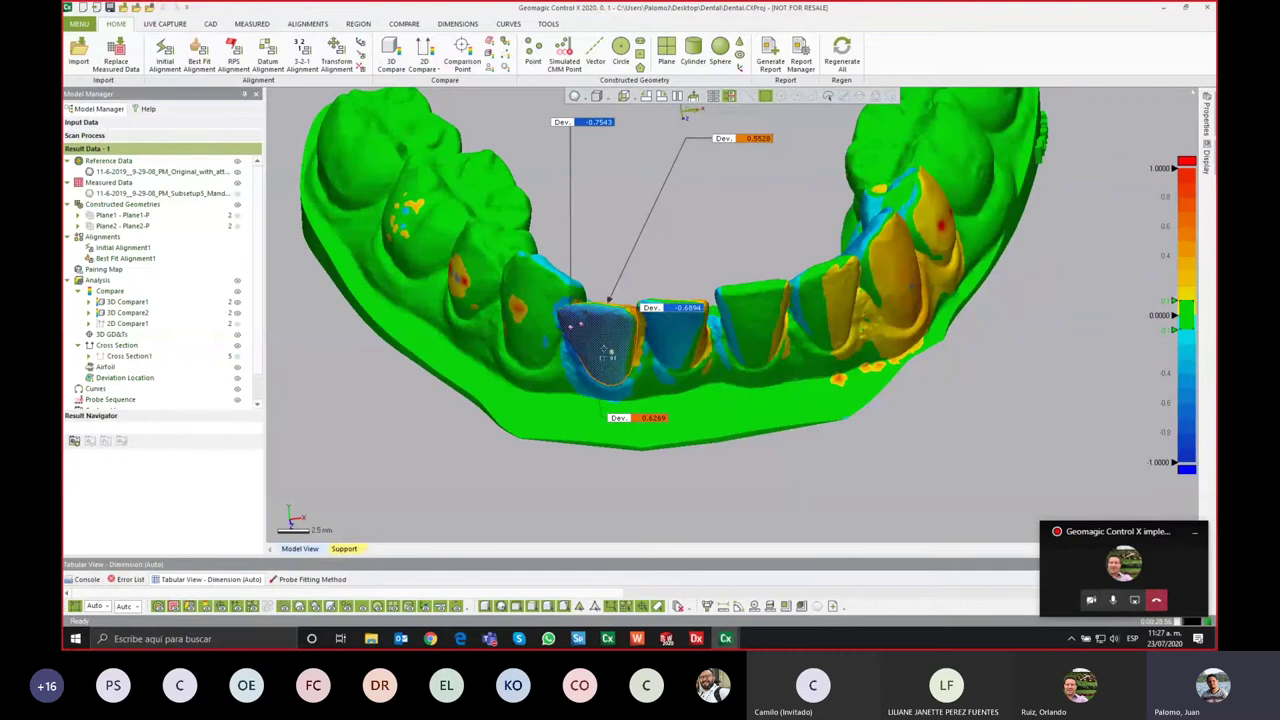
pyautogui.moveTo(607, 355); pyautogui.dragTo(704, 163, button='right')
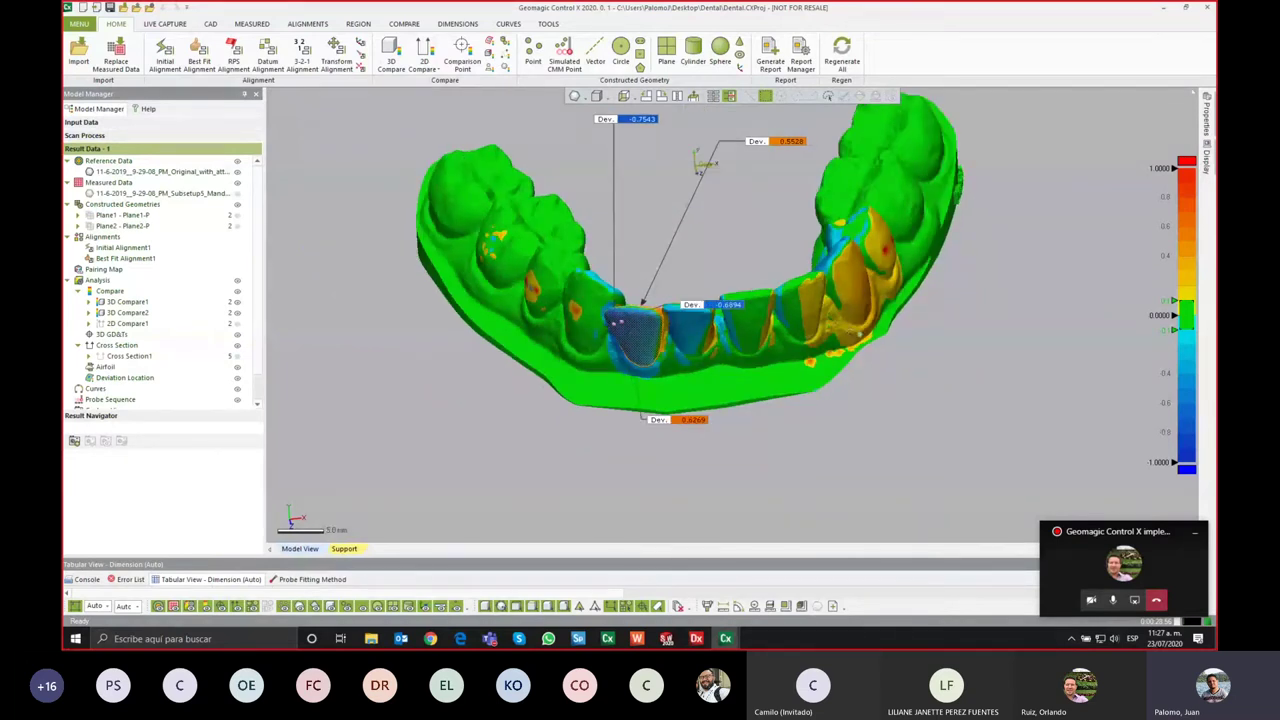
pyautogui.moveTo(702, 160)
pyautogui.mouseDown(button='right')
pyautogui.moveTo(643, 166)
pyautogui.moveTo(777, 328)
pyautogui.mouseUp(button='right')
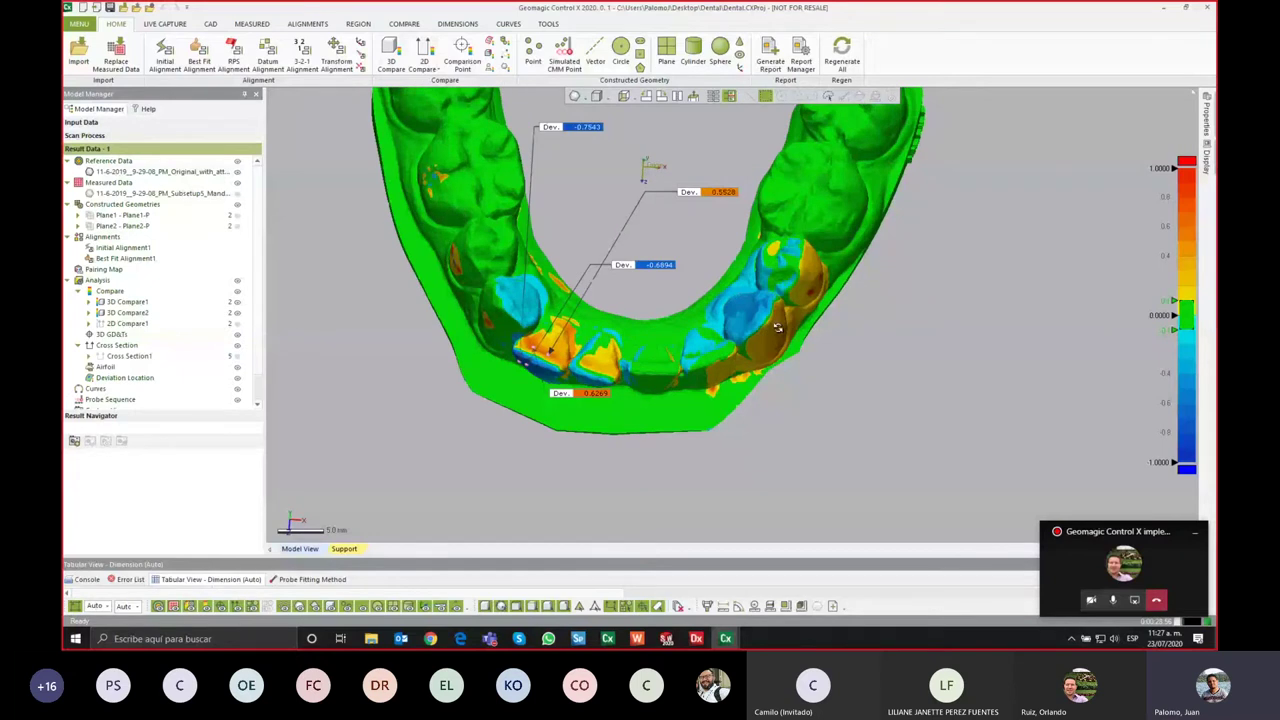
pyautogui.scroll(5, 777, 328)
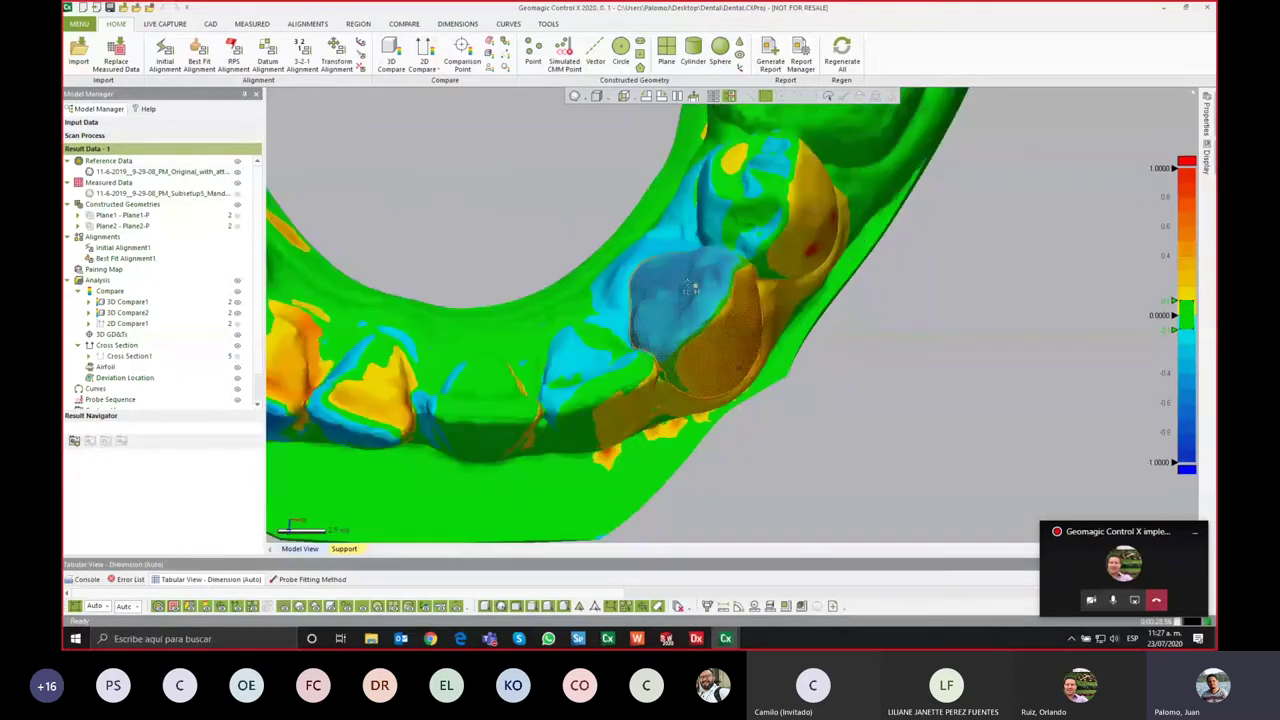
pyautogui.scroll(-5, 690, 289)
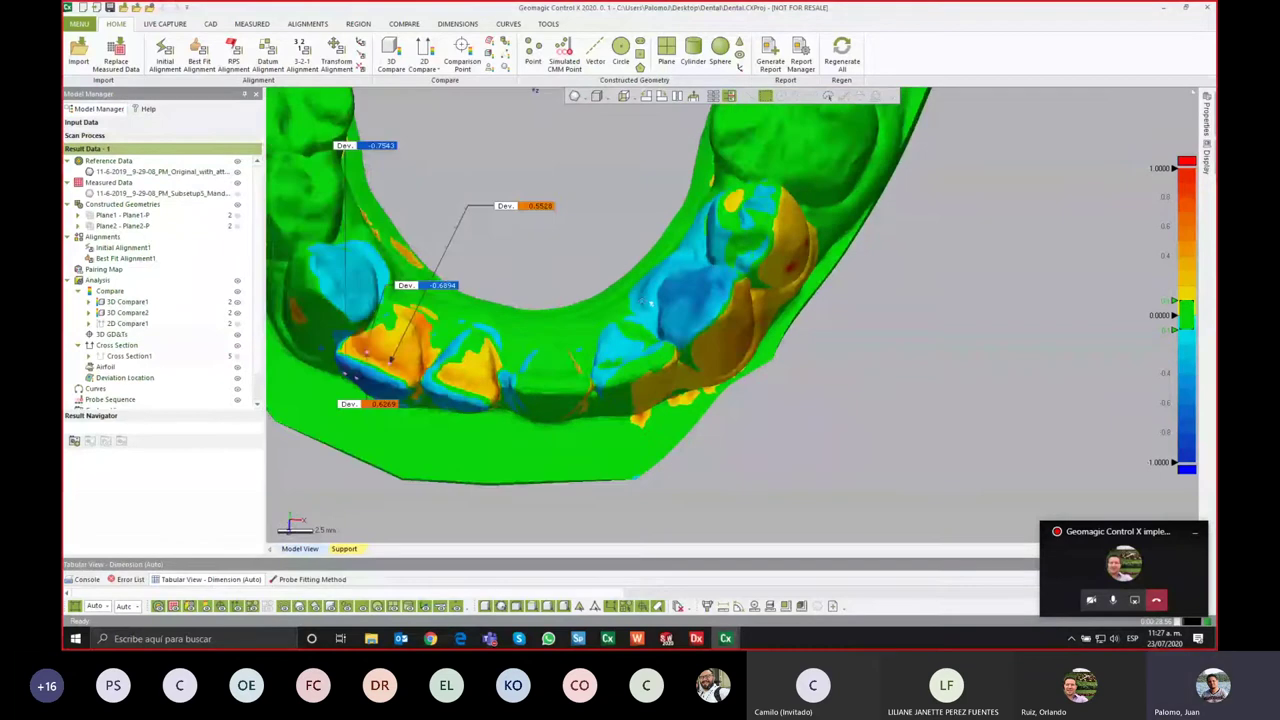
pyautogui.moveTo(690, 289); pyautogui.dragTo(715, 234, button='right')
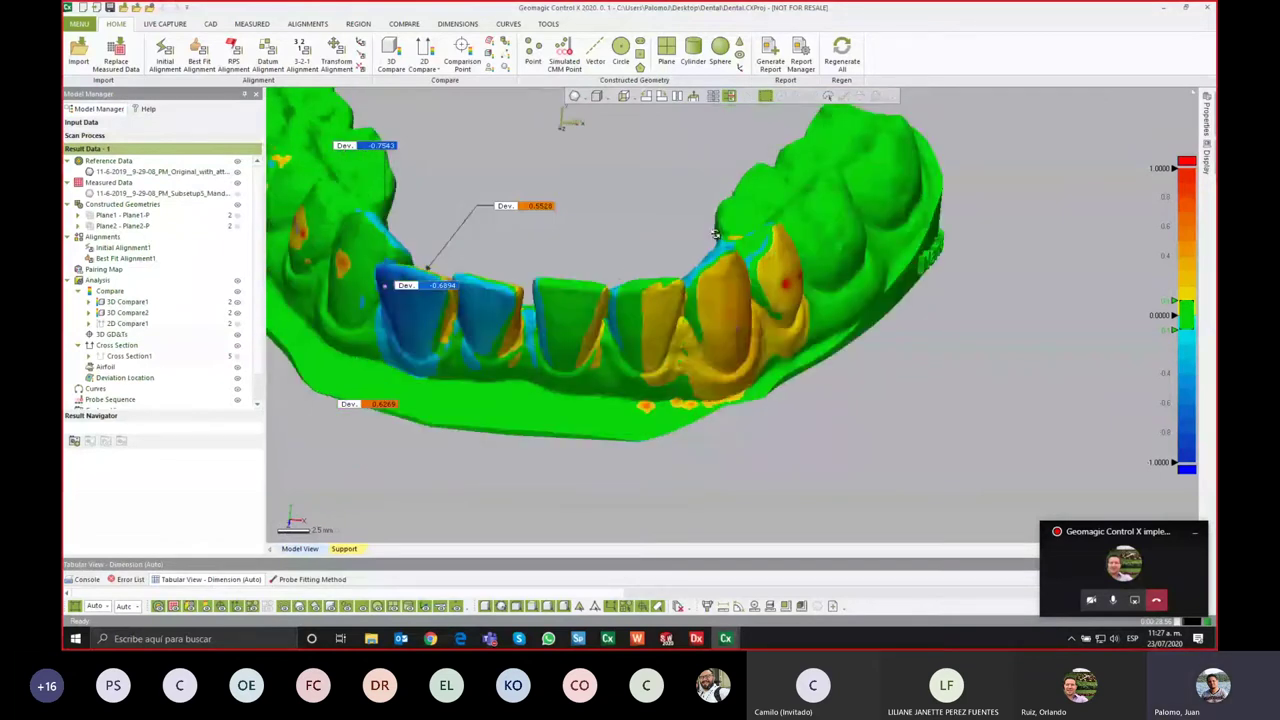
pyautogui.click(738, 642)
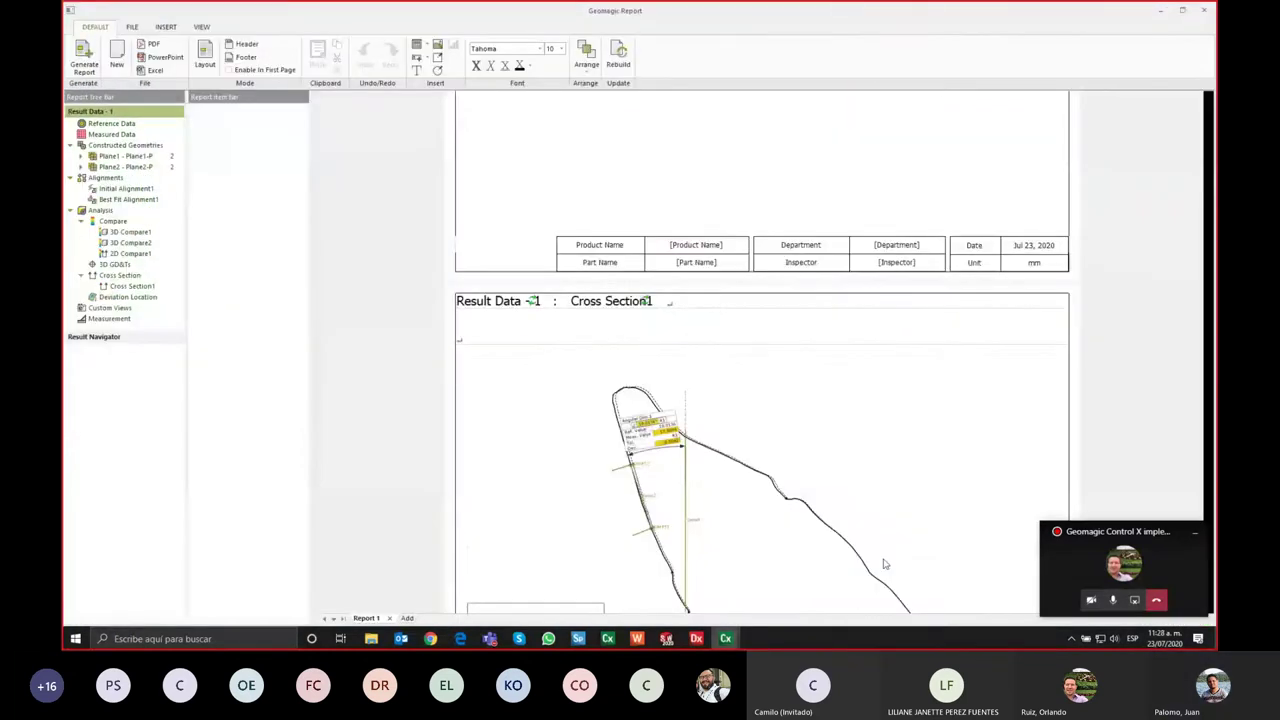
# Step: Rebuild the report and review the 3D Compare1 page (min -2.6878, max 3.2696, 74.5273% in tolerance)
pyautogui.click(625, 65)
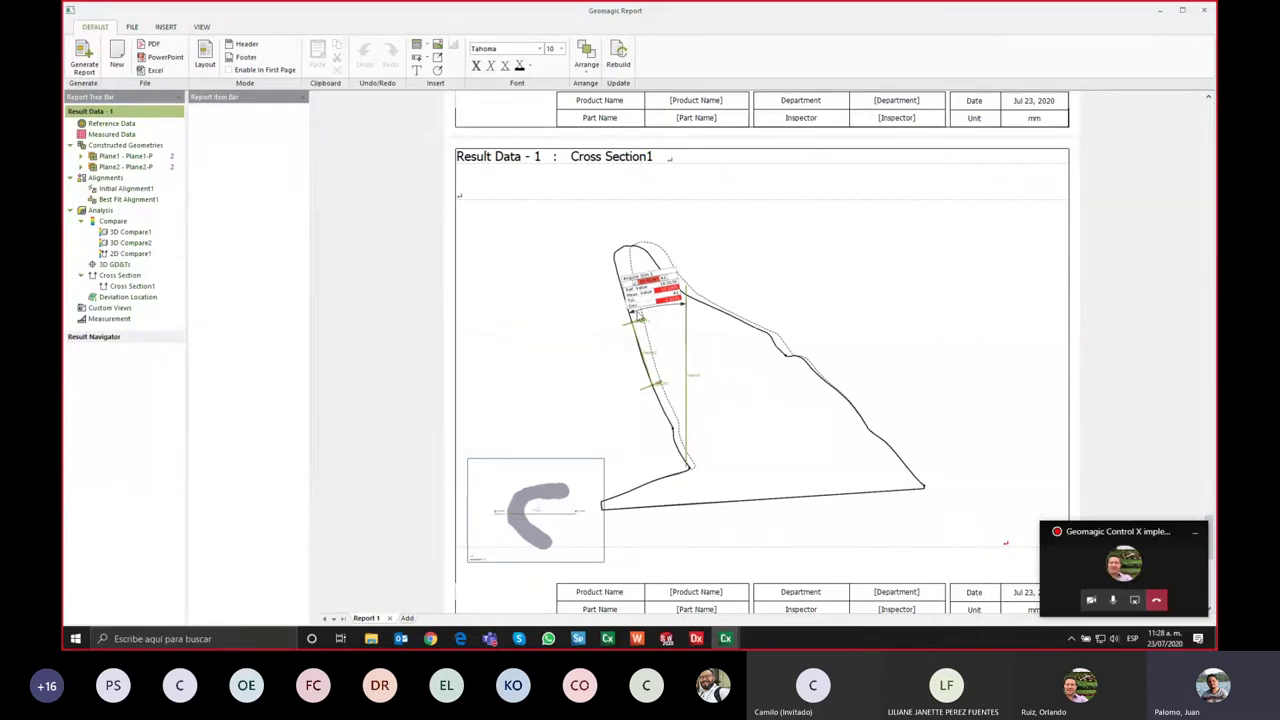
pyautogui.scroll(3, 672, 330)
pyautogui.scroll(2, 672, 330)
pyautogui.scroll(5, 672, 330)
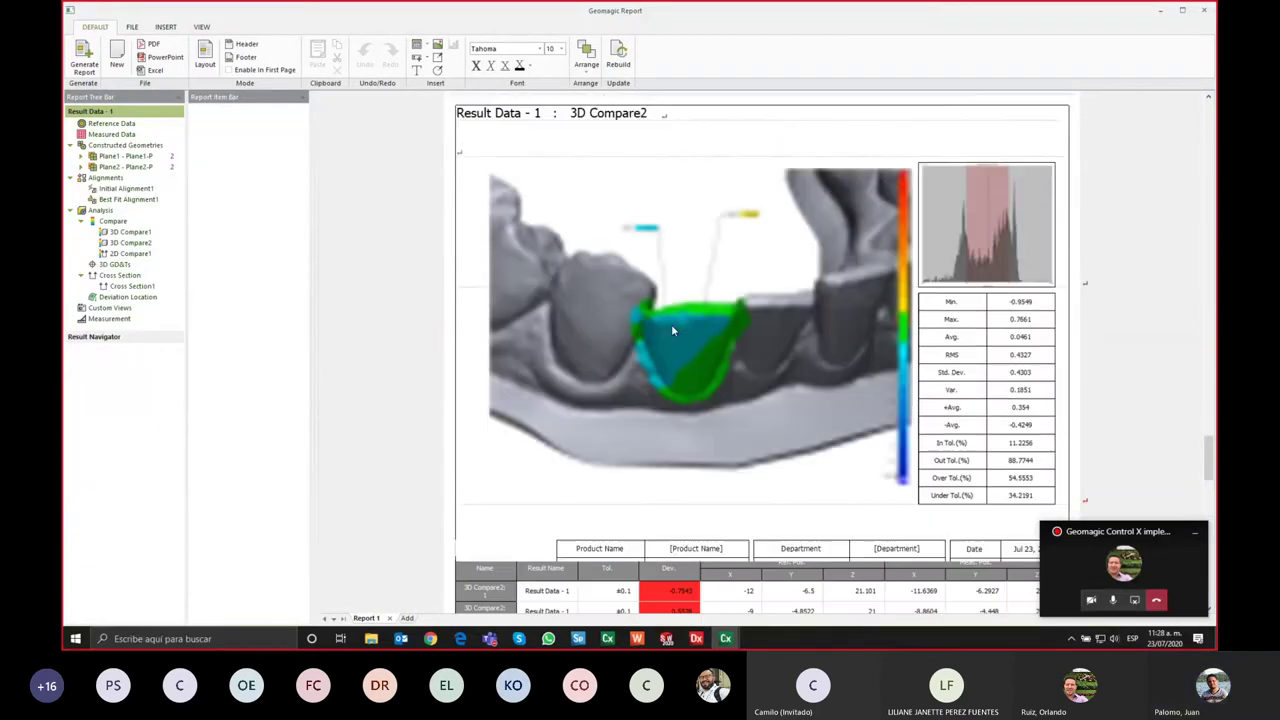
pyautogui.scroll(4, 672, 330)
pyautogui.scroll(-6, 672, 330)
pyautogui.scroll(3, 705, 325)
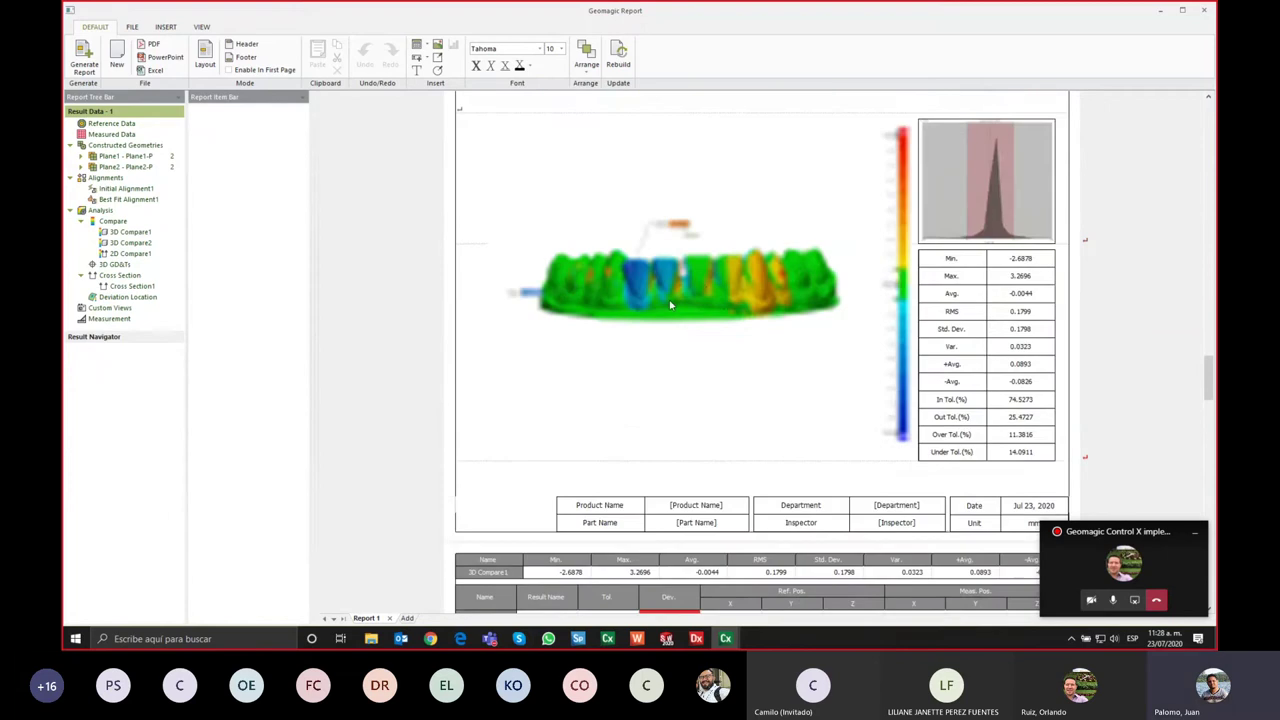
pyautogui.scroll(2, 745, 315)
pyautogui.scroll(4, 745, 318)
pyautogui.scroll(-10, 745, 317)
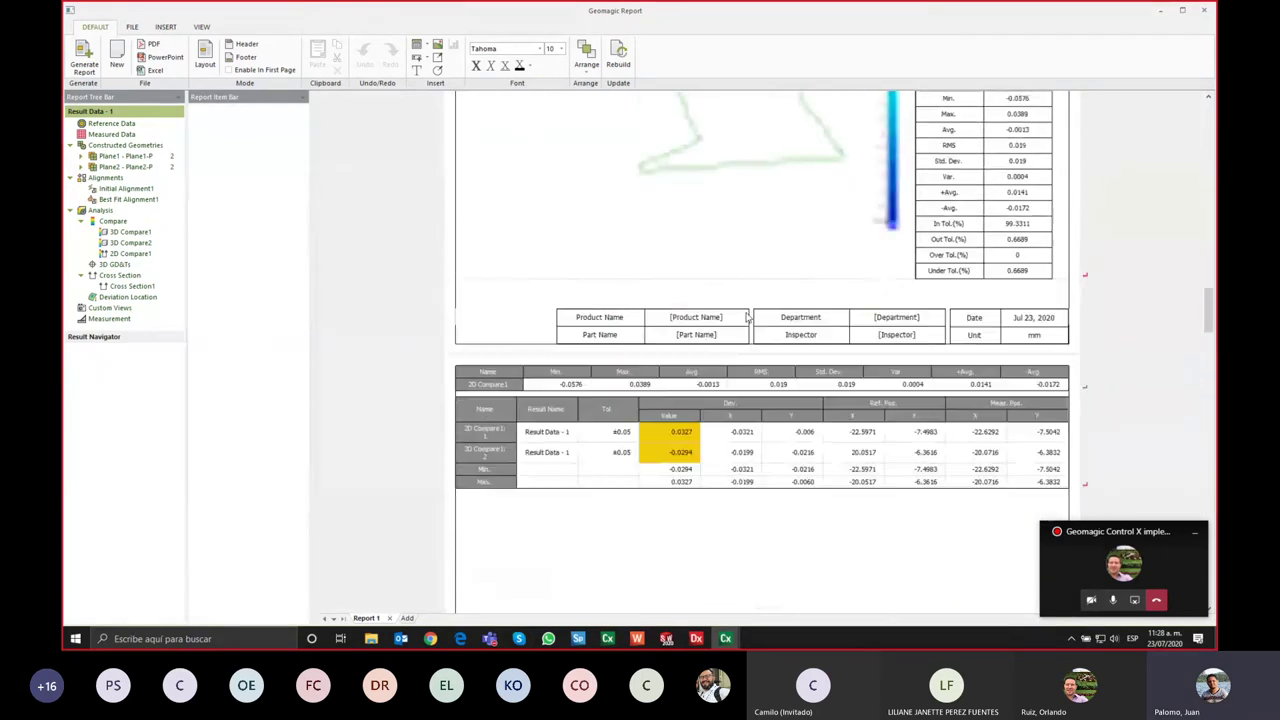
pyautogui.scroll(2, 746, 314)
pyautogui.scroll(2, 746, 314)
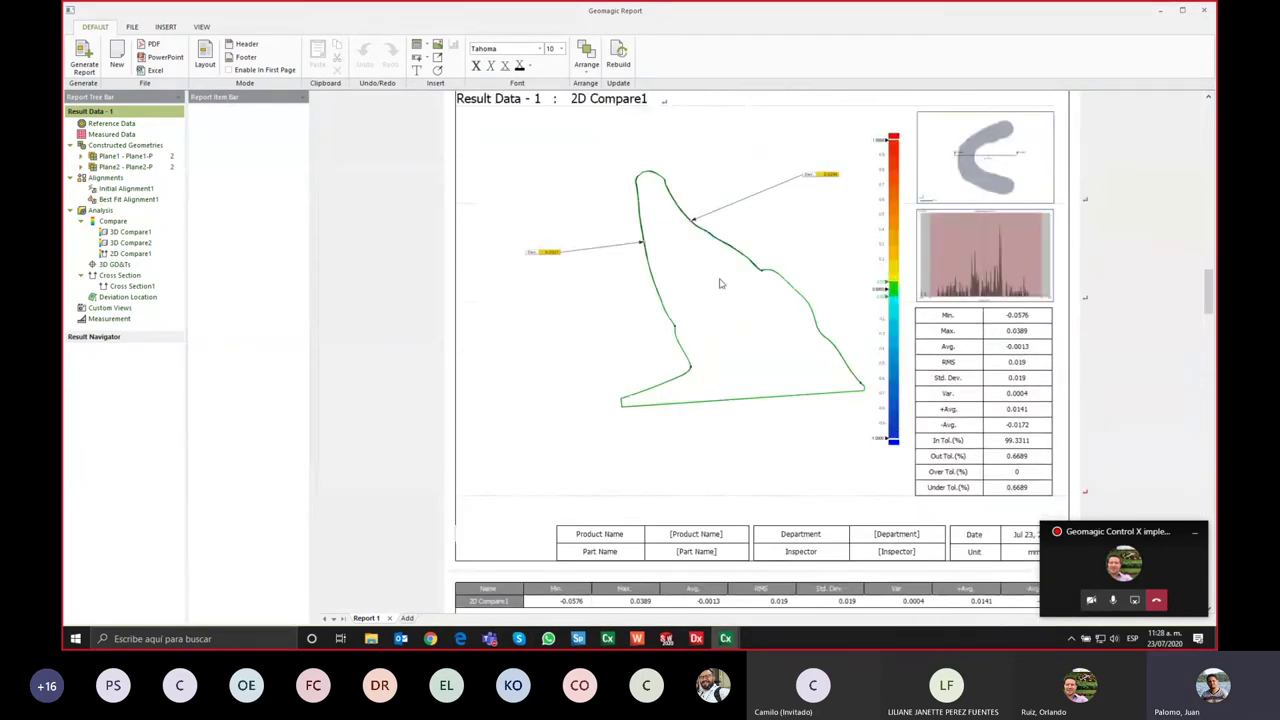
pyautogui.scroll(-3, 714, 303)
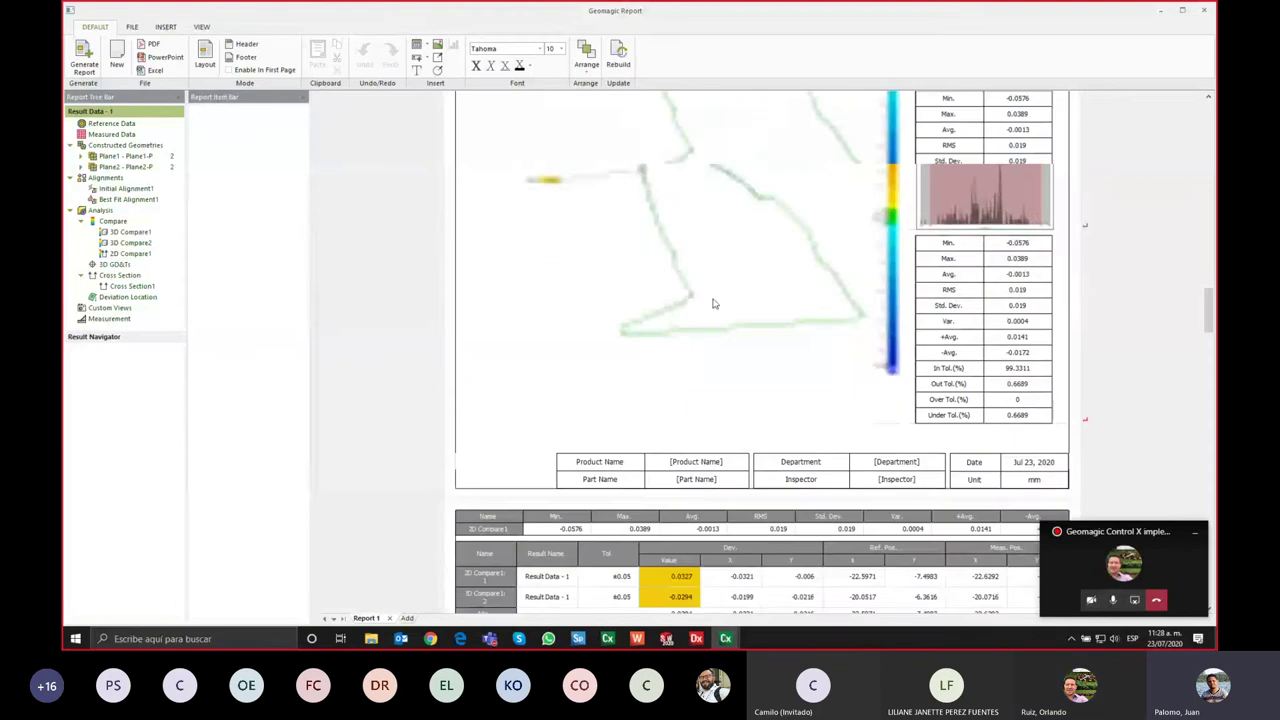
pyautogui.scroll(-3, 714, 303)
pyautogui.scroll(-3, 714, 303)
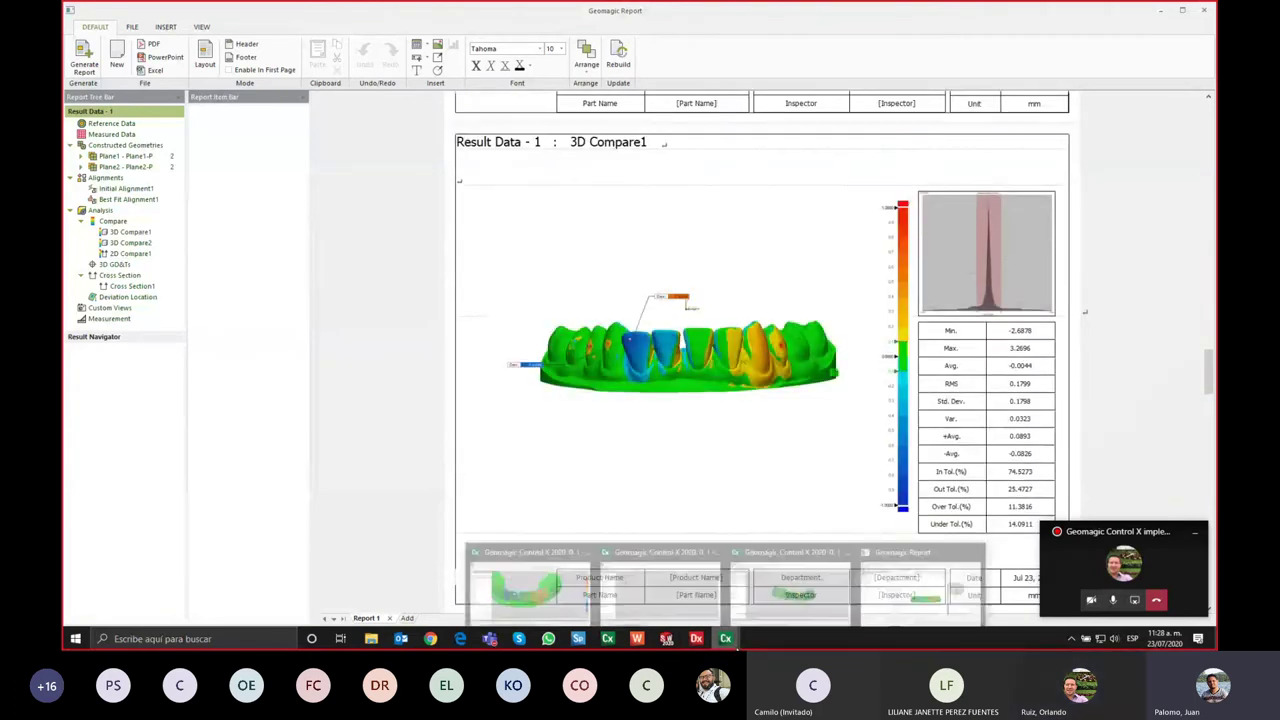
# Step: Replace the measured data with the Subsetup13 scan, re-aligned, and run the inspection process
pyautogui.hotkey('alt', 'Tab')
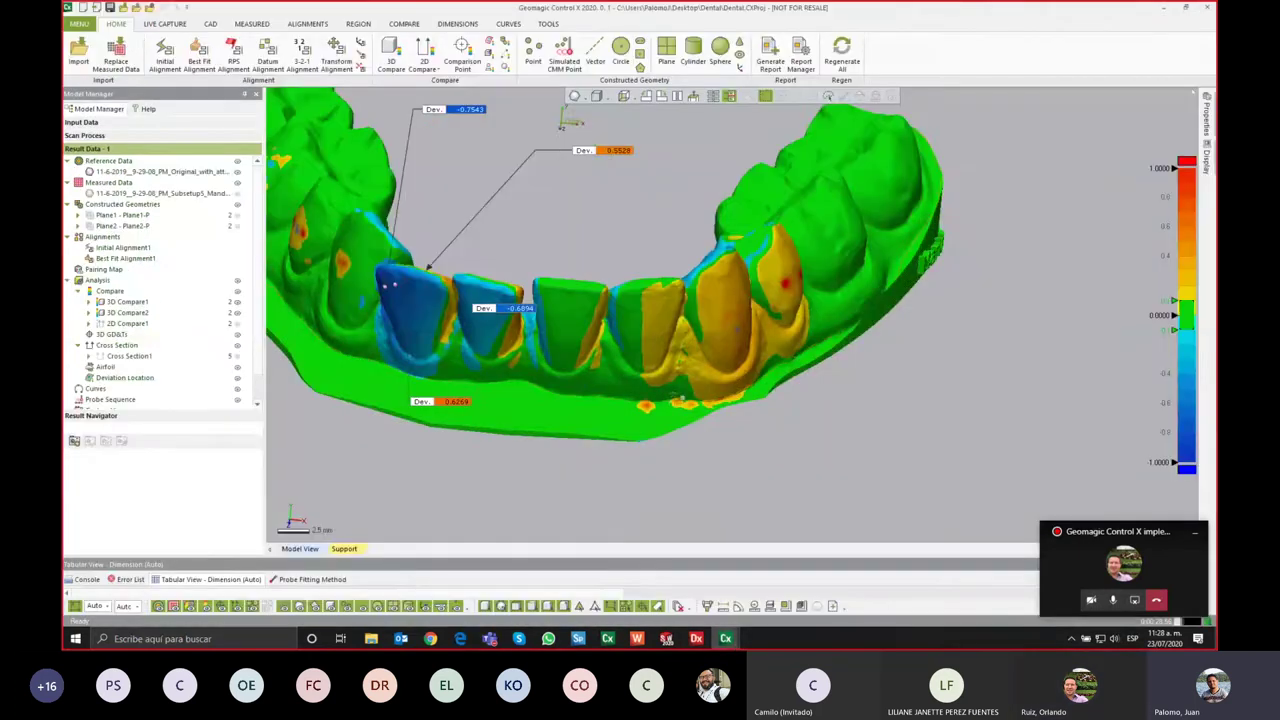
pyautogui.moveTo(680, 448); pyautogui.dragTo(807, 272, button='right')
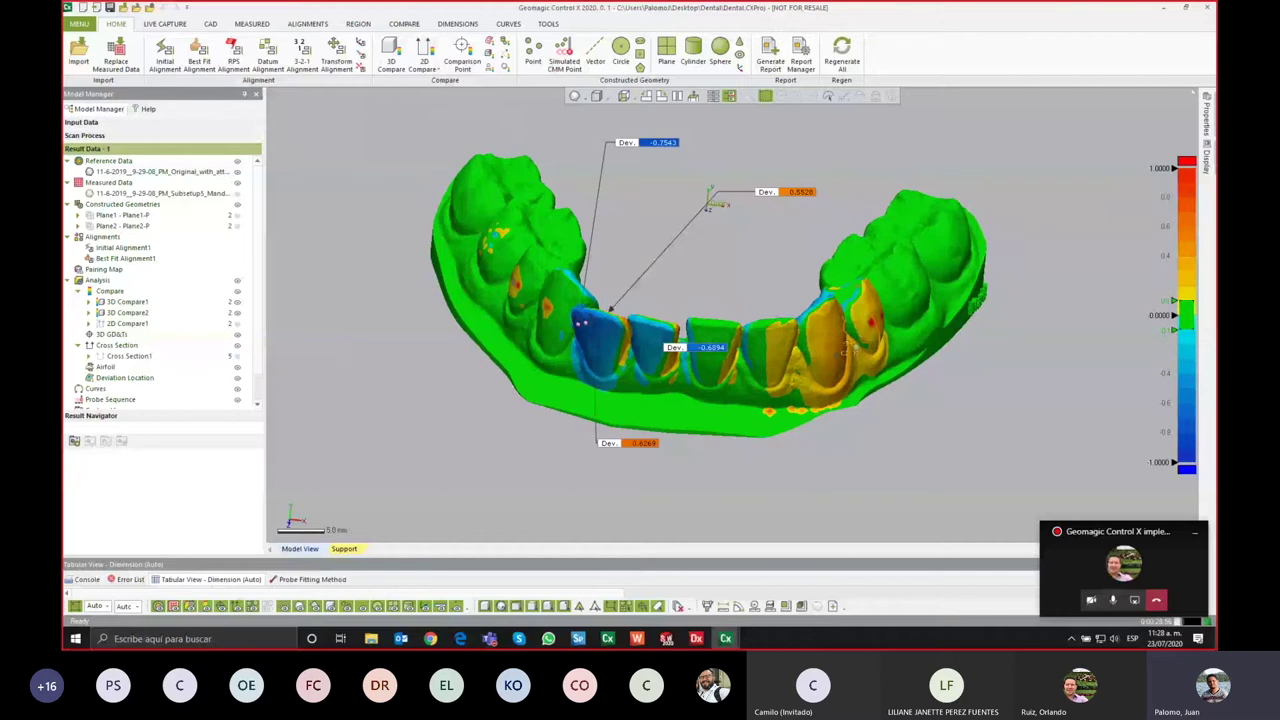
pyautogui.click(116, 63)
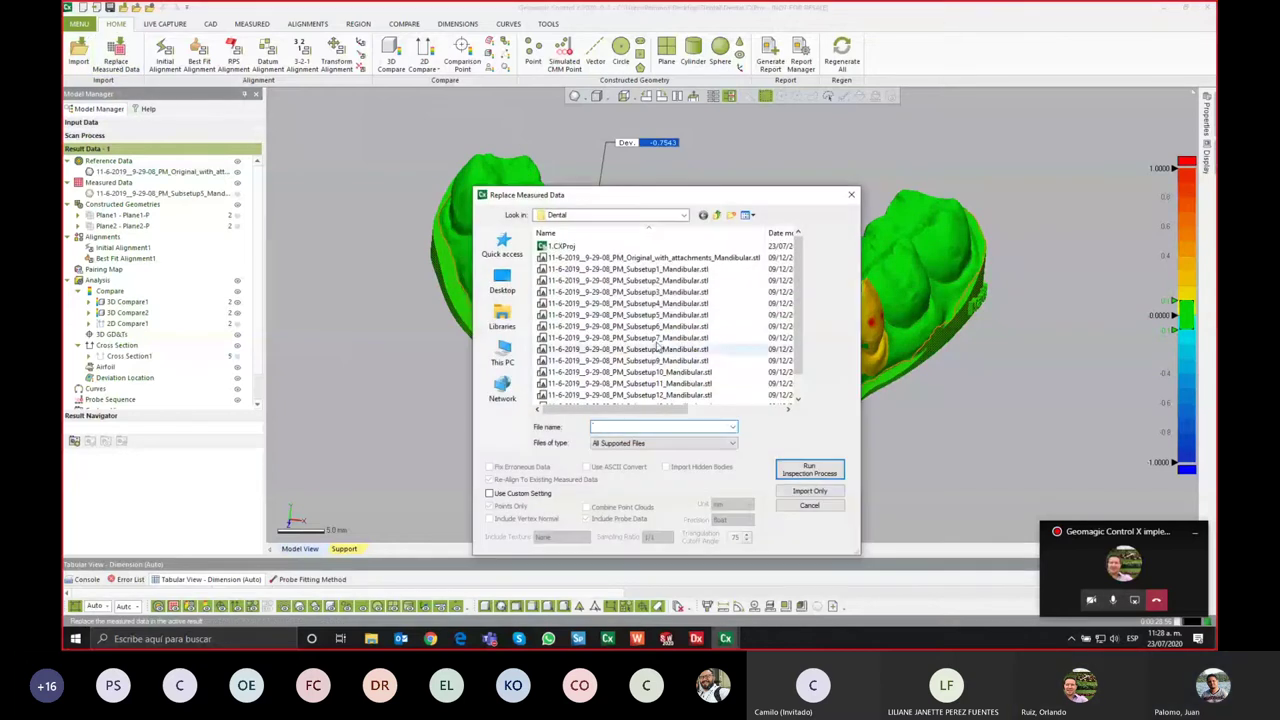
pyautogui.scroll(-1, 665, 390)
pyautogui.click(672, 384)
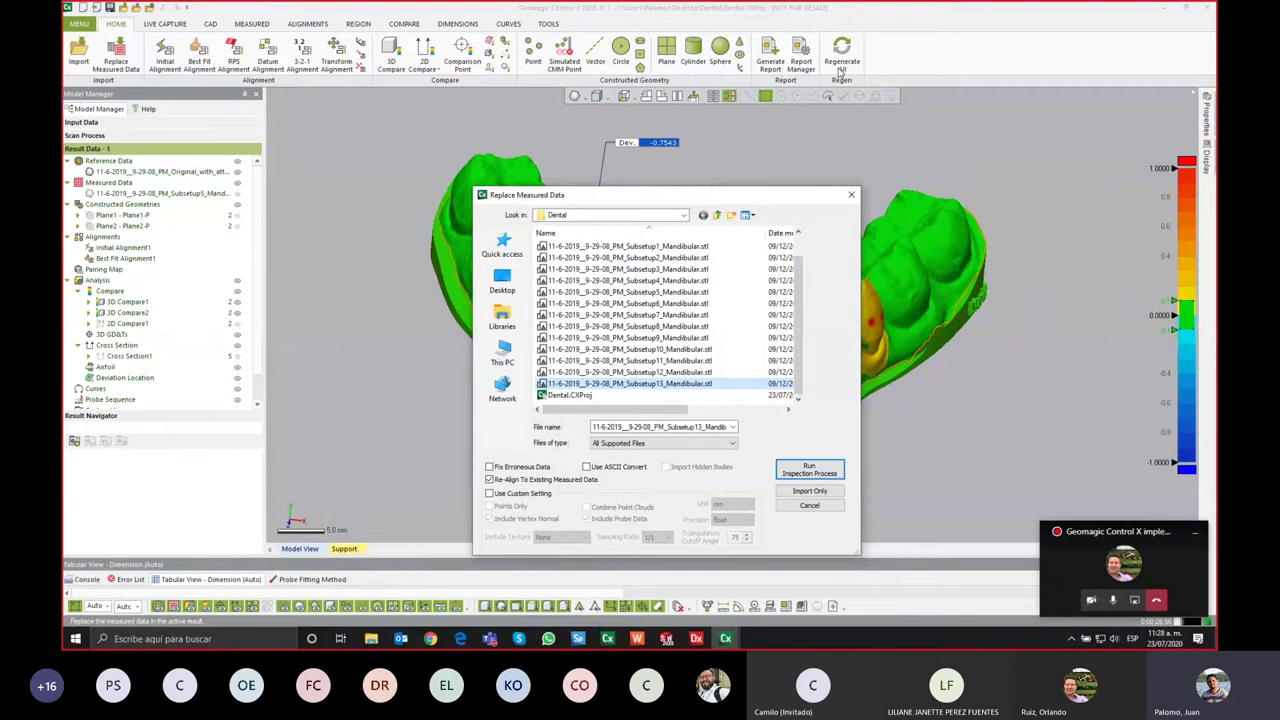
pyautogui.click(811, 470)
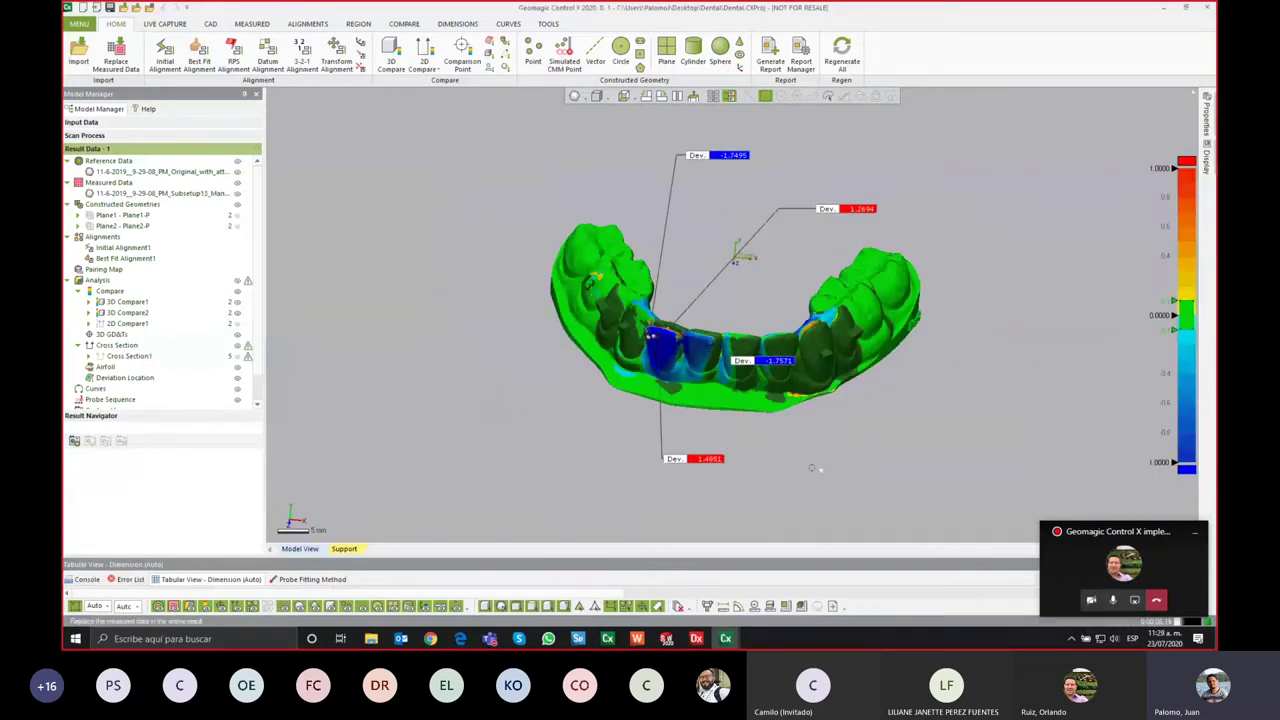
# Step: Toggle the Measured Data display to show the full deviation colour map, viewing the front teeth
pyautogui.click(238, 184)
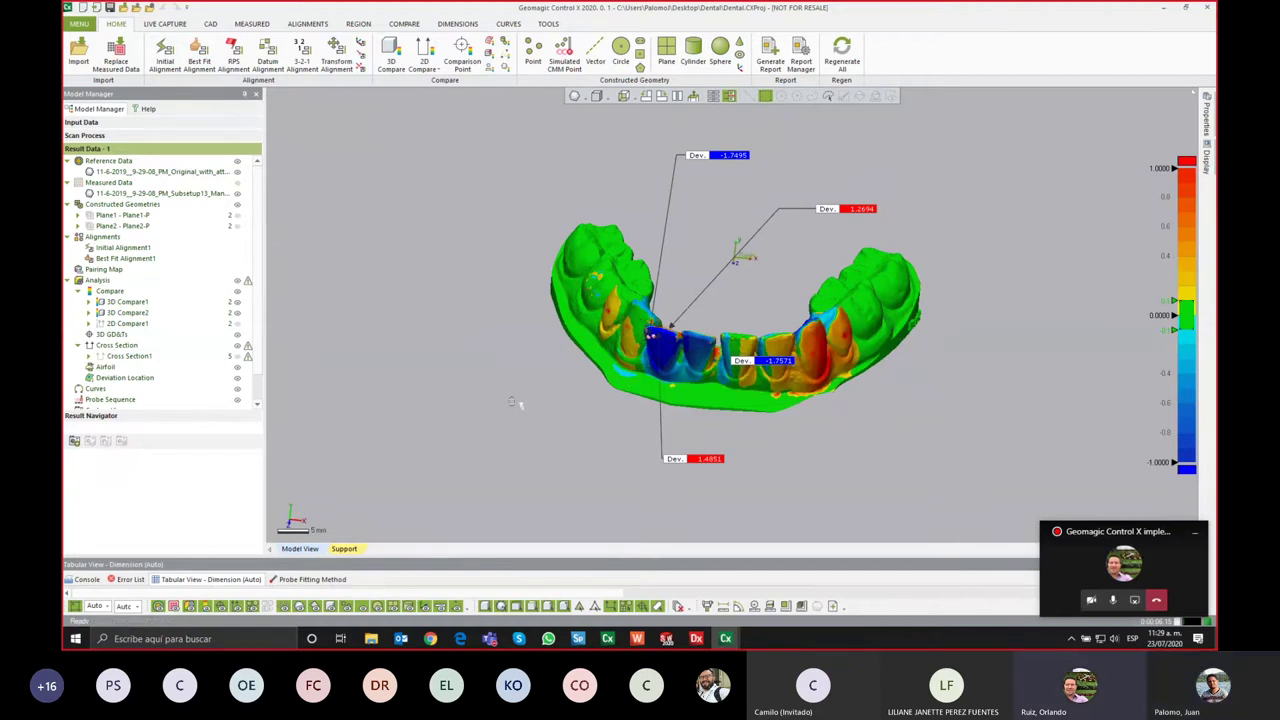
pyautogui.moveTo(500, 399)
pyautogui.mouseDown(button='right')
pyautogui.moveTo(623, 409)
pyautogui.moveTo(656, 439)
pyautogui.mouseUp(button='right')
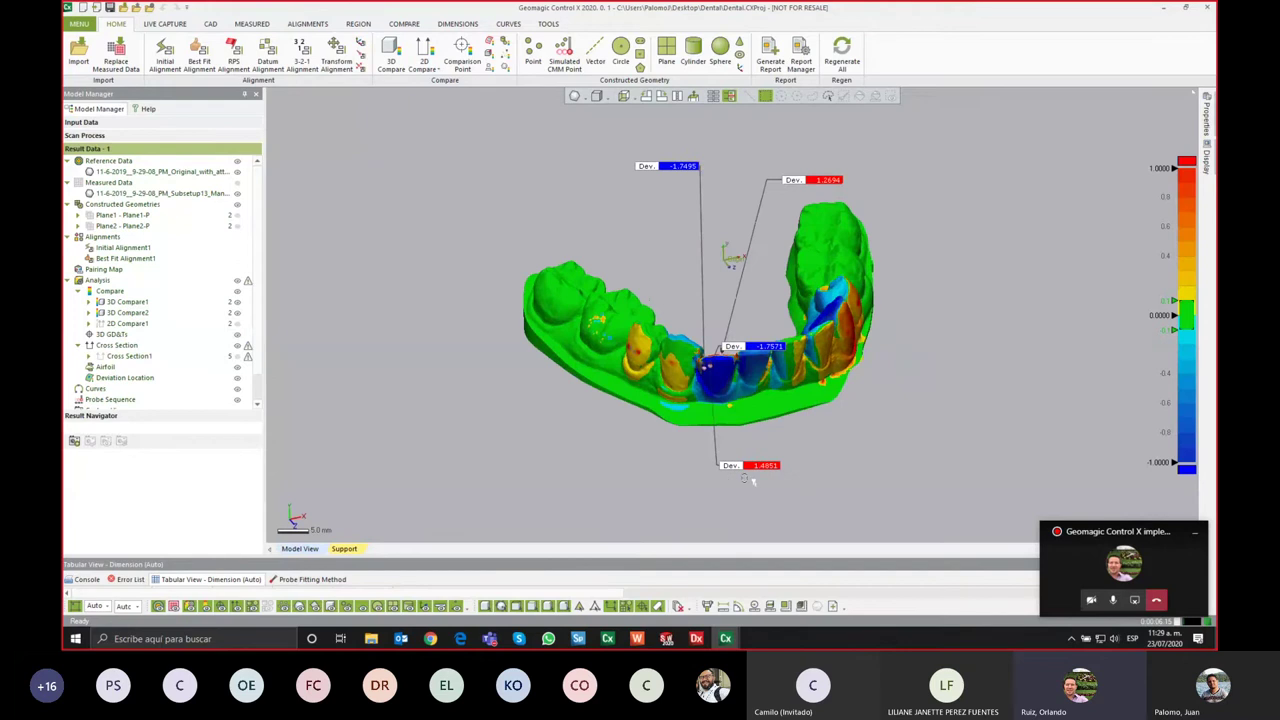
pyautogui.moveTo(760, 433); pyautogui.dragTo(823, 451, button='right')
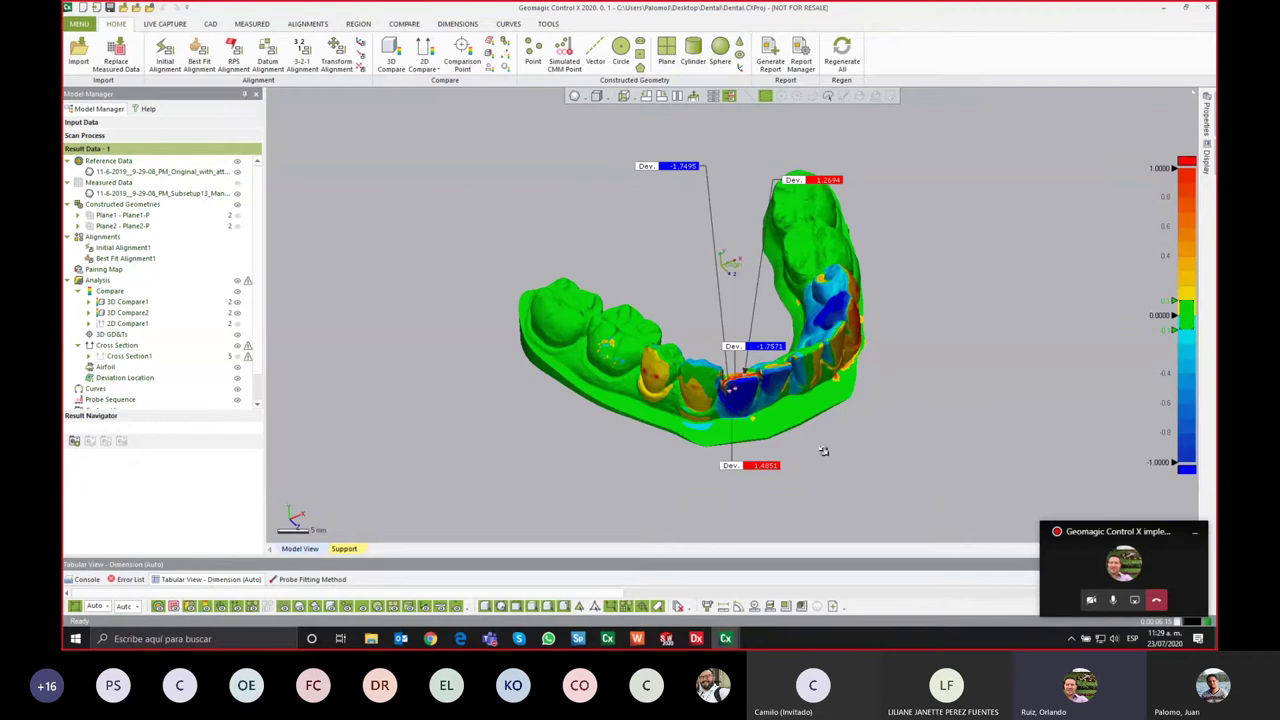
pyautogui.moveTo(823, 451); pyautogui.dragTo(809, 423, button='right')
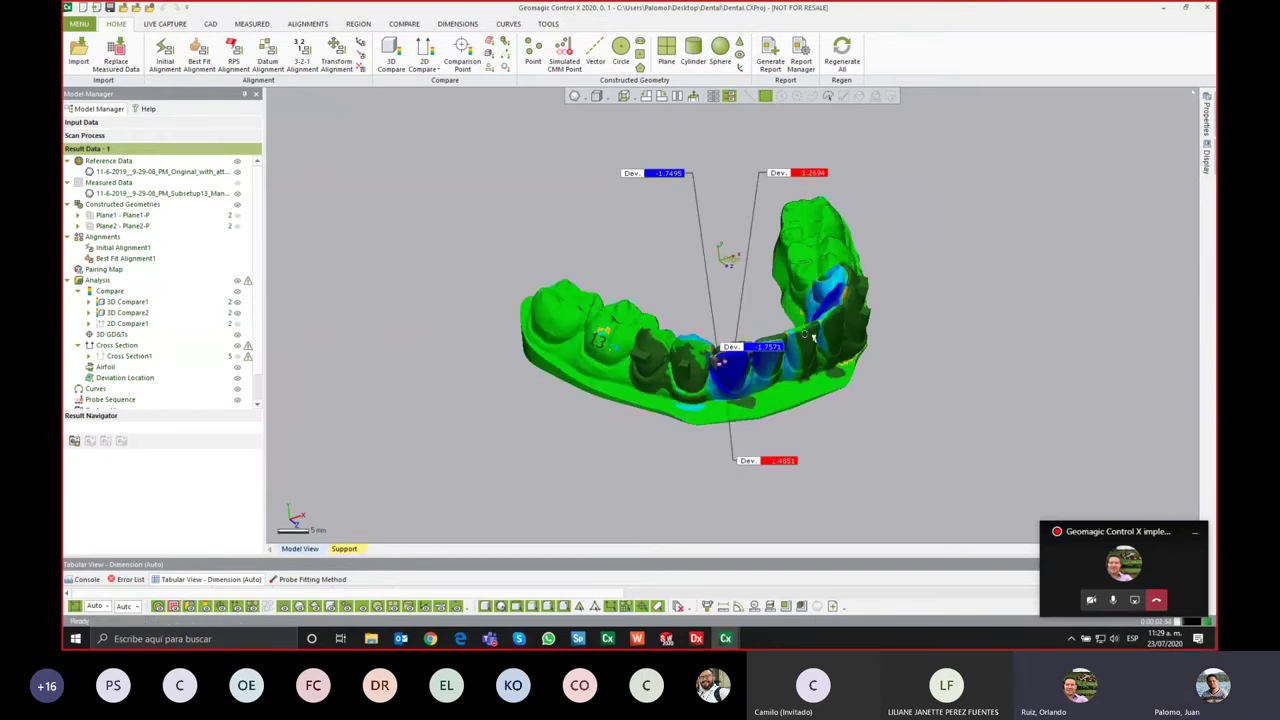
pyautogui.click(237, 193)
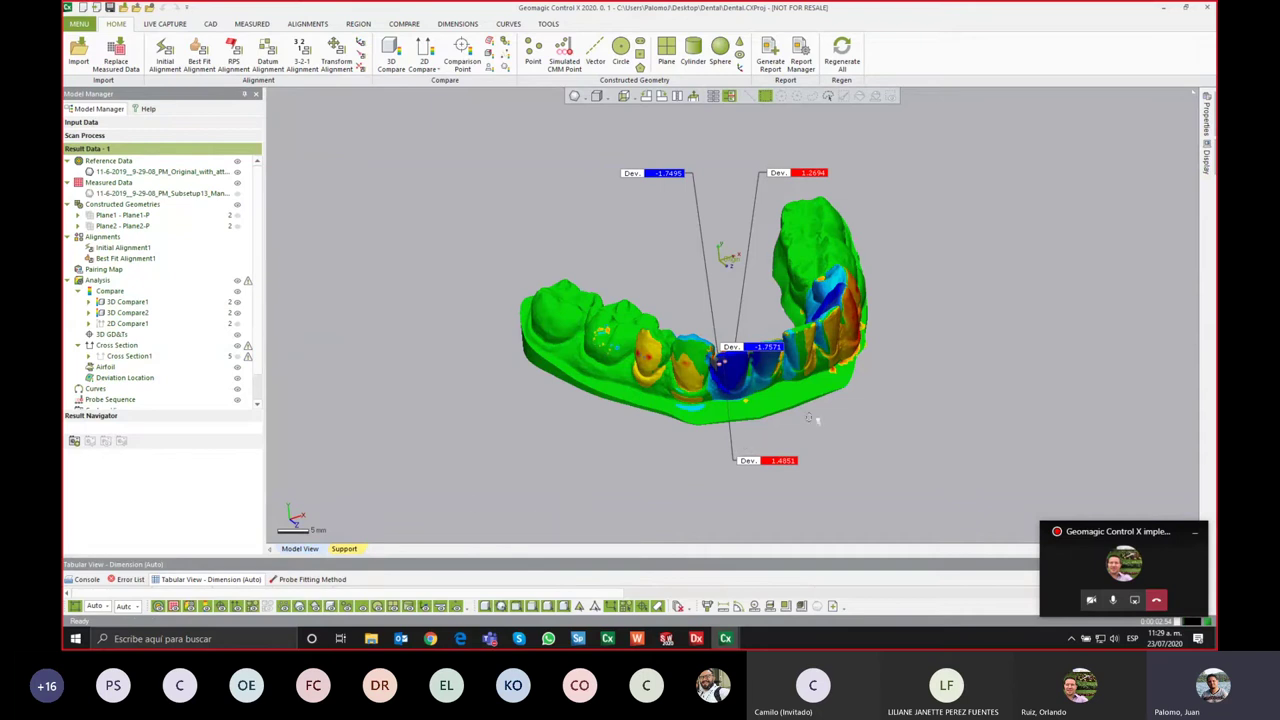
pyautogui.moveTo(810, 418); pyautogui.dragTo(727, 395, button='right')
pyautogui.scroll(5, 727, 395)
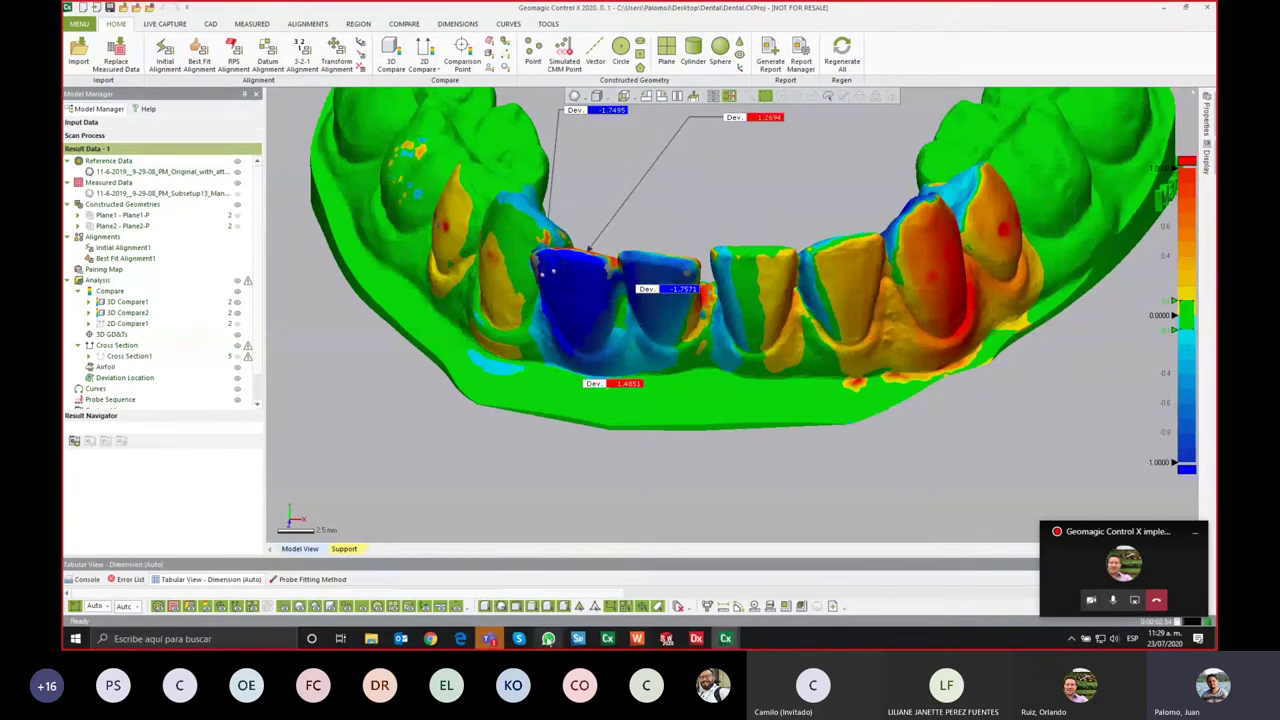
pyautogui.moveTo(489, 638)
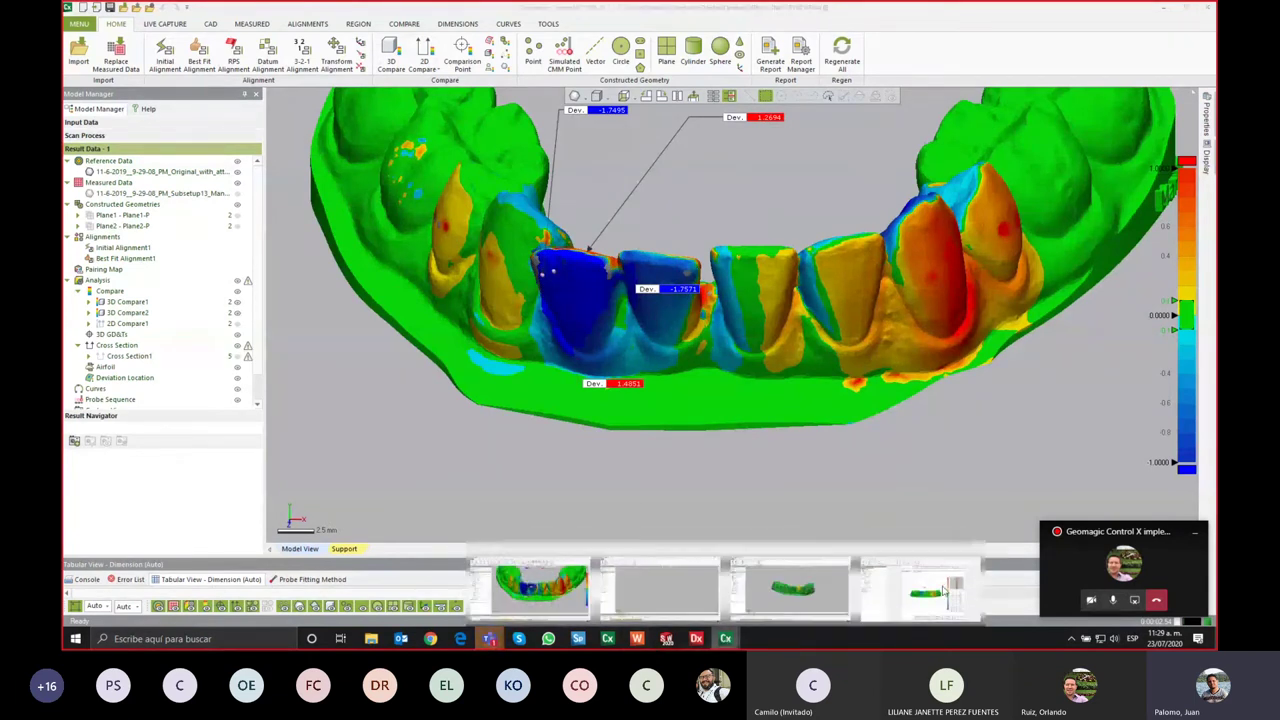
pyautogui.click(943, 592)
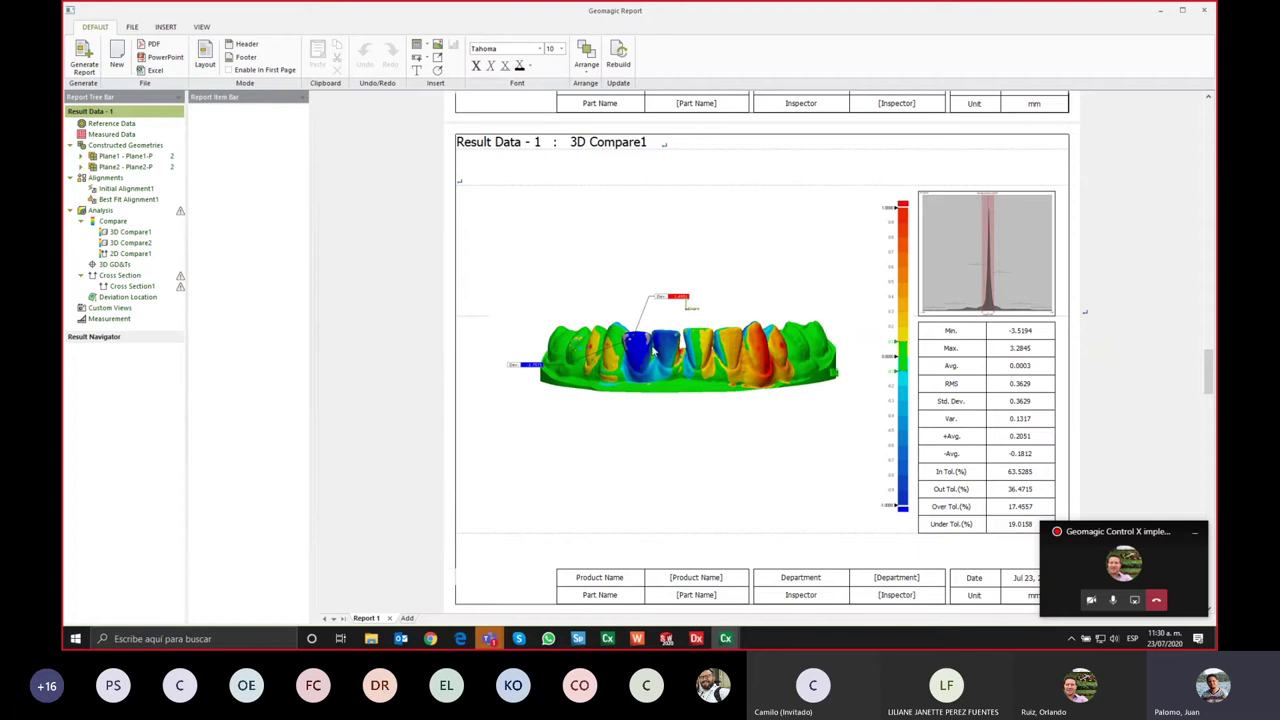
# Step: Scroll through the updated 3D Compare, 2D Compare and Cross Section1 pages and their deviation tables
pyautogui.scroll(-5, 762, 352)
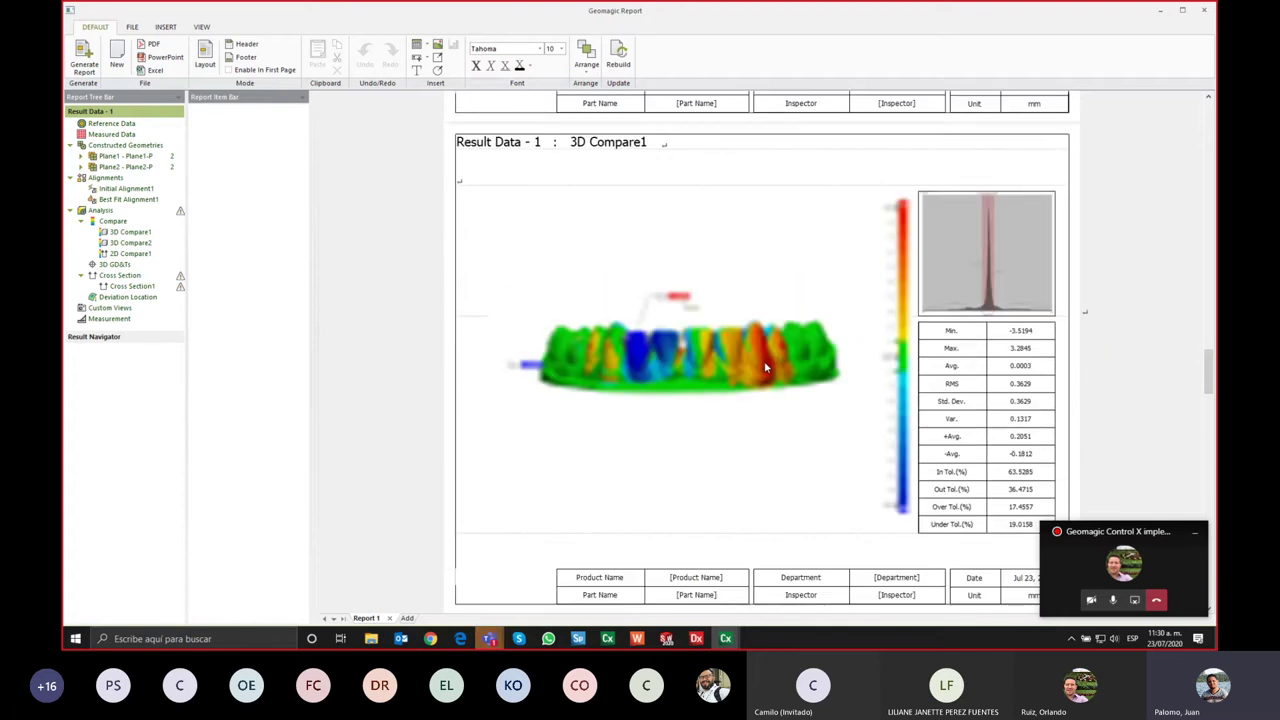
pyautogui.scroll(-3, 764, 368)
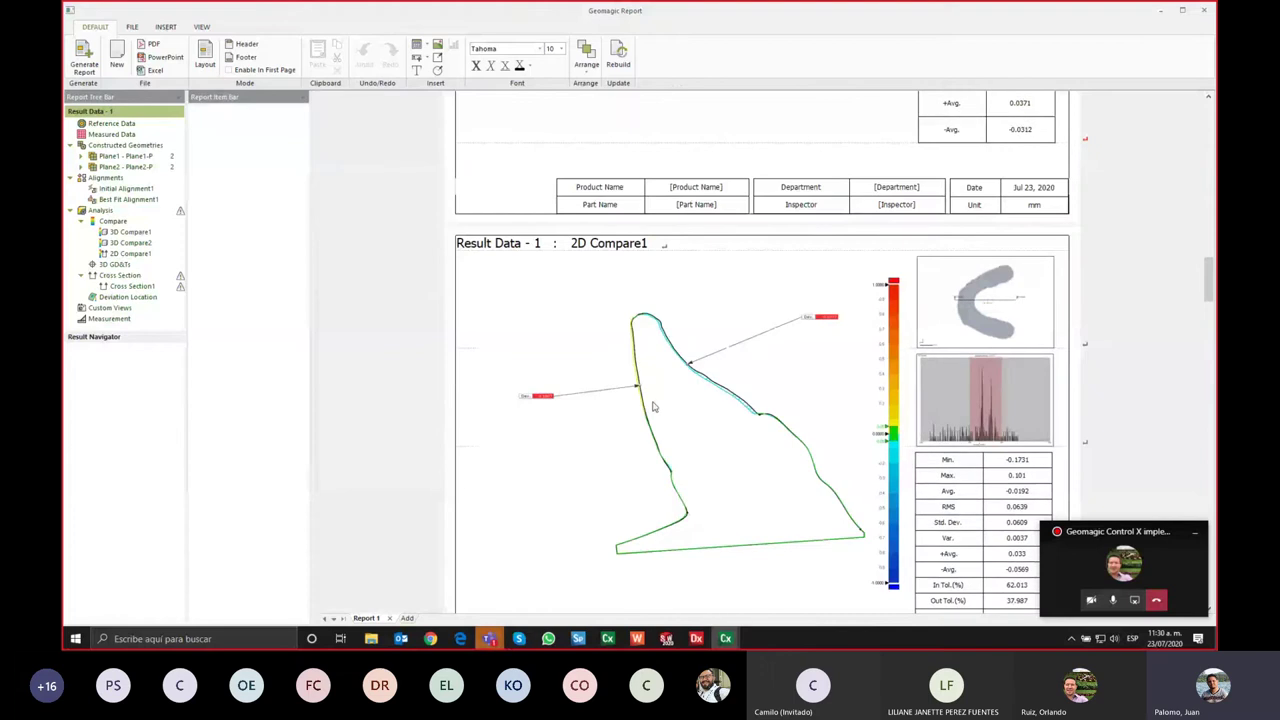
pyautogui.scroll(-2, 657, 418)
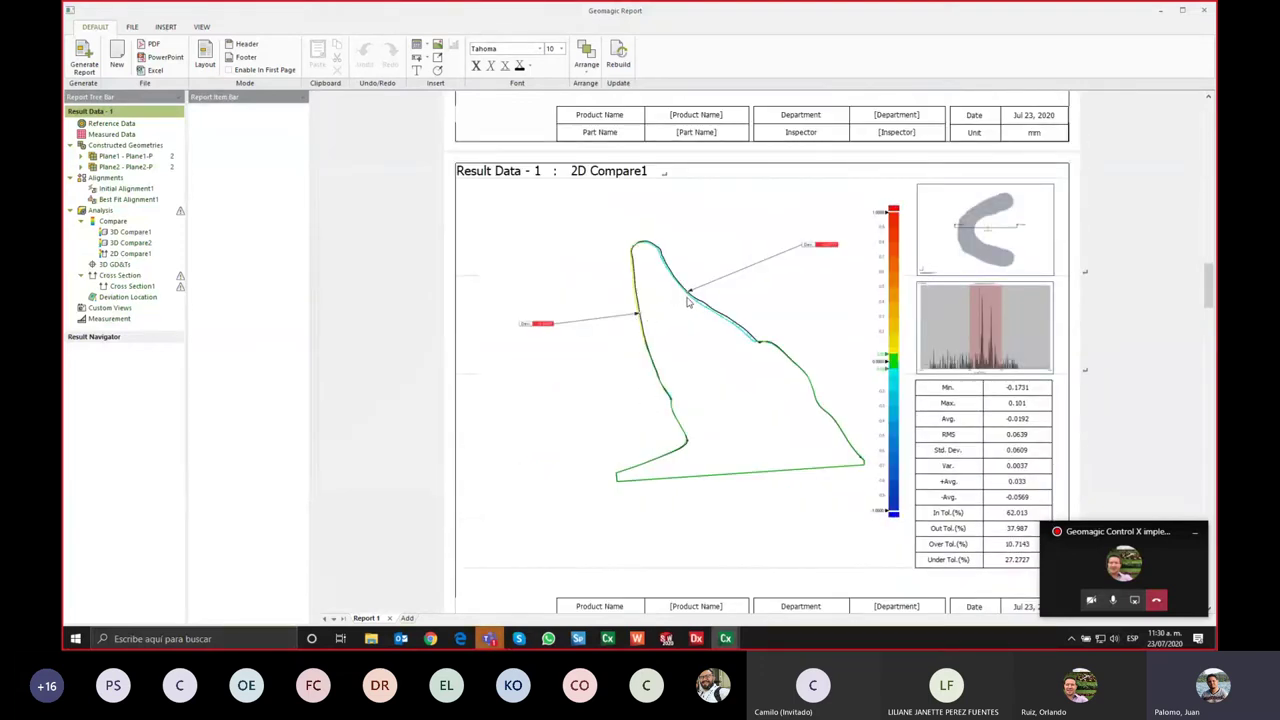
pyautogui.scroll(-4, 687, 302)
pyautogui.scroll(-7, 687, 302)
pyautogui.scroll(-3, 733, 353)
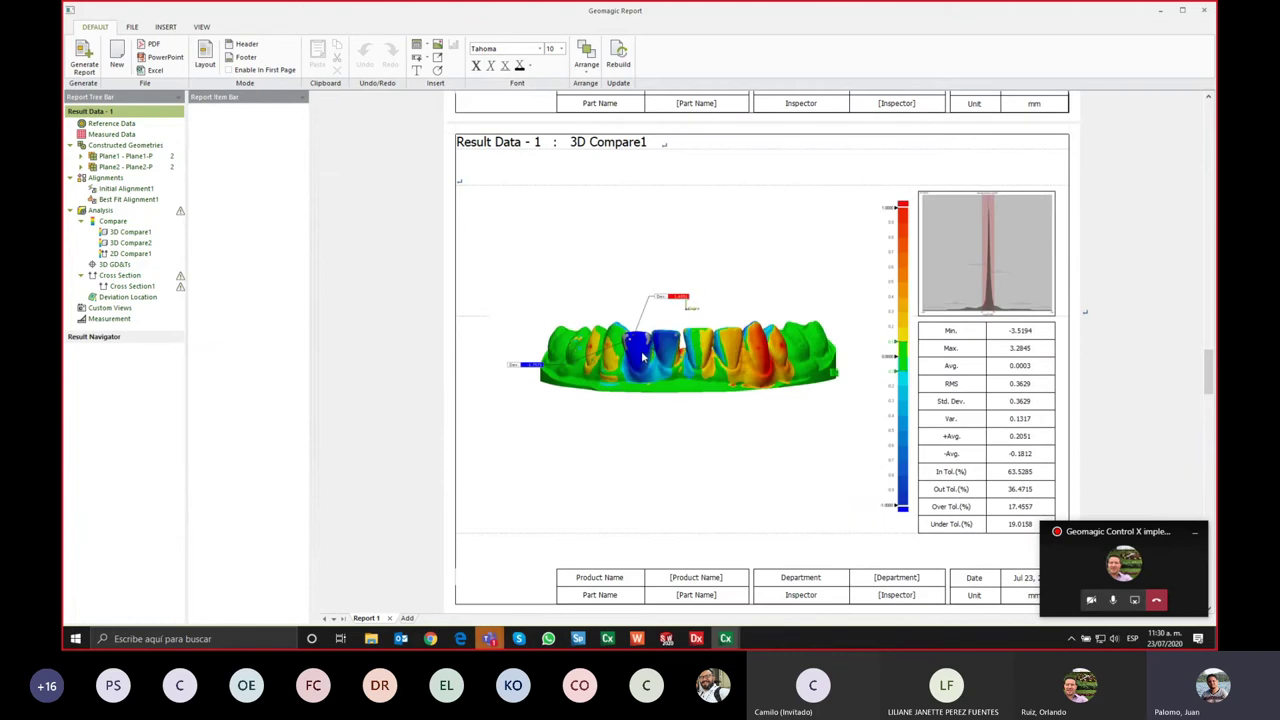
pyautogui.scroll(-5, 645, 357)
pyautogui.scroll(-1, 645, 357)
pyautogui.scroll(-5, 648, 360)
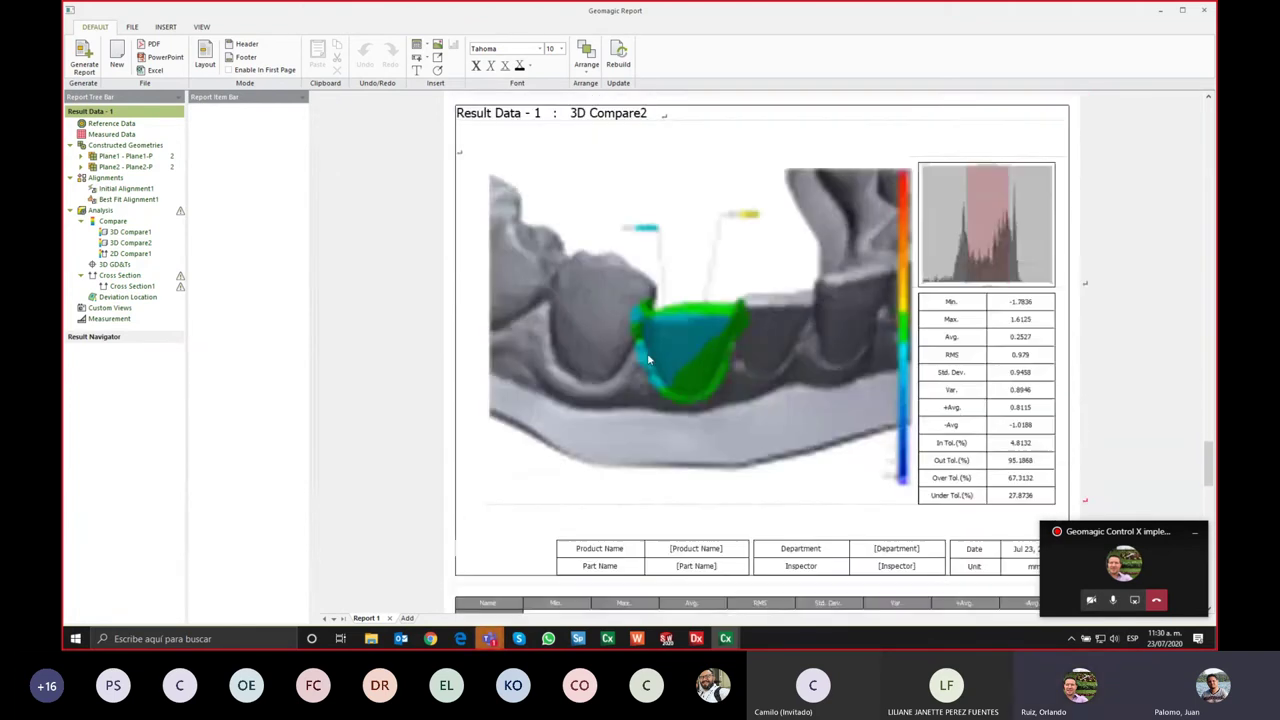
pyautogui.scroll(-5, 648, 360)
pyautogui.scroll(-4, 648, 360)
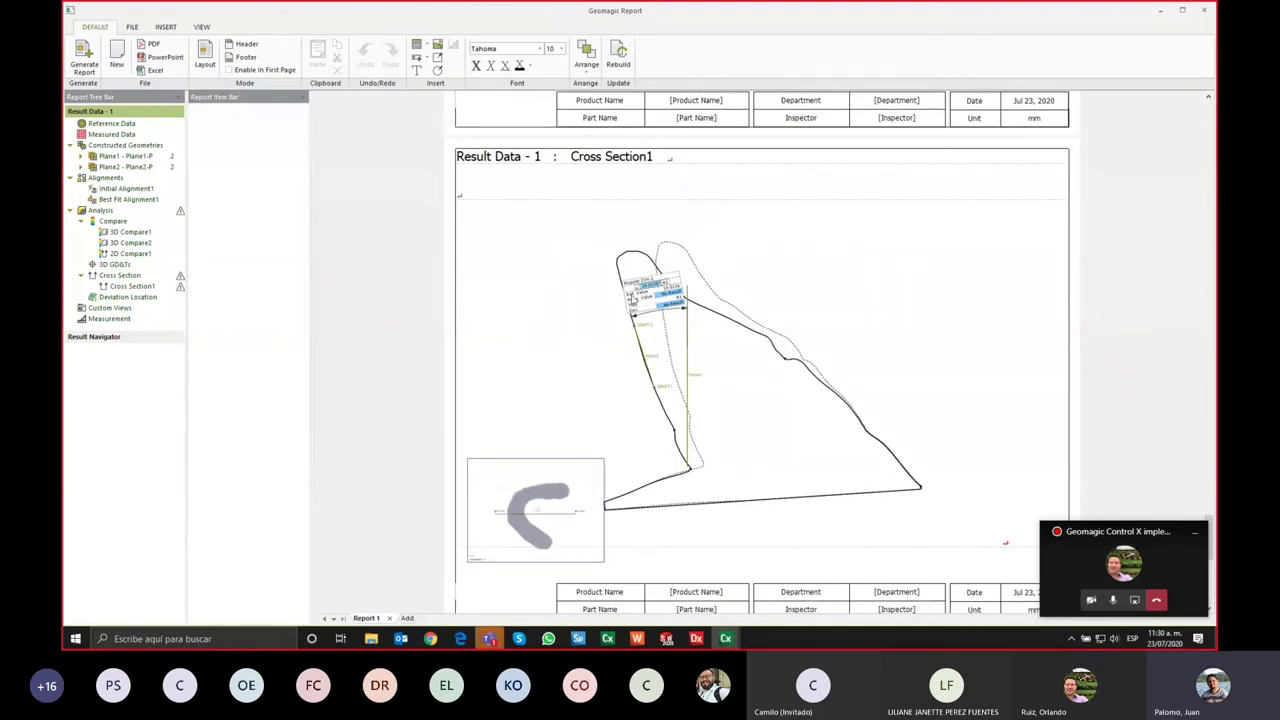
pyautogui.scroll(4, 683, 324)
pyautogui.scroll(1, 682, 327)
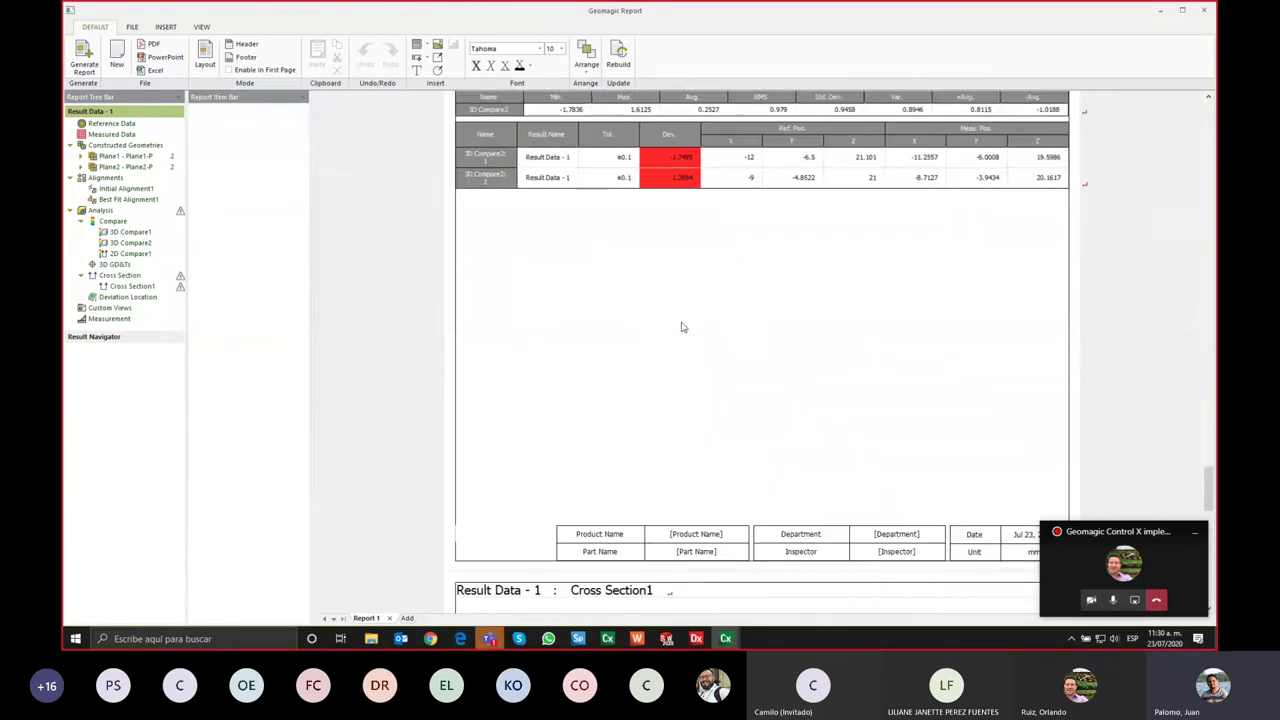
pyautogui.scroll(5, 684, 325)
pyautogui.scroll(3, 690, 335)
pyautogui.scroll(3, 698, 343)
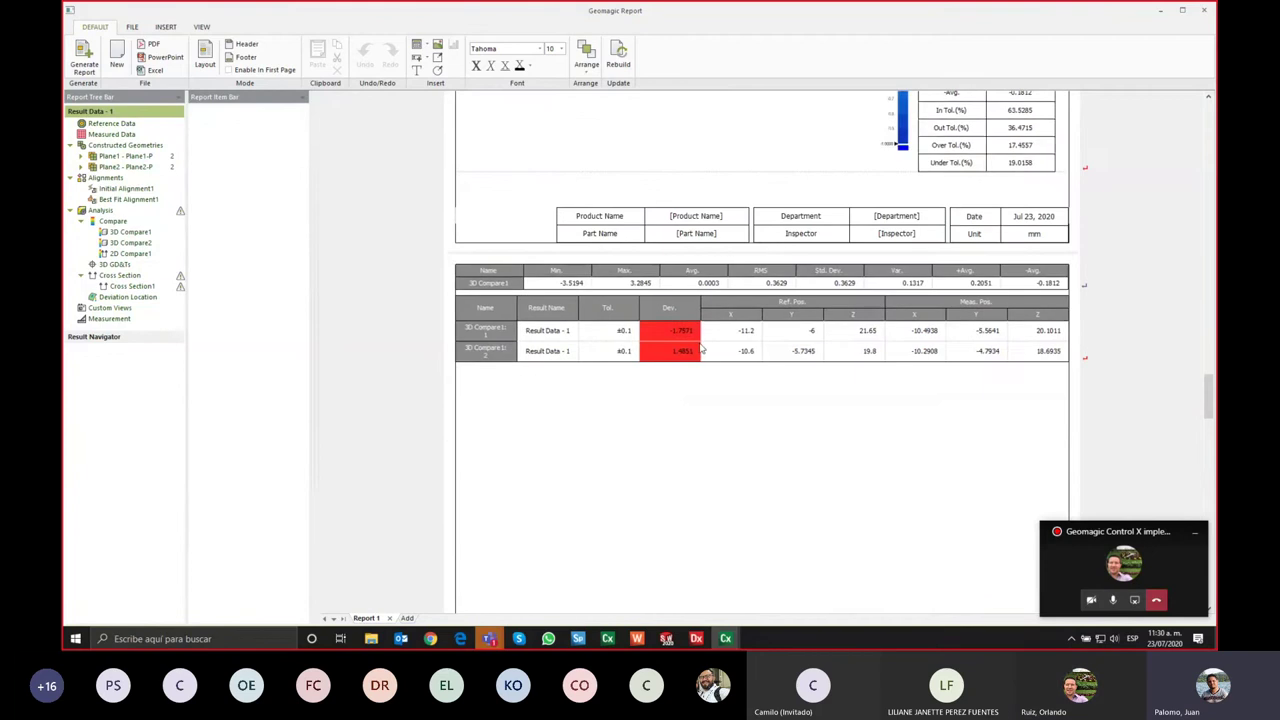
pyautogui.scroll(3, 720, 340)
pyautogui.scroll(3, 742, 320)
pyautogui.scroll(1, 756, 313)
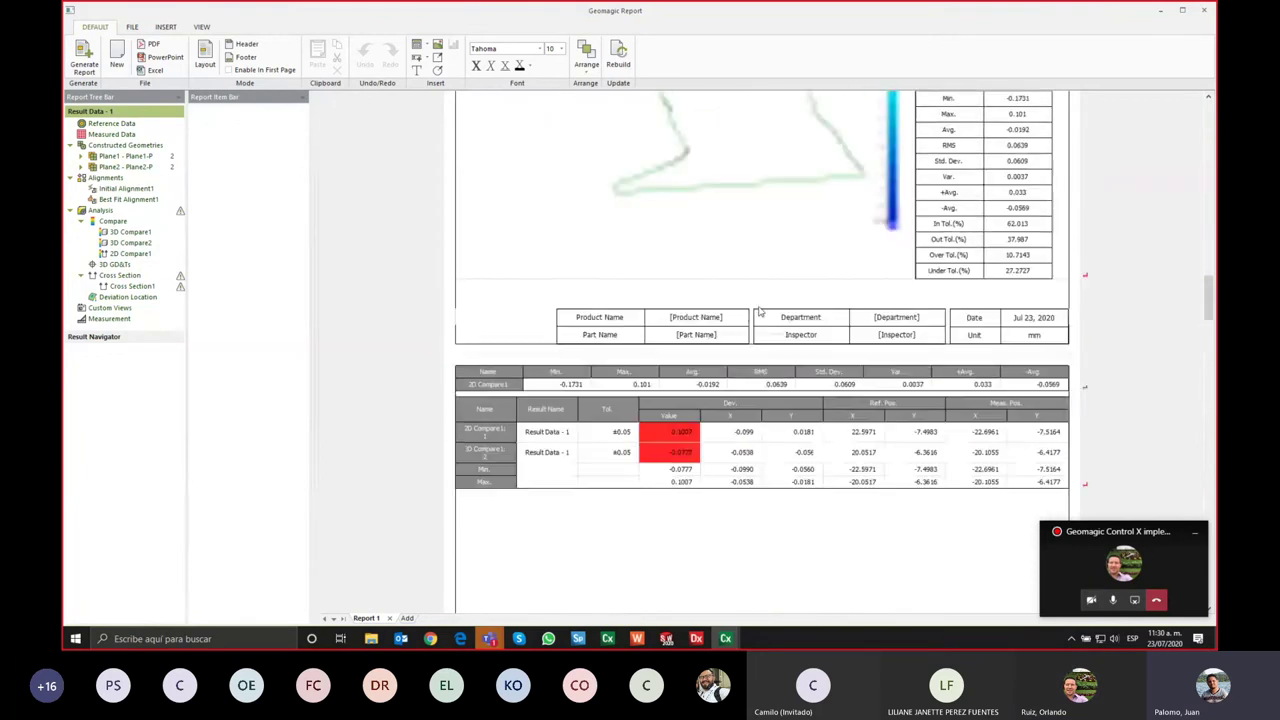
pyautogui.scroll(6, 758, 312)
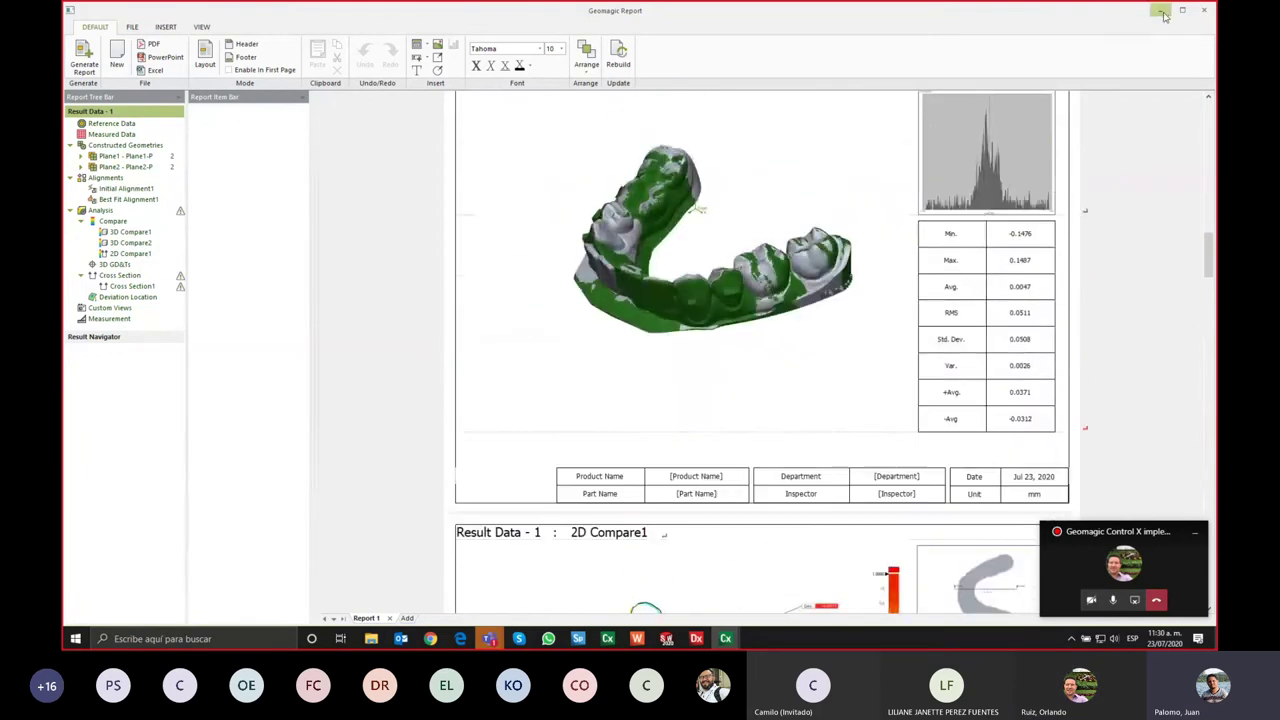
# Step: Minimize the report, adjust the view of the Subsetup13 colour map, and open the File menu
pyautogui.click(1163, 12)
pyautogui.moveTo(720, 360)
pyautogui.mouseDown(button='right')
pyautogui.moveTo(785, 399)
pyautogui.moveTo(777, 375)
pyautogui.mouseUp(button='right')
pyautogui.scroll(-3, 785, 399)
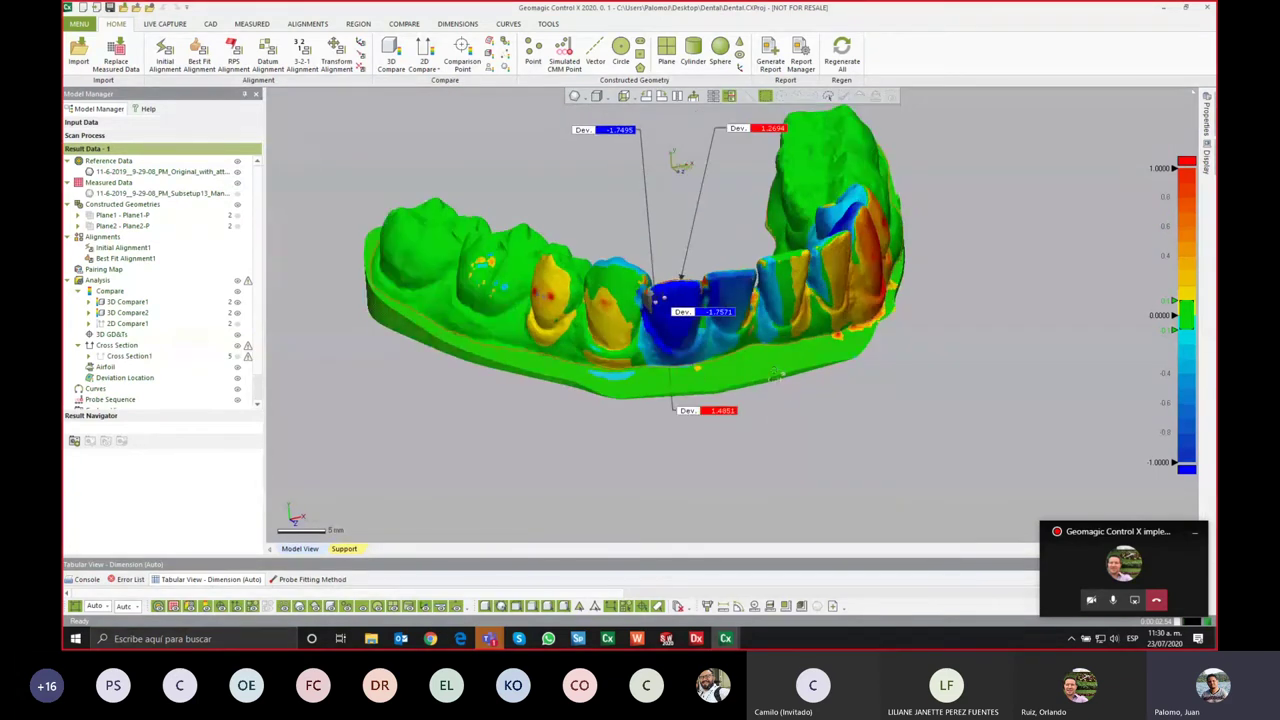
pyautogui.moveTo(775, 374); pyautogui.dragTo(813, 388, button='middle')
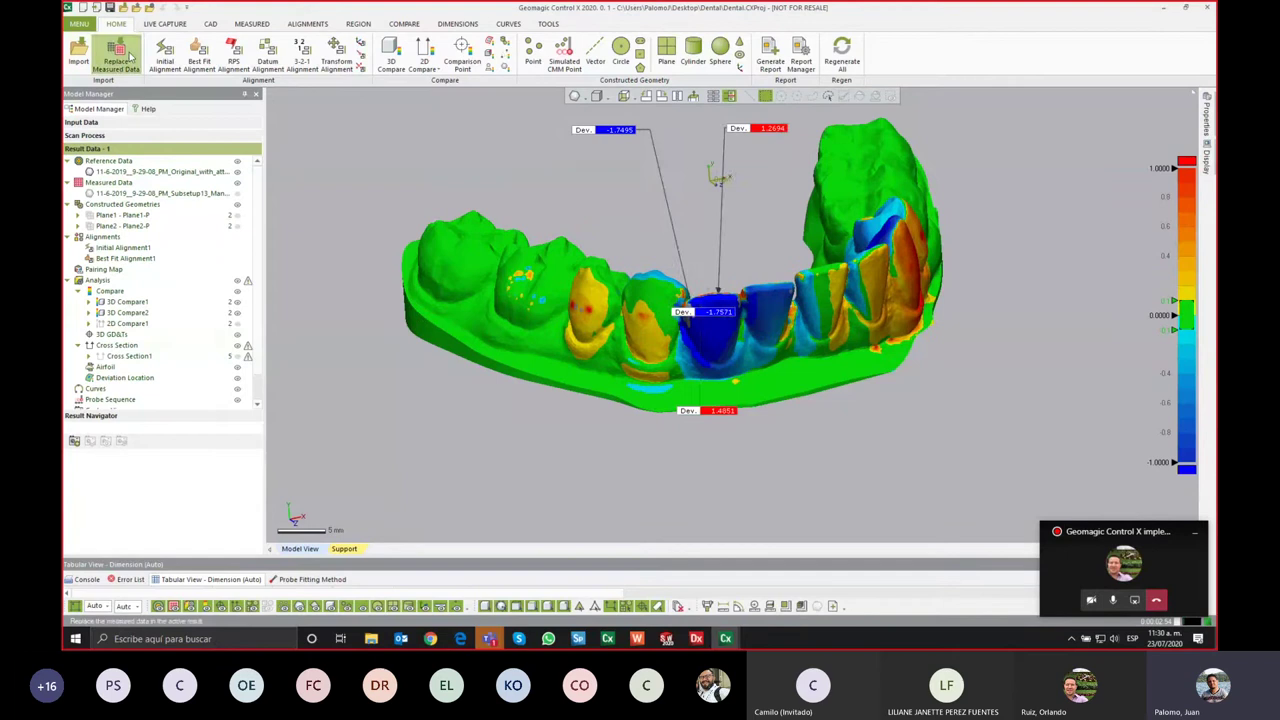
pyautogui.click(80, 24)
pyautogui.moveTo(88, 39)
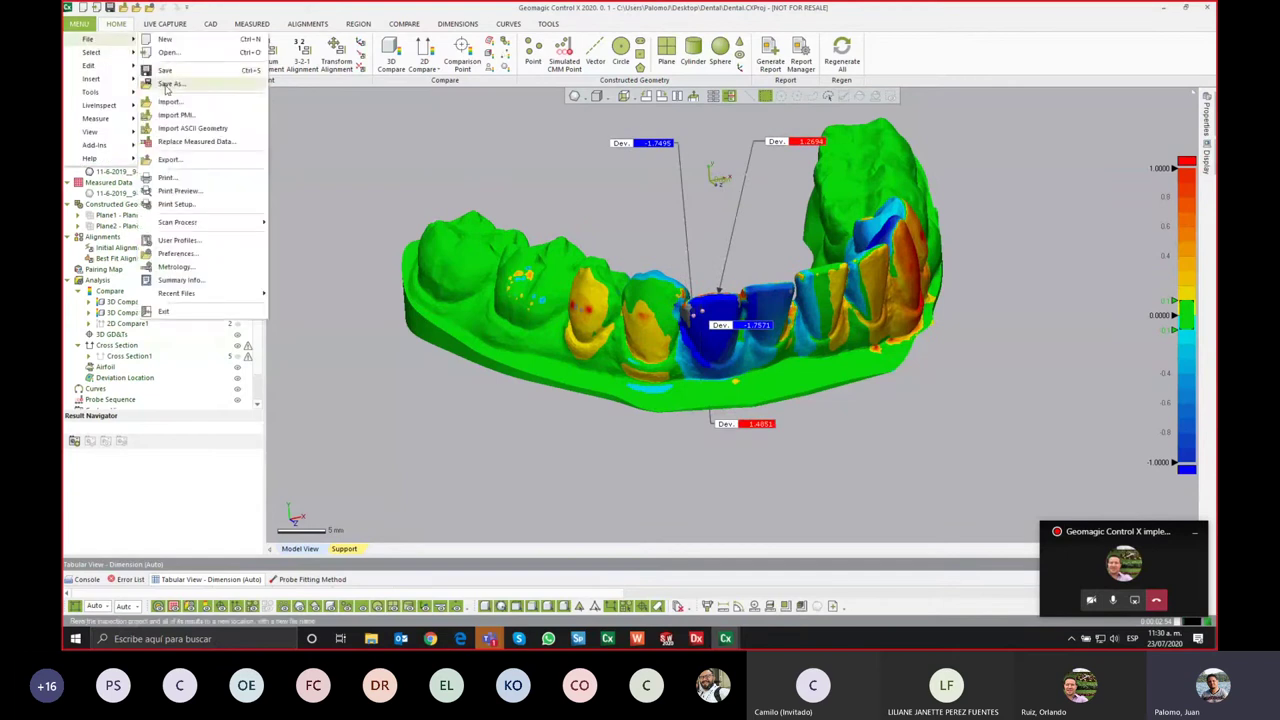
# Step: Save the project as 'Reporte final' in the Dental folder
pyautogui.click(166, 86)
pyautogui.write('R')
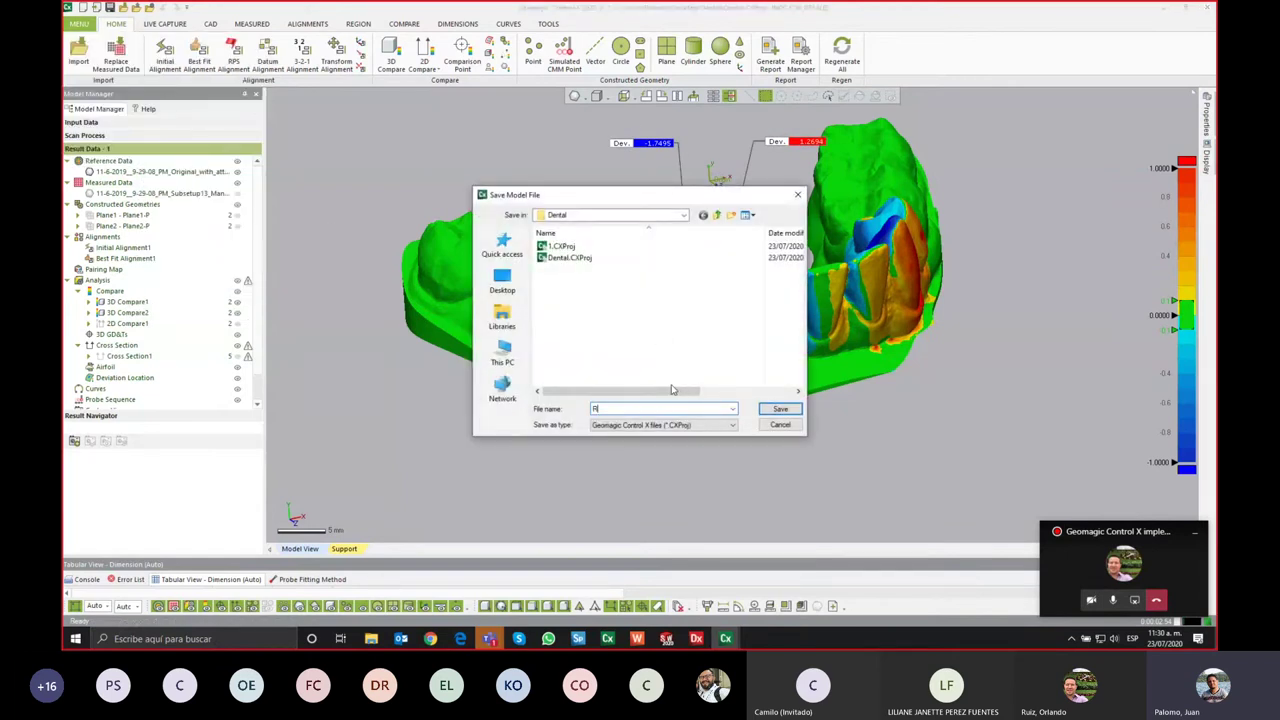
pyautogui.write('eporte final')
pyautogui.click(782, 410)
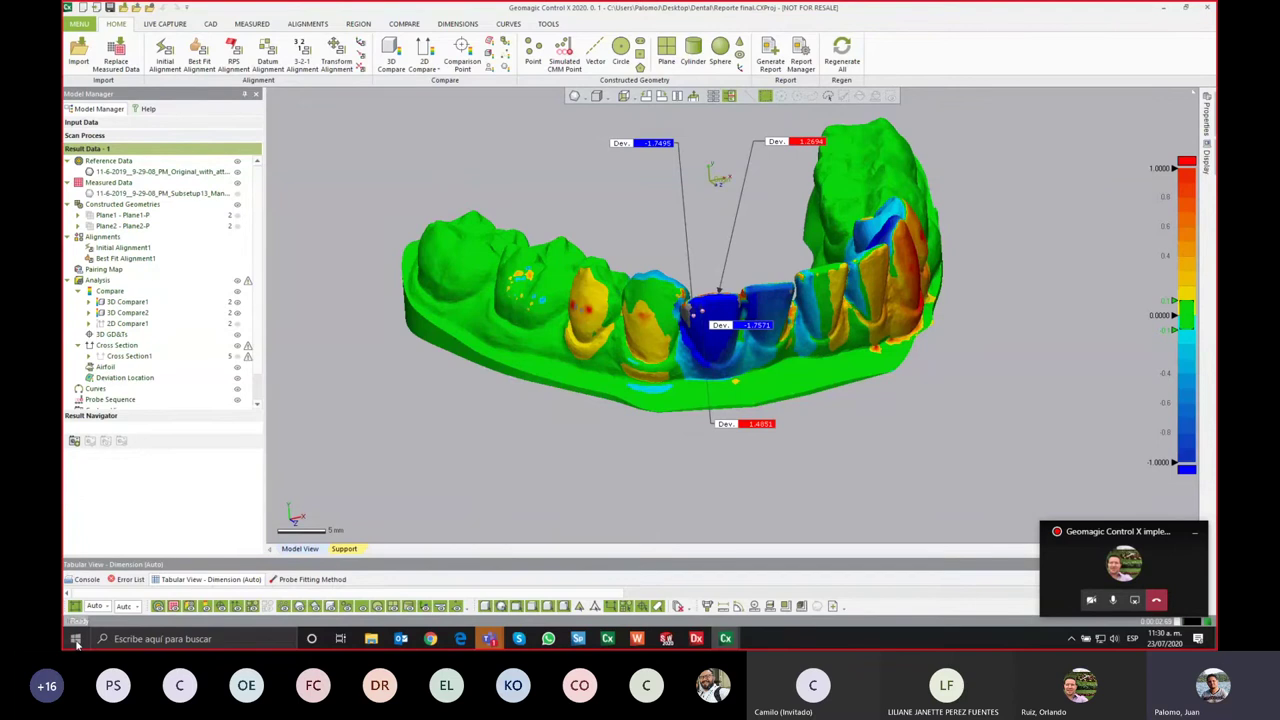
pyautogui.click(75, 639)
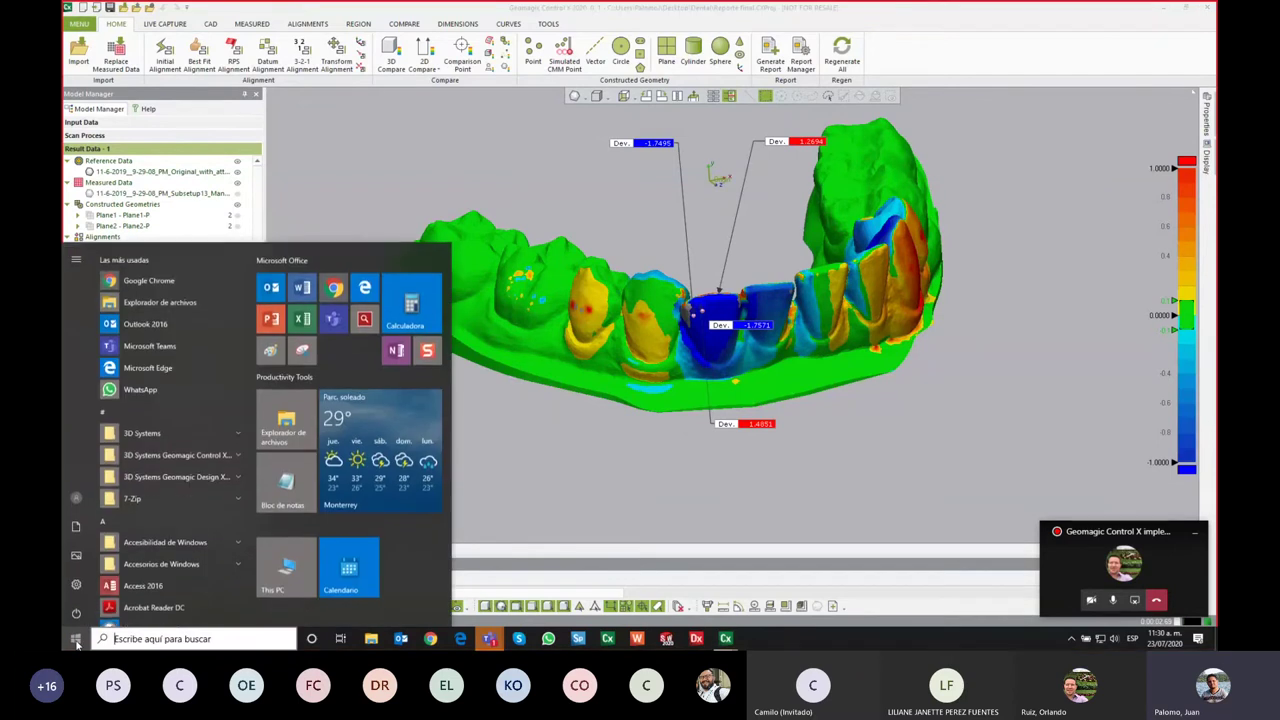
# Step: Launch Geomagic Control X Viewer 2020.0 from the 3D Systems Geomagic Control X Start menu folder
pyautogui.click(203, 455)
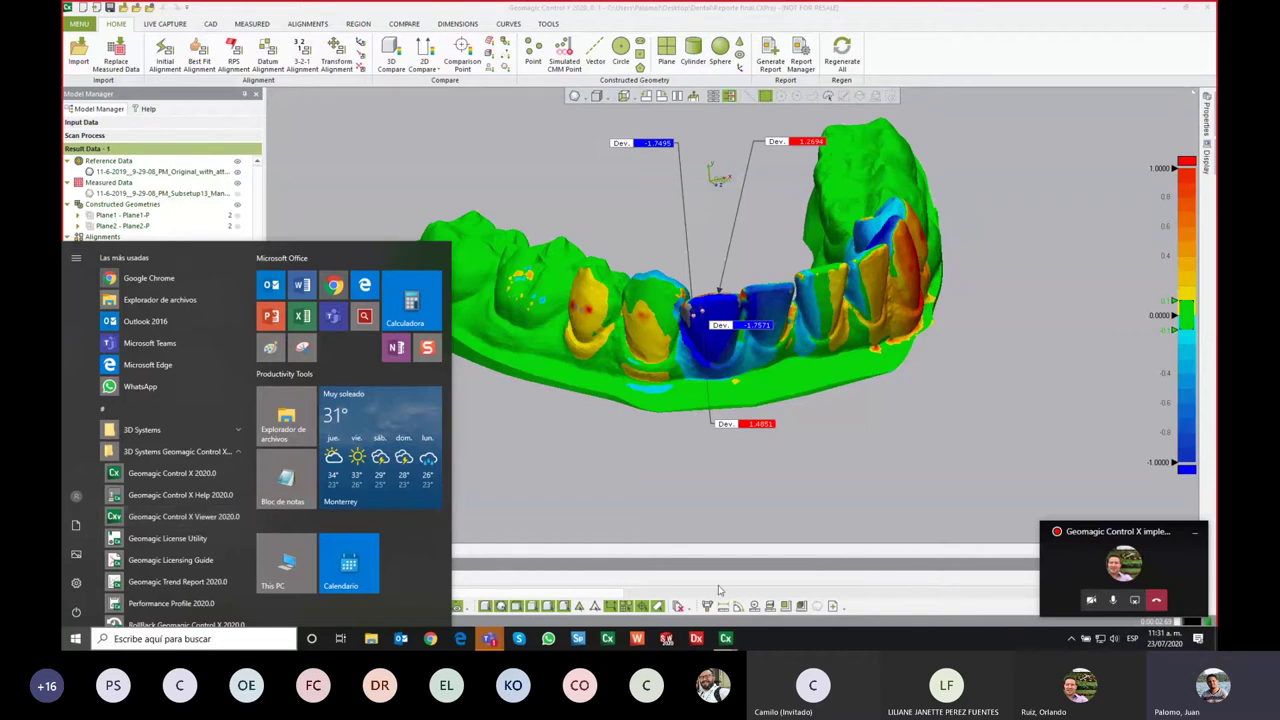
pyautogui.moveTo(725, 638)
pyautogui.click(691, 605)
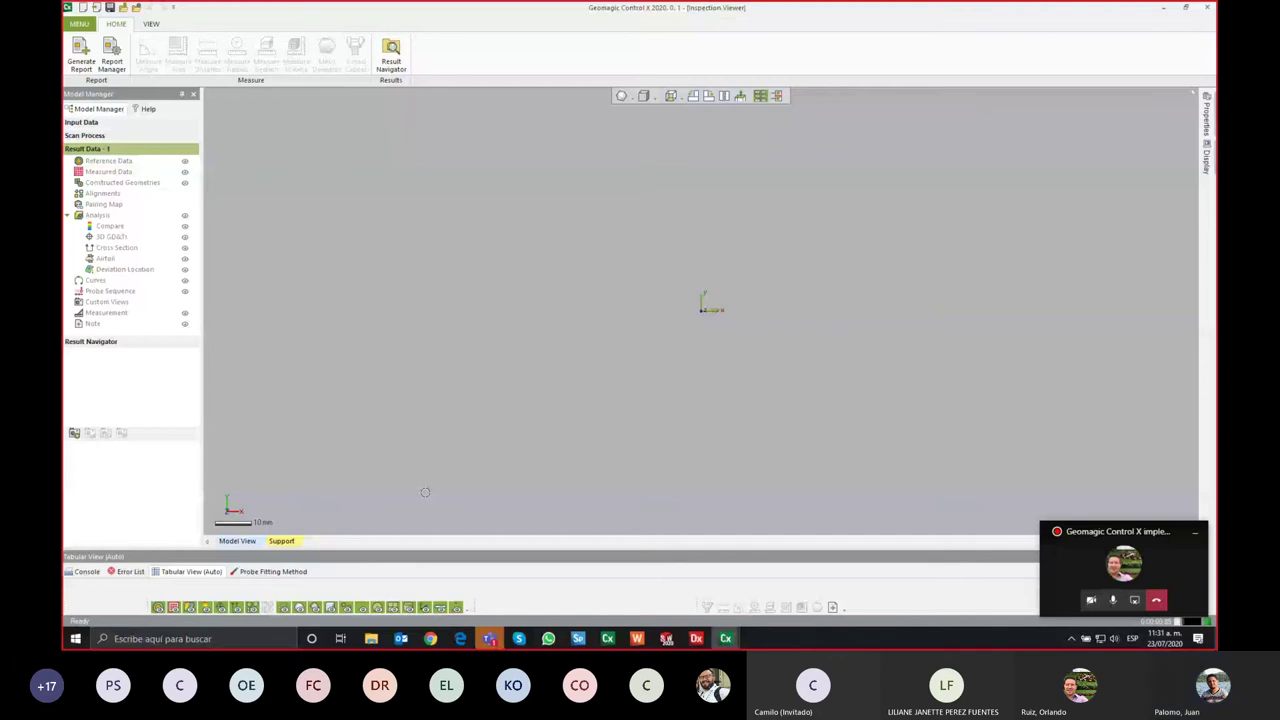
# Step: Open the Reporte final.CXProj project in the viewer to display its deviation colour map
pyautogui.hotkey('alt', 'Tab')
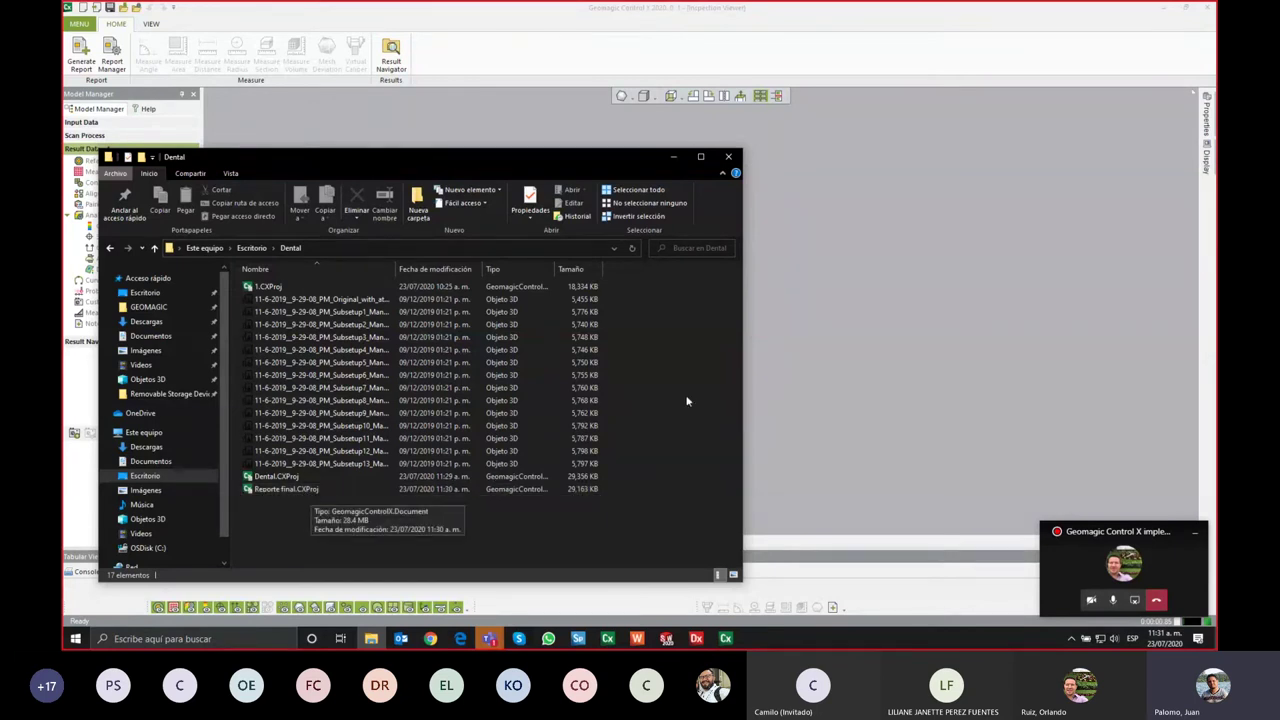
pyautogui.hotkey('alt', 'F4')
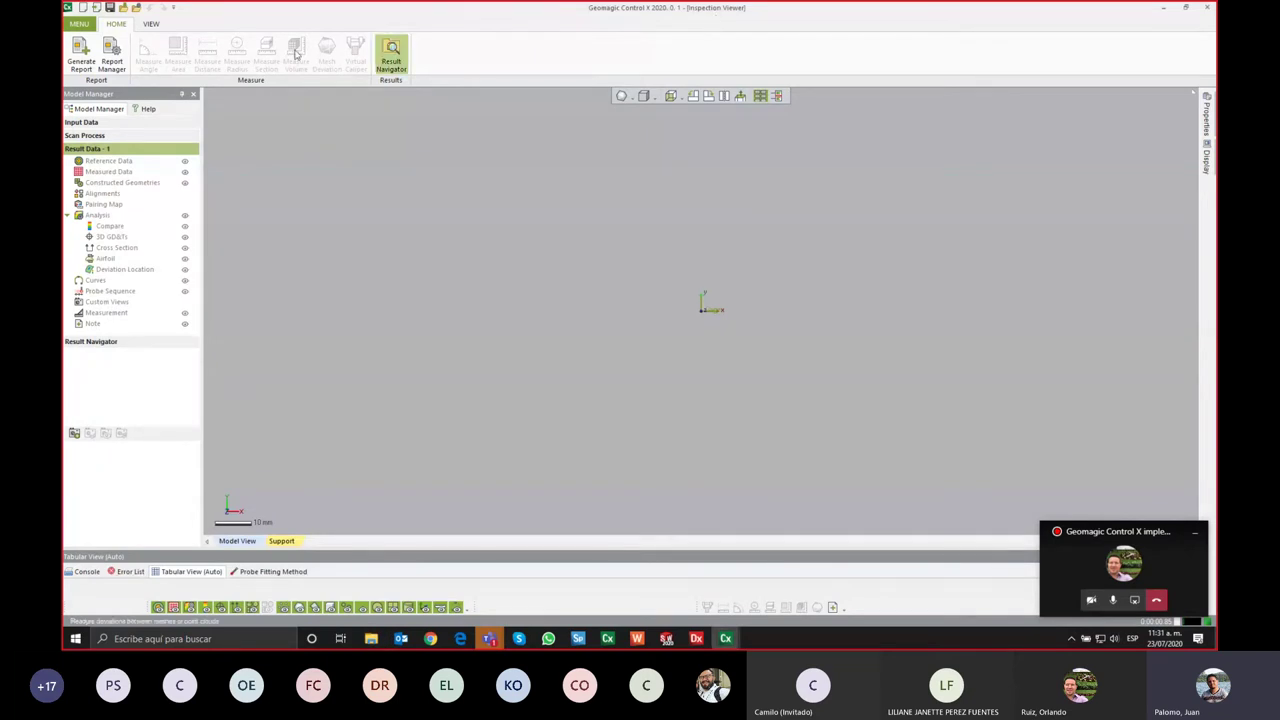
pyautogui.click(96, 8)
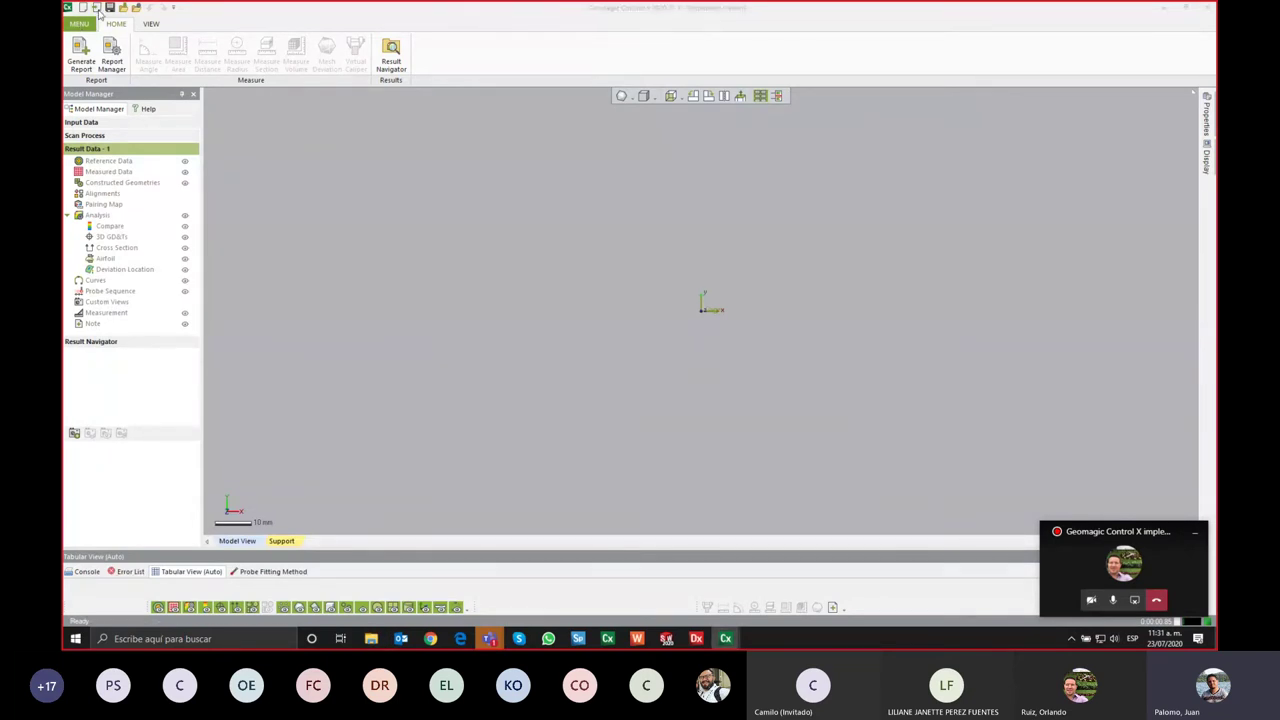
pyautogui.click(575, 270)
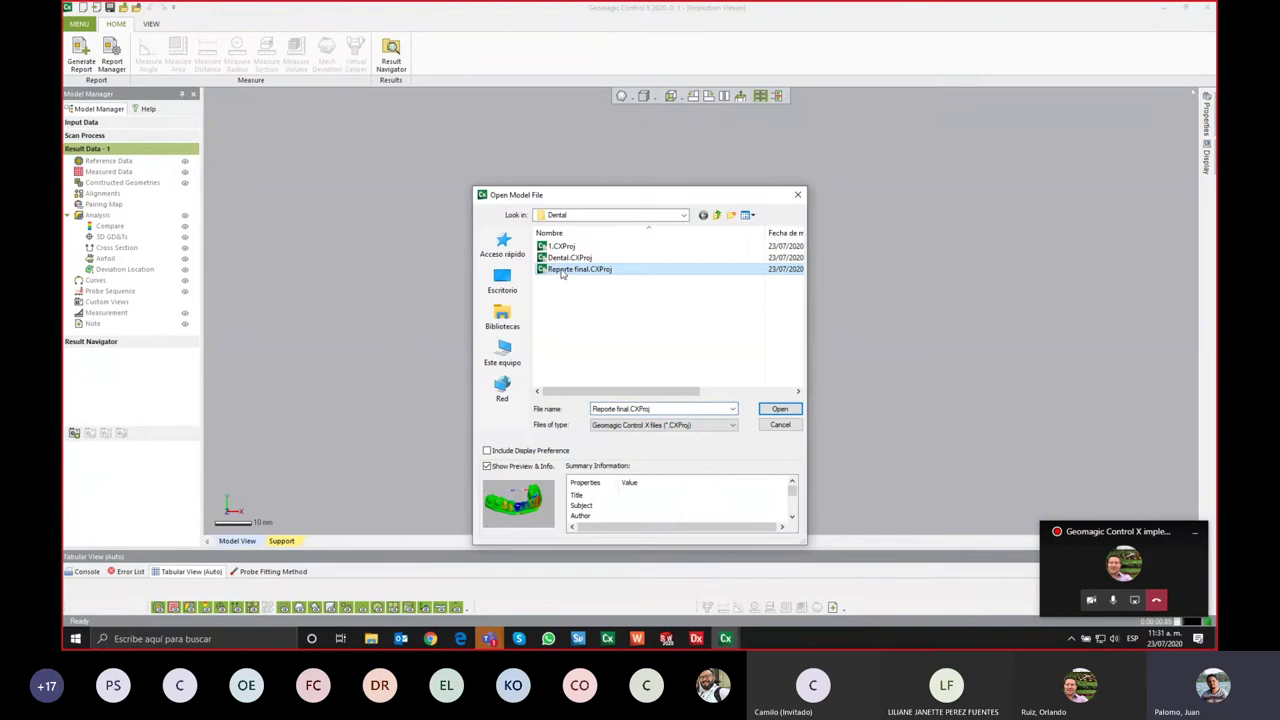
pyautogui.click(780, 410)
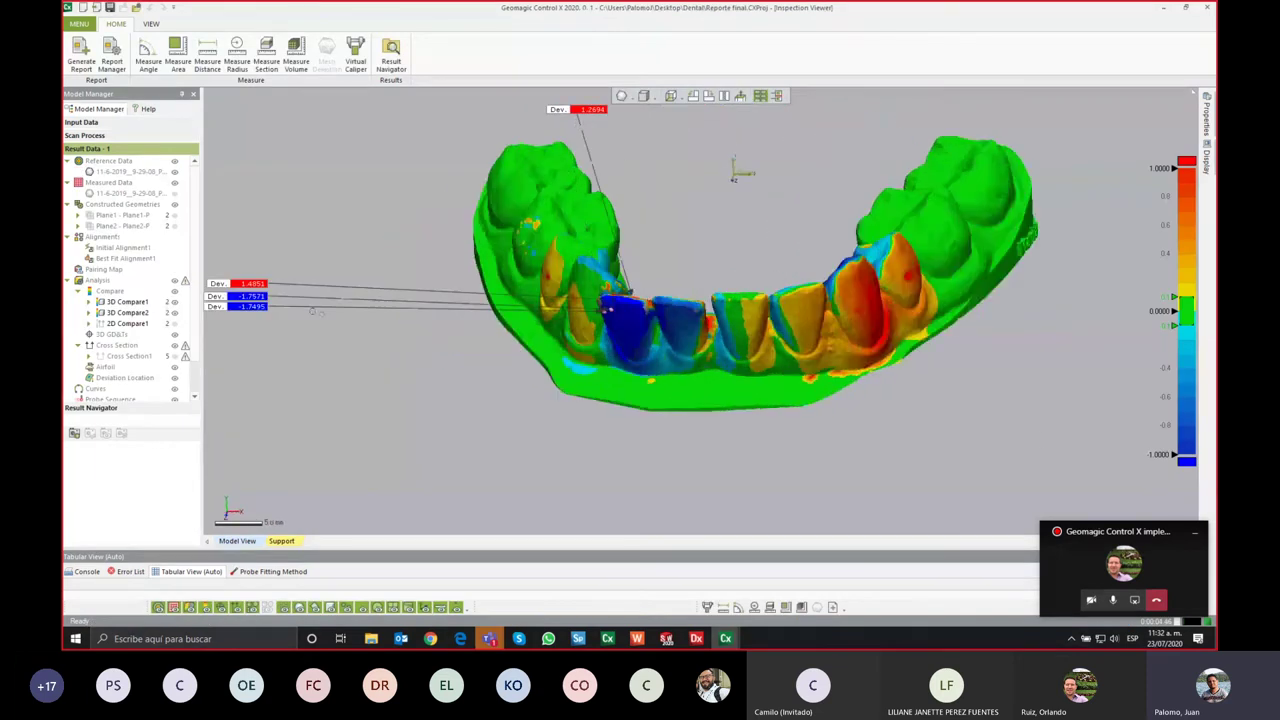
# Step: Hide the comparison results' deviation colour map and Dev. labels
pyautogui.click(175, 323)
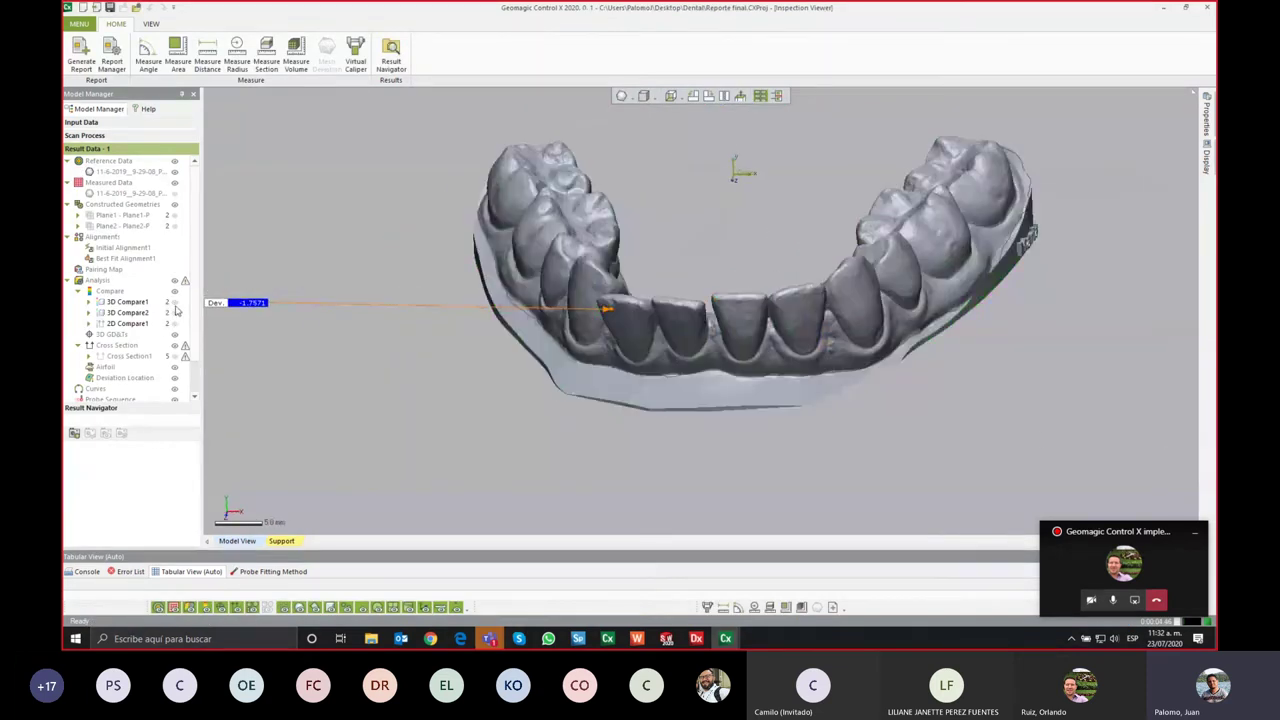
pyautogui.click(175, 312)
pyautogui.click(175, 312)
pyautogui.click(175, 312)
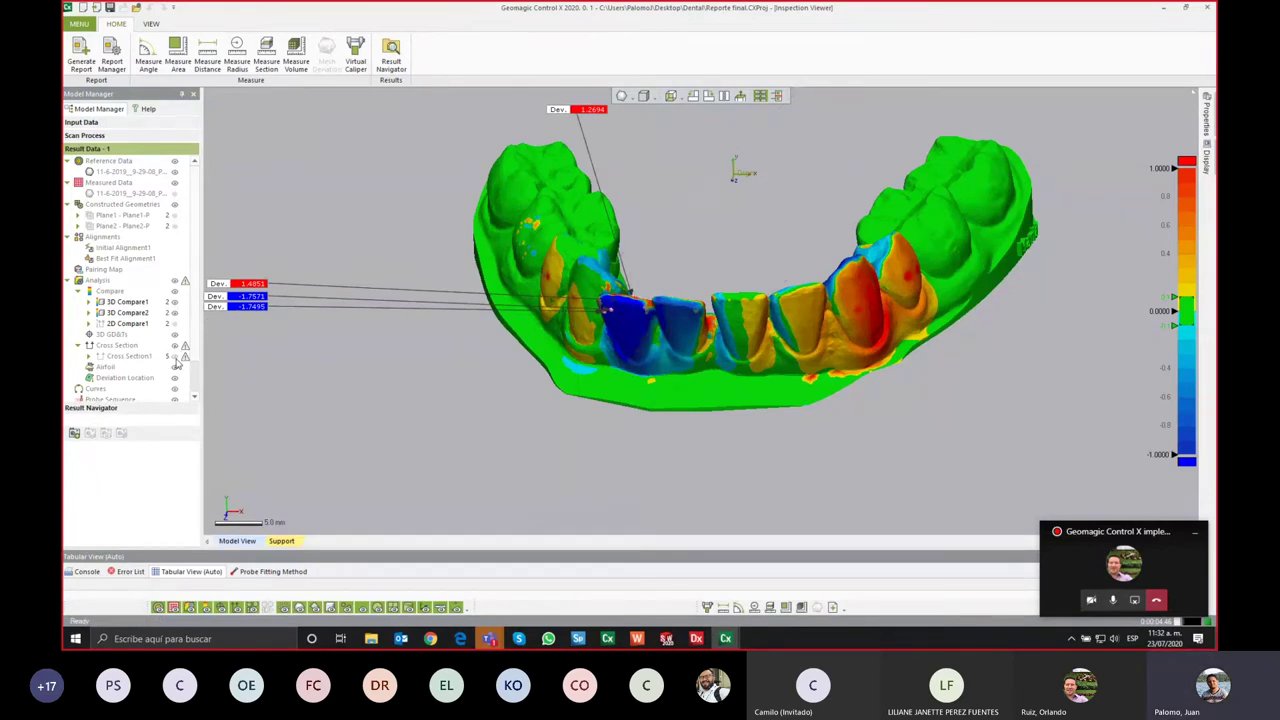
pyautogui.click(175, 302)
pyautogui.click(174, 306)
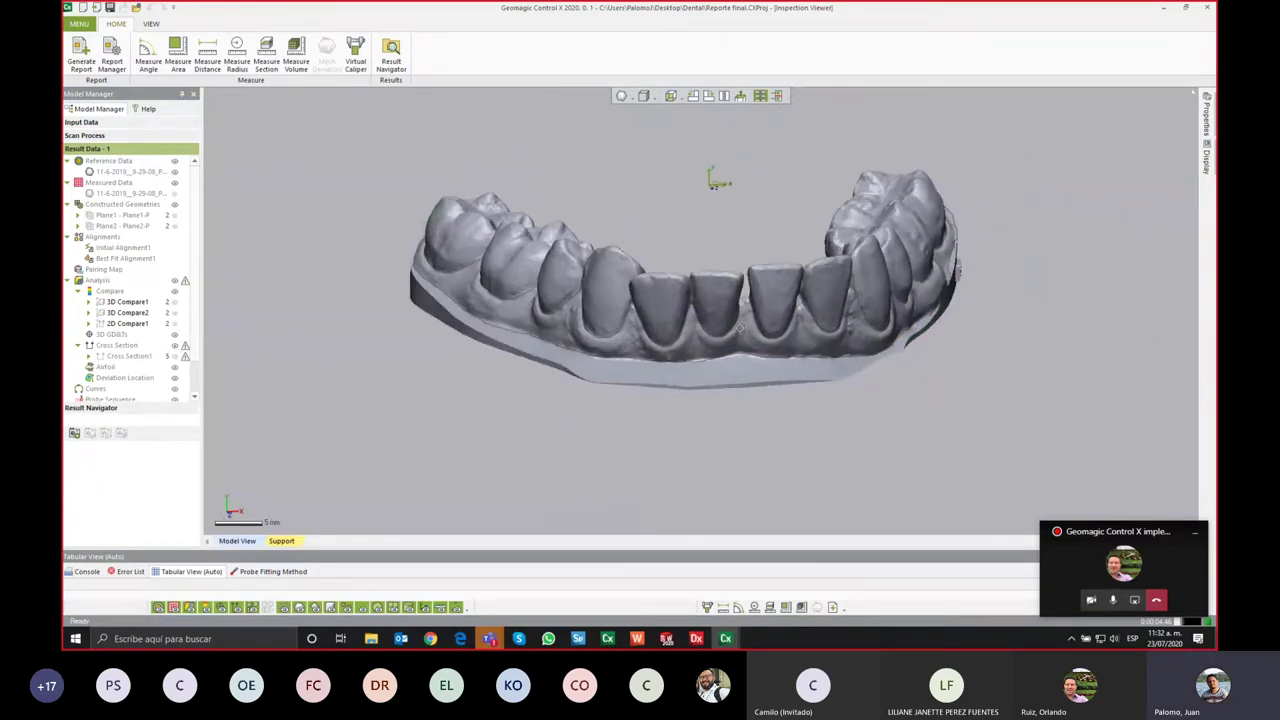
# Step: Show only the measured scan in green and start a Virtual Caliper measurement
pyautogui.click(175, 173)
pyautogui.click(175, 194)
pyautogui.moveTo(765, 370); pyautogui.dragTo(766, 357, button='right')
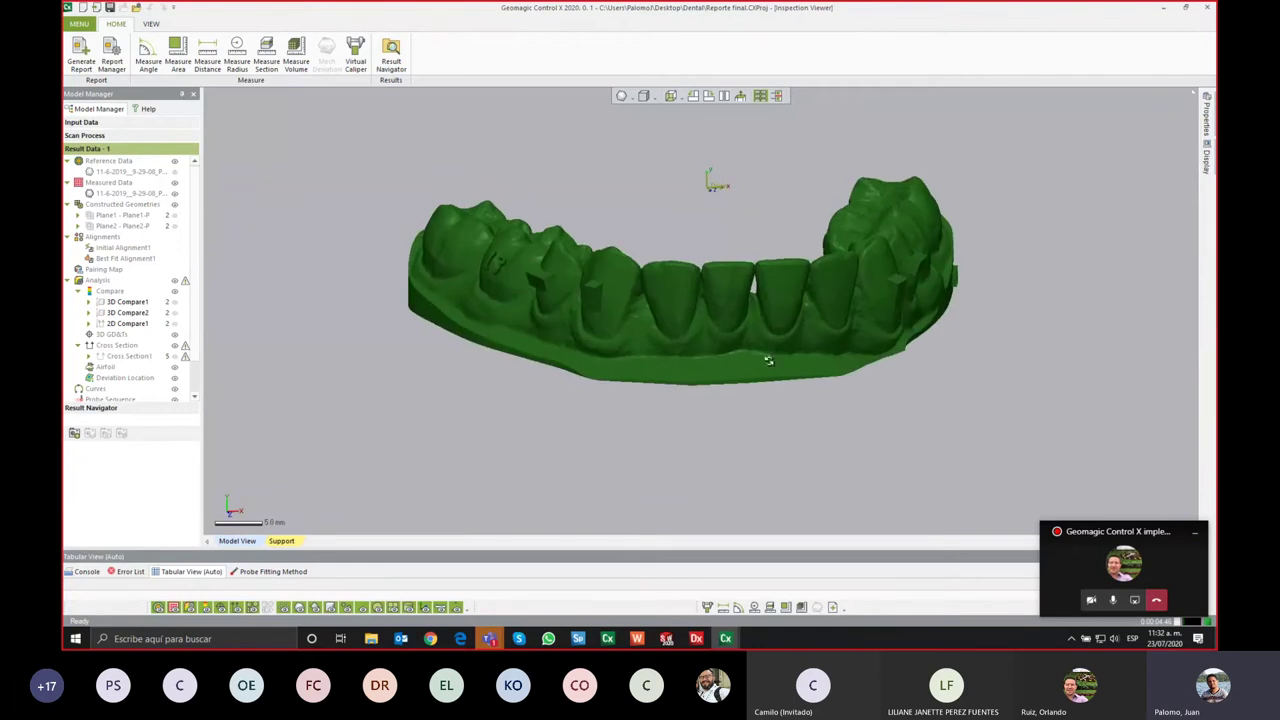
pyautogui.click(357, 68)
pyautogui.scroll(2, 782, 245)
# Step: Place depth calipers Caliper1 and Caliper2 on two neighbouring front teeth and confirm them
pyautogui.moveTo(782, 245); pyautogui.dragTo(725, 260, button='right')
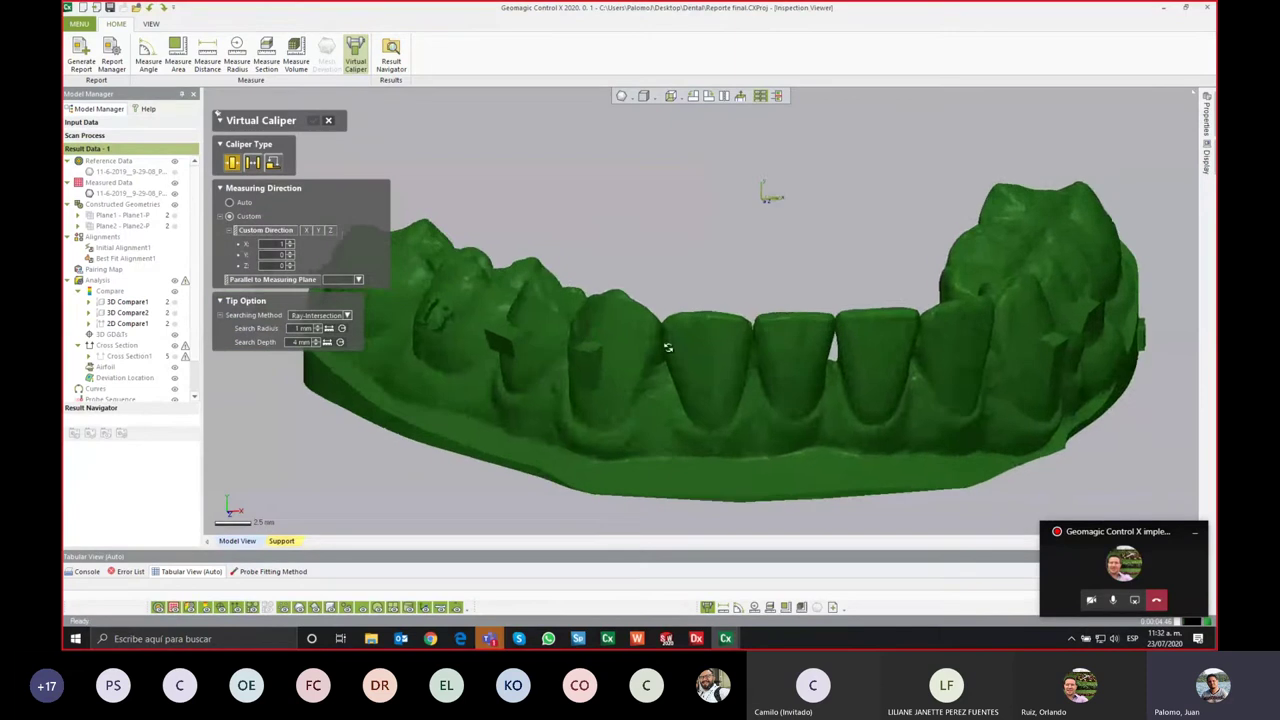
pyautogui.click(272, 165)
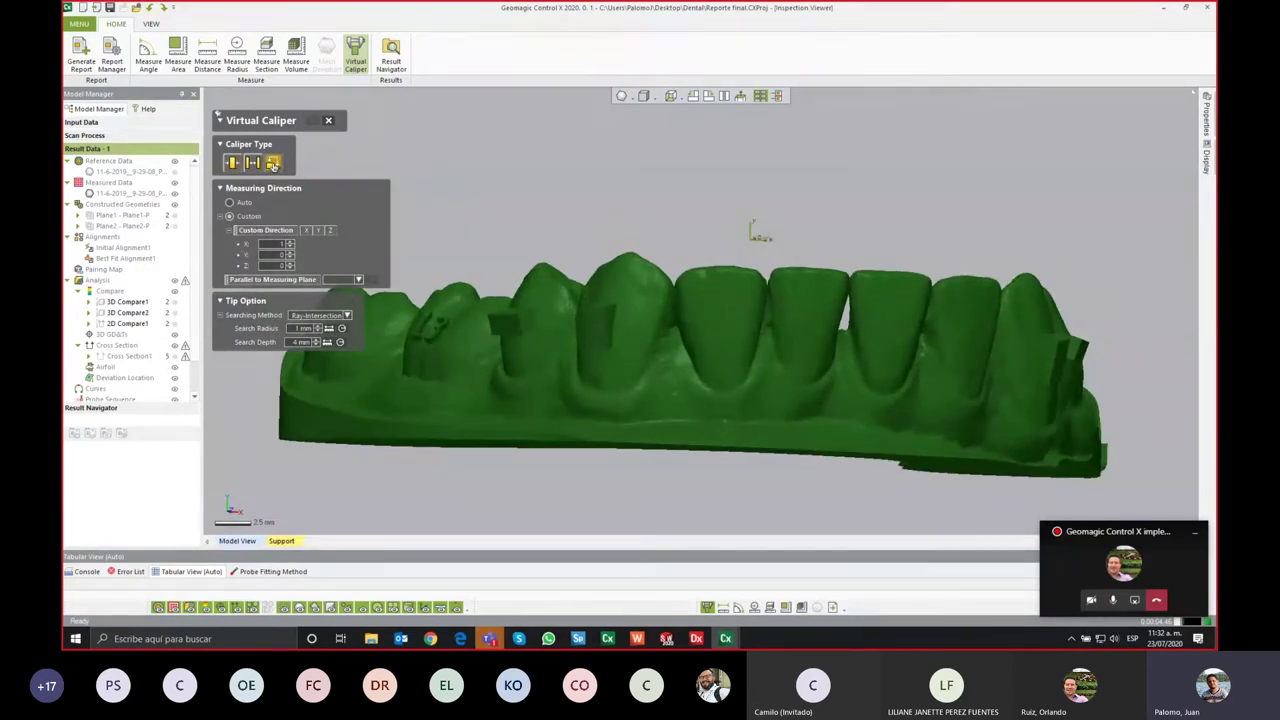
pyautogui.moveTo(705, 227); pyautogui.dragTo(706, 247, button='right')
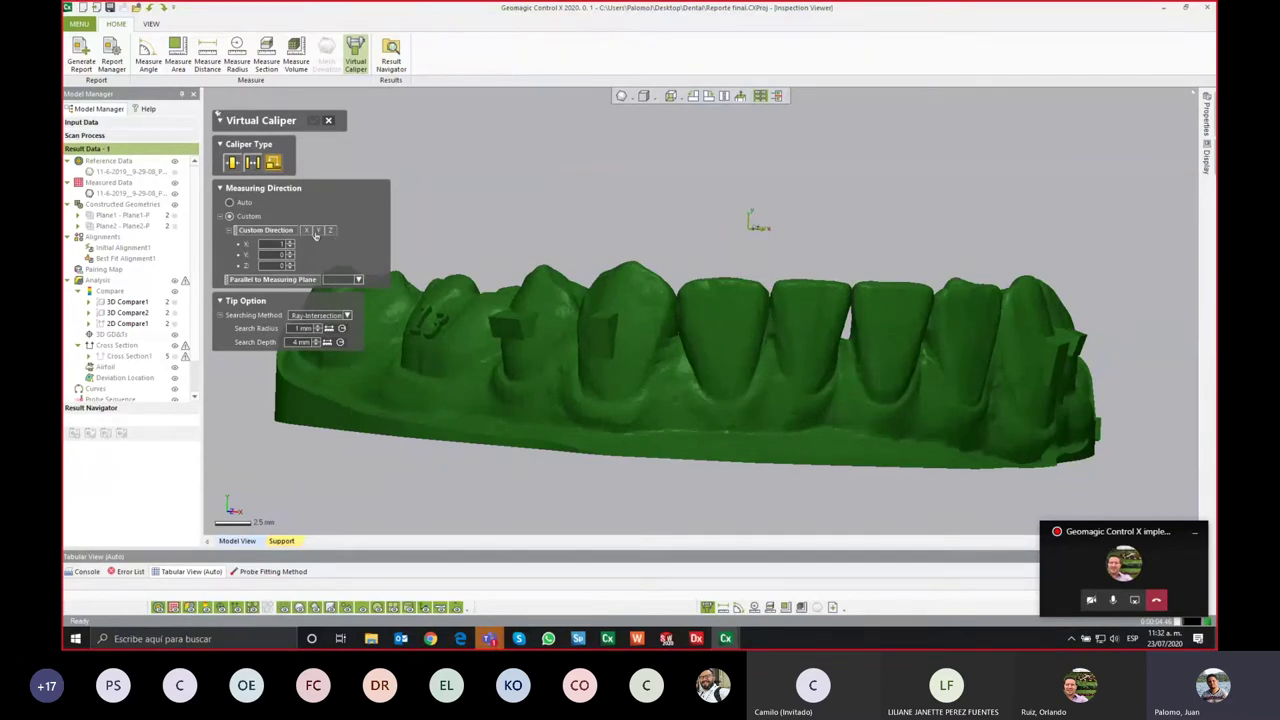
pyautogui.moveTo(410, 261)
pyautogui.mouseDown(button='right')
pyautogui.moveTo(900, 370)
pyautogui.moveTo(717, 367)
pyautogui.mouseUp(button='right')
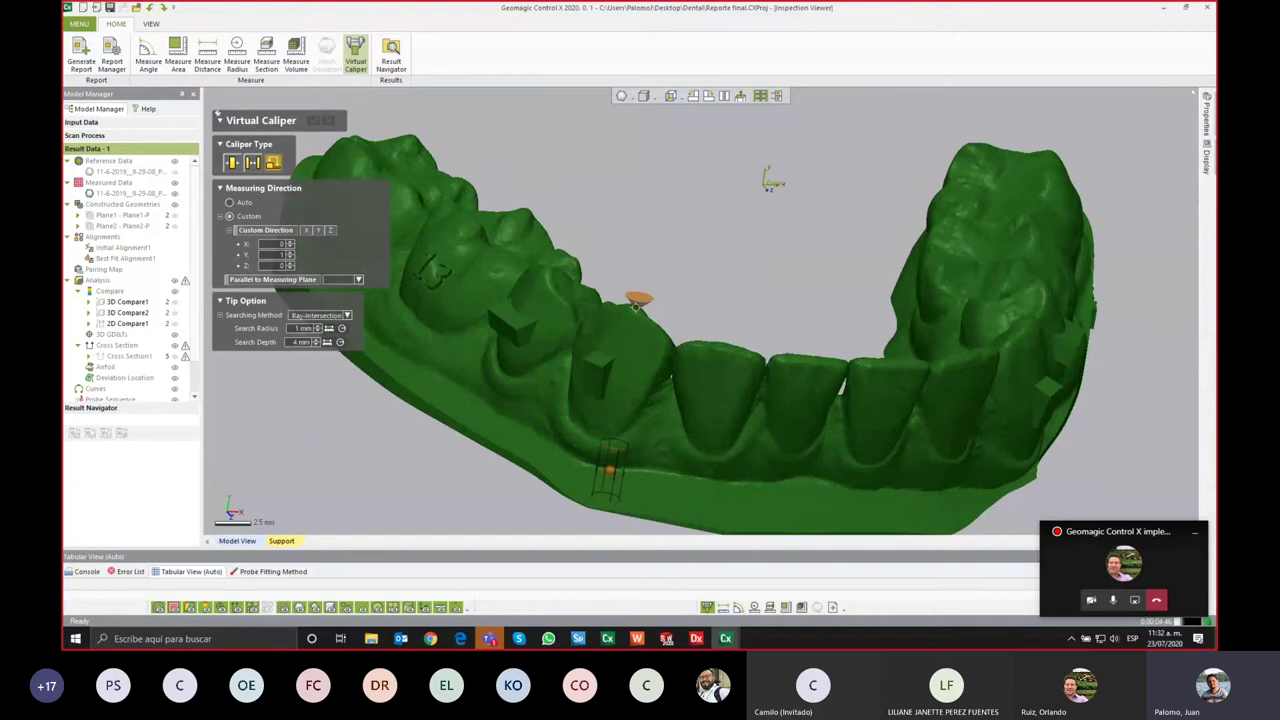
pyautogui.click(798, 348)
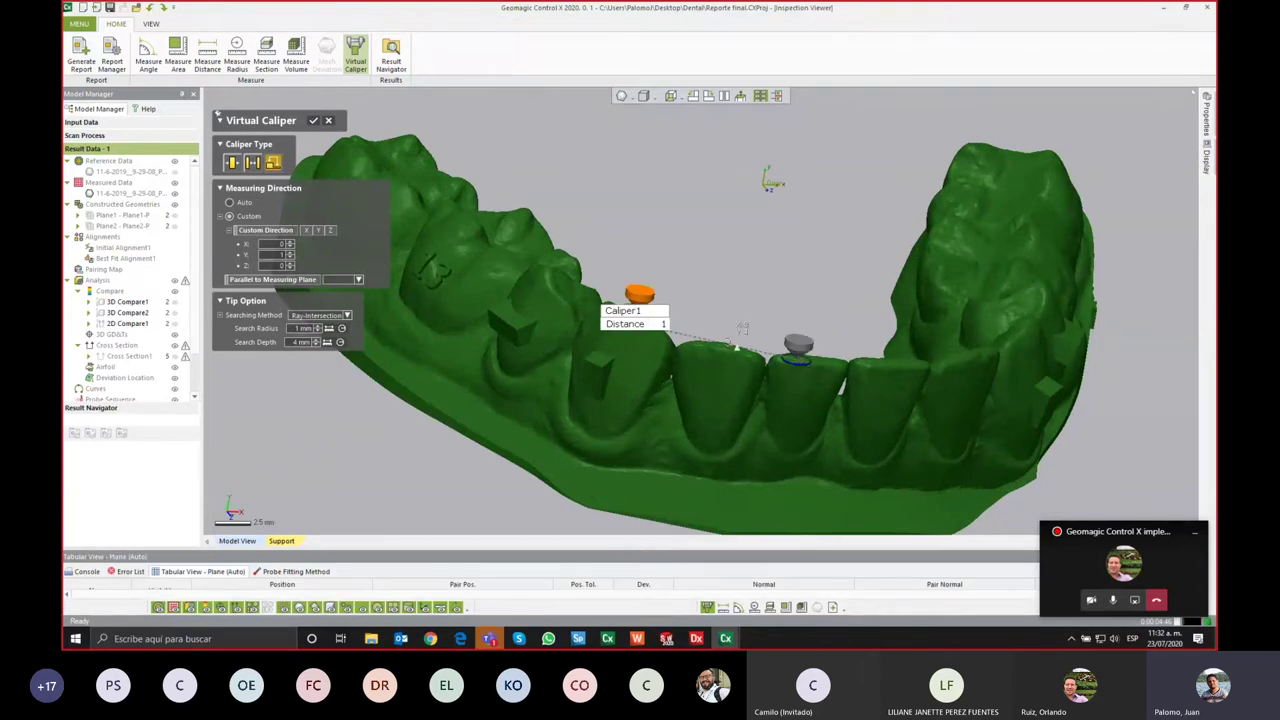
pyautogui.moveTo(950, 352); pyautogui.dragTo(800, 310, button='right')
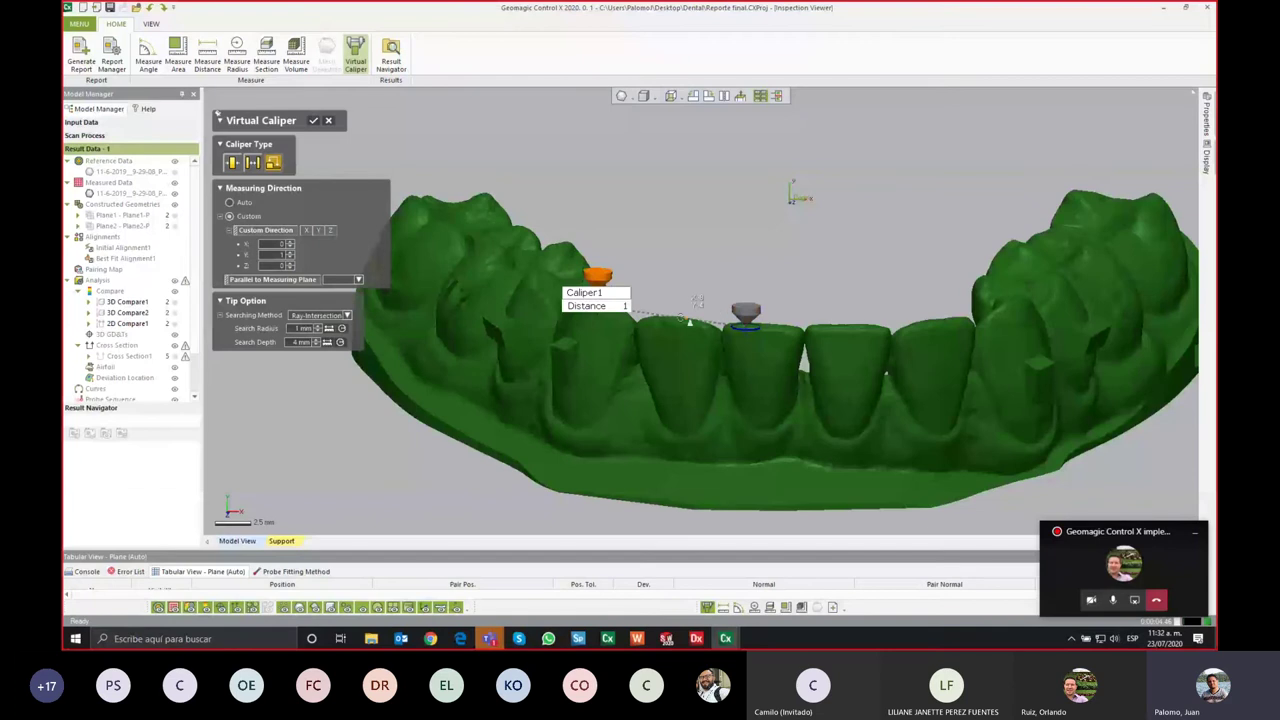
pyautogui.click(925, 330)
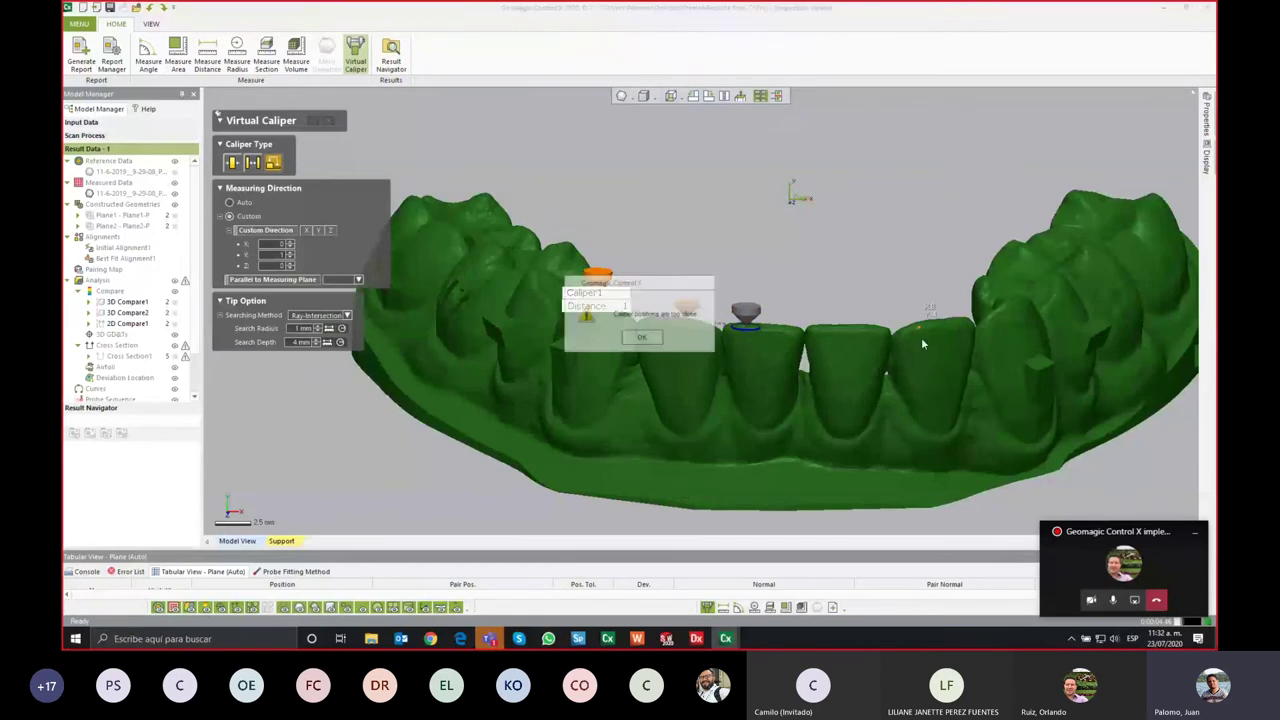
pyautogui.click(643, 338)
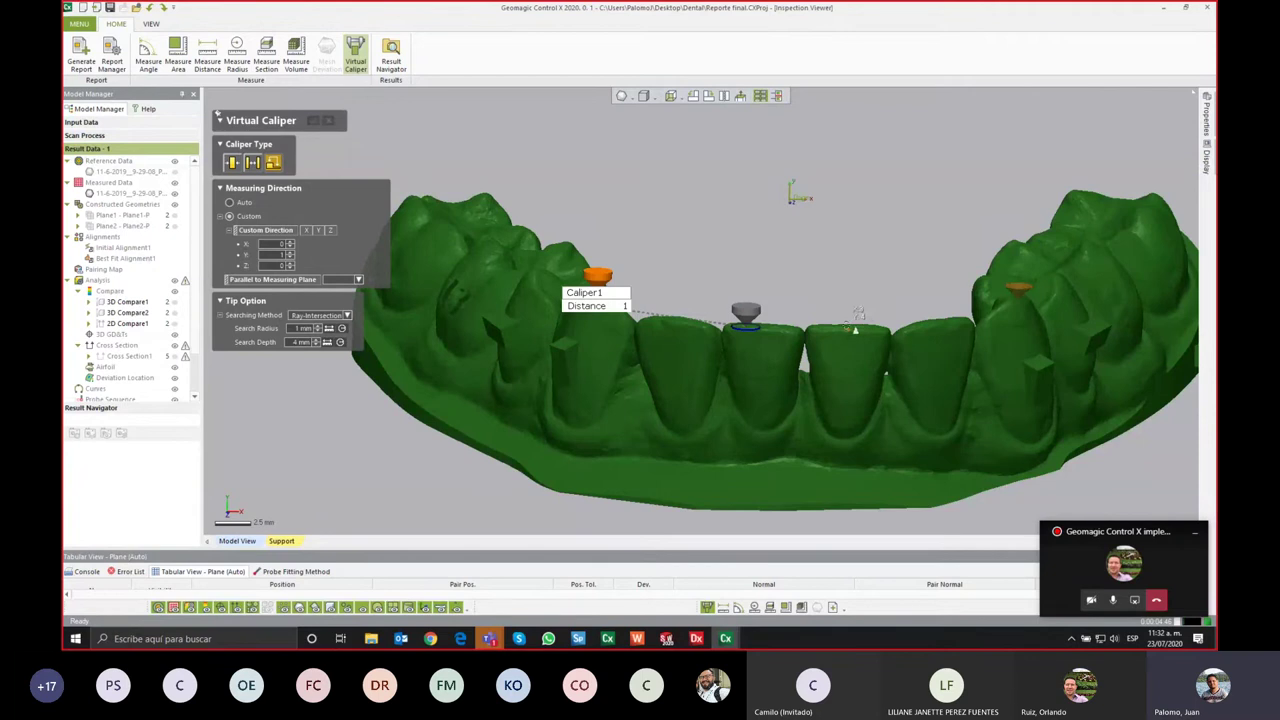
pyautogui.click(850, 326)
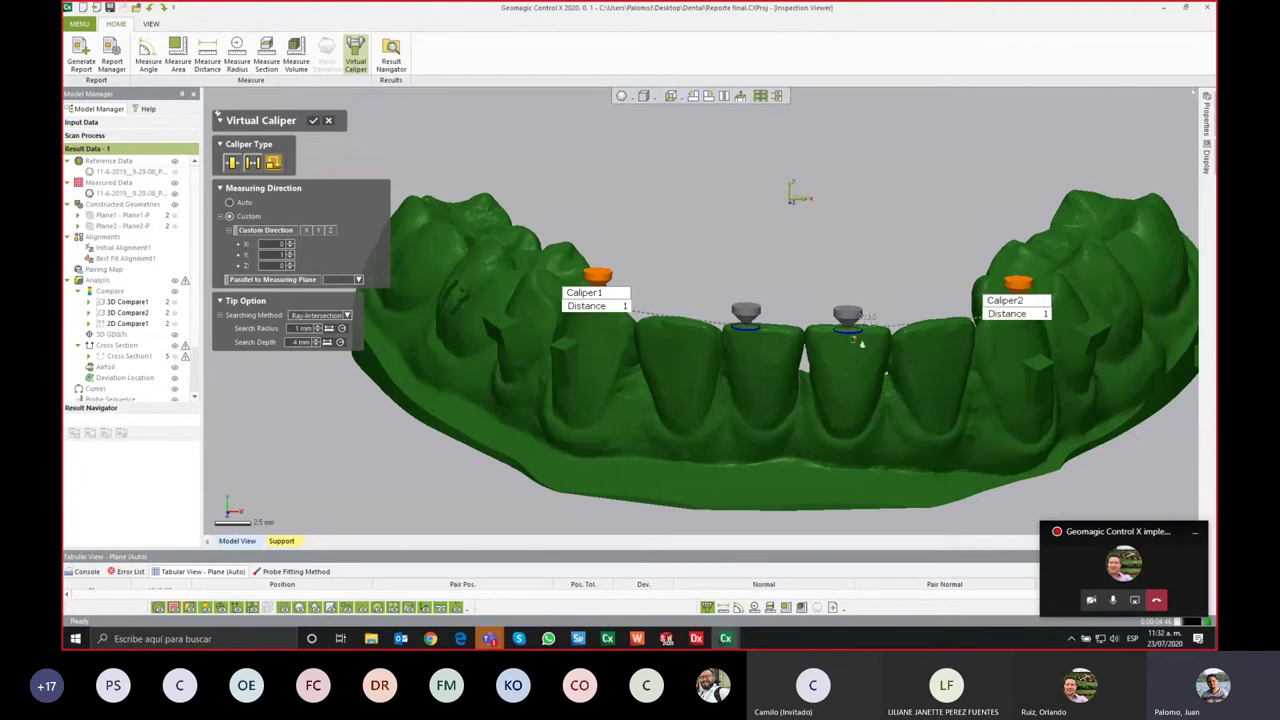
pyautogui.click(313, 121)
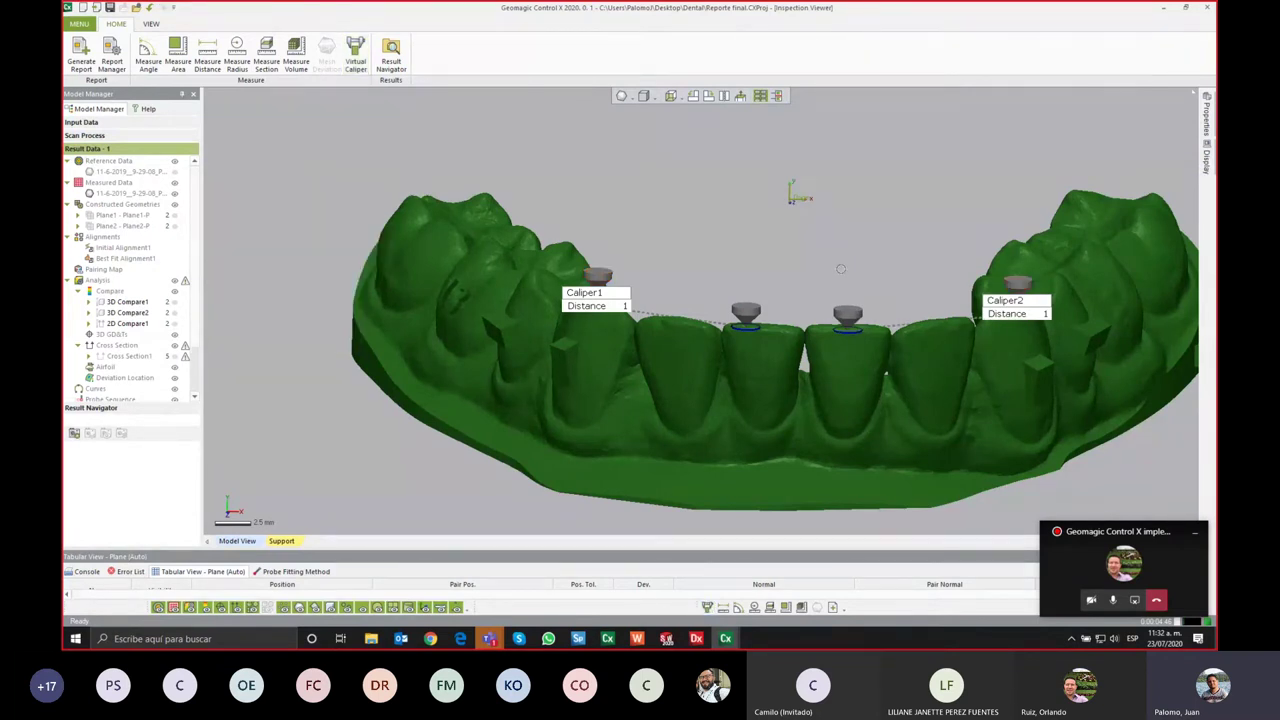
# Step: Measure Distance1 (33.3542) between points on opposite sides of the dental arch from the occlusal view
pyautogui.click(208, 55)
pyautogui.moveTo(600, 240); pyautogui.dragTo(462, 426, button='right')
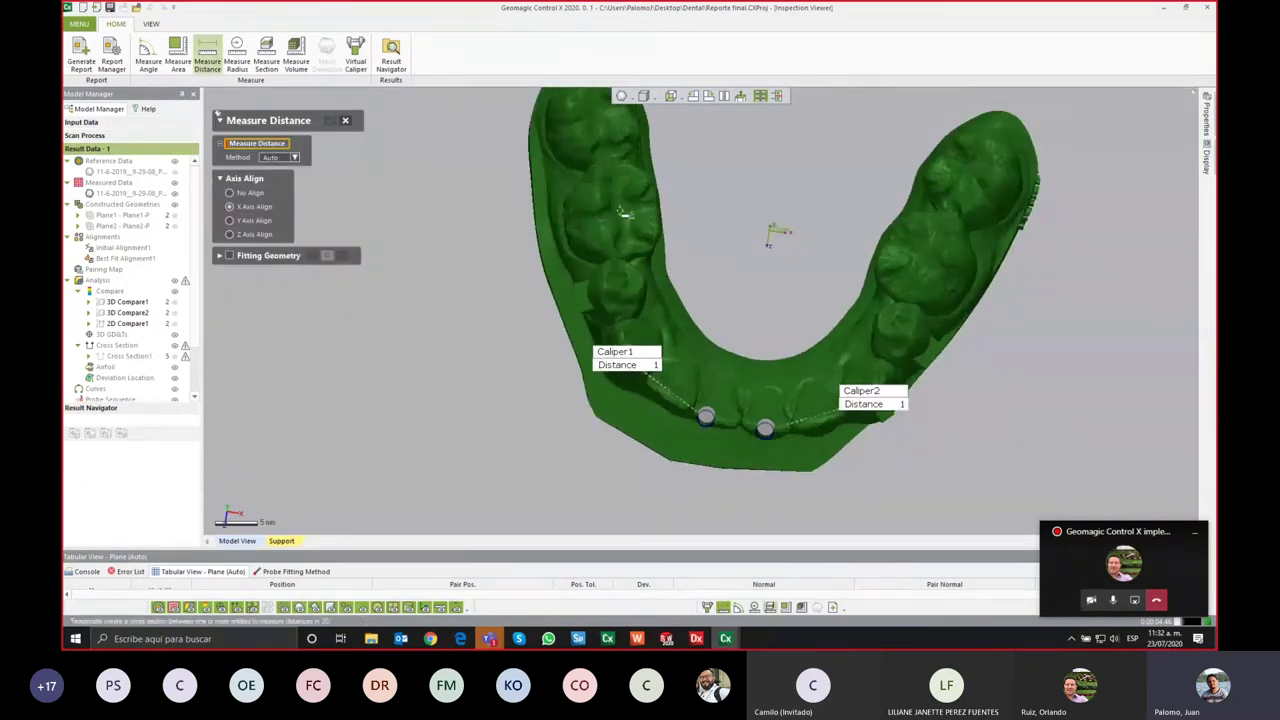
pyautogui.moveTo(622, 213); pyautogui.dragTo(614, 282, button='right')
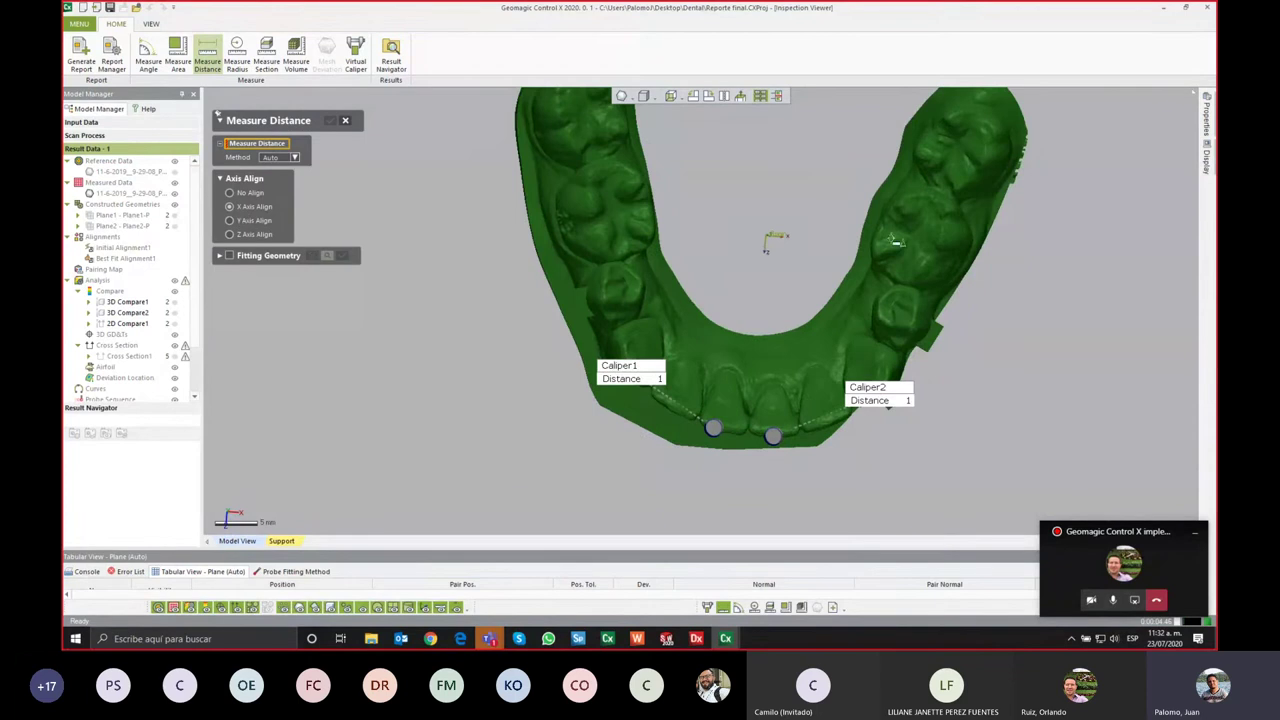
pyautogui.moveTo(897, 240); pyautogui.dragTo(543, 222, button='right')
pyautogui.click(544, 243)
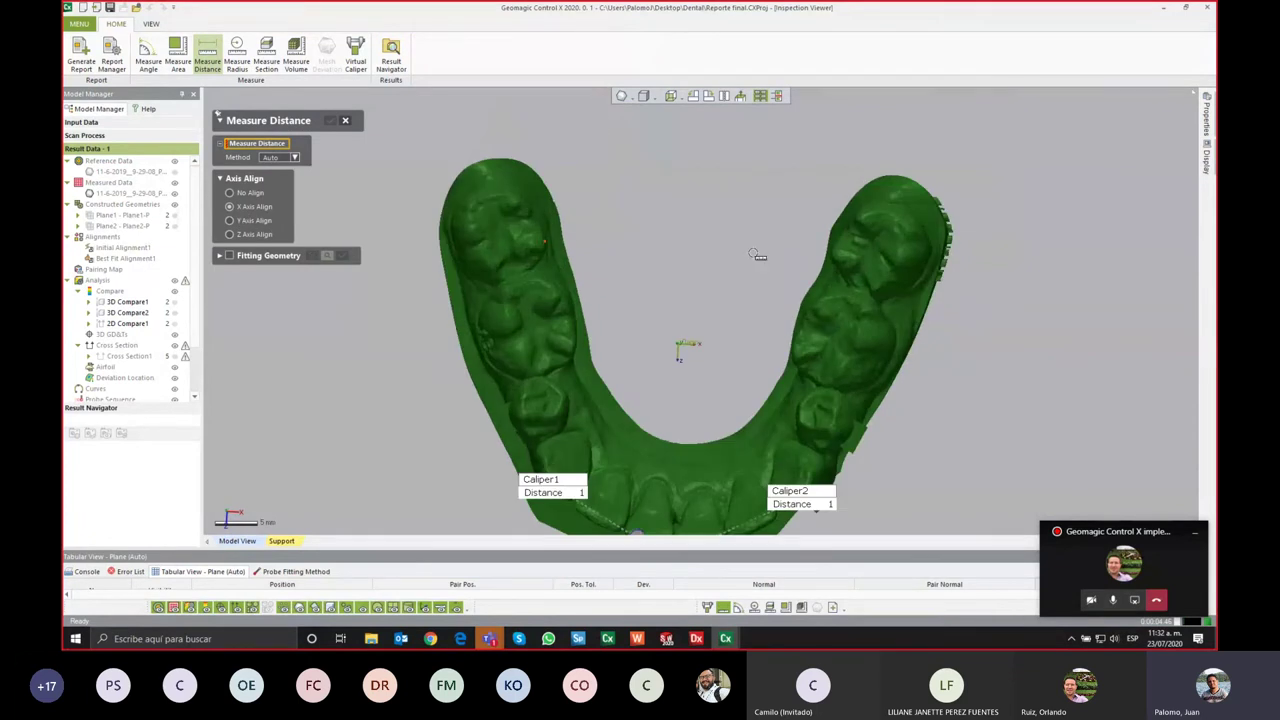
pyautogui.click(822, 253)
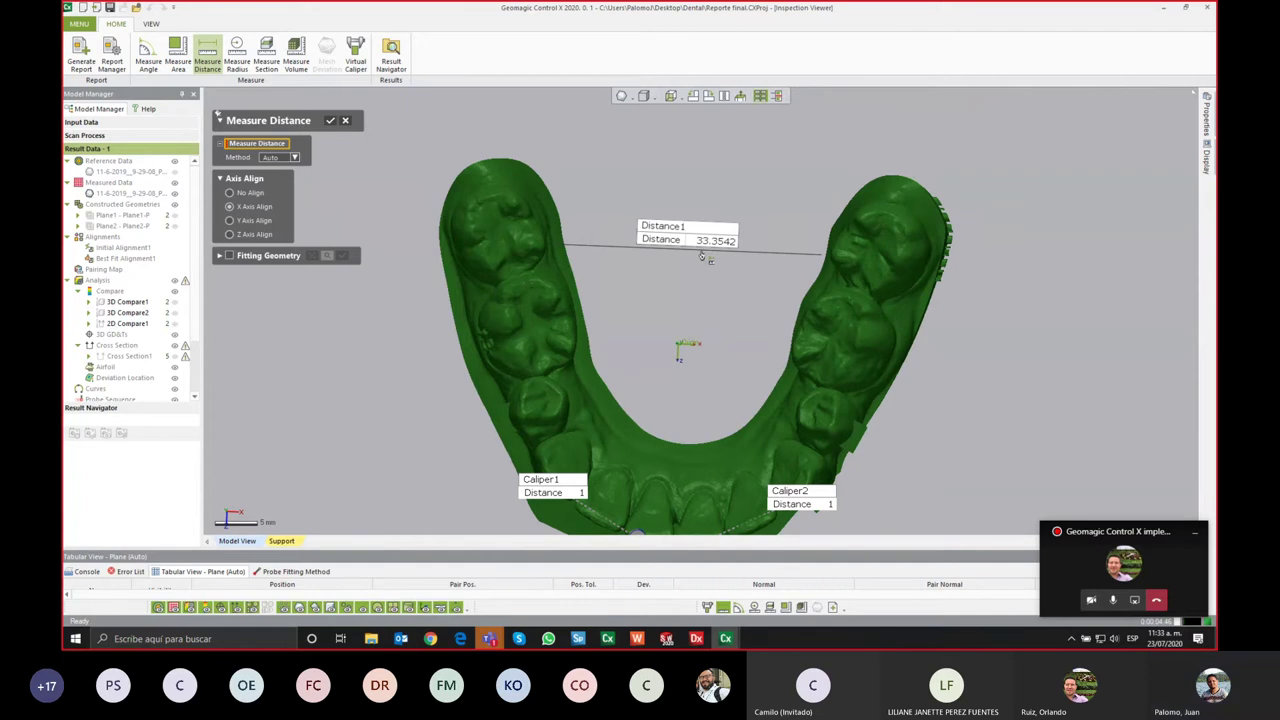
pyautogui.click(330, 121)
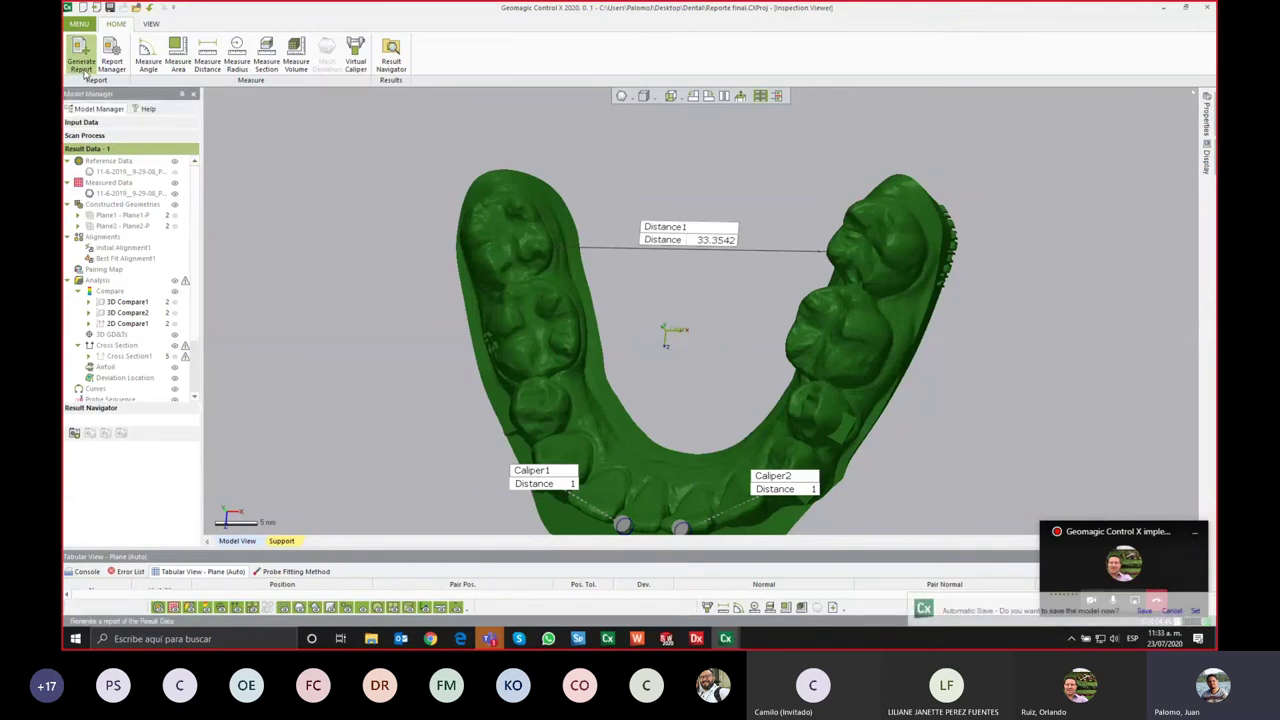
# Step: Show the reference scan over the measured scan and rotate the model to inspect it
pyautogui.click(85, 68)
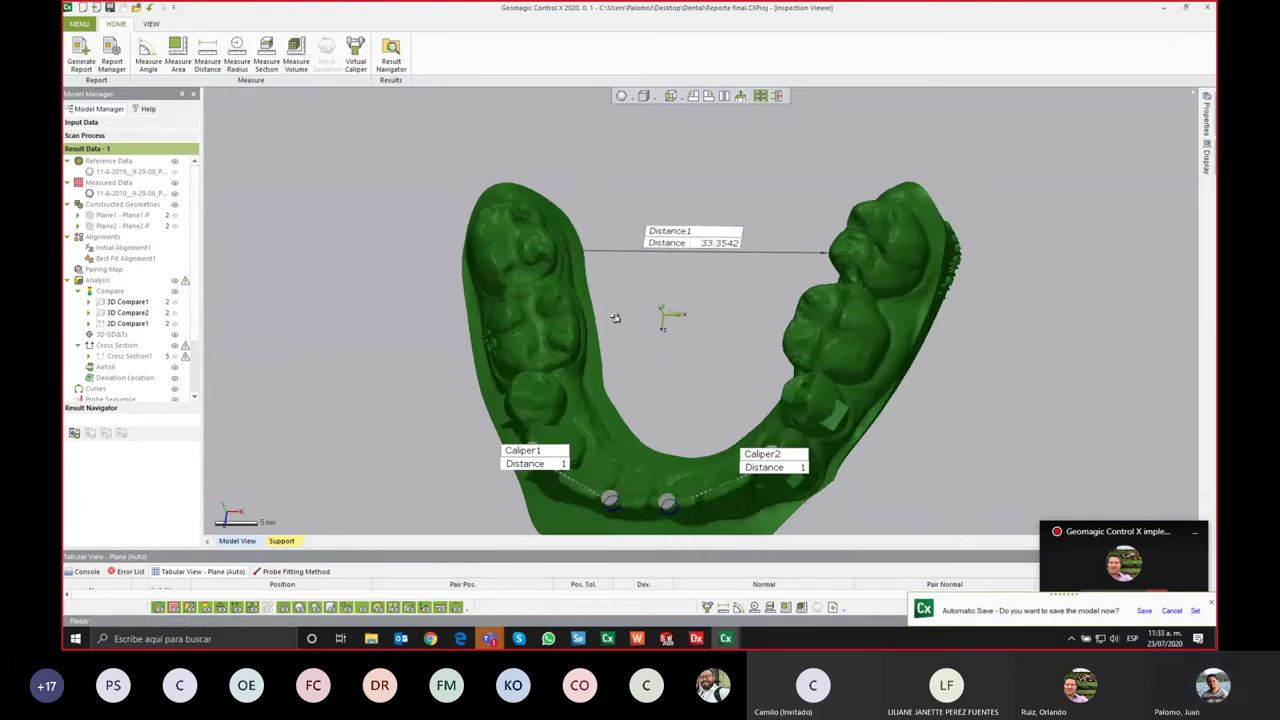
pyautogui.moveTo(760, 430)
pyautogui.mouseDown(button='right')
pyautogui.moveTo(771, 340)
pyautogui.moveTo(730, 345)
pyautogui.mouseUp(button='right')
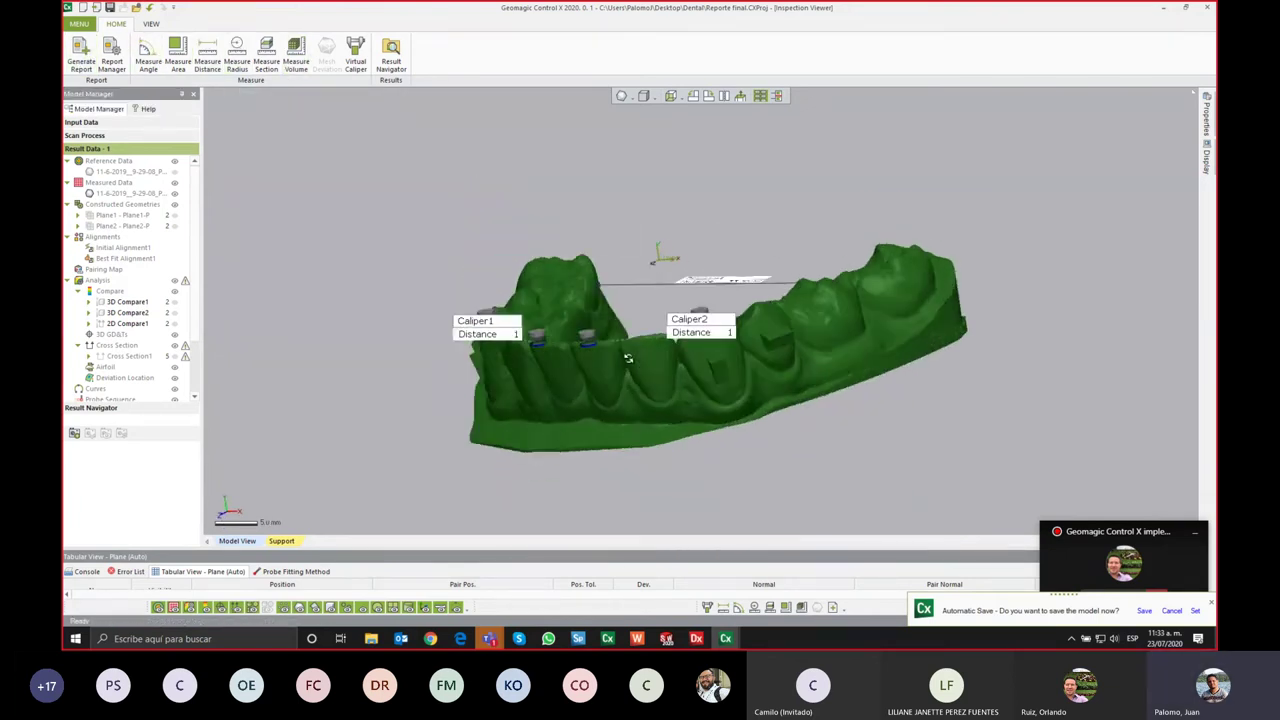
pyautogui.click(176, 172)
pyautogui.scroll(8, 677, 391)
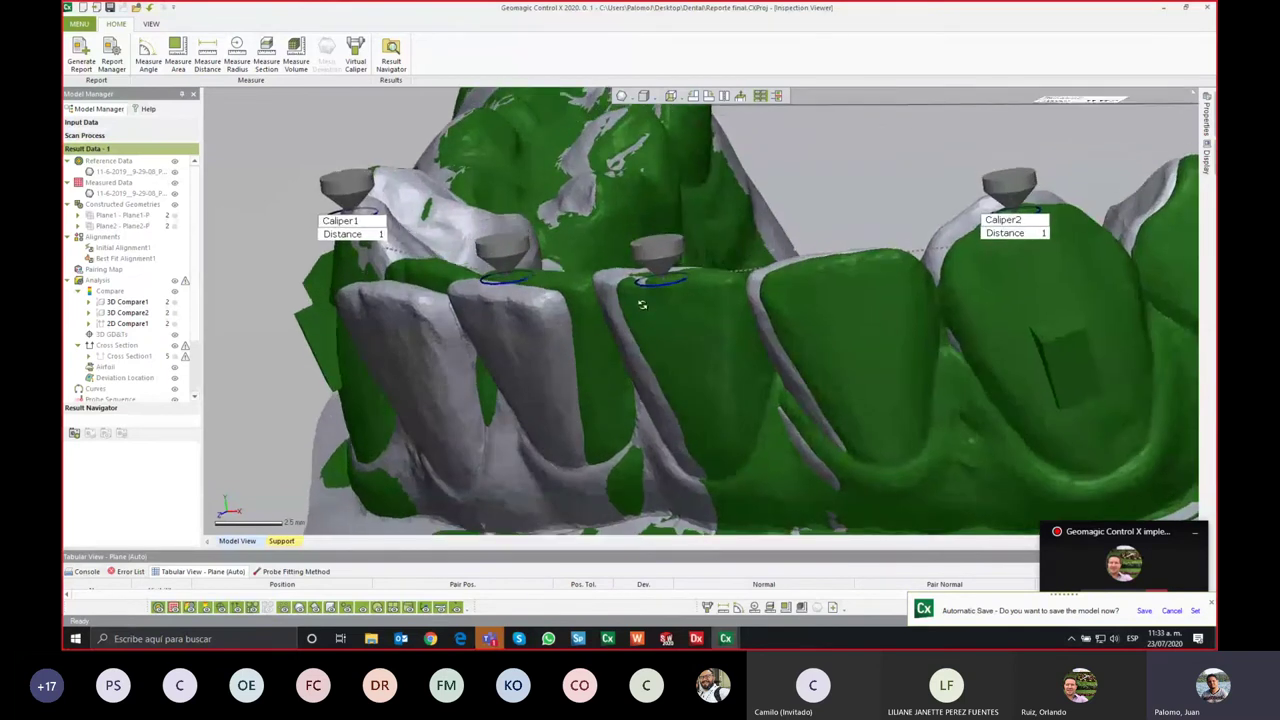
pyautogui.moveTo(677, 391)
pyautogui.mouseDown(button='right')
pyautogui.moveTo(901, 400)
pyautogui.moveTo(644, 424)
pyautogui.moveTo(837, 237)
pyautogui.mouseUp(button='right')
pyautogui.scroll(-4, 644, 424)
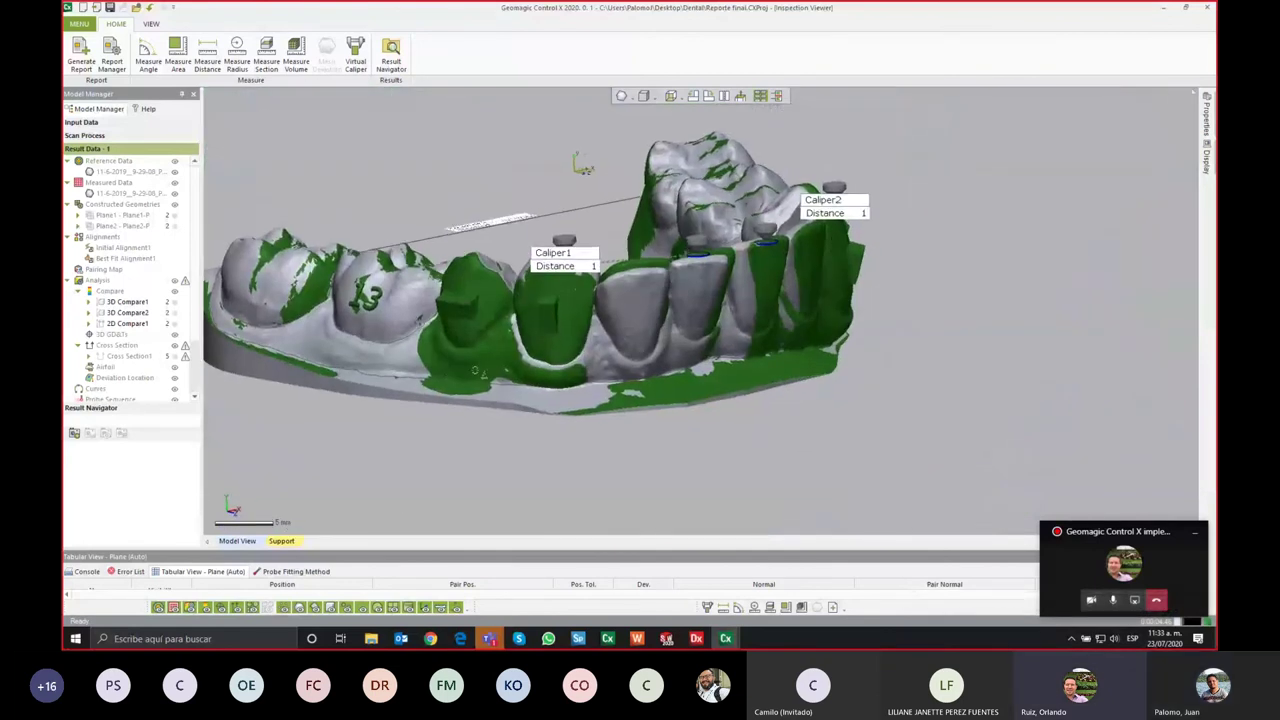
pyautogui.moveTo(486, 371)
pyautogui.mouseDown(button='right')
pyautogui.moveTo(586, 362)
pyautogui.moveTo(186, 313)
pyautogui.mouseUp(button='right')
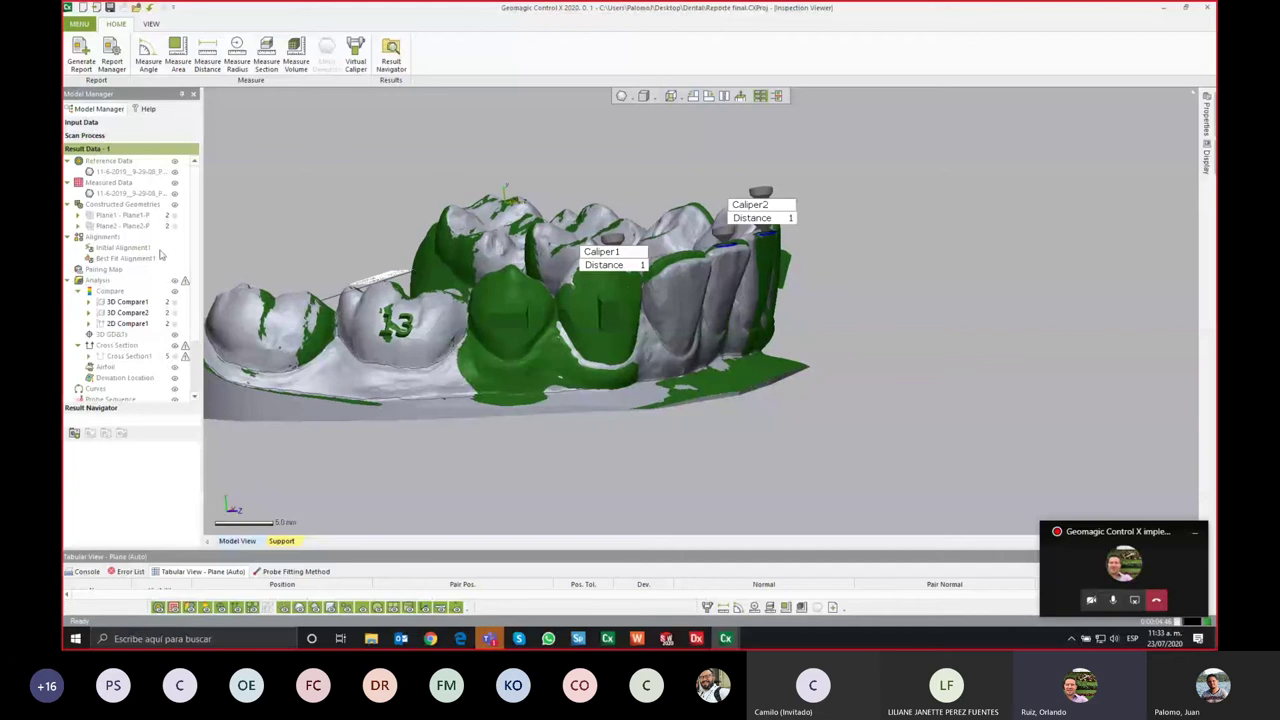
pyautogui.scroll(-2, 172, 380)
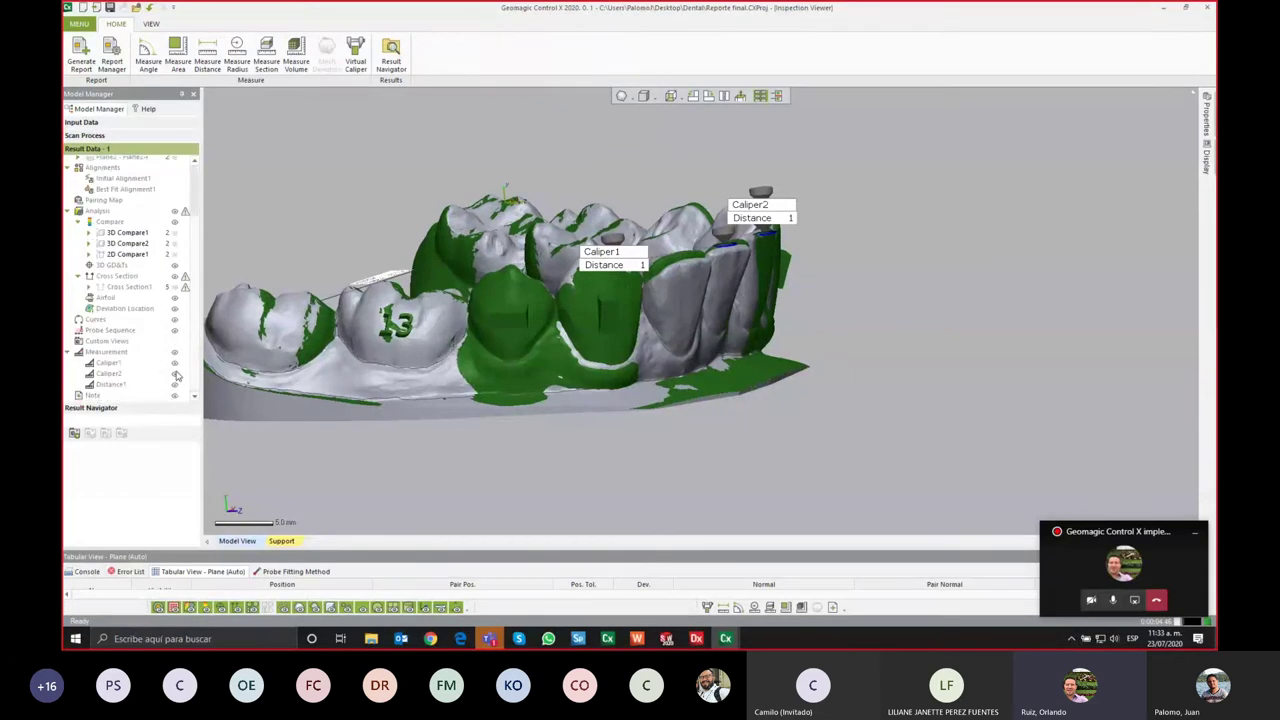
# Step: Hide Caliper1 and Caliper2 and display the 3D Compare1 deviation colour map
pyautogui.click(174, 363)
pyautogui.click(174, 373)
pyautogui.moveTo(520, 320); pyautogui.dragTo(669, 307, button='right')
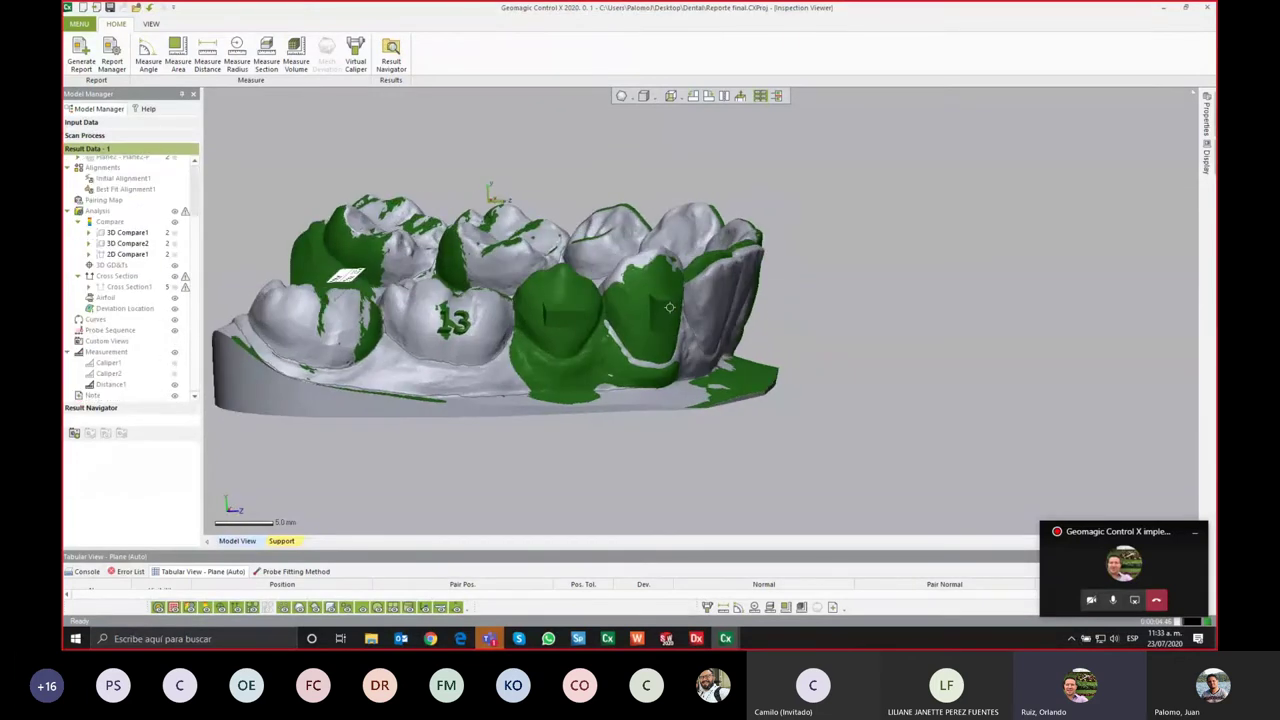
pyautogui.click(174, 232)
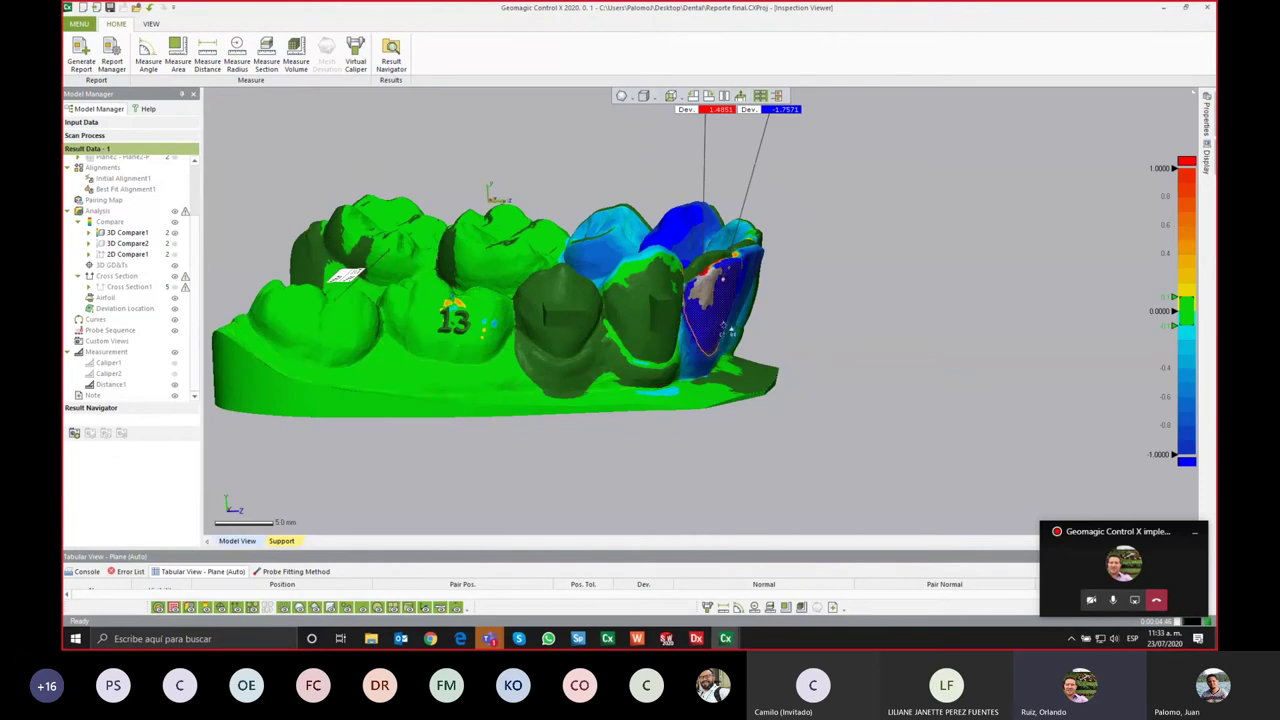
pyautogui.moveTo(430, 330); pyautogui.dragTo(540, 345, button='right')
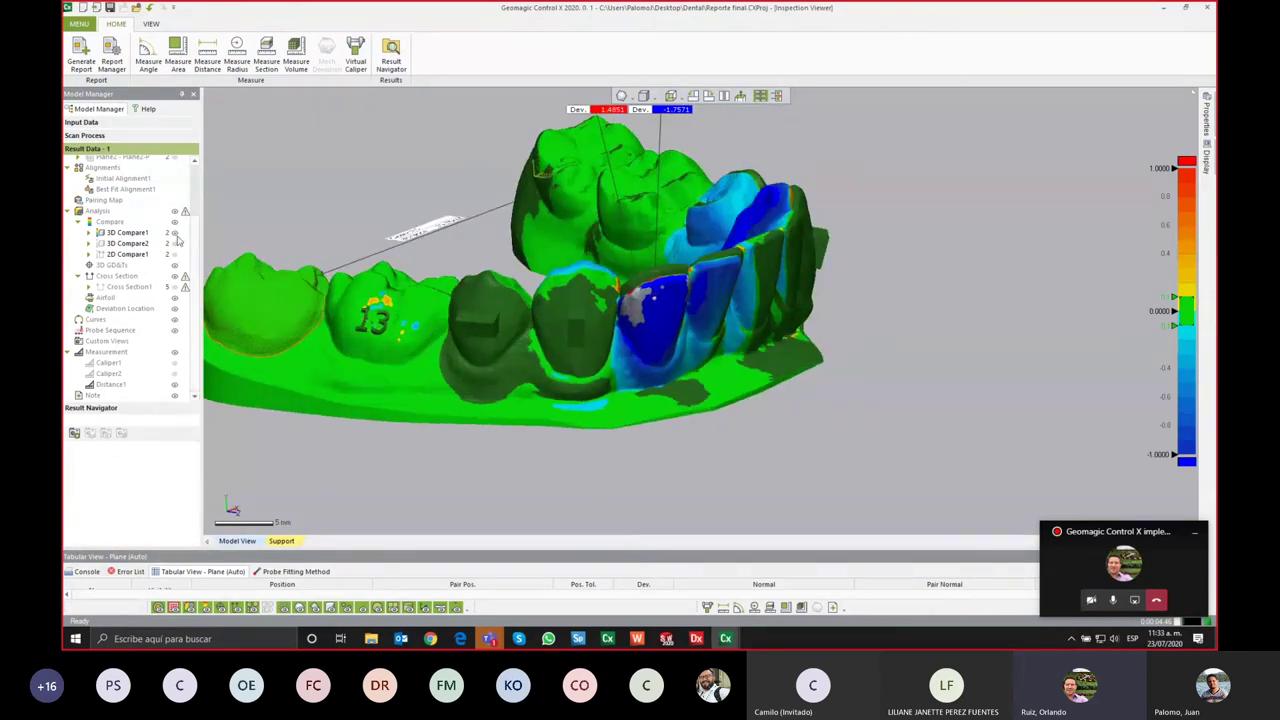
pyautogui.scroll(3, 178, 196)
pyautogui.click(177, 194)
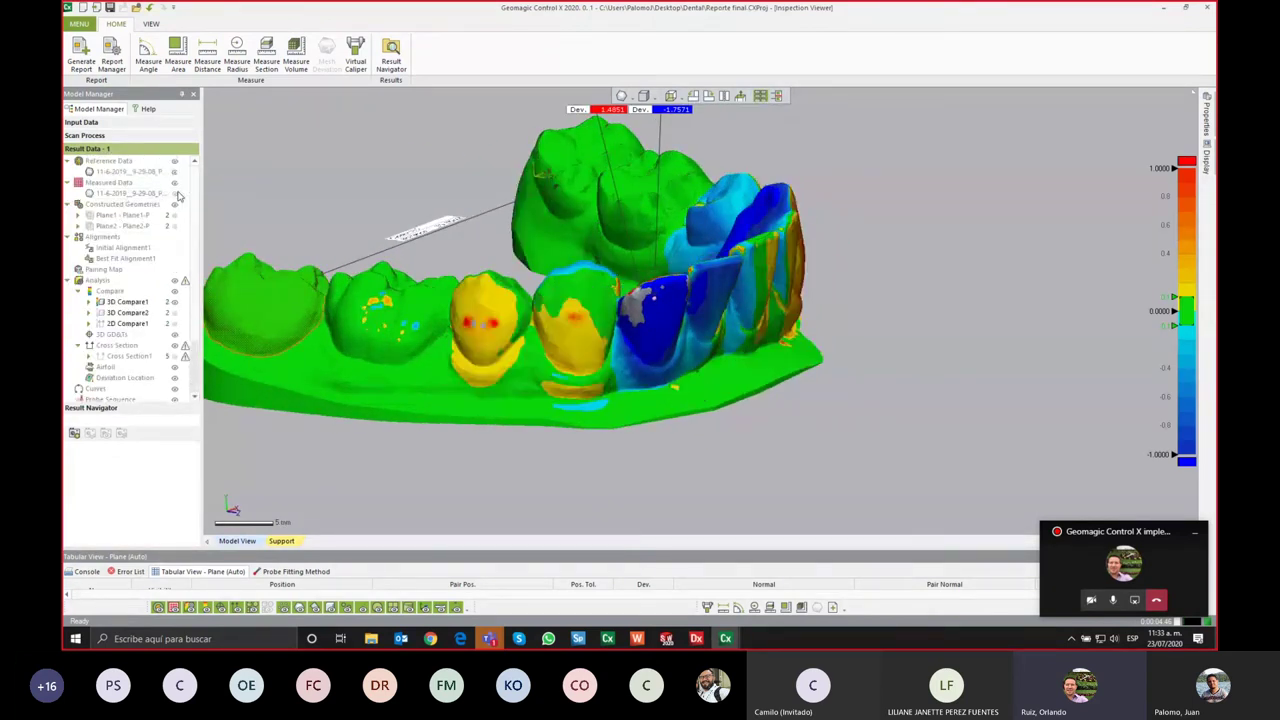
pyautogui.click(177, 194)
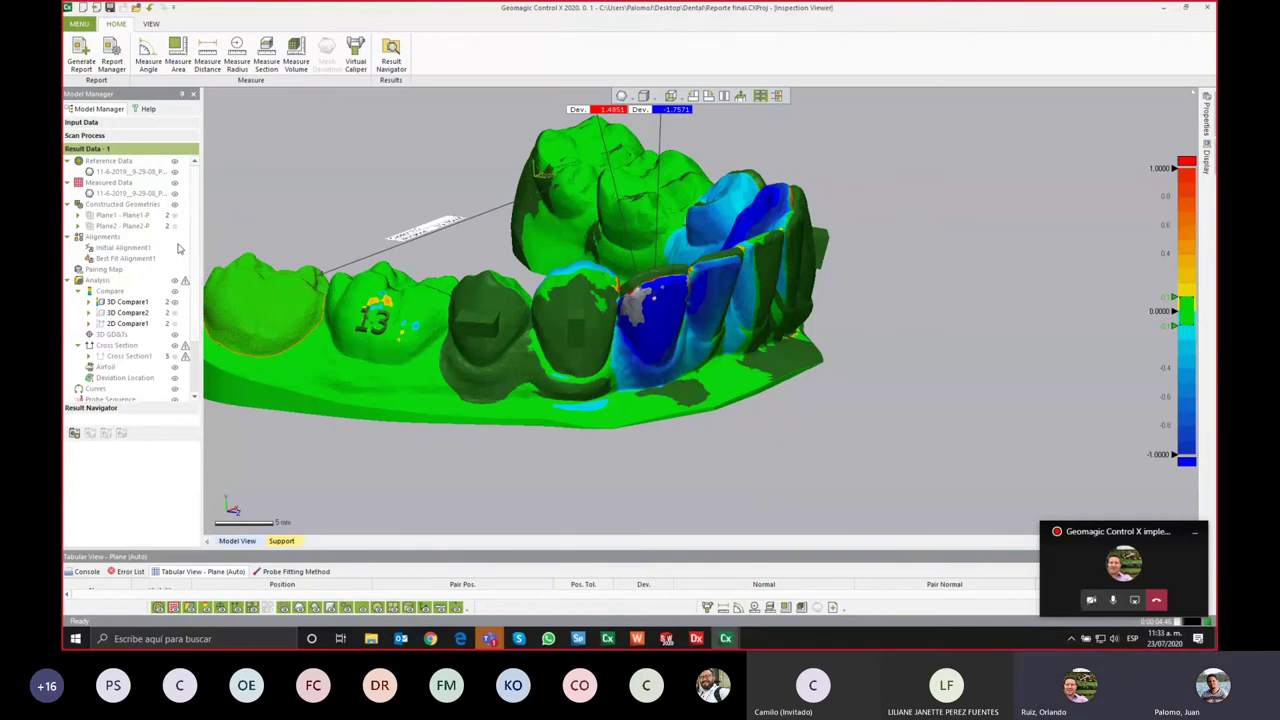
# Step: Switch to the full Geomagic Control X window showing the colour-mapped scan and open the main menu
pyautogui.moveTo(725, 638)
pyautogui.click(572, 591)
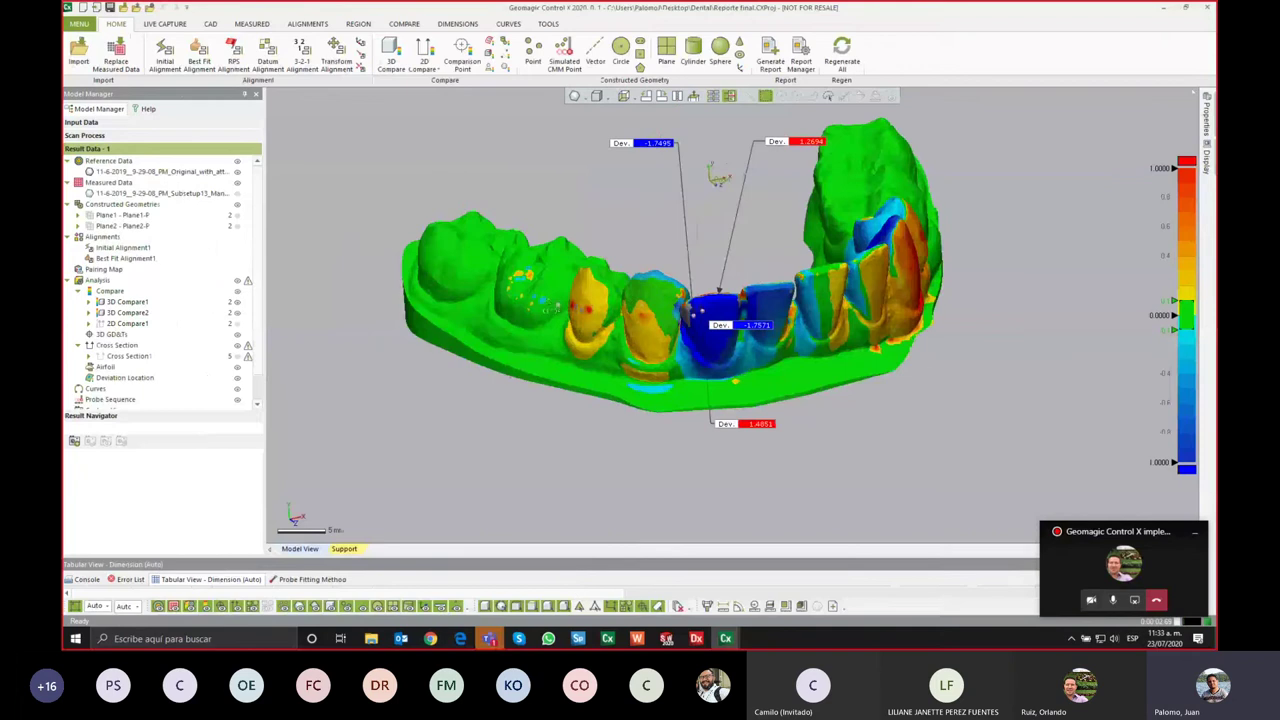
pyautogui.moveTo(717, 177); pyautogui.dragTo(566, 418, button='right')
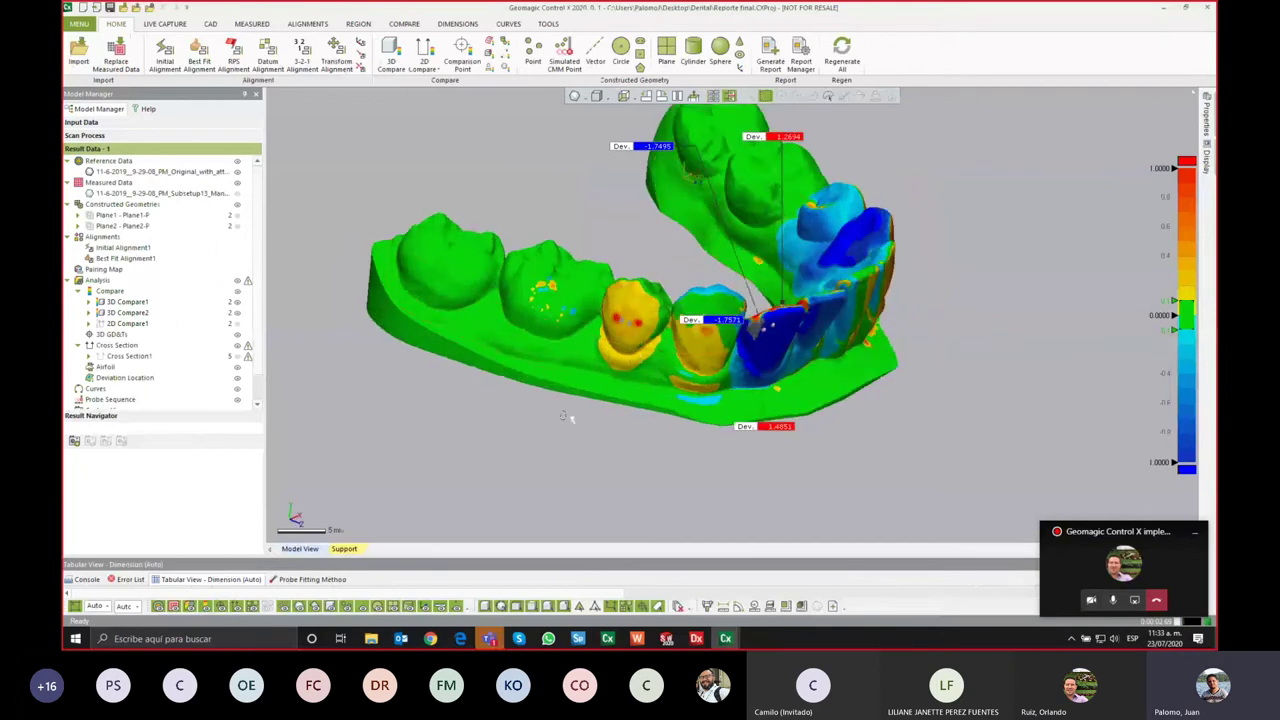
pyautogui.click(79, 23)
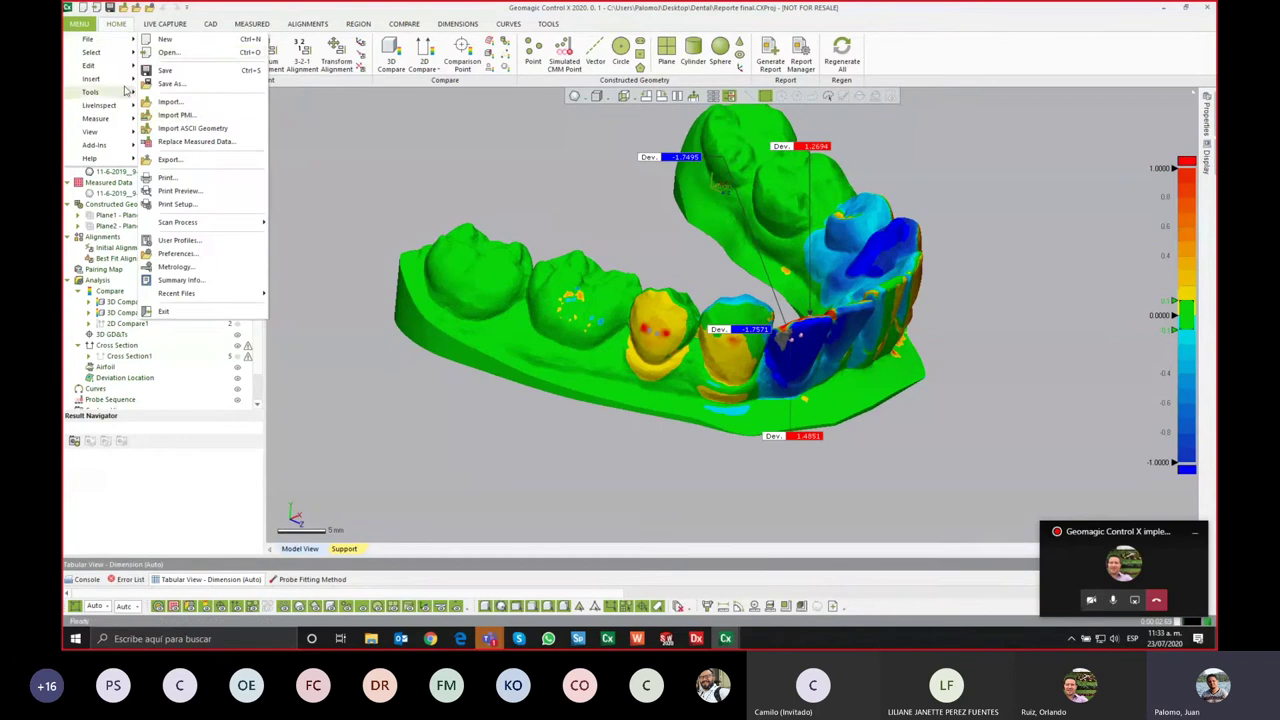
pyautogui.moveTo(90, 92)
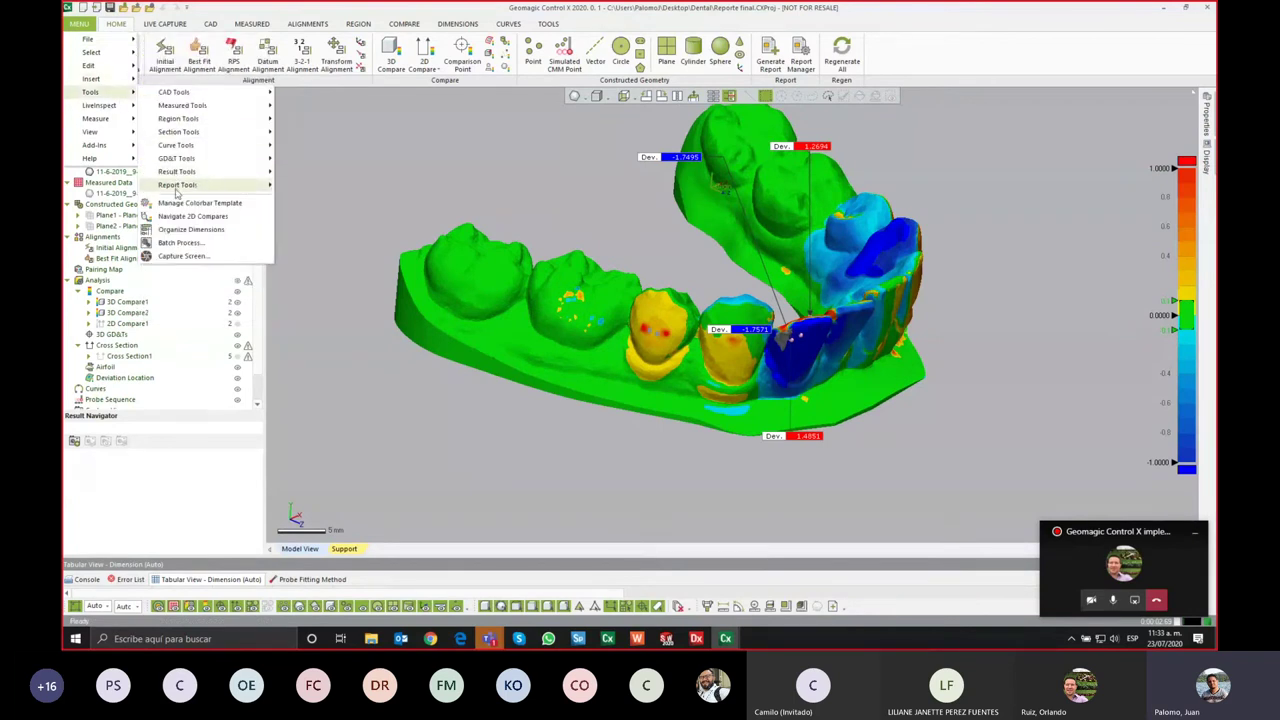
# Step: Add the Subsetup7–10 scans to Batch Process and enable PDF and XML report export
pyautogui.click(180, 243)
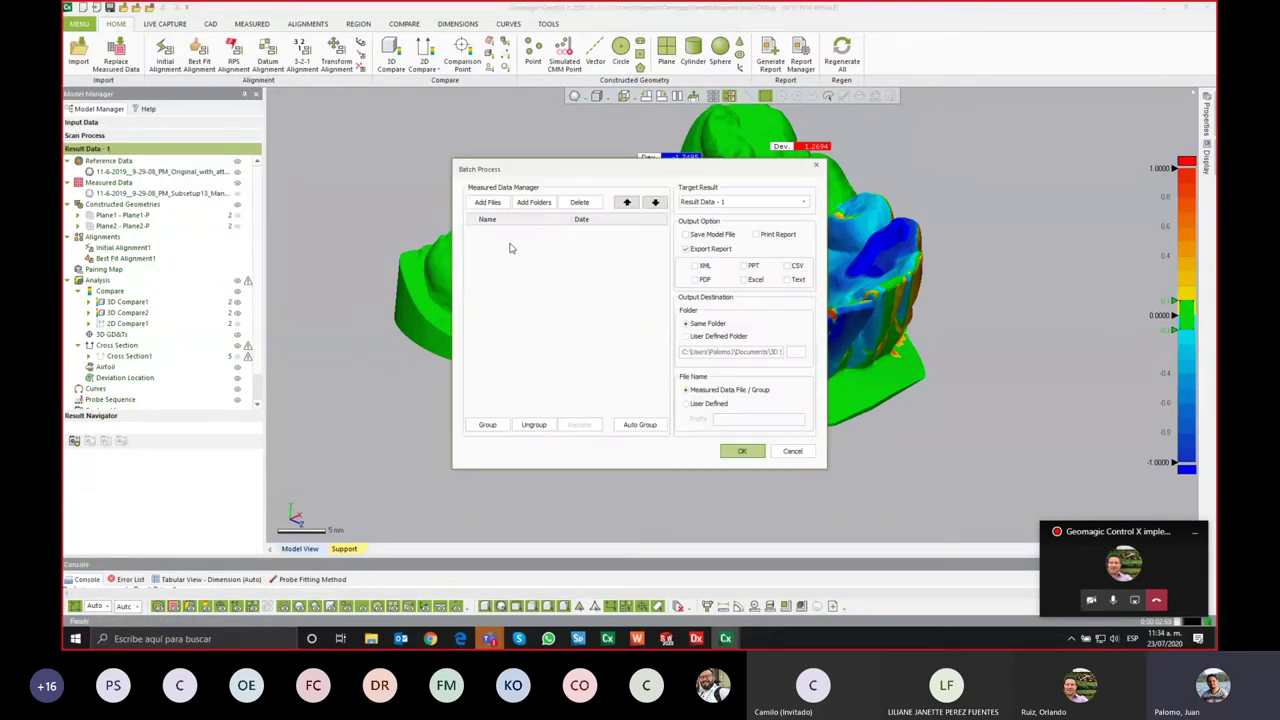
pyautogui.click(487, 202)
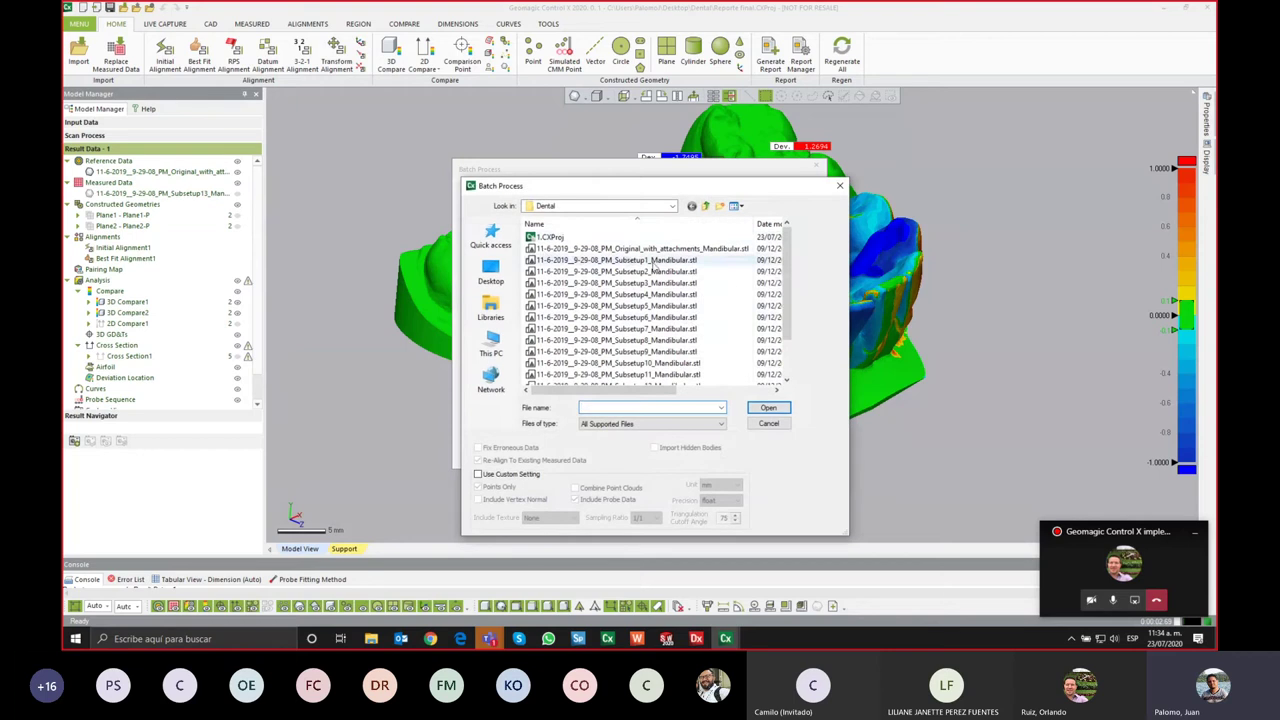
pyautogui.click(648, 328)
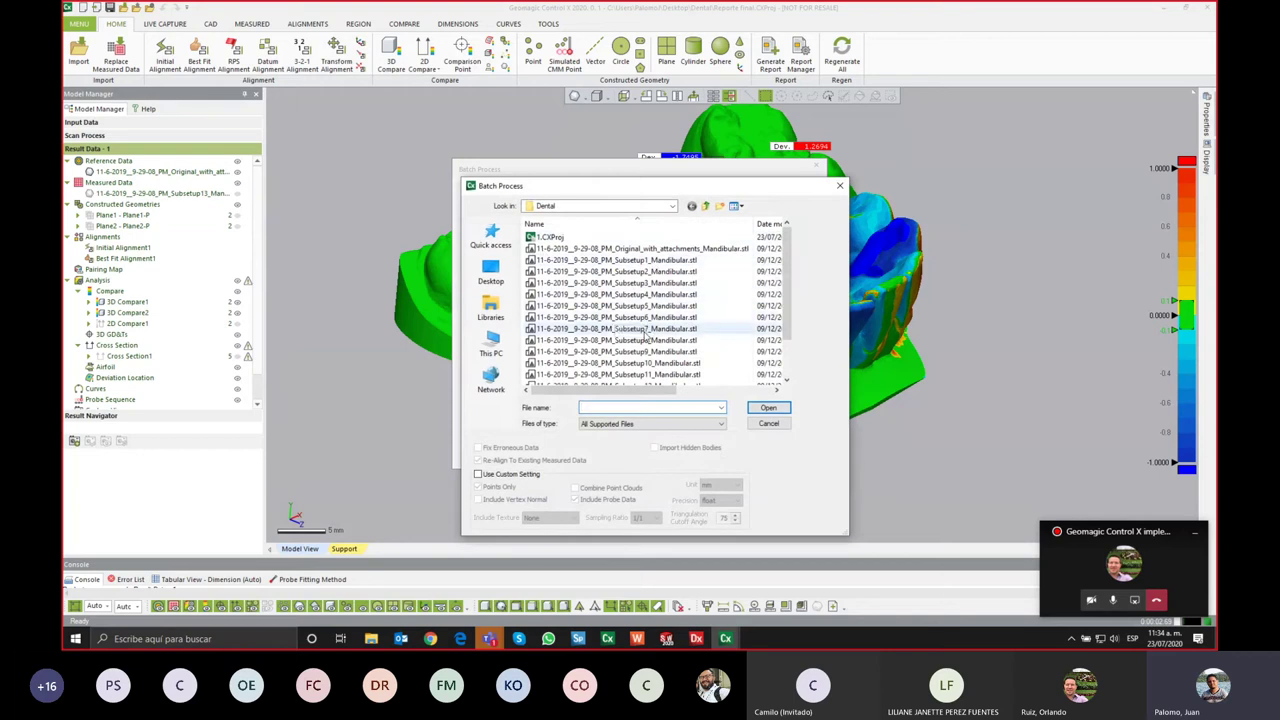
pyautogui.keyDown('shift'); pyautogui.click(646, 363); pyautogui.keyUp('shift')
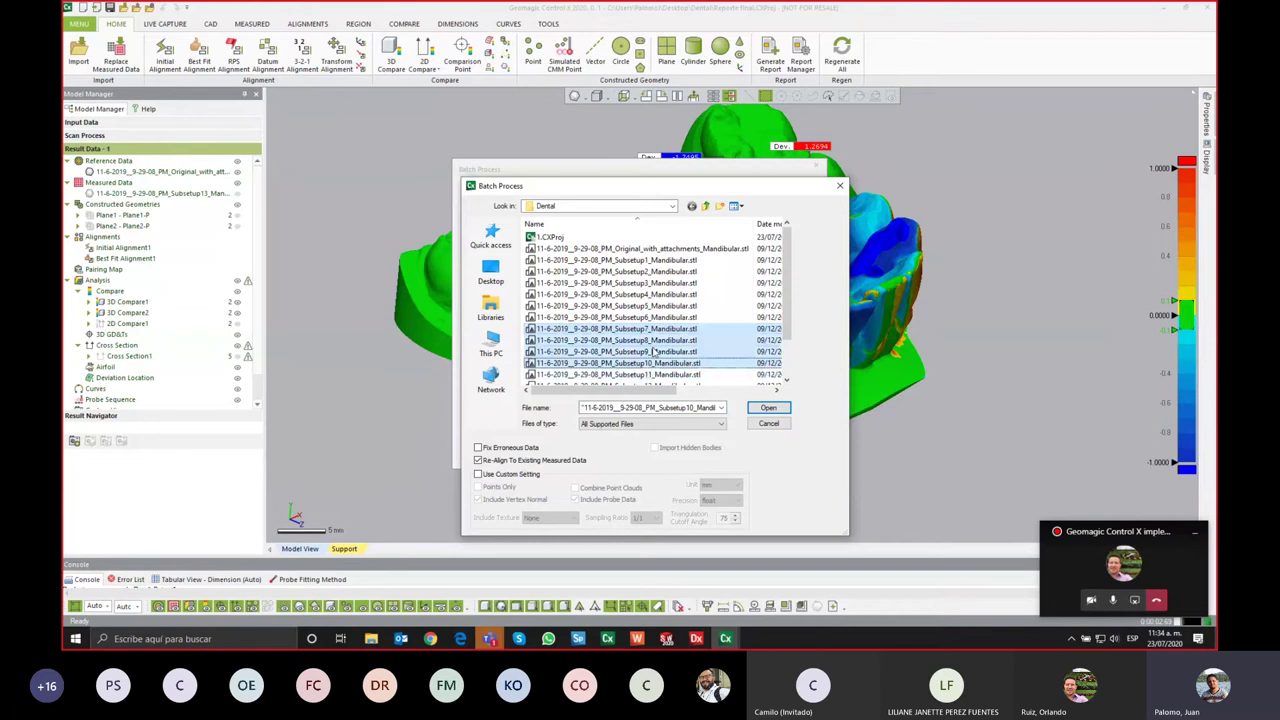
pyautogui.click(768, 408)
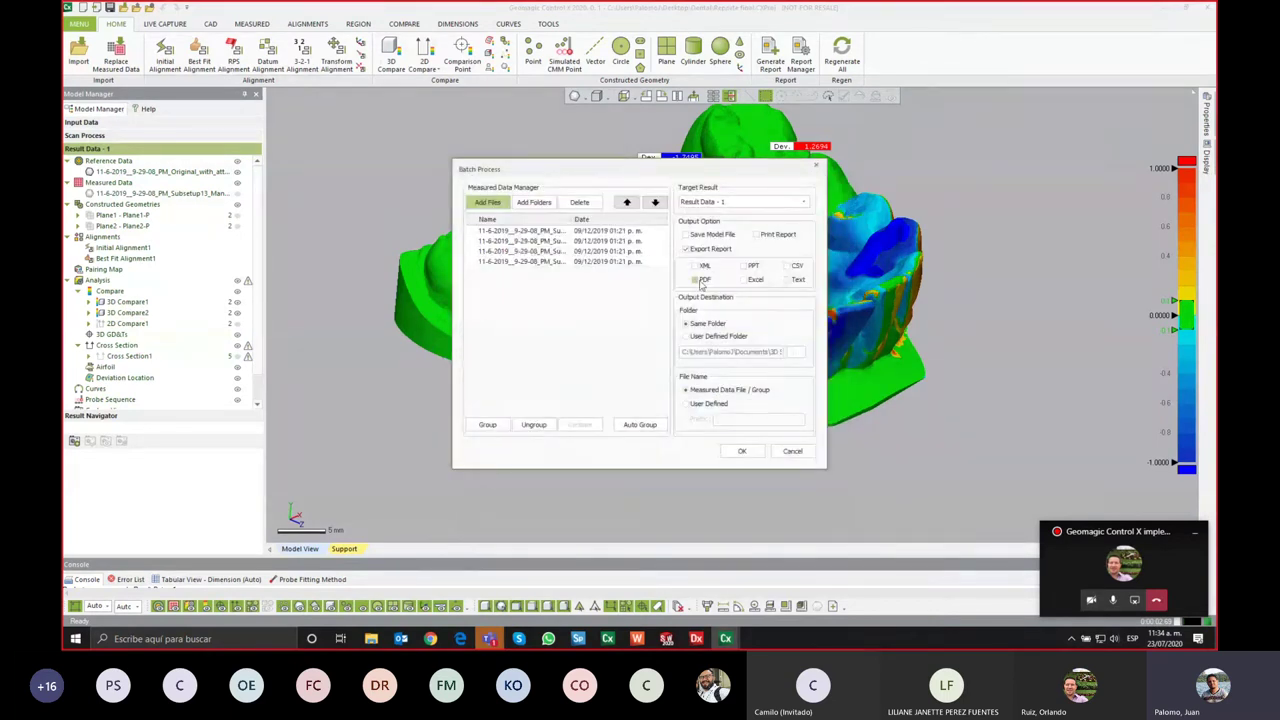
pyautogui.click(700, 280)
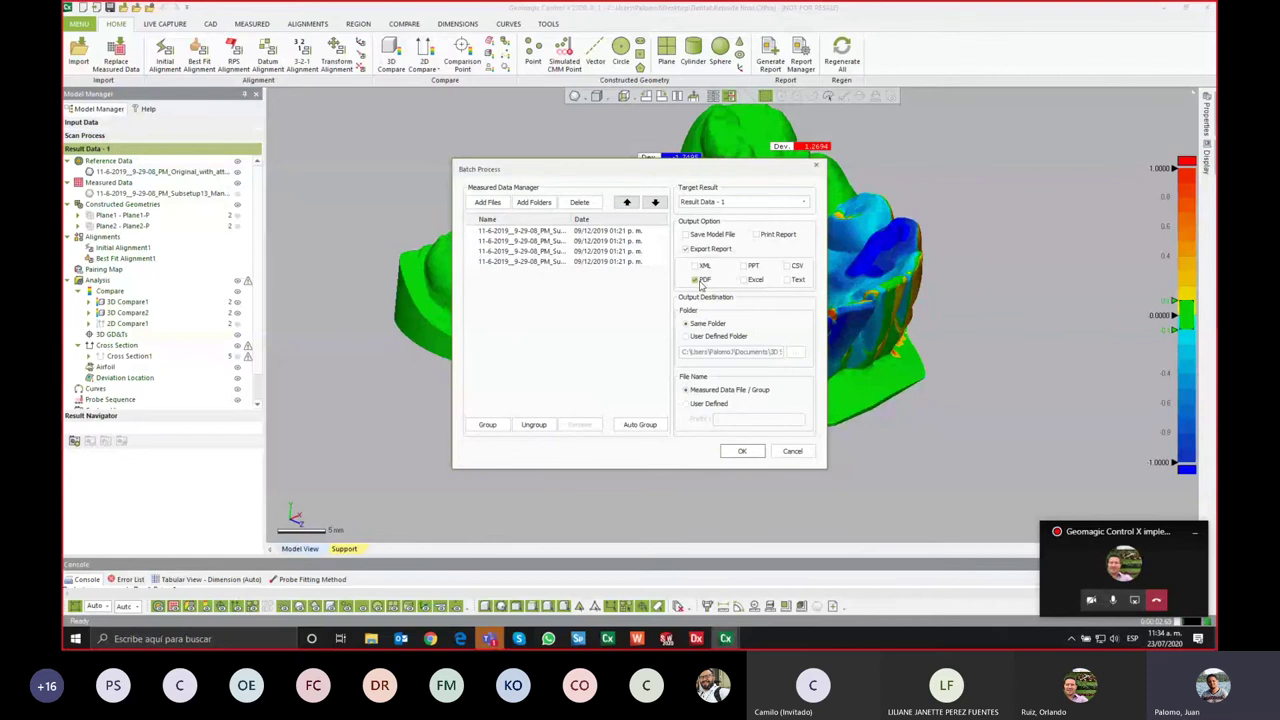
pyautogui.click(694, 265)
# Step: Send the output to a user-defined Desktop folder with file name prefix Dent
pyautogui.click(696, 340)
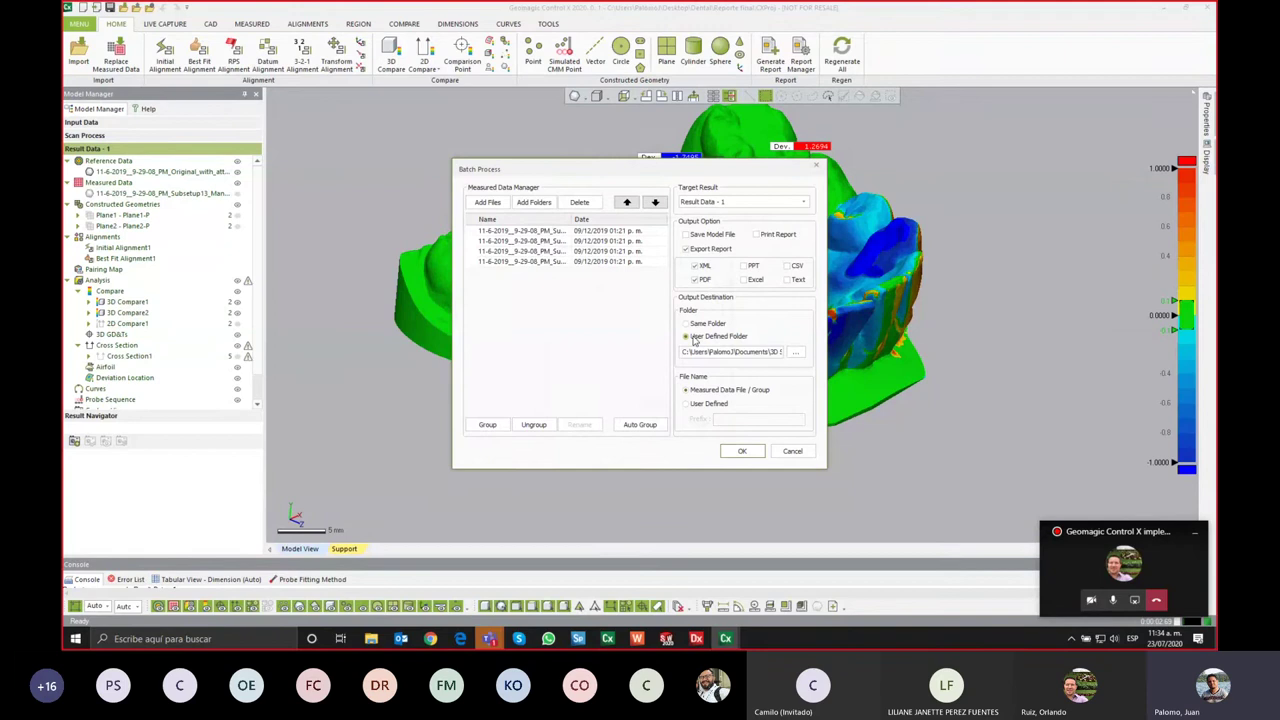
pyautogui.click(795, 353)
pyautogui.scroll(-5, 636, 338)
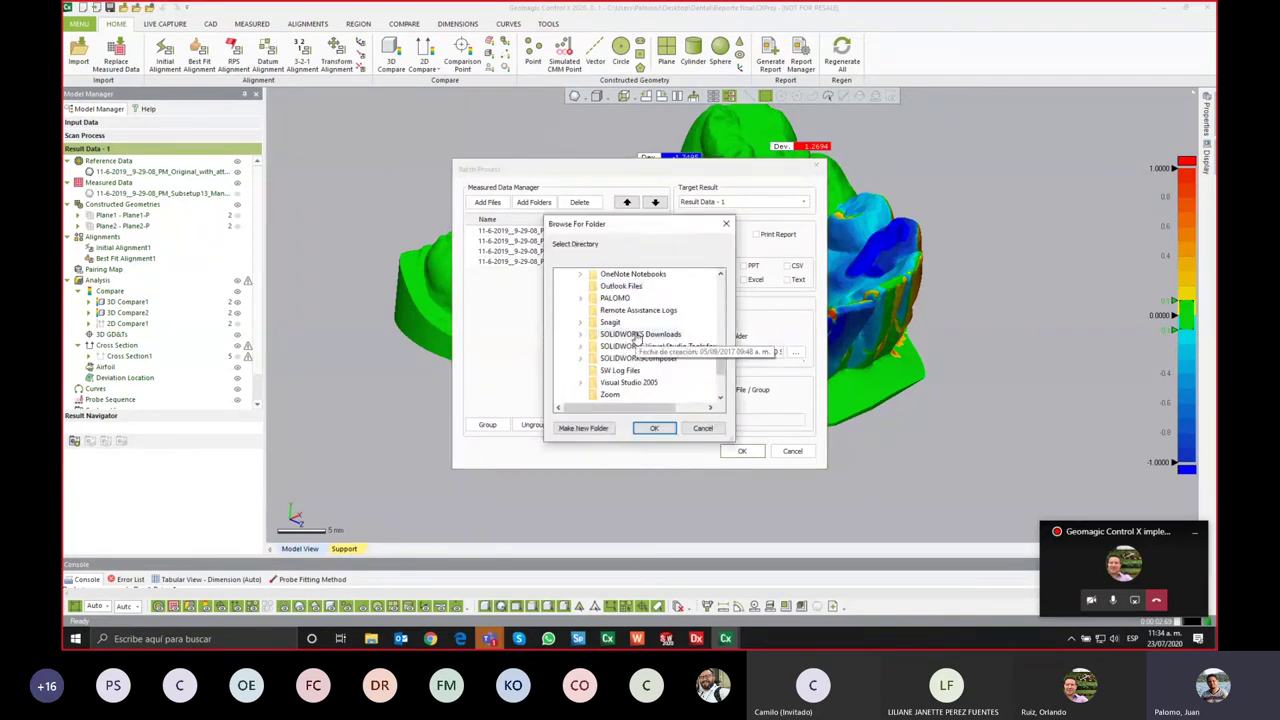
pyautogui.scroll(-5, 634, 336)
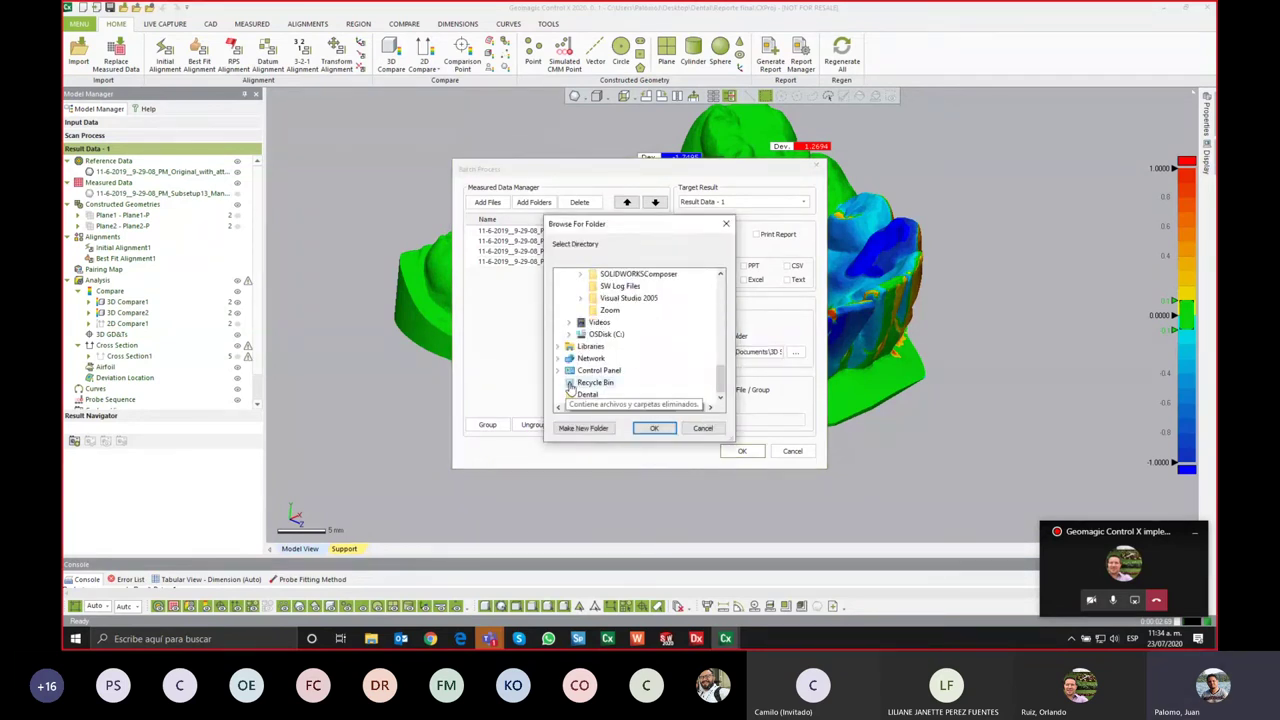
pyautogui.scroll(5, 566, 388)
pyautogui.scroll(5, 566, 388)
pyautogui.click(572, 275)
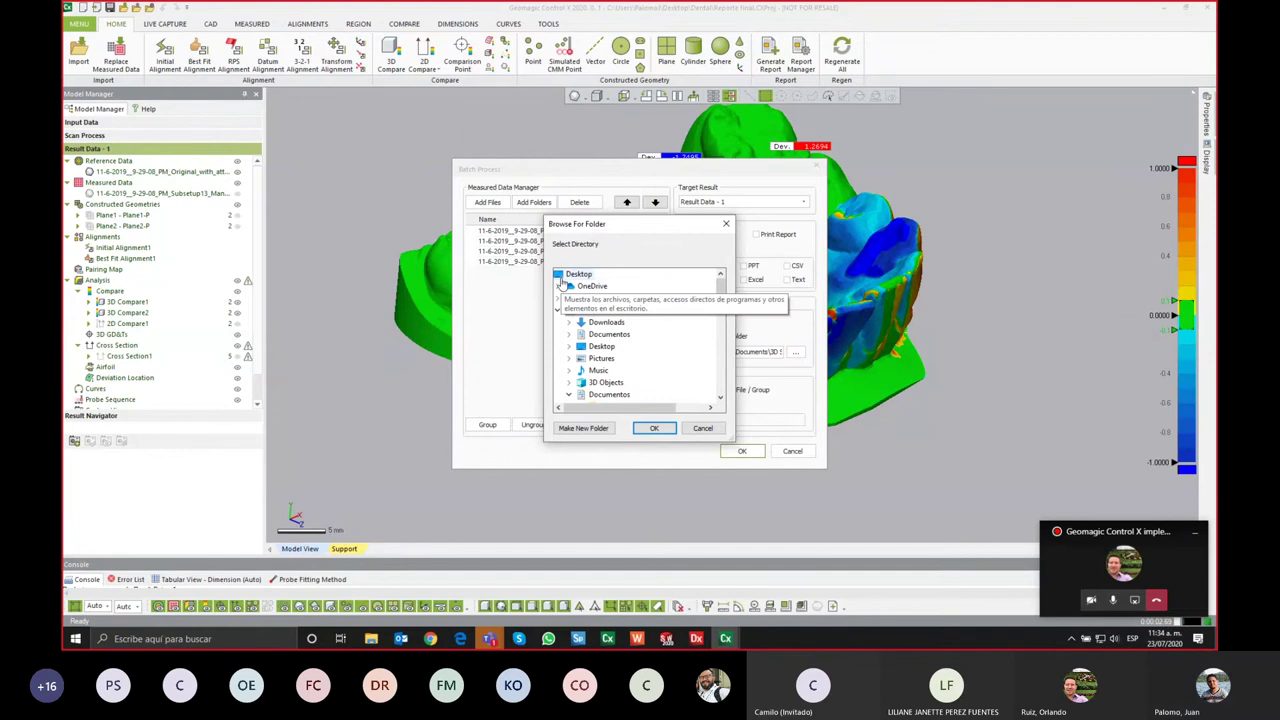
pyautogui.click(664, 432)
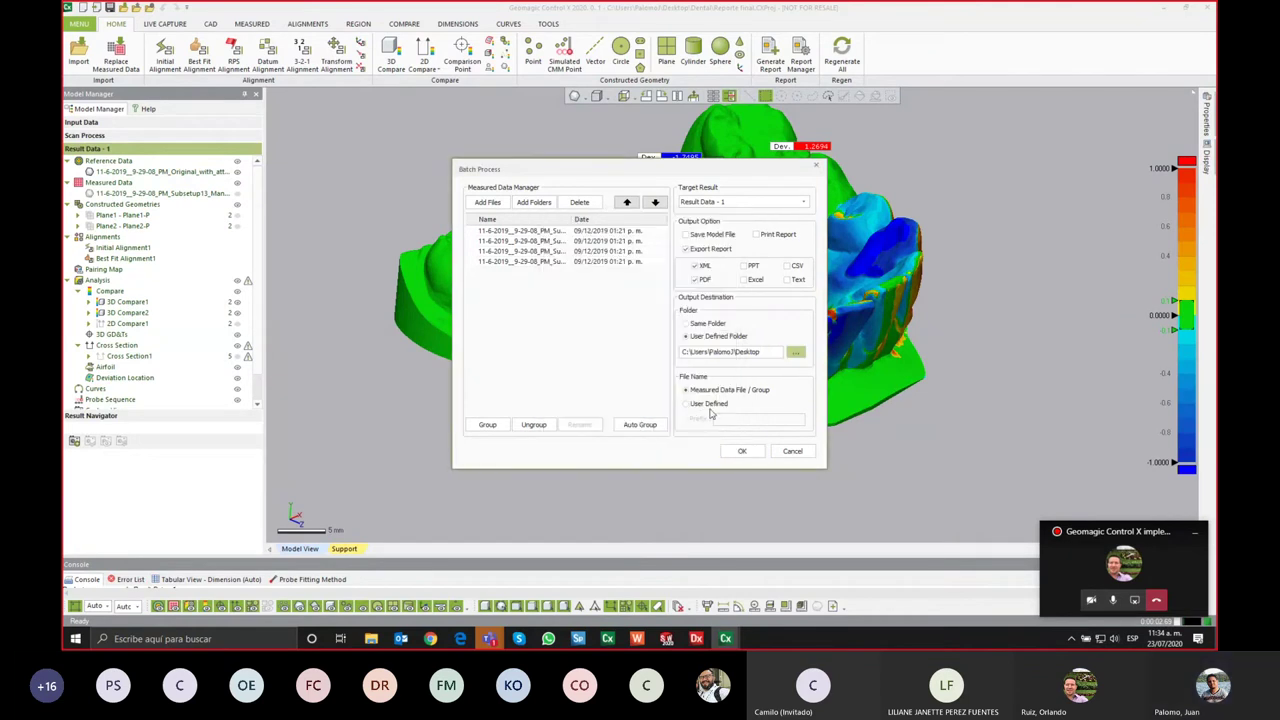
pyautogui.click(700, 403)
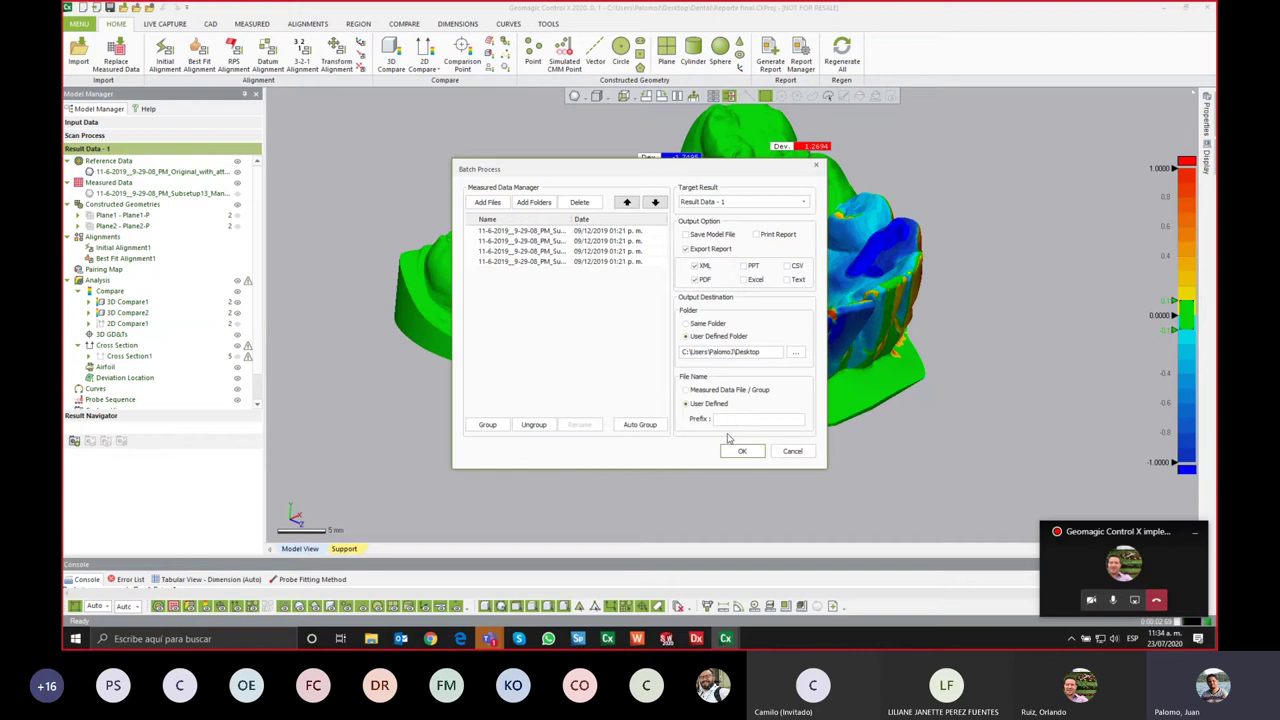
pyautogui.click(732, 420)
pyautogui.write('Dent')
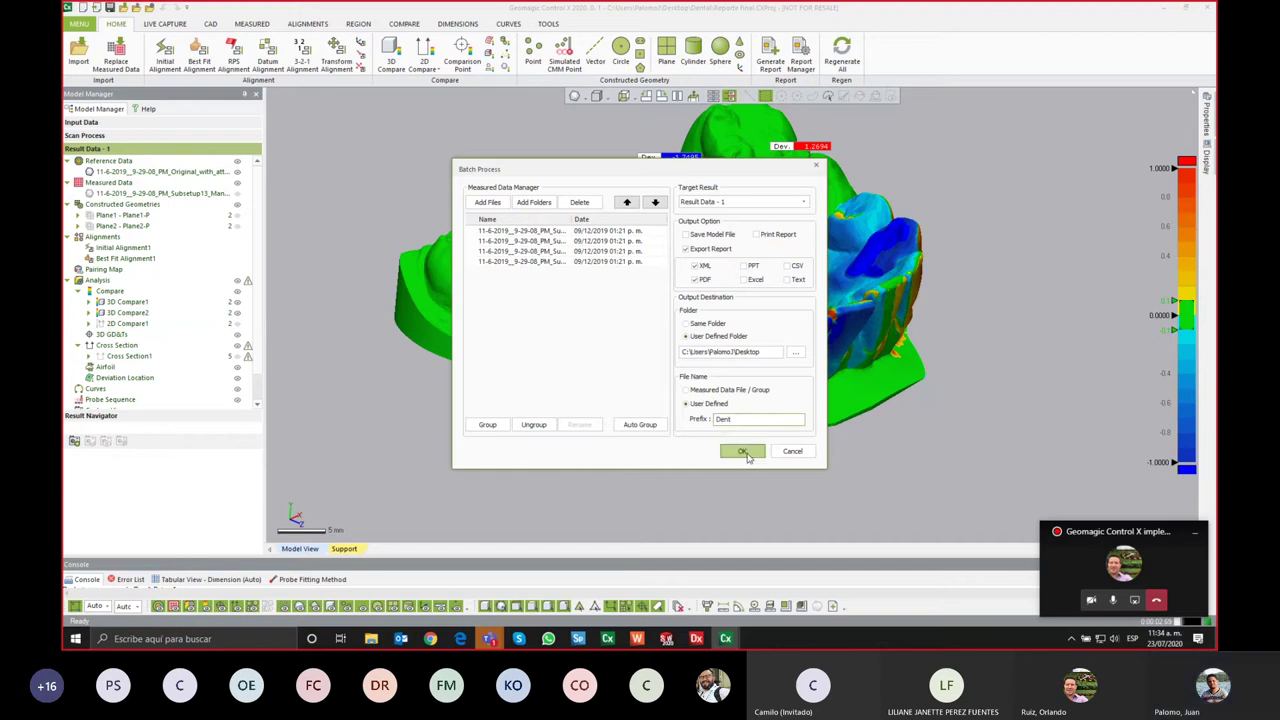
# Step: Run the batch export and bring up File Explorer to check the Desktop output
pyautogui.click(744, 451)
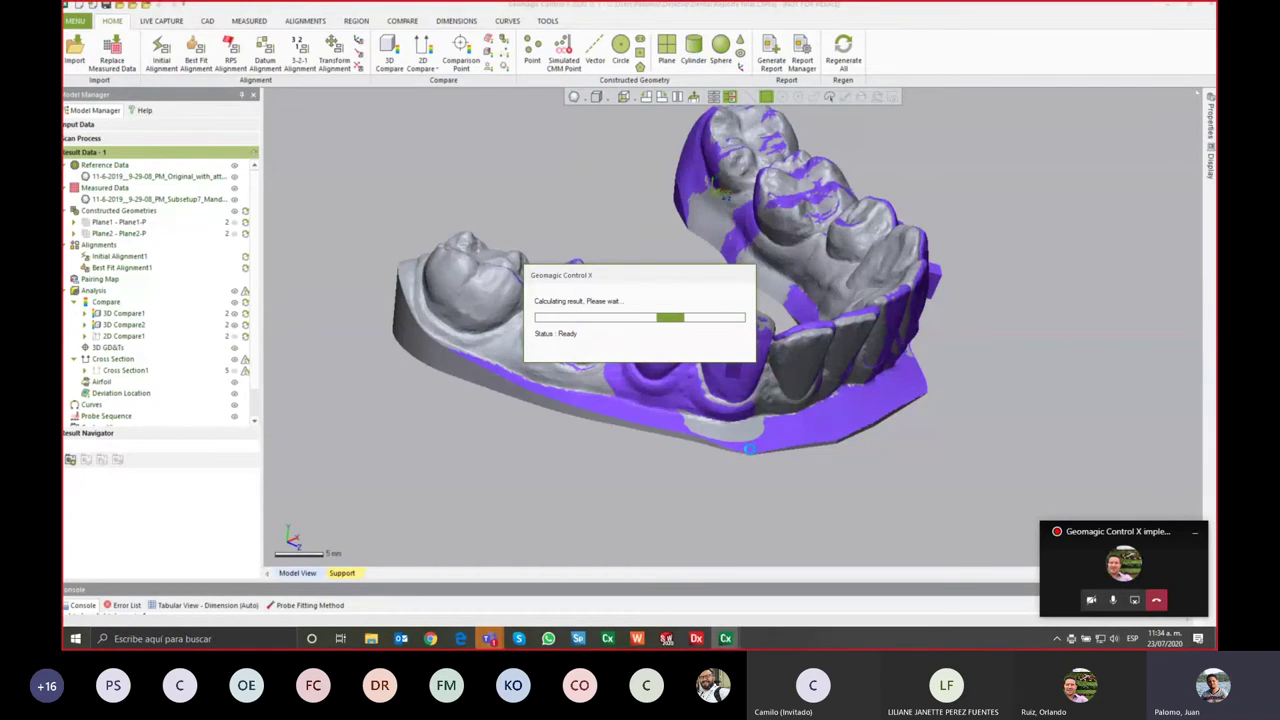
pyautogui.click(371, 638)
# Step: Open the Dent_0(Report 1).pdf report from the Desktop
pyautogui.click(140, 293)
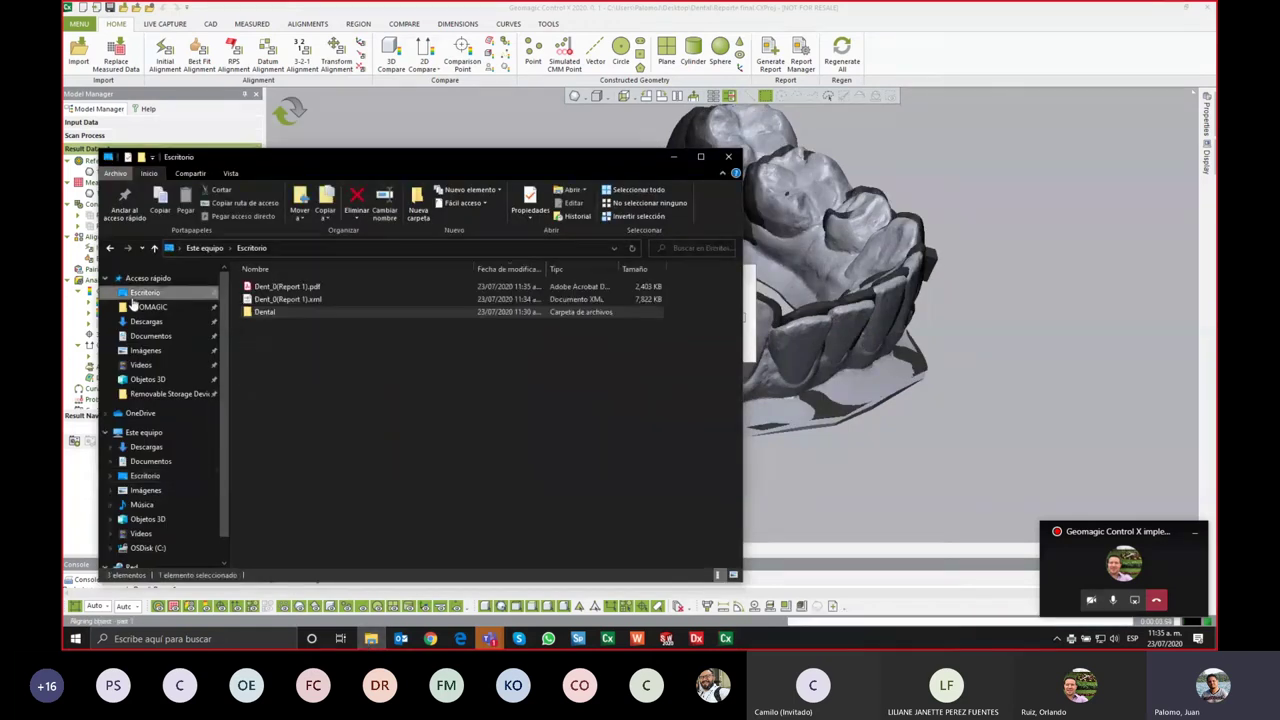
pyautogui.click(268, 288)
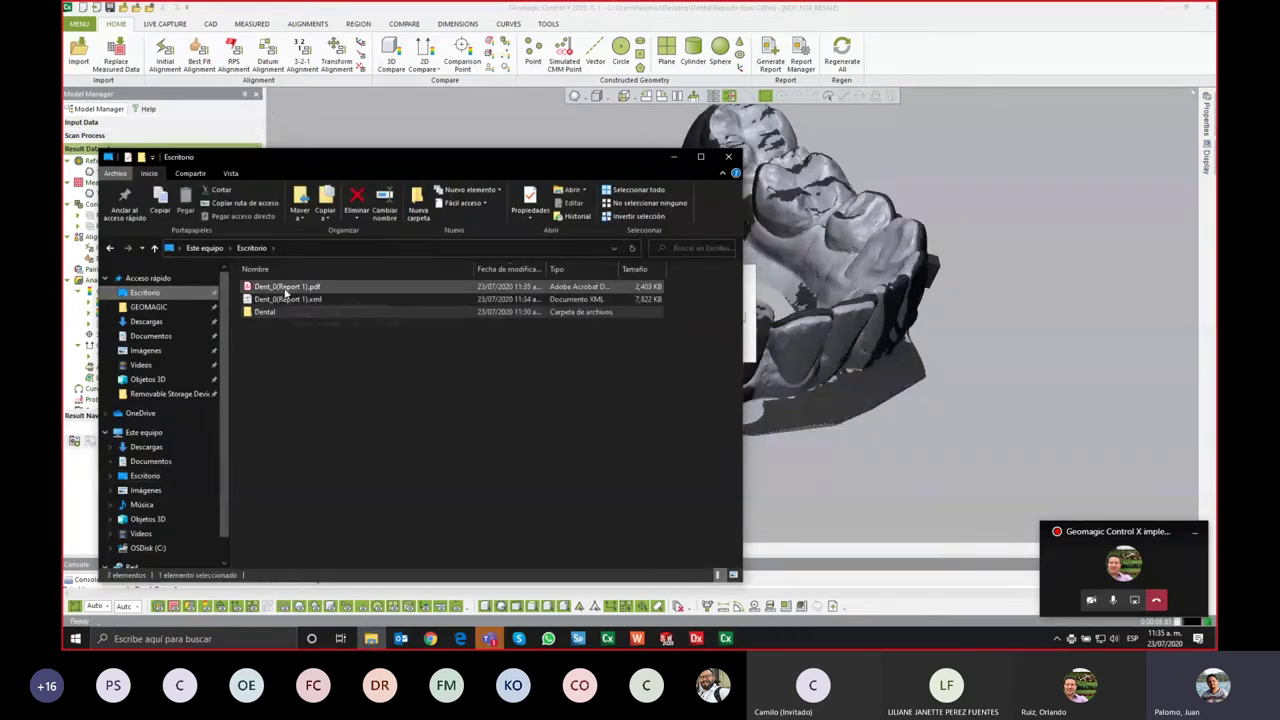
pyautogui.doubleClick(285, 288)
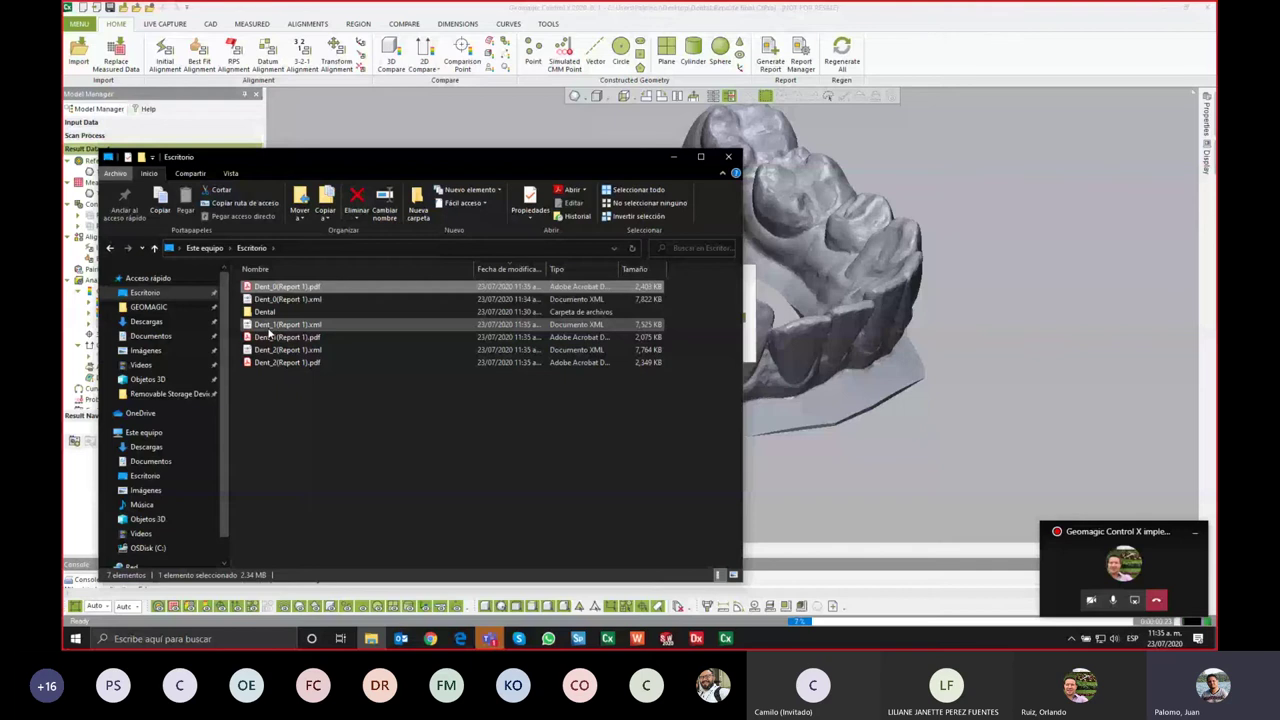
# Step: Sort the Desktop files by Nombre descending and select Dent_3(Report 1).pdf
pyautogui.click(843, 361)
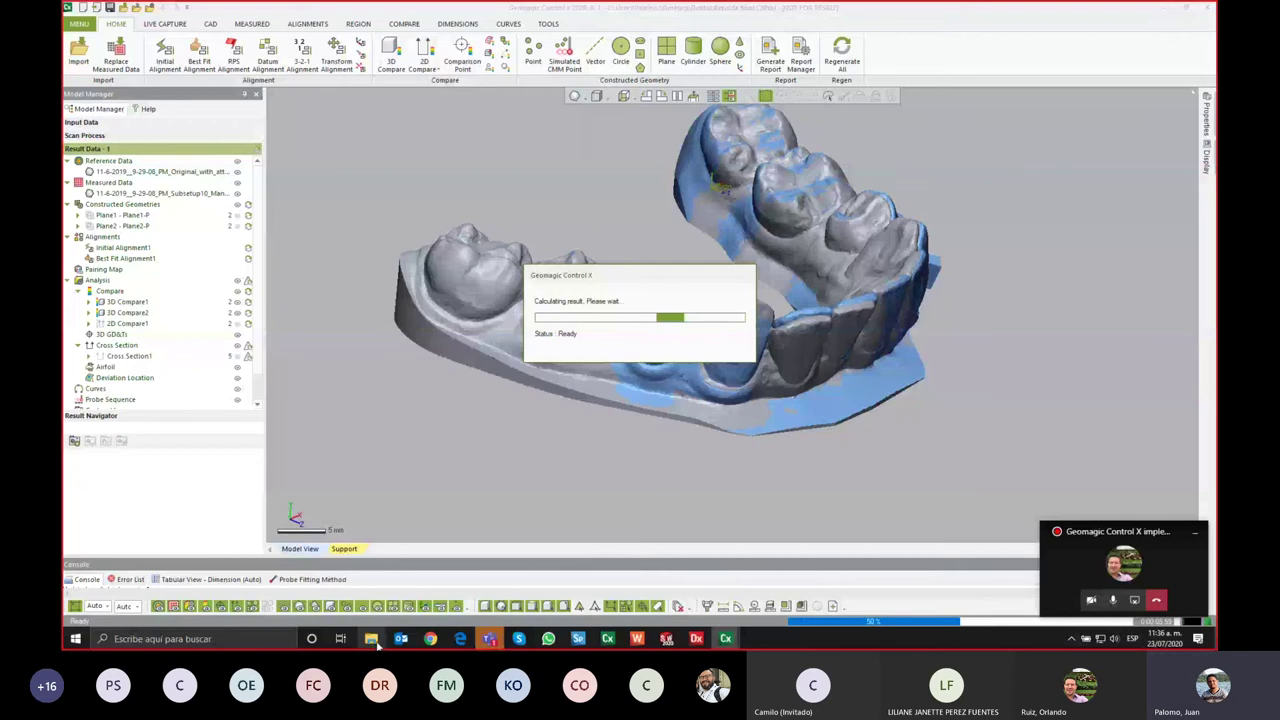
pyautogui.click(372, 639)
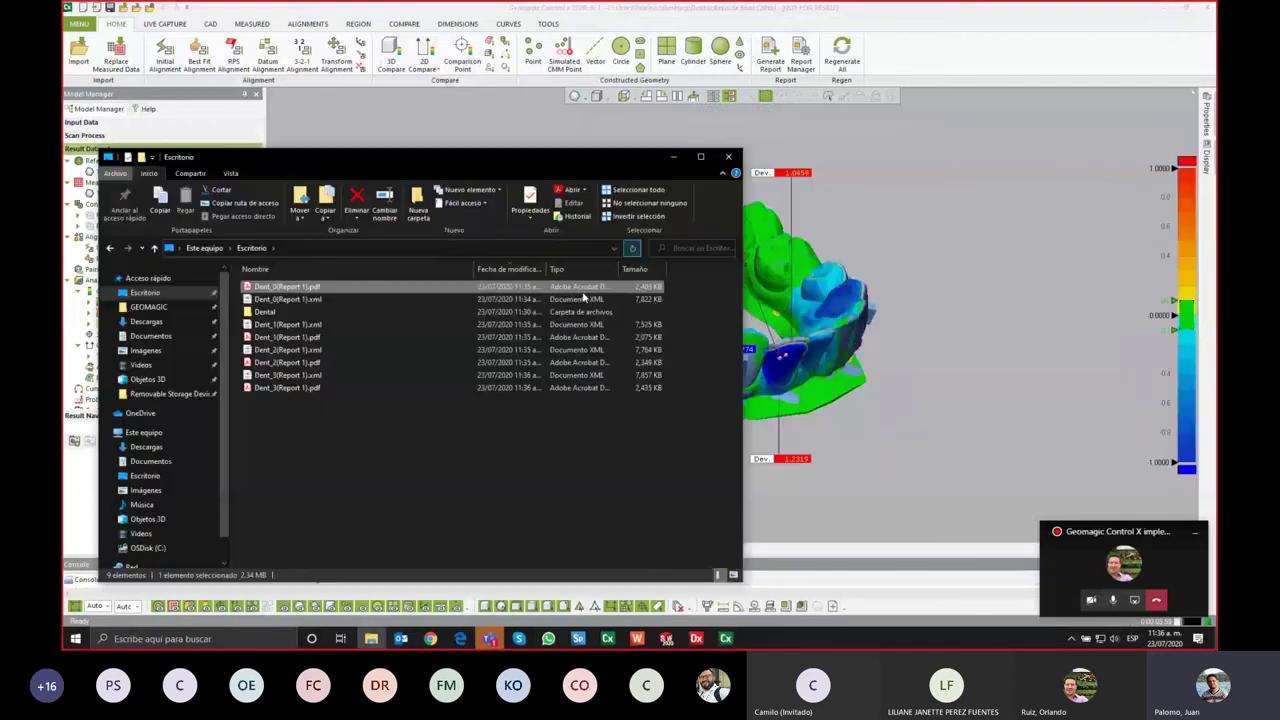
pyautogui.click(508, 269)
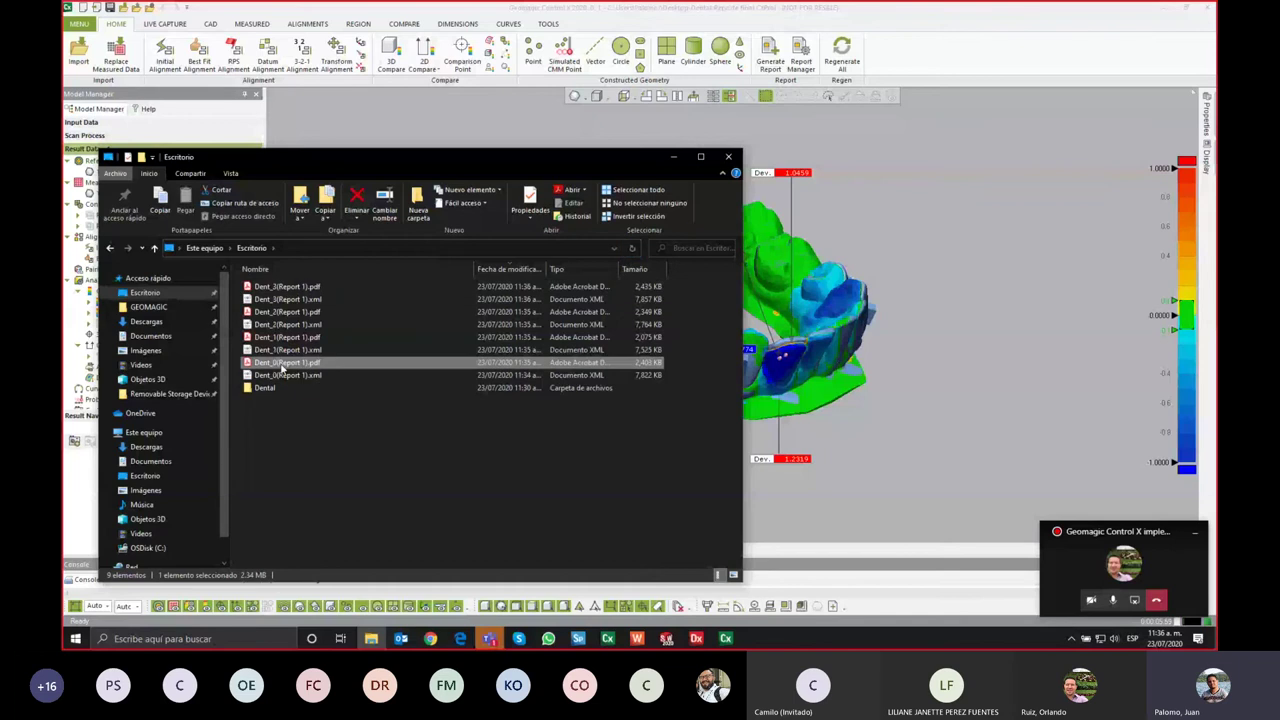
pyautogui.click(373, 637)
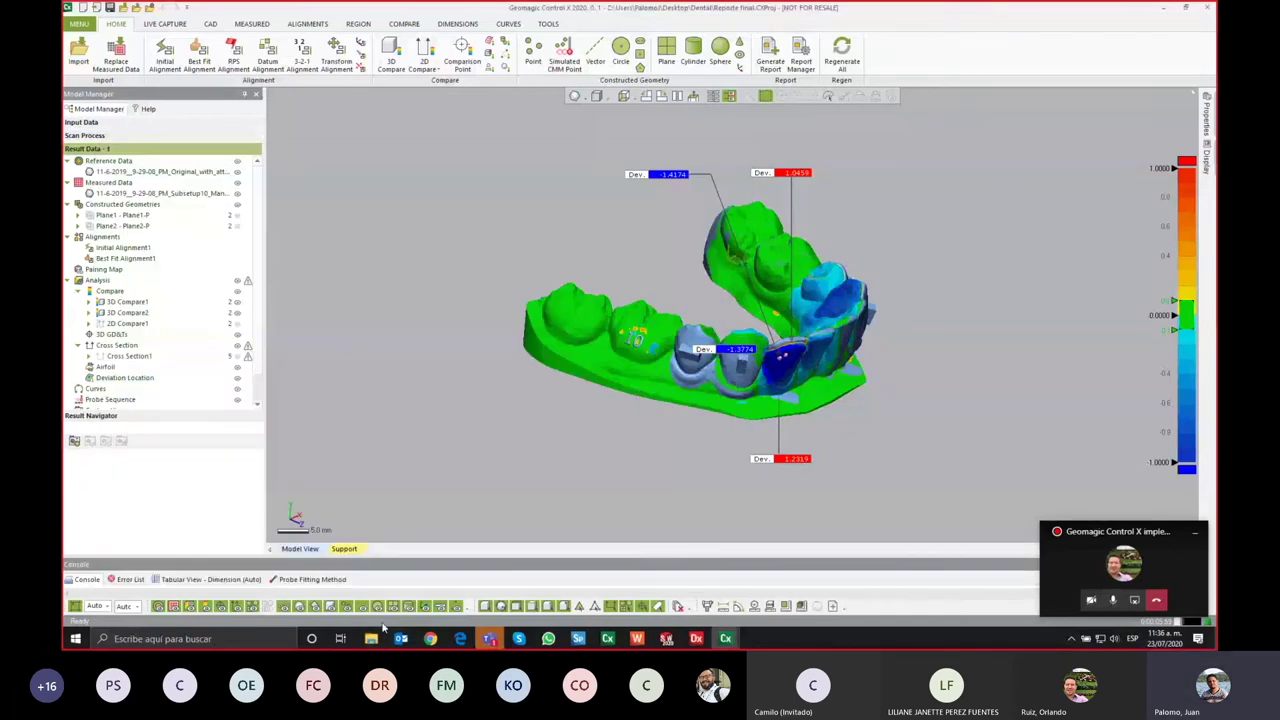
pyautogui.click(378, 634)
pyautogui.click(283, 288)
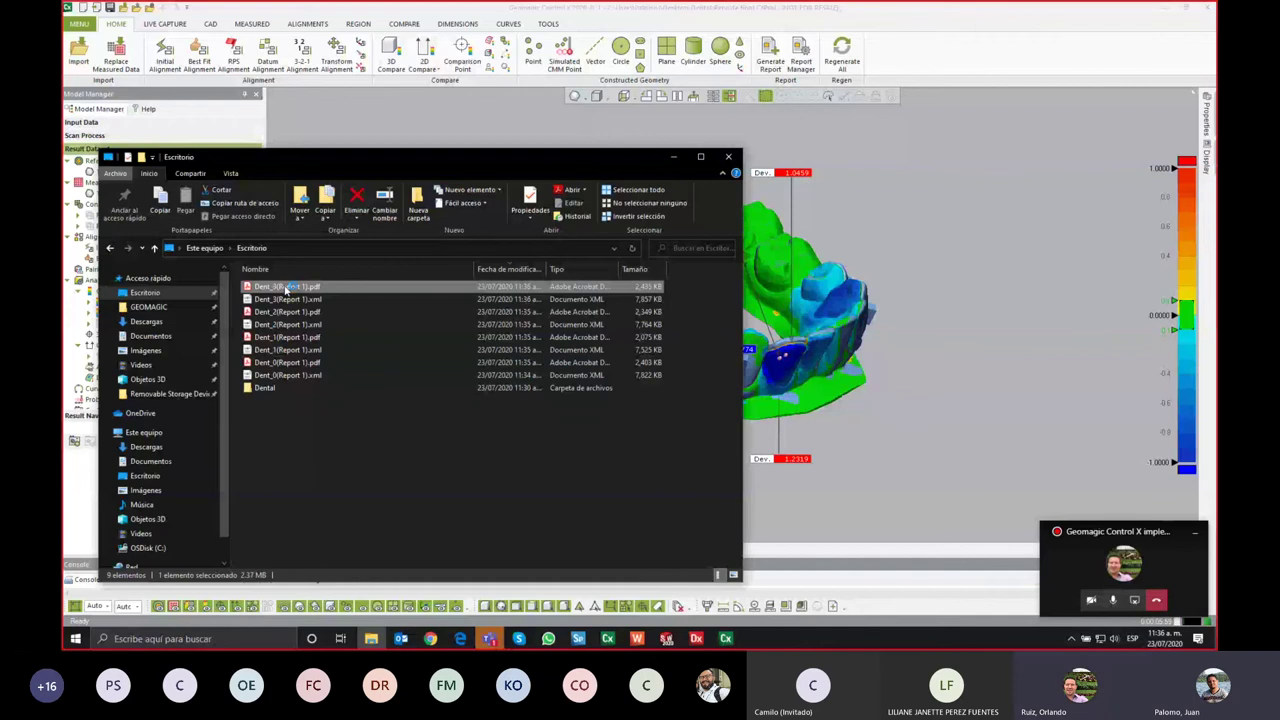
# Step: Page through Dent_3(Report 1).pdf to page 12 and back, then minimize Acrobat Reader
pyautogui.doubleClick(287, 289)
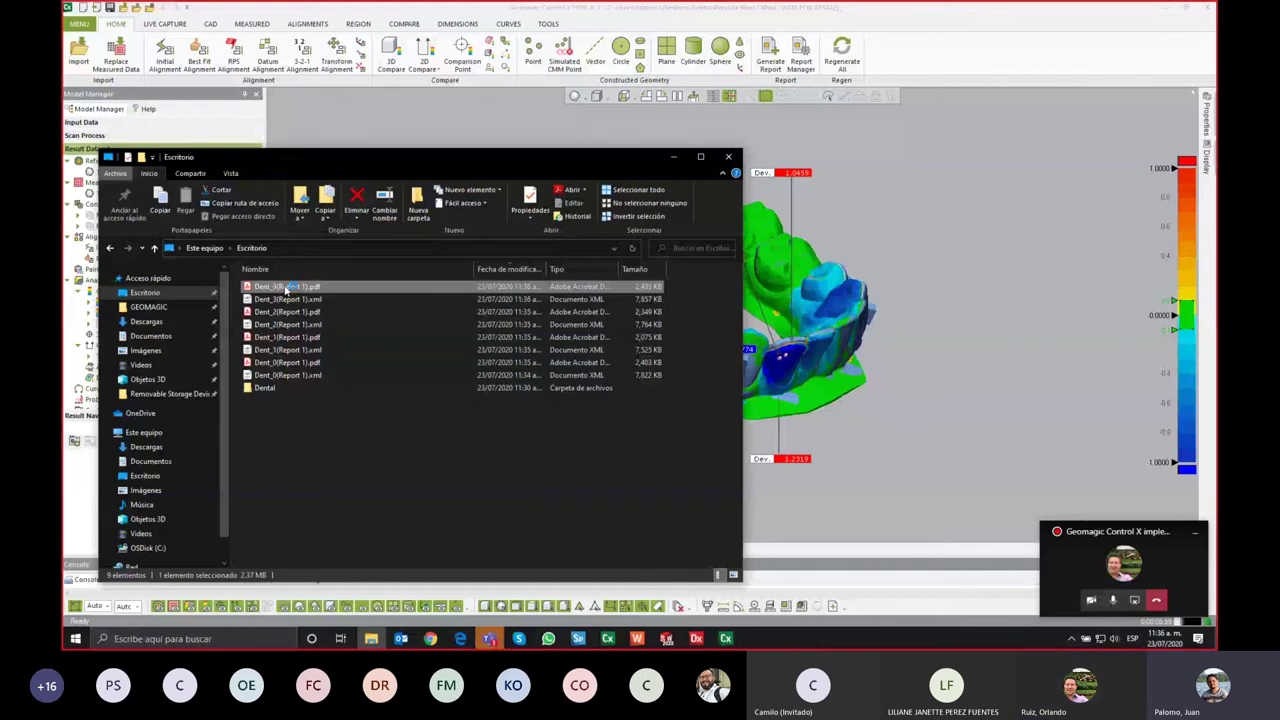
pyautogui.scroll(-2, 621, 273)
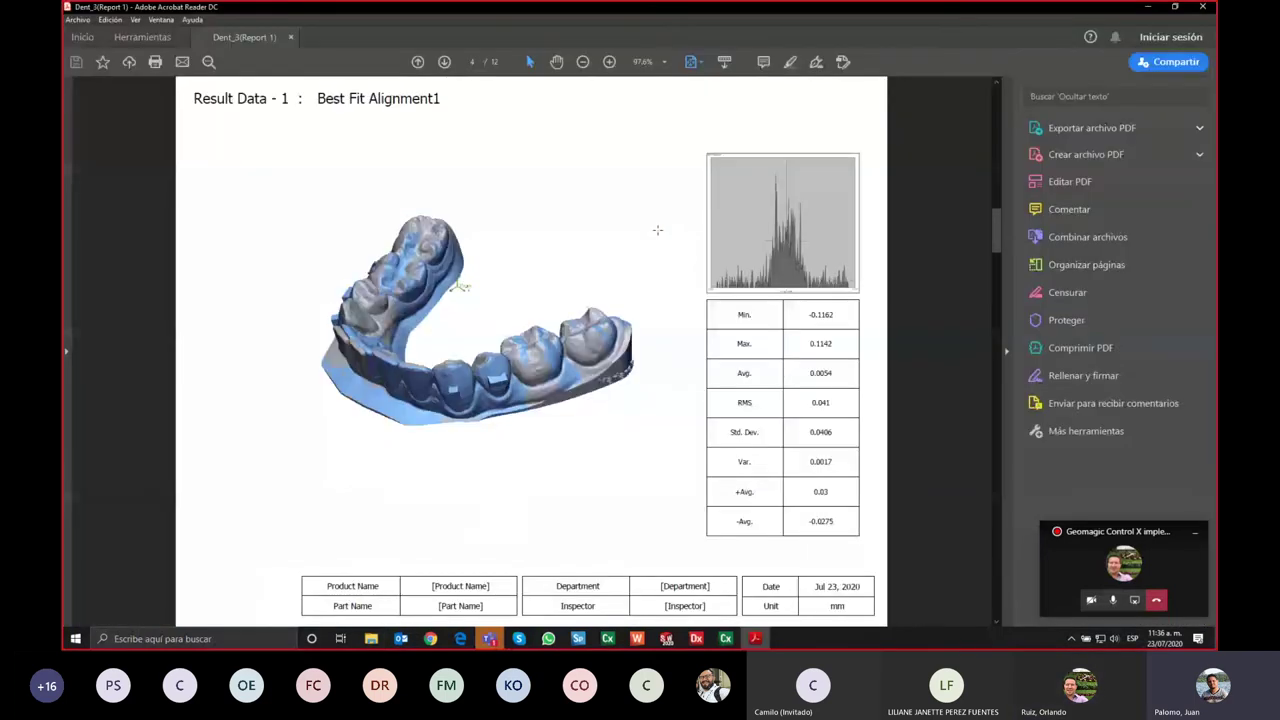
pyautogui.scroll(-3, 657, 230)
pyautogui.scroll(-1, 657, 230)
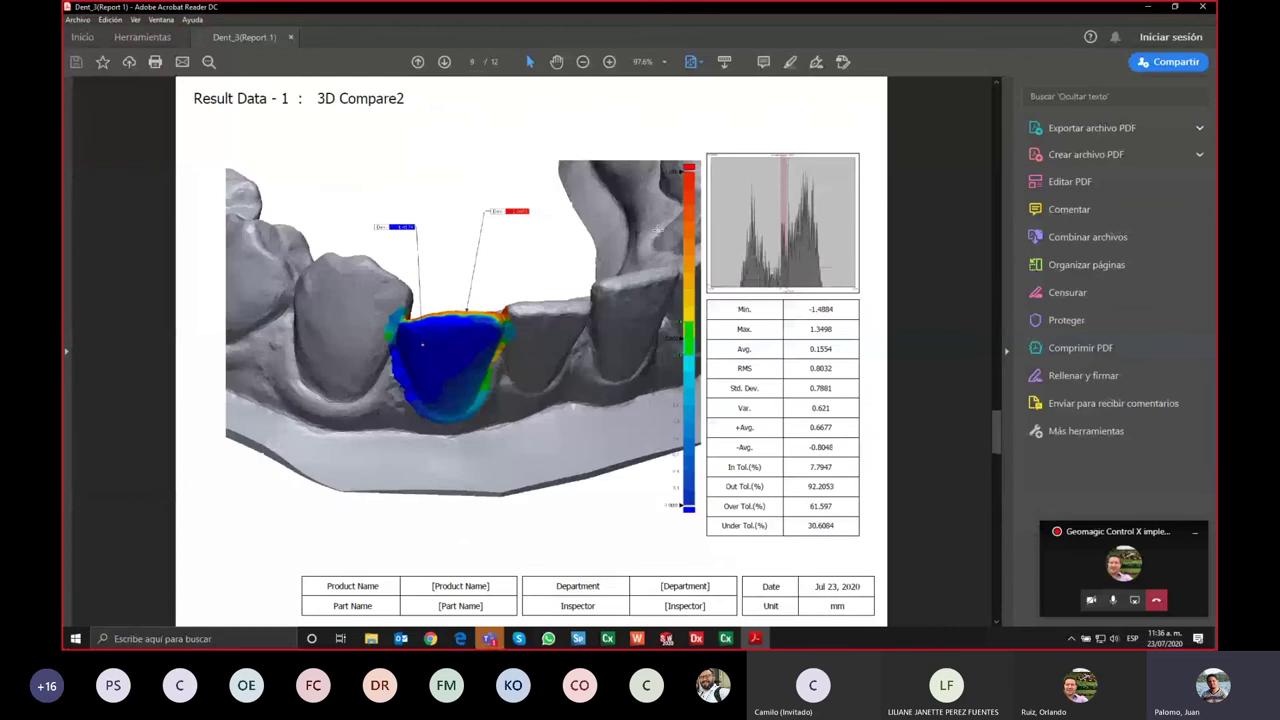
pyautogui.scroll(-1, 657, 230)
pyautogui.scroll(-1, 657, 230)
pyautogui.scroll(-1, 657, 230)
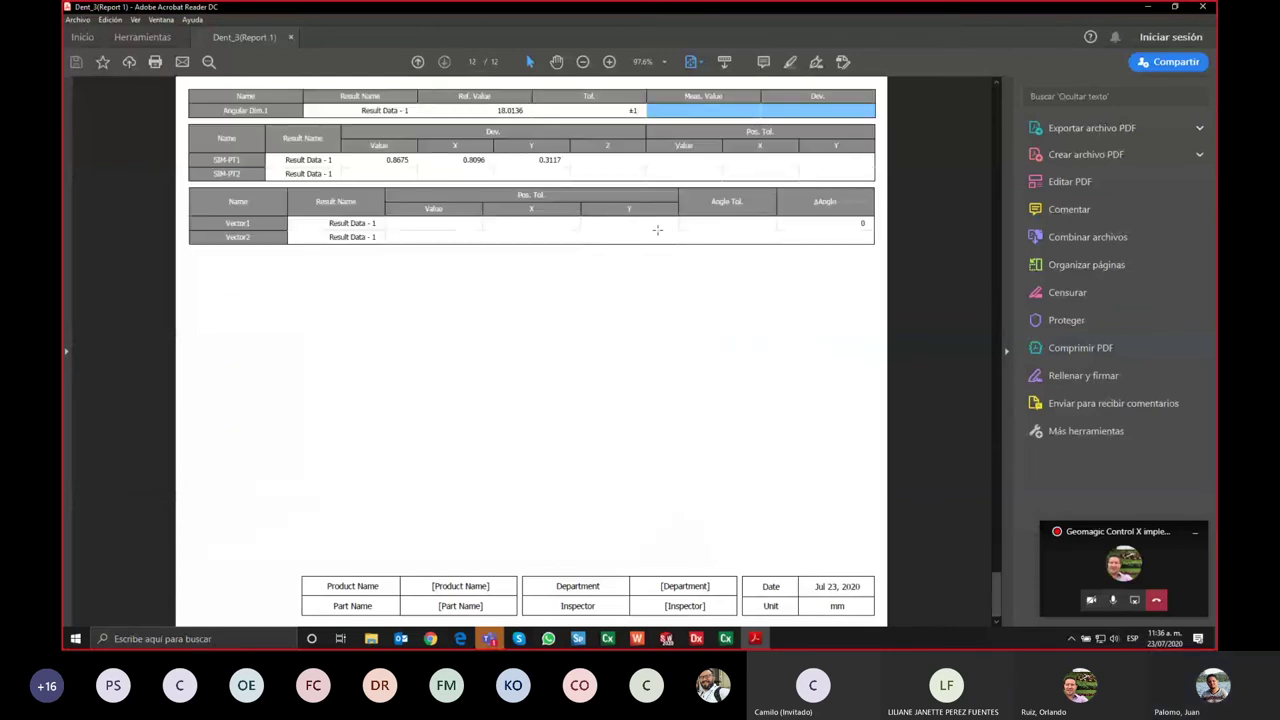
pyautogui.scroll(2, 657, 230)
pyautogui.scroll(2, 657, 230)
pyautogui.scroll(2, 657, 230)
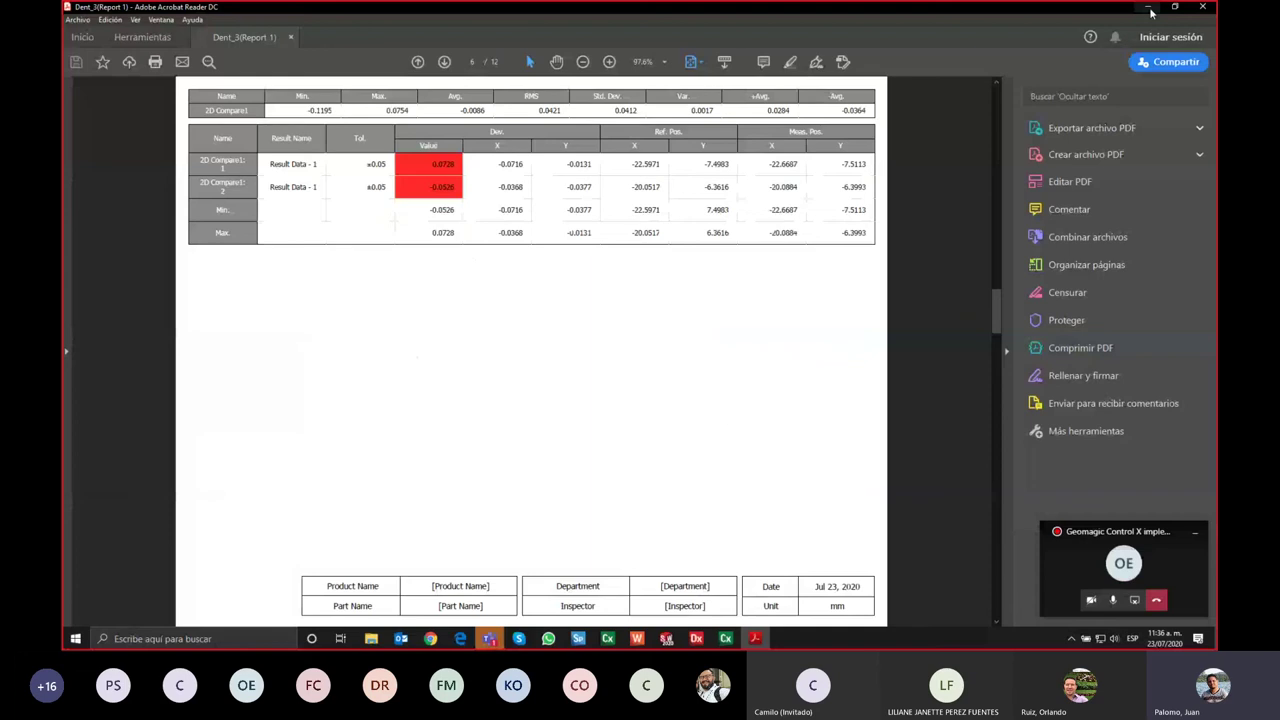
pyautogui.click(1149, 9)
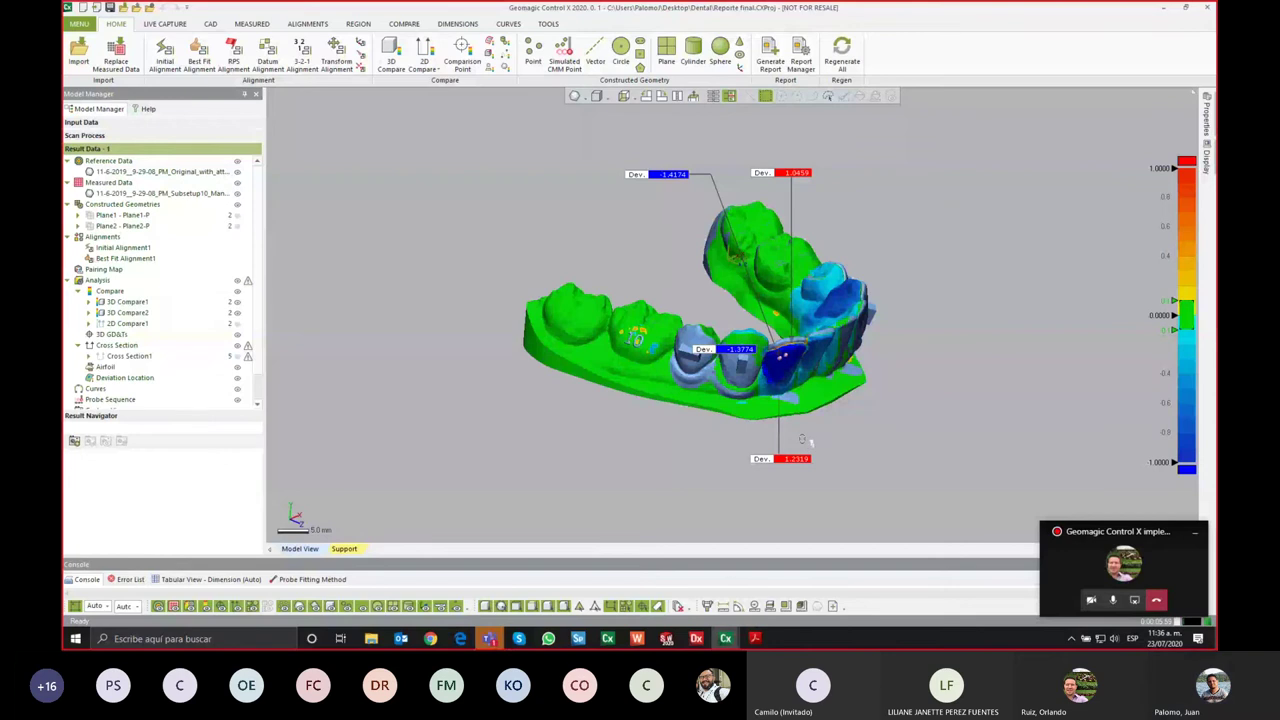
# Step: Rotate the dental deviation map to a new angle, then bring the Teams meeting window forward
pyautogui.moveTo(516, 435); pyautogui.dragTo(522, 464, button='right')
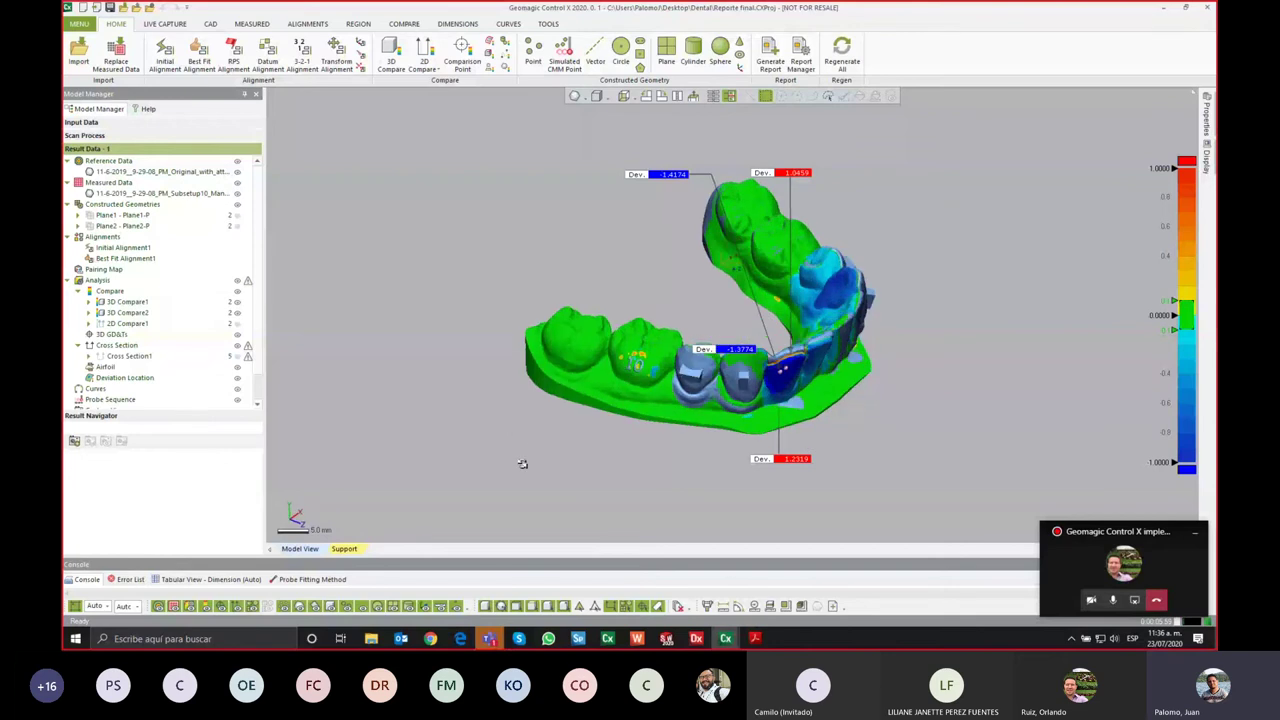
pyautogui.moveTo(489, 638)
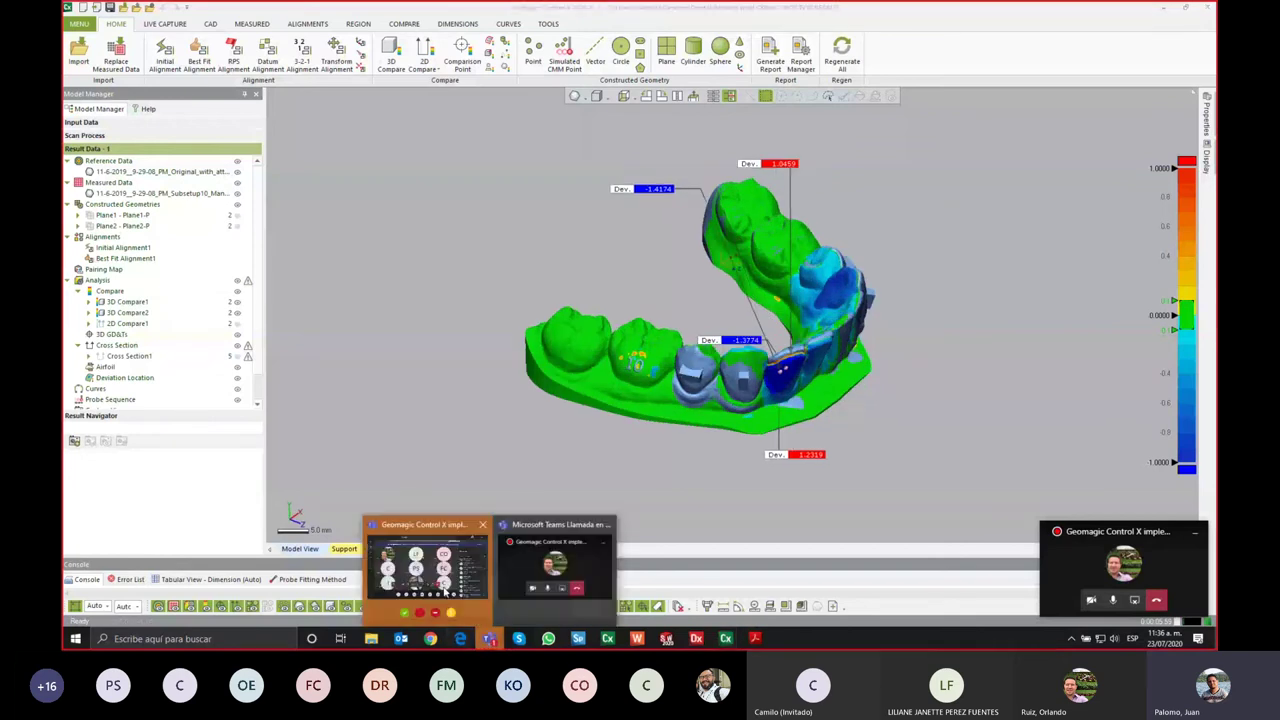
pyautogui.click(555, 563)
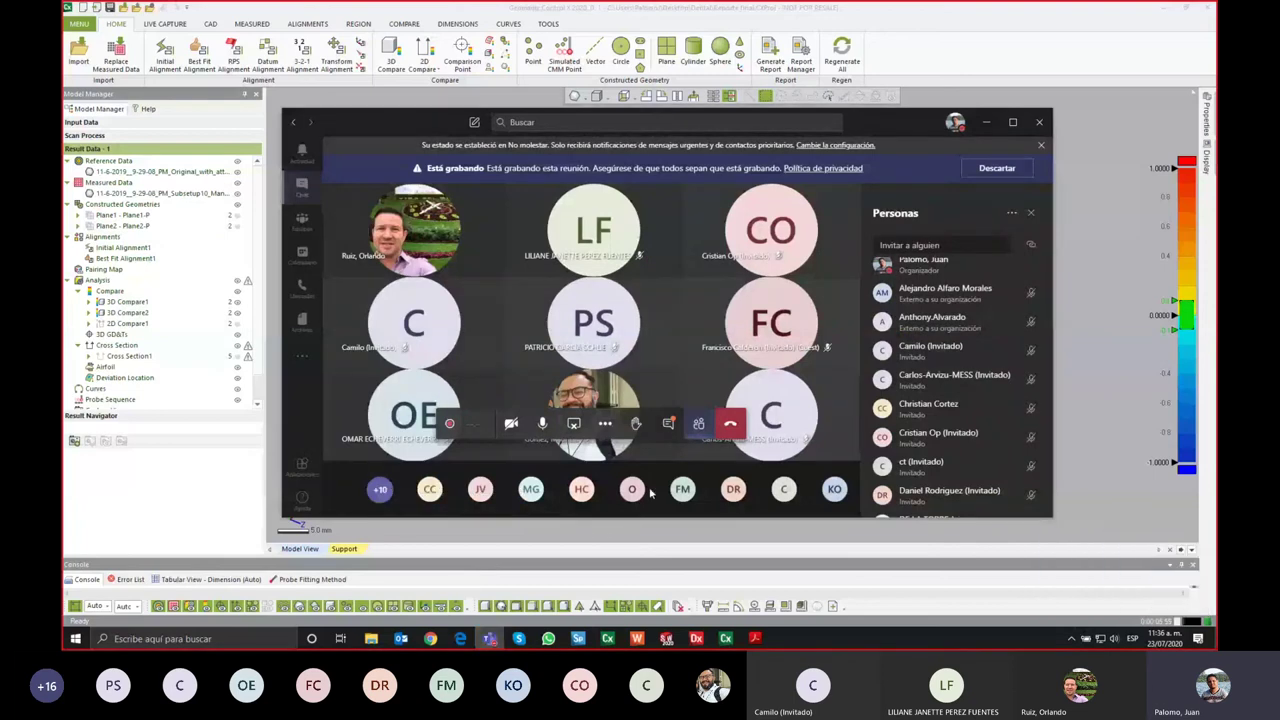
# Step: Switch the meeting side panel to chat, then stop sharing the Geomagic screen
pyautogui.click(668, 423)
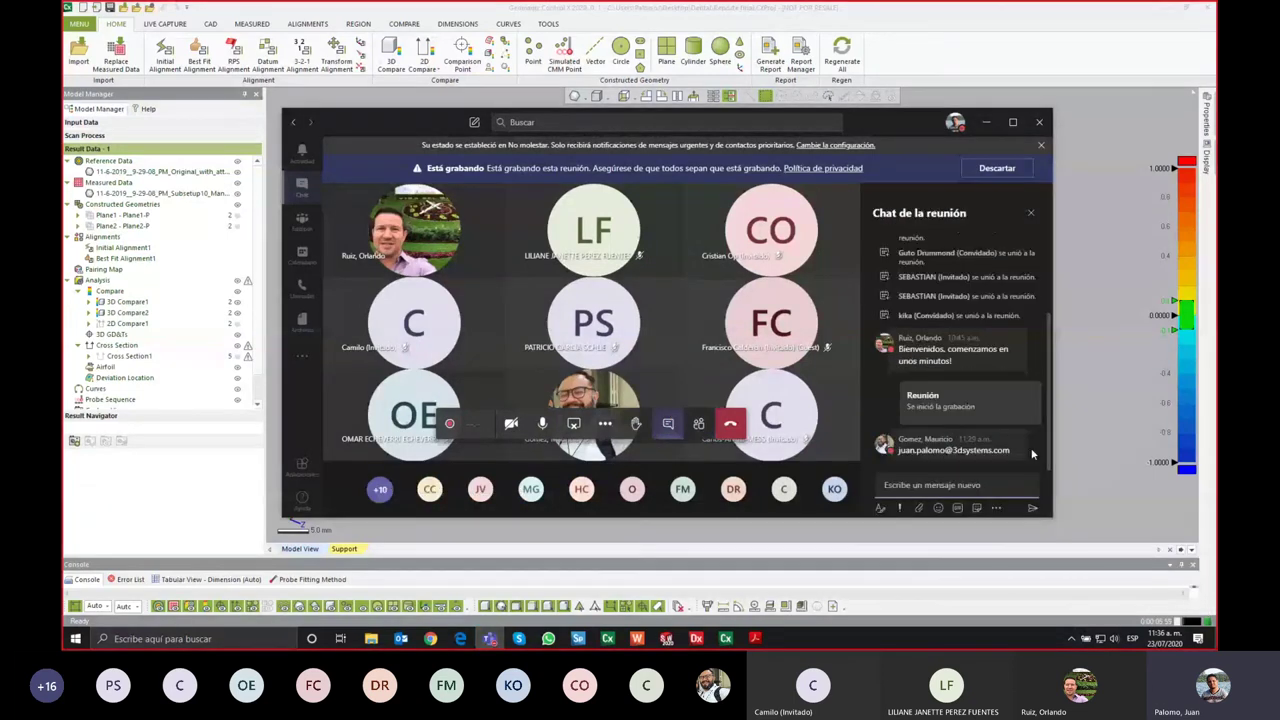
pyautogui.moveTo(955, 409)
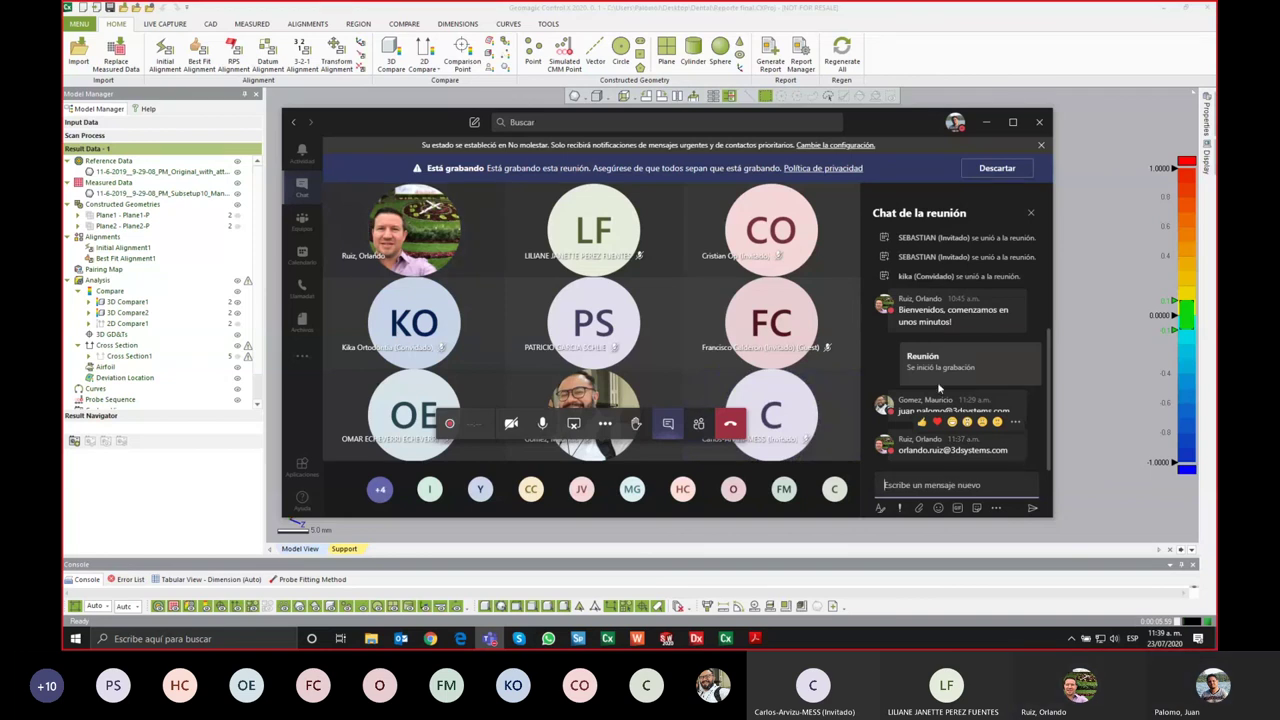
pyautogui.click(573, 424)
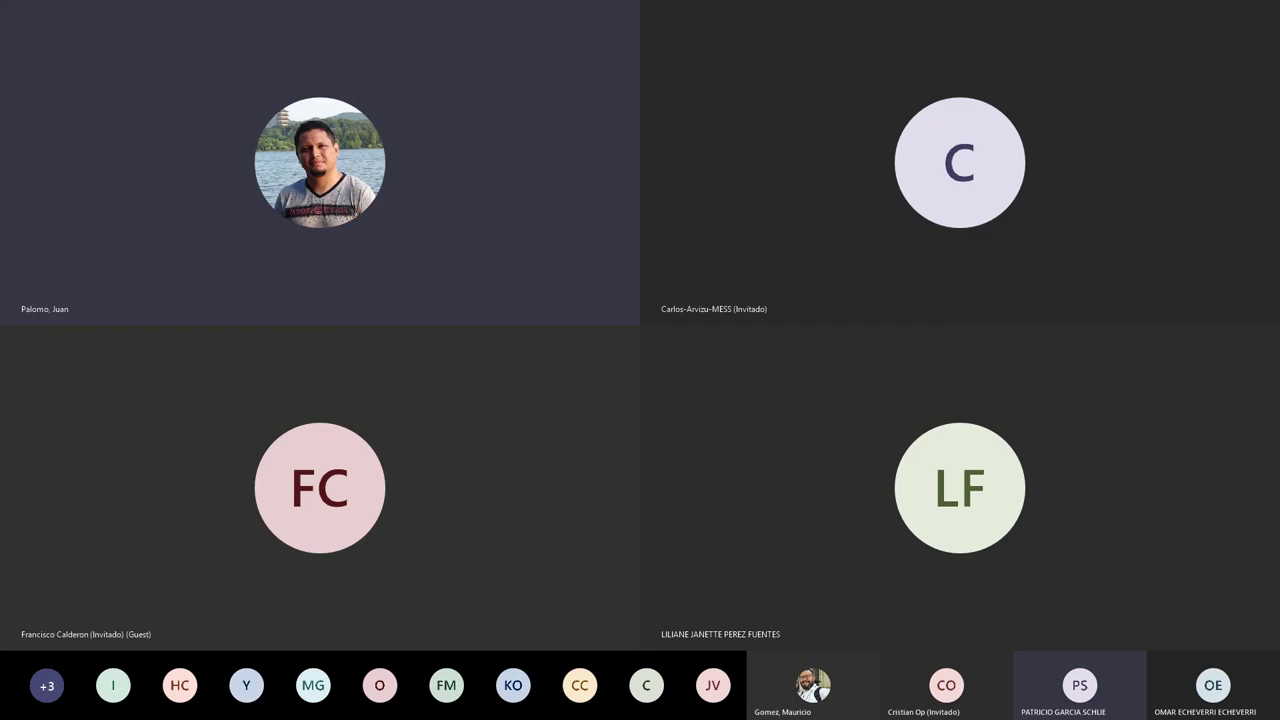